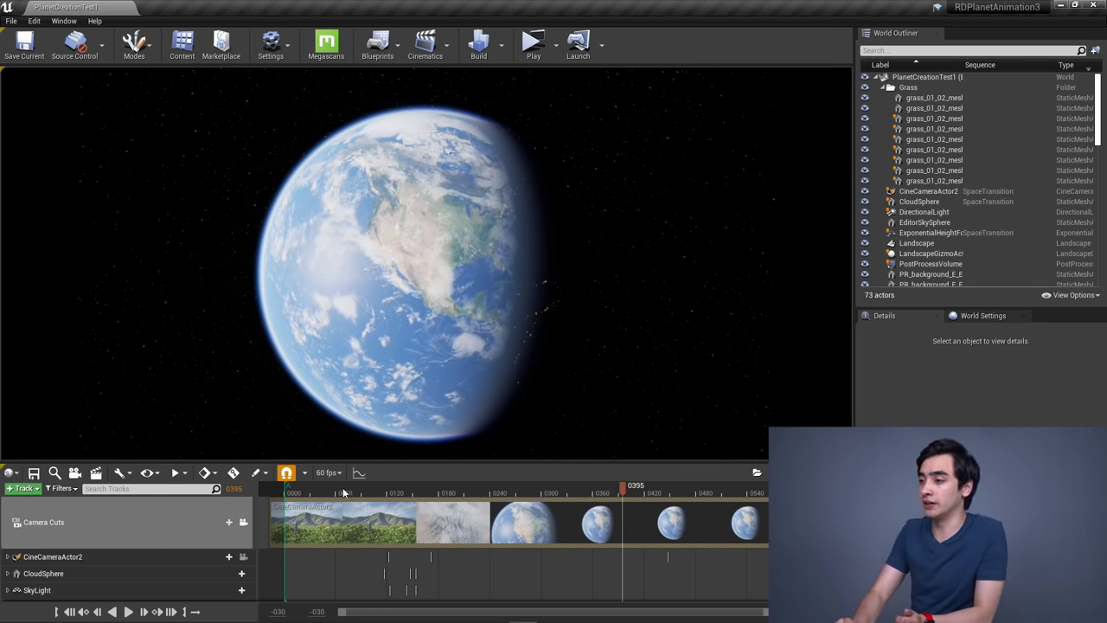
# Scrub the planet animation's timeline to preview the space transition
pyautogui.moveTo(348, 494); pyautogui.dragTo(676, 495)
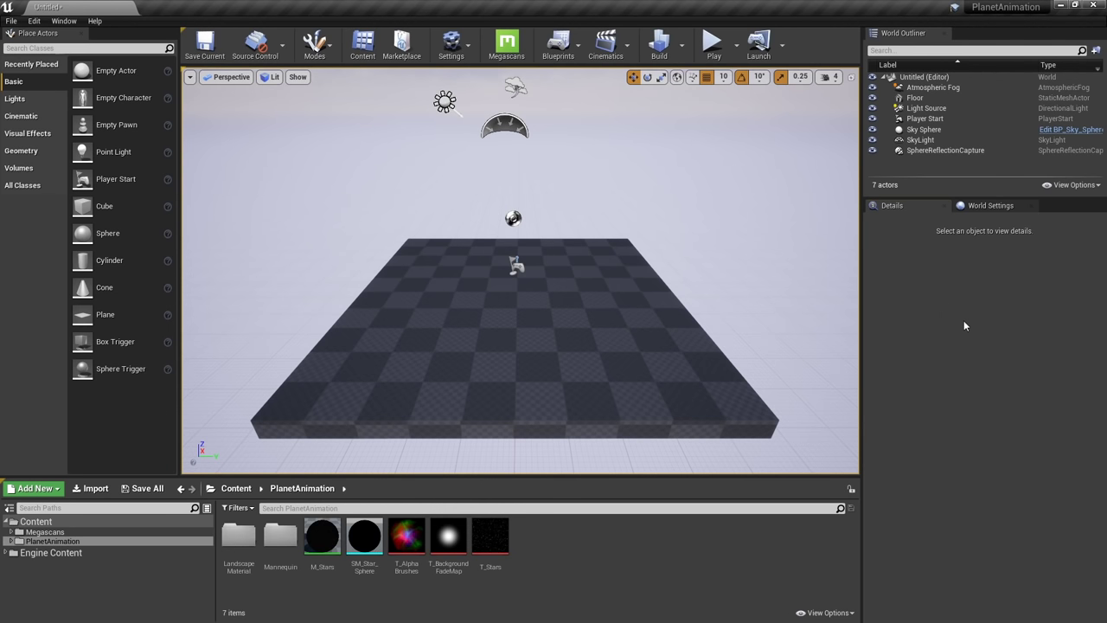
# Place a basic Sphere actor above the floor and check its mesh in wireframe view
pyautogui.moveTo(107, 232); pyautogui.dragTo(494, 218)
pyautogui.moveTo(493, 218); pyautogui.dragTo(467, 217, button='right')
pyautogui.moveTo(580, 205); pyautogui.dragTo(624, 211, button='right')
pyautogui.hotkey('alt', '1')
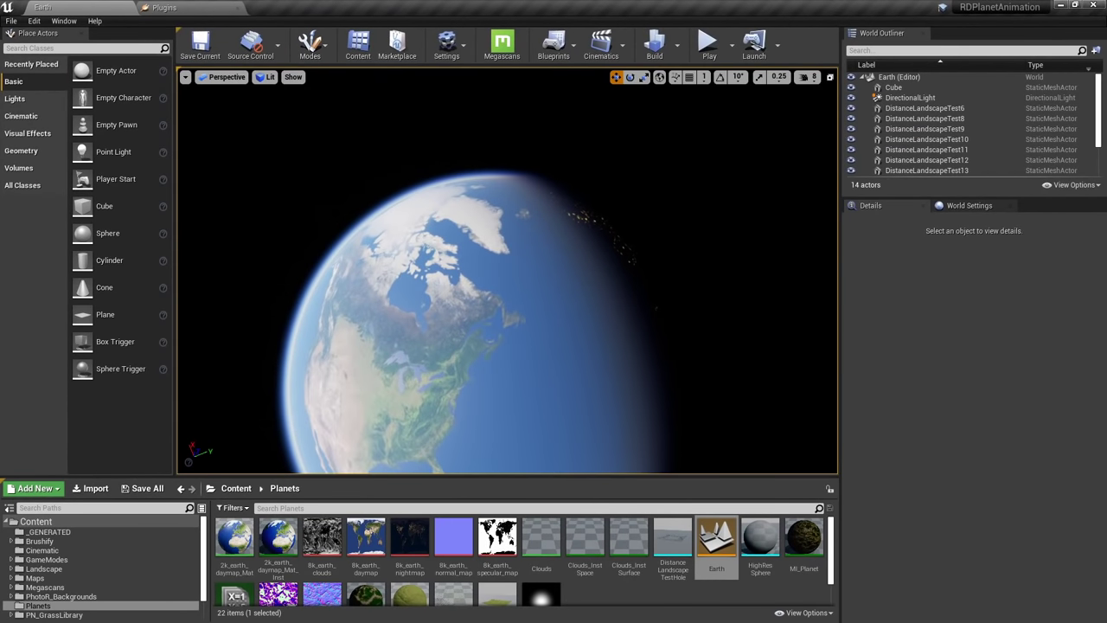
# Inspect the example Earth level from space down to the planet's surface
pyautogui.moveTo(503, 299); pyautogui.dragTo(503, 299, button='right')
pyautogui.moveTo(568, 253)
pyautogui.mouseDown(button='right')
pyautogui.moveTo(577, 271)
pyautogui.moveTo(567, 261)
pyautogui.mouseUp(button='right')
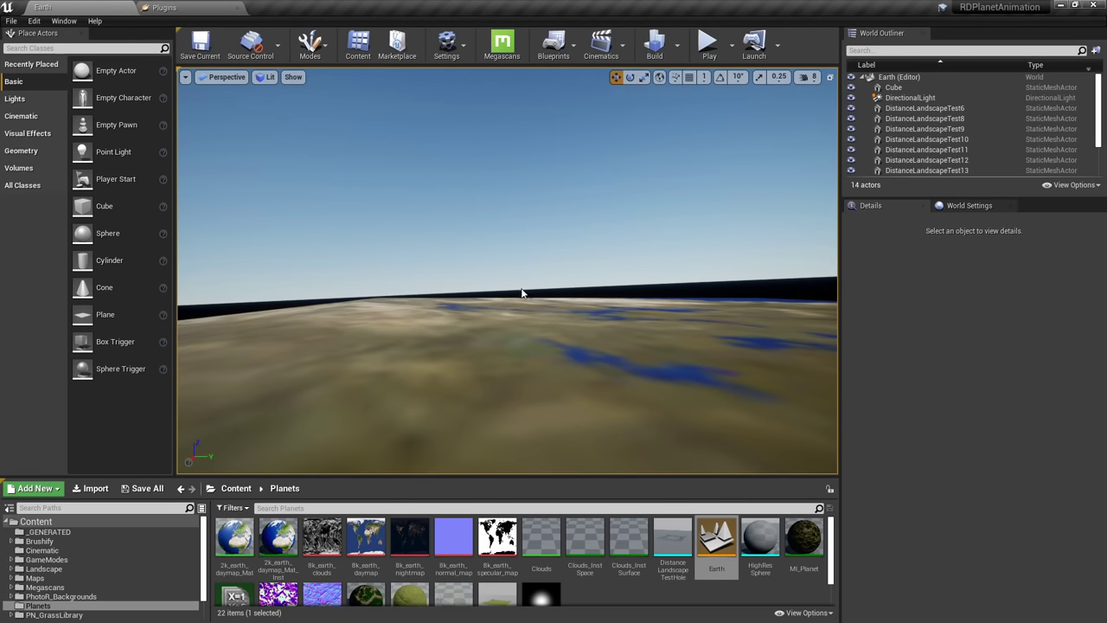
pyautogui.moveTo(513, 292); pyautogui.dragTo(512, 293, button='right')
pyautogui.moveTo(413, 308); pyautogui.dragTo(419, 305, button='right')
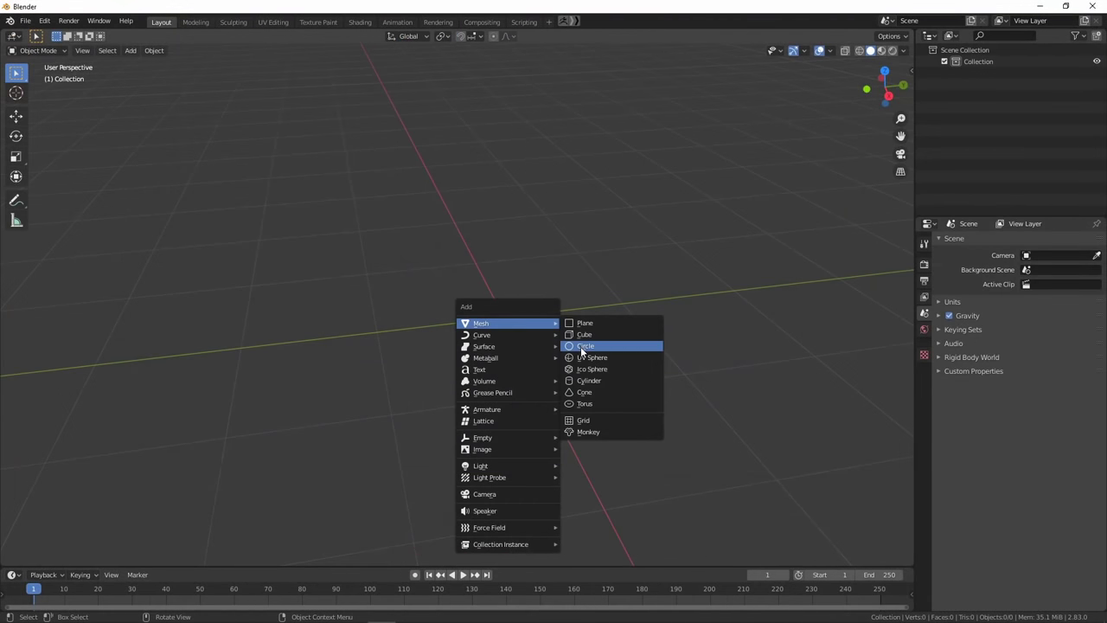
# In Blender, add a UV sphere with 256 segments and 256 rings
pyautogui.click(581, 346)
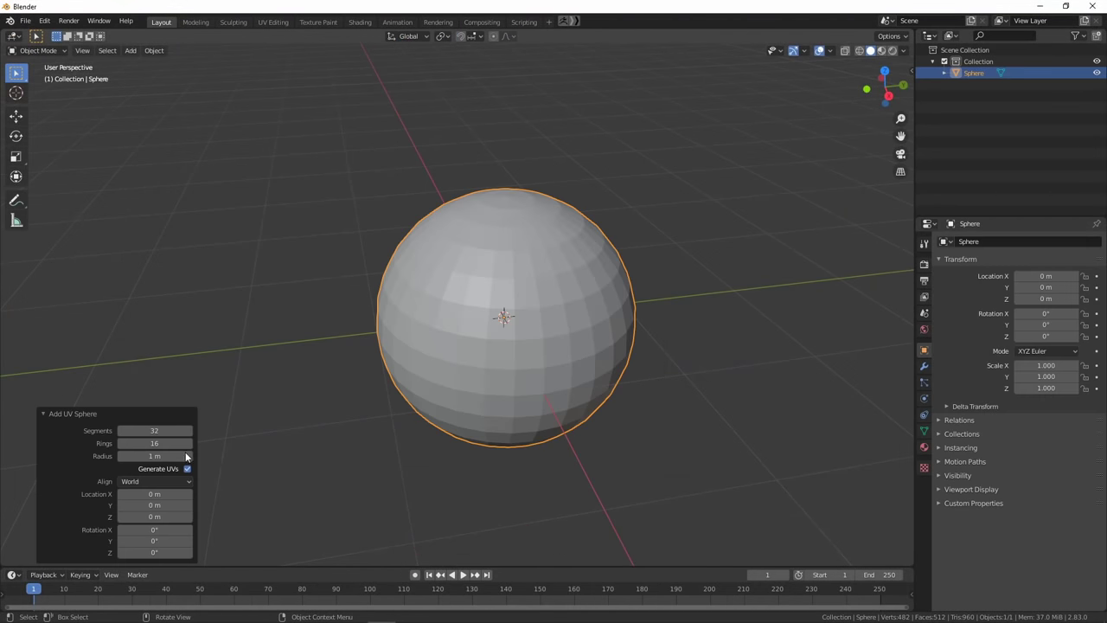
pyautogui.press('Tab')
pyautogui.write('25')
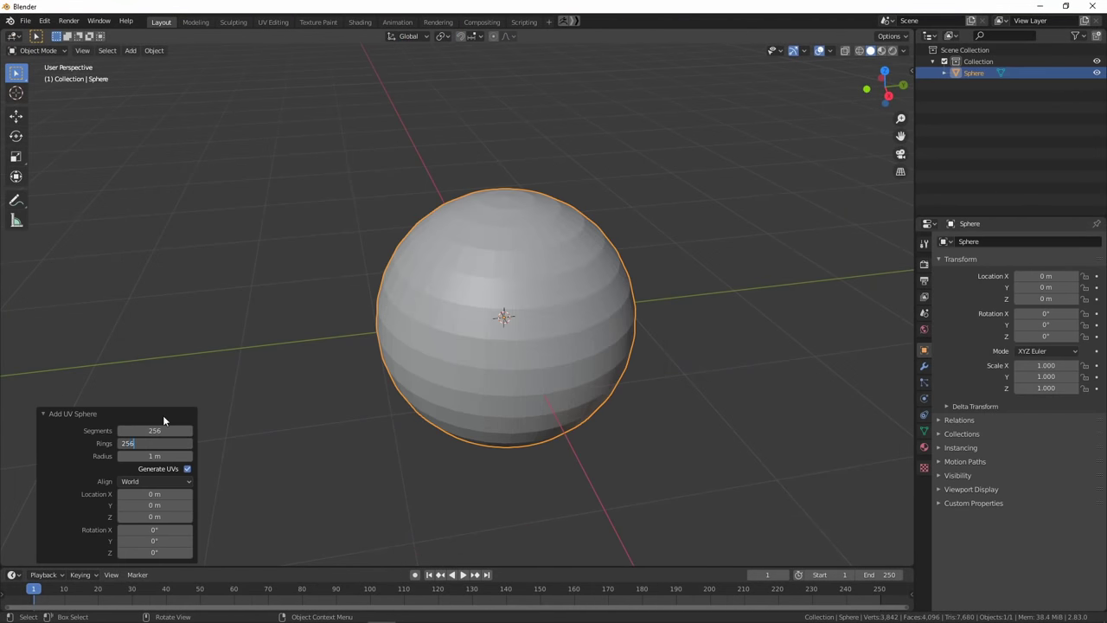
pyautogui.write('6')
pyautogui.press('Return')
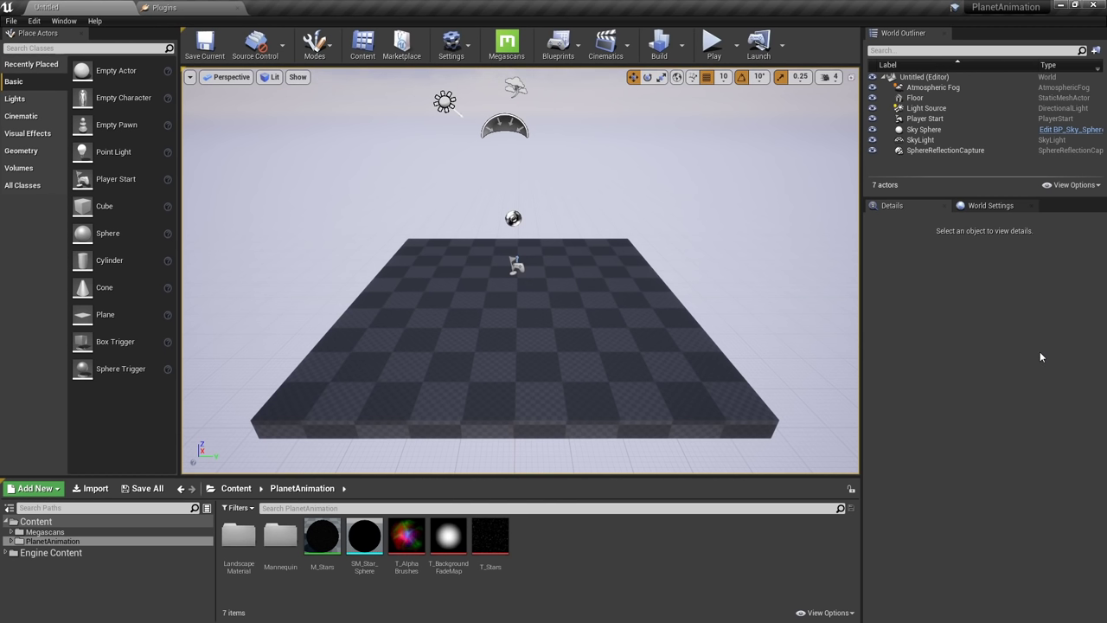
# In Unreal Editor, find and enable the Modeling Tools Editor Mode plugin, accept the beta warning and restart the editor
pyautogui.middleClick(206, 5)
pyautogui.click(450, 43)
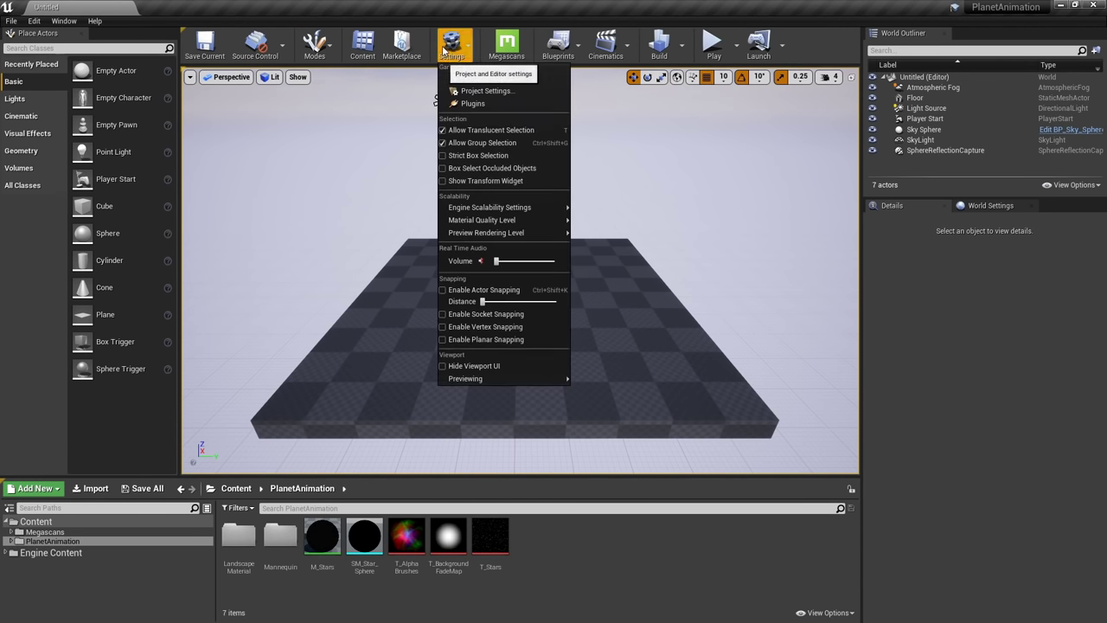
pyautogui.click(490, 105)
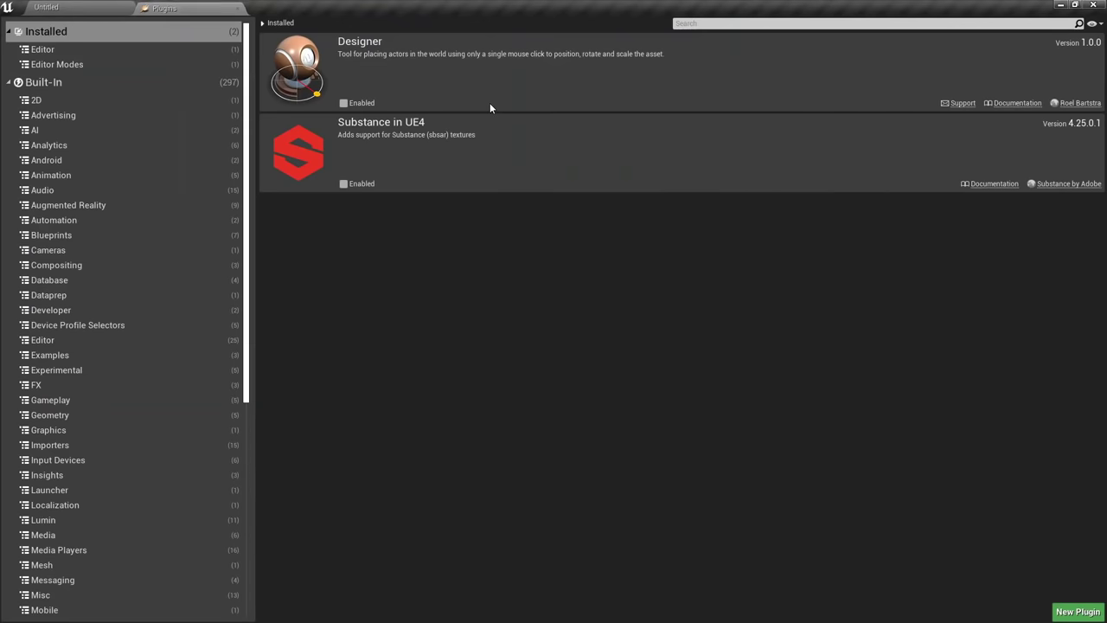
pyautogui.click(134, 84)
pyautogui.write('modeling')
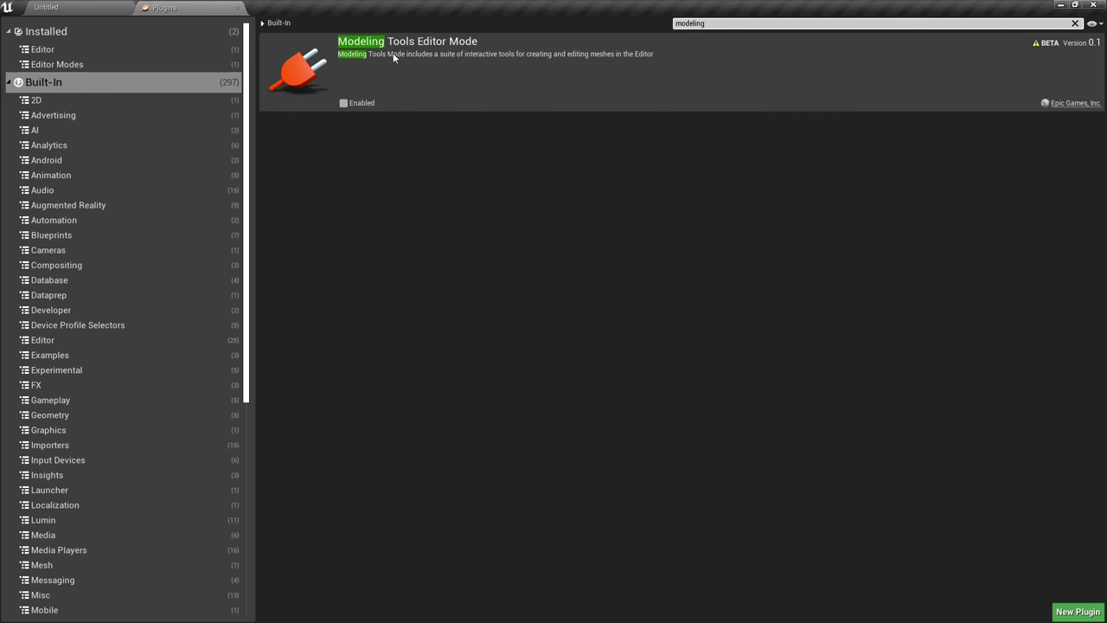
pyautogui.click(344, 103)
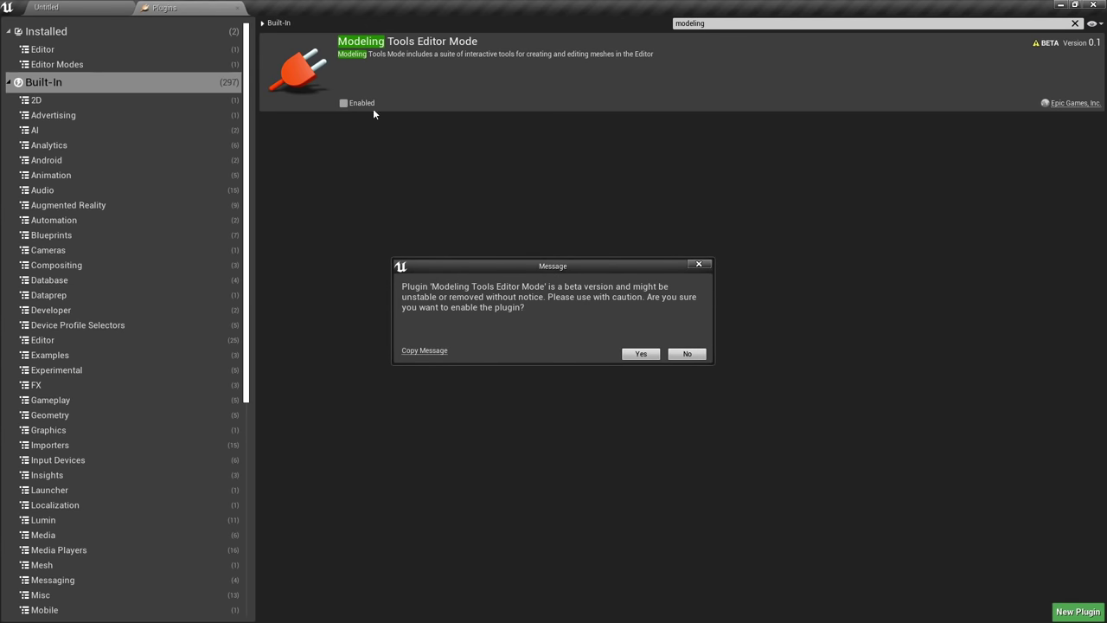
pyautogui.moveTo(631, 264); pyautogui.dragTo(689, 184)
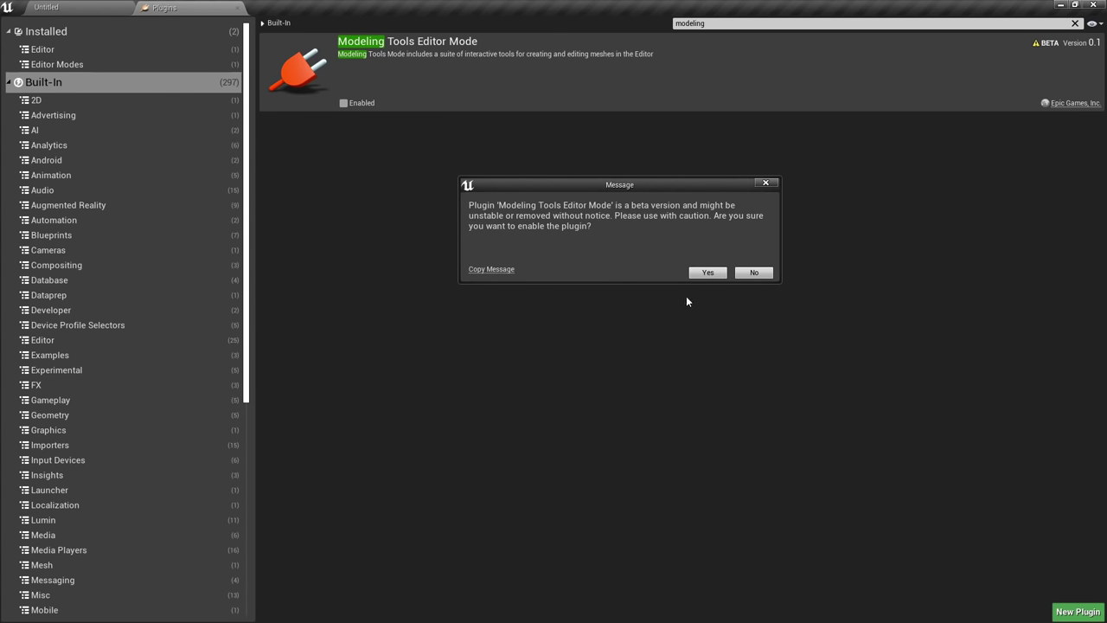
pyautogui.click(709, 273)
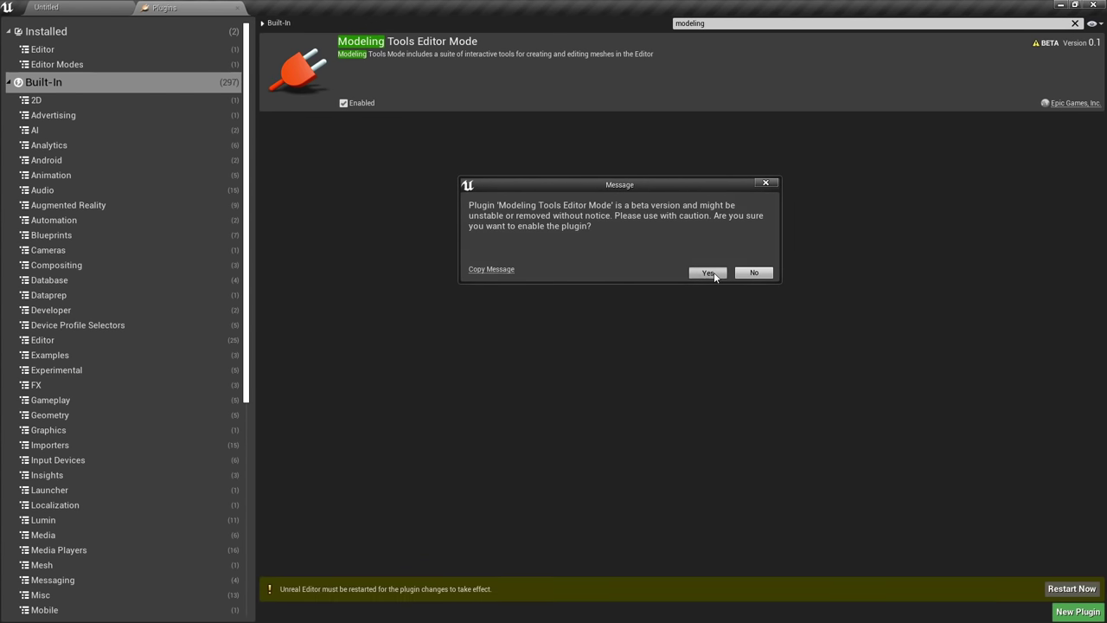
pyautogui.click(1072, 589)
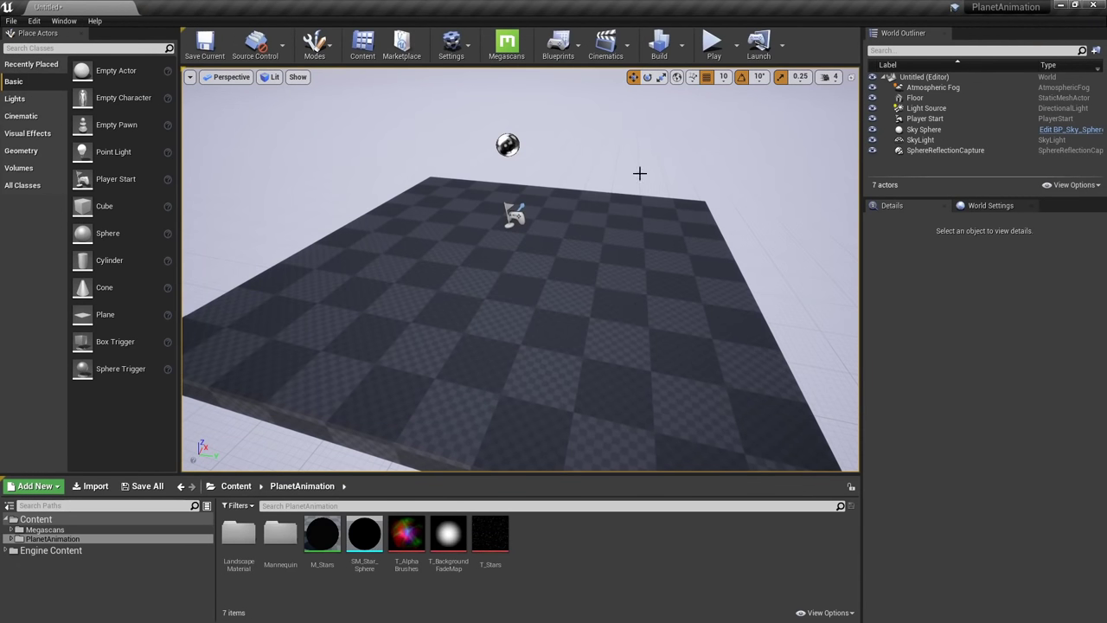
# Switch to Modeling mode and set up a new primitive of type Sphere Type 2 with 256 slices
pyautogui.click(314, 45)
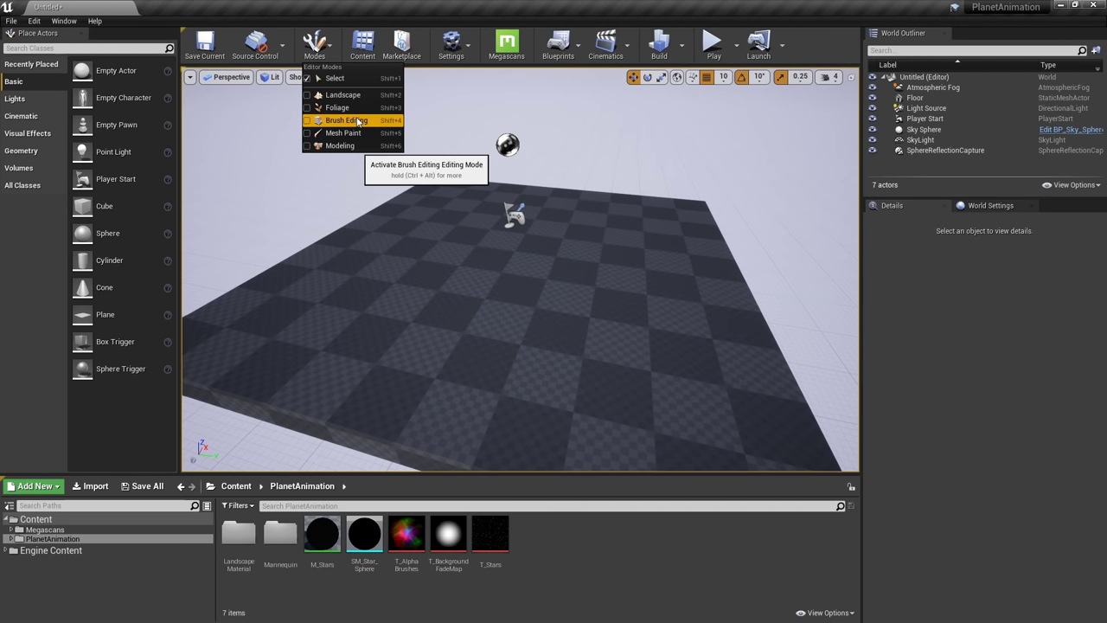
pyautogui.click(338, 146)
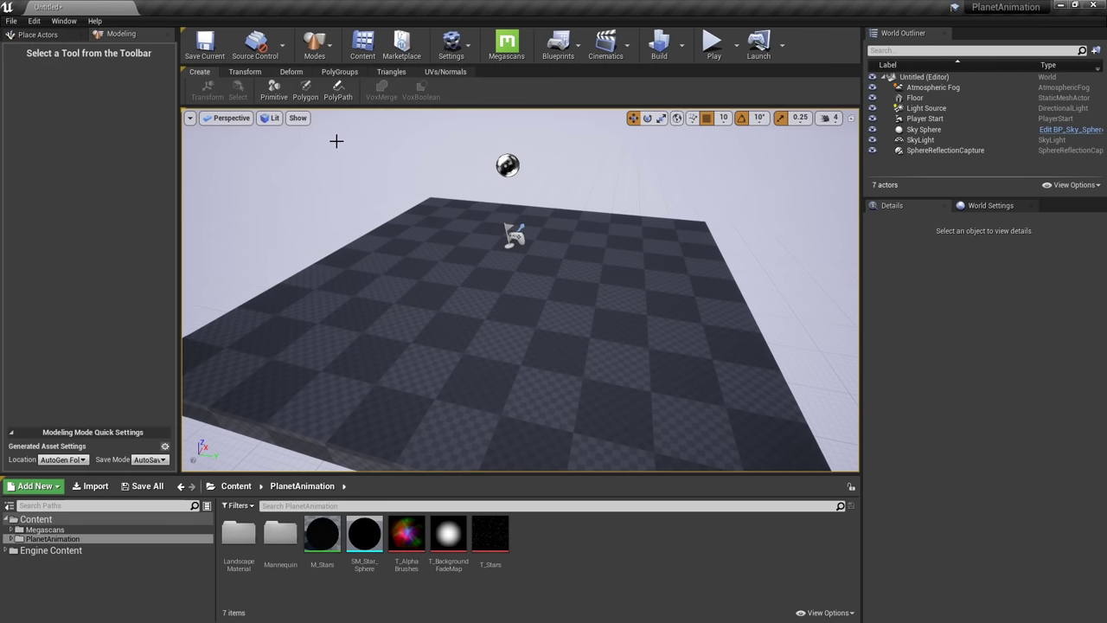
pyautogui.click(270, 90)
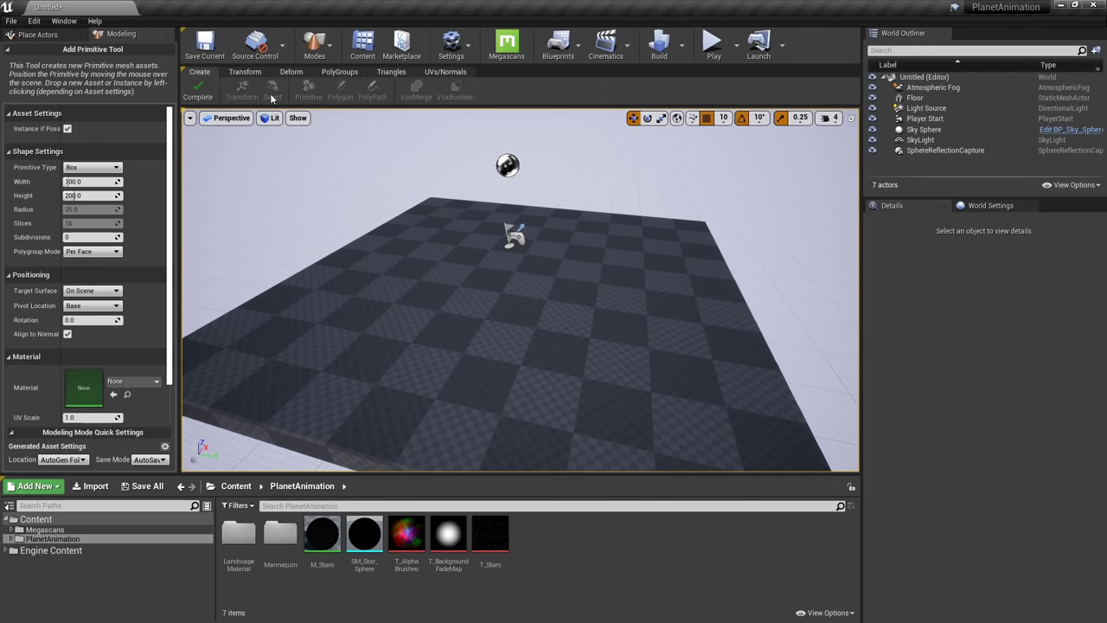
pyautogui.click(92, 167)
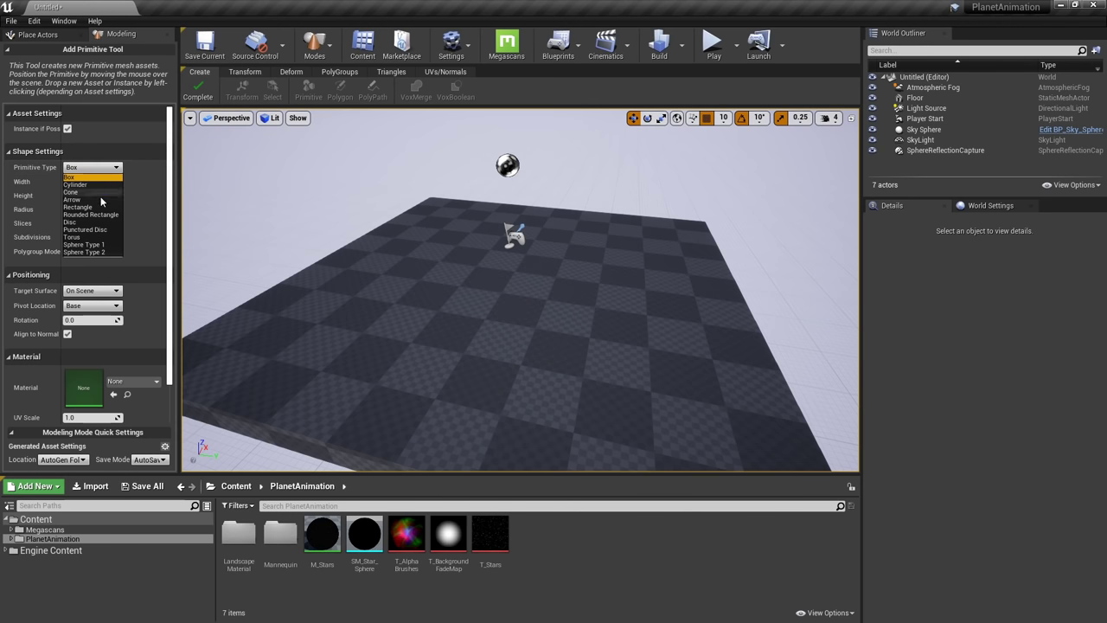
pyautogui.click(89, 254)
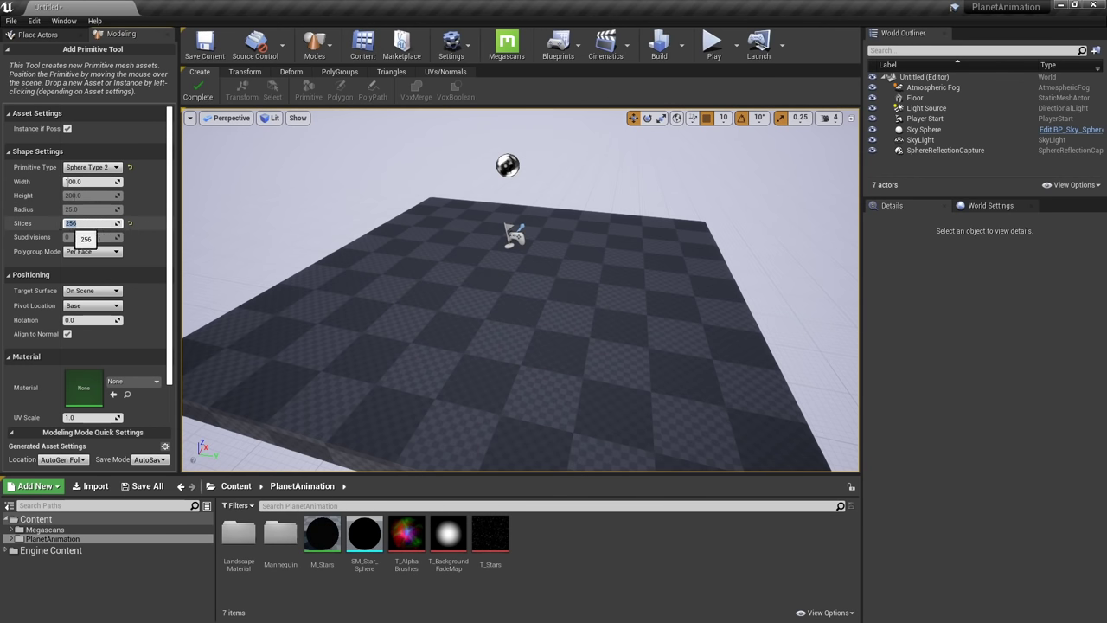
# Set the primitive's pivot location to Centered and place the sphere on the floor
pyautogui.scroll(-1, 52, 229)
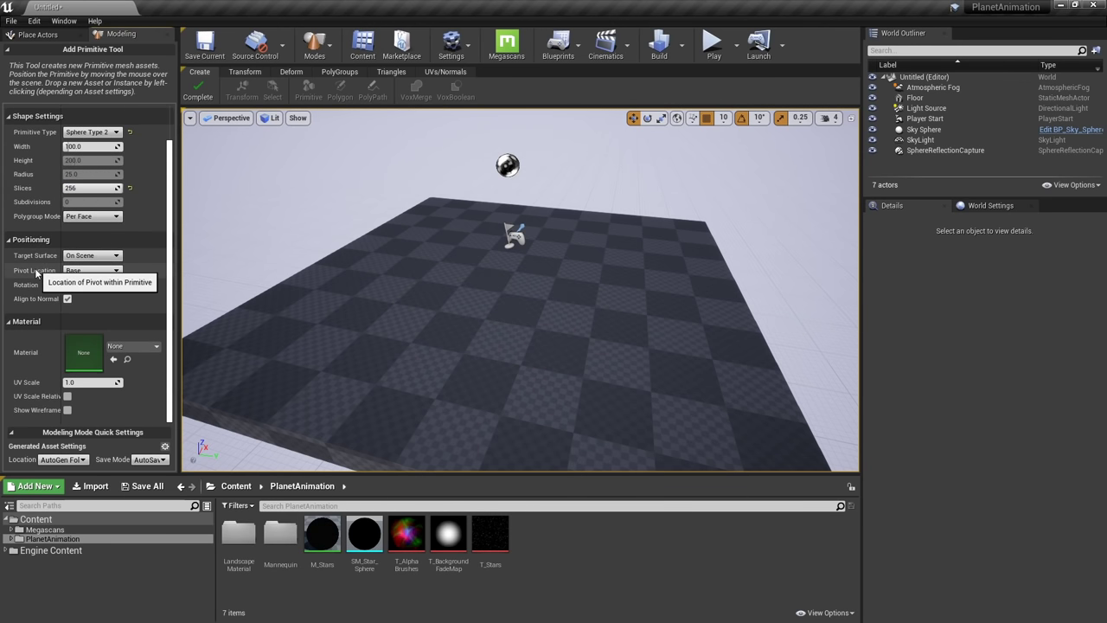
pyautogui.click(102, 271)
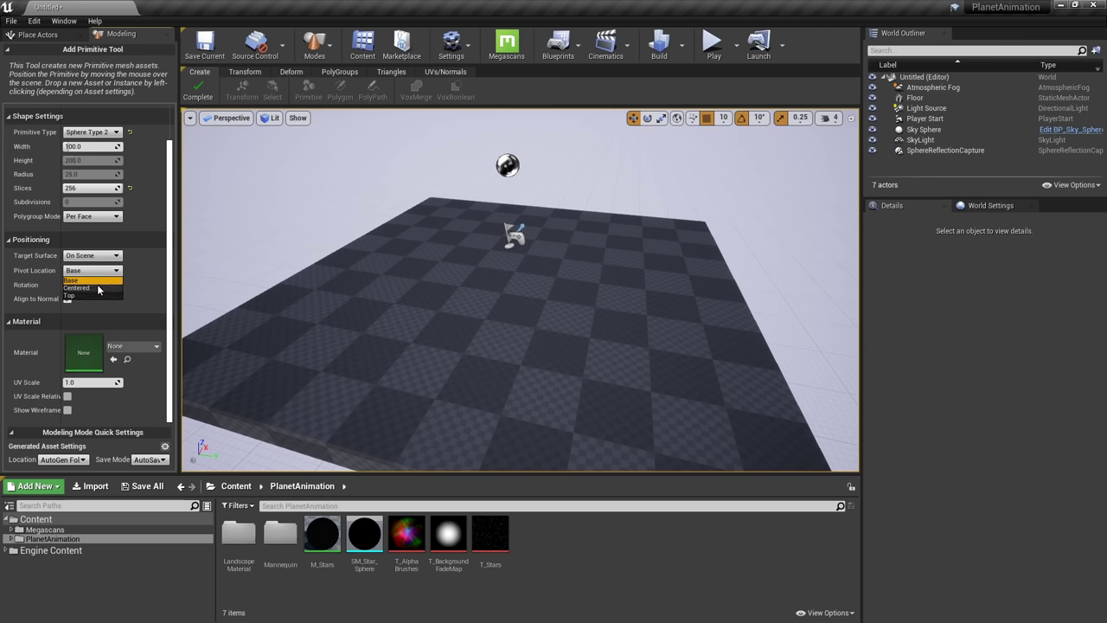
pyautogui.click(97, 288)
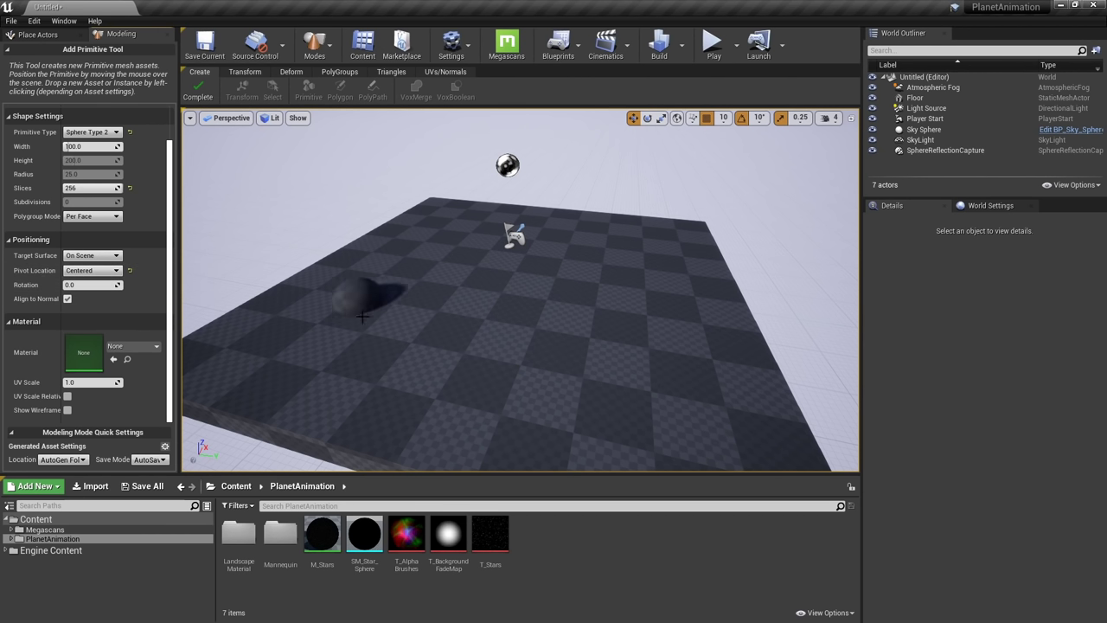
pyautogui.click(462, 301)
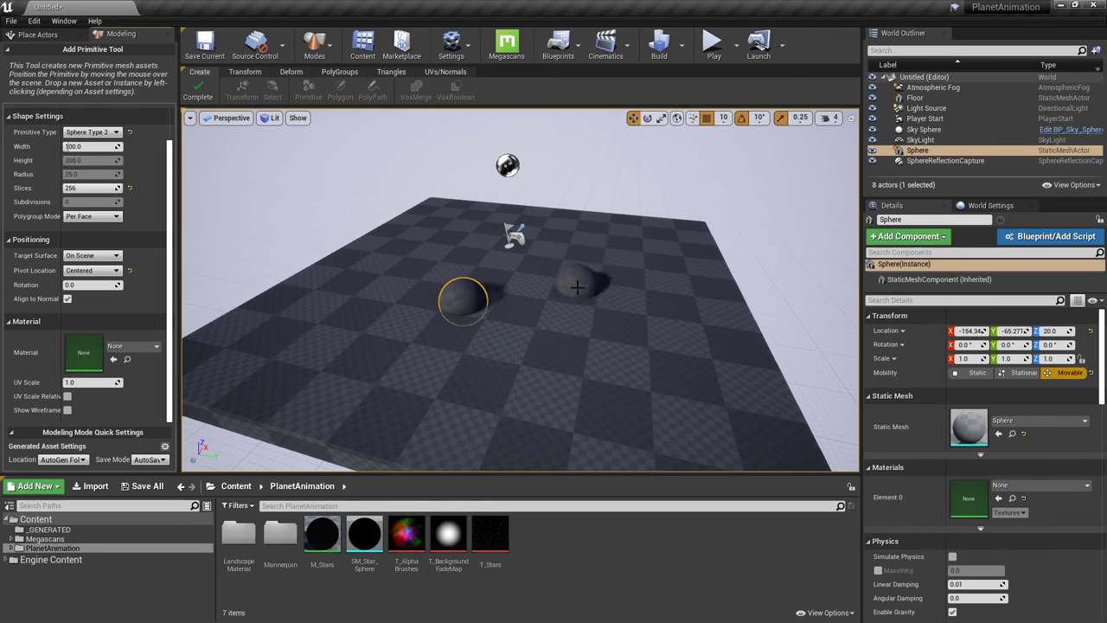
# Return to Select mode and raise the new sphere above the floor to a Z location of 130
pyautogui.hotkey('shift', '1')
pyautogui.press('f')
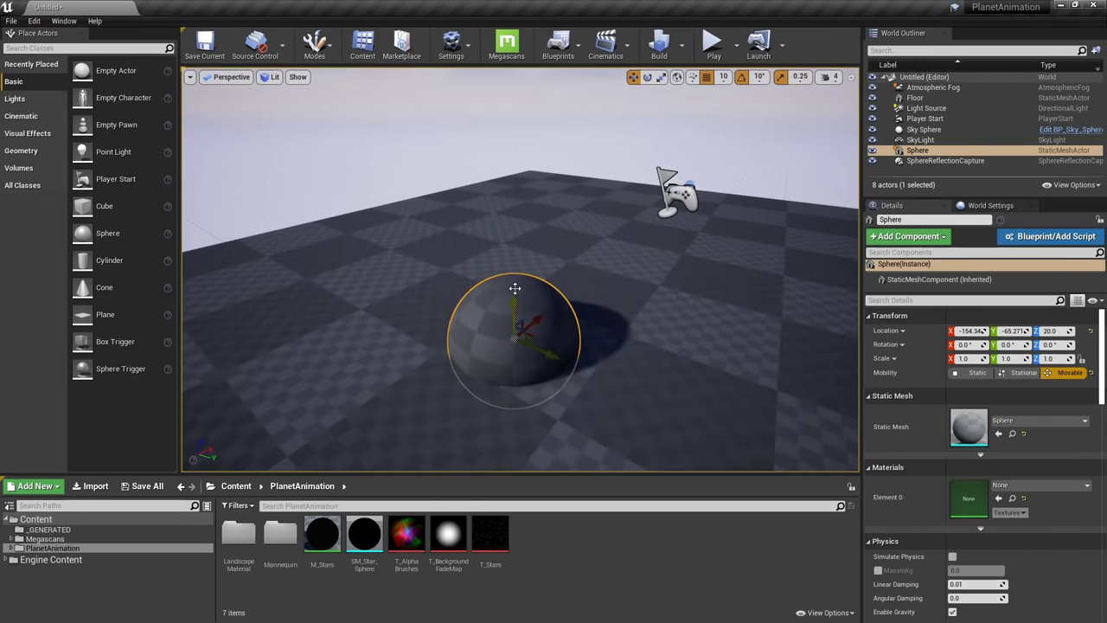
pyautogui.moveTo(513, 301); pyautogui.dragTo(499, 143)
pyautogui.moveTo(480, 197)
pyautogui.mouseDown(button='right')
pyautogui.moveTo(506, 183)
pyautogui.moveTo(478, 201)
pyautogui.moveTo(498, 209)
pyautogui.moveTo(522, 197)
pyautogui.moveTo(497, 191)
pyautogui.mouseUp(button='right')
# Examine the sphere's mesh density up close in wireframe view
pyautogui.hotkey('alt', '2')
pyautogui.press('w')
pyautogui.moveTo(499, 237); pyautogui.dragTo(491, 197, button='right')
pyautogui.press('g')
pyautogui.press('g')
pyautogui.press('w')
pyautogui.scroll(1, 497, 249)
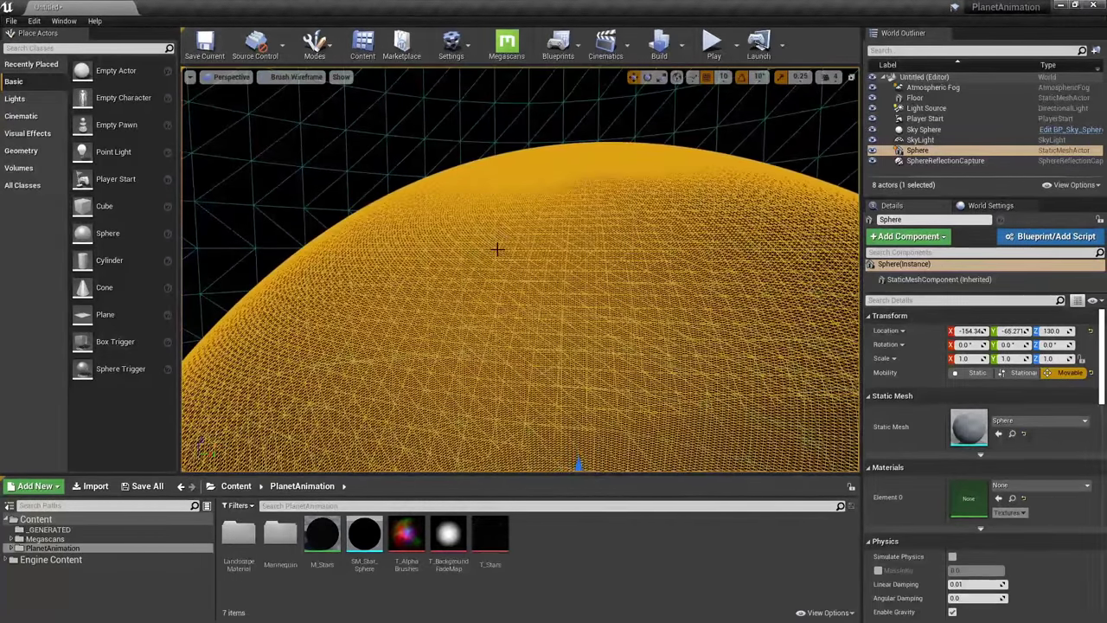
pyautogui.press('f')
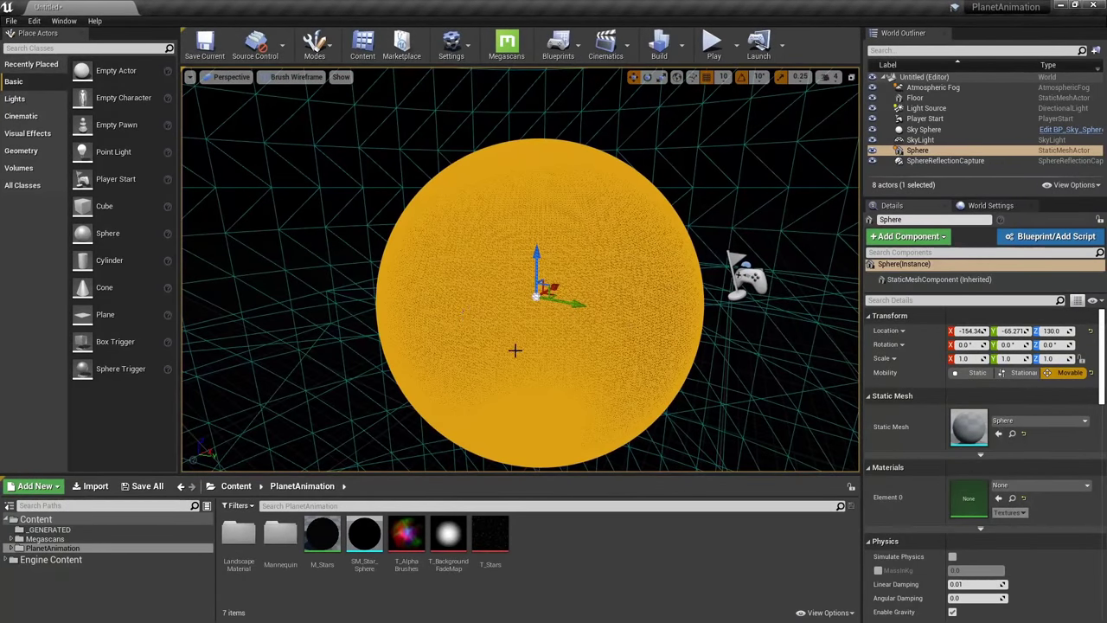
# Open the Sphere mesh asset from the _GENERATED folder and inspect it in the mesh editor
pyautogui.click(86, 530)
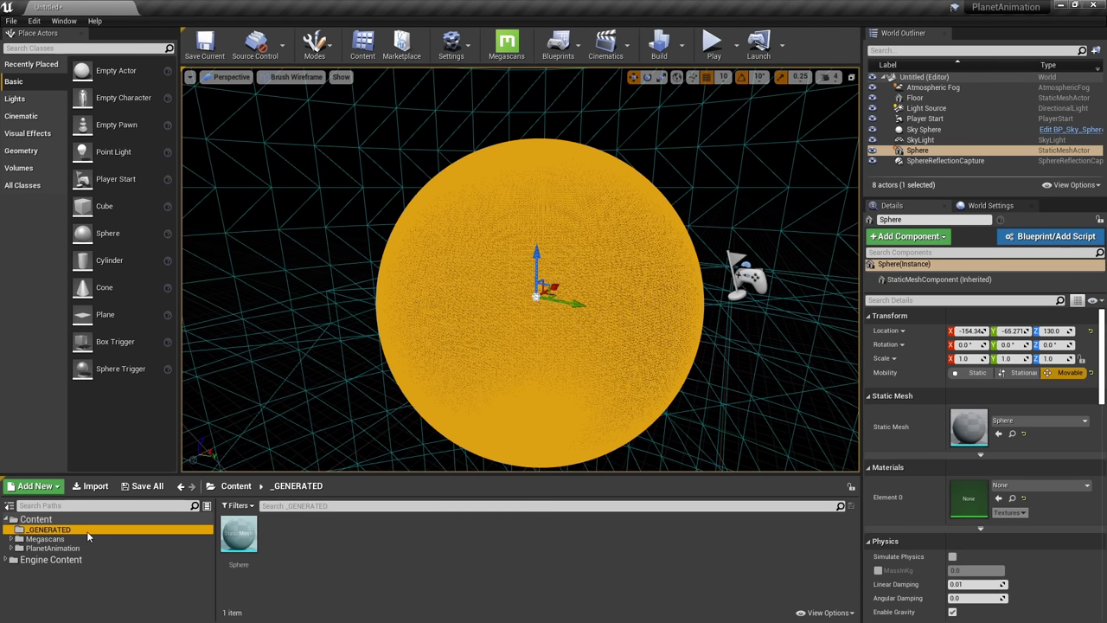
pyautogui.doubleClick(241, 533)
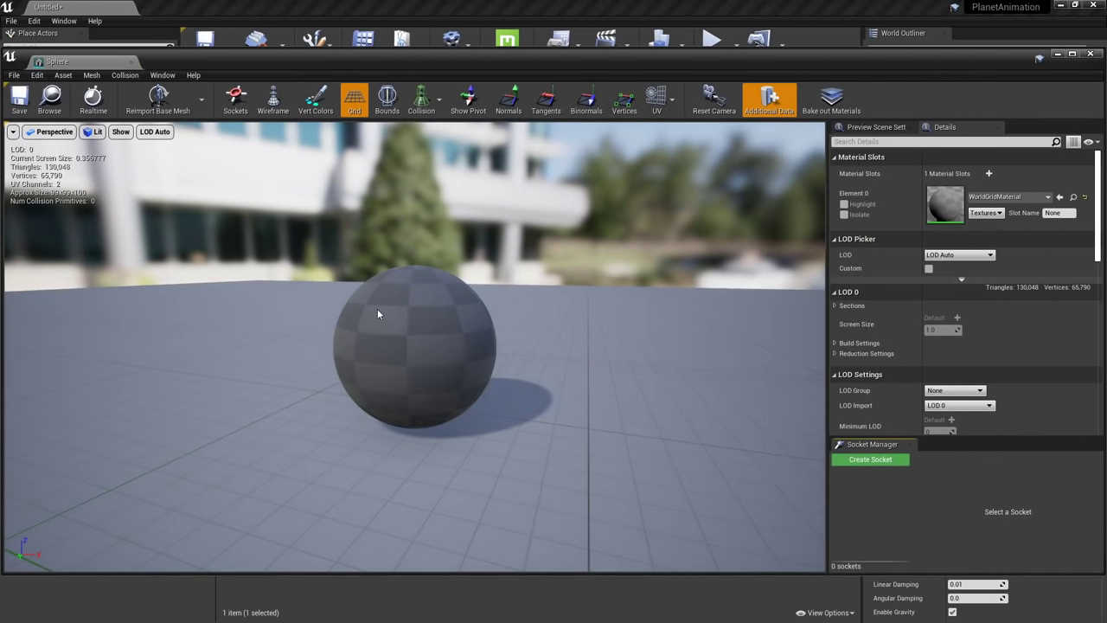
pyautogui.moveTo(377, 309)
pyautogui.mouseDown()
pyautogui.moveTo(415, 310)
pyautogui.moveTo(363, 311)
pyautogui.moveTo(375, 311)
pyautogui.mouseUp()
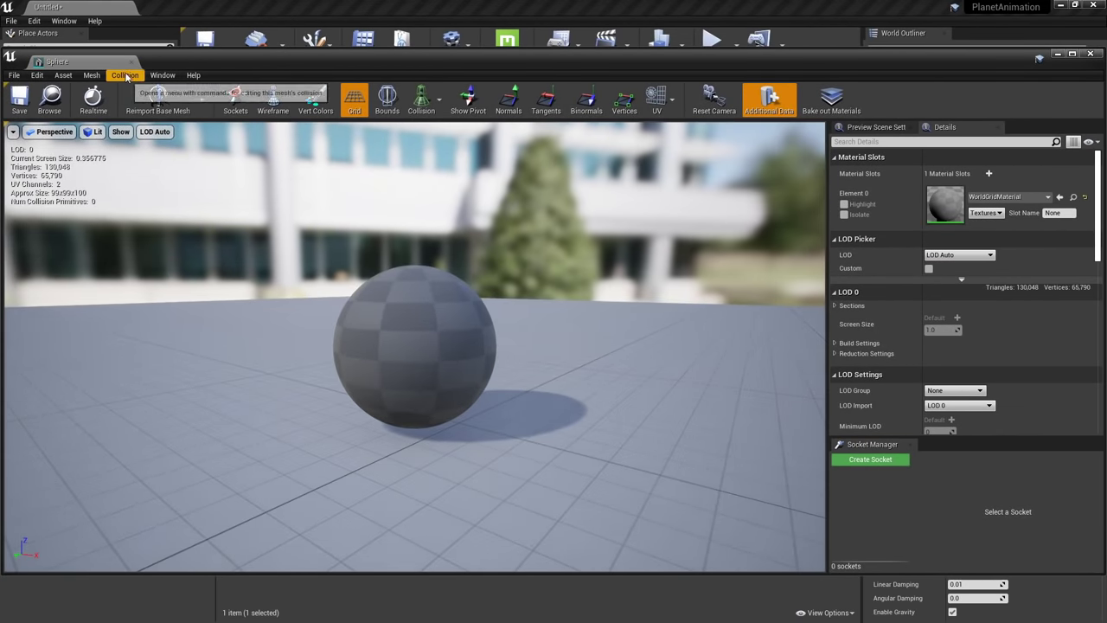
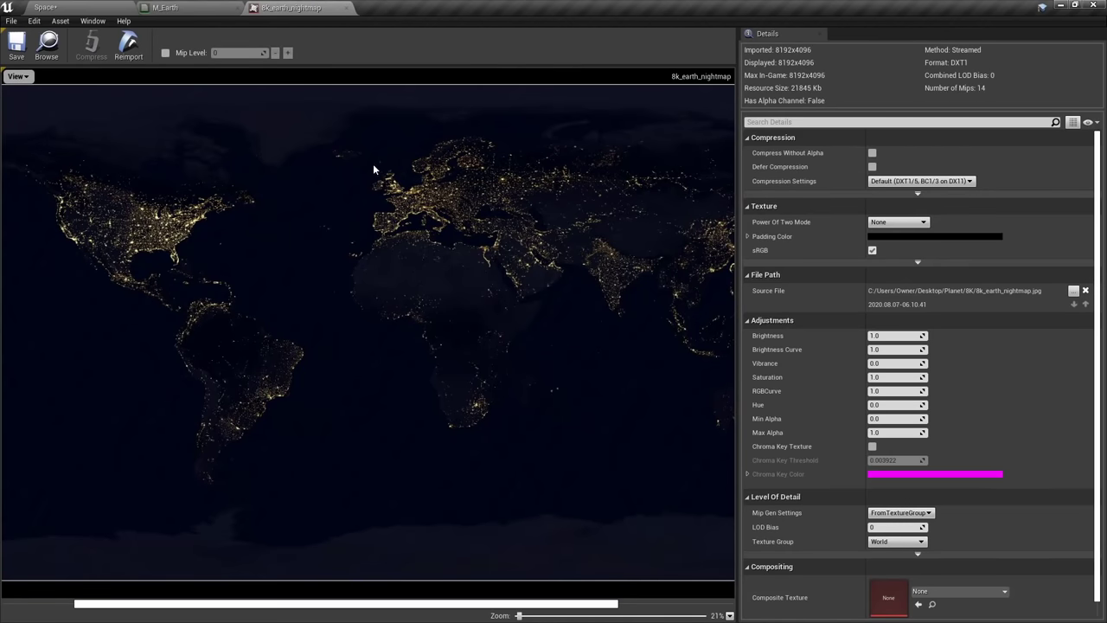
# In the M_Earth material, reposition the night map texture sample, add a Power node and connect the texture's RGB to its Base
pyautogui.click(207, 9)
pyautogui.moveTo(512, 395); pyautogui.dragTo(432, 391)
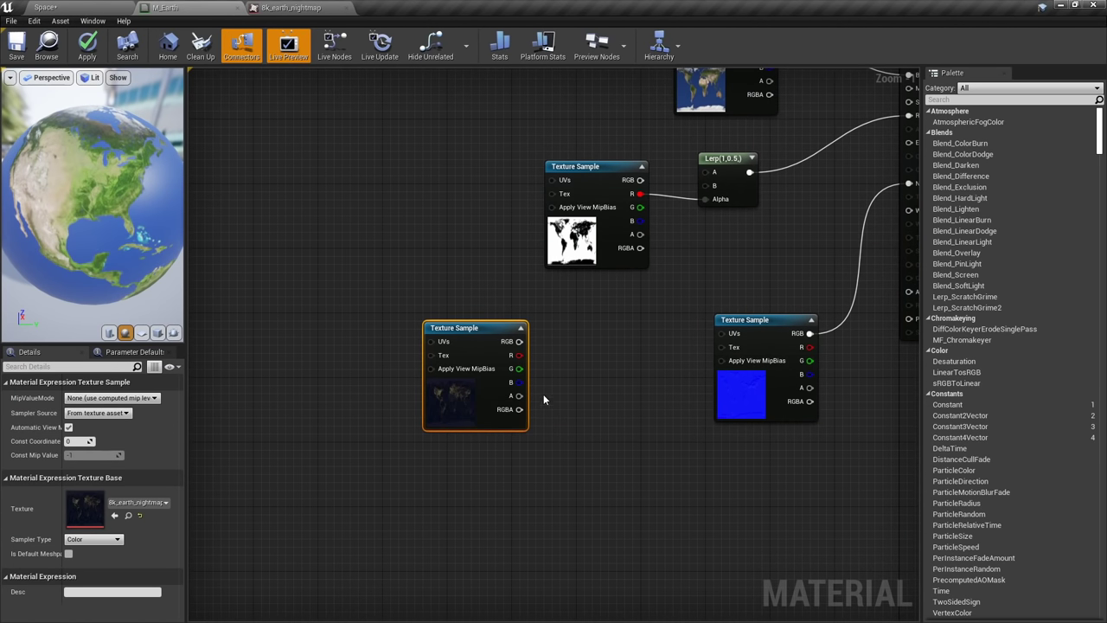
pyautogui.rightClick(562, 353)
pyautogui.write('power')
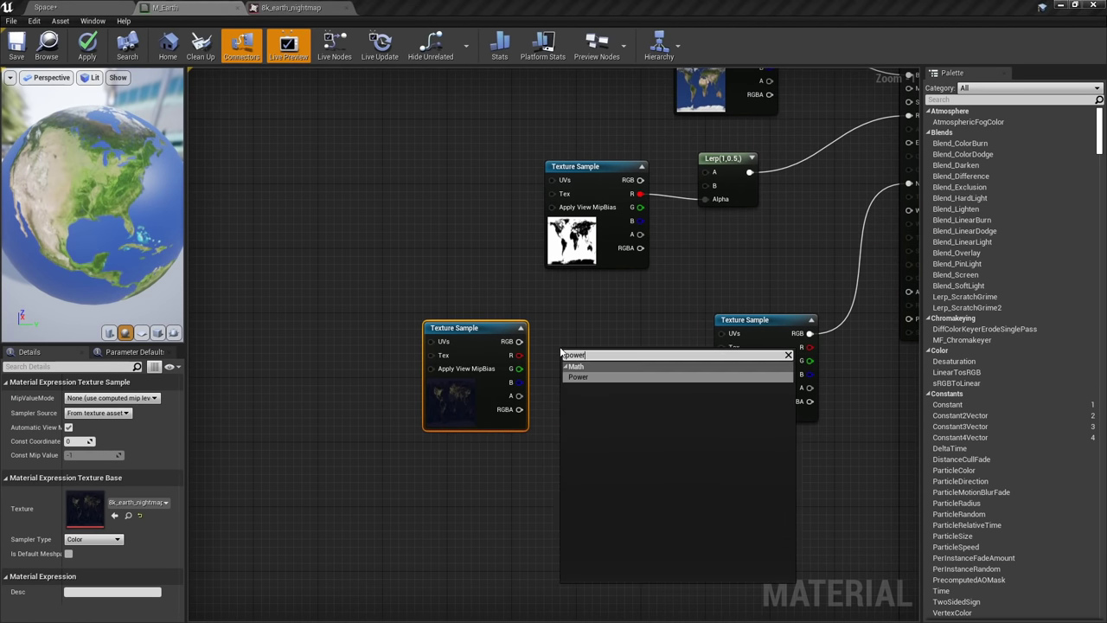
pyautogui.press('Return')
pyautogui.moveTo(519, 341); pyautogui.dragTo(568, 369)
# Preview the night map texture sample node on the material's preview sphere and inspect the city lights
pyautogui.rightClick(492, 333)
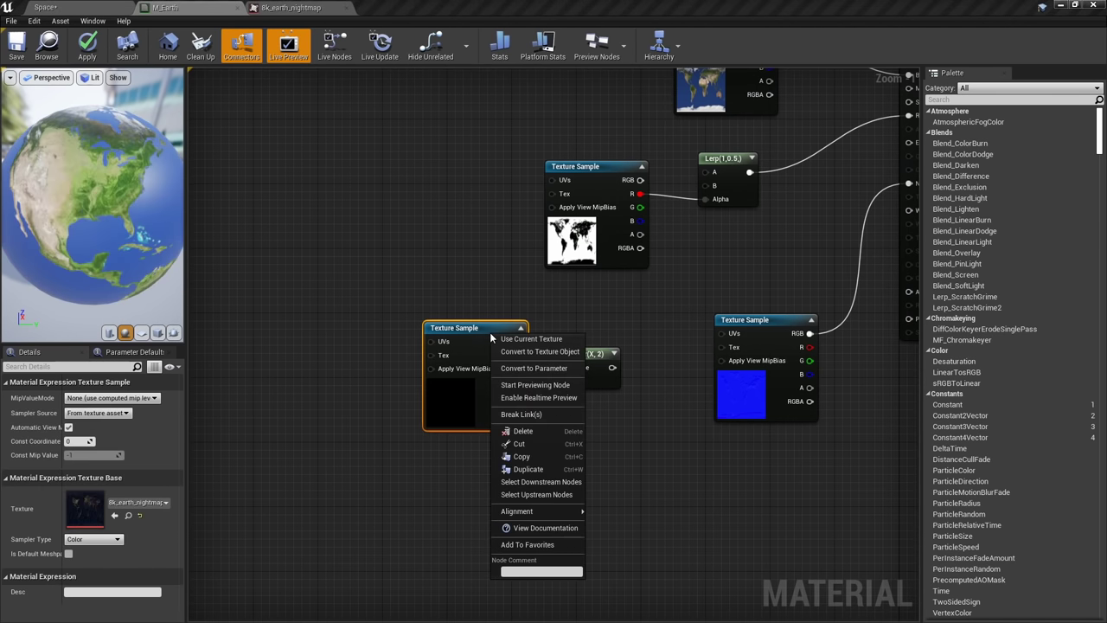
pyautogui.click(550, 385)
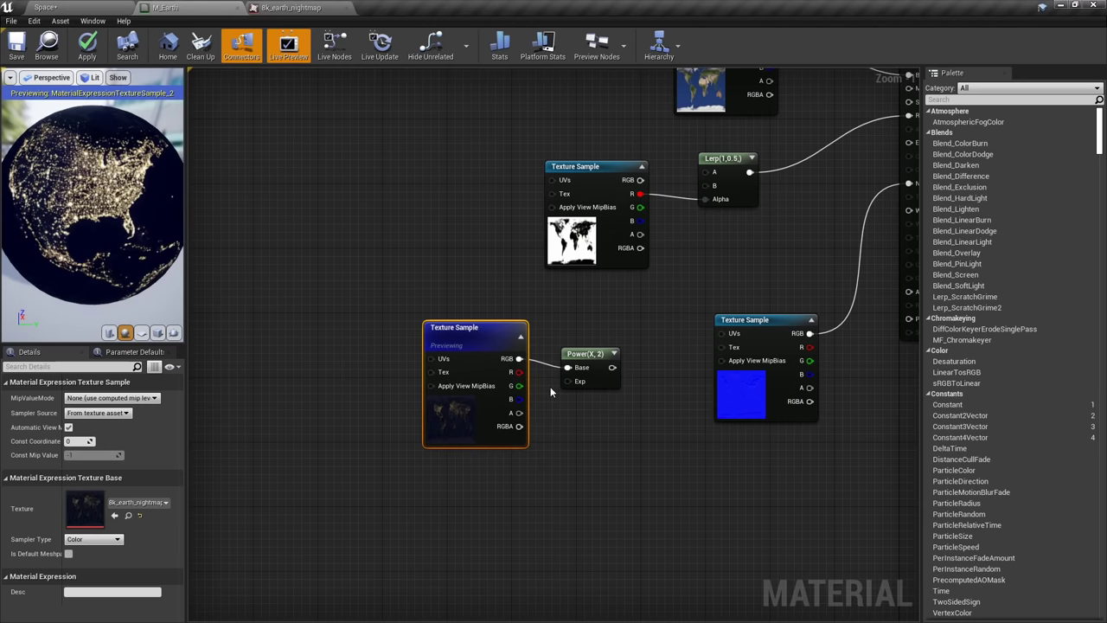
pyautogui.moveTo(158, 202); pyautogui.dragTo(175, 162)
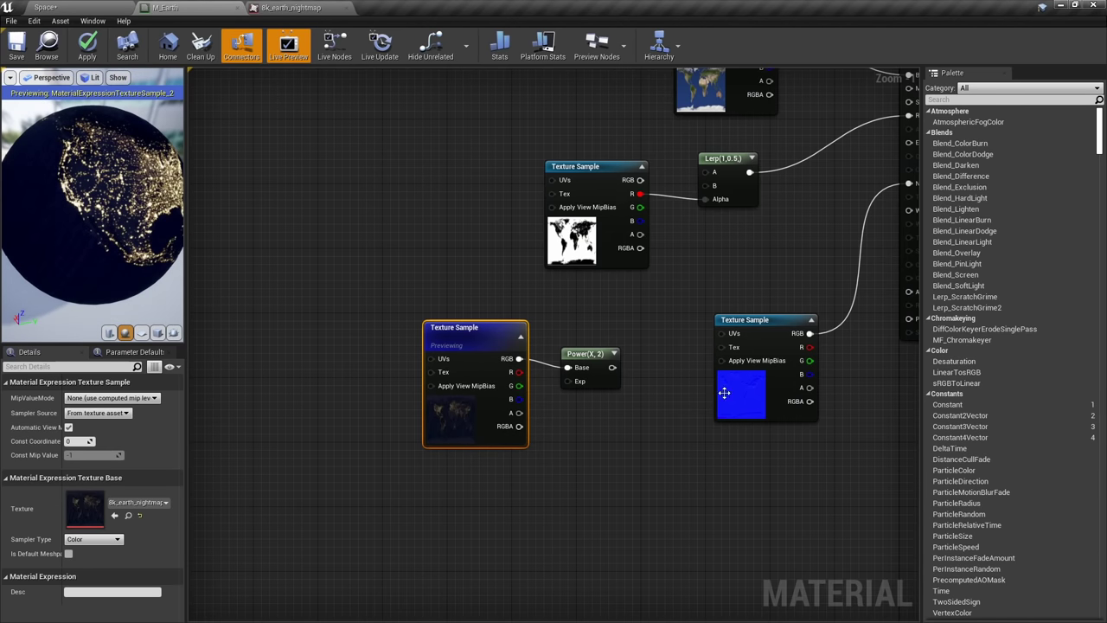
# Preview the Power node on the material's preview sphere and rotate it to inspect the contrasted city lights
pyautogui.rightClick(593, 352)
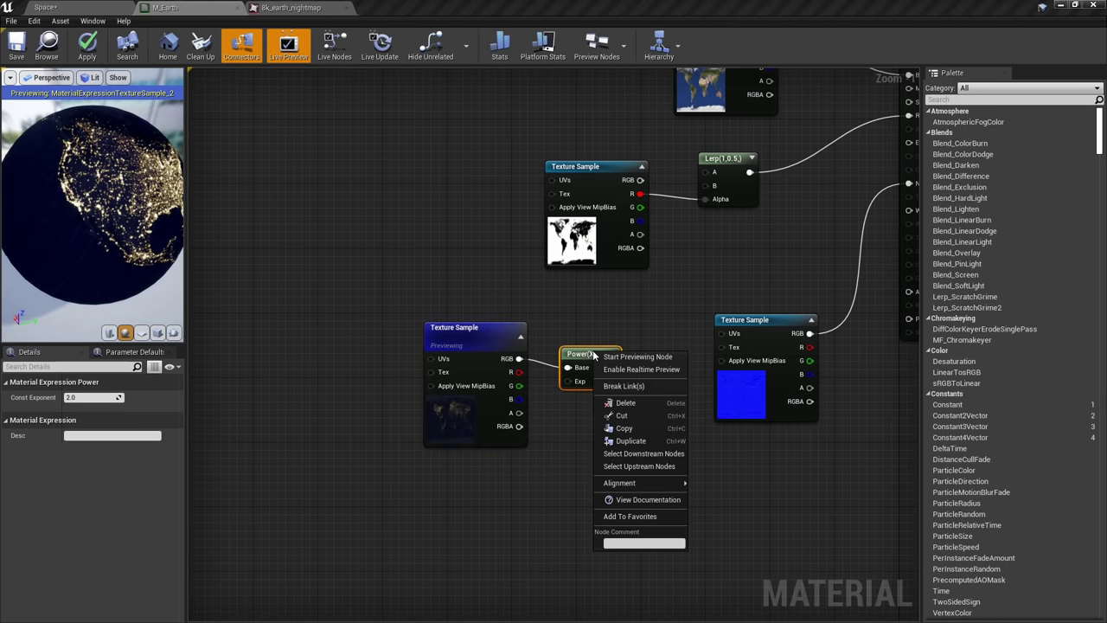
pyautogui.click(657, 358)
pyautogui.moveTo(134, 197); pyautogui.dragTo(83, 168)
# Connect the Power node's output to the Emissive Color input of M_Earth and apply the material
pyautogui.moveTo(517, 272); pyautogui.dragTo(318, 360, button='right')
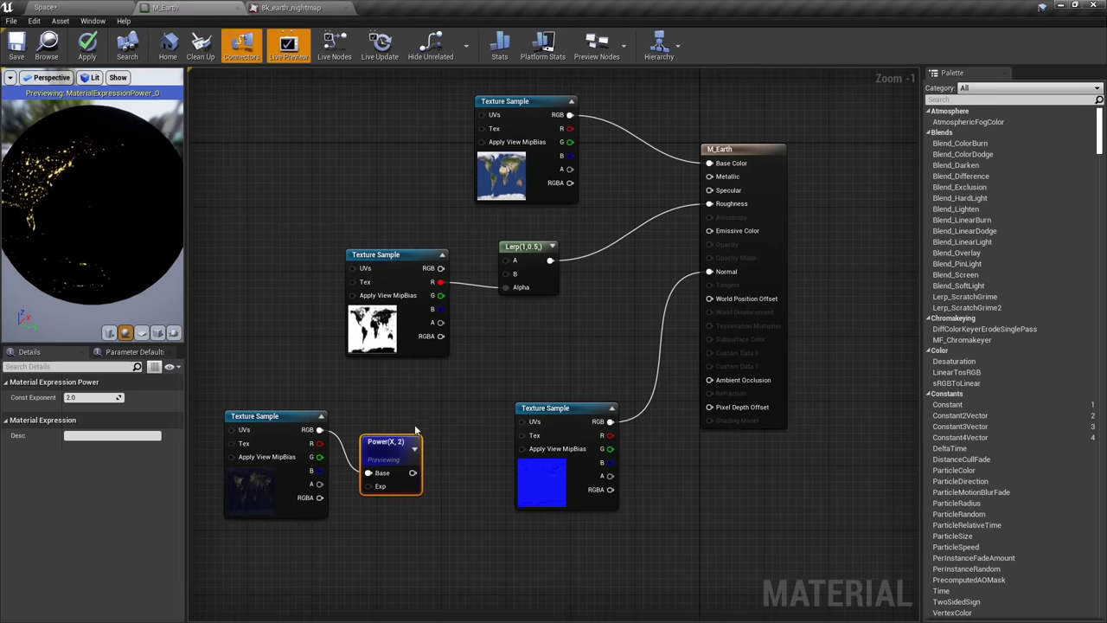
pyautogui.moveTo(414, 472); pyautogui.dragTo(709, 230)
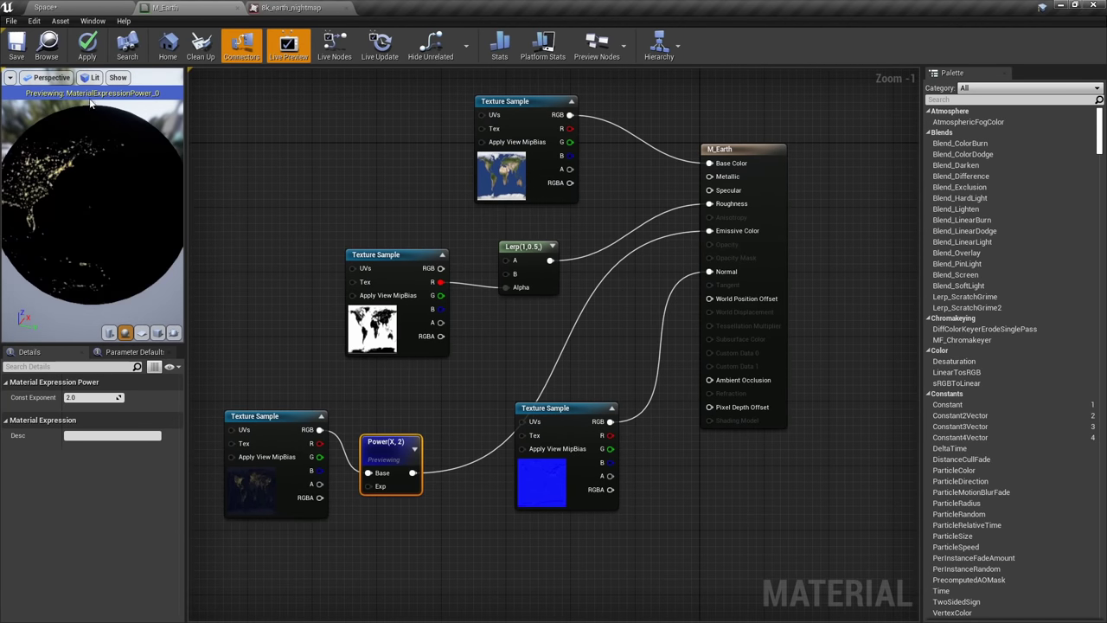
pyautogui.click(86, 44)
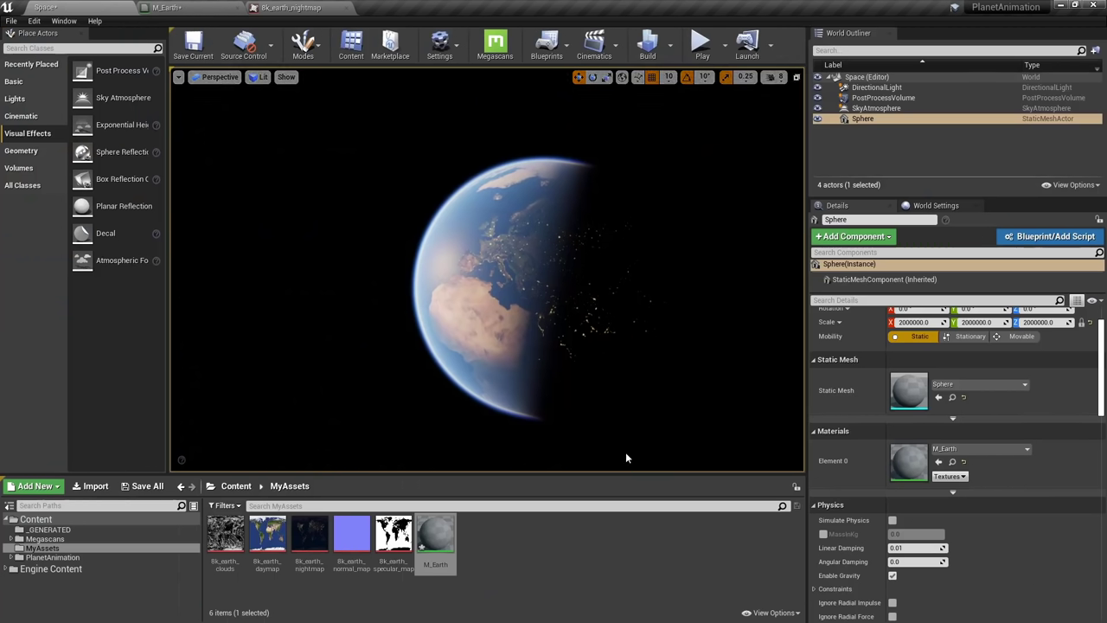
# Examine the city lights on the day and night sides of the planet in the Space level
pyautogui.moveTo(519, 270); pyautogui.dragTo(406, 270, button='right')
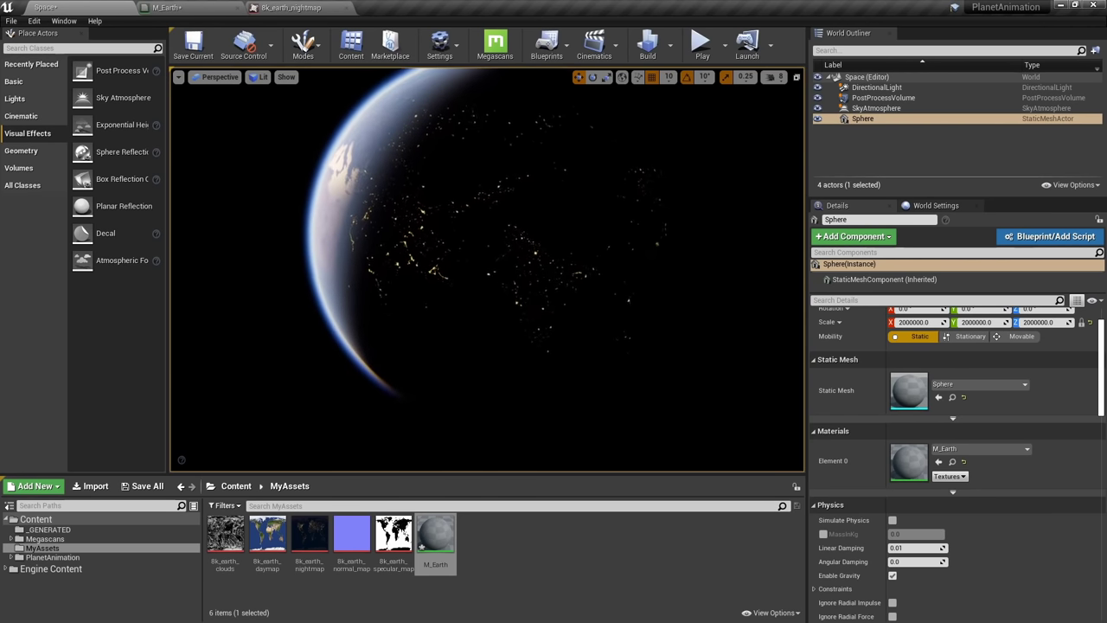
pyautogui.moveTo(487, 270); pyautogui.dragTo(554, 270, button='right')
pyautogui.keyDown('alt'); pyautogui.moveTo(518, 195); pyautogui.dragTo(670, 235); pyautogui.keyUp('alt')
pyautogui.moveTo(487, 270); pyautogui.dragTo(506, 258, button='right')
pyautogui.keyDown('alt'); pyautogui.moveTo(670, 257); pyautogui.dragTo(580, 249); pyautogui.keyUp('alt')
pyautogui.moveTo(580, 249); pyautogui.dragTo(519, 228, button='right')
# Add a SkyAtmosphereLightDirection node to the M_Earth graph and place it above the day map texture sample
pyautogui.click(166, 7)
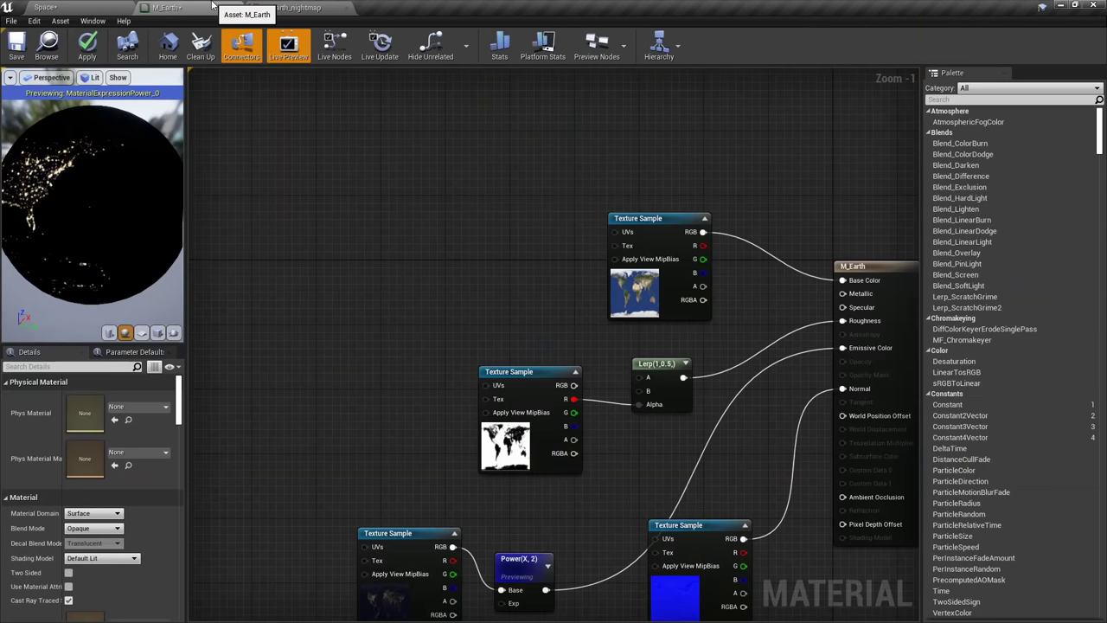
pyautogui.moveTo(416, 188); pyautogui.dragTo(443, 227, button='right')
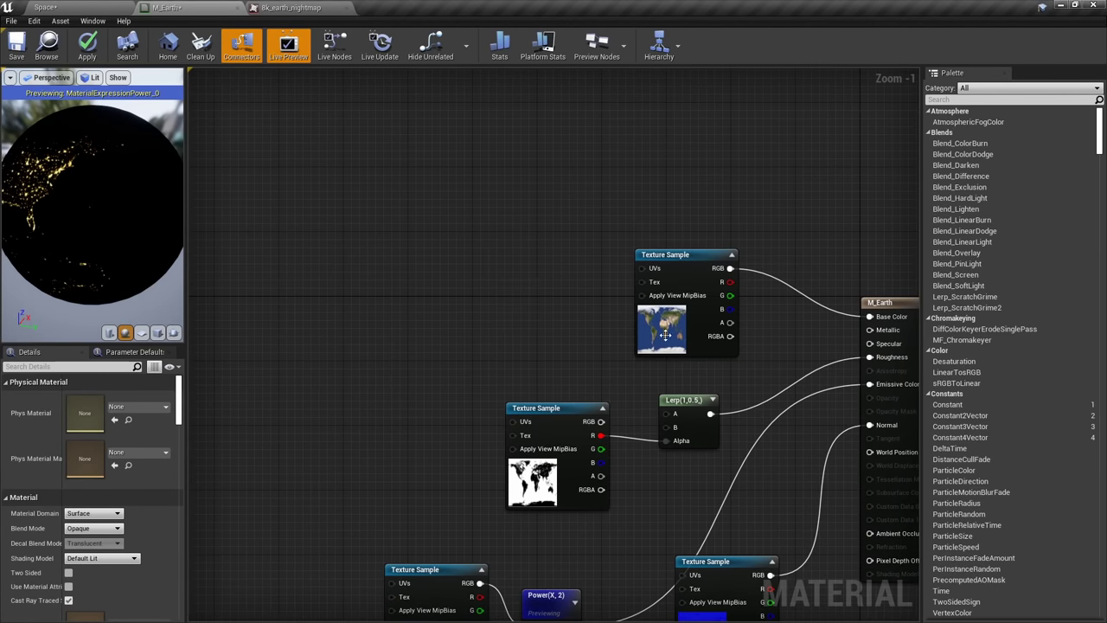
pyautogui.rightClick(440, 184)
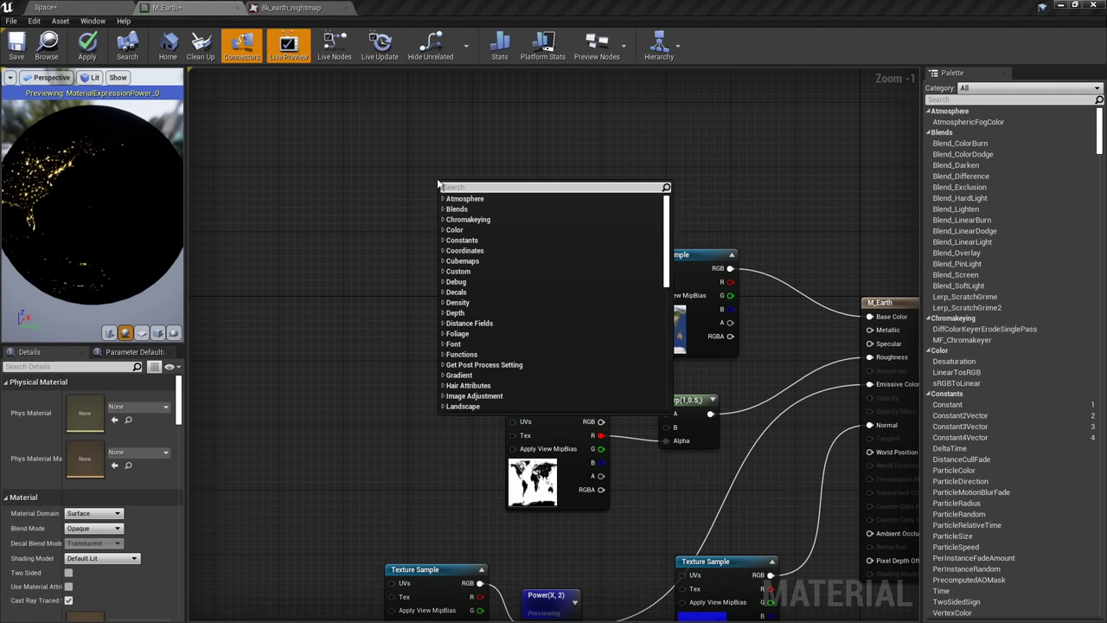
pyautogui.write('skyatmos')
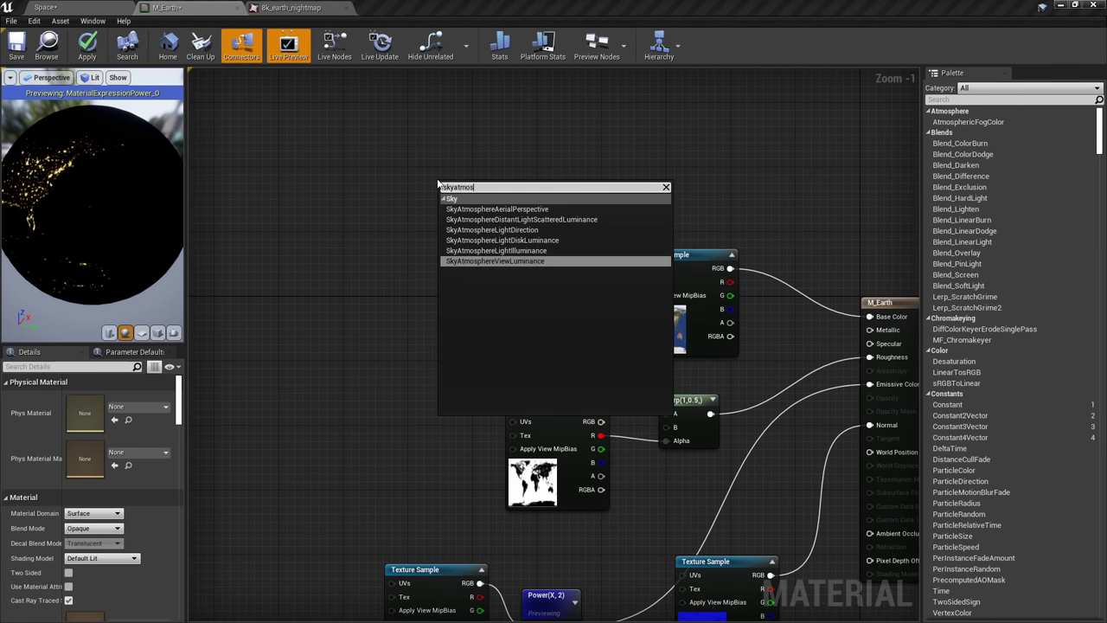
pyautogui.press('Up')
pyautogui.press('Up')
pyautogui.press('Up')
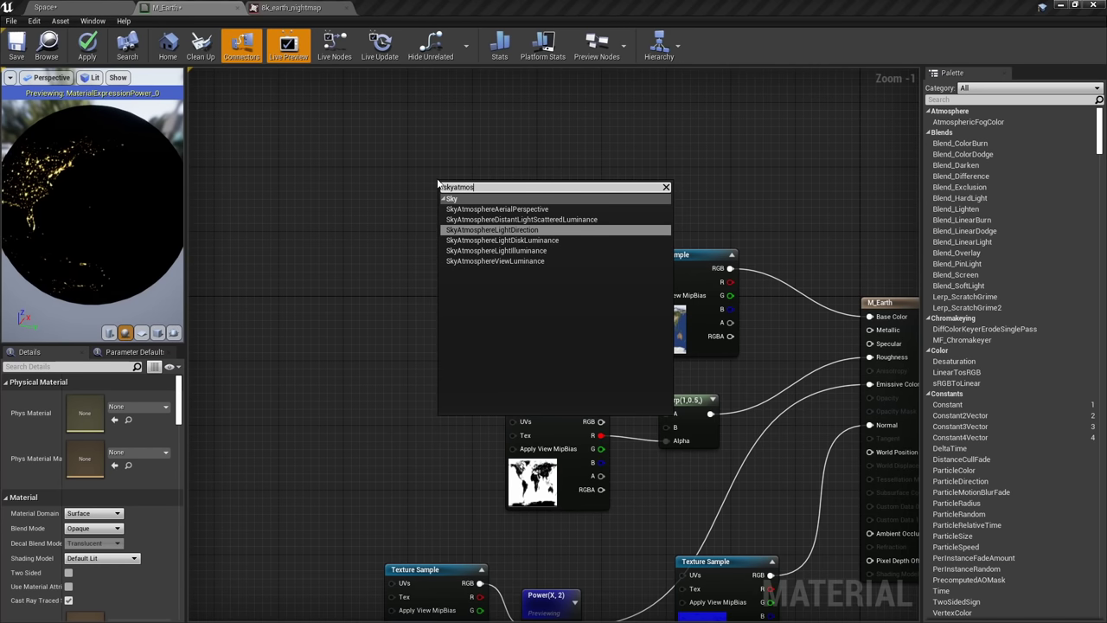
pyautogui.press('Return')
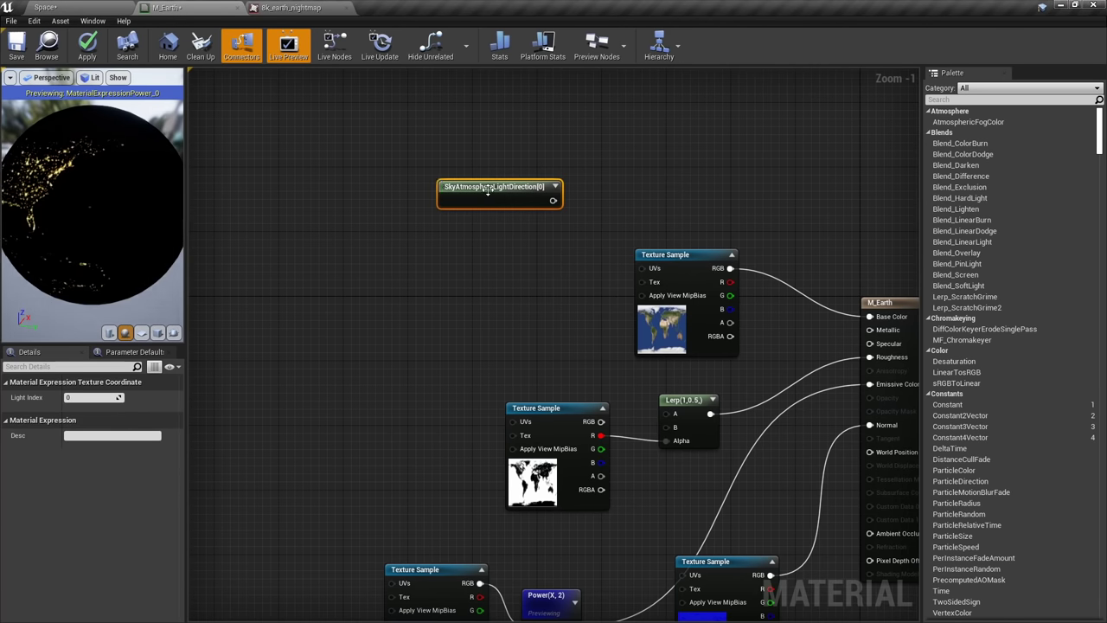
pyautogui.moveTo(488, 192); pyautogui.dragTo(436, 201)
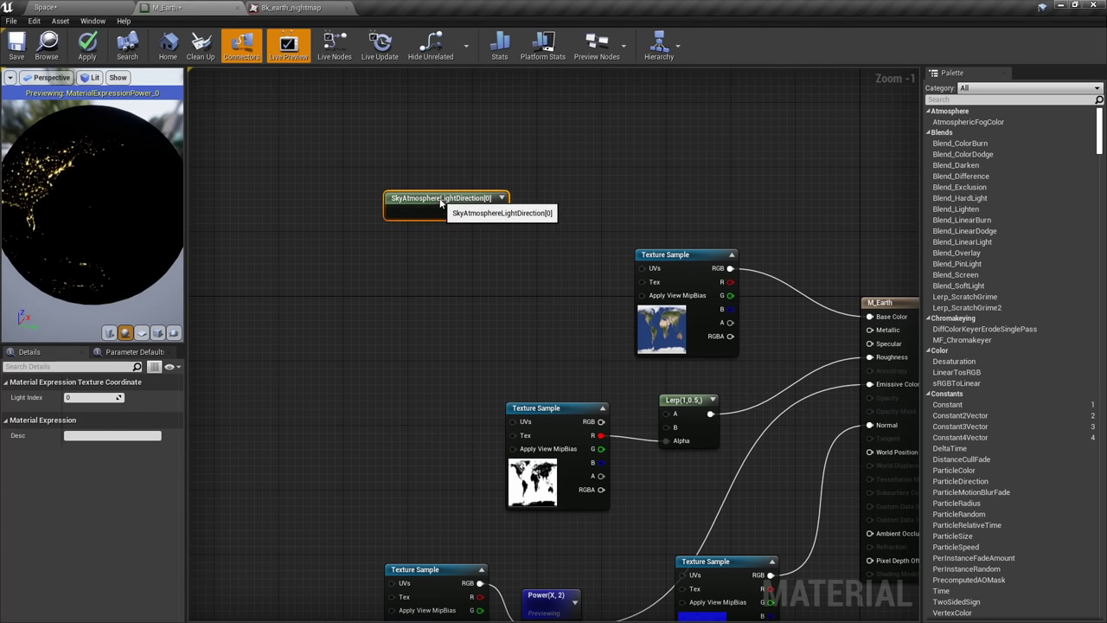
# Add a Dot node and a VertexNormalWS node beside the SkyAtmosphereLightDirection node
pyautogui.rightClick(524, 231)
pyautogui.write('dot')
pyautogui.press('Return')
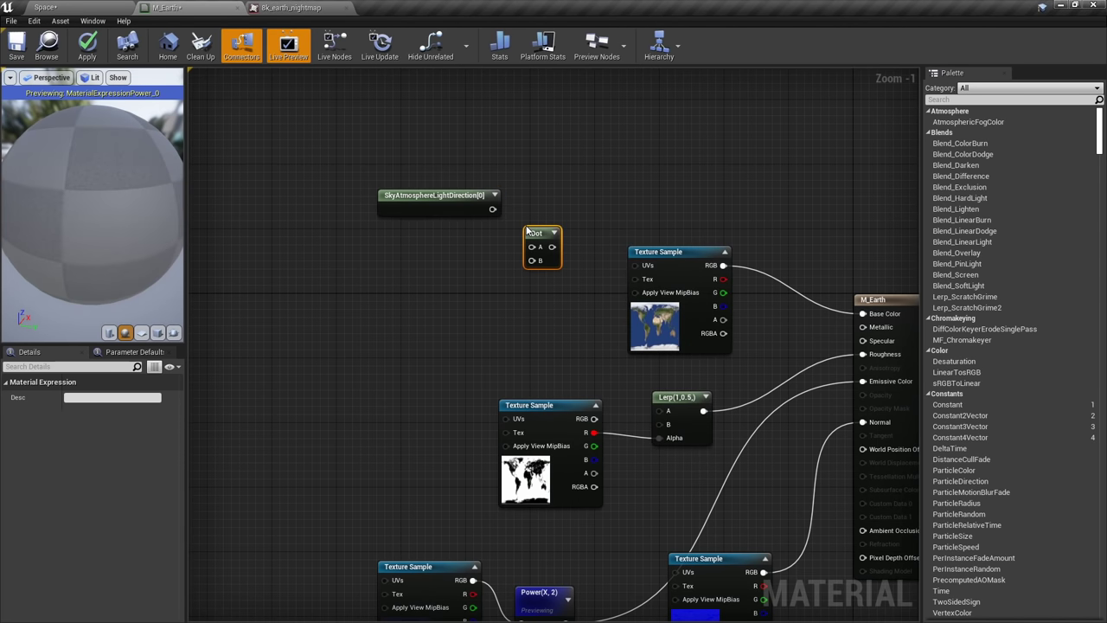
pyautogui.rightClick(381, 267)
pyautogui.write('vertex')
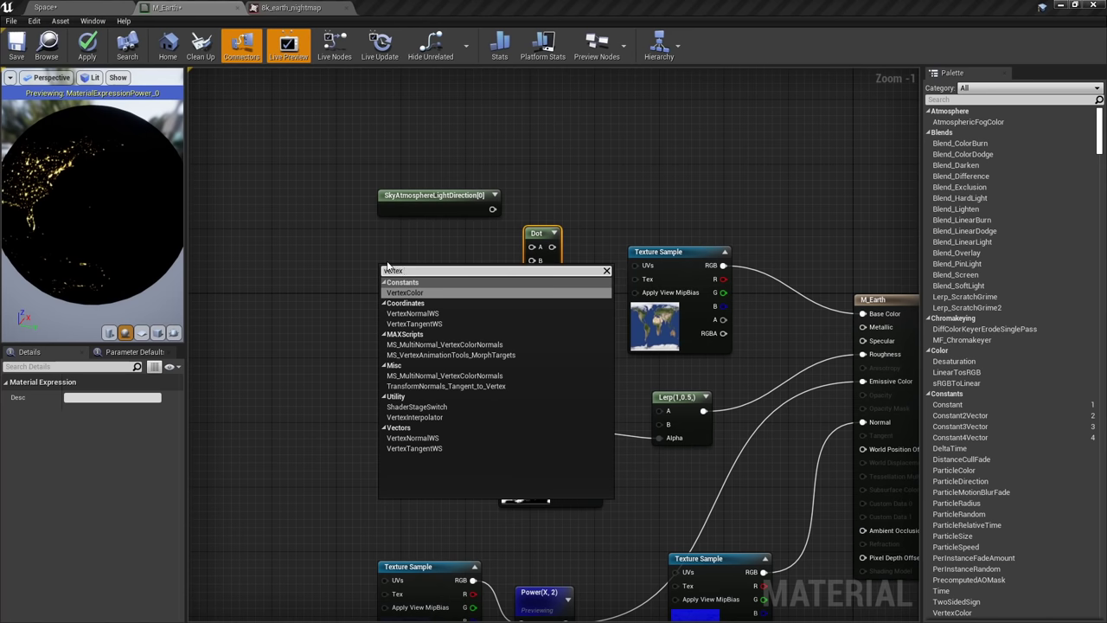
pyautogui.press('Down')
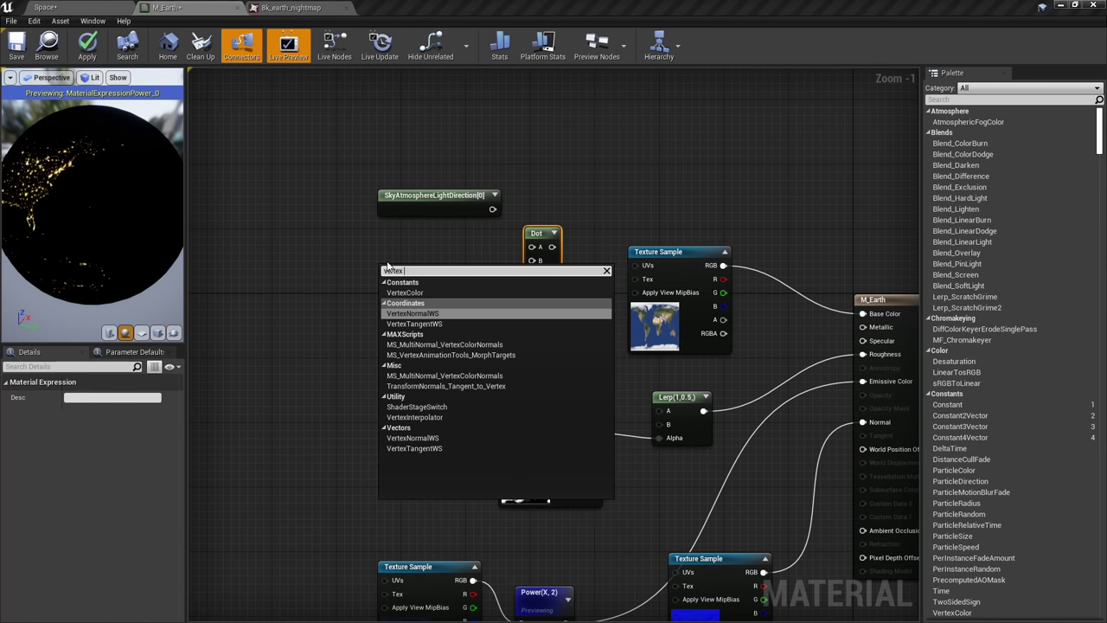
pyautogui.press('Return')
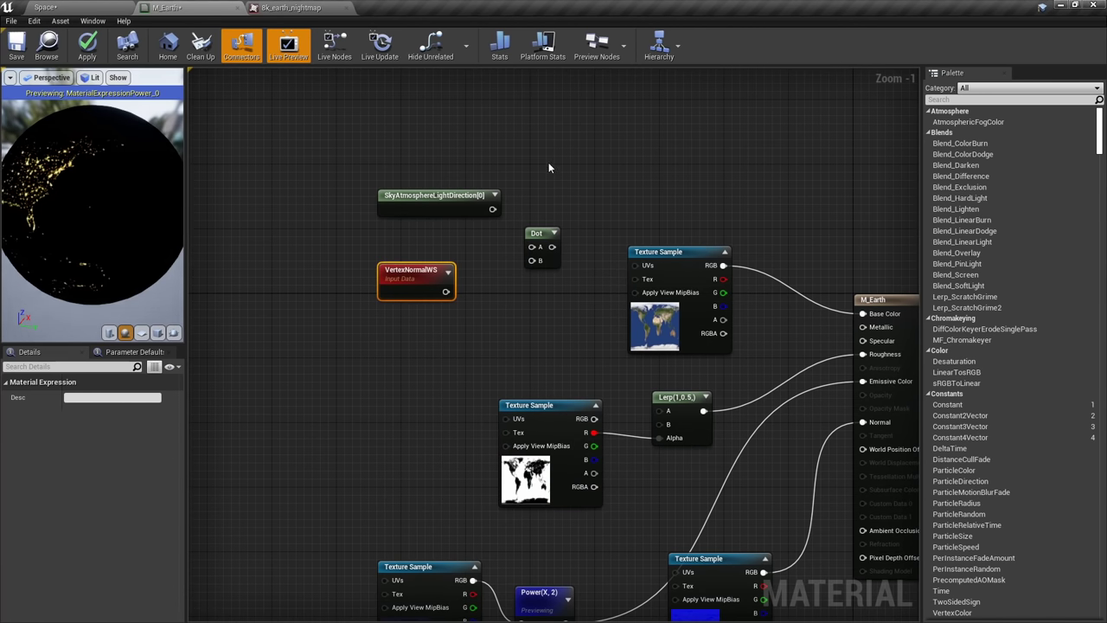
# Place a basic Sphere actor in the Space level and open its static mesh in the mesh editor
pyautogui.click(100, 7)
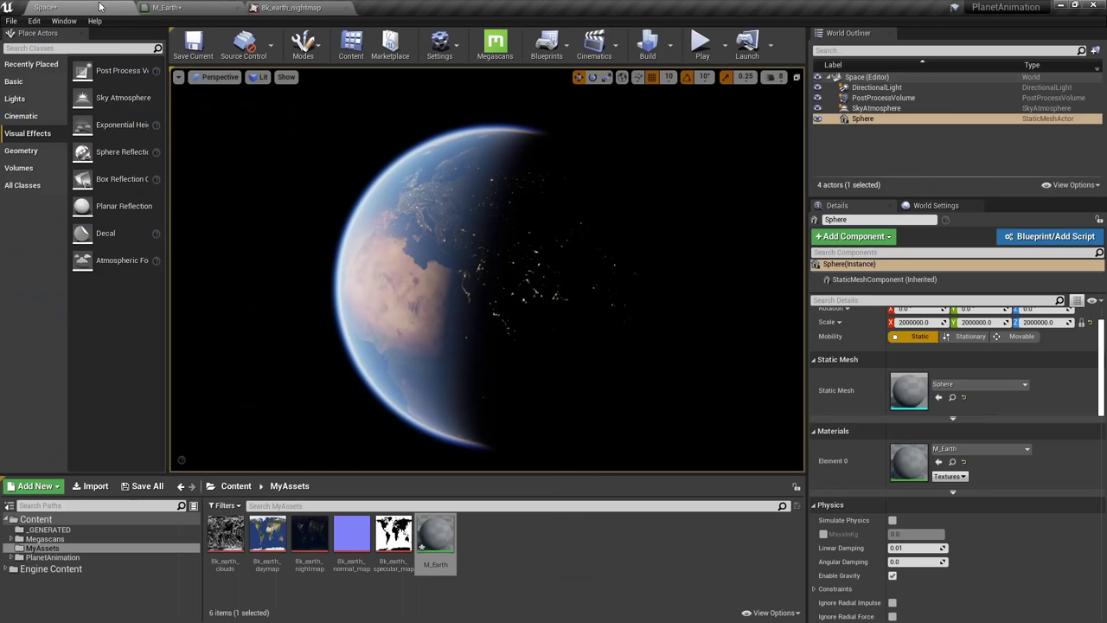
pyautogui.click(26, 116)
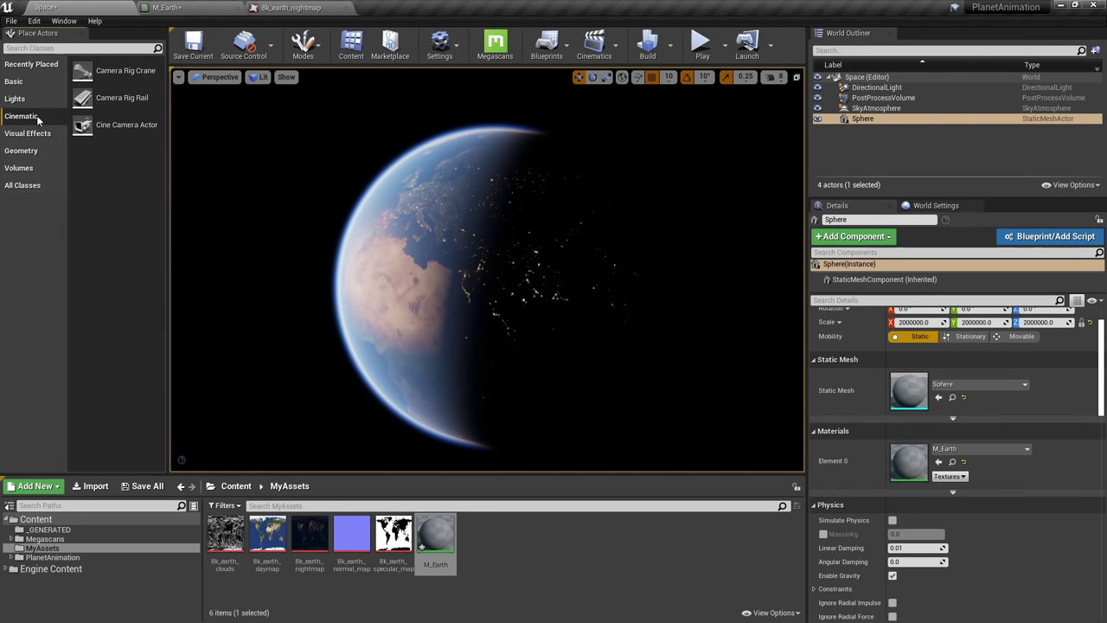
pyautogui.click(26, 99)
pyautogui.click(30, 87)
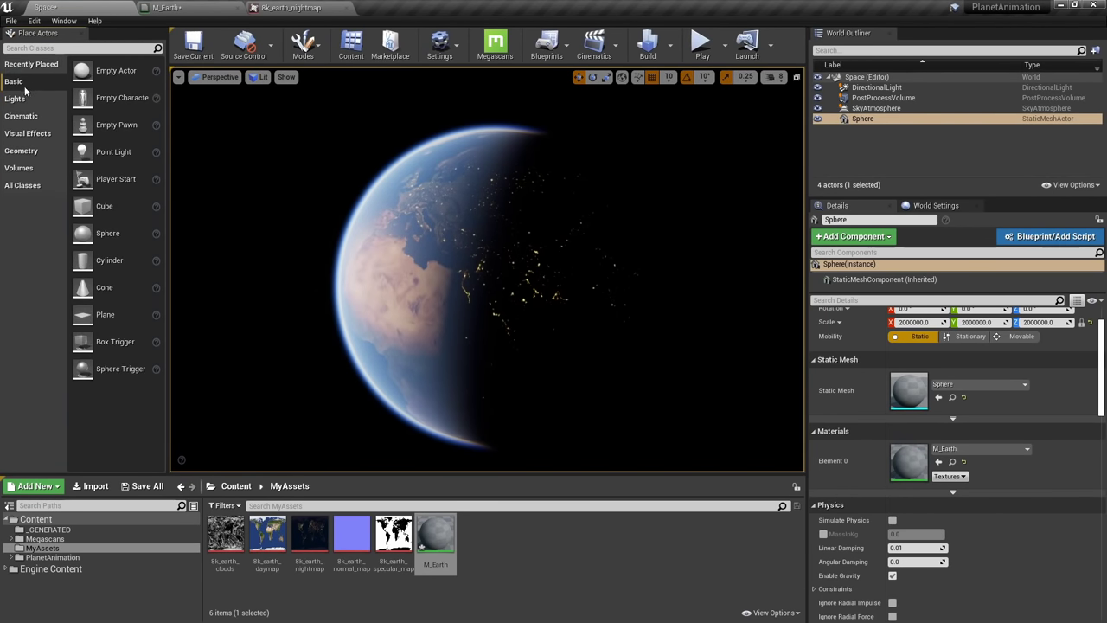
pyautogui.moveTo(95, 234); pyautogui.dragTo(428, 236)
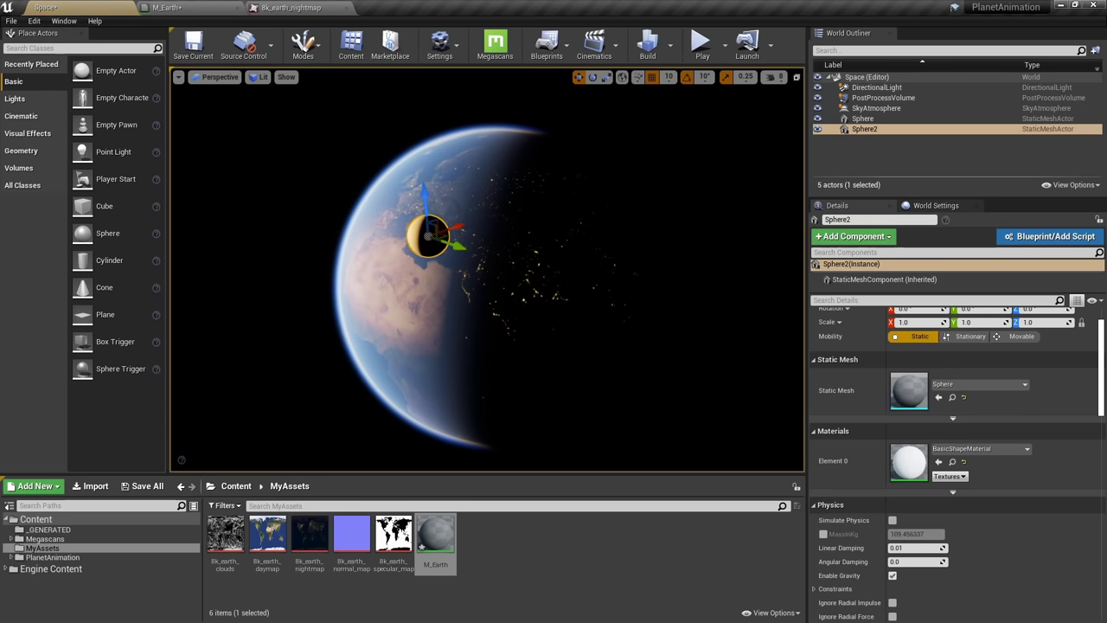
pyautogui.doubleClick(913, 393)
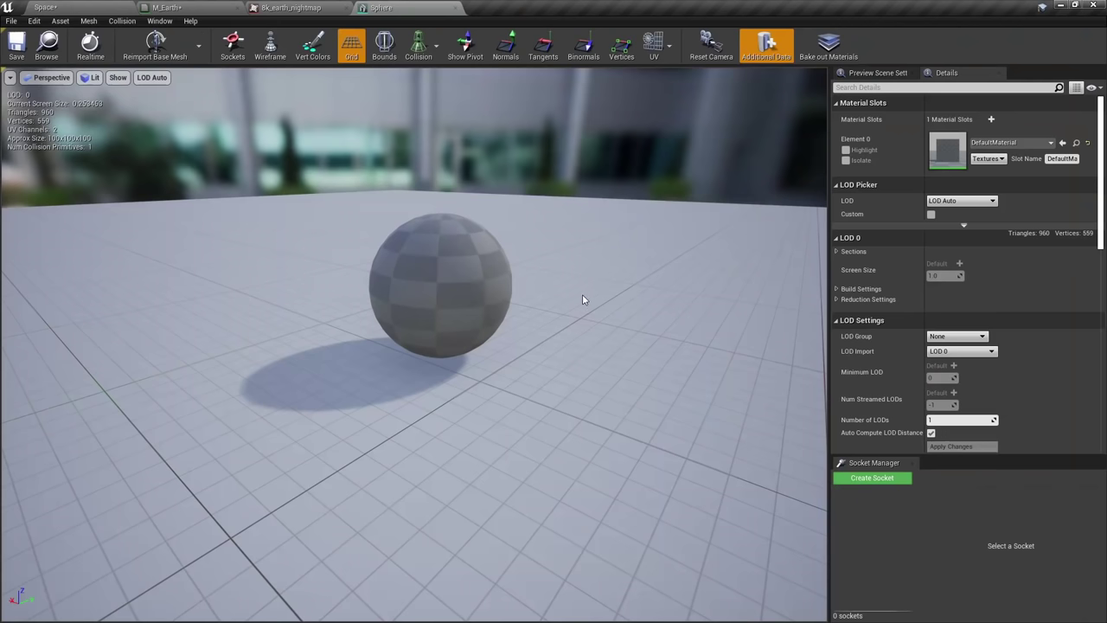
# Display the sphere mesh's normals and examine their directions around the surface up close
pyautogui.click(511, 52)
pyautogui.moveTo(511, 120); pyautogui.dragTo(506, 100, button='right')
pyautogui.press('w')
pyautogui.moveTo(462, 286)
pyautogui.mouseDown(button='right')
pyautogui.moveTo(465, 276)
pyautogui.moveTo(459, 291)
pyautogui.mouseUp(button='right')
pyautogui.press('w')
pyautogui.press('w')
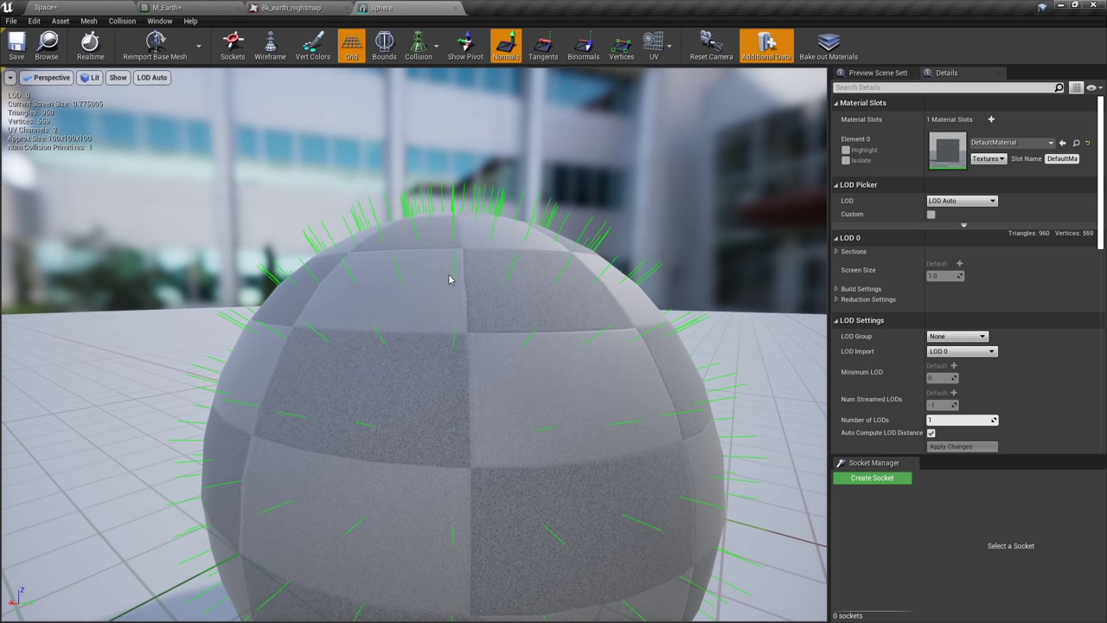
pyautogui.moveTo(448, 278); pyautogui.dragTo(384, 275)
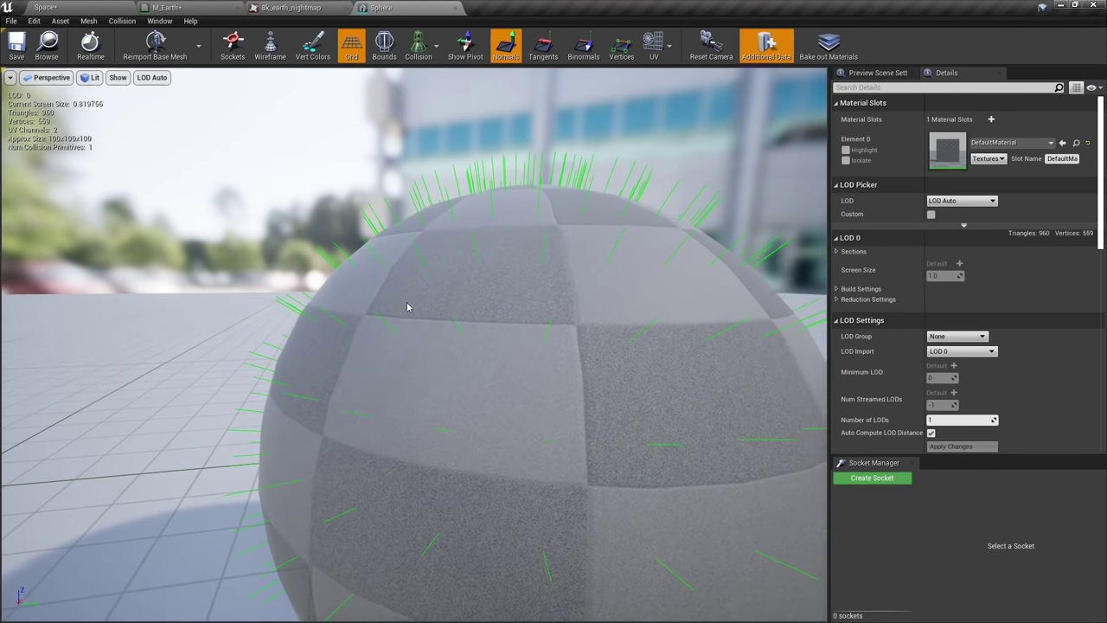
pyautogui.press('f')
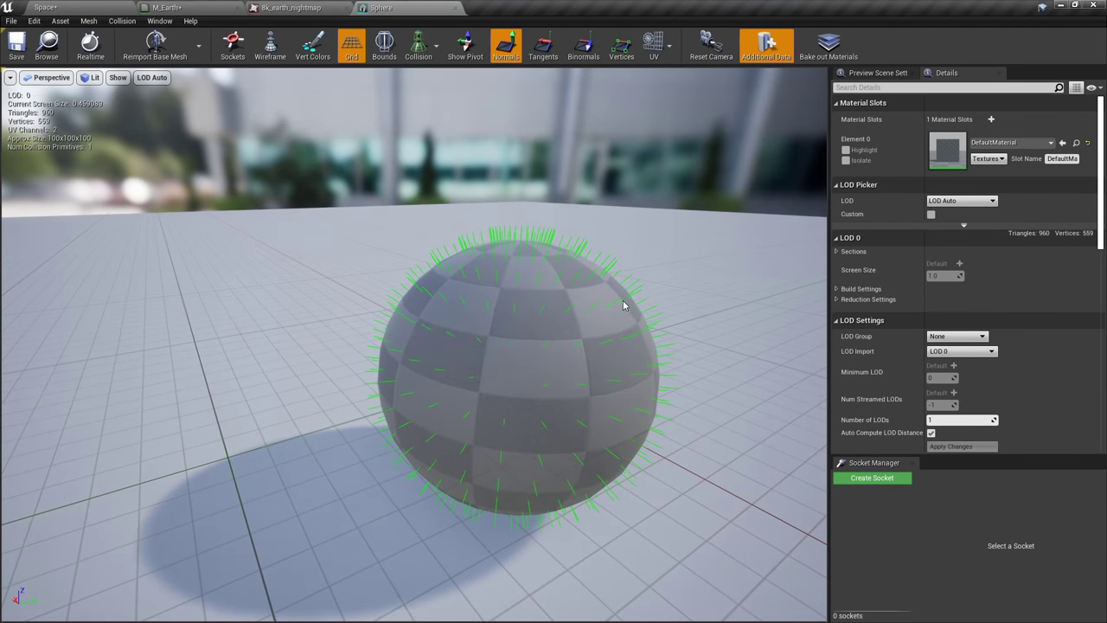
# In M_Earth, connect SkyAtmosphereLightDirection to the Dot node's A and VertexNormalWS to its B, and tidy the three nodes
pyautogui.click(223, 7)
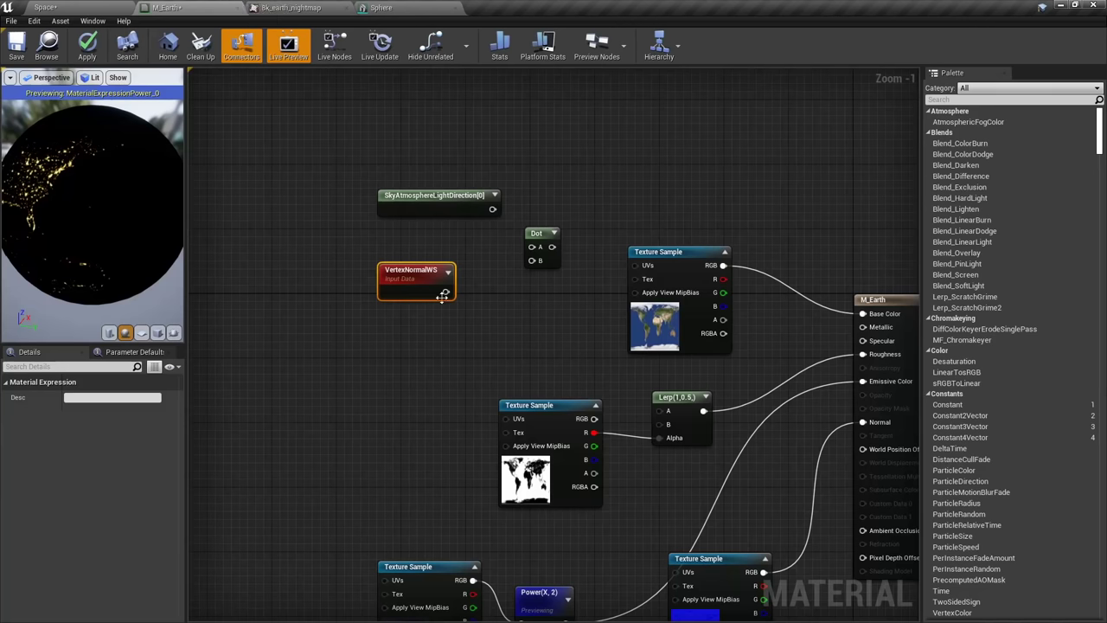
pyautogui.moveTo(443, 293); pyautogui.dragTo(535, 262)
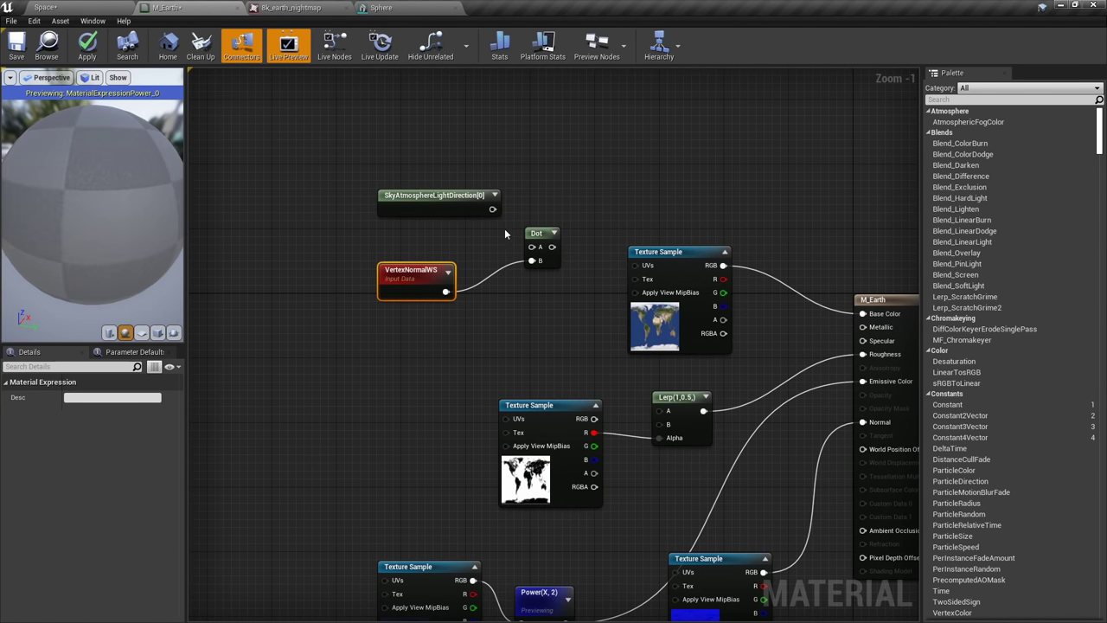
pyautogui.moveTo(492, 208); pyautogui.dragTo(494, 211)
pyautogui.moveTo(535, 252); pyautogui.dragTo(535, 252)
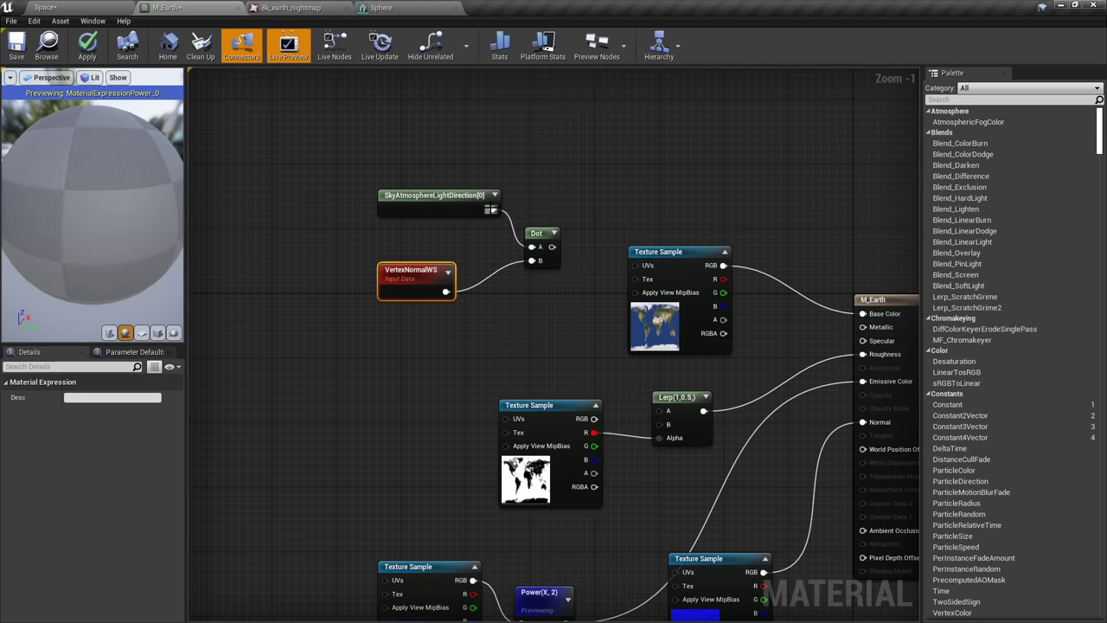
pyautogui.moveTo(458, 195); pyautogui.dragTo(403, 195)
pyautogui.moveTo(542, 238); pyautogui.dragTo(492, 201)
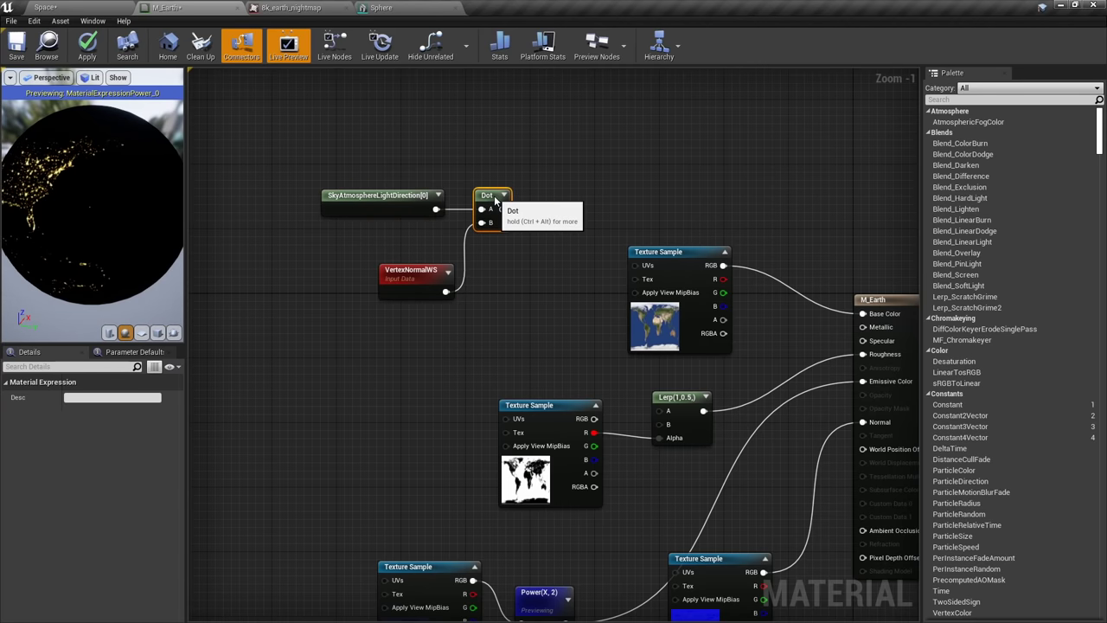
pyautogui.moveTo(414, 271); pyautogui.dragTo(372, 269)
# Add a OneMinus (1-x) node fed by the Dot node's output and position it beside the Dot node
pyautogui.moveTo(503, 208); pyautogui.dragTo(553, 212)
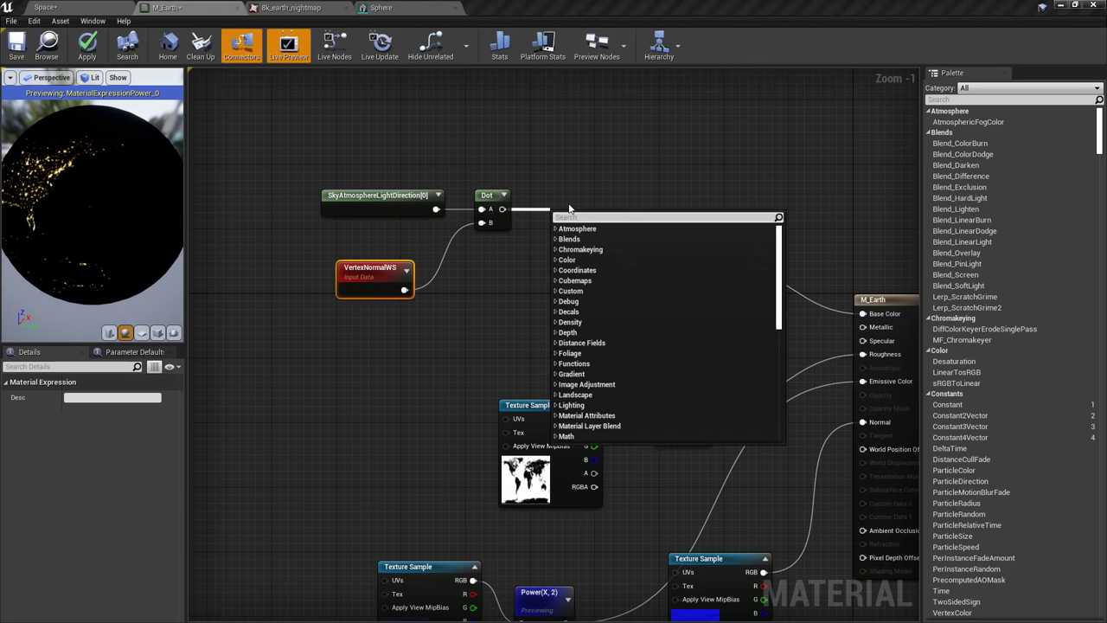
pyautogui.write('1-x')
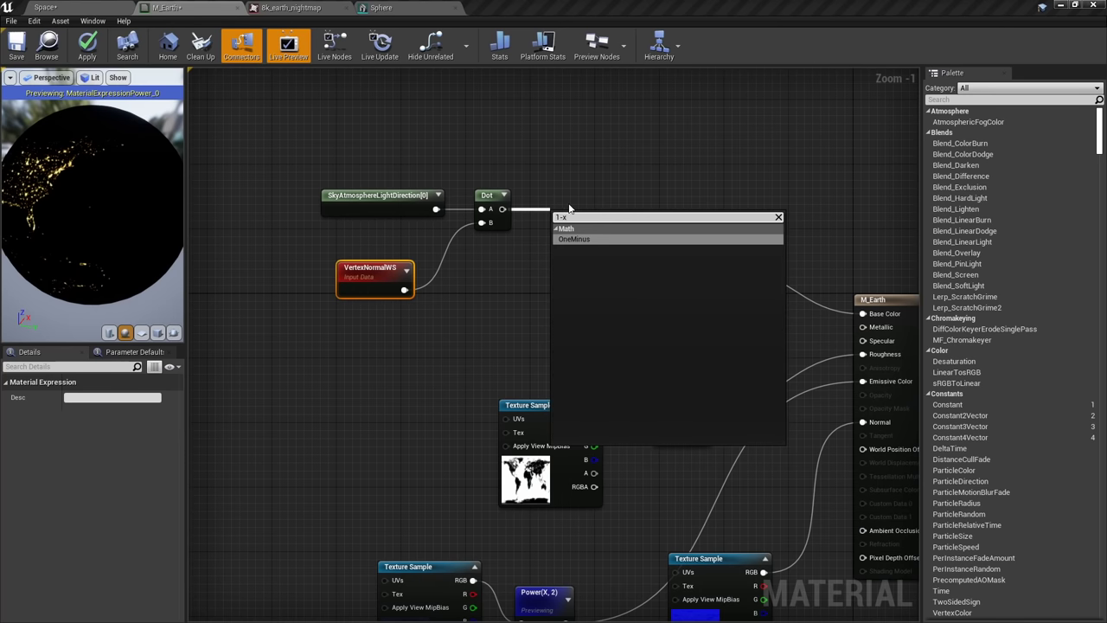
pyautogui.press('Return')
pyautogui.moveTo(568, 218); pyautogui.dragTo(554, 205)
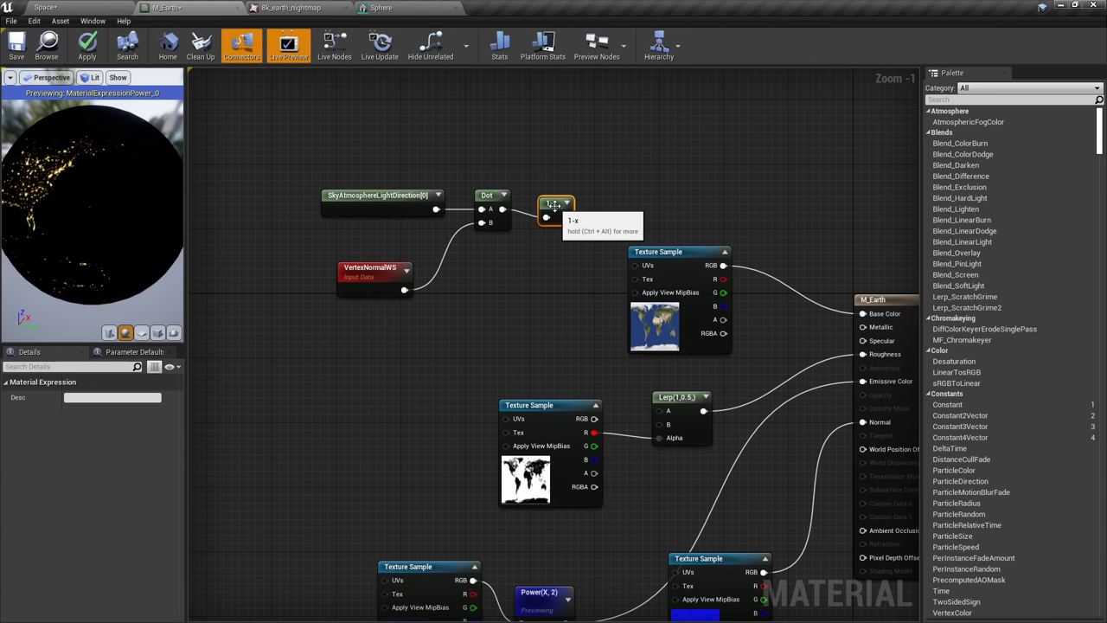
# Add a Clamp node fed by the 1-x node's output and move it clear of the day map texture sample
pyautogui.moveTo(550, 213); pyautogui.dragTo(469, 206, button='right')
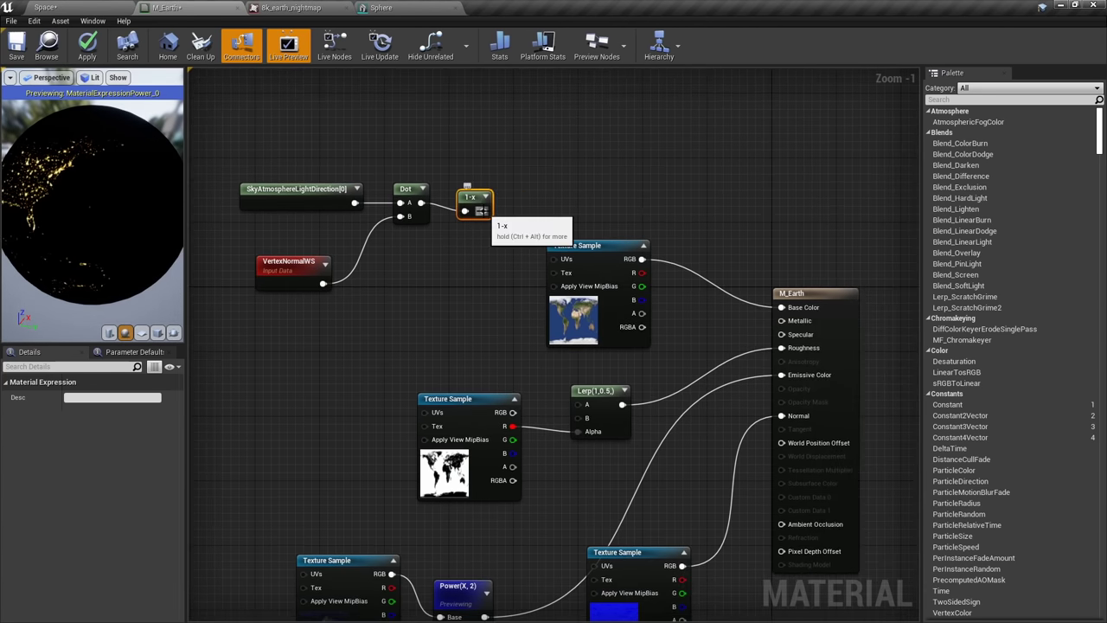
pyautogui.moveTo(482, 210); pyautogui.dragTo(567, 184)
pyautogui.write('clamp')
pyautogui.press('Return')
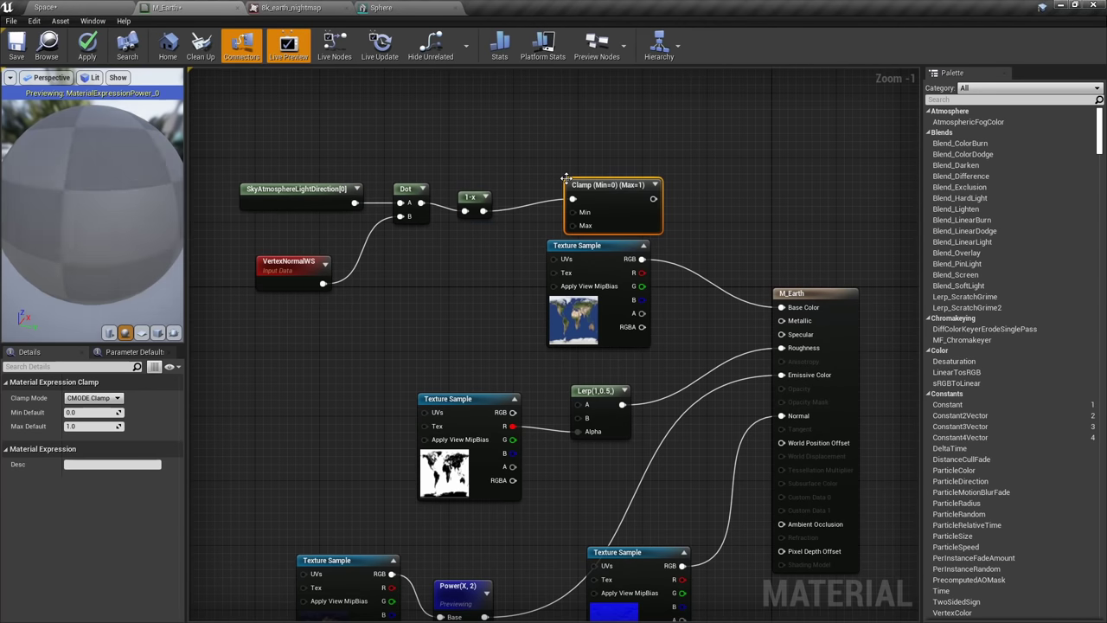
pyautogui.moveTo(598, 206); pyautogui.dragTo(561, 177)
# Move the SkyAtmosphereLightDirection, VertexNormalWS, Dot and 1-x nodes together so that they line up with the Clamp node
pyautogui.click(506, 222)
pyautogui.moveTo(489, 237); pyautogui.dragTo(614, 280, button='right')
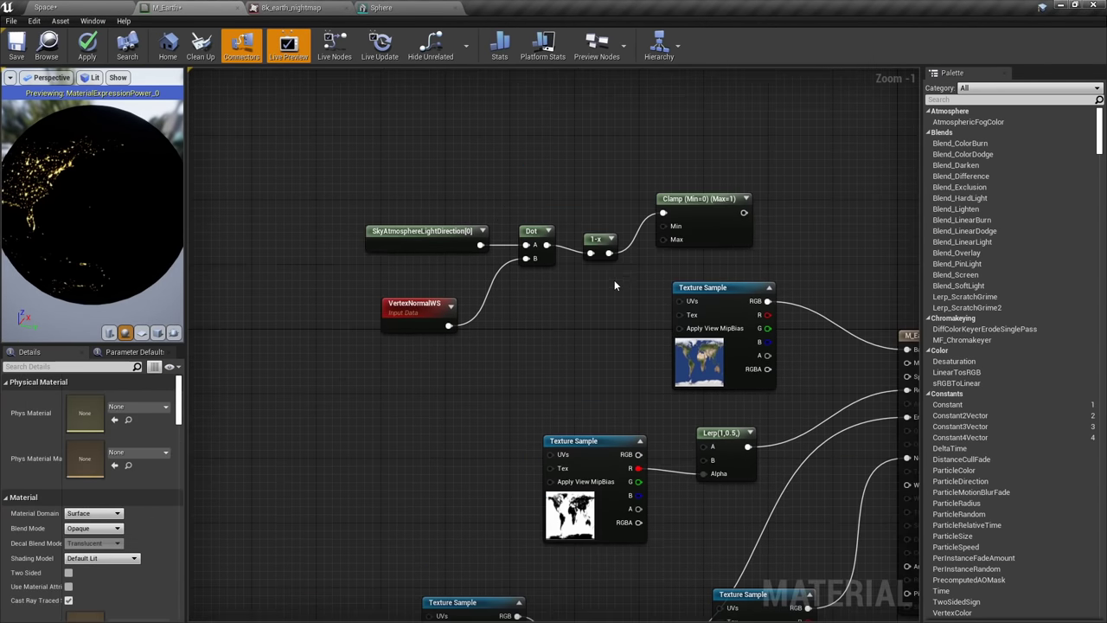
pyautogui.moveTo(313, 197); pyautogui.dragTo(314, 194)
pyautogui.moveTo(406, 244); pyautogui.dragTo(368, 204)
pyautogui.click(705, 269)
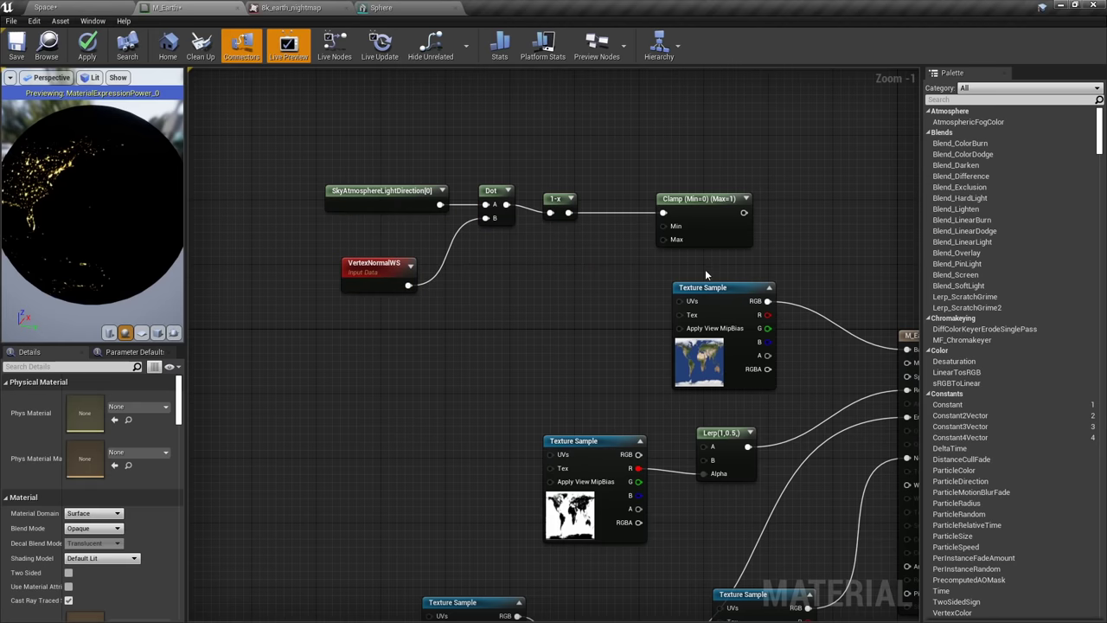
# Add a Multiply node beside the night map's Power node and connect the Power output to its B input
pyautogui.click(677, 247)
pyautogui.click(614, 251)
pyautogui.moveTo(621, 287); pyautogui.dragTo(593, 238, button='right')
pyautogui.moveTo(751, 429); pyautogui.dragTo(733, 327, button='right')
pyautogui.moveTo(735, 480); pyautogui.dragTo(782, 621)
pyautogui.click(653, 402)
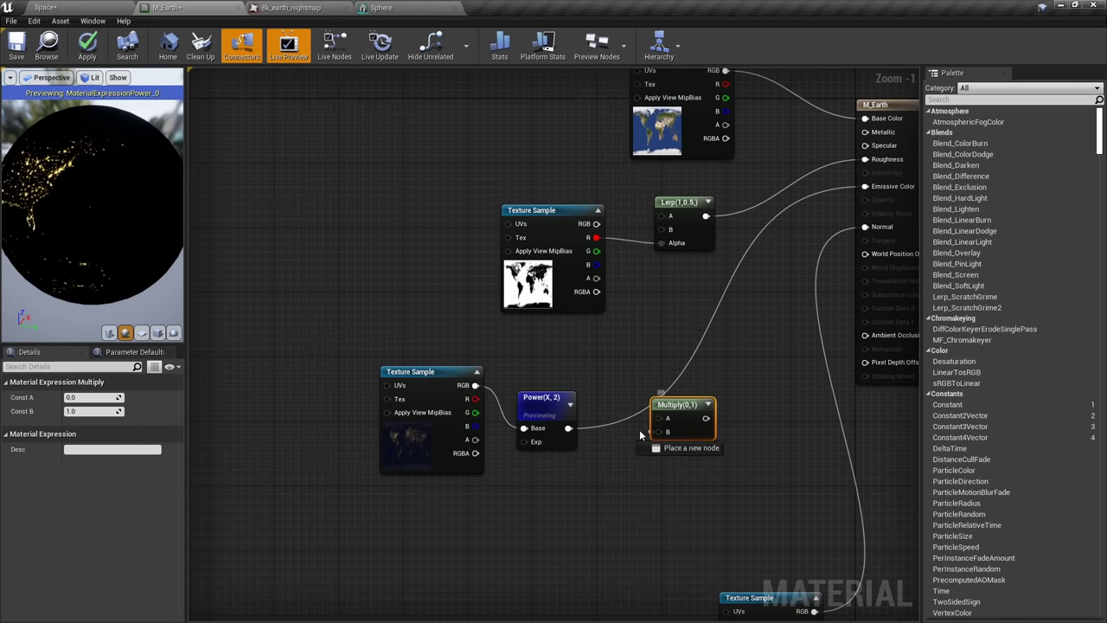
pyautogui.moveTo(575, 429); pyautogui.dragTo(569, 428)
# Connect the Clamp output to the Multiply node's A, feed Multiply into Emissive Color, and straighten the node's position
pyautogui.moveTo(603, 375); pyautogui.dragTo(513, 505, button='right')
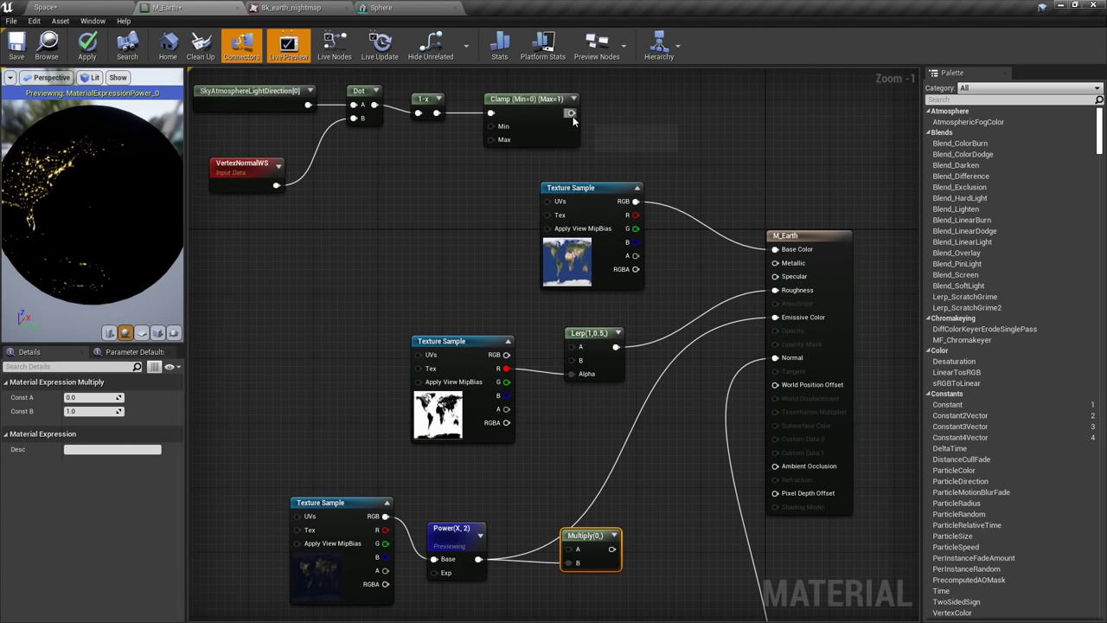
pyautogui.moveTo(572, 120); pyautogui.dragTo(601, 550)
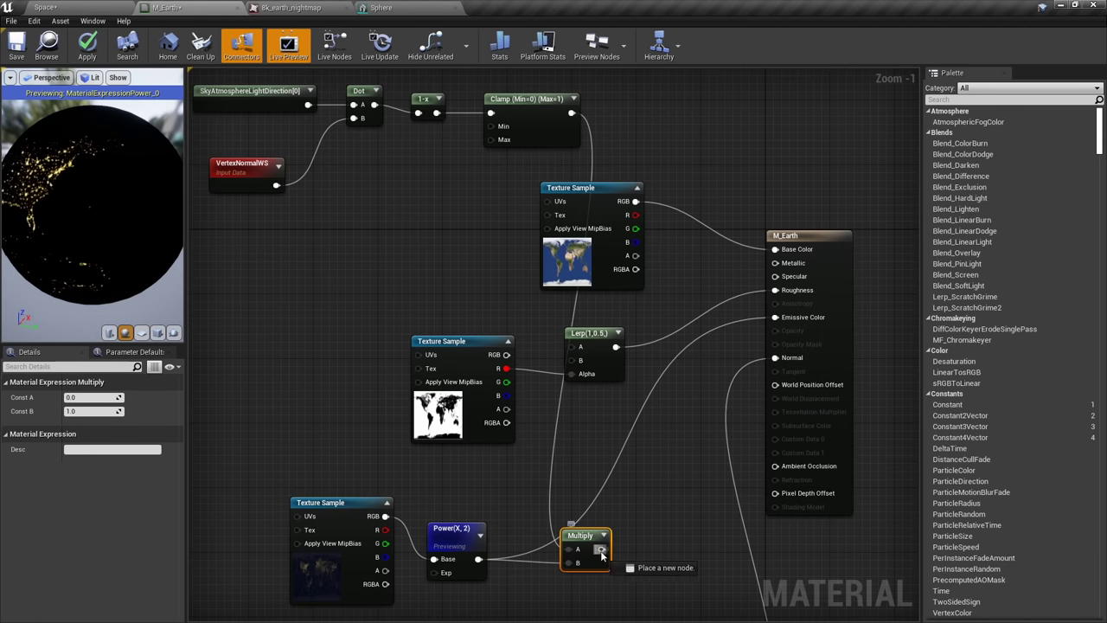
pyautogui.moveTo(670, 435); pyautogui.dragTo(774, 316)
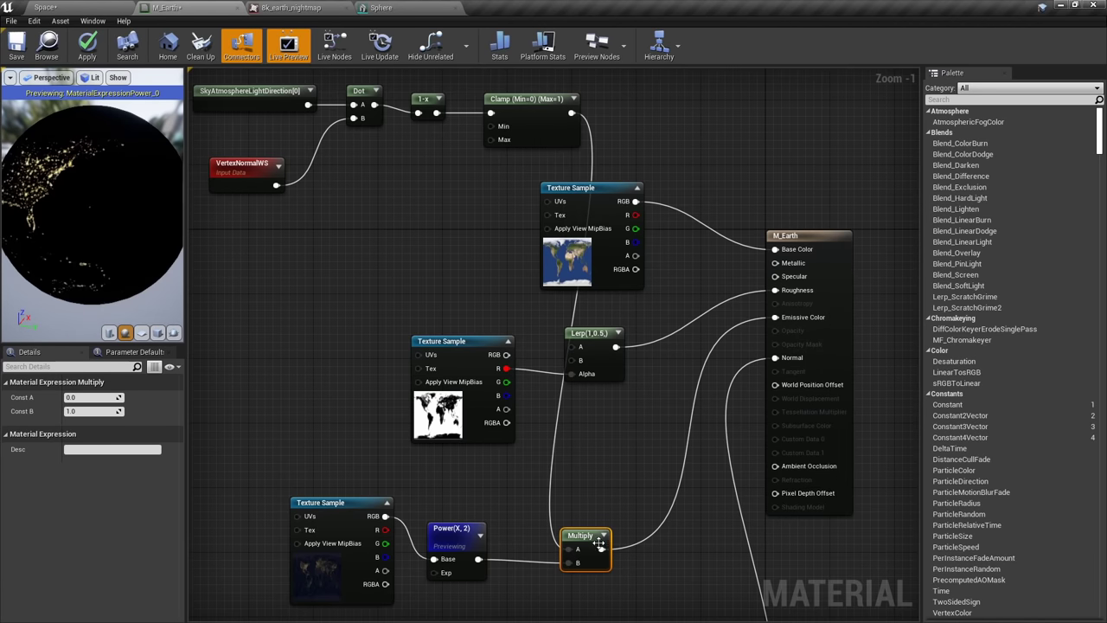
pyautogui.moveTo(593, 536); pyautogui.dragTo(588, 520)
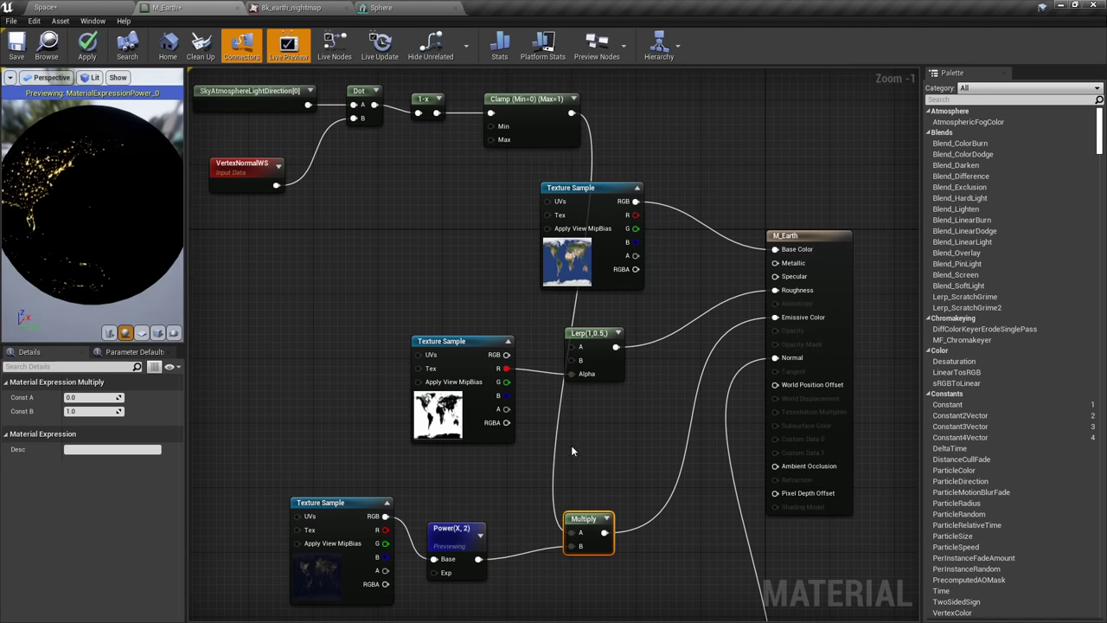
# Apply the M_Earth changes and delete the Sphere2 actor from the Space level
pyautogui.click(97, 52)
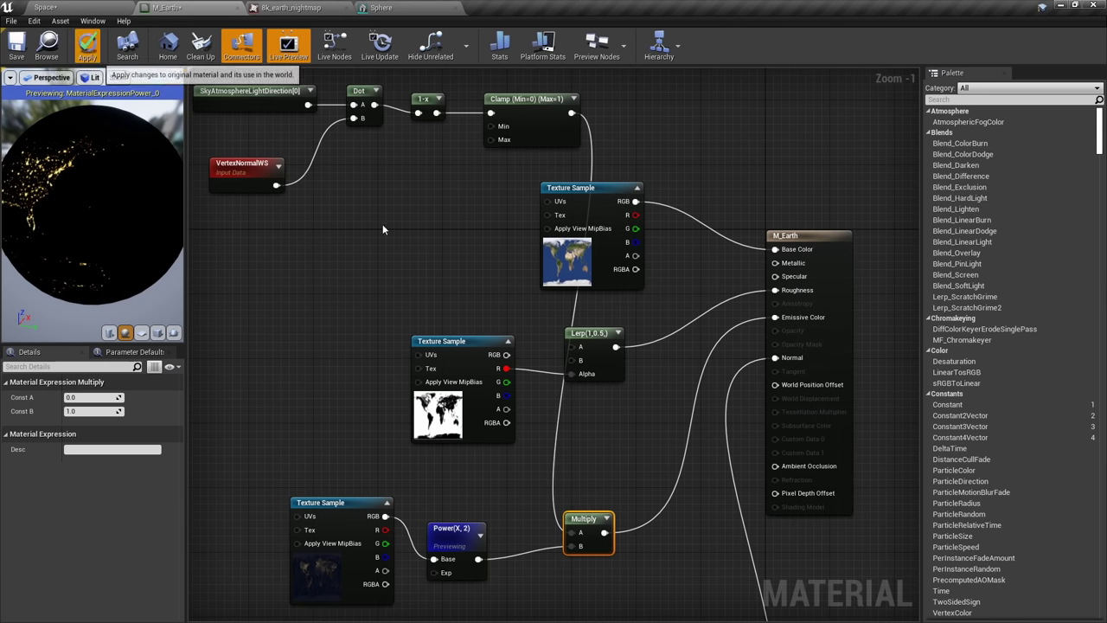
pyautogui.click(47, 8)
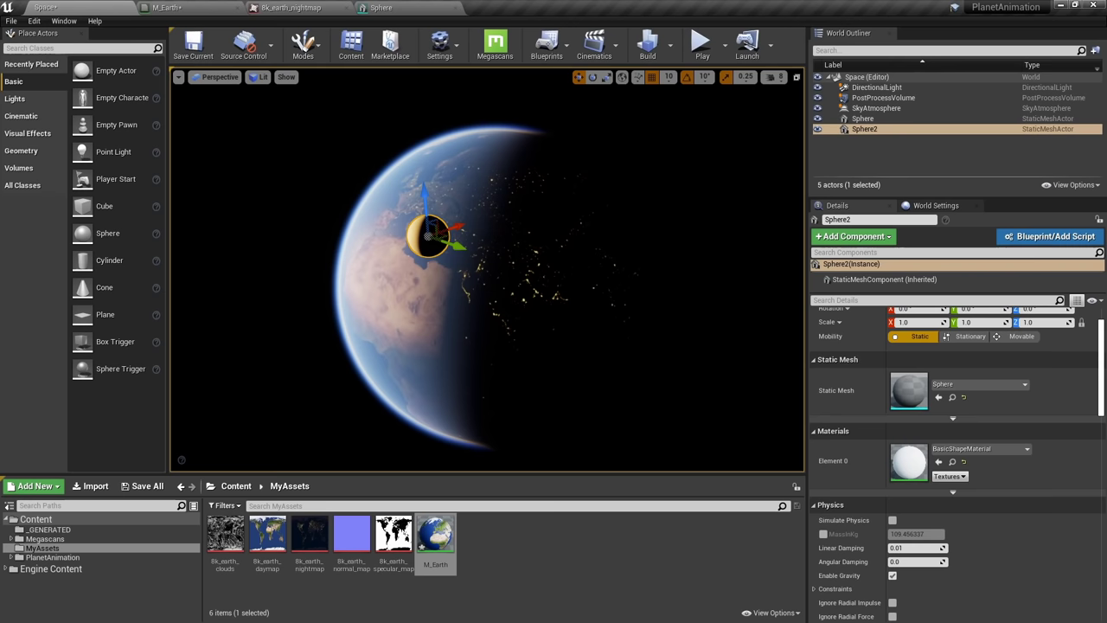
pyautogui.press('Delete')
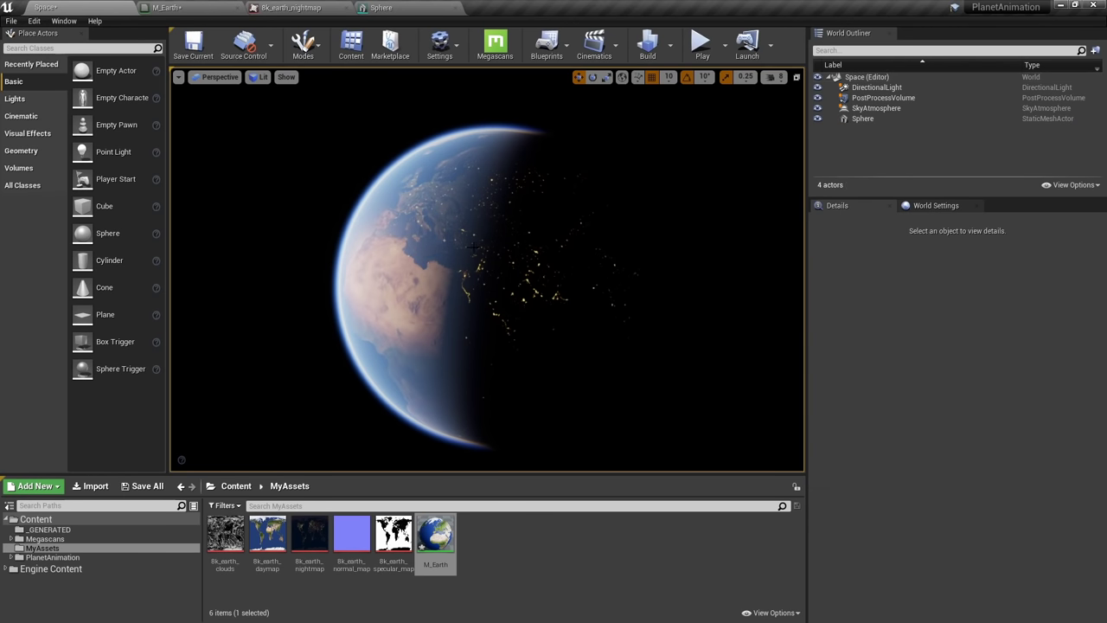
# Fly around the planet to examine the city lights on the sunlit side
pyautogui.moveTo(486, 270); pyautogui.dragTo(441, 270, button='right')
pyautogui.press('d')
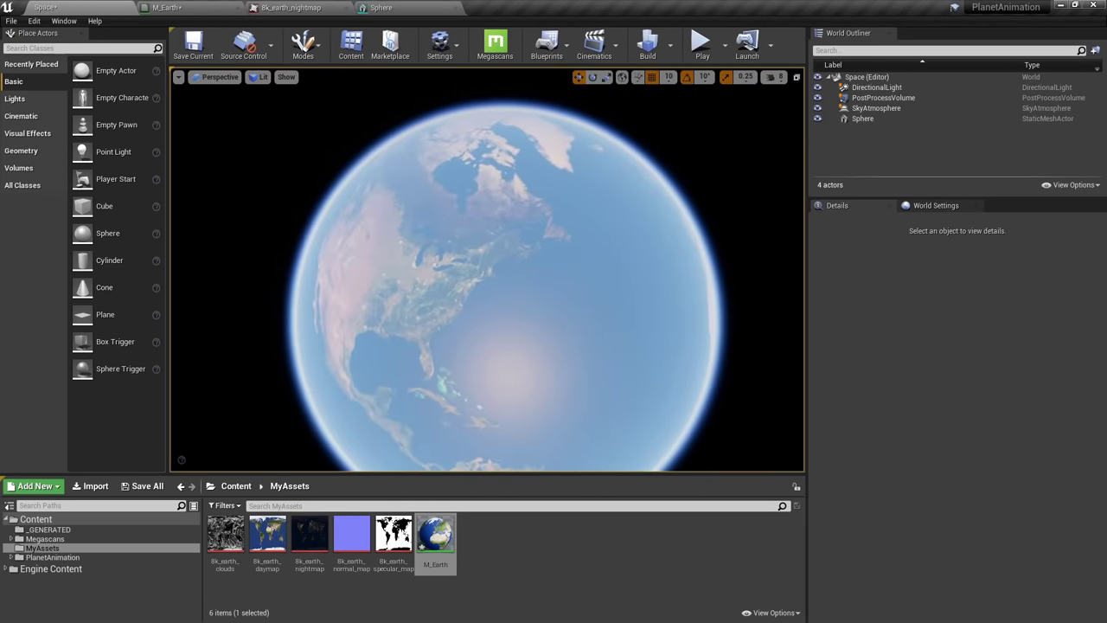
pyautogui.press('w')
pyautogui.moveTo(451, 312); pyautogui.dragTo(425, 321, button='right')
pyautogui.press('s')
pyautogui.moveTo(530, 294); pyautogui.dragTo(519, 294, button='right')
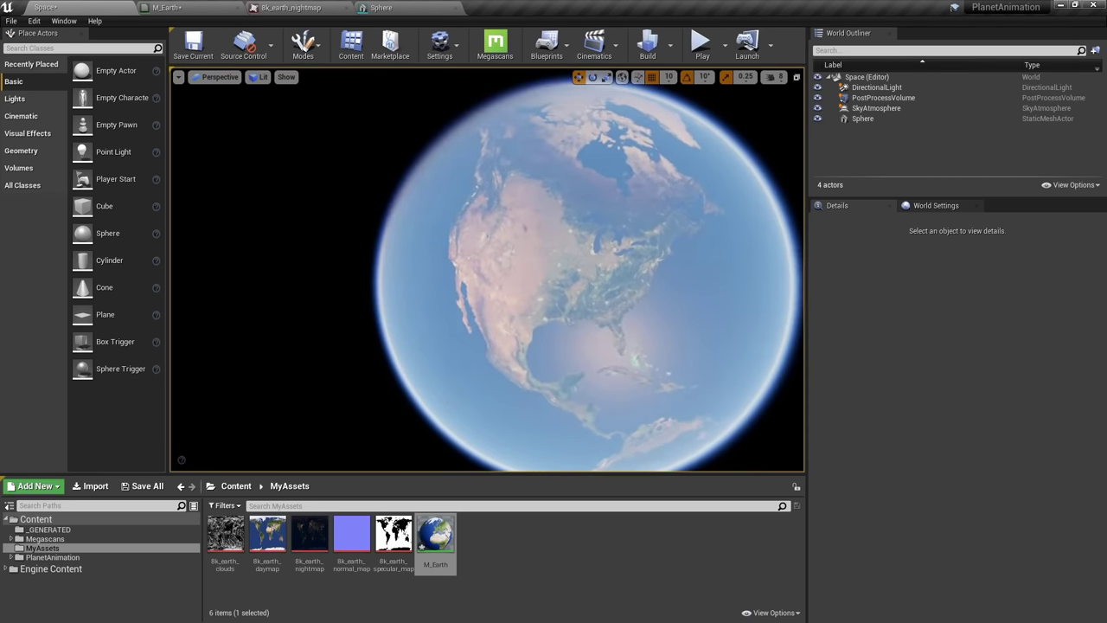
# In M_Earth, add a Power node with a constant exponent of 20
pyautogui.click(208, 6)
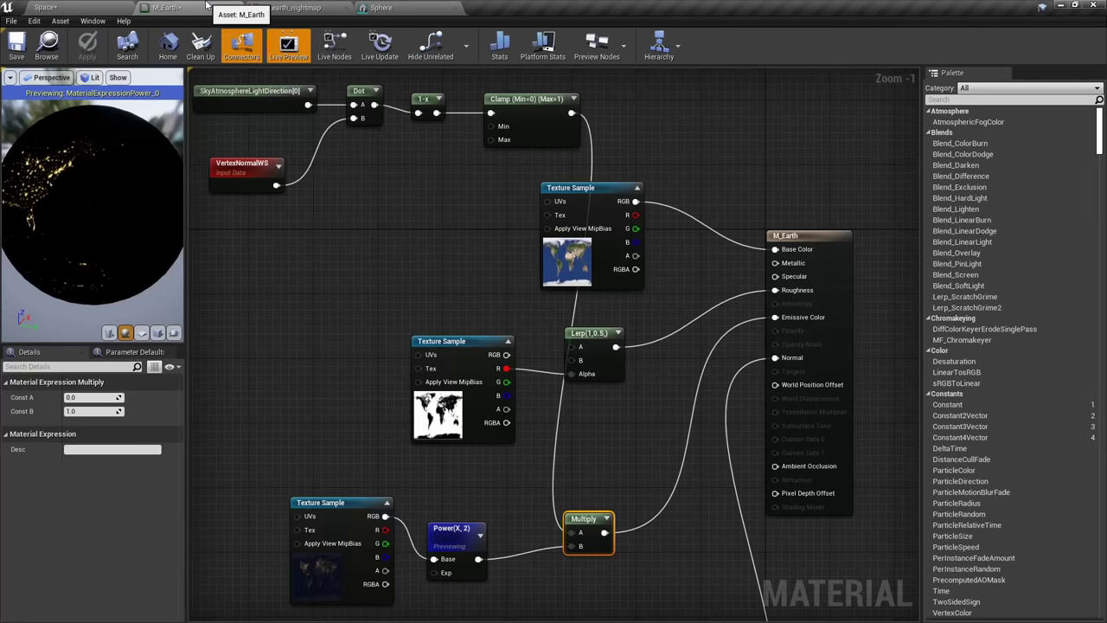
pyautogui.click(467, 205)
pyautogui.rightClick(445, 253)
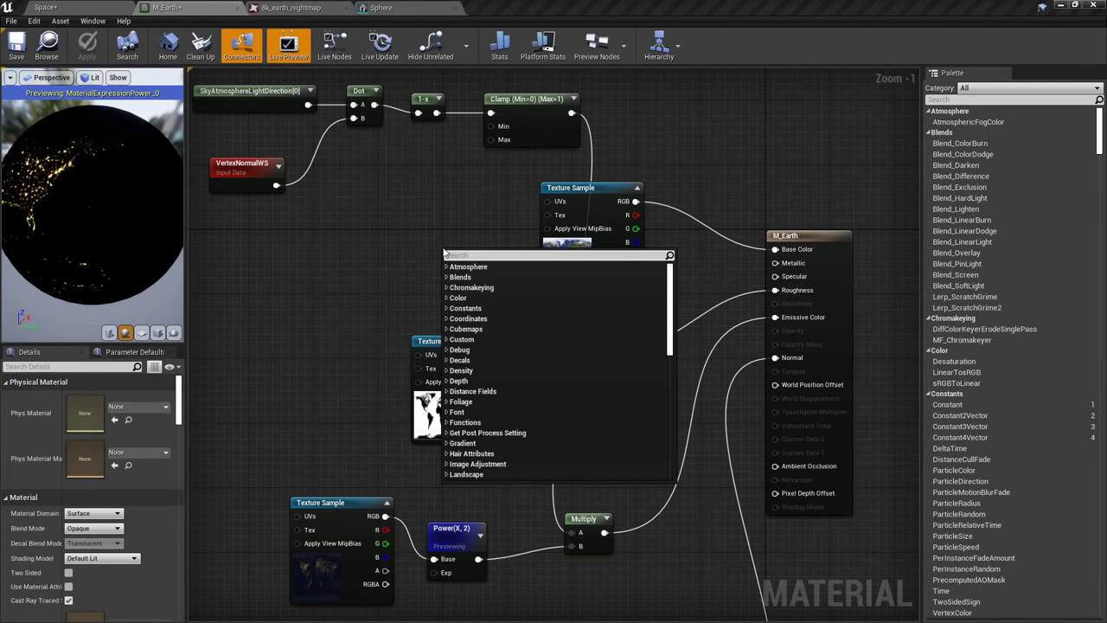
pyautogui.write('power')
pyautogui.press('Return')
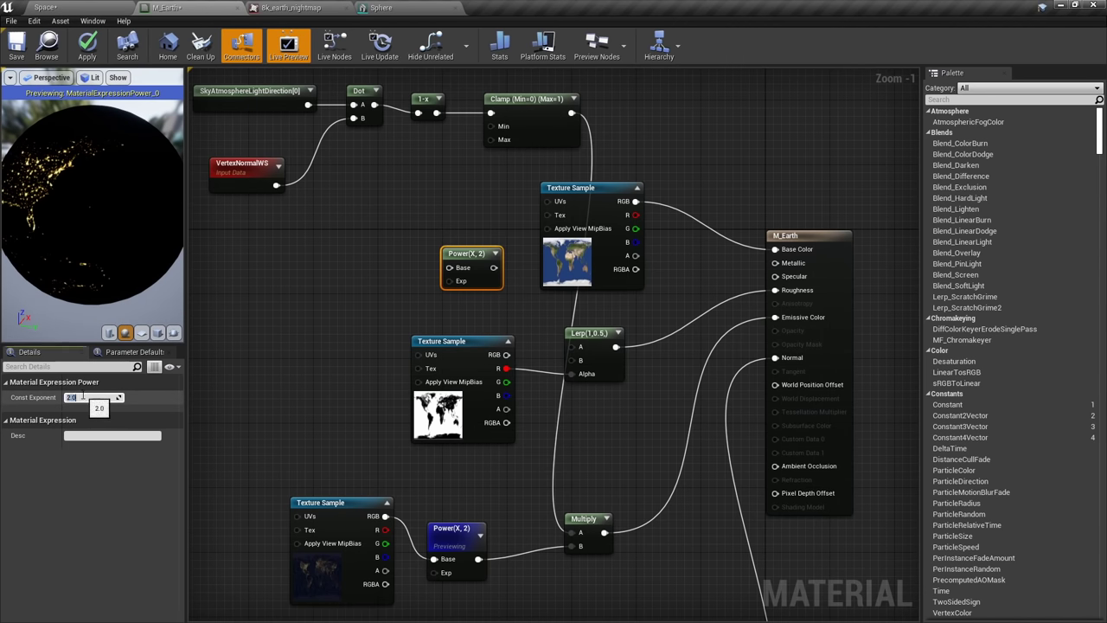
pyautogui.write('20')
pyautogui.press('Return')
# Route the Clamp output through the new Power node into Multiply's A, and move the night map nodes above the other nodes
pyautogui.moveTo(571, 113); pyautogui.dragTo(413, 474)
pyautogui.scroll(-3, 571, 450)
pyautogui.moveTo(443, 536); pyautogui.dragTo(533, 185)
# Line up the sun-direction nodes and the exponent-20 Power node above the night map nodes, and move the whole emissive group closer to the day map
pyautogui.click(326, 219)
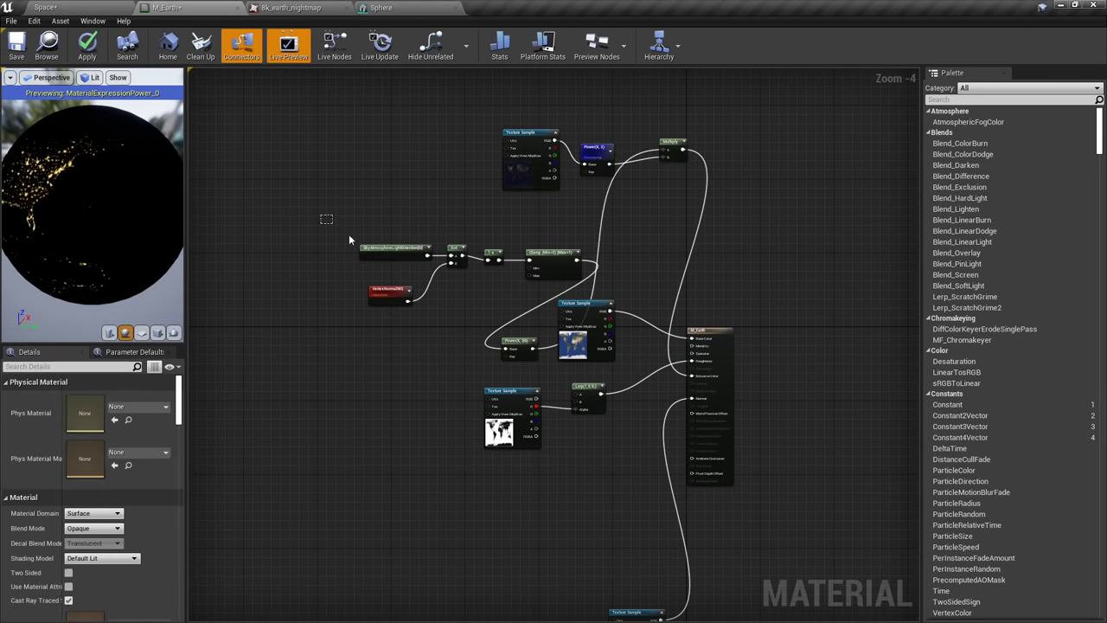
pyautogui.moveTo(540, 368); pyautogui.dragTo(541, 366)
pyautogui.moveTo(541, 366); pyautogui.dragTo(550, 457, button='right')
pyautogui.moveTo(566, 350); pyautogui.dragTo(622, 121)
pyautogui.moveTo(658, 160); pyautogui.dragTo(404, 94)
pyautogui.moveTo(605, 121); pyautogui.dragTo(496, 200)
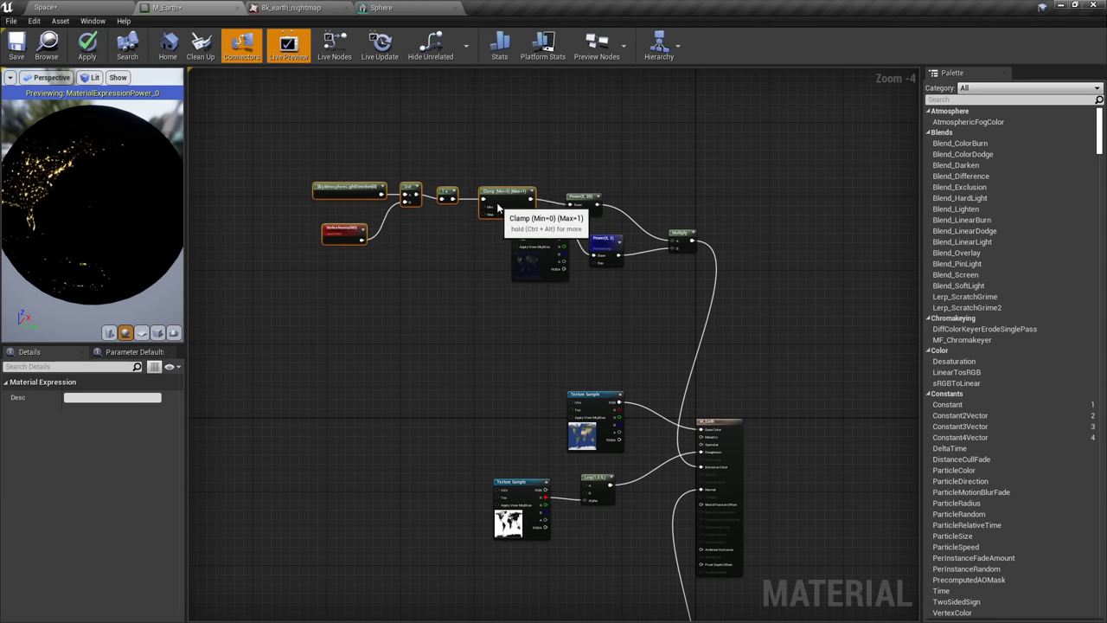
pyautogui.moveTo(532, 264); pyautogui.dragTo(514, 274)
pyautogui.moveTo(329, 154); pyautogui.dragTo(693, 304)
pyautogui.moveTo(681, 236); pyautogui.dragTo(608, 309)
# Stop previewing the night map's Power node and apply the material
pyautogui.rightClick(522, 316)
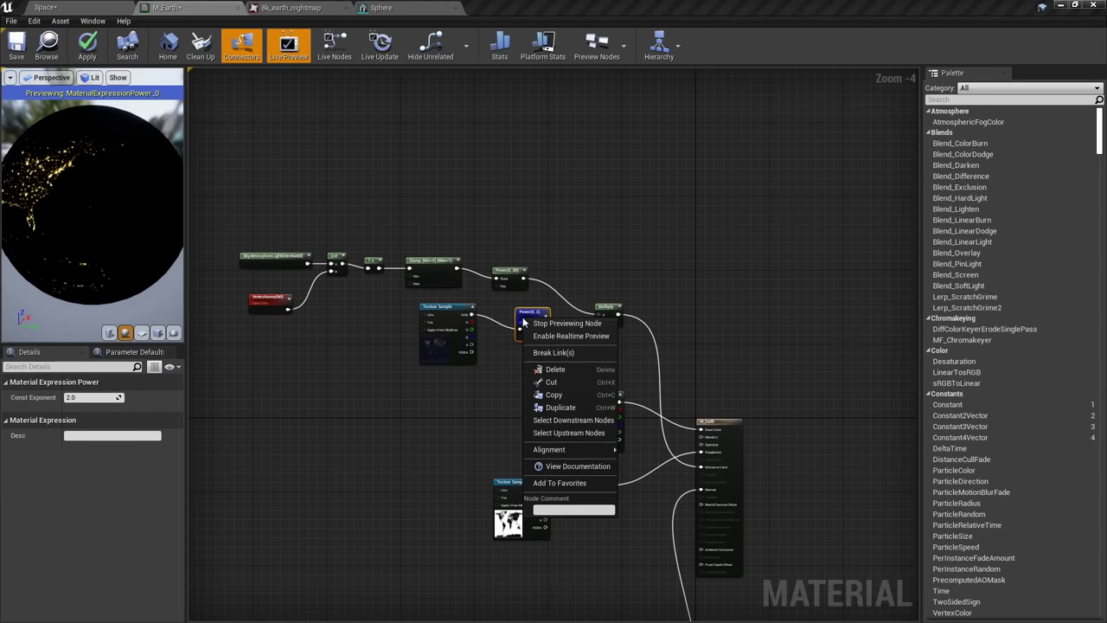
pyautogui.click(541, 324)
pyautogui.click(87, 44)
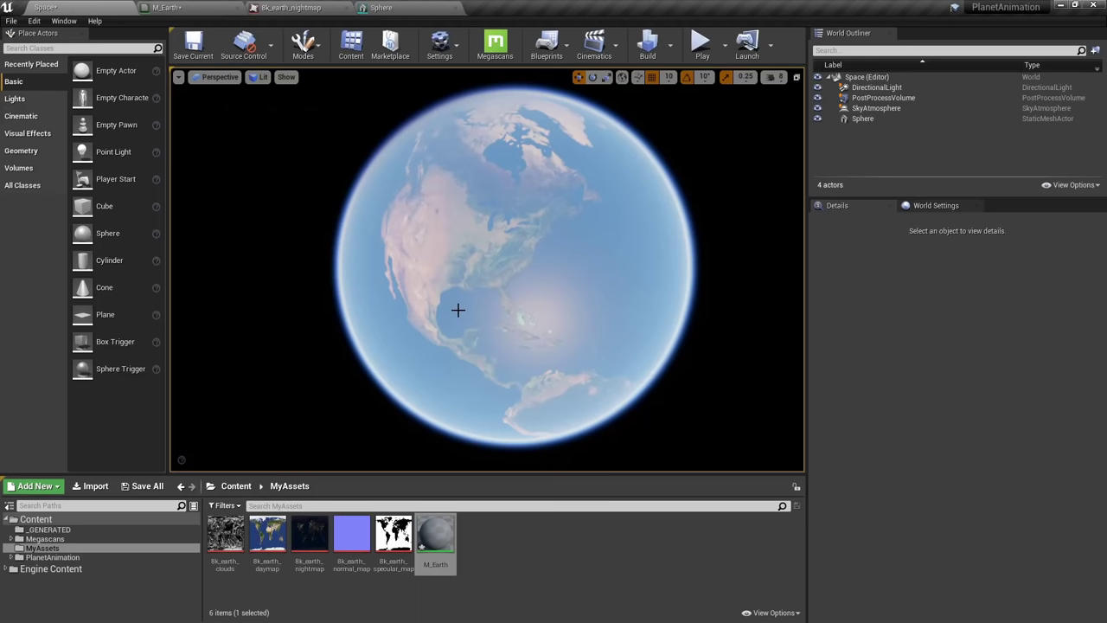
# Examine the city lights on the planet's day side, night side and terminator in the Space level
pyautogui.moveTo(536, 264); pyautogui.dragTo(519, 294, button='right')
pyautogui.moveTo(524, 204); pyautogui.dragTo(484, 202, button='right')
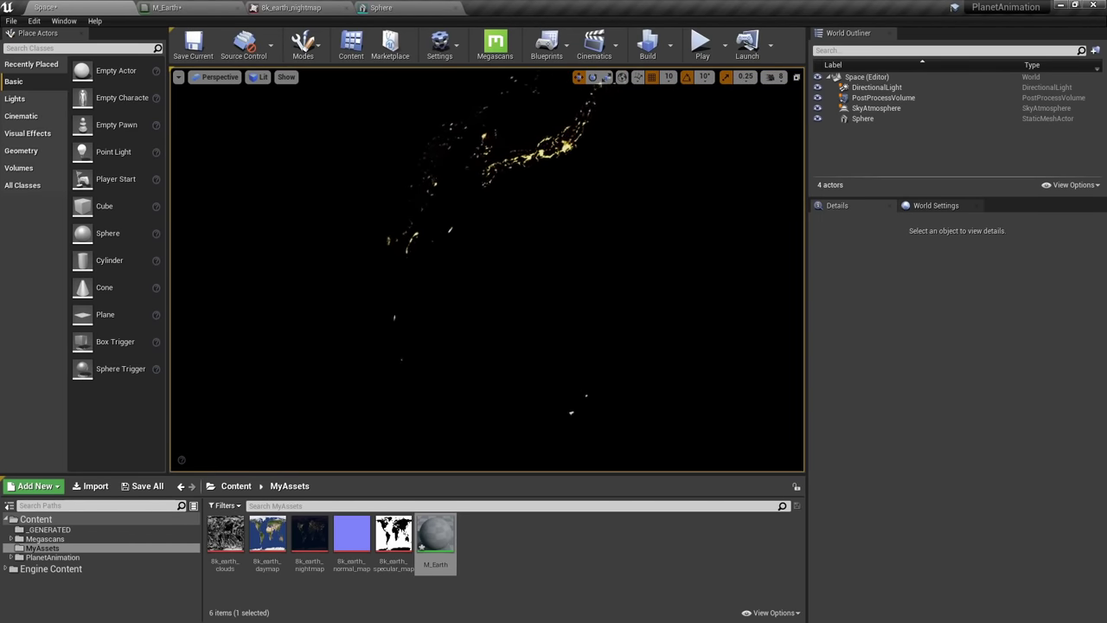
pyautogui.moveTo(484, 269)
pyautogui.mouseDown(button='right')
pyautogui.moveTo(536, 270)
pyautogui.moveTo(467, 259)
pyautogui.moveTo(489, 263)
pyautogui.mouseUp(button='right')
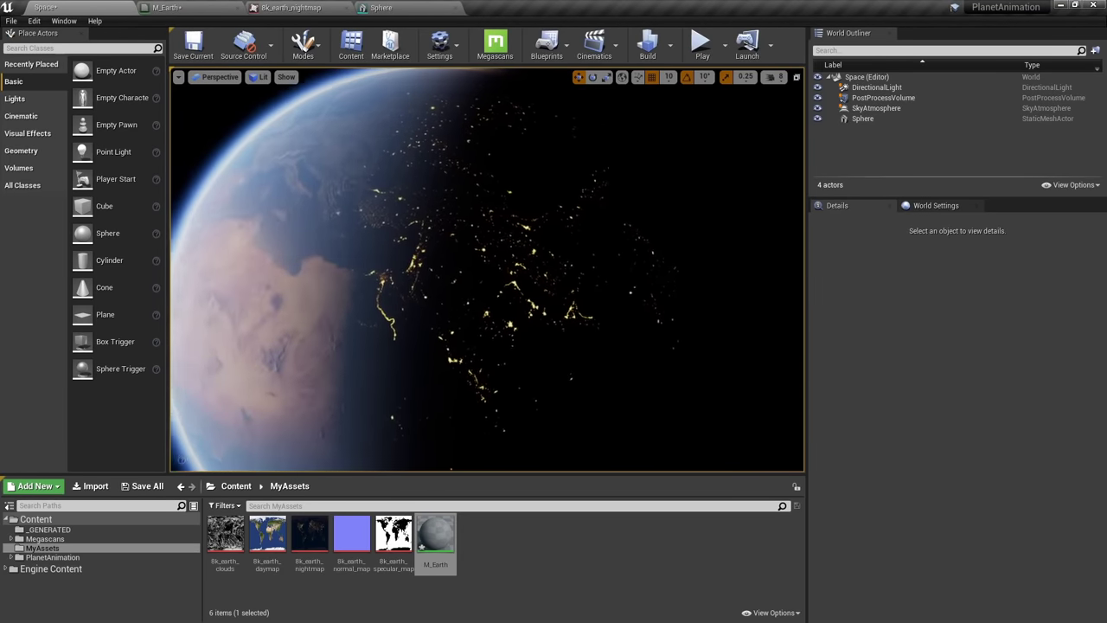
pyautogui.moveTo(407, 147); pyautogui.dragTo(370, 142)
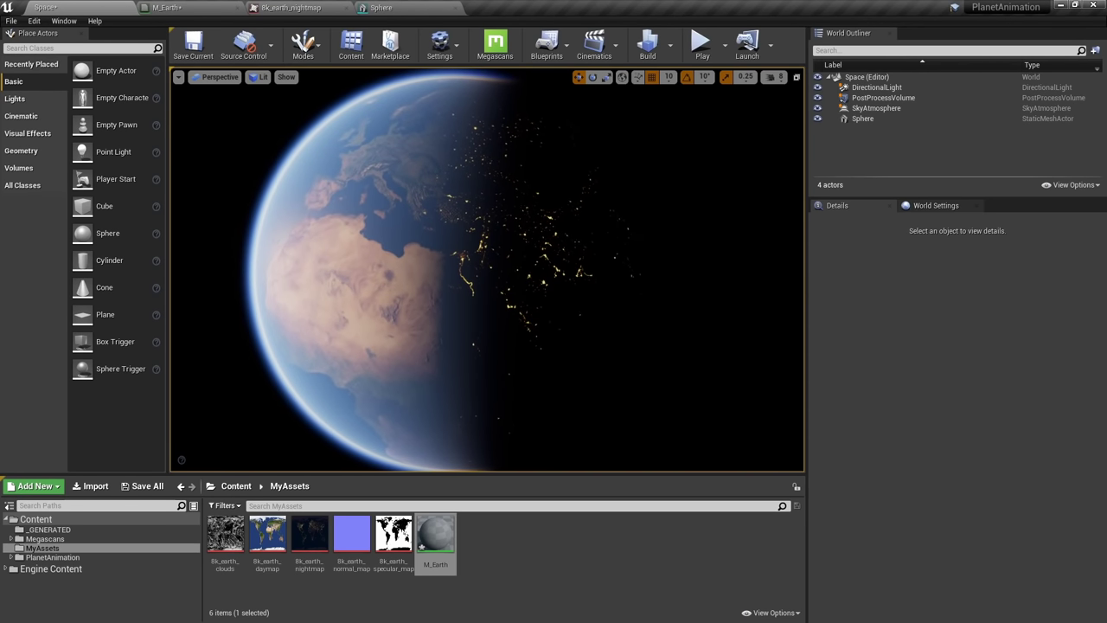
pyautogui.press('s')
pyautogui.moveTo(487, 270); pyautogui.dragTo(567, 281, button='right')
pyautogui.press('w')
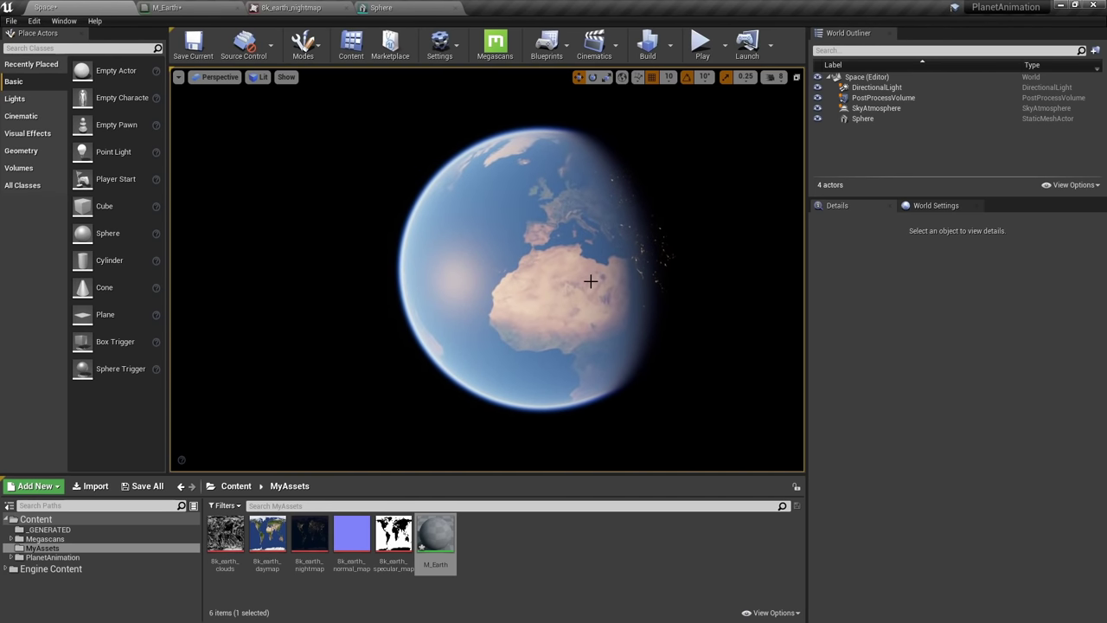
# Rotate the sun so that night reaches western Africa, and check the city lights along the new terminator
pyautogui.hotkey('ctrl', 'l')
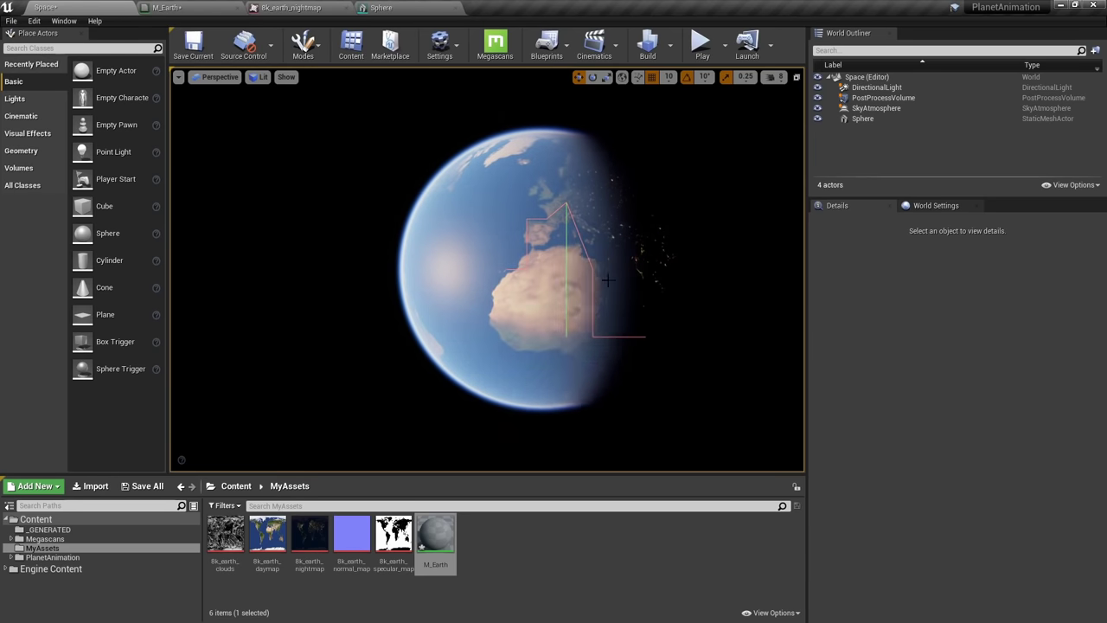
pyautogui.hotkey('ctrl', 'l')
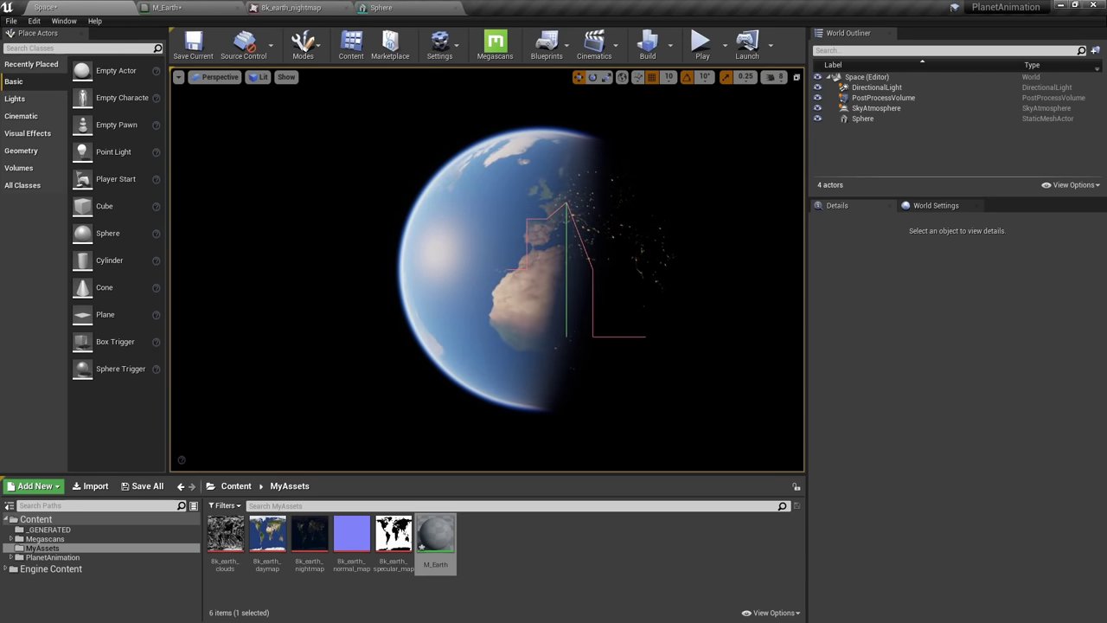
pyautogui.moveTo(487, 270); pyautogui.dragTo(455, 239, button='right')
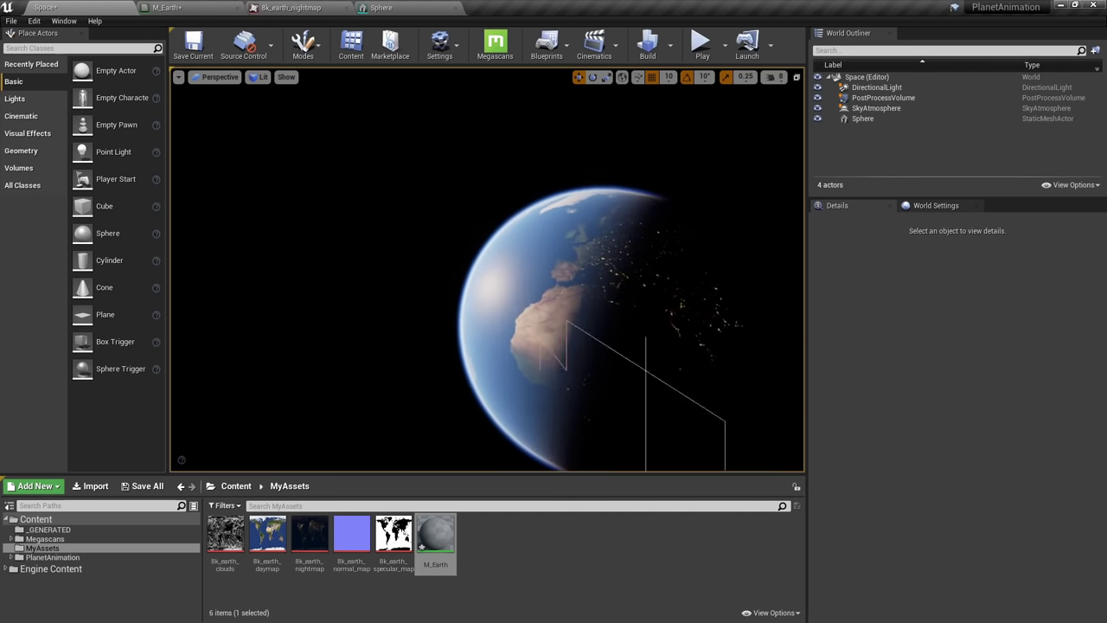
pyautogui.moveTo(589, 277); pyautogui.dragTo(549, 275, button='right')
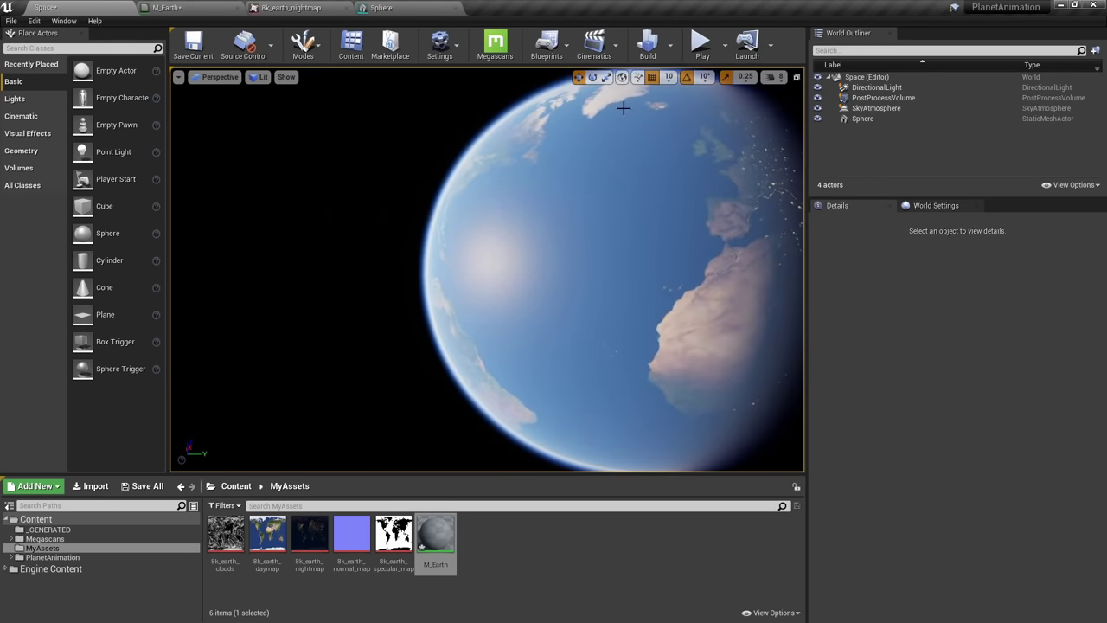
pyautogui.moveTo(623, 108); pyautogui.dragTo(636, 99, button='right')
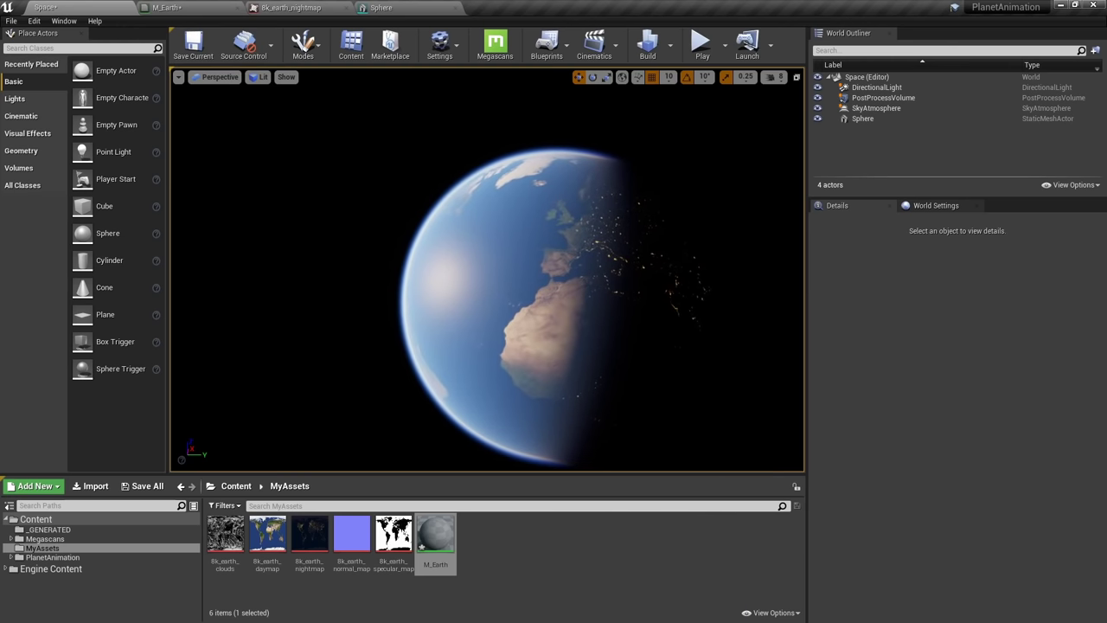
# Return to M_Earth and review the node chain that starts at SkyAtmosphereLightDirection
pyautogui.click(218, 7)
pyautogui.moveTo(413, 212); pyautogui.dragTo(630, 190, button='right')
pyautogui.scroll(3, 526, 225)
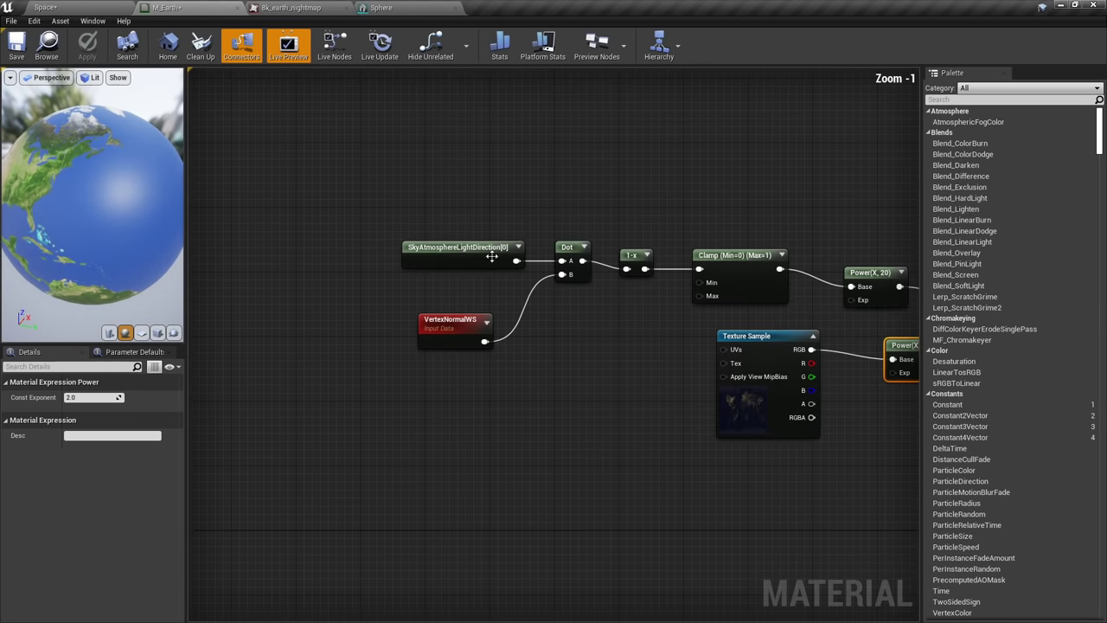
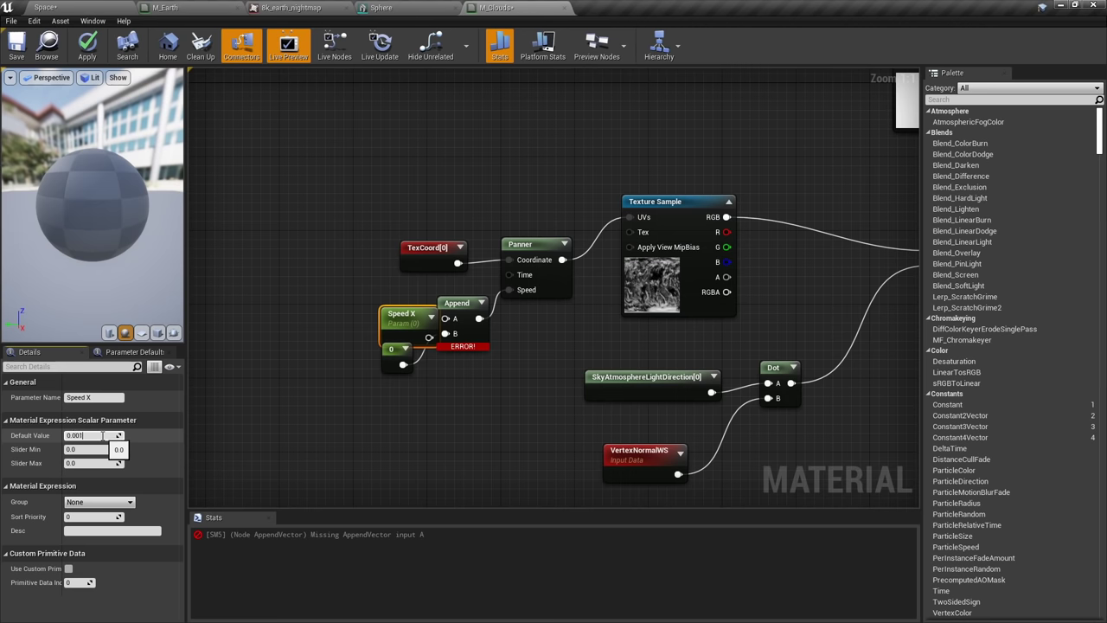
# In M_Clouds, set the Speed X parameter's default value to 0.001 and connect it to the Append node's A input
pyautogui.press('Return')
pyautogui.moveTo(389, 333); pyautogui.dragTo(445, 318)
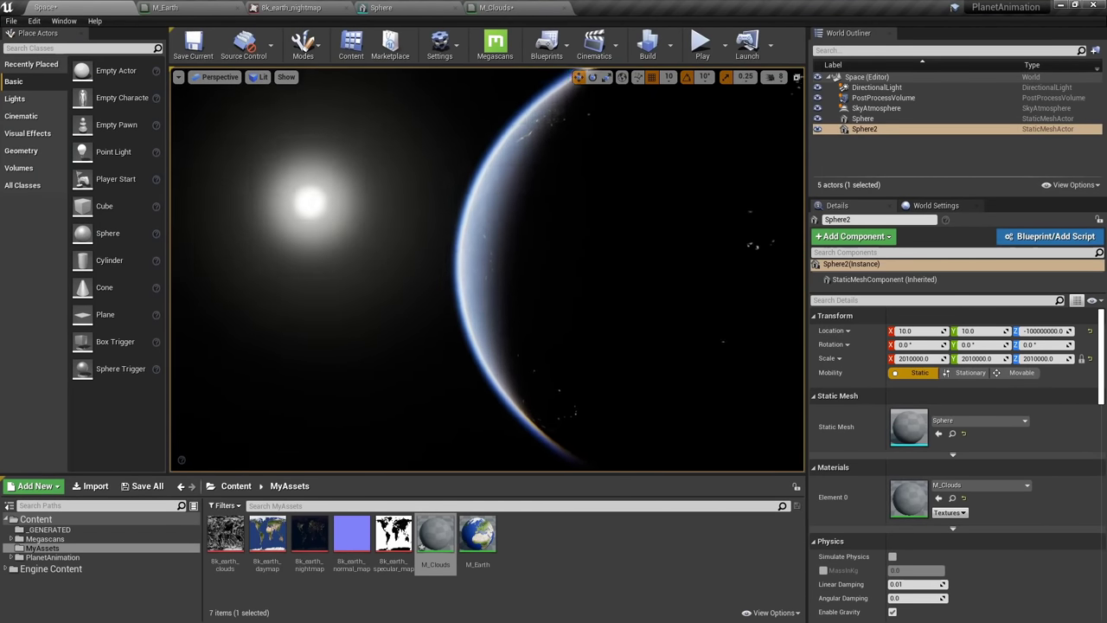
# Fly around the planet in the Space level to examine the cloud layer from several sides
pyautogui.press('a')
pyautogui.moveTo(603, 282); pyautogui.dragTo(774, 282, button='right')
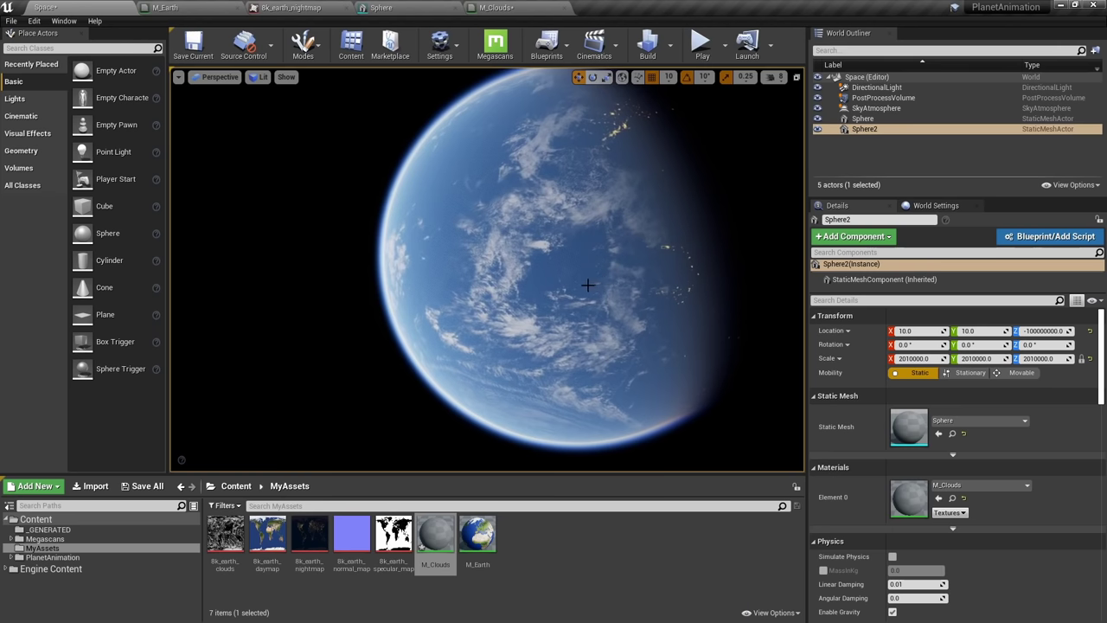
pyautogui.moveTo(565, 258); pyautogui.dragTo(618, 246, button='right')
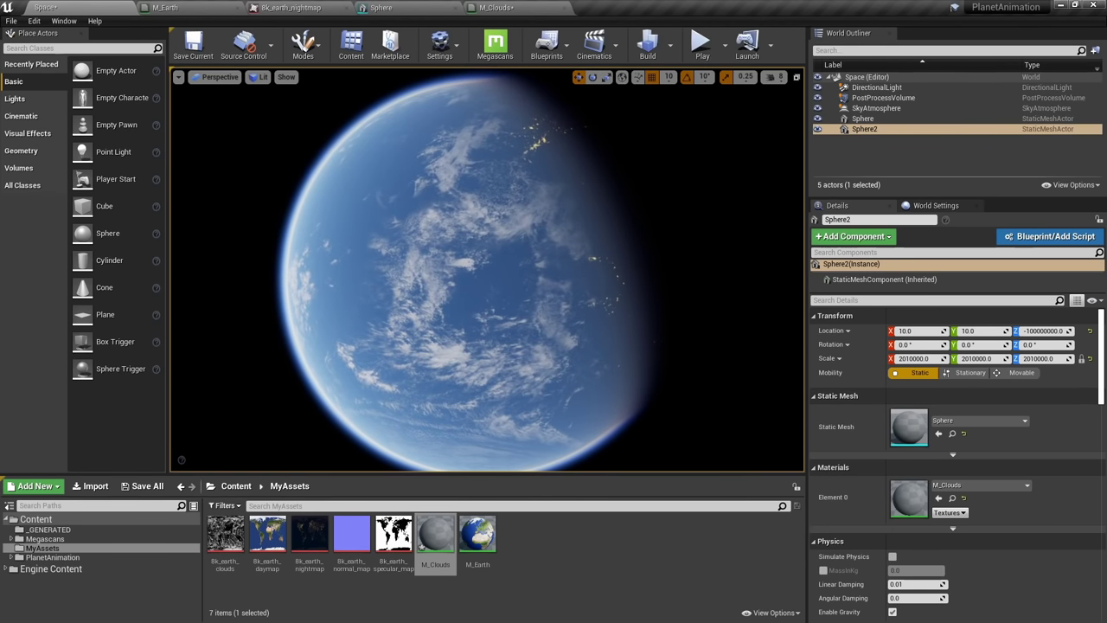
pyautogui.press('w')
pyautogui.press('a')
pyautogui.moveTo(502, 236); pyautogui.dragTo(575, 197, button='right')
pyautogui.press('d')
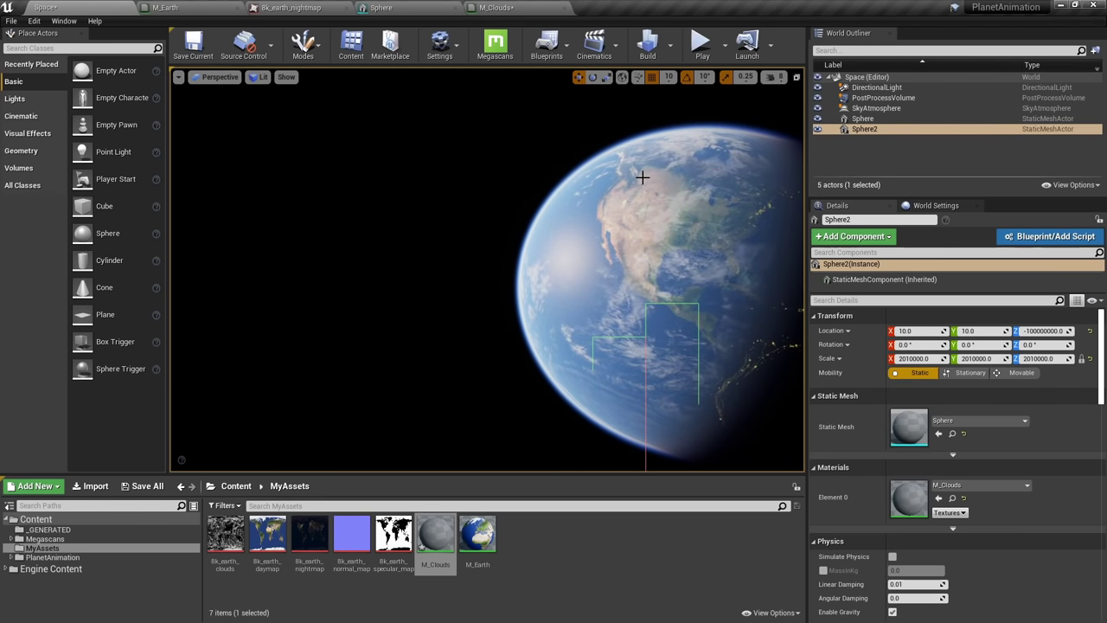
pyautogui.moveTo(642, 177); pyautogui.dragTo(780, 210, button='right')
pyautogui.press('w')
pyautogui.press('s')
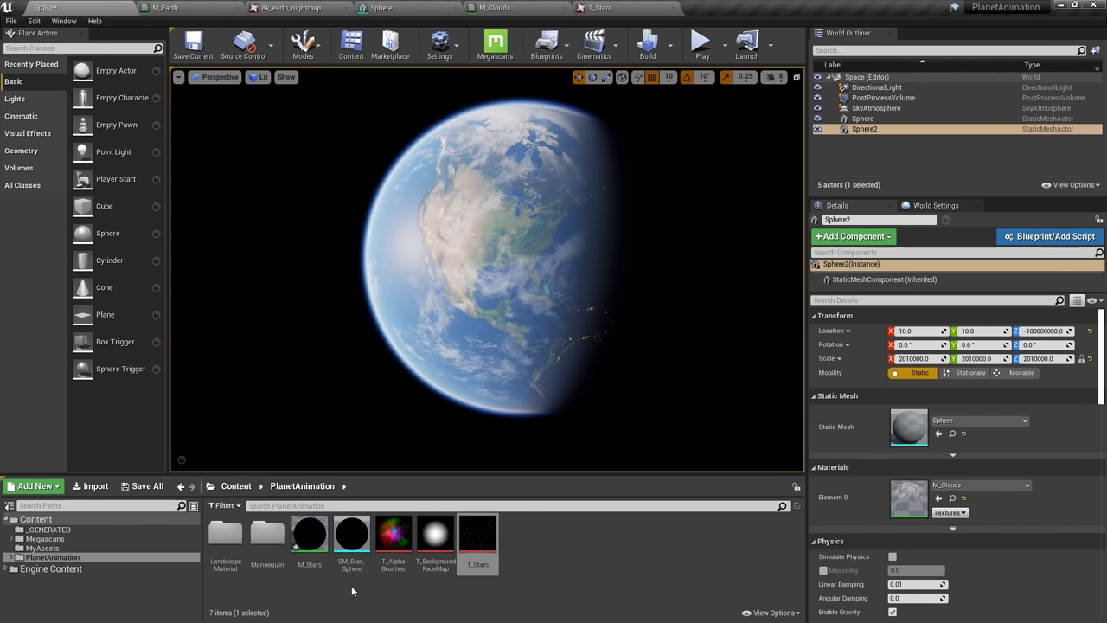
# Place SM_Star_Sphere from the PlanetAnimation folder in the level and set its location to 0, 0, 0
pyautogui.moveTo(351, 568); pyautogui.dragTo(460, 333)
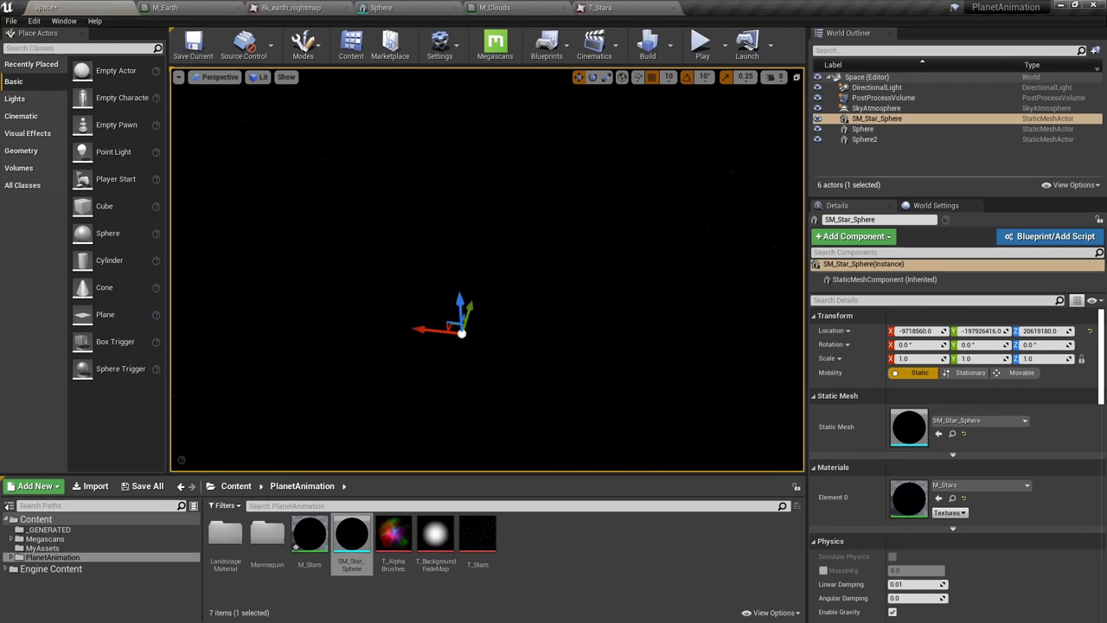
pyautogui.click(935, 330)
pyautogui.write('0')
pyautogui.press('Tab')
pyautogui.write('0')
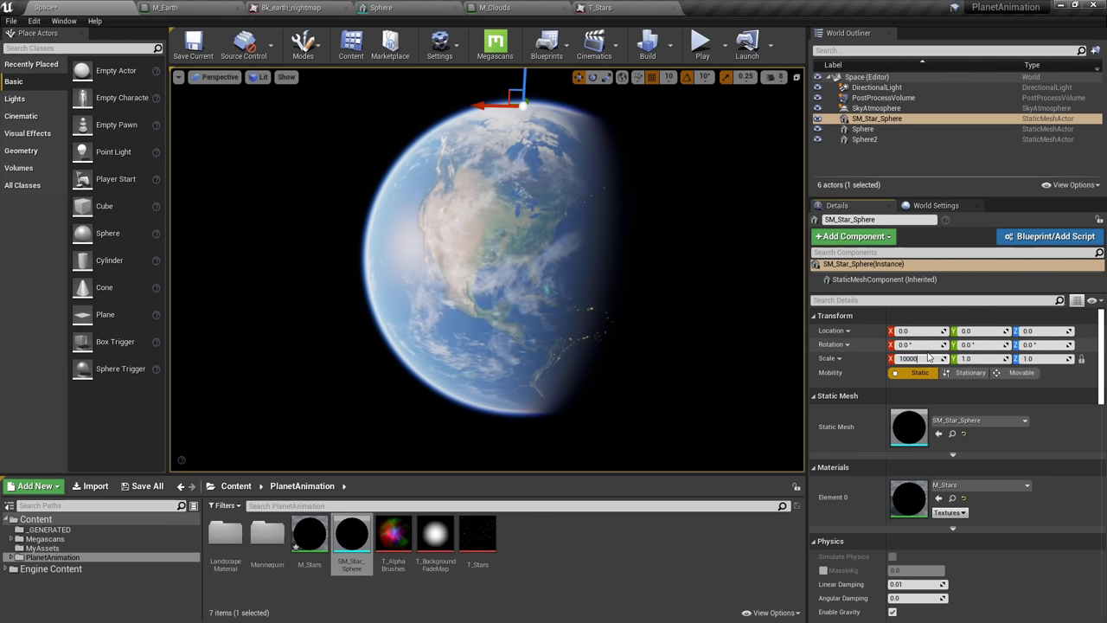
# Set the star sphere's scale to 1000000 on all three axes so it surrounds the planet
pyautogui.press('Return')
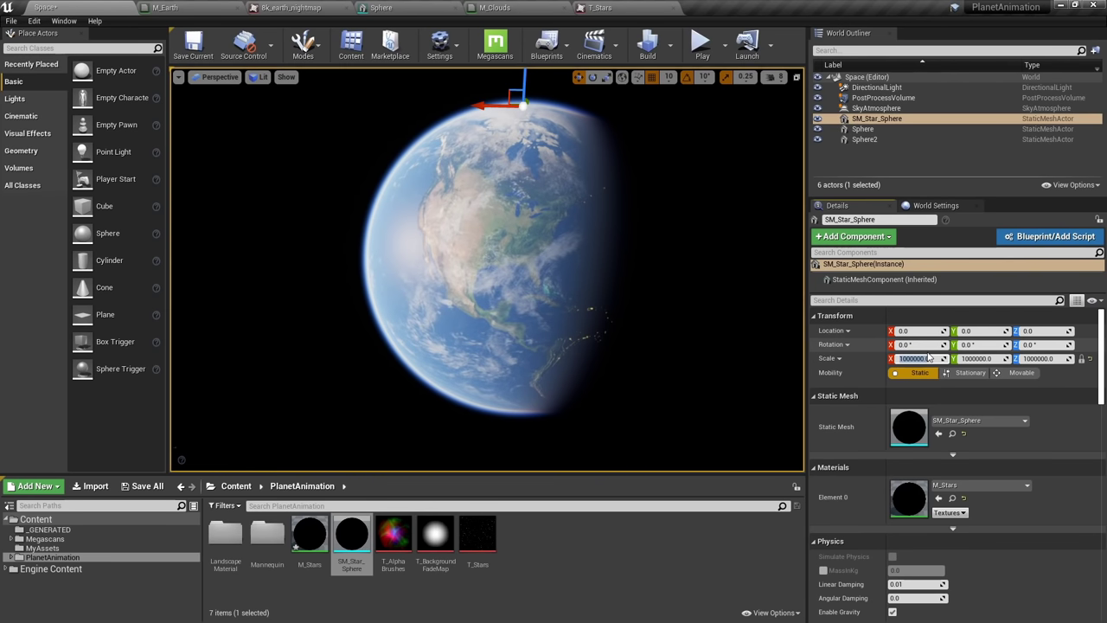
pyautogui.moveTo(441, 349); pyautogui.dragTo(439, 305, button='right')
pyautogui.press('s')
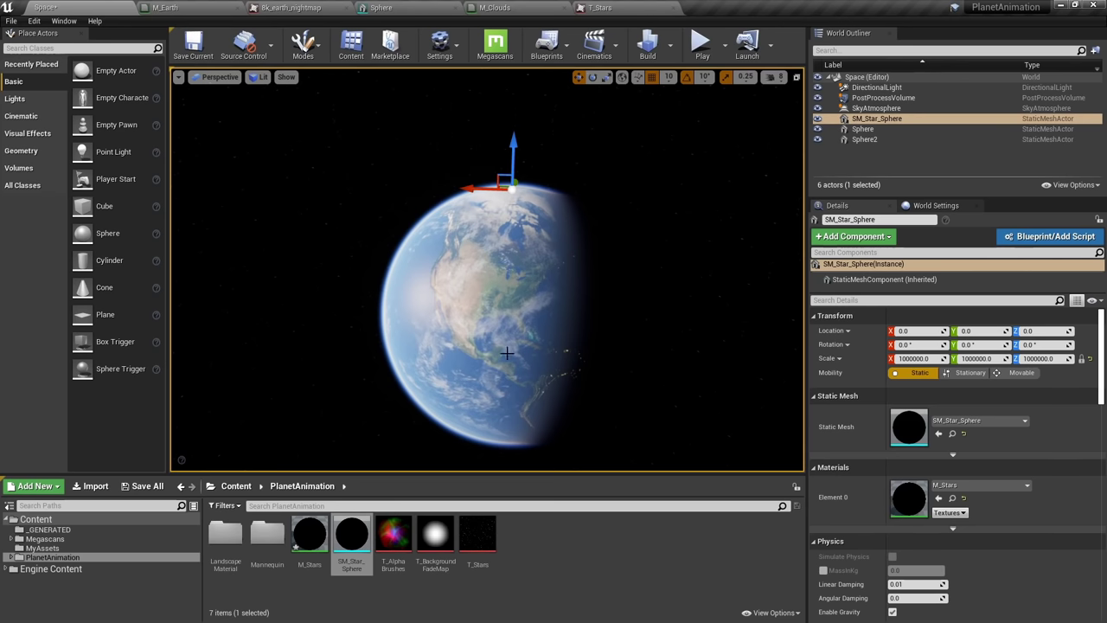
# Open the star sphere's M_Stars material and inspect the T_Stars texture used by its Texture Sample node
pyautogui.doubleClick(912, 500)
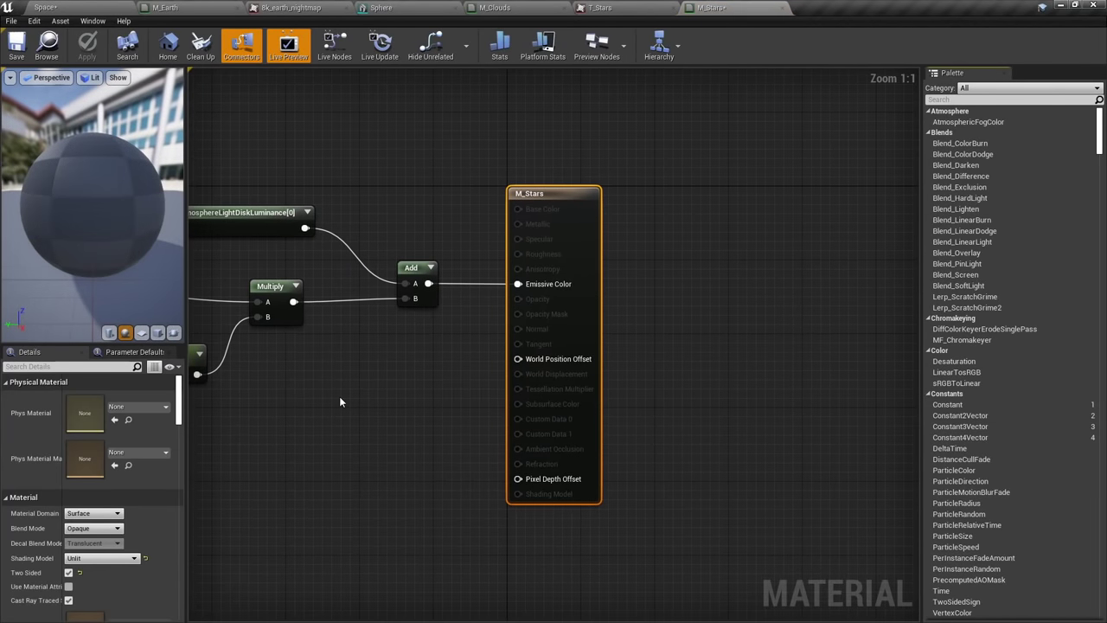
pyautogui.moveTo(339, 396); pyautogui.dragTo(760, 402, button='right')
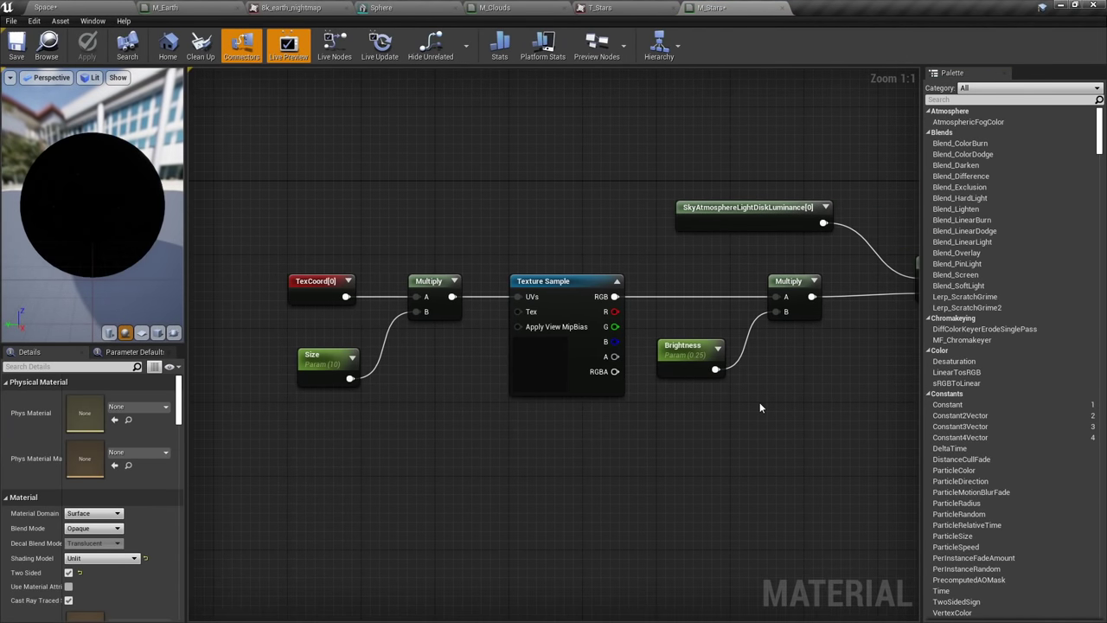
pyautogui.click(572, 375)
pyautogui.doubleClick(85, 509)
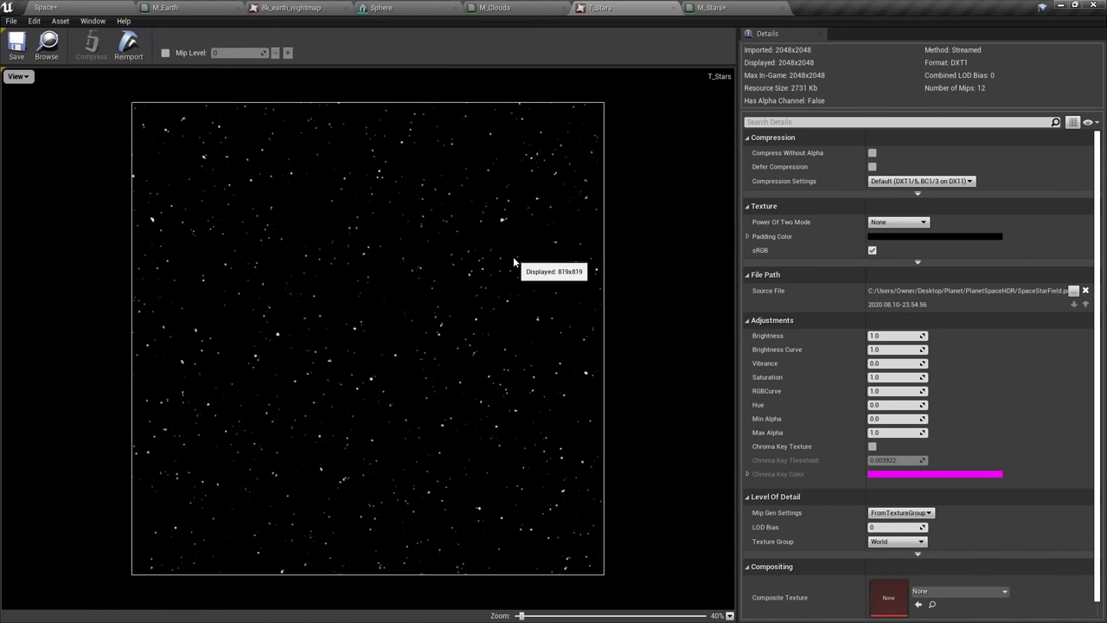
pyautogui.click(731, 8)
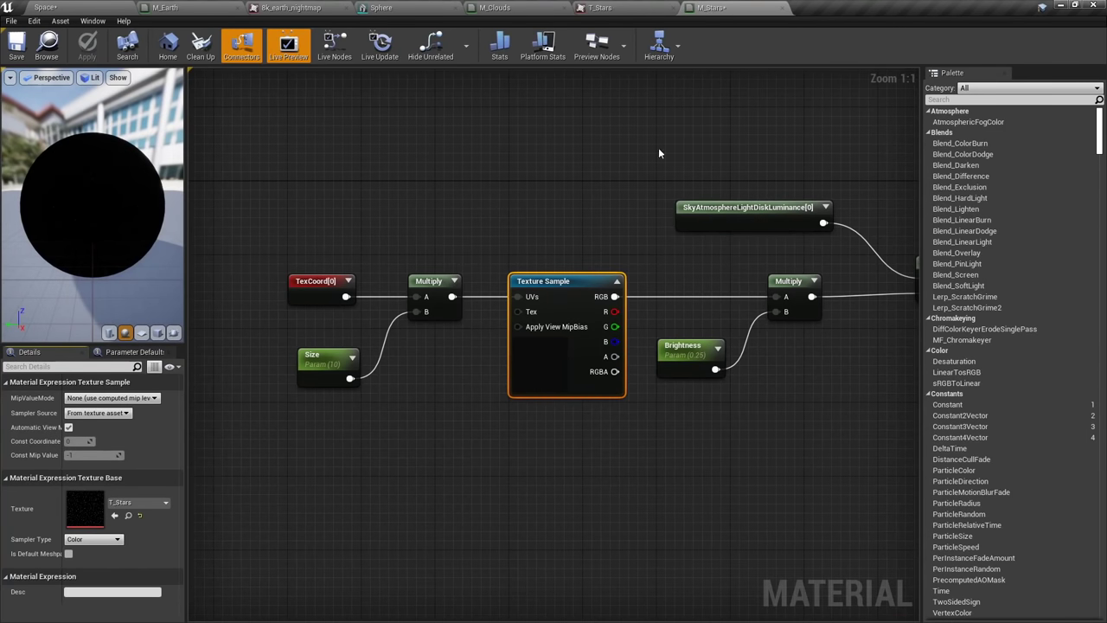
# Examine the Size and Brightness parameters and the SkyAtmosphereLightDiskLuminance node feeding the Emissive Color of M_Stars
pyautogui.click(329, 377)
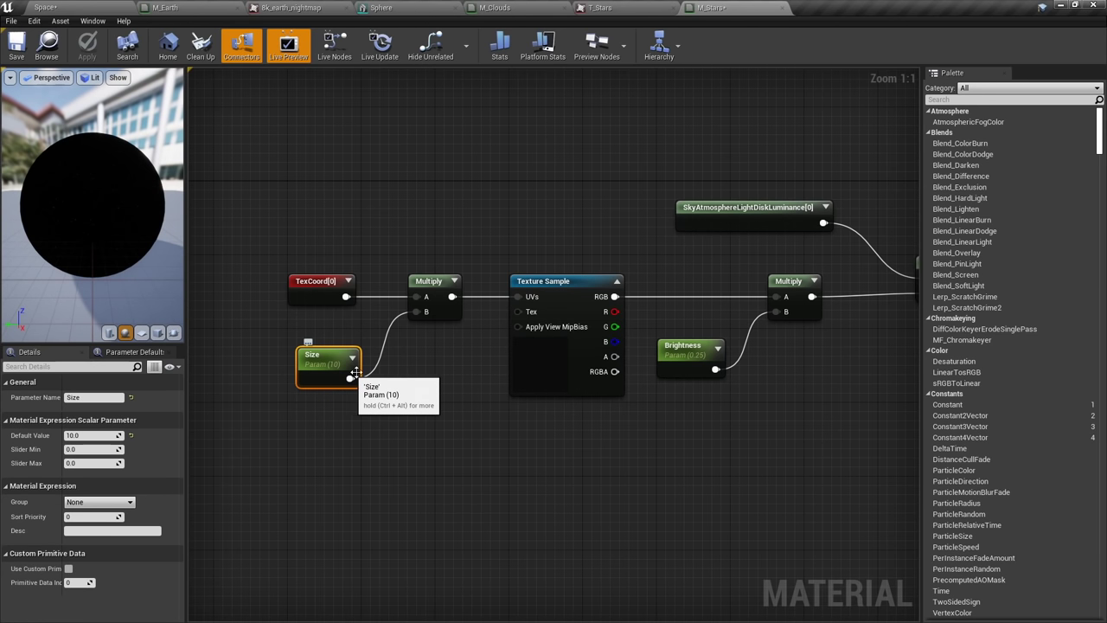
pyautogui.moveTo(737, 387); pyautogui.dragTo(631, 383, button='right')
pyautogui.click(584, 367)
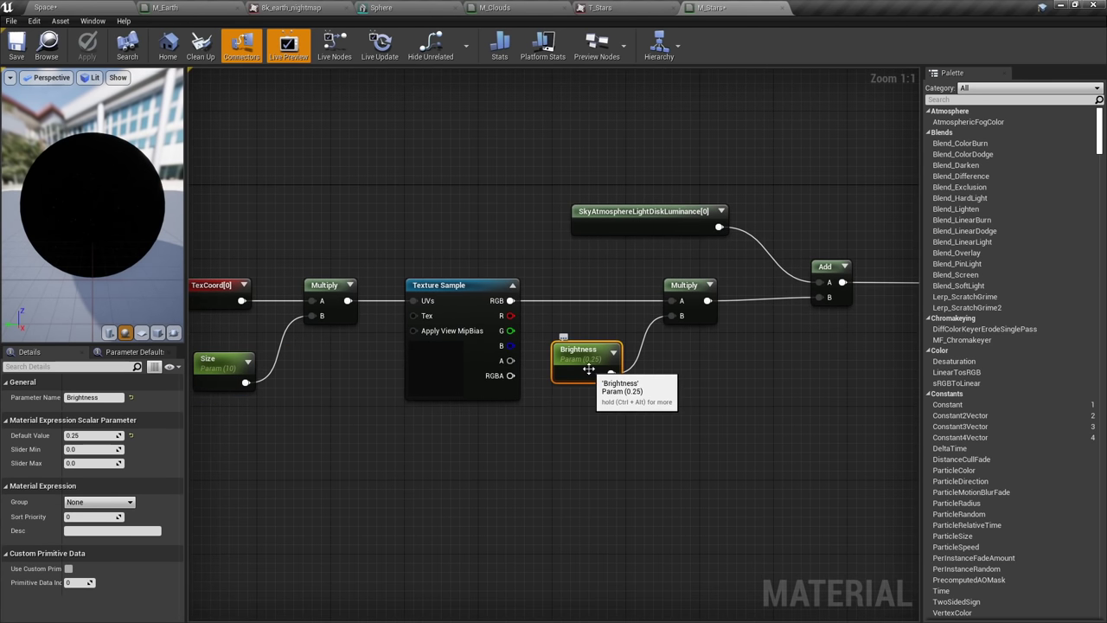
pyautogui.scroll(5, 75, 213)
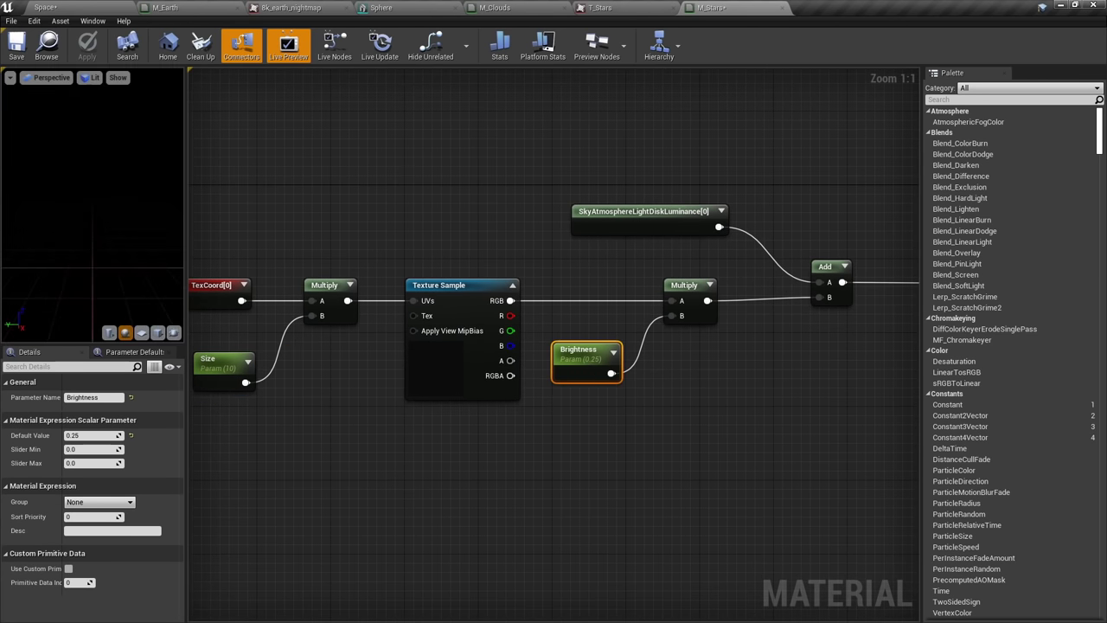
pyautogui.click(771, 337)
pyautogui.moveTo(772, 336); pyautogui.dragTo(610, 384, button='right')
pyautogui.moveTo(465, 276); pyautogui.dragTo(594, 268)
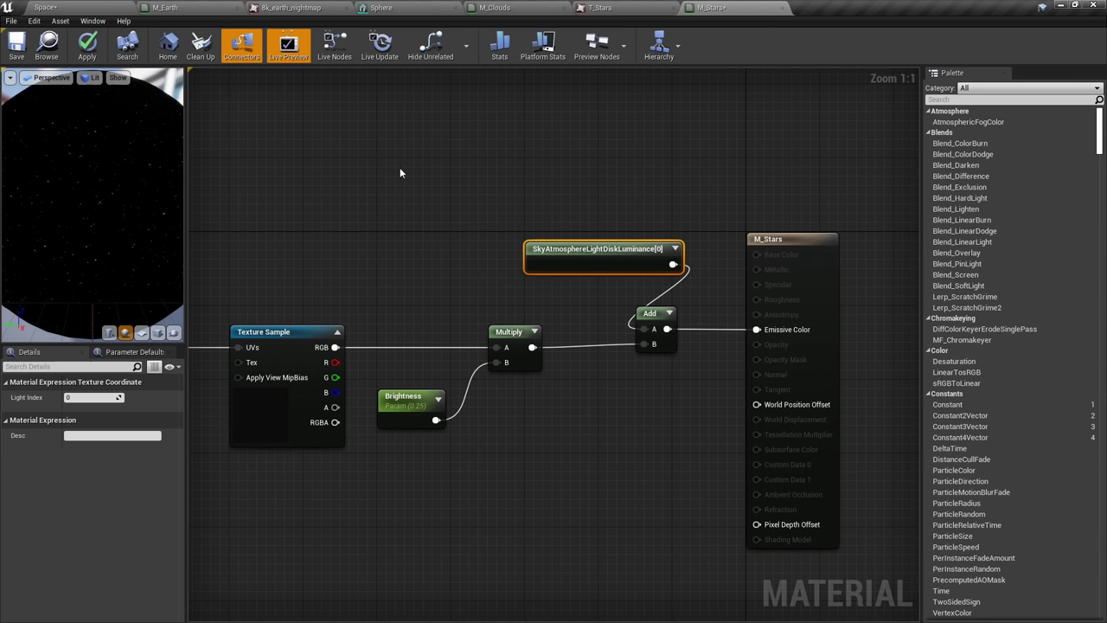
# Switch between the Space level and M_Stars to check the star background behind the planet
pyautogui.click(87, 5)
pyautogui.press('f')
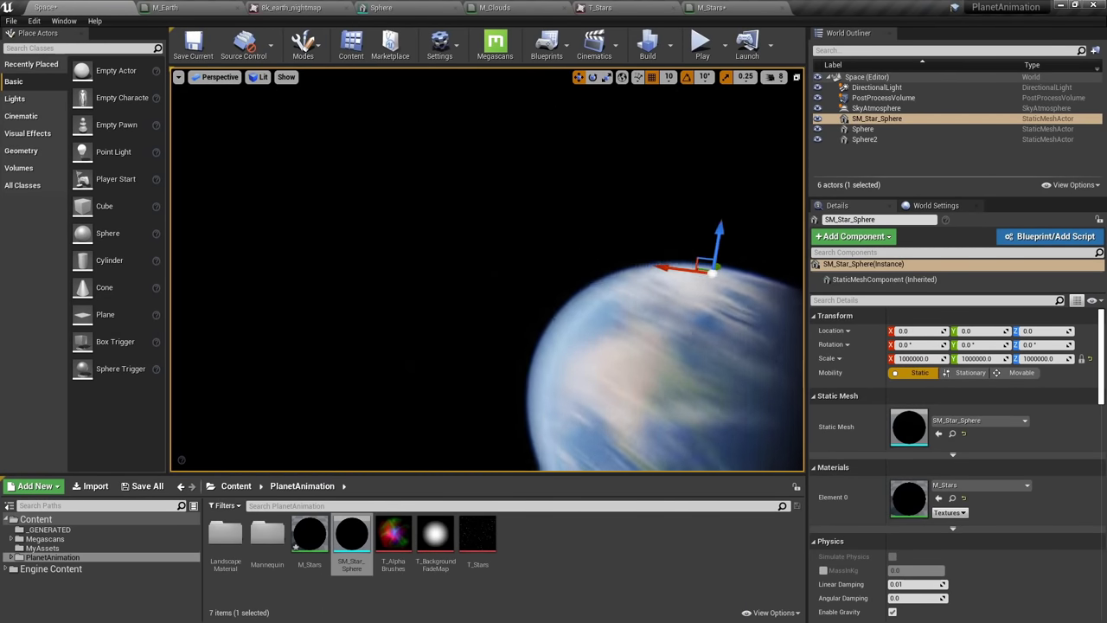
pyautogui.click(711, 7)
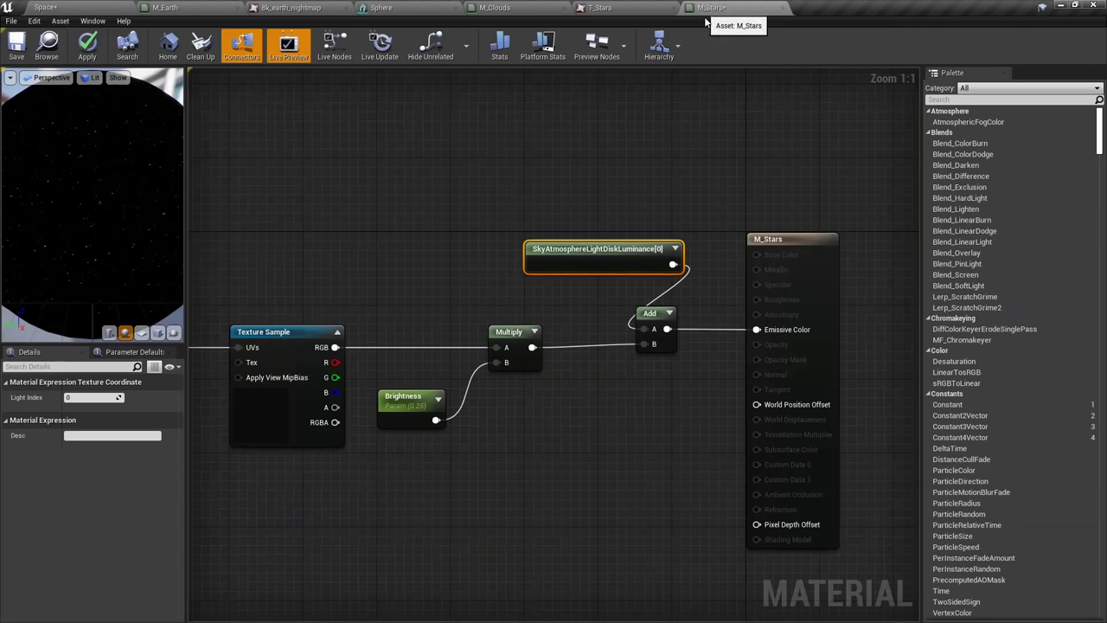
pyautogui.click(36, 6)
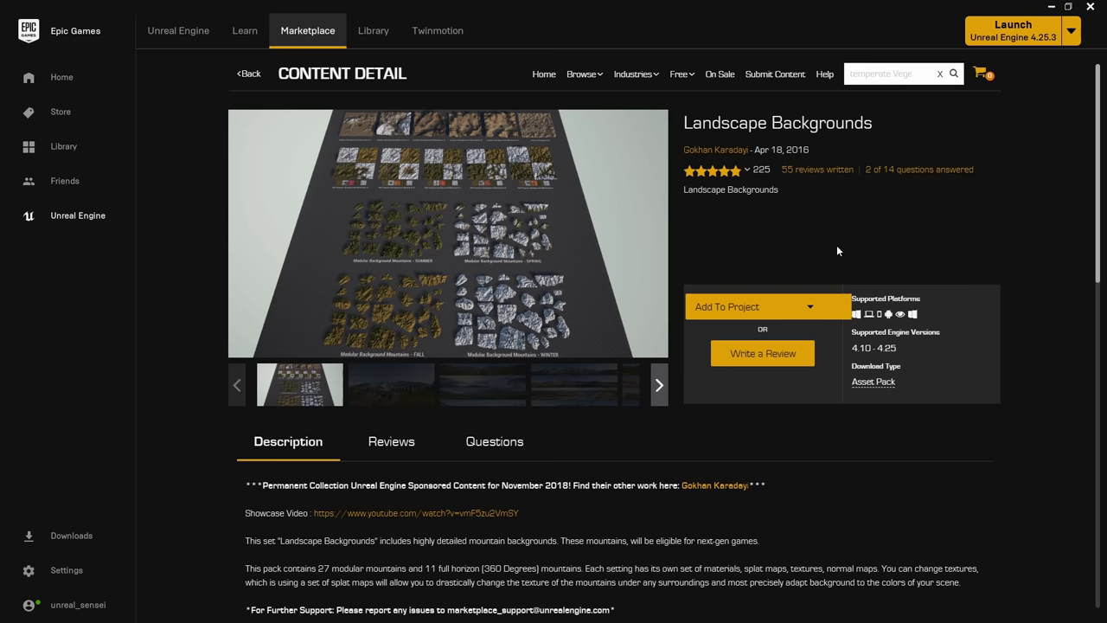
# In the Epic Games Launcher, review the Landscape Backgrounds page and search the Marketplace for "temperate Vegetation: optimized Grass Library"
pyautogui.scroll(-1, 854, 231)
pyautogui.scroll(1, 884, 394)
pyautogui.moveTo(683, 124); pyautogui.dragTo(863, 124)
pyautogui.click(882, 74)
pyautogui.press('Return')
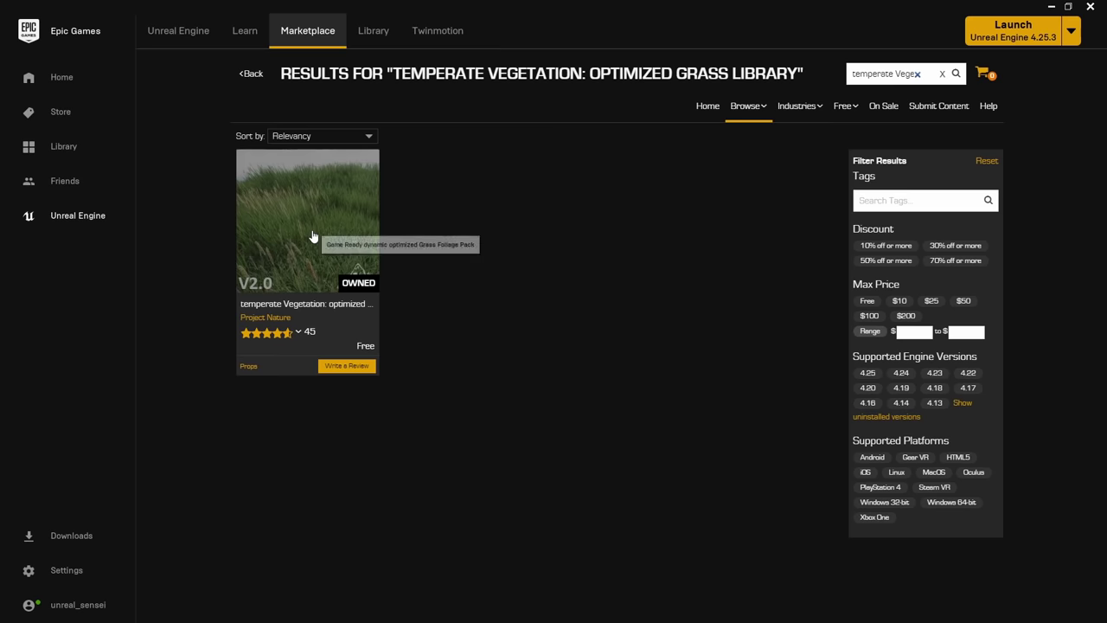
# Open the temperate Vegetation: optimized Grass Library product page and browse its preview images
pyautogui.click(314, 239)
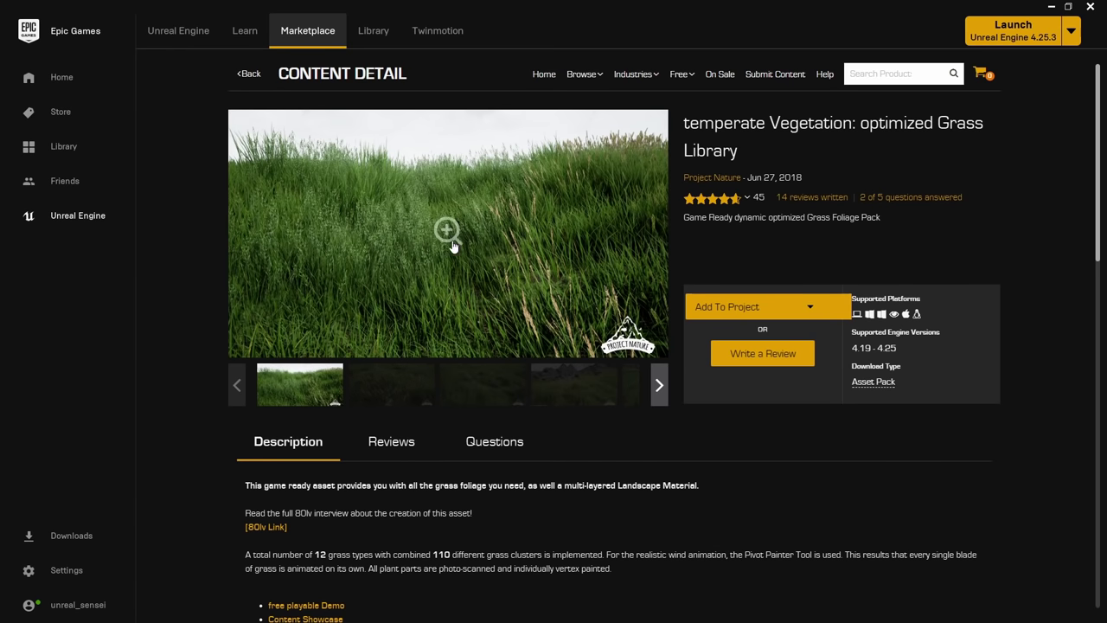
pyautogui.click(429, 391)
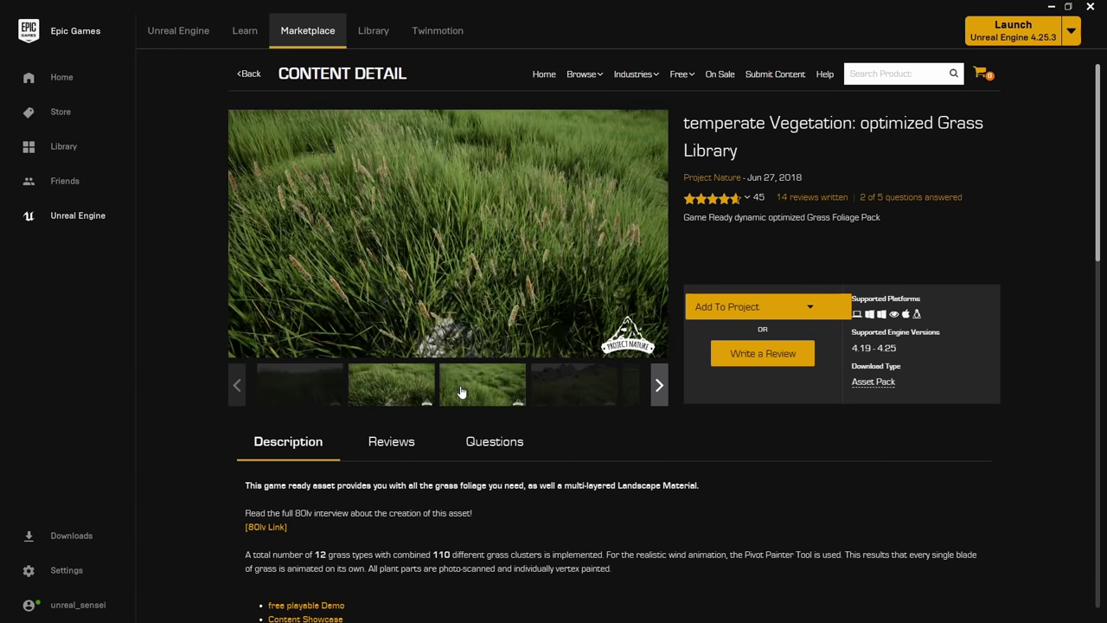
pyautogui.click(545, 386)
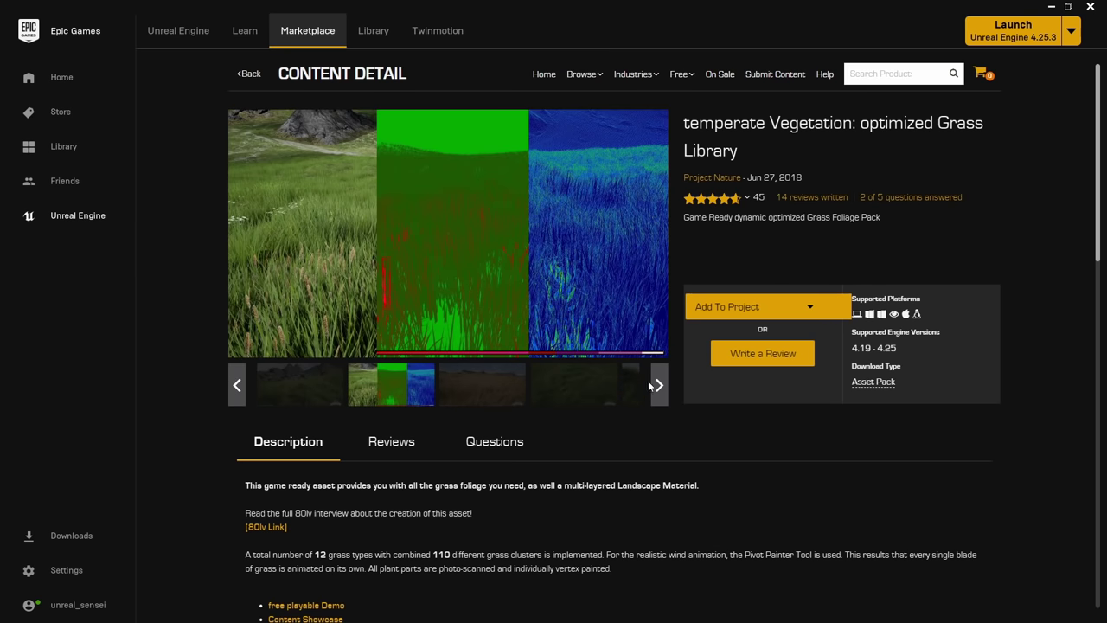
pyautogui.click(632, 390)
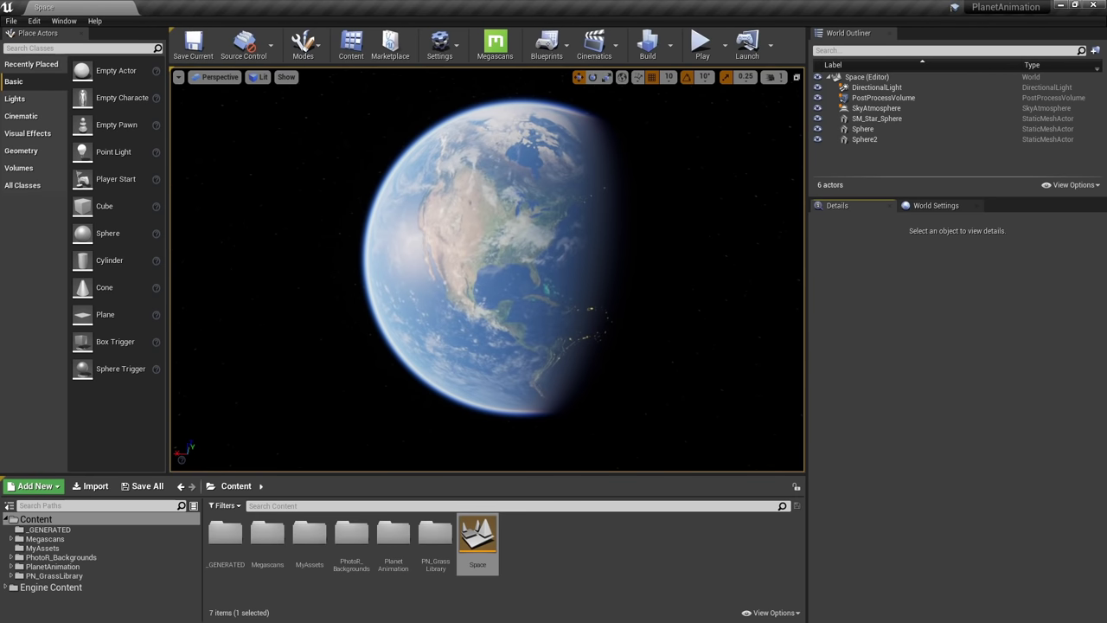
# Back in Unreal Editor, open the Overview_Map level from the Maps folder of PhotoR_Backgrounds
pyautogui.click(52, 556)
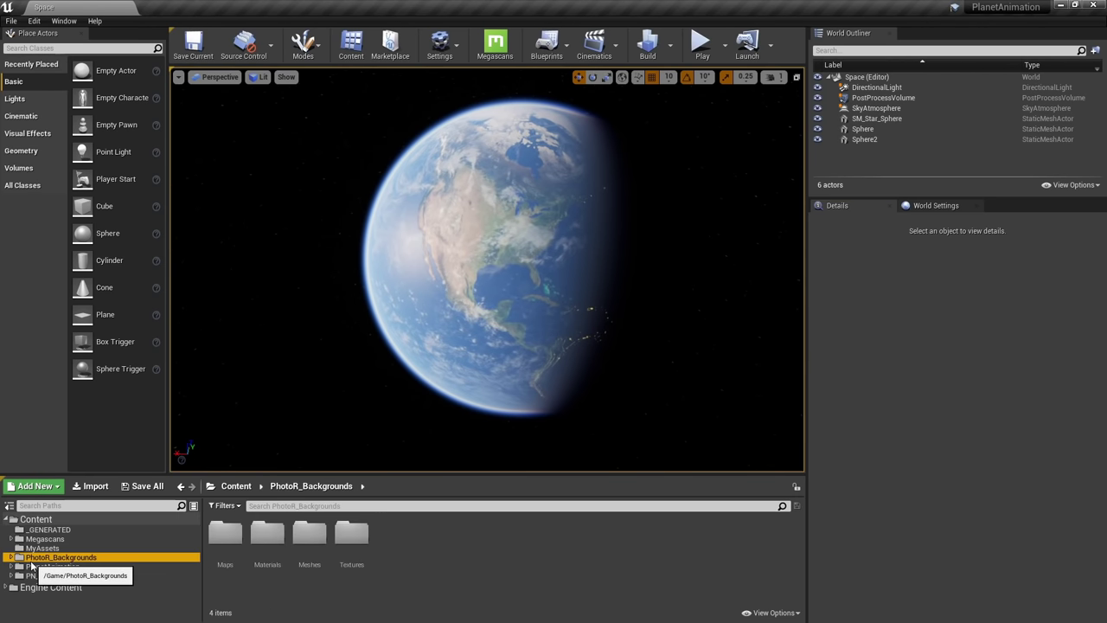
pyautogui.doubleClick(225, 533)
pyautogui.click(223, 546)
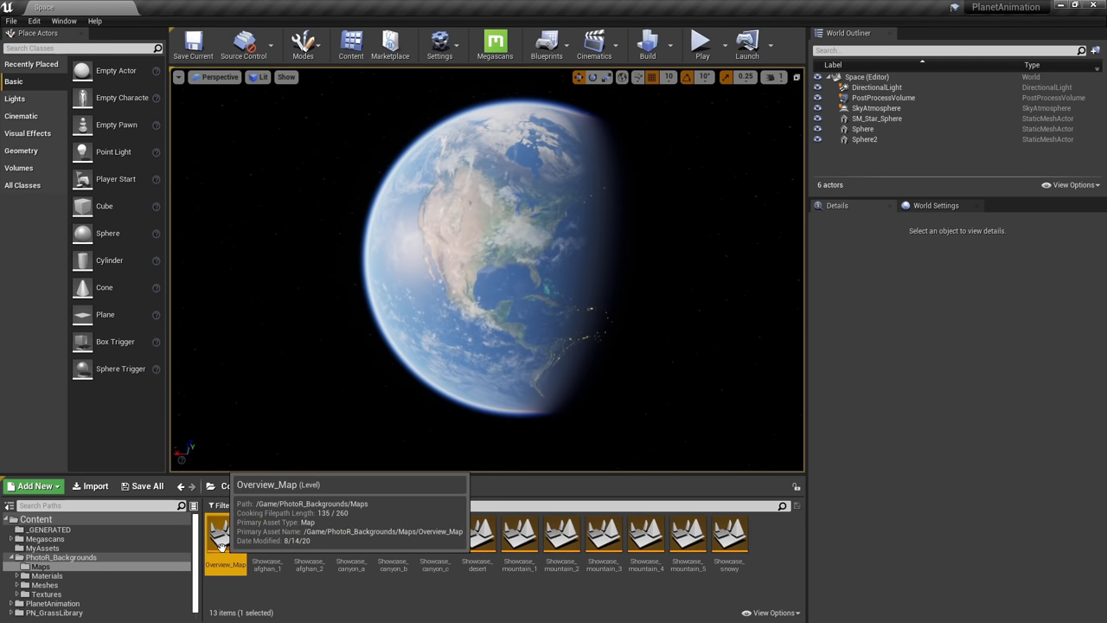
pyautogui.doubleClick(221, 545)
# Select all eight summer tiles of the PR_background_E mountain background: E1, E2, N1, N2, S1, S2, W1 and W2
pyautogui.moveTo(515, 285)
pyautogui.mouseDown(button='right')
pyautogui.moveTo(406, 289)
pyautogui.moveTo(536, 285)
pyautogui.mouseUp(button='right')
pyautogui.press('w')
pyautogui.press('w')
pyautogui.moveTo(436, 326); pyautogui.dragTo(436, 326, button='right')
pyautogui.click(437, 325)
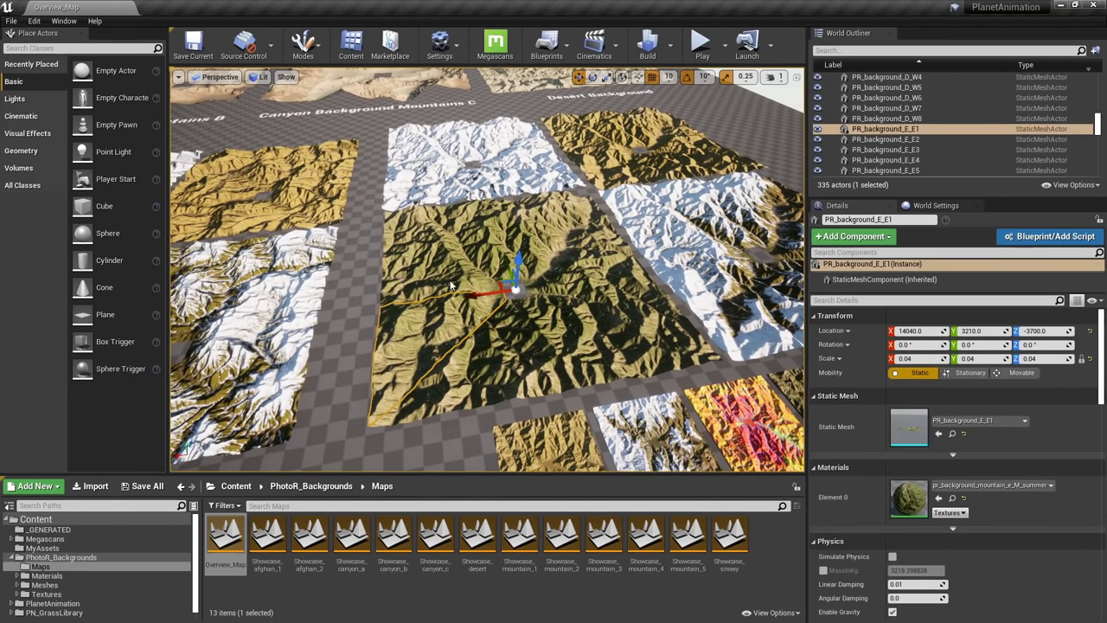
pyautogui.keyDown('shift'); pyautogui.click(598, 248); pyautogui.keyUp('shift')
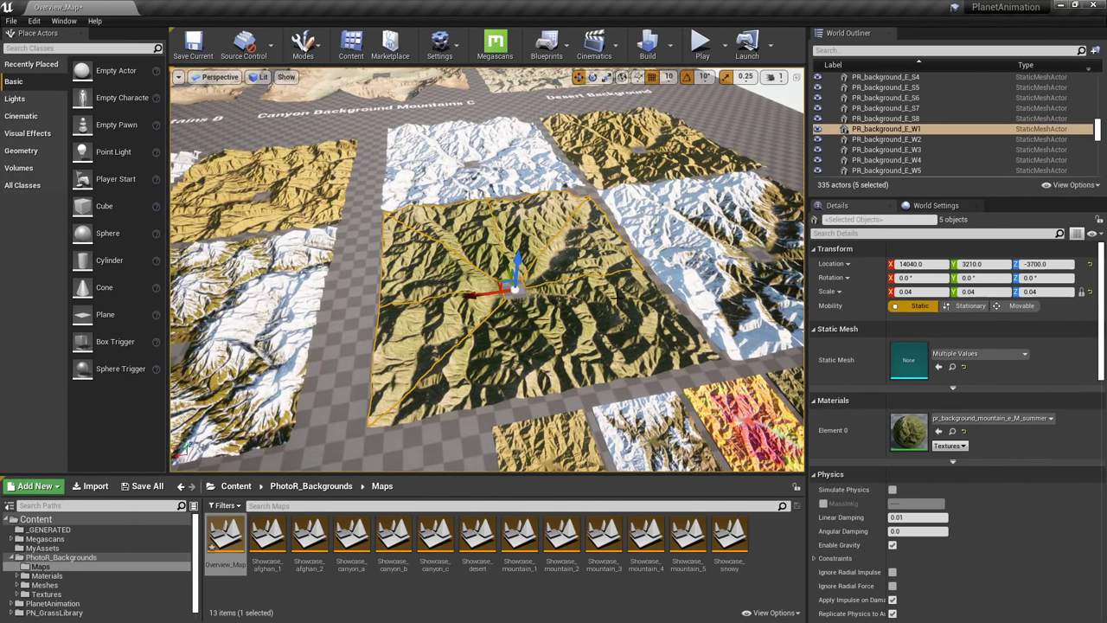
pyautogui.keyDown('shift'); pyautogui.click(623, 318); pyautogui.keyUp('shift')
pyautogui.keyDown('shift'); pyautogui.click(564, 347); pyautogui.keyUp('shift')
pyautogui.keyDown('shift'); pyautogui.click(499, 366); pyautogui.keyUp('shift')
# Add the modular summer mountains a_2, c_1, c_2, c_4, c_5 and d_1 to the selection and copy all selected pieces
pyautogui.moveTo(500, 366); pyautogui.dragTo(471, 337, button='right')
pyautogui.press('s')
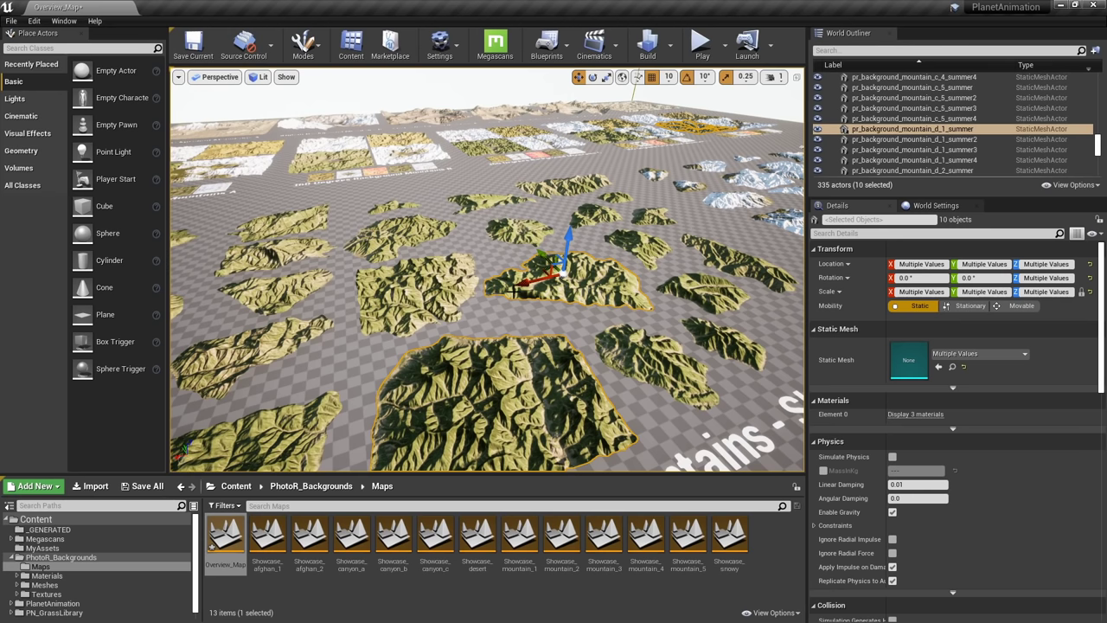
pyautogui.keyDown('shift'); pyautogui.click(440, 288); pyautogui.keyUp('shift')
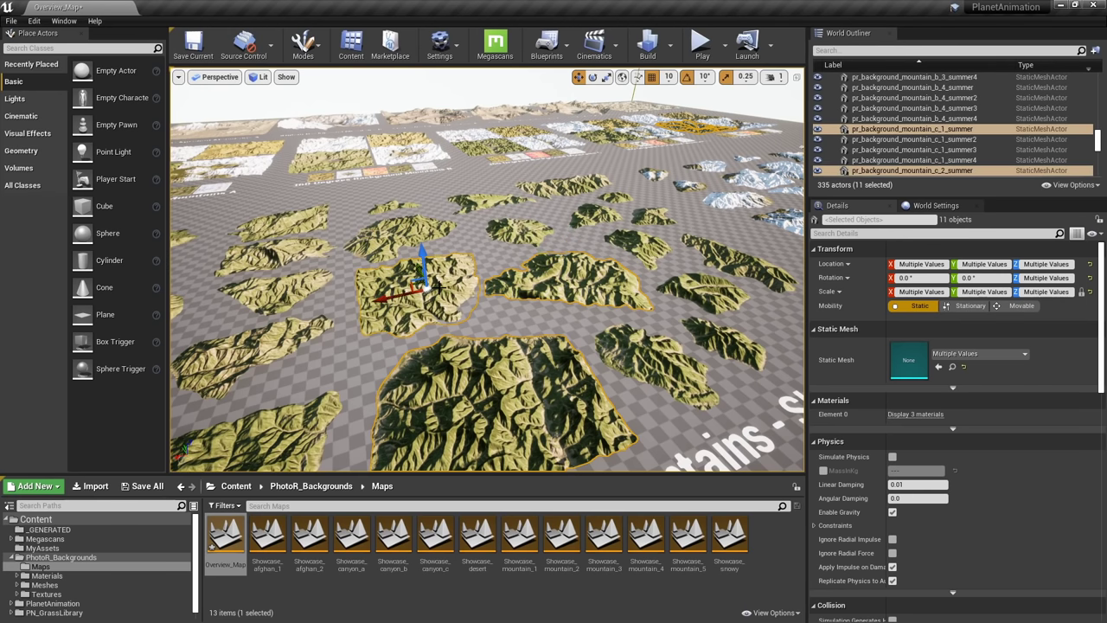
pyautogui.moveTo(440, 288); pyautogui.dragTo(450, 308, button='right')
pyautogui.keyDown('shift'); pyautogui.click(440, 288); pyautogui.keyUp('shift')
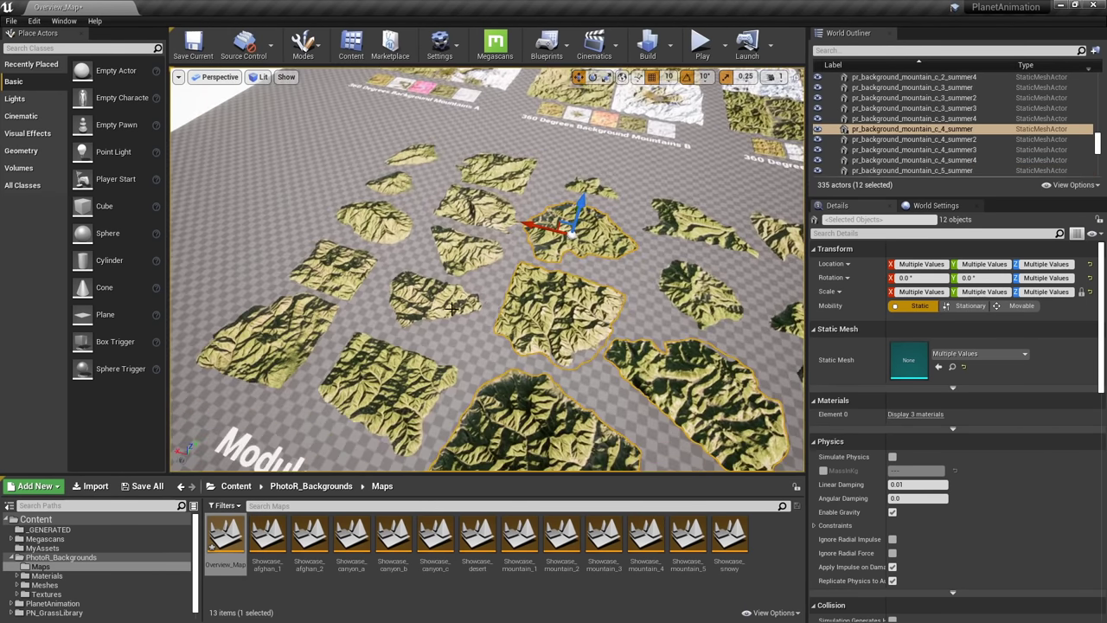
pyautogui.keyDown('shift'); pyautogui.click(414, 374); pyautogui.keyUp('shift')
pyautogui.keyDown('shift'); pyautogui.click(297, 331); pyautogui.keyUp('shift')
pyautogui.moveTo(296, 331); pyautogui.dragTo(469, 315, button='right')
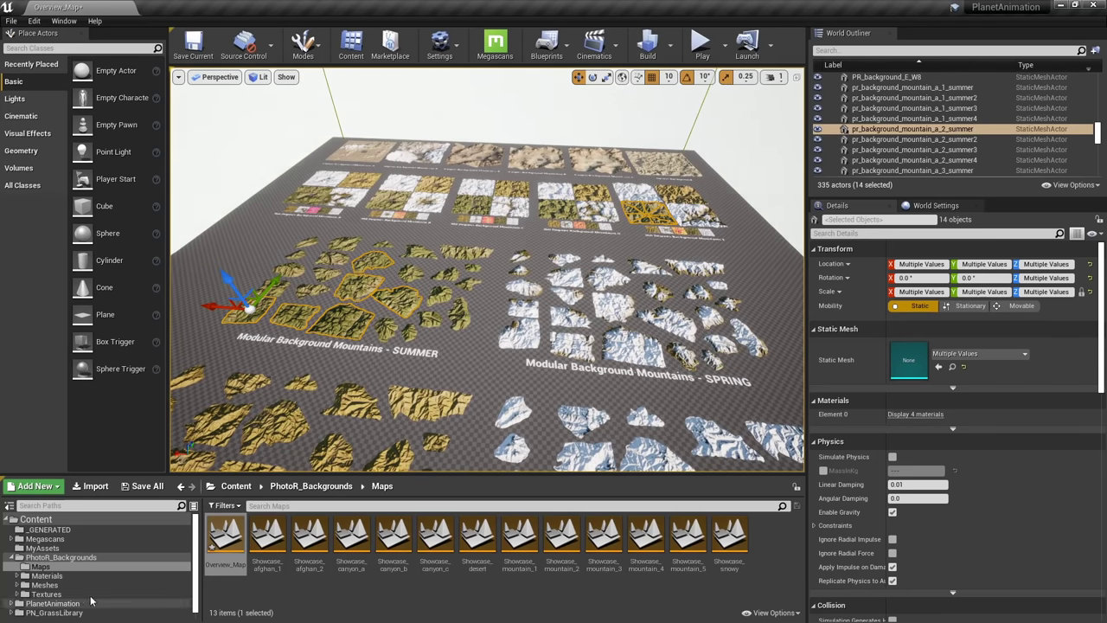
# Reopen the Space level from the Content folder, saving the changes to Overview_Map
pyautogui.click(60, 519)
pyautogui.click(489, 545)
pyautogui.doubleClick(489, 545)
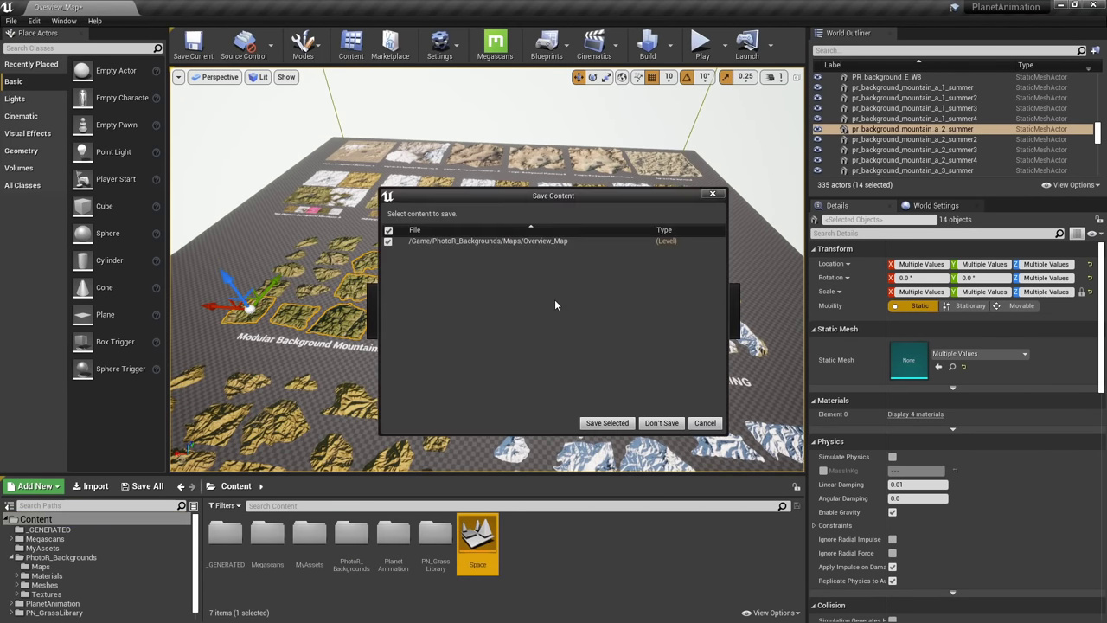
pyautogui.click(606, 423)
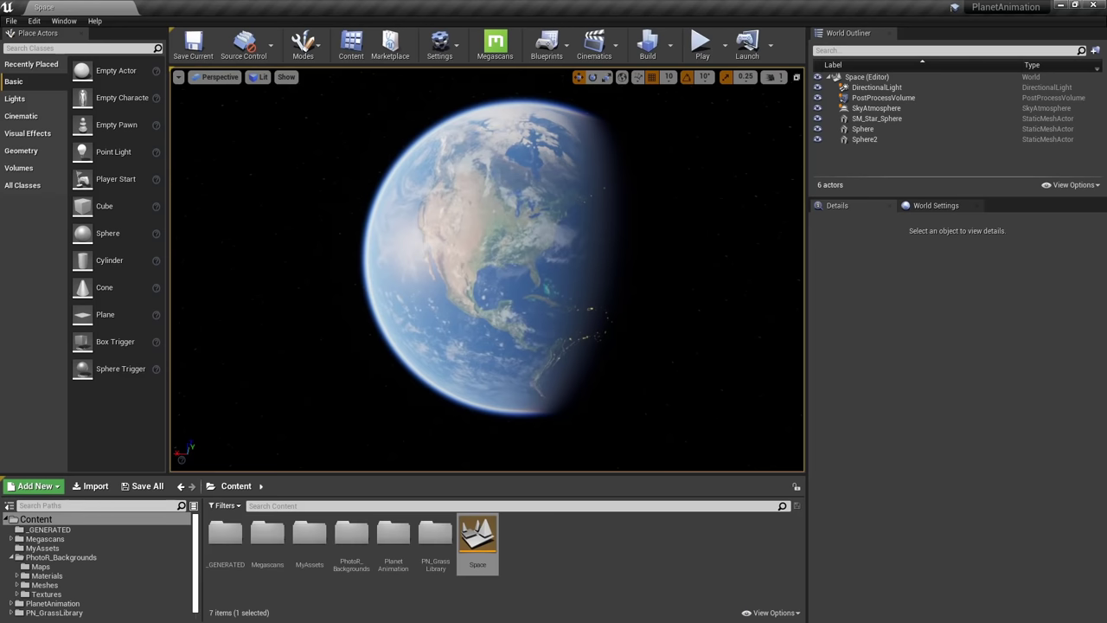
# Paste the copied mountain pieces into the Space level and raise them above the planet's surface
pyautogui.hotkey('ctrl', 'v')
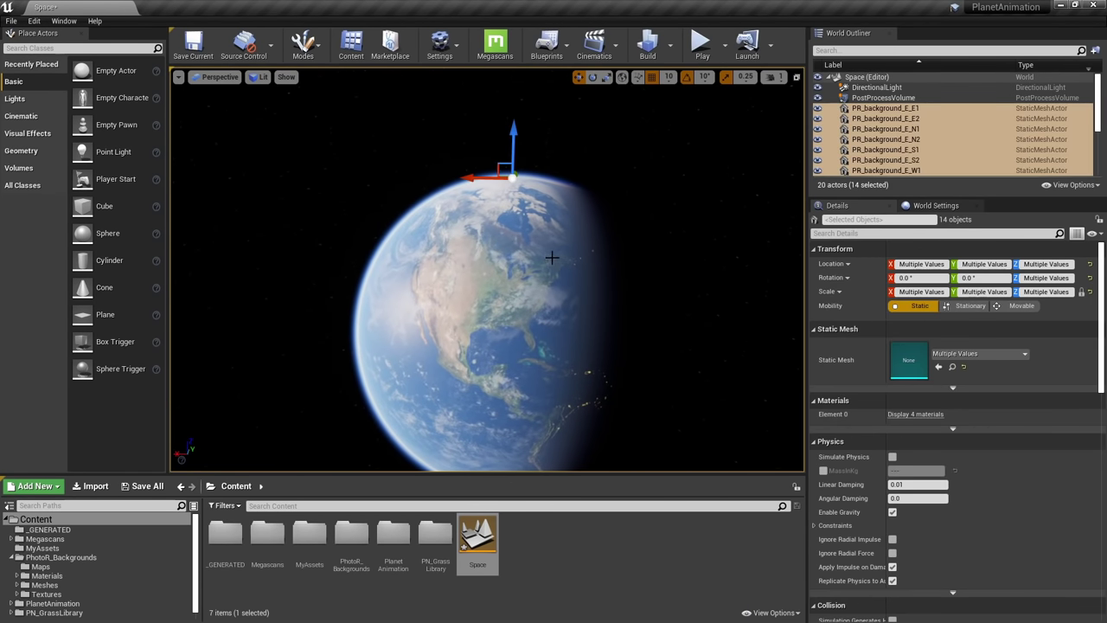
pyautogui.press('f')
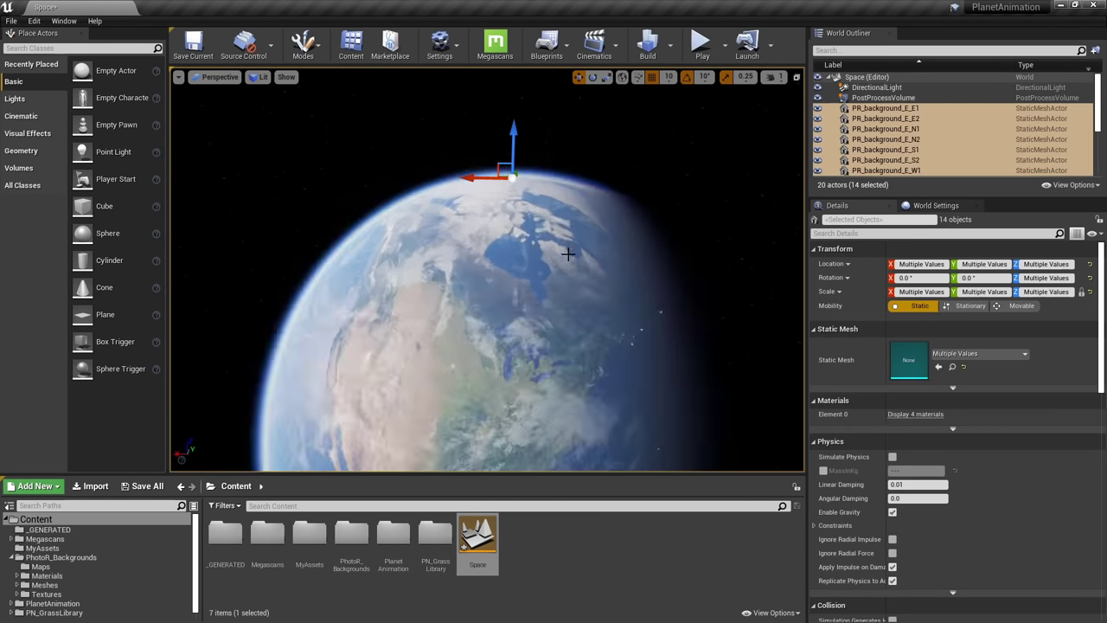
pyautogui.moveTo(528, 273)
pyautogui.keyDown('alt'); pyautogui.mouseDown()
pyautogui.moveTo(545, 302)
pyautogui.moveTo(530, 274)
pyautogui.mouseUp(); pyautogui.keyUp('alt')
pyautogui.moveTo(655, 226); pyautogui.dragTo(635, 132)
pyautogui.press('f')
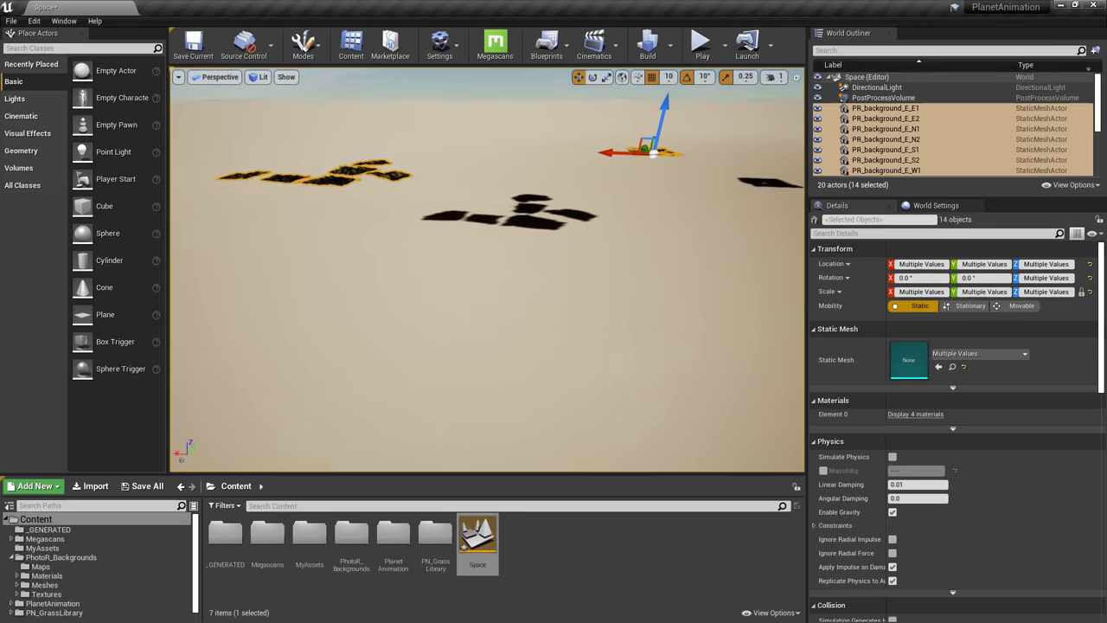
pyautogui.keyDown('alt'); pyautogui.moveTo(586, 249); pyautogui.dragTo(636, 258); pyautogui.keyUp('alt')
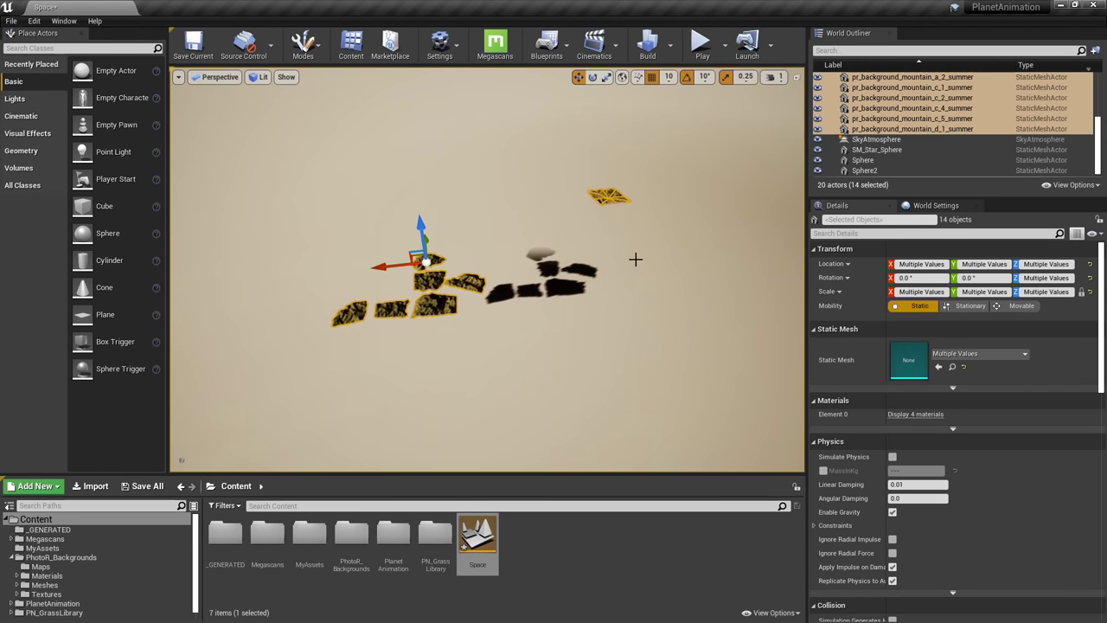
# Set the scale of all pasted mountain pieces to 5 on every axis
pyautogui.click(921, 292)
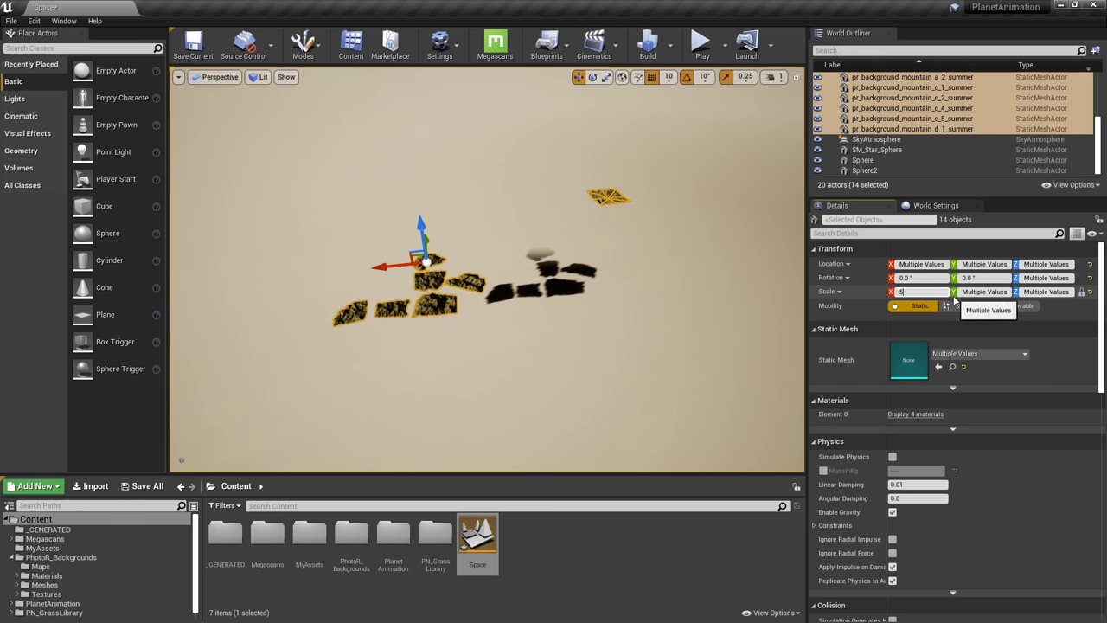
pyautogui.press('Return')
pyautogui.moveTo(640, 281); pyautogui.dragTo(579, 341, button='right')
pyautogui.press('s')
pyautogui.press('s')
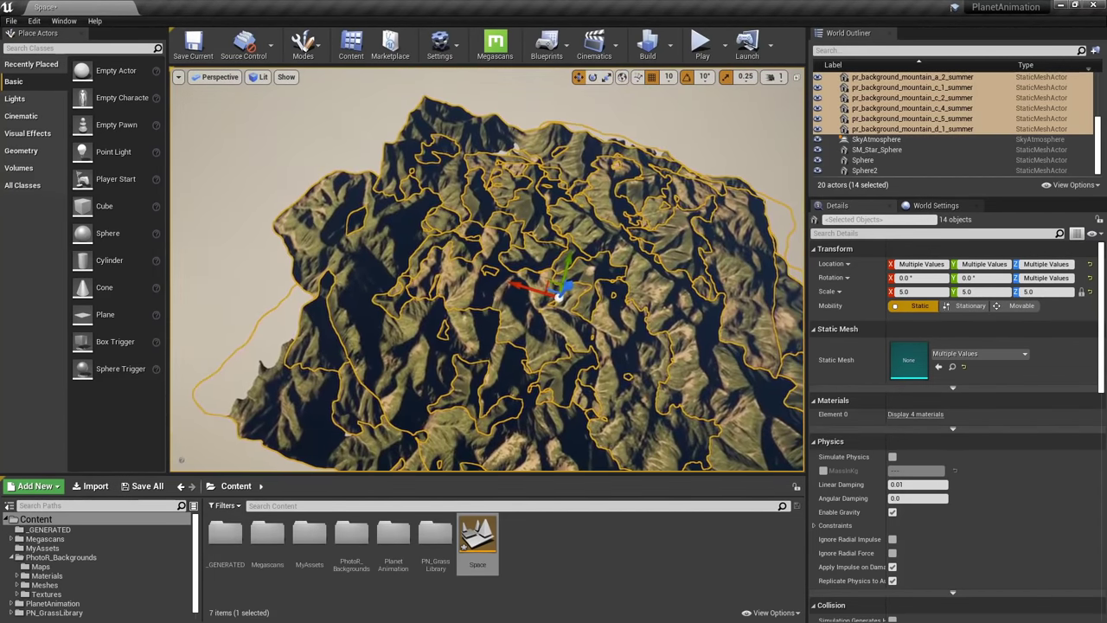
# Select the eight PR_background_E pieces and move them clear of the other mountains, to Y 343610
pyautogui.moveTo(862, 198); pyautogui.dragTo(873, 306)
pyautogui.click(933, 187)
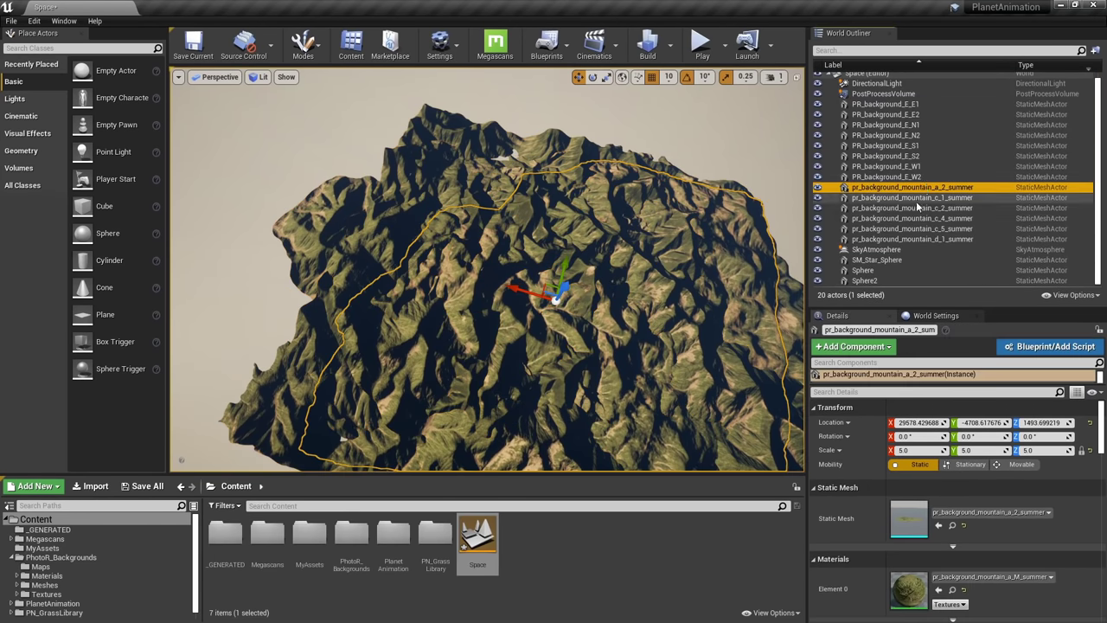
pyautogui.click(910, 176)
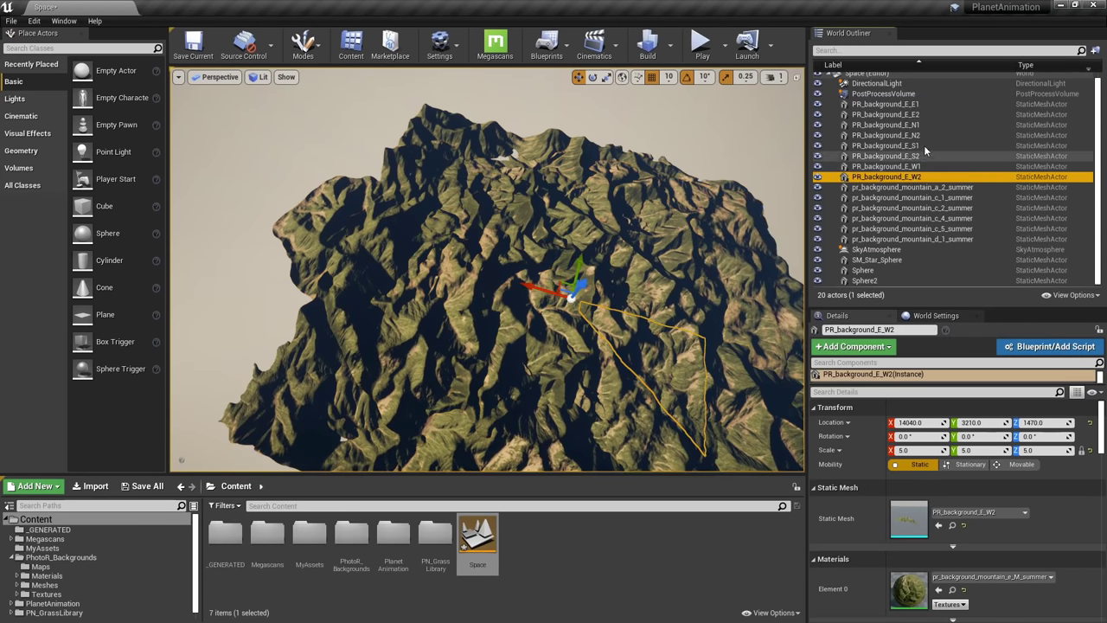
pyautogui.keyDown('shift'); pyautogui.click(917, 106); pyautogui.keyUp('shift')
pyautogui.moveTo(692, 224); pyautogui.dragTo(665, 208, button='right')
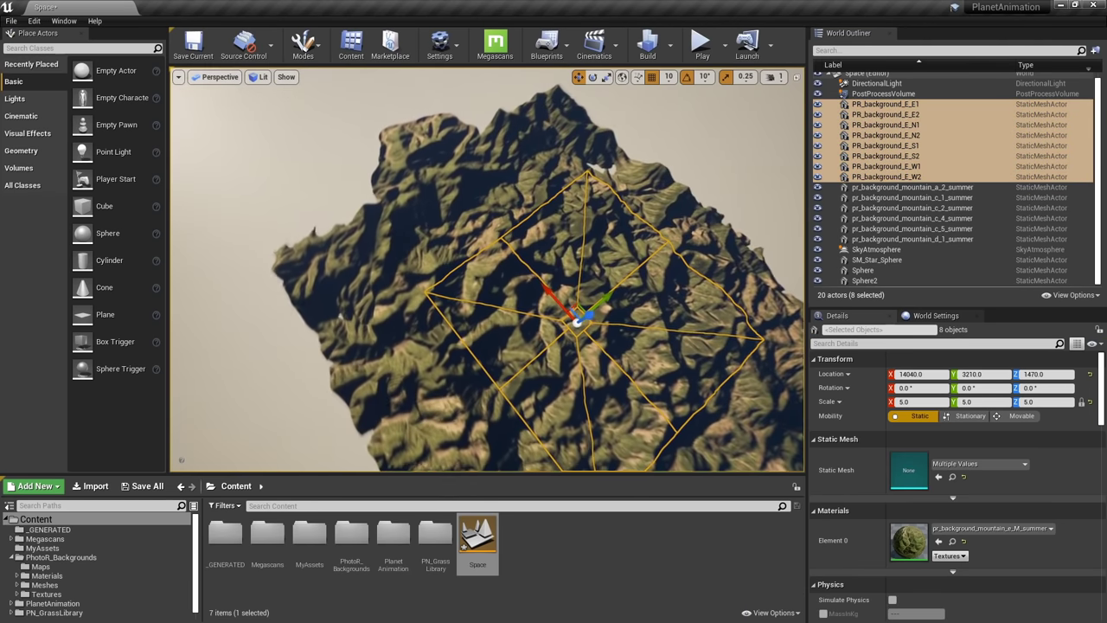
pyautogui.moveTo(593, 296); pyautogui.dragTo(771, 138)
pyautogui.moveTo(771, 139)
pyautogui.mouseDown(button='right')
pyautogui.moveTo(808, 95)
pyautogui.moveTo(778, 121)
pyautogui.mouseUp(button='right')
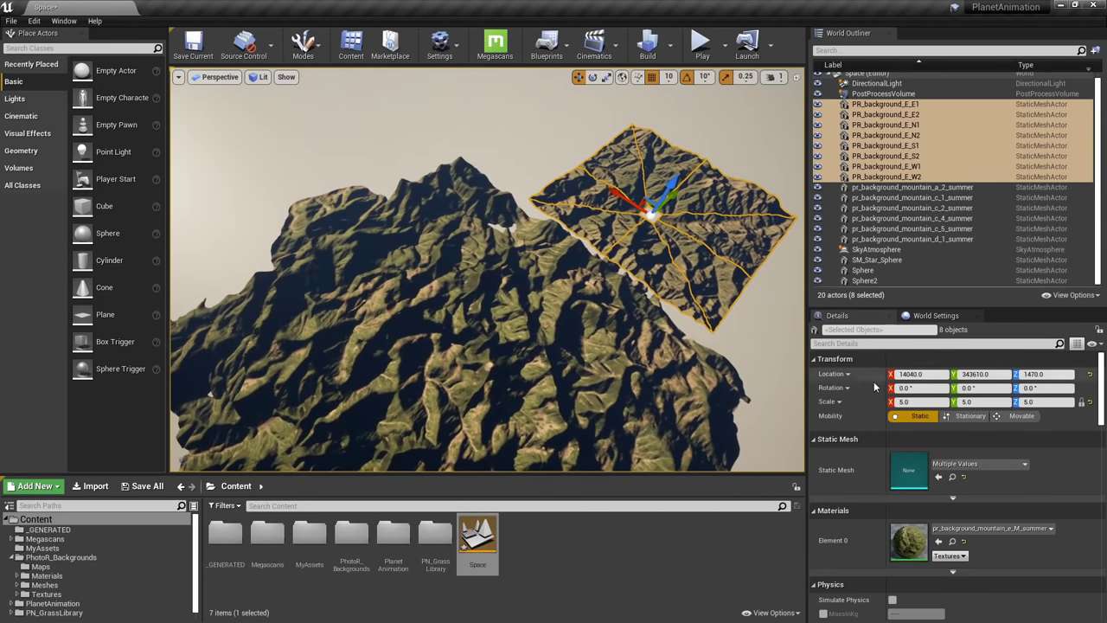
# Scale the eight PR_background_E pieces to 12 on every axis and shift the enlarged block further
pyautogui.click(929, 404)
pyautogui.press('Return')
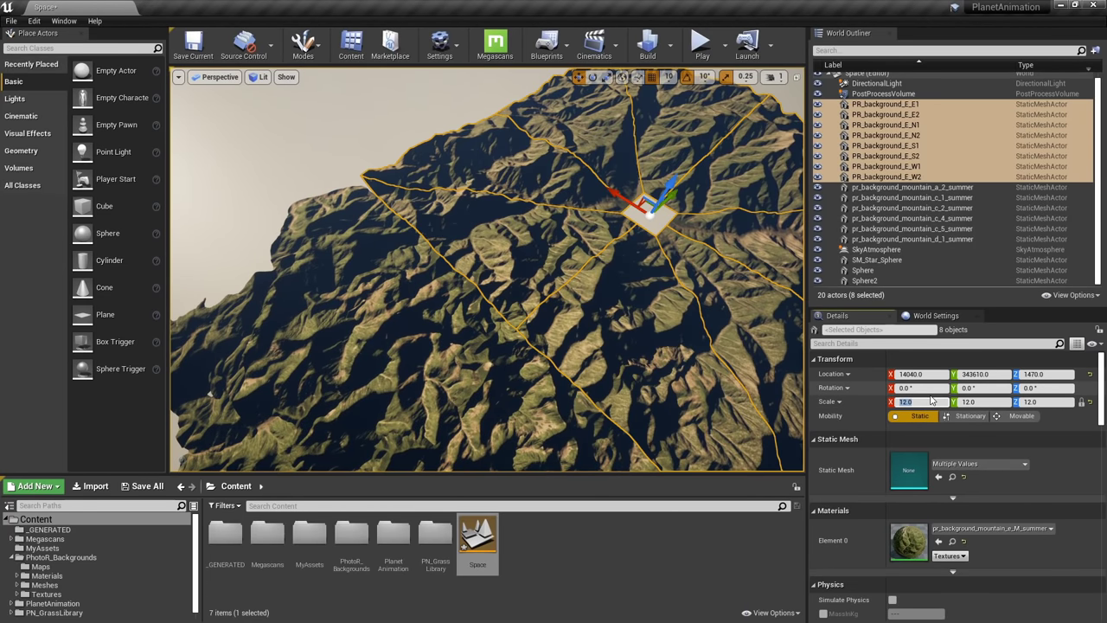
pyautogui.moveTo(672, 197); pyautogui.dragTo(716, 155)
pyautogui.moveTo(716, 155); pyautogui.dragTo(640, 177, button='right')
# Reposition individual modular summer mountains, including c_4, around the enlarged PR_background_E block to spread out the landscape
pyautogui.moveTo(406, 261); pyautogui.dragTo(402, 300, button='right')
pyautogui.click(406, 261)
pyautogui.moveTo(449, 228); pyautogui.dragTo(449, 209, button='right')
pyautogui.moveTo(622, 243); pyautogui.dragTo(451, 198, button='right')
pyautogui.moveTo(454, 209); pyautogui.dragTo(623, 454)
pyautogui.click(432, 232)
pyautogui.moveTo(597, 398); pyautogui.dragTo(616, 428, button='right')
pyautogui.click(396, 119)
pyautogui.moveTo(399, 146); pyautogui.dragTo(732, 342)
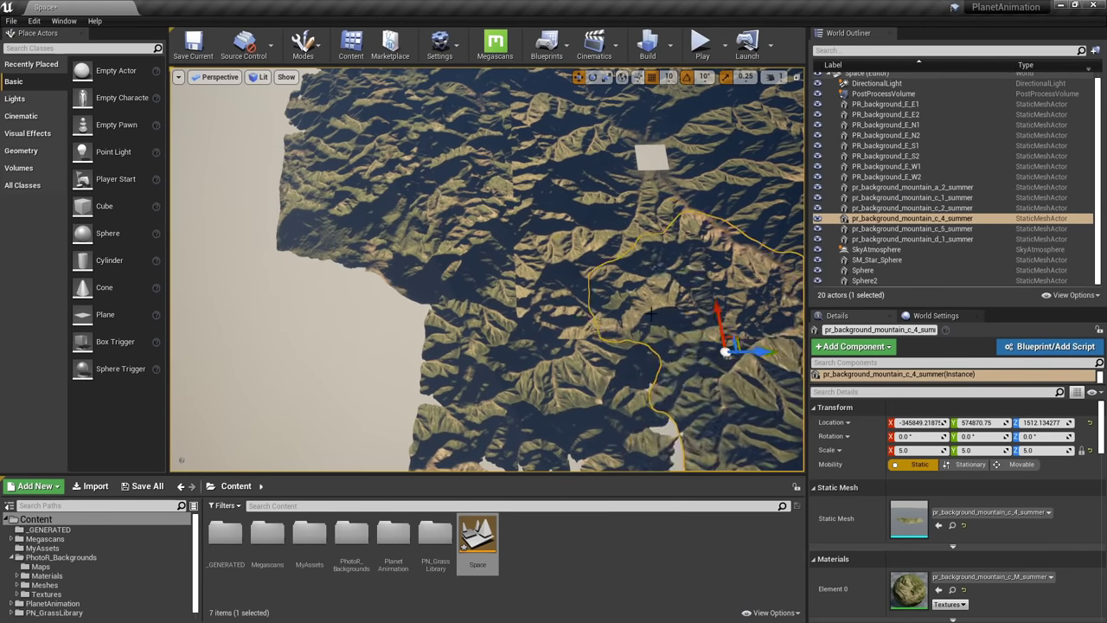
# Duplicate the modular summer mountain c_2 five times and place the copies in gaps around the landscape, using camera speed 2
pyautogui.click(774, 77)
pyautogui.moveTo(657, 329); pyautogui.dragTo(624, 320, button='right')
pyautogui.click(790, 107)
pyautogui.moveTo(553, 320); pyautogui.dragTo(566, 316, button='right')
pyautogui.click(475, 347)
pyautogui.keyDown('alt'); pyautogui.moveTo(500, 308); pyautogui.dragTo(784, 310); pyautogui.keyUp('alt')
pyautogui.moveTo(691, 294); pyautogui.dragTo(761, 272, button='right')
pyautogui.keyDown('alt'); pyautogui.moveTo(659, 252); pyautogui.dragTo(489, 134); pyautogui.keyUp('alt')
pyautogui.keyDown('alt'); pyautogui.moveTo(499, 87); pyautogui.dragTo(372, 95); pyautogui.keyUp('alt')
pyautogui.moveTo(432, 173); pyautogui.dragTo(381, 168, button='right')
# Move the modular summer mountains c_1 and a_2 outward to extend the far edge of the landscape
pyautogui.click(385, 183)
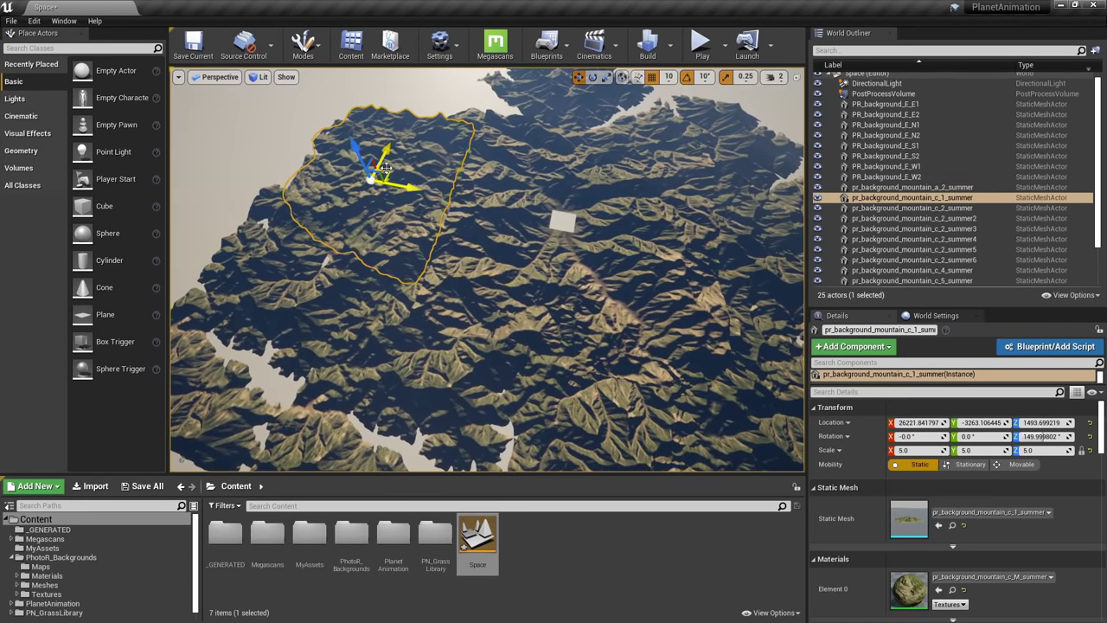
pyautogui.moveTo(383, 173); pyautogui.dragTo(403, 120)
pyautogui.click(407, 177)
pyautogui.moveTo(508, 255); pyautogui.dragTo(491, 304, button='right')
pyautogui.press('s')
pyautogui.moveTo(522, 223); pyautogui.dragTo(541, 177, button='right')
pyautogui.press('w')
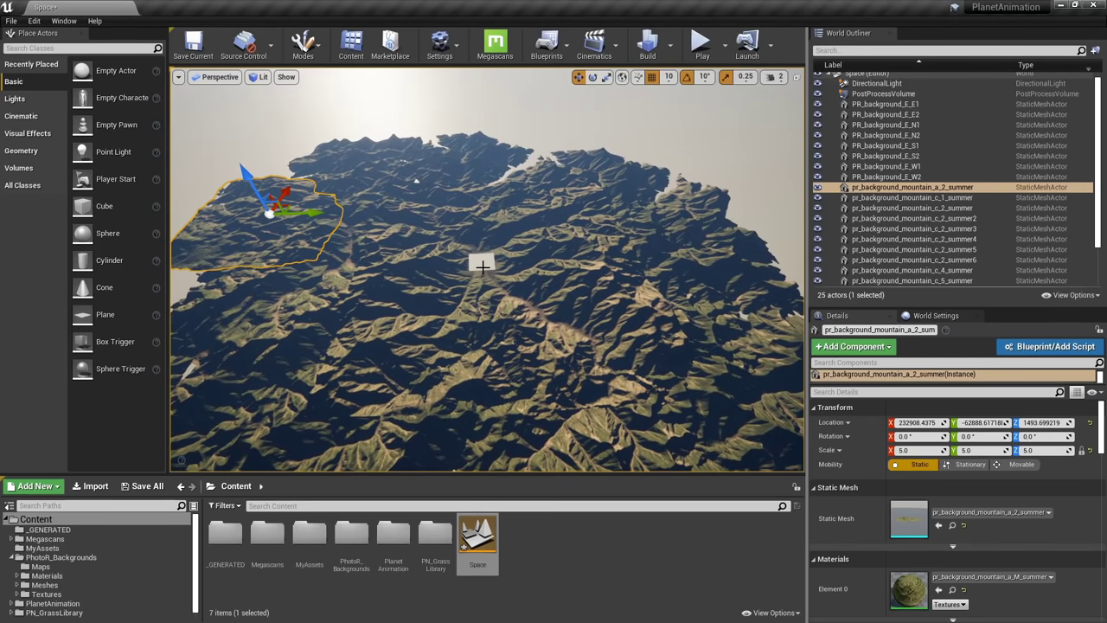
# Select all 19 mountain pieces and shift the whole landscape sideways and vertically over the planet's surface
pyautogui.moveTo(487, 261); pyautogui.dragTo(416, 262, button='right')
pyautogui.doubleClick(885, 103)
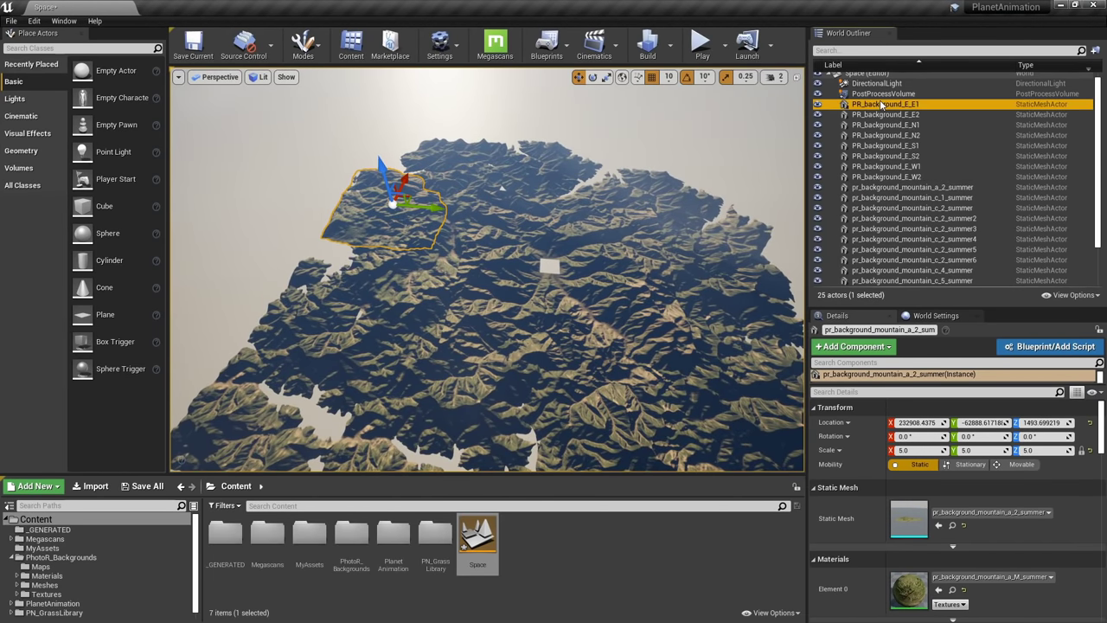
pyautogui.scroll(-2, 928, 155)
pyautogui.keyDown('shift'); pyautogui.click(925, 240); pyautogui.keyUp('shift')
pyautogui.moveTo(605, 259); pyautogui.dragTo(524, 222, button='right')
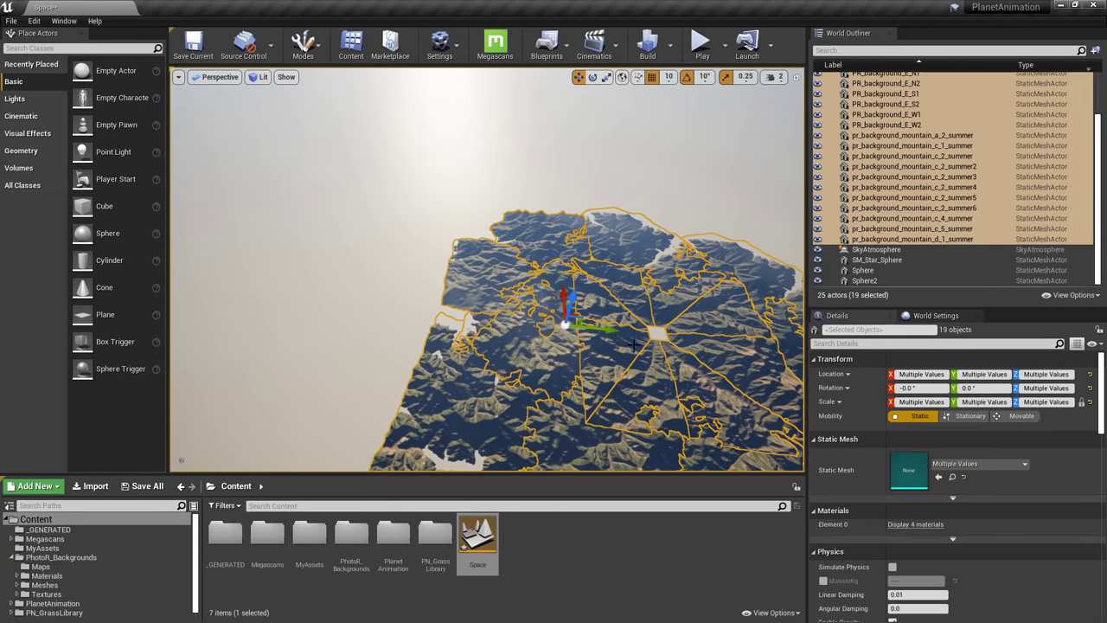
pyautogui.moveTo(490, 318); pyautogui.dragTo(339, 301)
pyautogui.moveTo(339, 301); pyautogui.dragTo(260, 299, button='right')
pyautogui.keyDown('alt'); pyautogui.moveTo(393, 322); pyautogui.dragTo(426, 218); pyautogui.keyUp('alt')
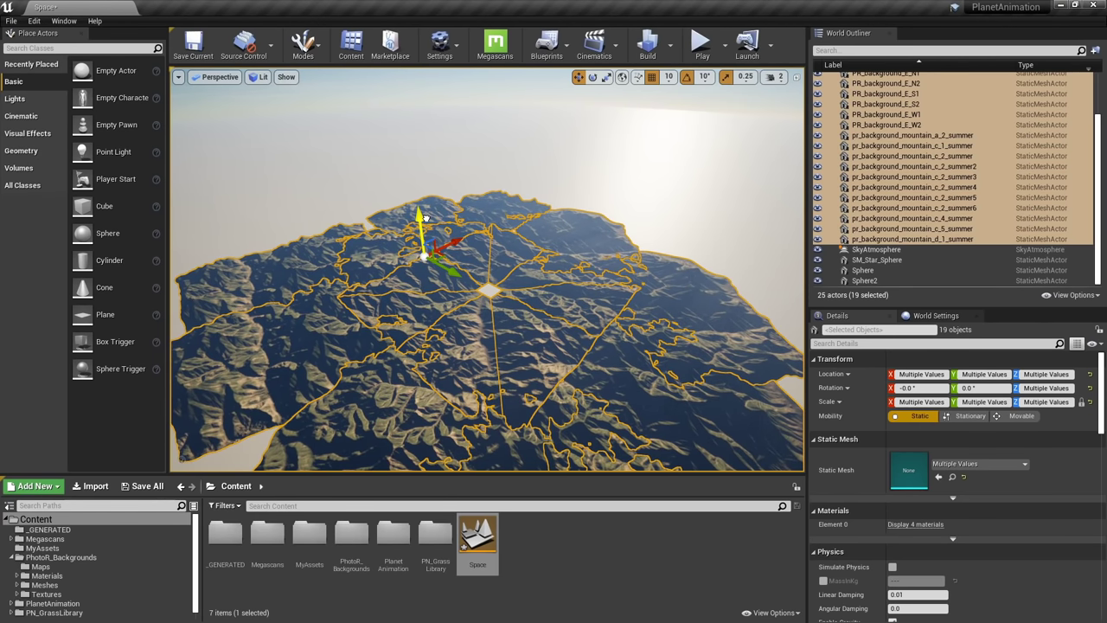
# Inspect the assembled mountain landscape up close, and pull back to view the planet from space
pyautogui.press('w')
pyautogui.moveTo(482, 241); pyautogui.dragTo(484, 251, button='right')
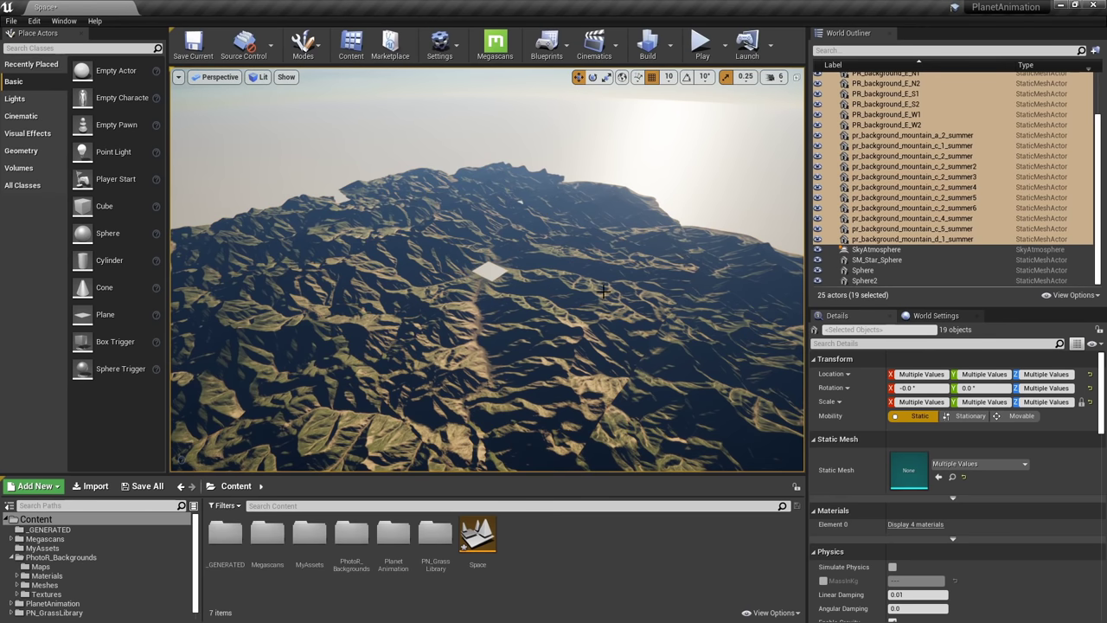
pyautogui.press('s')
pyautogui.moveTo(603, 292)
pyautogui.mouseDown(button='right')
pyautogui.moveTo(603, 337)
pyautogui.moveTo(583, 306)
pyautogui.moveTo(586, 271)
pyautogui.moveTo(593, 295)
pyautogui.moveTo(616, 301)
pyautogui.moveTo(605, 299)
pyautogui.mouseUp(button='right')
pyautogui.moveTo(475, 265); pyautogui.dragTo(701, 329, button='right')
pyautogui.moveTo(561, 183)
pyautogui.mouseDown(button='right')
pyautogui.moveTo(575, 169)
pyautogui.moveTo(599, 208)
pyautogui.moveTo(519, 129)
pyautogui.moveTo(501, 178)
pyautogui.moveTo(562, 177)
pyautogui.mouseUp(button='right')
pyautogui.moveTo(558, 216); pyautogui.dragTo(524, 314, button='right')
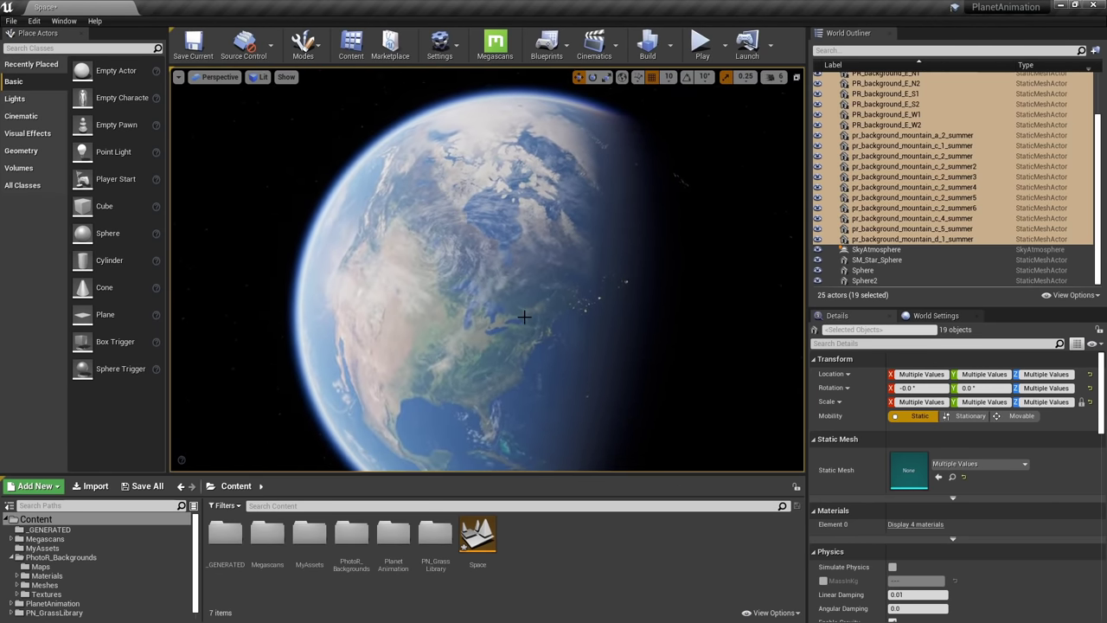
# Select the Earth sphere and rotate it to about 39° on X and -11° on Z
pyautogui.click(521, 358)
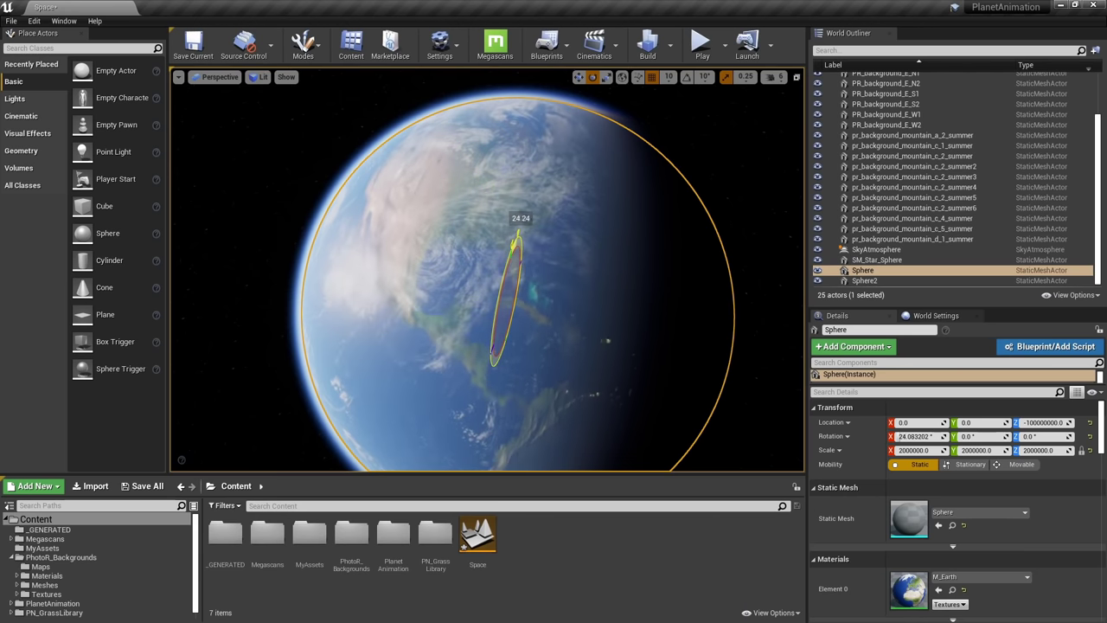
pyautogui.moveTo(516, 242); pyautogui.dragTo(517, 241)
pyautogui.moveTo(517, 241); pyautogui.dragTo(543, 159, button='right')
pyautogui.click(775, 77)
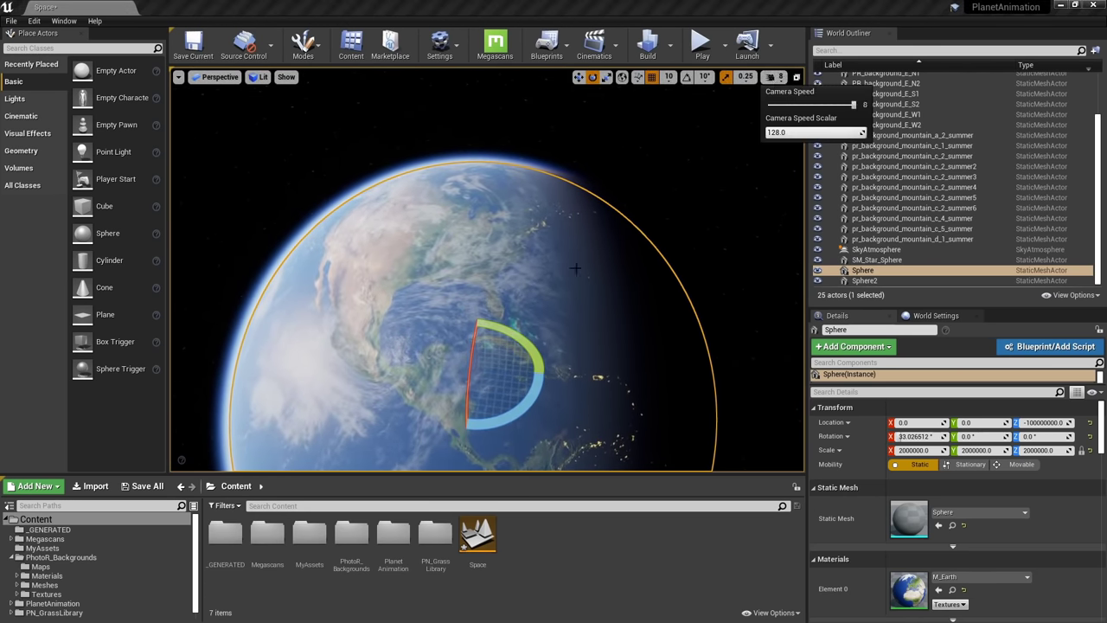
pyautogui.moveTo(575, 268); pyautogui.dragTo(495, 322, button='right')
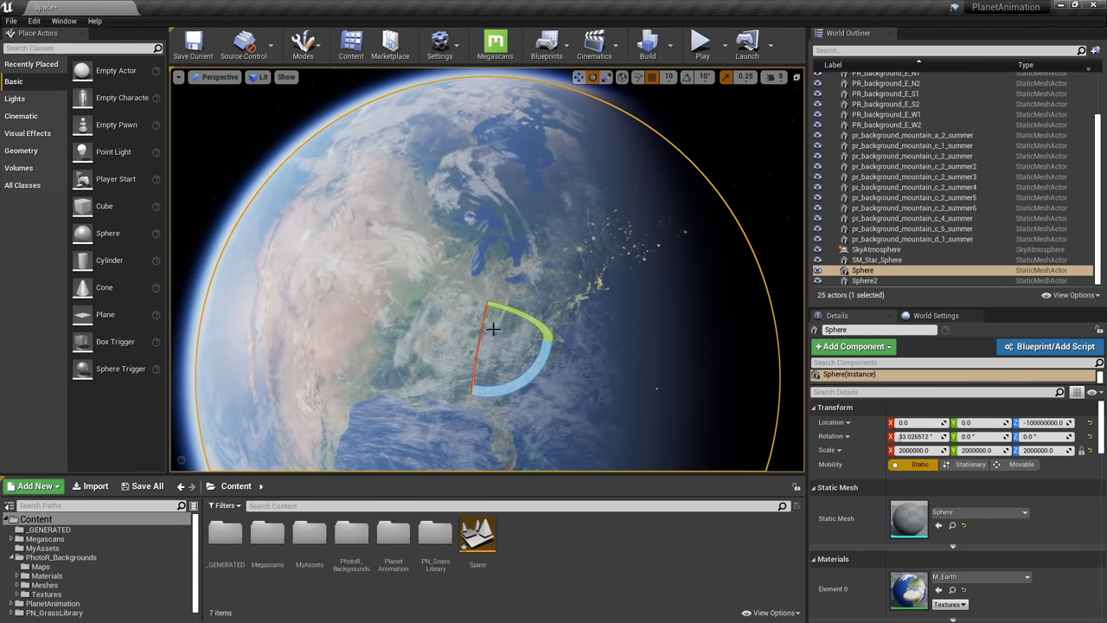
pyautogui.moveTo(489, 292); pyautogui.dragTo(490, 288)
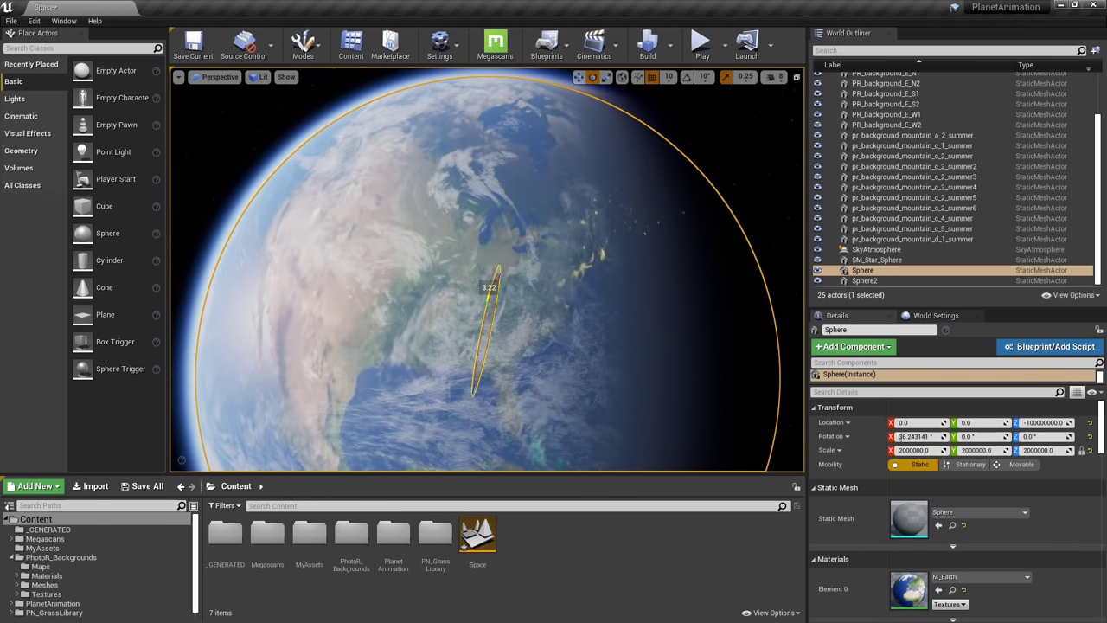
pyautogui.moveTo(519, 391); pyautogui.dragTo(531, 389)
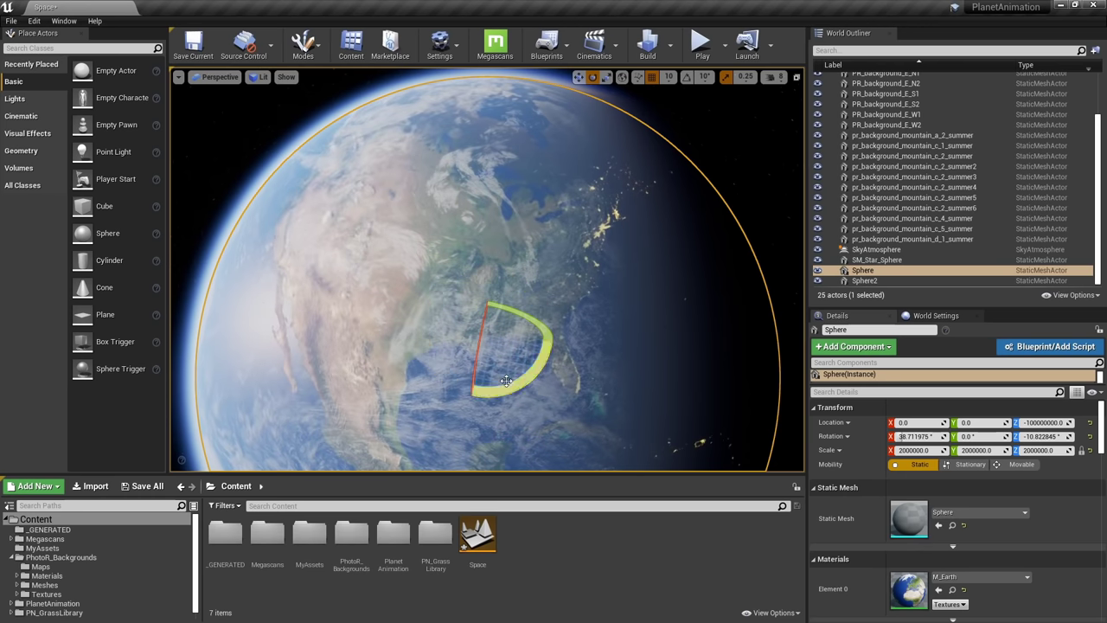
# Rotate the Earth sphere further to about 56° on X, 3° on Y and 9° on Z
pyautogui.click(896, 198)
pyautogui.click(535, 276)
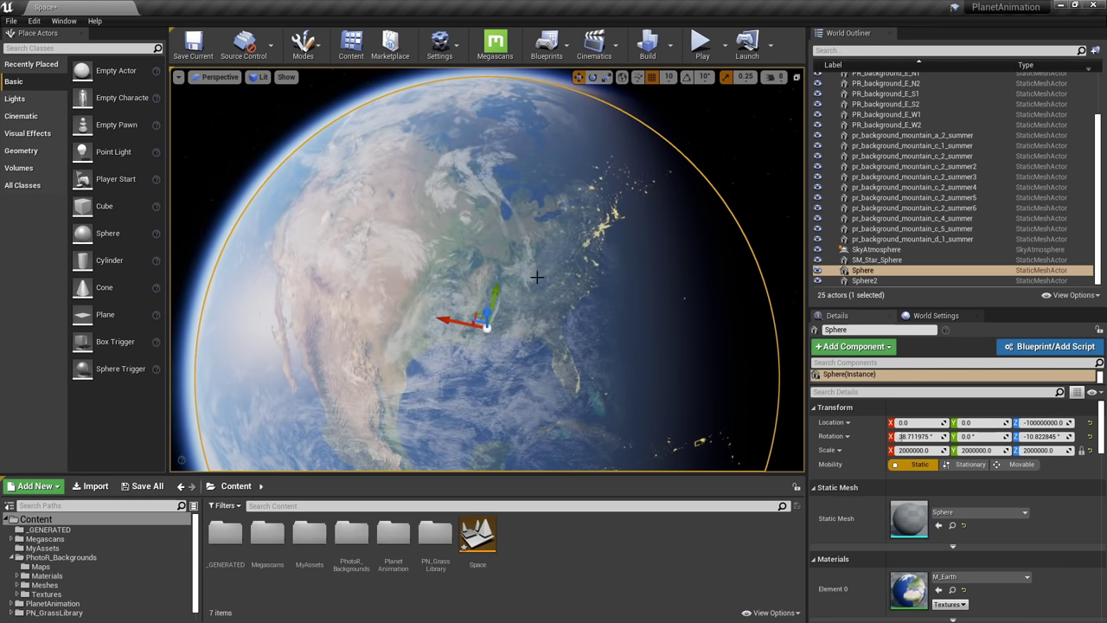
pyautogui.moveTo(535, 277); pyautogui.dragTo(525, 294, button='right')
pyautogui.press('e')
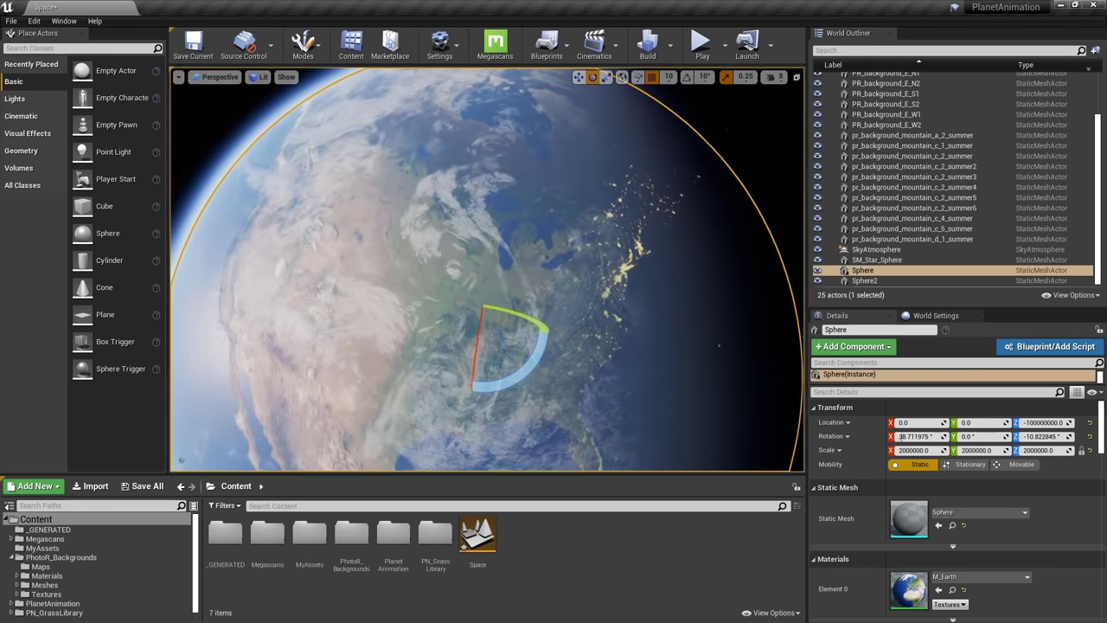
pyautogui.scroll(5, 489, 329)
pyautogui.moveTo(490, 336); pyautogui.dragTo(501, 251)
pyautogui.press('f')
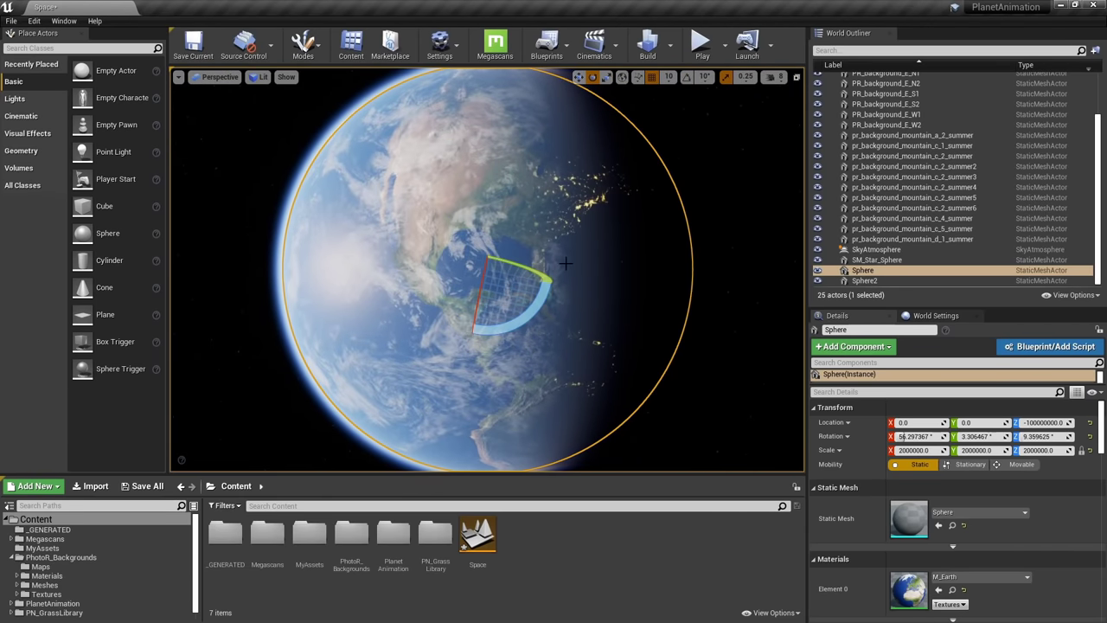
# Turn the Earth sphere from the Americas past Africa toward Europe
pyautogui.moveTo(533, 273); pyautogui.dragTo(476, 285)
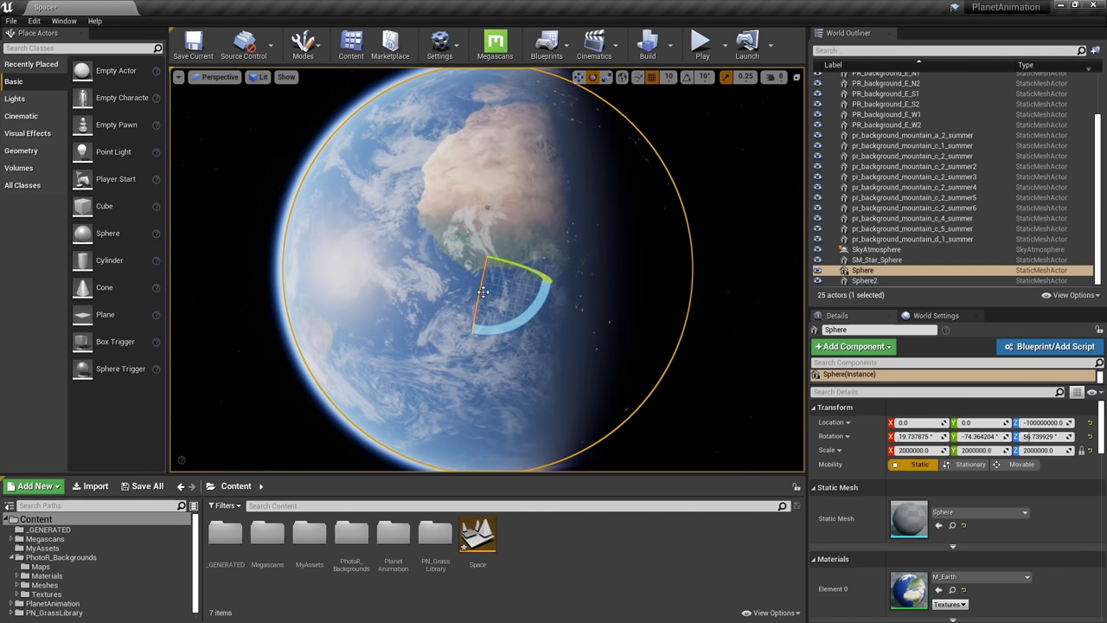
pyautogui.scroll(6, 524, 342)
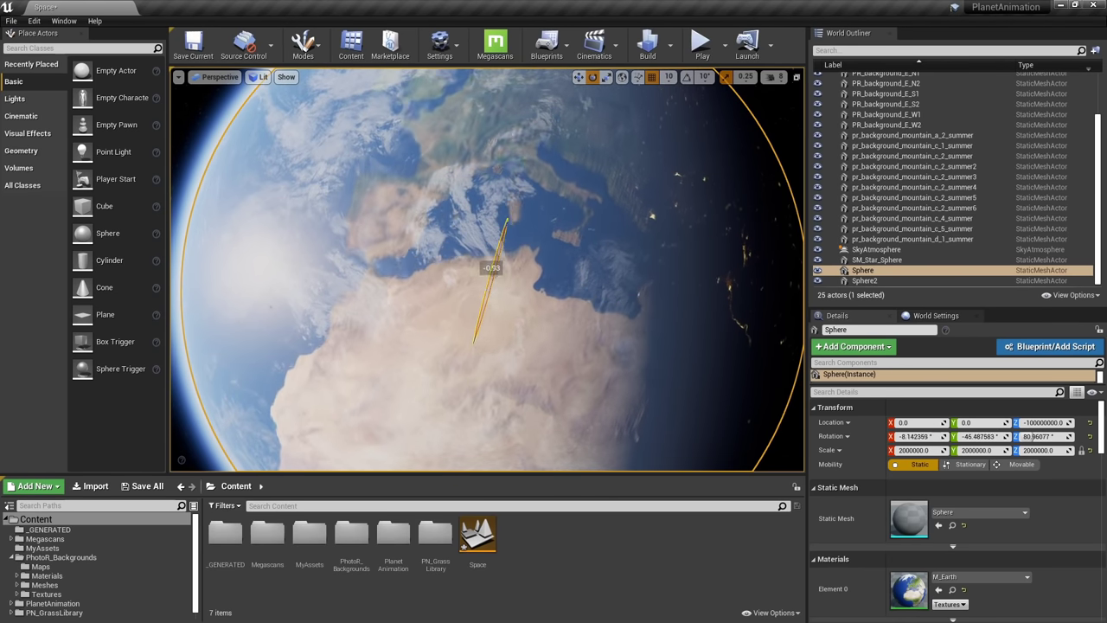
pyautogui.moveTo(491, 268); pyautogui.dragTo(487, 339)
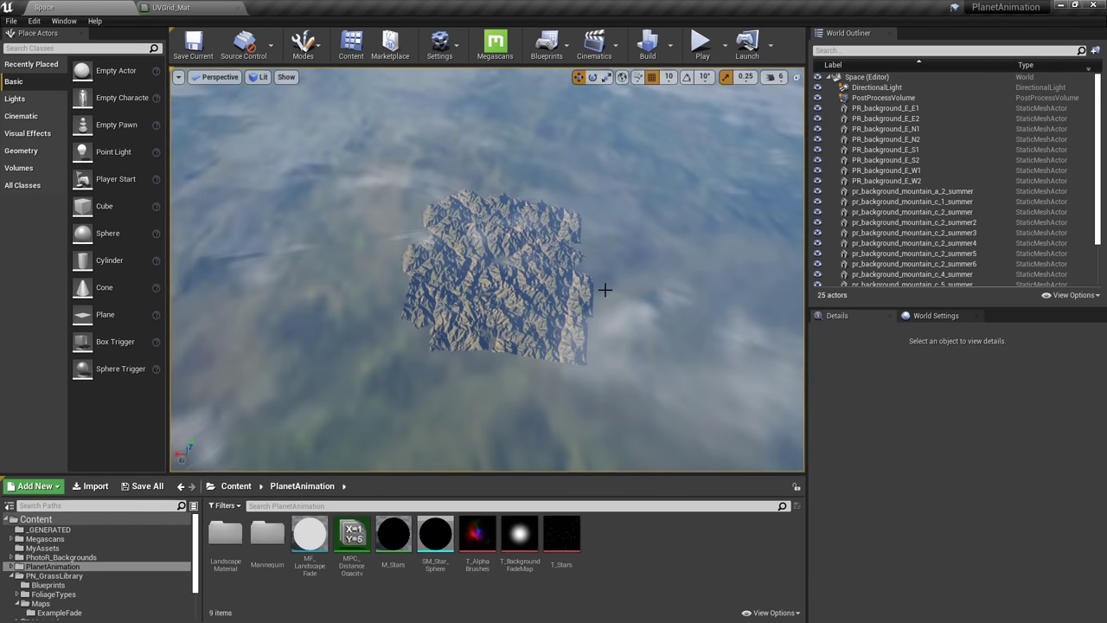
# Examine from above how the mountain landscape's edges meet the planet's surface
pyautogui.moveTo(487, 269); pyautogui.dragTo(488, 217, button='right')
pyautogui.moveTo(591, 304); pyautogui.dragTo(590, 301, button='right')
pyautogui.moveTo(547, 271); pyautogui.dragTo(567, 346, button='right')
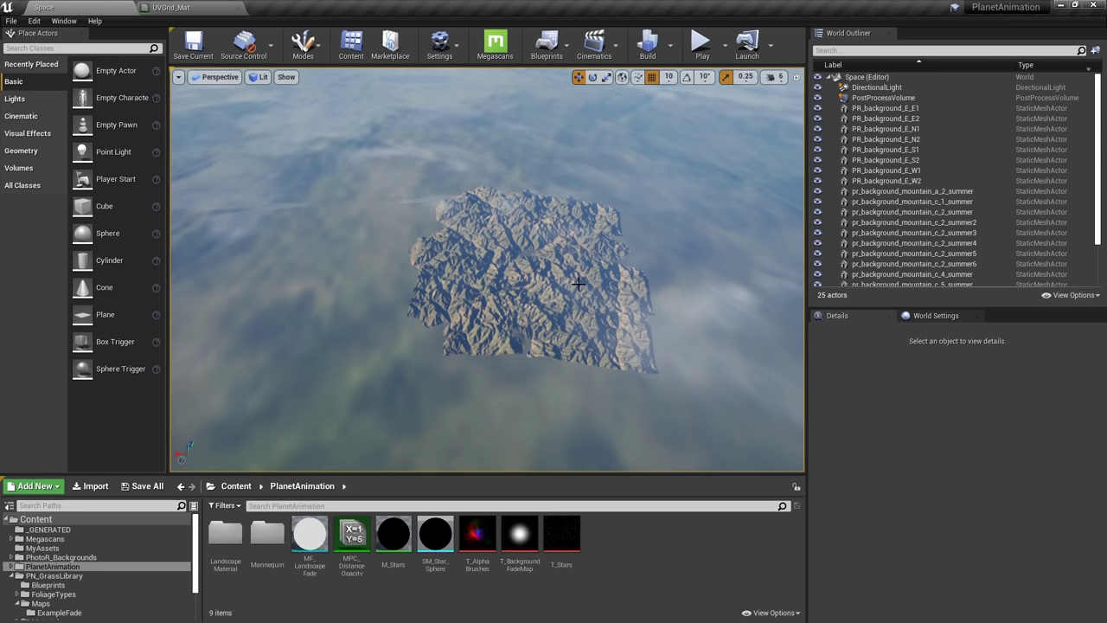
pyautogui.moveTo(560, 261); pyautogui.dragTo(600, 263, button='right')
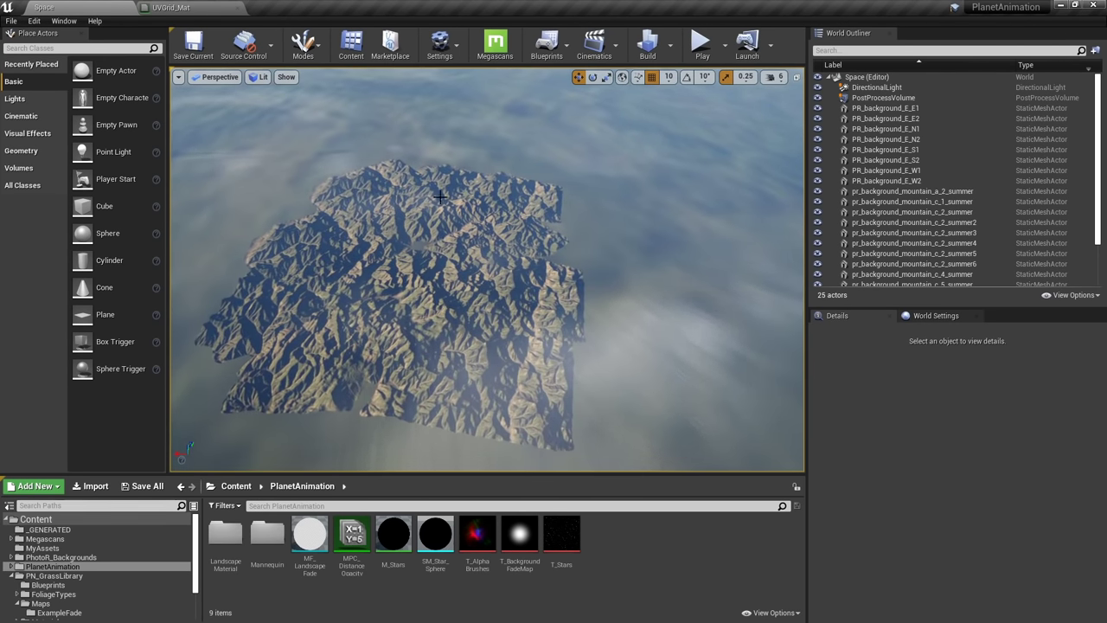
pyautogui.moveTo(489, 306); pyautogui.dragTo(514, 267, button='right')
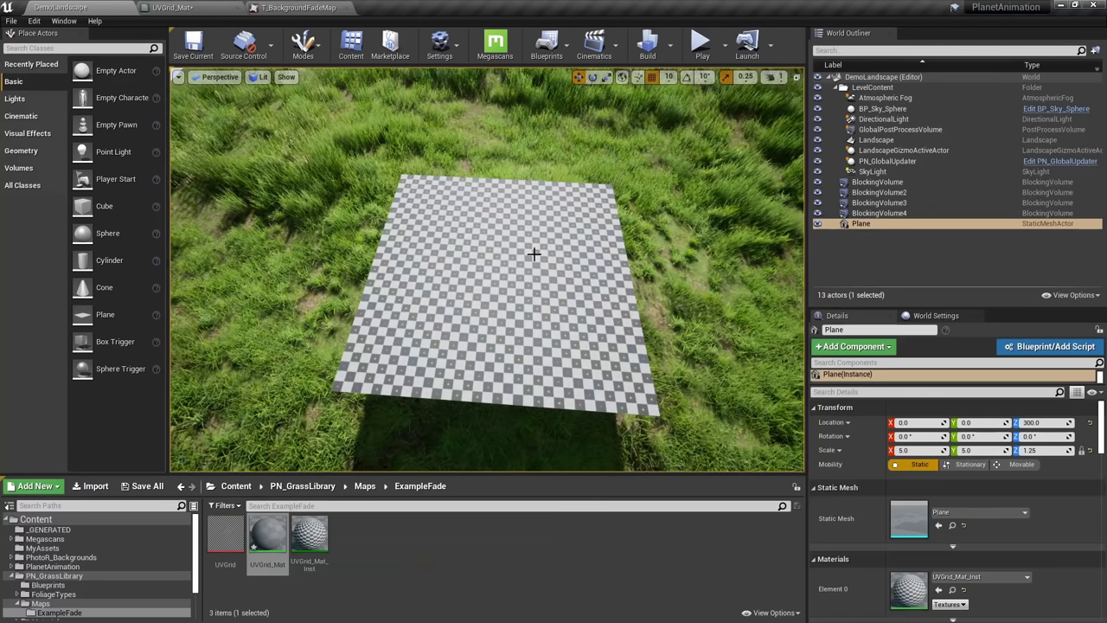
# Open the UVGrid_Mat material, connect the FadeTex RGB output to Opacity Mask and apply the change
pyautogui.moveTo(533, 253)
pyautogui.mouseDown(button='right')
pyautogui.moveTo(551, 263)
pyautogui.moveTo(544, 255)
pyautogui.mouseUp(button='right')
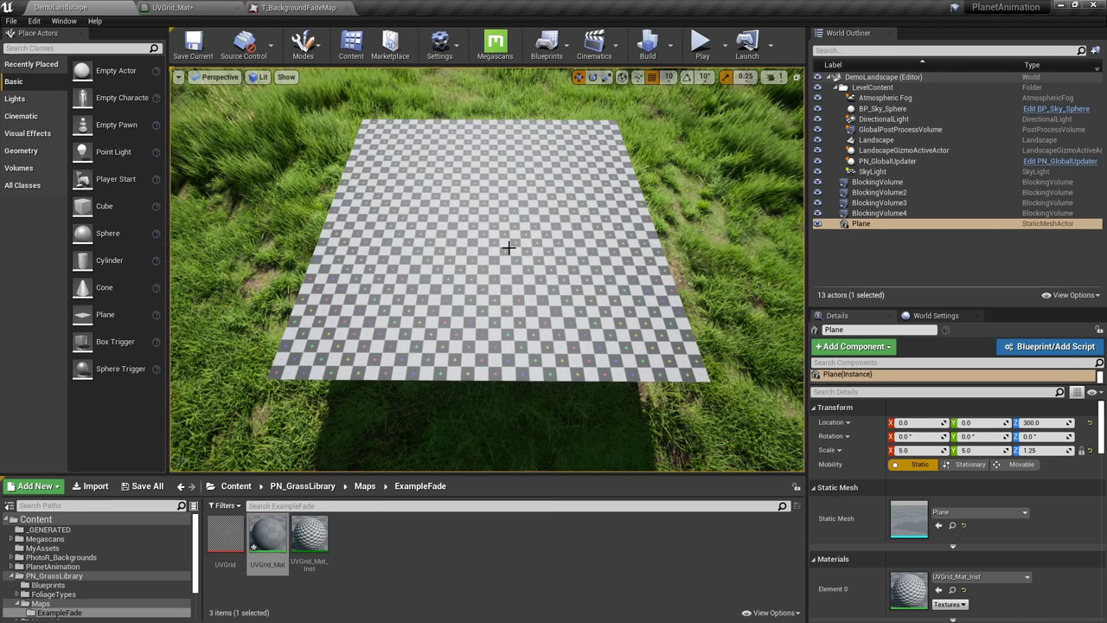
pyautogui.moveTo(521, 256); pyautogui.dragTo(486, 245, button='right')
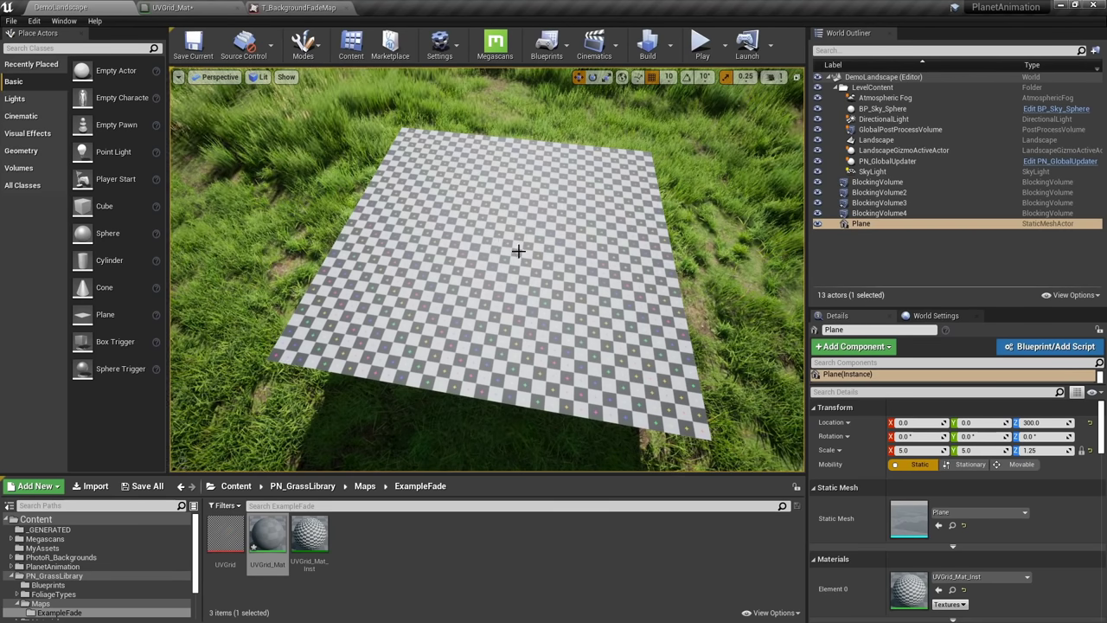
pyautogui.doubleClick(264, 537)
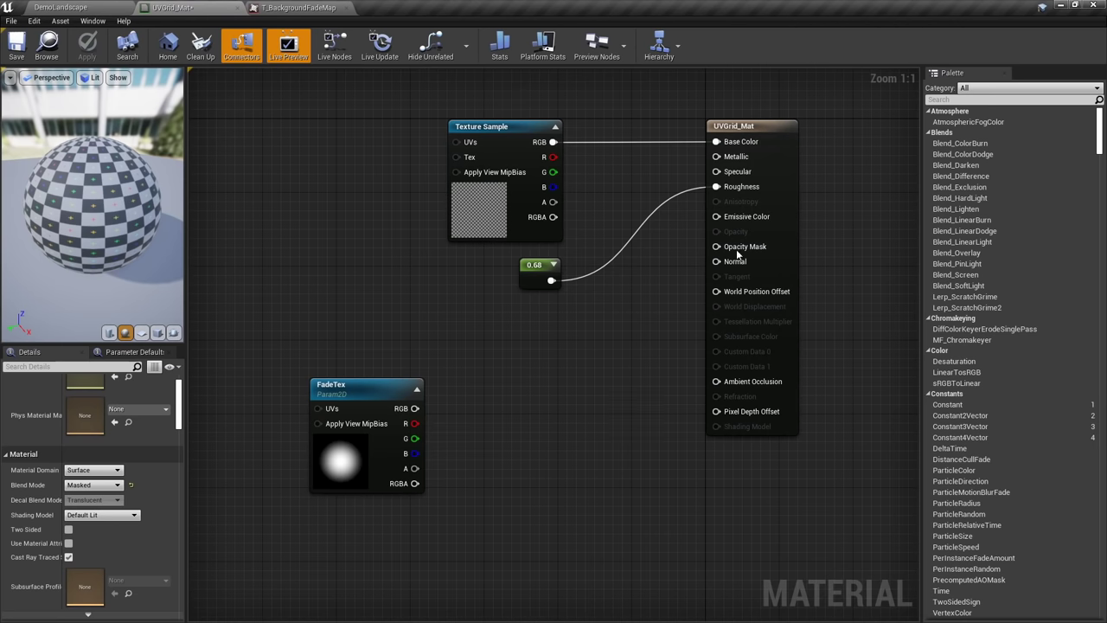
pyautogui.moveTo(735, 252); pyautogui.dragTo(731, 249)
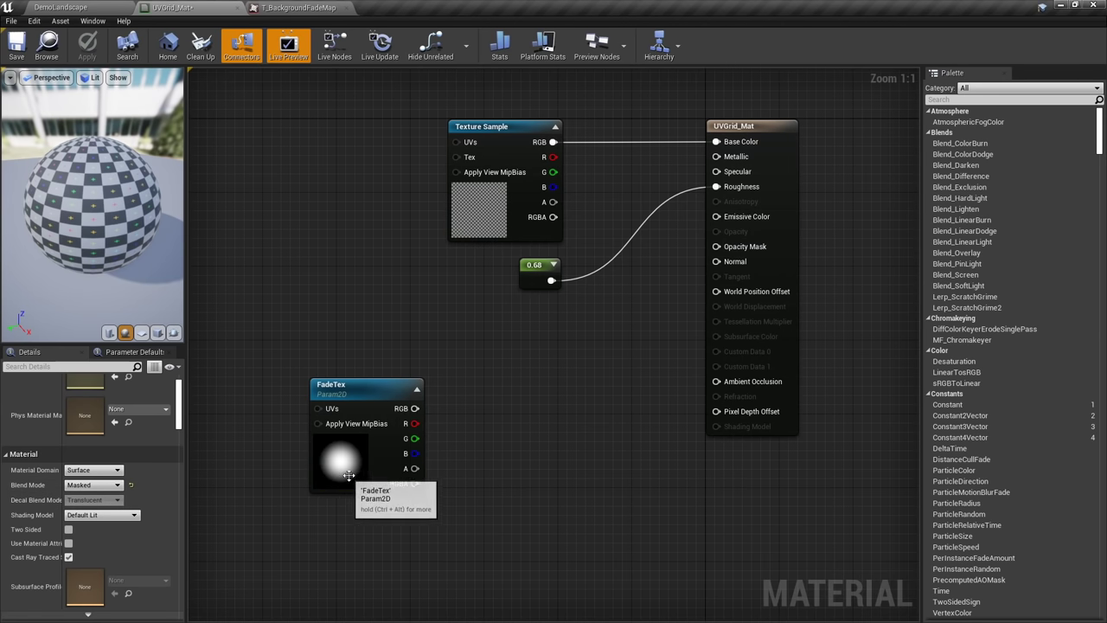
pyautogui.moveTo(385, 477); pyautogui.dragTo(411, 468)
pyautogui.moveTo(442, 399); pyautogui.dragTo(733, 248)
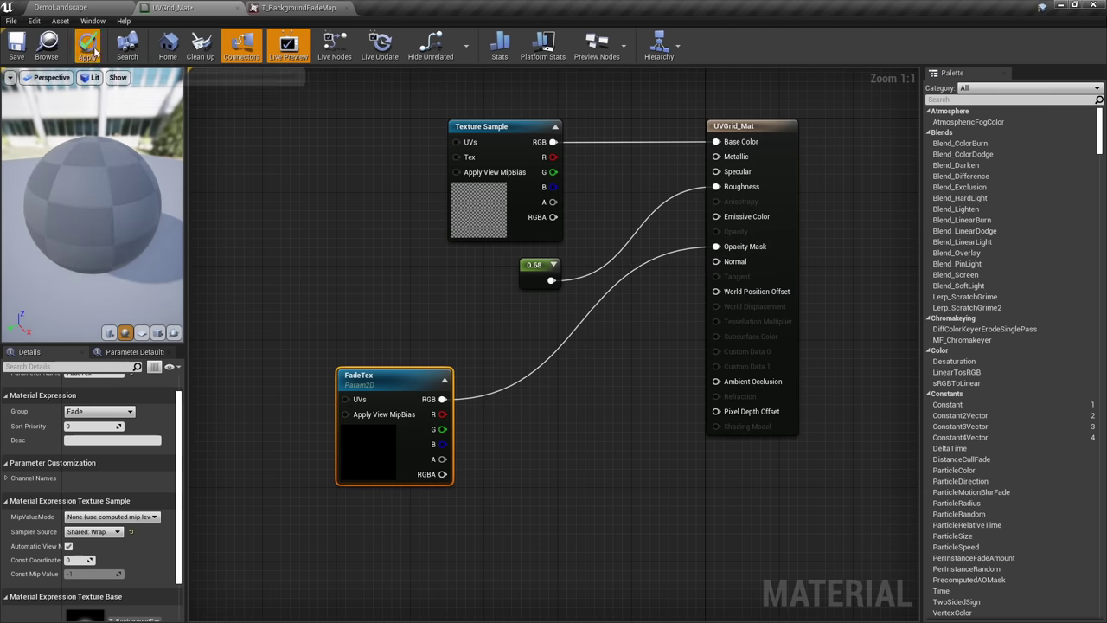
pyautogui.click(99, 52)
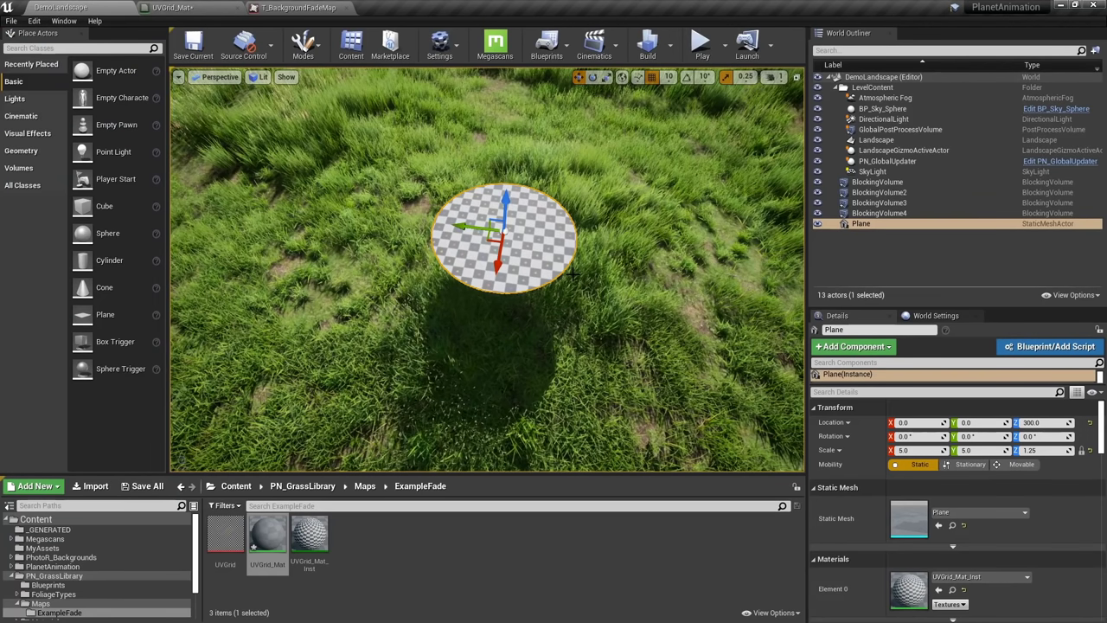
# Inspect the masked edge of the checkered plane in the DemoLandscape level from close up
pyautogui.moveTo(510, 387); pyautogui.dragTo(448, 386, button='right')
pyautogui.press('w')
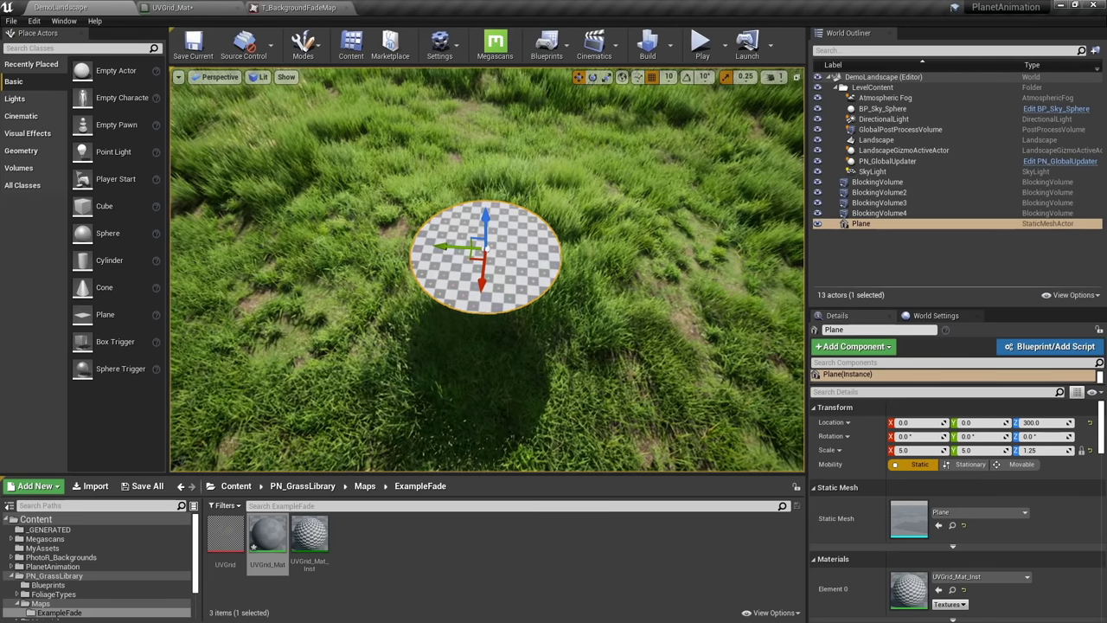
pyautogui.moveTo(548, 277); pyautogui.dragTo(549, 251)
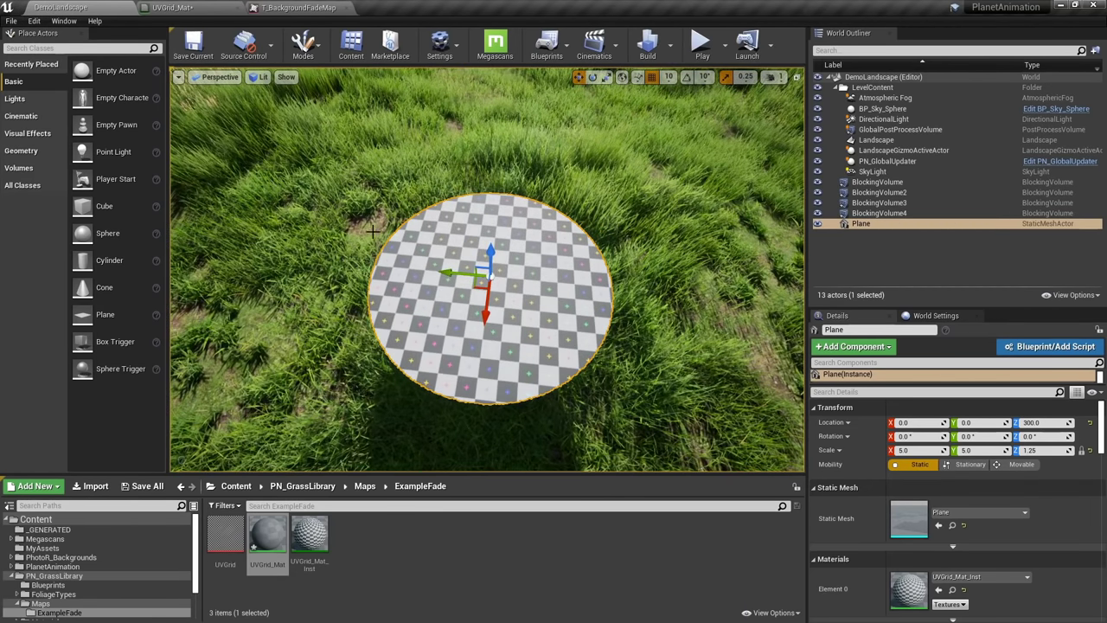
# View the checkered plane's circular cutout from close up and from farther away above the grass
pyautogui.moveTo(558, 408); pyautogui.dragTo(598, 418, button='right')
pyautogui.press('w')
pyautogui.press('g')
pyautogui.moveTo(532, 325); pyautogui.dragTo(584, 337, button='right')
pyautogui.press('w')
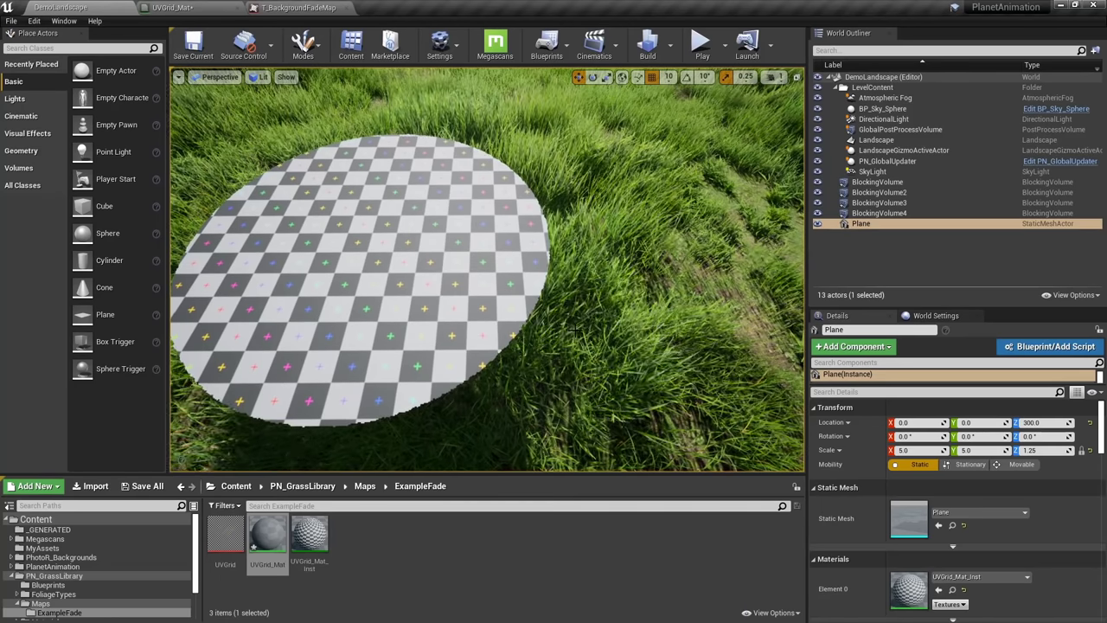
pyautogui.scroll(-5, 624, 357)
pyautogui.scroll(3, 623, 357)
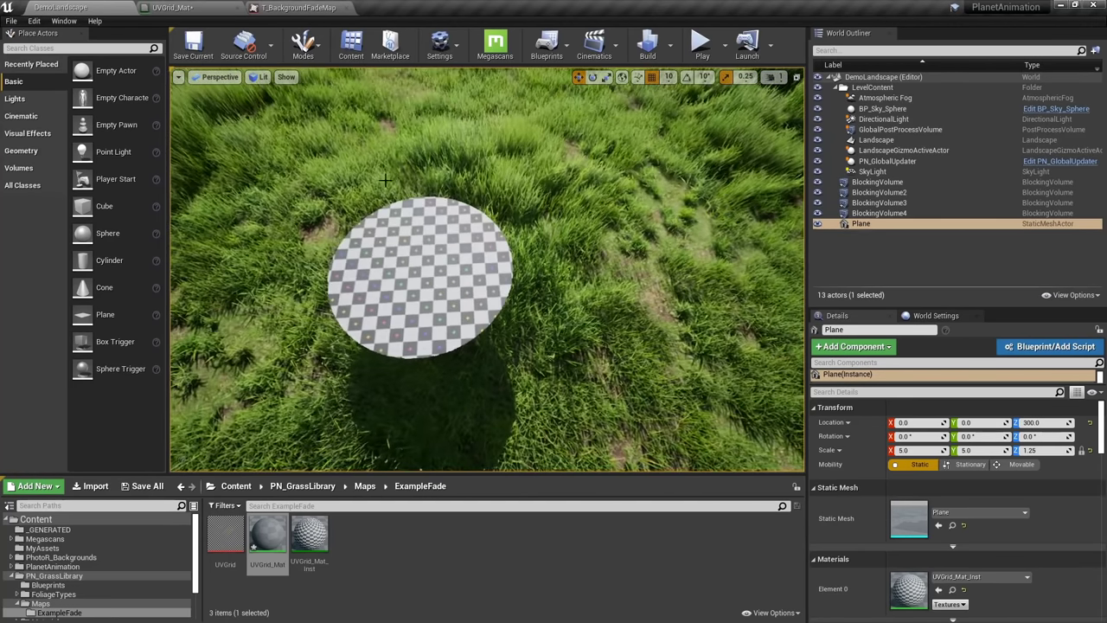
# Compare the T_BackgroundFadeMap gradient and the FadeTex node in UVGrid_Mat with the masked plane in the DemoLandscape level
pyautogui.click(299, 7)
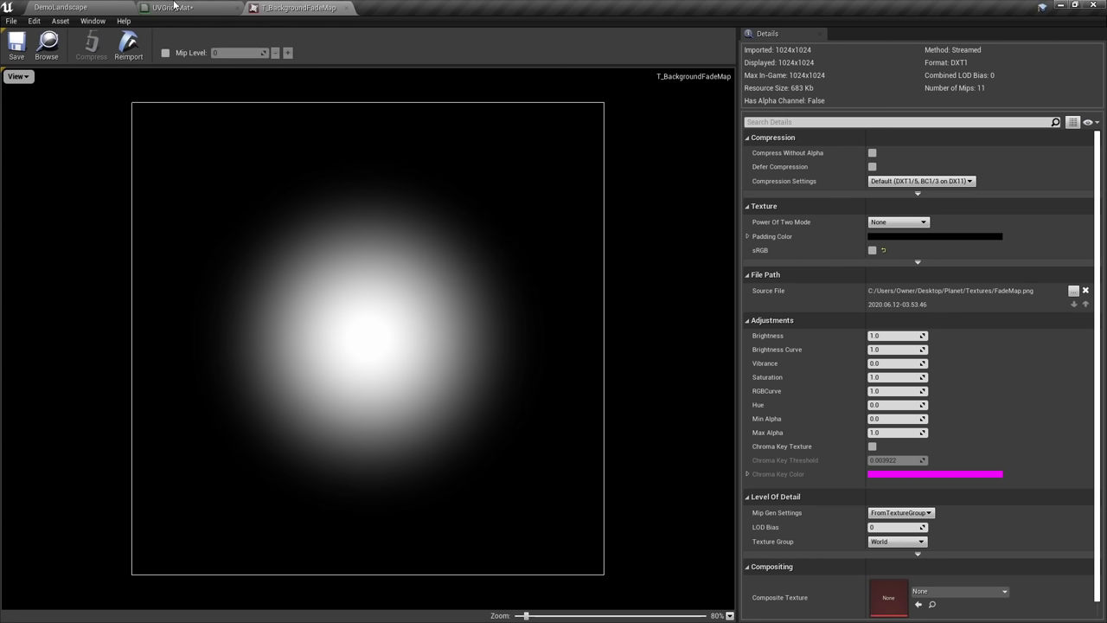
pyautogui.click(175, 7)
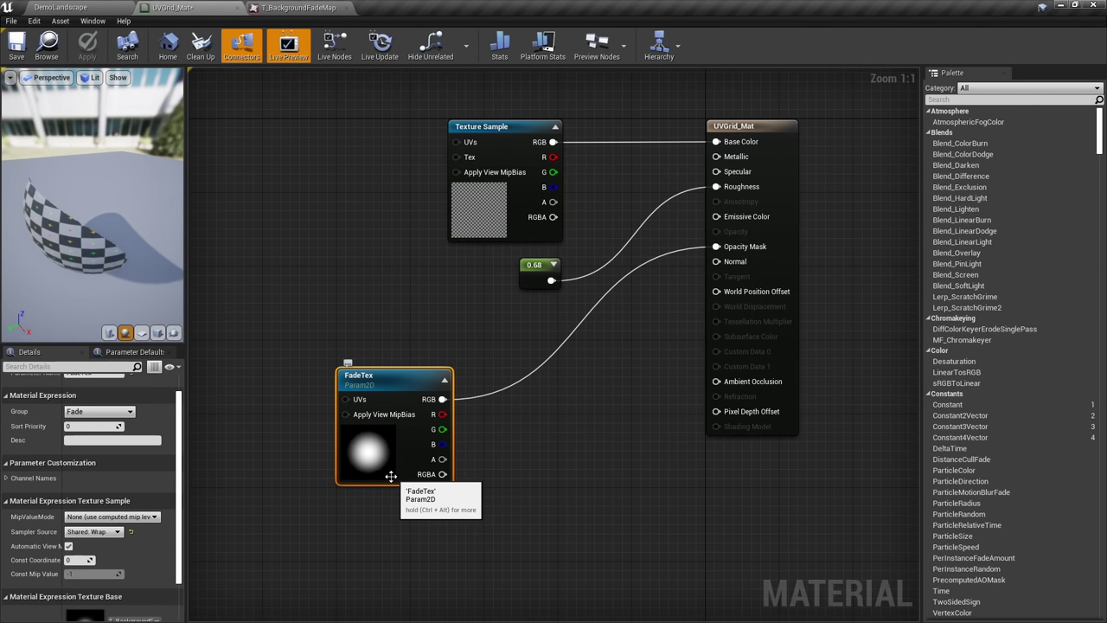
pyautogui.click(272, 288)
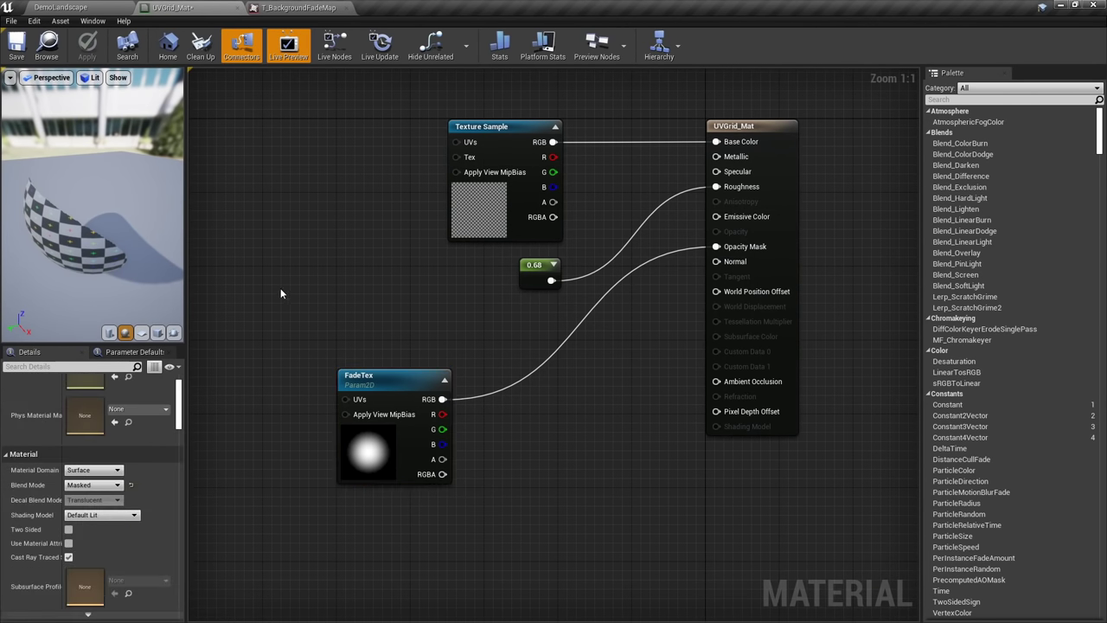
pyautogui.scroll(2, 109, 554)
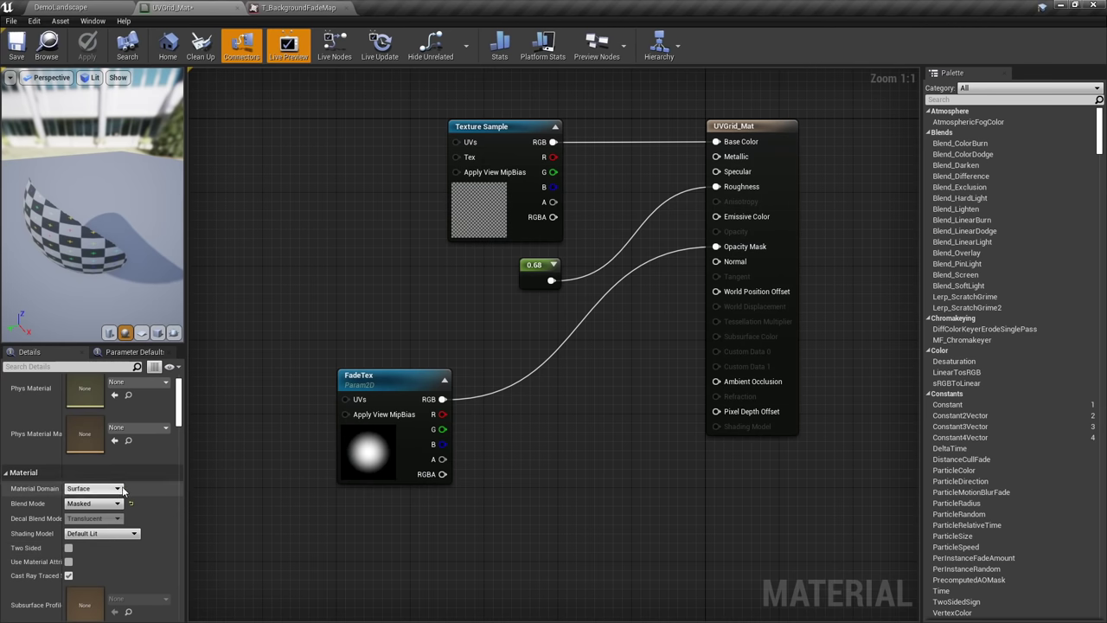
pyautogui.click(386, 437)
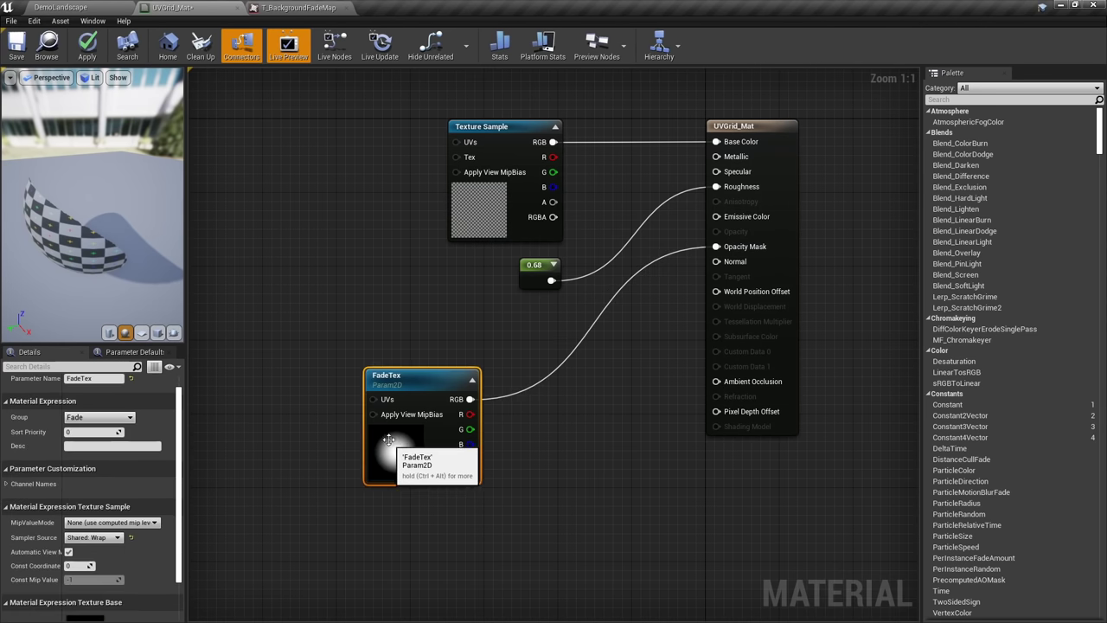
pyautogui.click(67, 8)
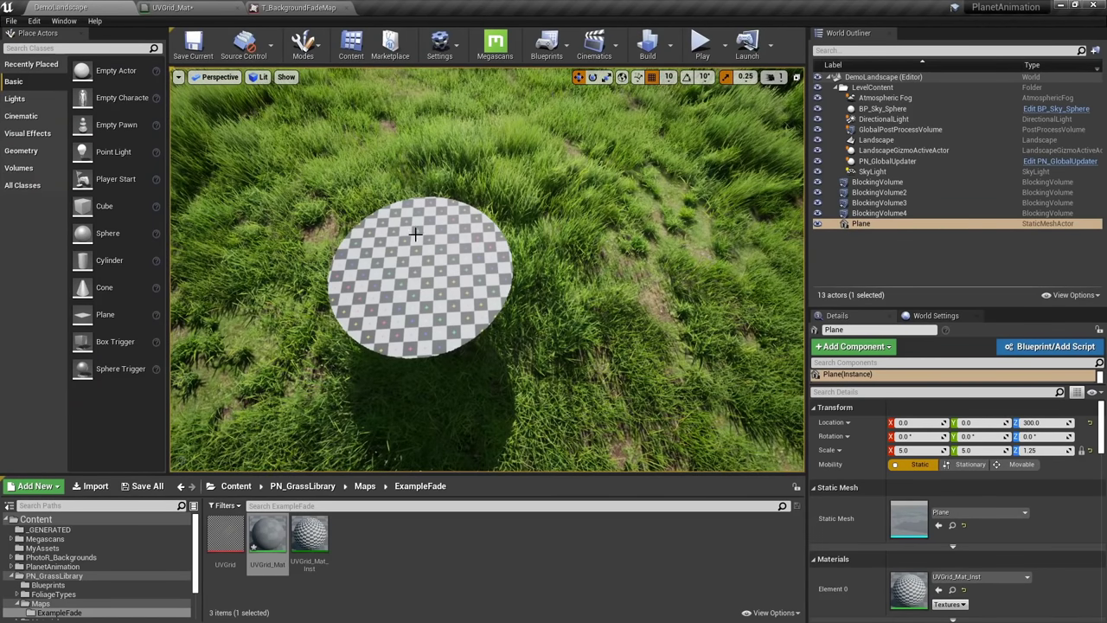
pyautogui.moveTo(527, 304); pyautogui.dragTo(486, 282, button='right')
pyautogui.press('g')
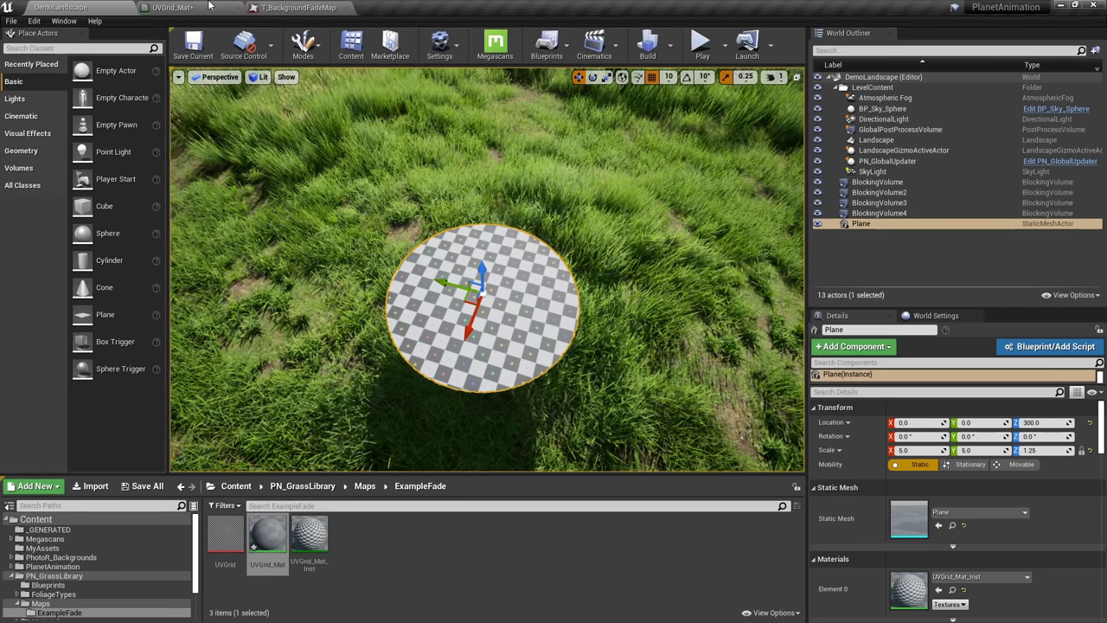
# In UVGrid_Mat, add a DitherTemporalAA node, connect FadeTex RGB to its Alpha Threshold and its Result to Opacity Mask, and apply the change
pyautogui.click(171, 7)
pyautogui.rightClick(511, 392)
pyautogui.write('temporal')
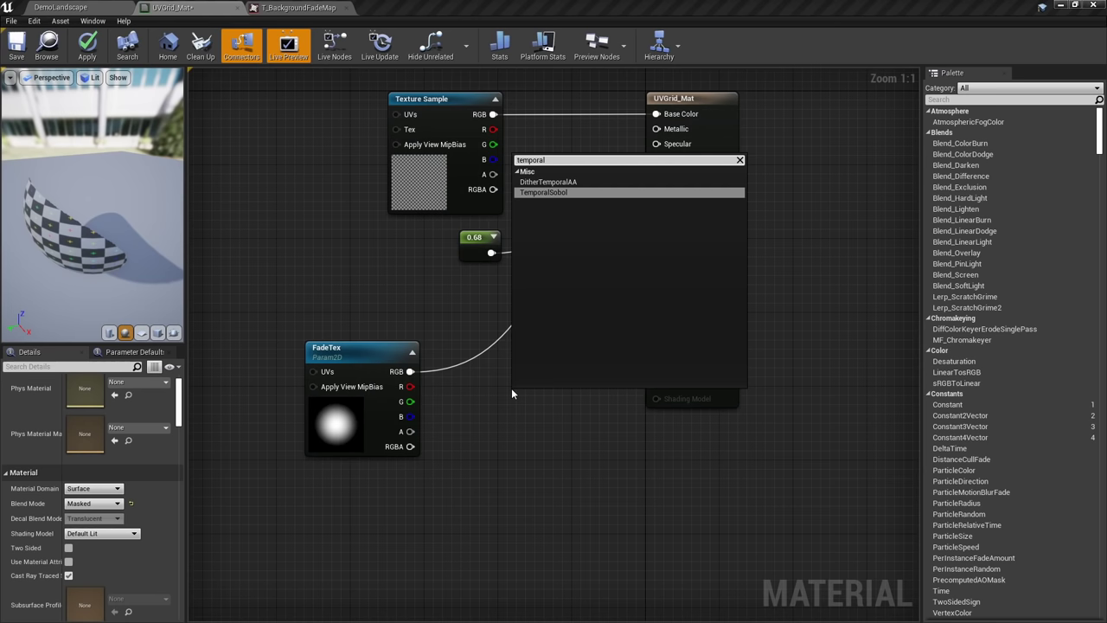
pyautogui.press('Up')
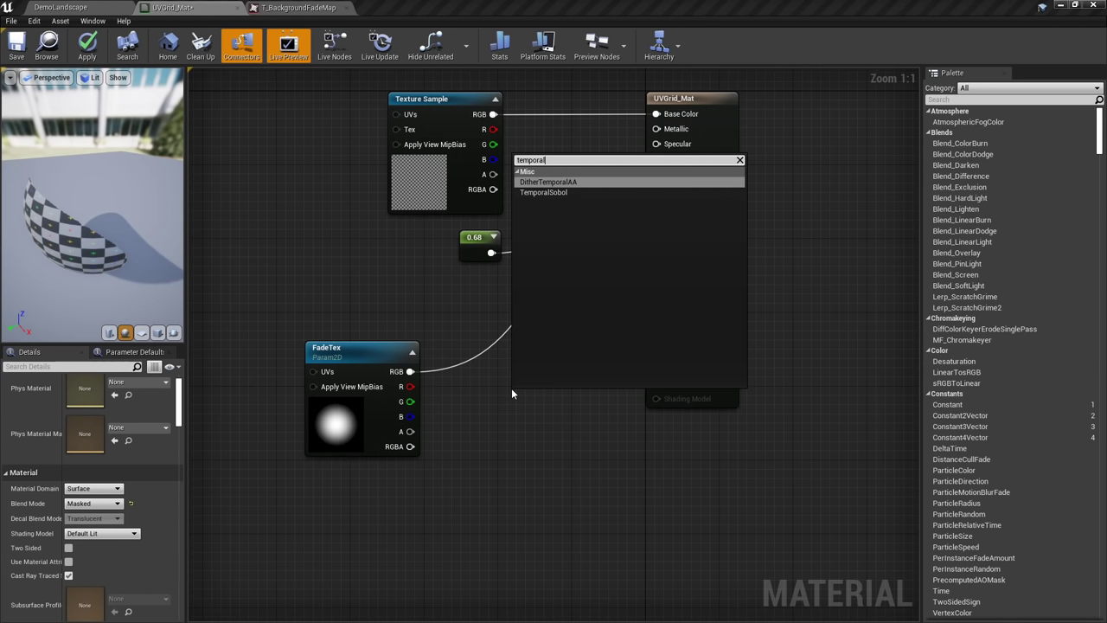
pyautogui.press('Return')
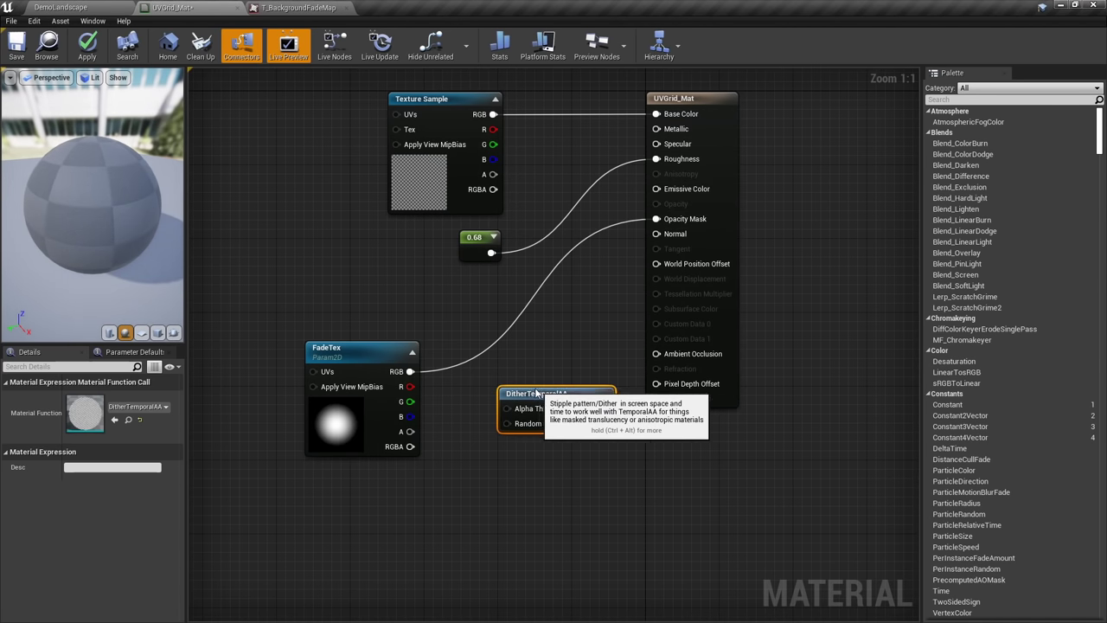
pyautogui.moveTo(546, 403); pyautogui.dragTo(505, 402)
pyautogui.moveTo(410, 371); pyautogui.dragTo(479, 408)
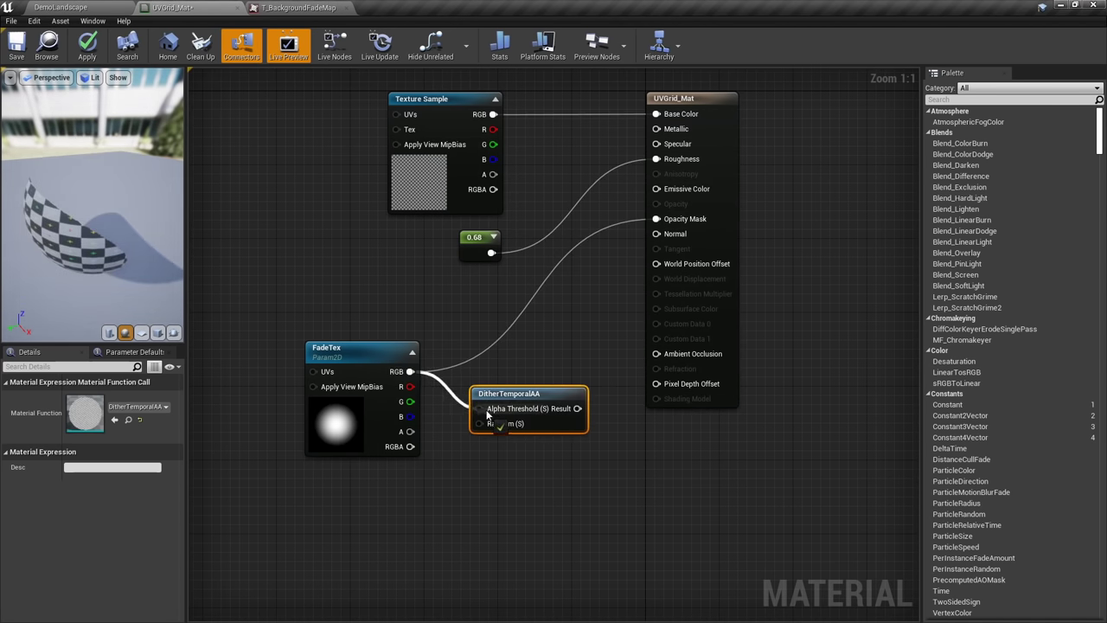
pyautogui.moveTo(577, 408); pyautogui.dragTo(668, 217)
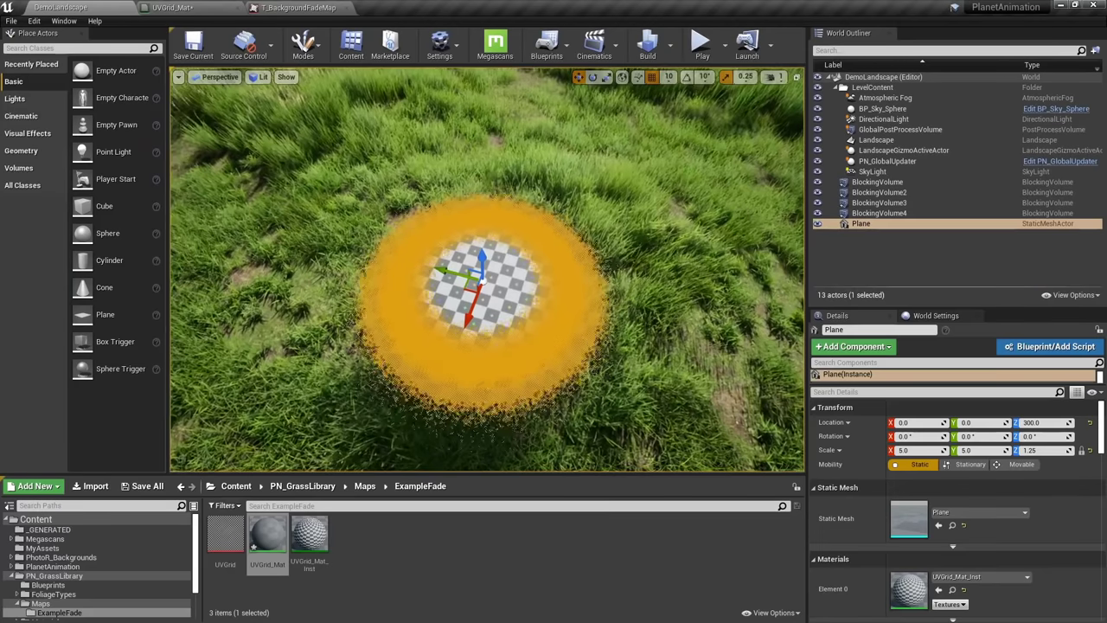
# Examine the dithered fade around the checkered plane in the level, both close to its edge and as a whole
pyautogui.moveTo(481, 270)
pyautogui.mouseDown(button='right')
pyautogui.moveTo(494, 286)
pyautogui.moveTo(519, 272)
pyautogui.moveTo(482, 270)
pyautogui.mouseUp(button='right')
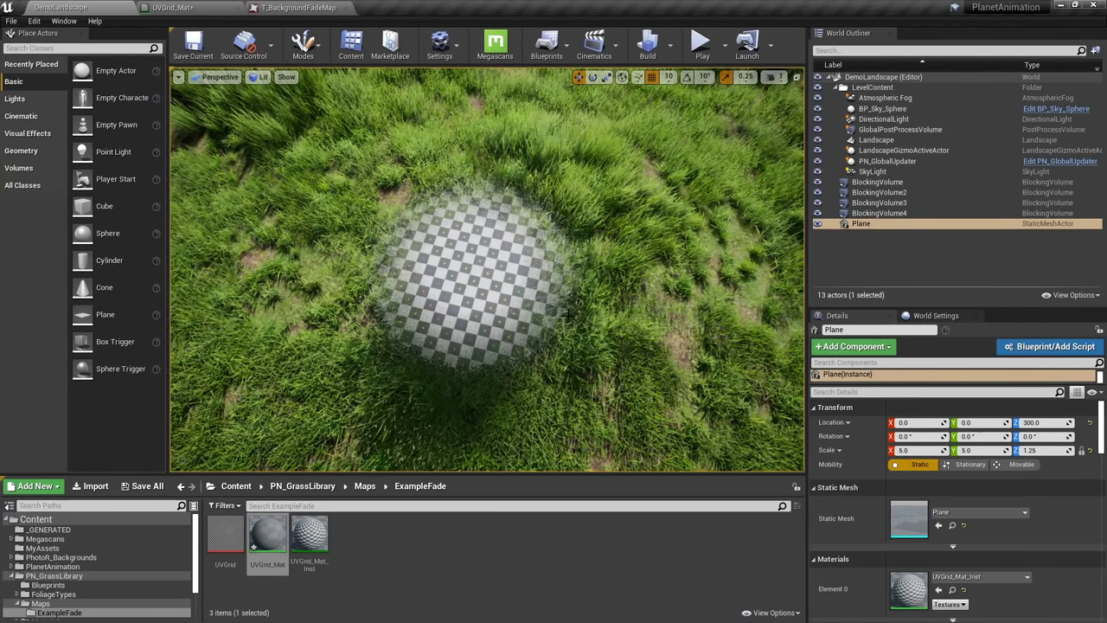
pyautogui.moveTo(583, 342); pyautogui.dragTo(583, 342, button='right')
pyautogui.moveTo(531, 306); pyautogui.dragTo(531, 306, button='right')
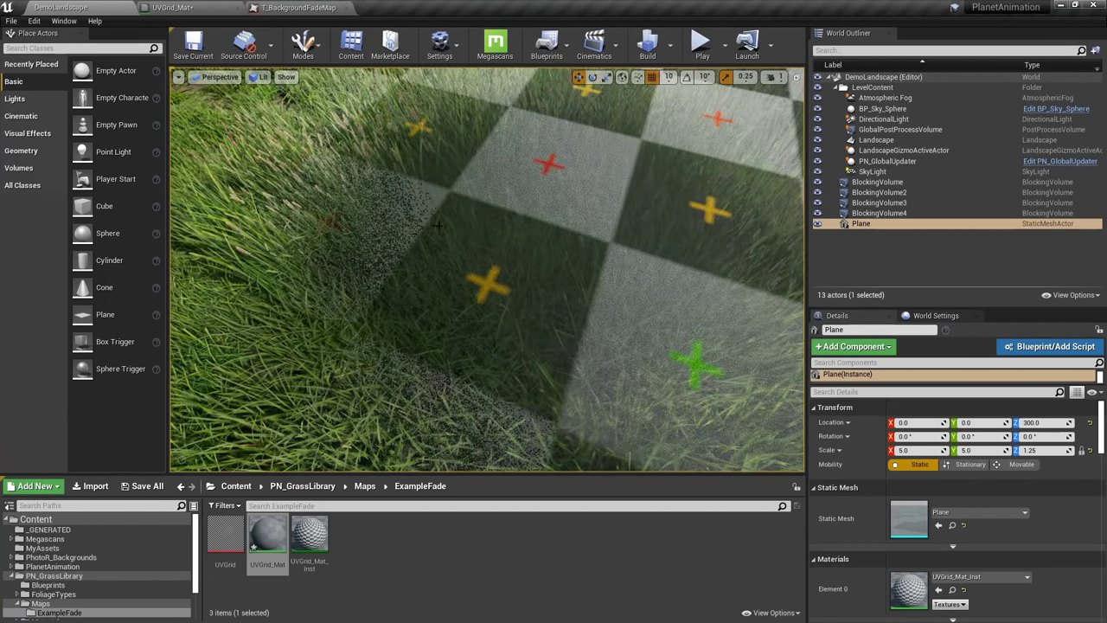
pyautogui.moveTo(401, 199); pyautogui.dragTo(407, 204, button='right')
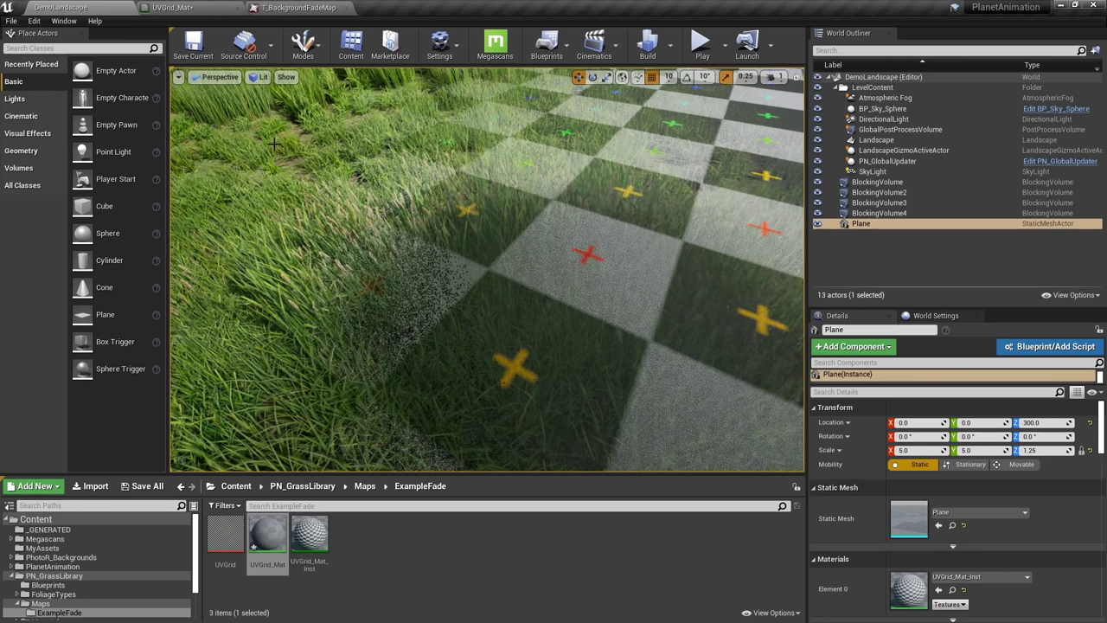
pyautogui.press('f')
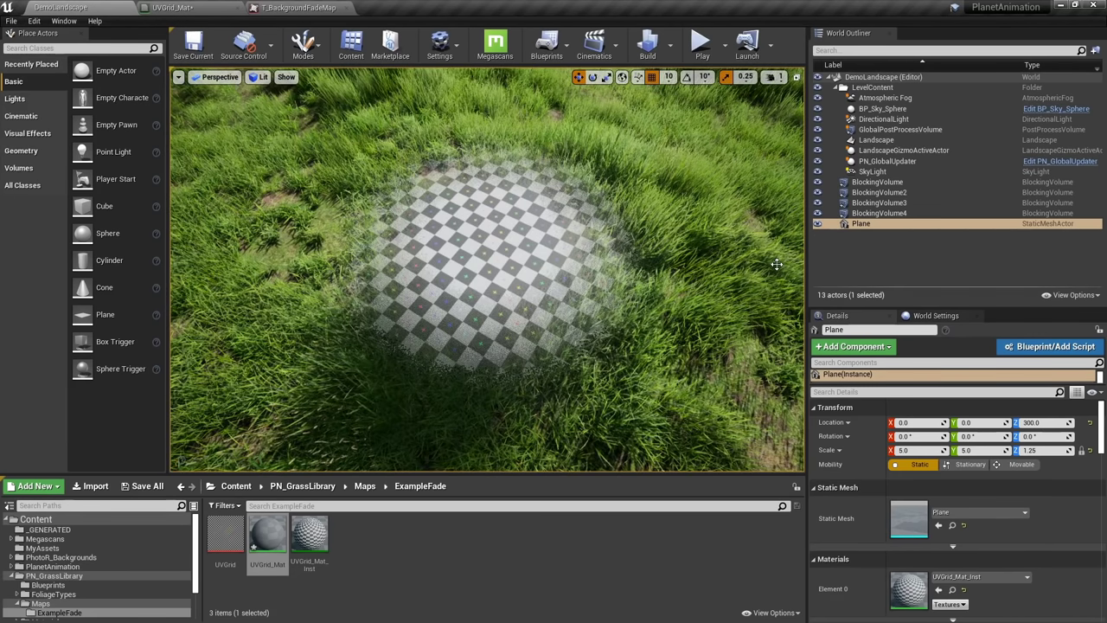
pyautogui.press('g')
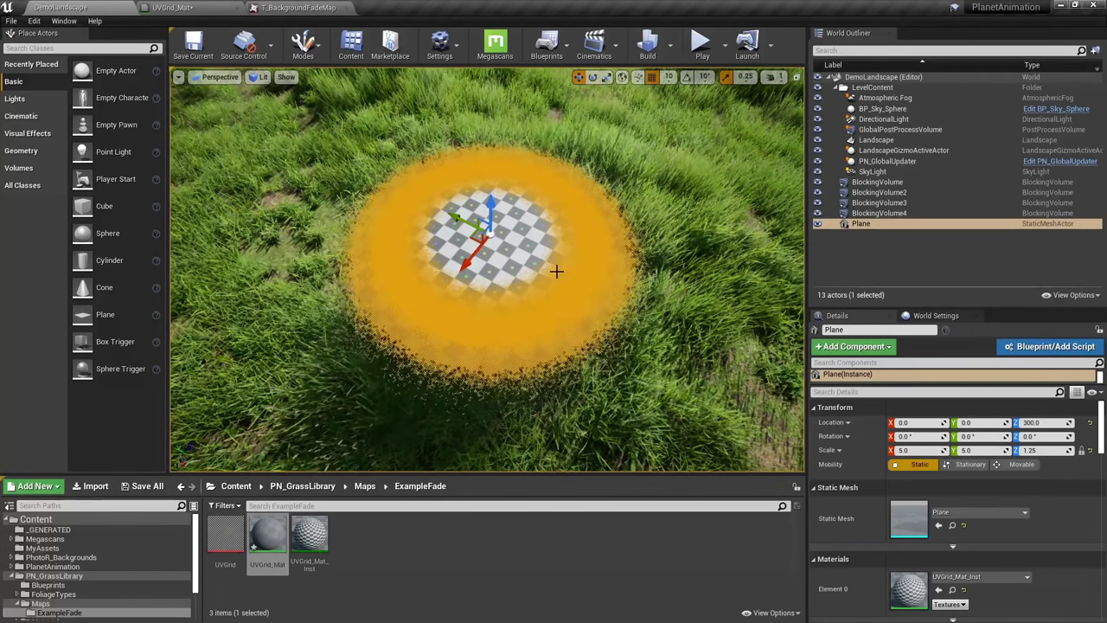
pyautogui.press('g')
pyautogui.press('g')
# Duplicate the checkered plane beside the original at X -190, Y -160, and select each plane in turn to compare them
pyautogui.moveTo(485, 269)
pyautogui.mouseDown(button='right')
pyautogui.moveTo(484, 311)
pyautogui.moveTo(484, 270)
pyautogui.mouseUp(button='right')
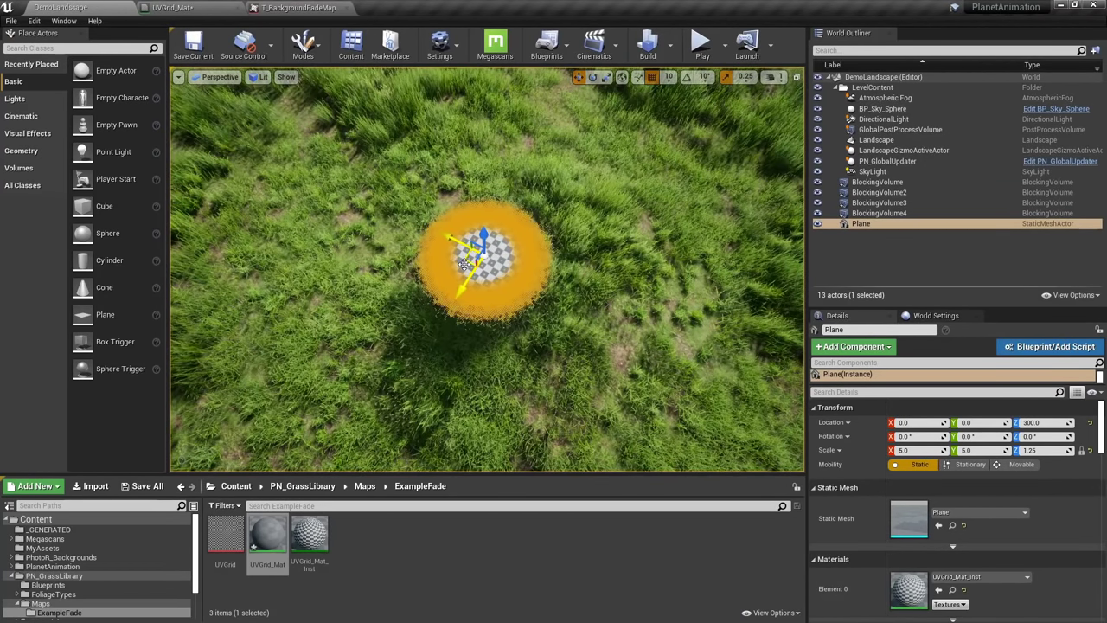
pyautogui.keyDown('alt'); pyautogui.moveTo(465, 264); pyautogui.dragTo(575, 239); pyautogui.keyUp('alt')
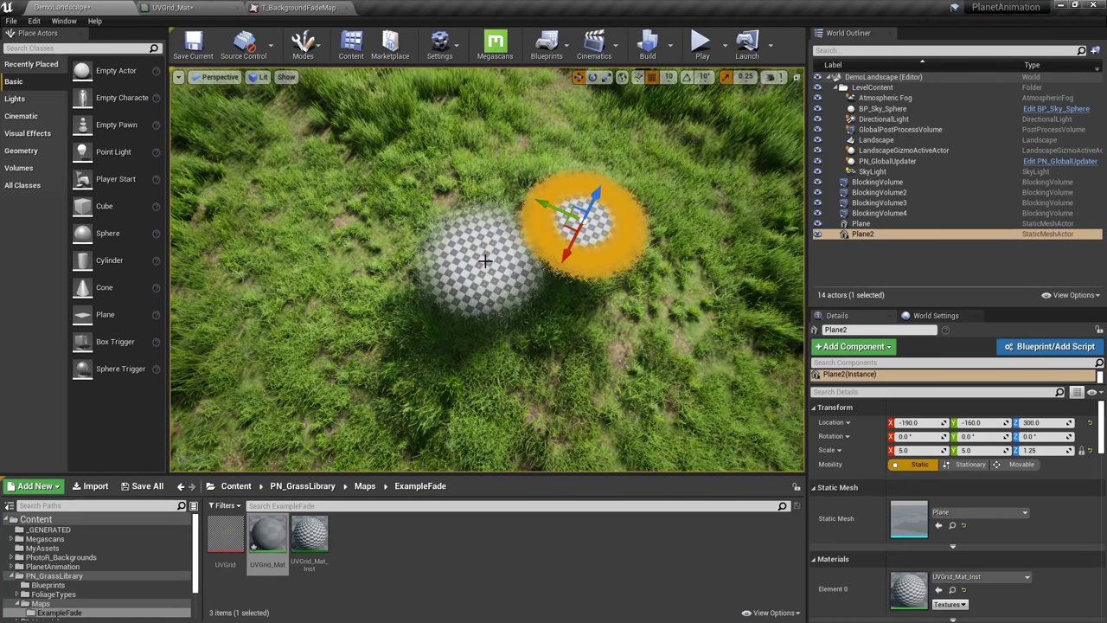
pyautogui.click(485, 261)
pyautogui.press('f')
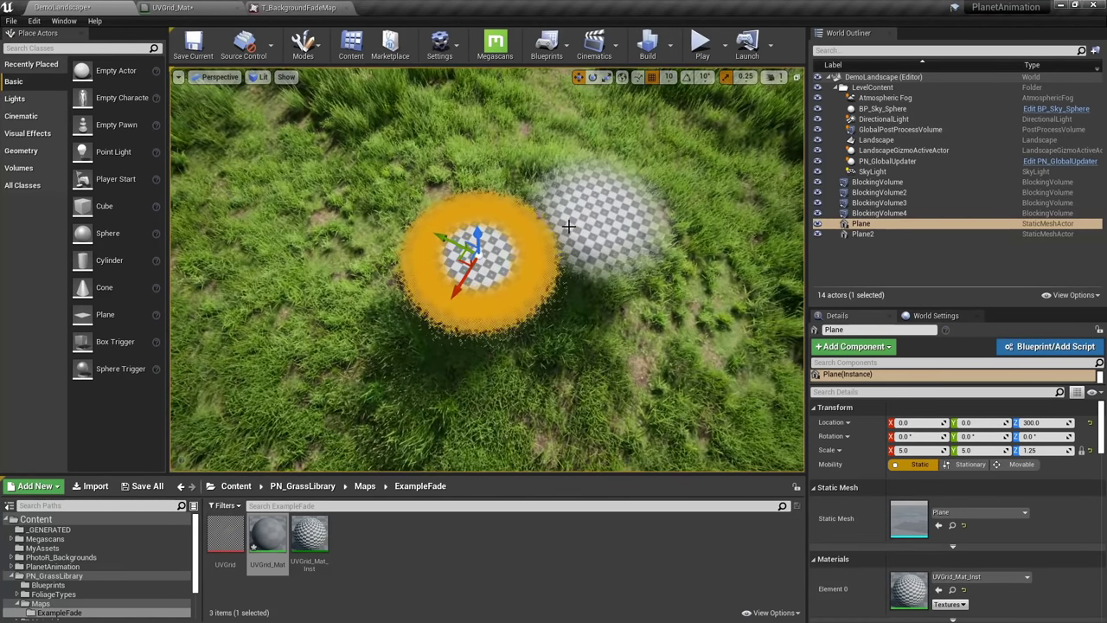
pyautogui.click(570, 226)
pyautogui.click(502, 254)
pyautogui.click(572, 228)
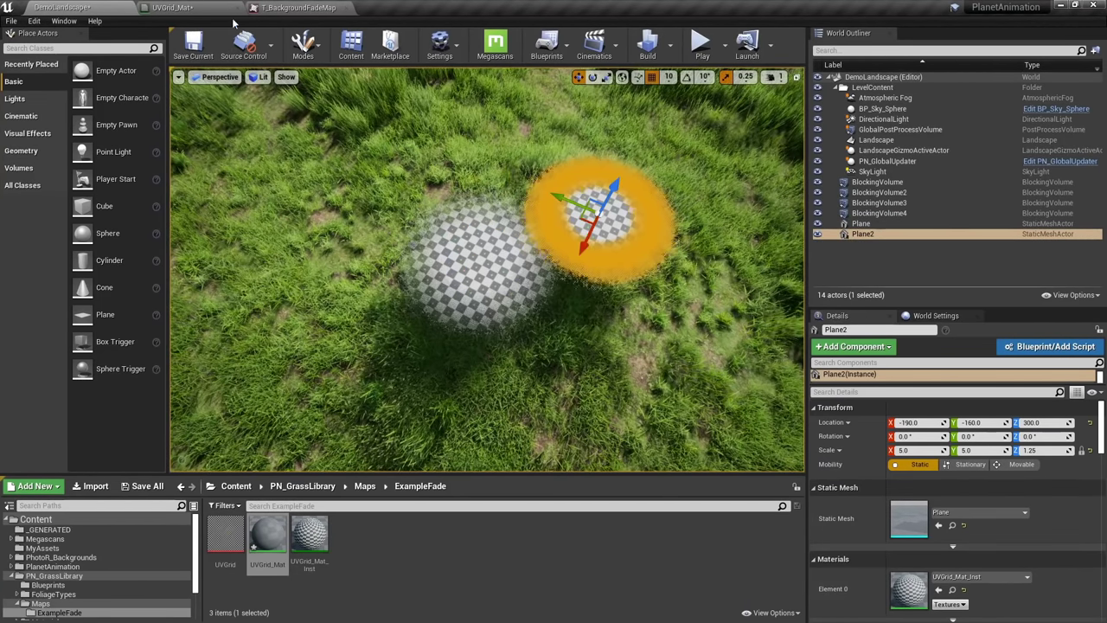
# Examine the UVGrid_Mat nodes that multiply the masked Absolute World Position by the FadeSize parameter divided by a million
pyautogui.click(210, 9)
pyautogui.moveTo(358, 400); pyautogui.dragTo(565, 250, button='right')
pyautogui.scroll(-3, 566, 250)
pyautogui.moveTo(514, 293); pyautogui.dragTo(890, 390, button='right')
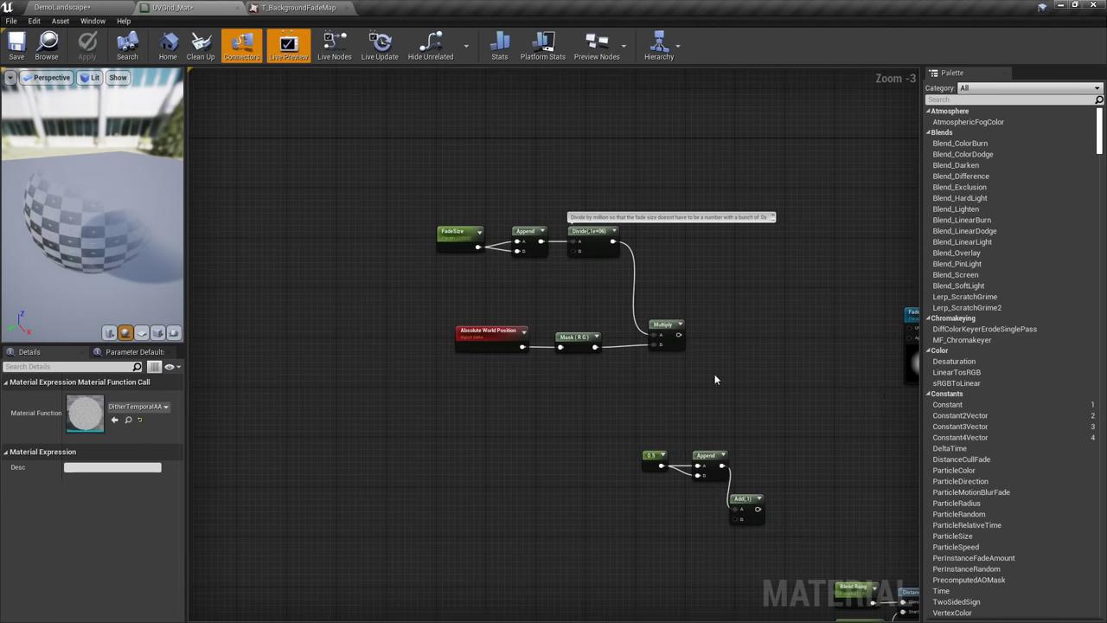
pyautogui.scroll(2, 424, 351)
pyautogui.moveTo(623, 377); pyautogui.dragTo(505, 387, button='right')
pyautogui.scroll(1, 503, 388)
pyautogui.moveTo(412, 386); pyautogui.dragTo(484, 413, button='right')
pyautogui.click(392, 377)
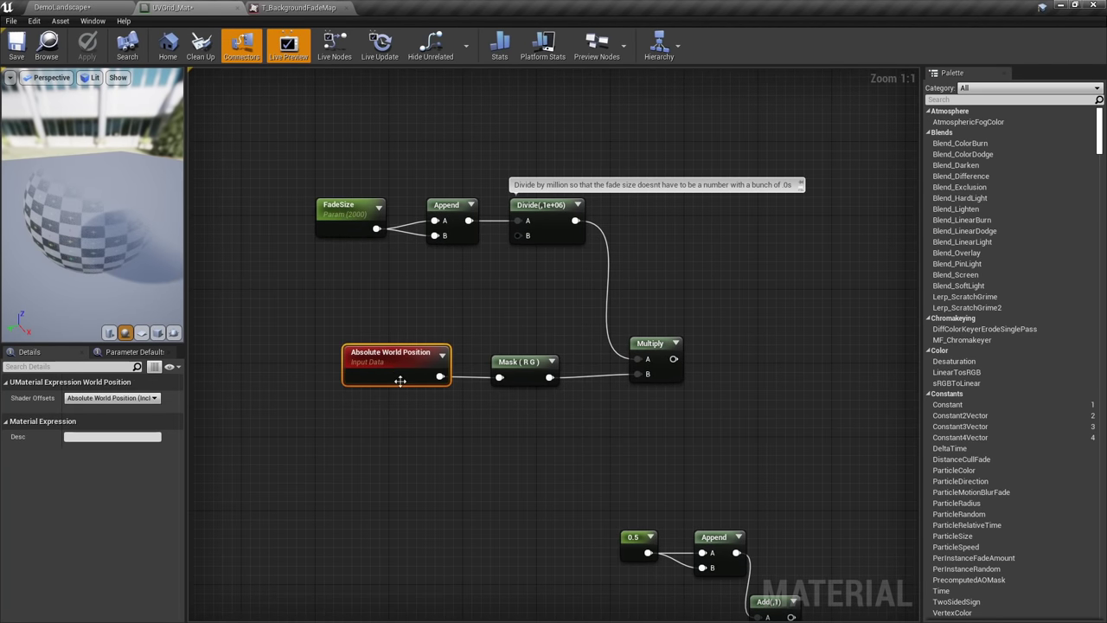
pyautogui.click(514, 381)
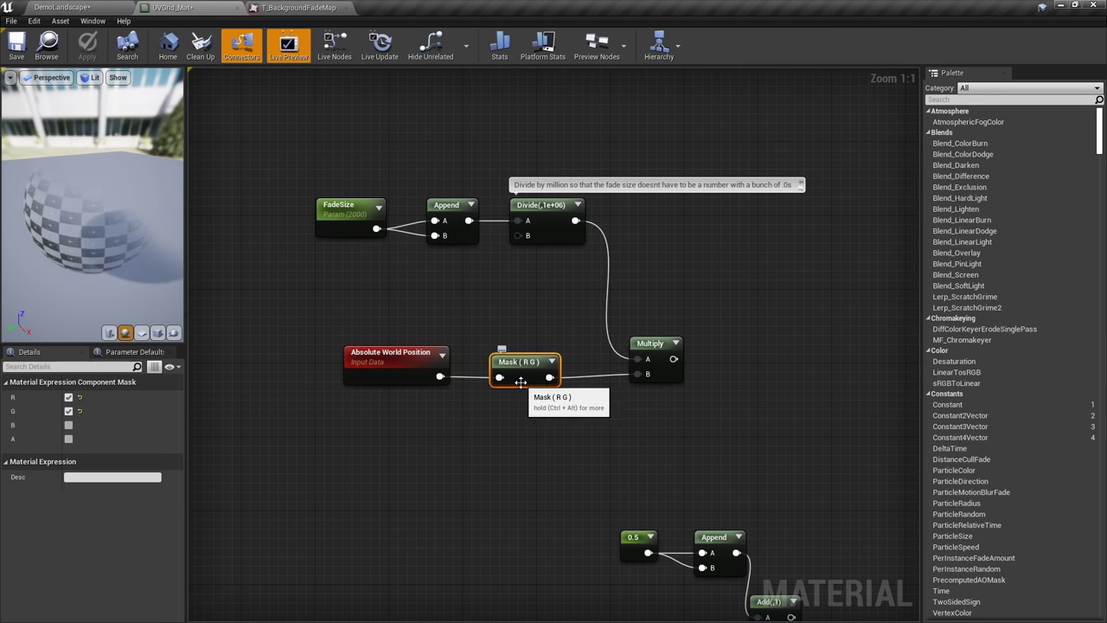
pyautogui.click(668, 343)
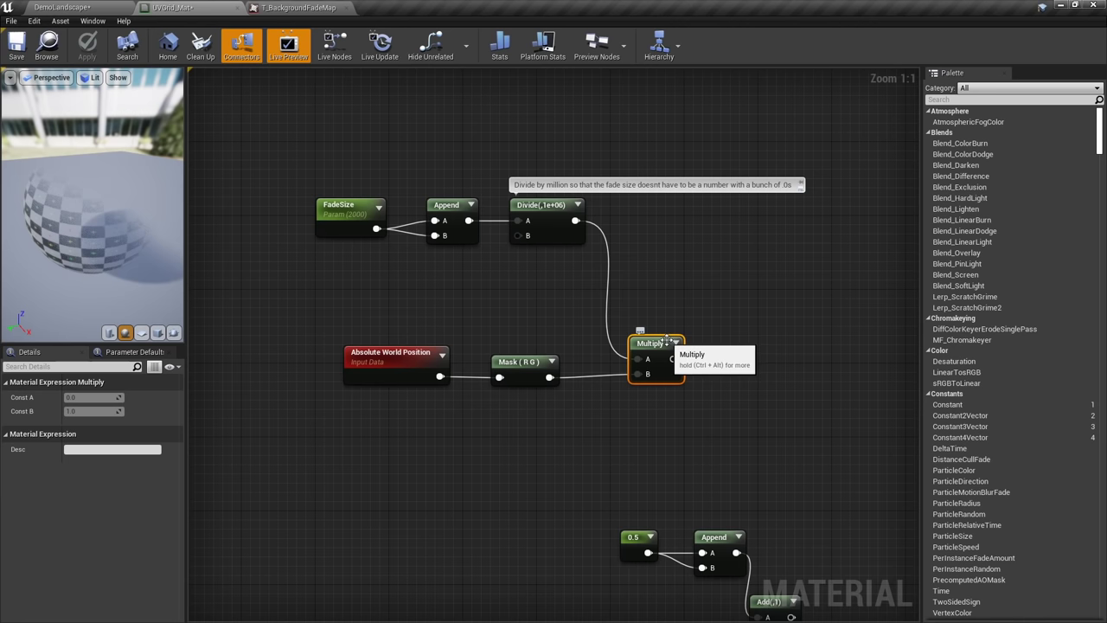
pyautogui.click(341, 232)
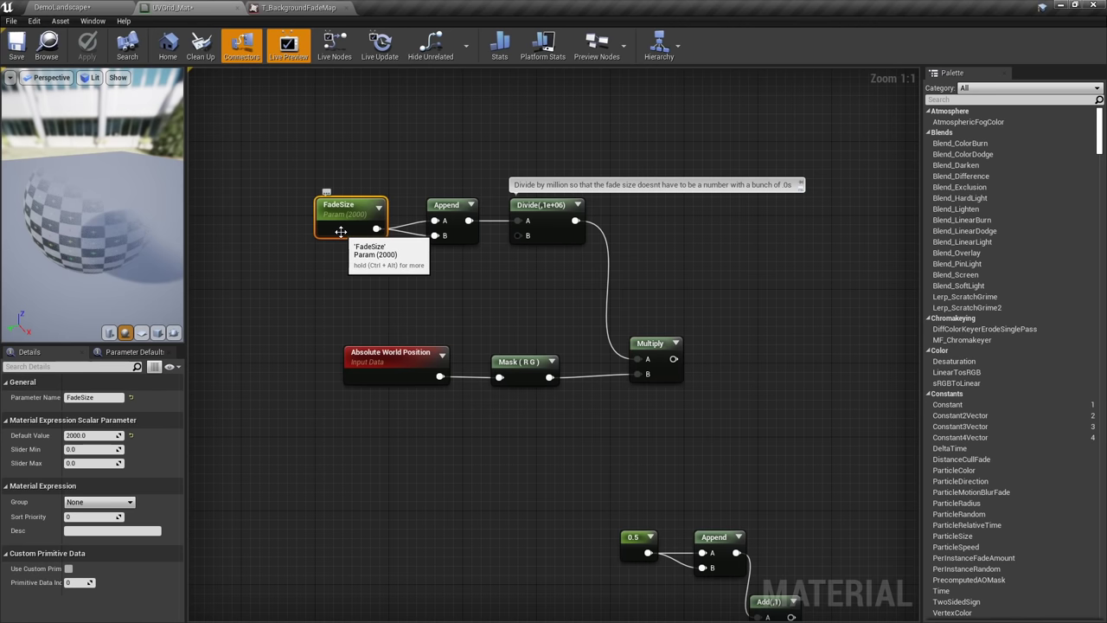
# Connect the Multiply node's output to the UVs input of FadeTex and apply the material change
pyautogui.moveTo(830, 388); pyautogui.dragTo(453, 388, button='right')
pyautogui.click(644, 407)
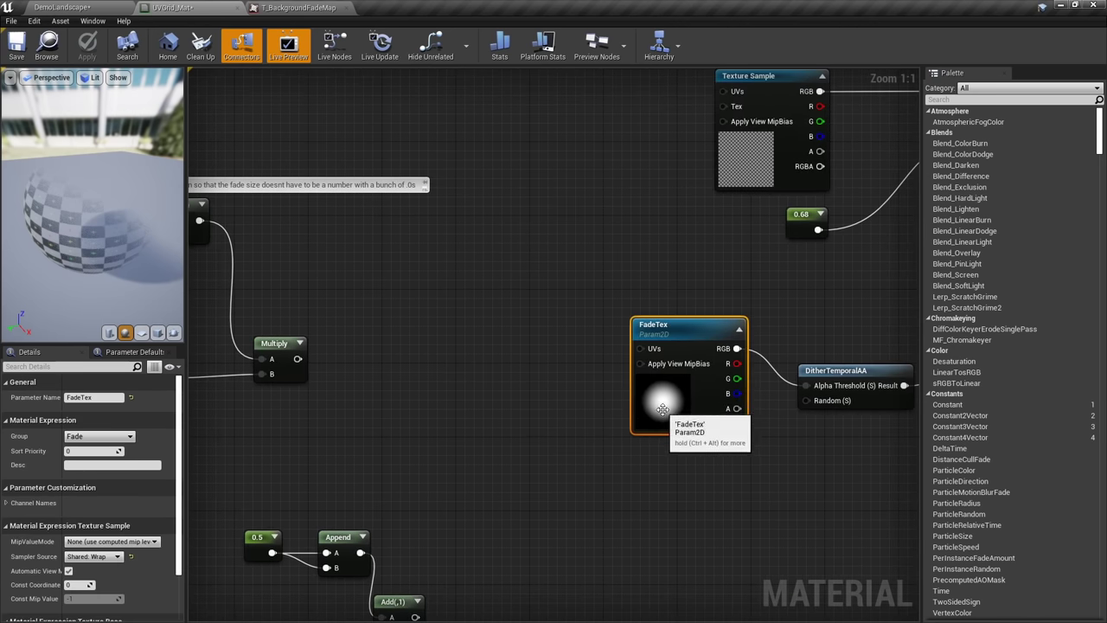
pyautogui.moveTo(642, 406); pyautogui.dragTo(746, 394, button='right')
pyautogui.moveTo(400, 346); pyautogui.dragTo(743, 336)
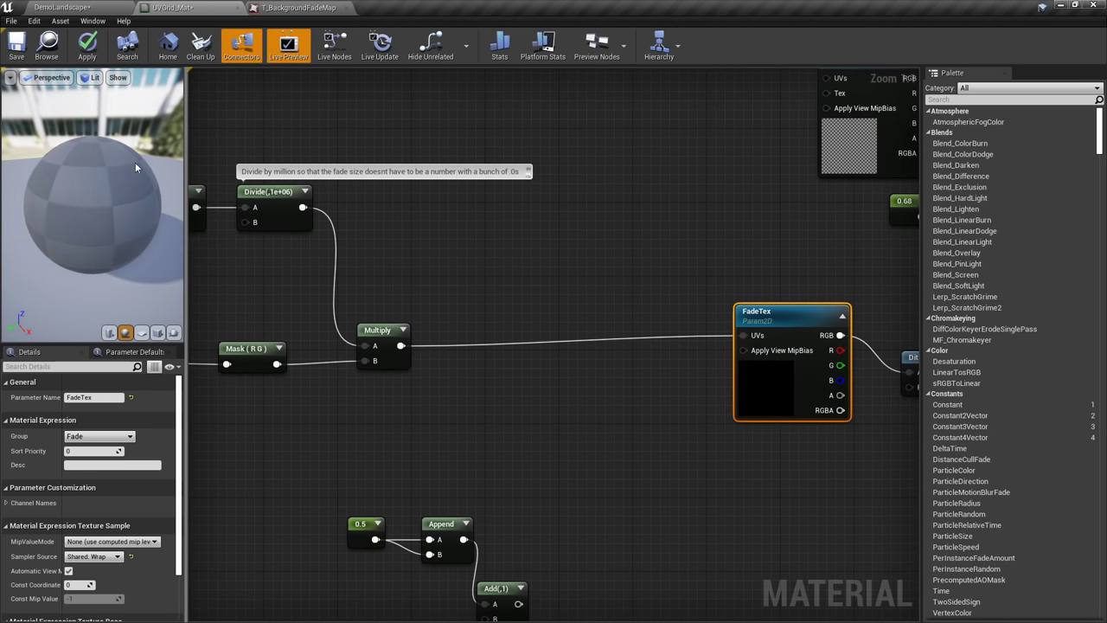
pyautogui.click(87, 47)
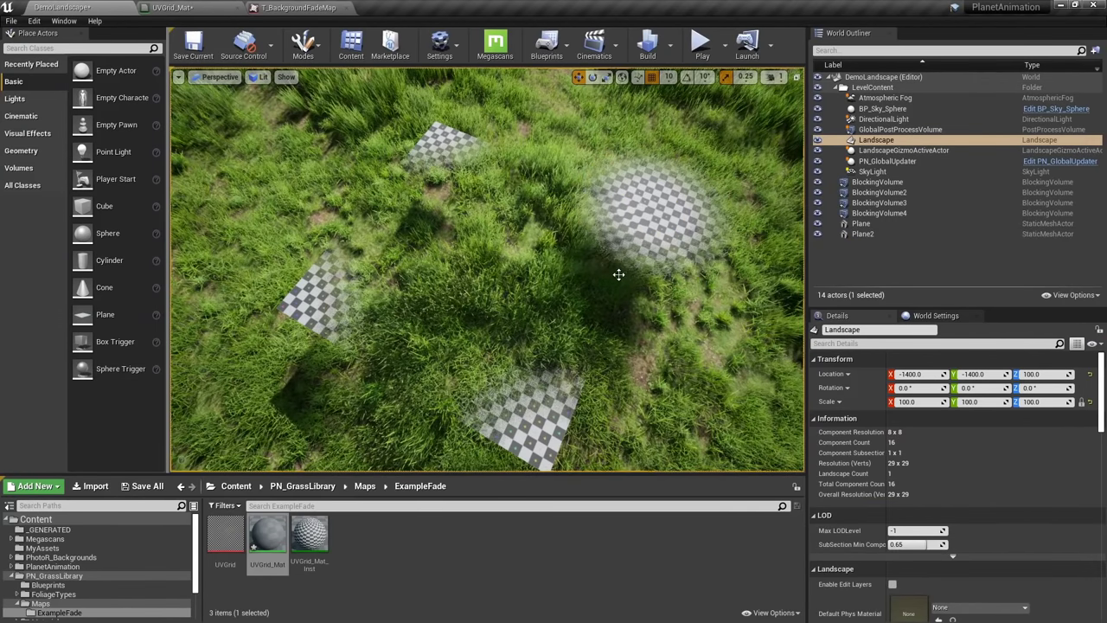
# Check the world-position-based fade on both planes in the level, and move Plane2 across the grass to X -510, Y 0
pyautogui.moveTo(618, 274); pyautogui.dragTo(645, 275, button='right')
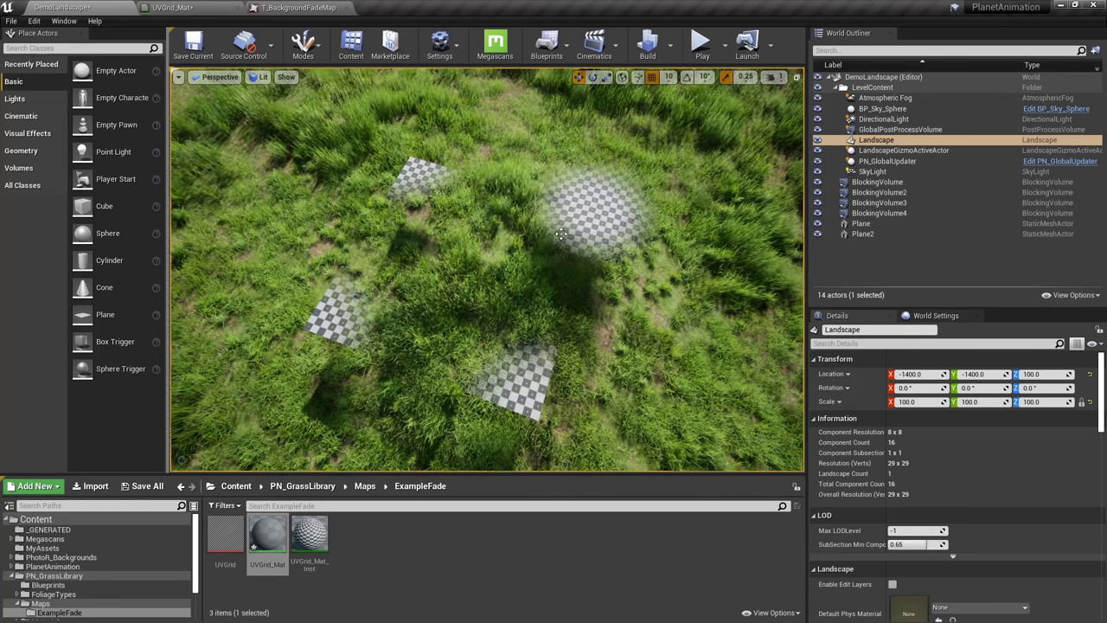
pyautogui.press('w')
pyautogui.moveTo(561, 234); pyautogui.dragTo(493, 228, button='right')
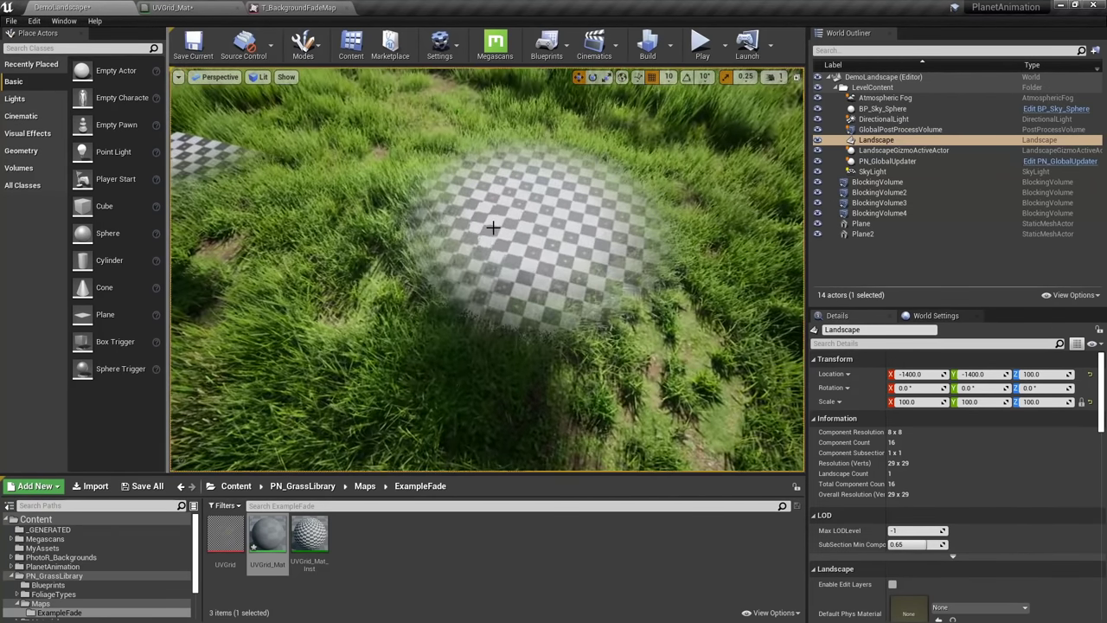
pyautogui.click(584, 231)
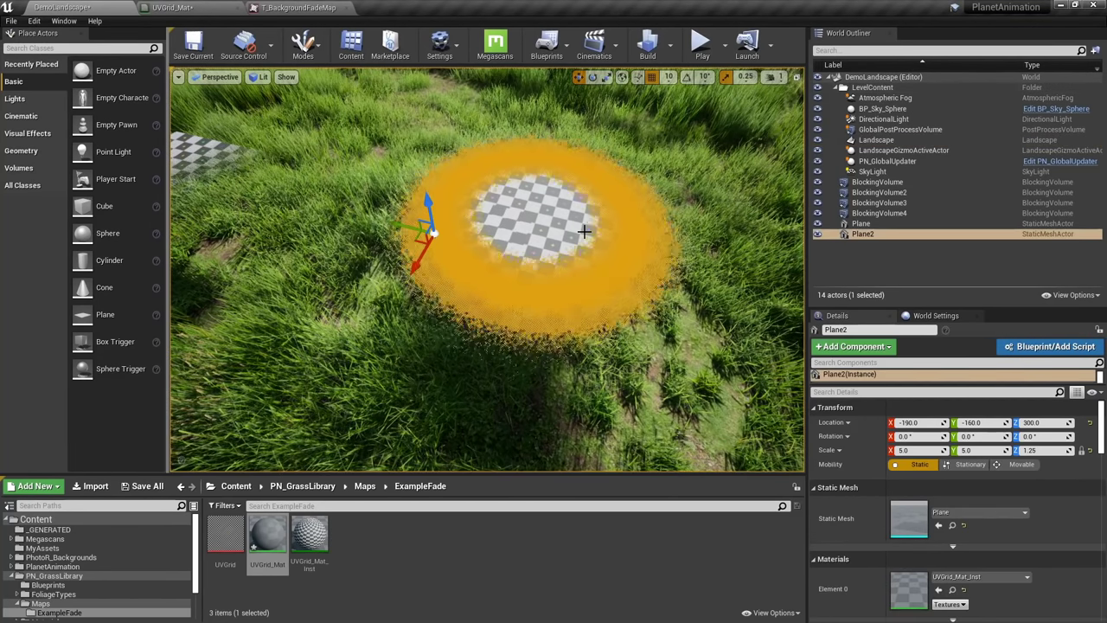
pyautogui.press('s')
pyautogui.moveTo(584, 231); pyautogui.dragTo(573, 233, button='right')
pyautogui.moveTo(465, 260); pyautogui.dragTo(492, 126)
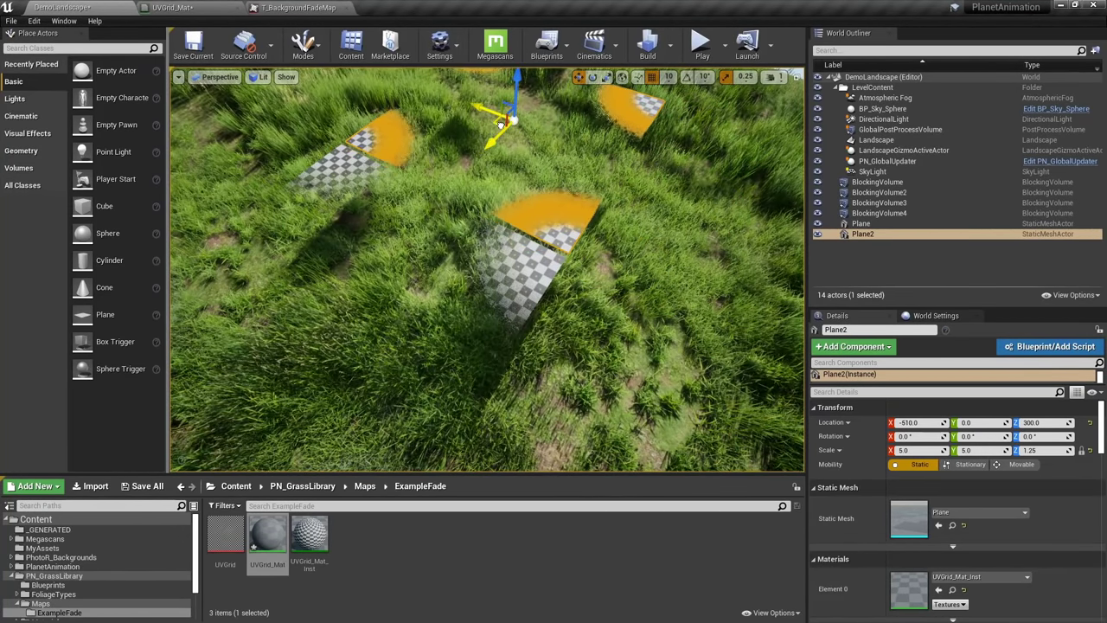
# Examine how the fade repeats on the planes across the grass, and select Plane at the world origin
pyautogui.press('g')
pyautogui.press('s')
pyautogui.moveTo(531, 251); pyautogui.dragTo(502, 246, button='right')
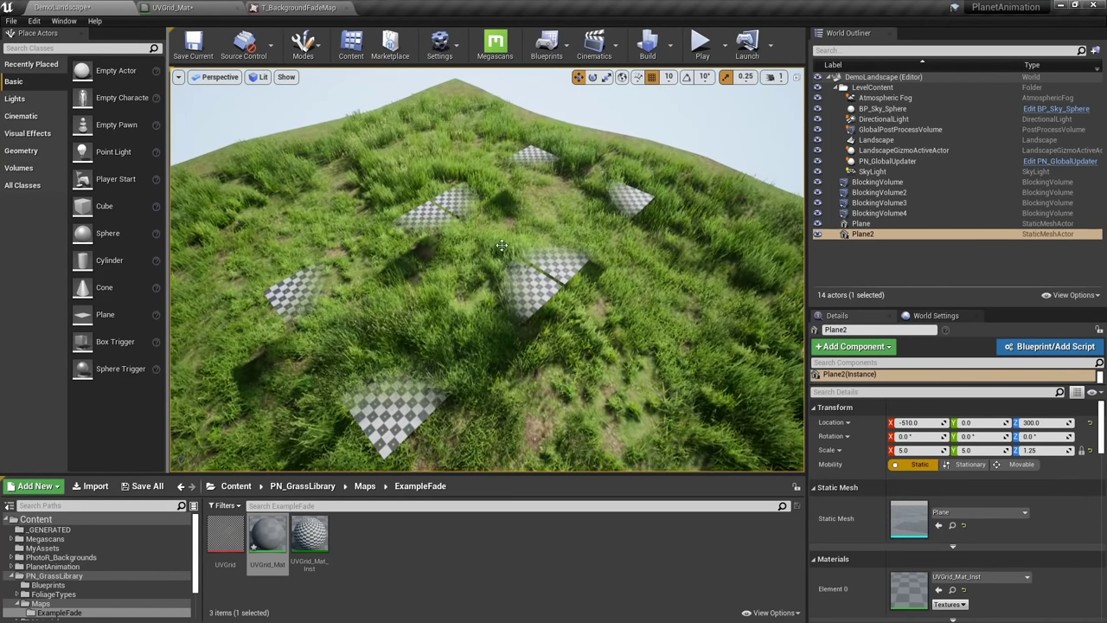
pyautogui.moveTo(605, 320); pyautogui.dragTo(346, 223, button='right')
pyautogui.moveTo(520, 325); pyautogui.dragTo(512, 401, button='right')
pyautogui.press('s')
pyautogui.click(618, 250)
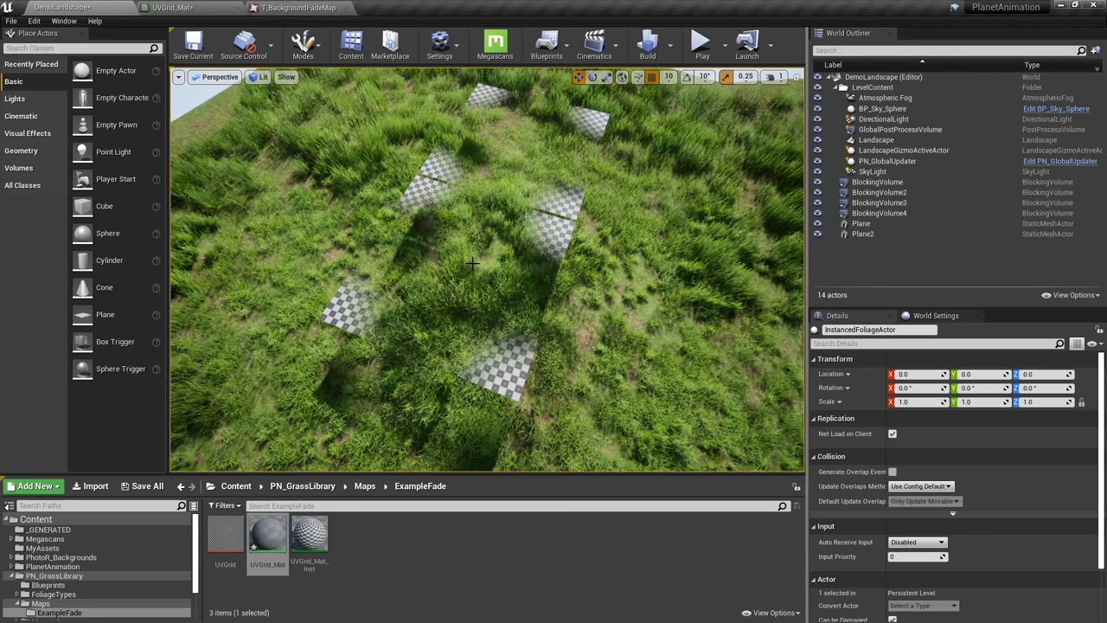
pyautogui.click(553, 229)
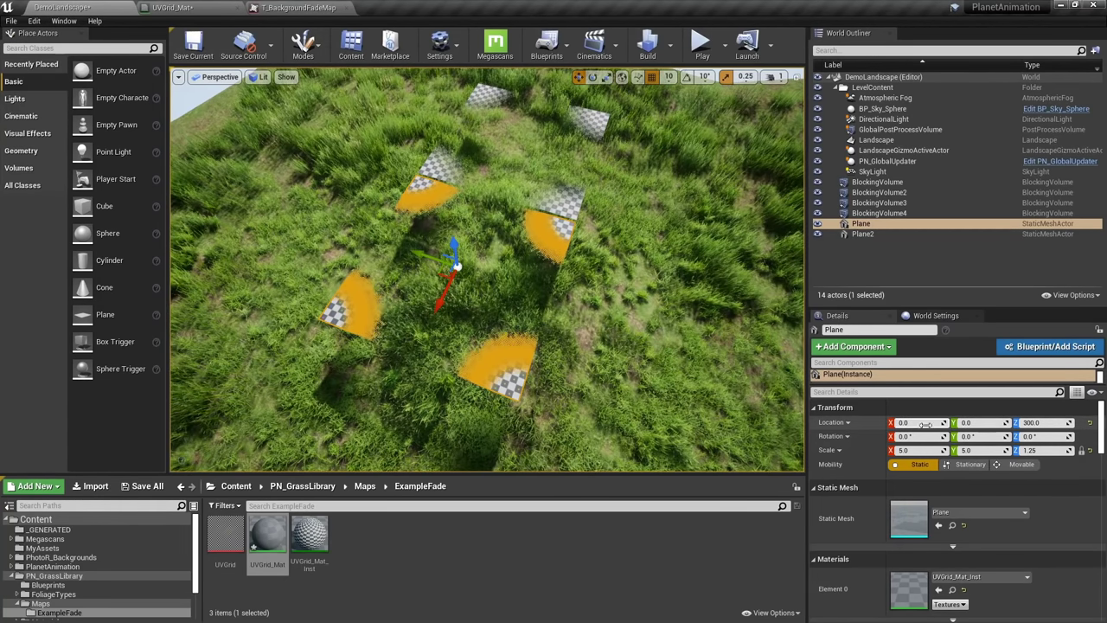
# Examine the world-position nodes feeding FadeTex in UVGrid_Mat, and compare them with the T_BackgroundFadeMap texture
pyautogui.press('Tab')
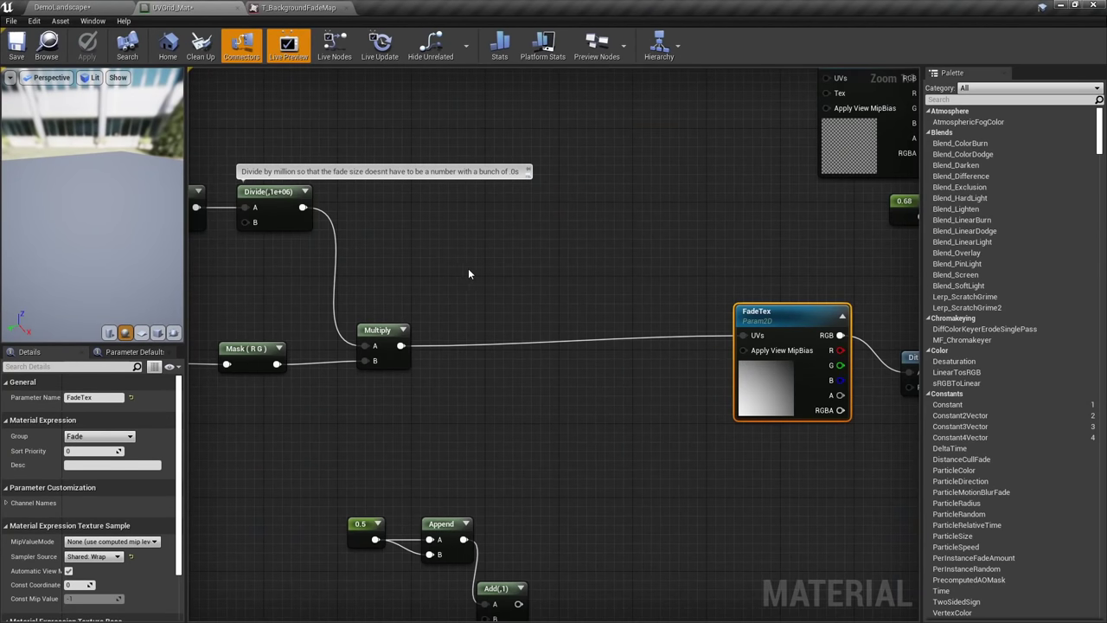
pyautogui.scroll(-2, 627, 337)
pyautogui.moveTo(640, 372); pyautogui.dragTo(315, 208)
pyautogui.moveTo(386, 325); pyautogui.dragTo(546, 333)
pyautogui.click(510, 285)
pyautogui.click(291, 7)
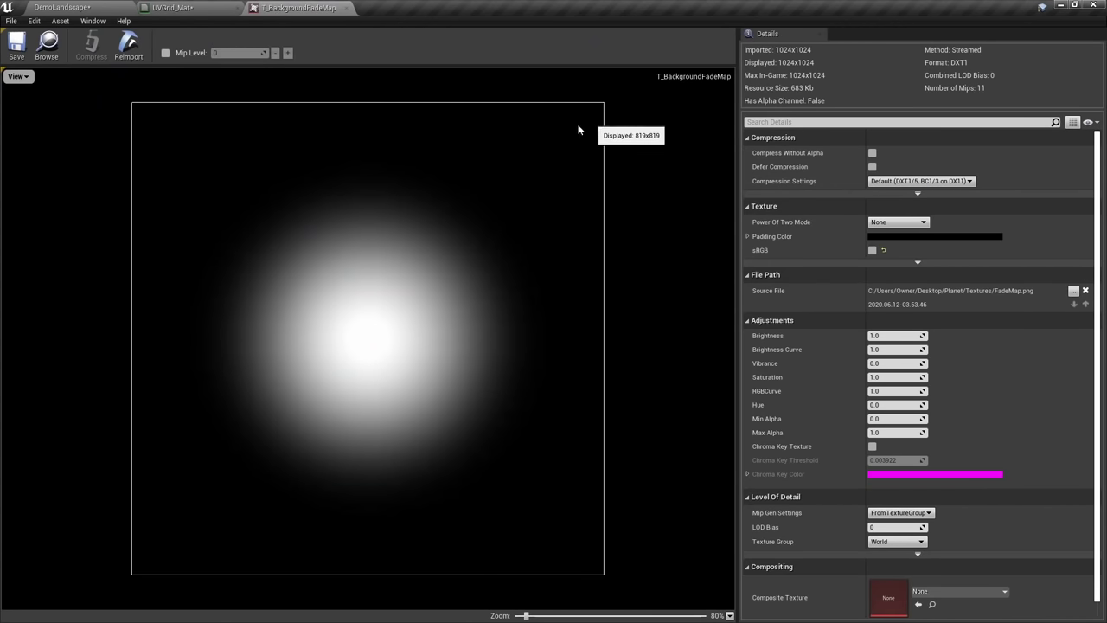
pyautogui.click(169, 7)
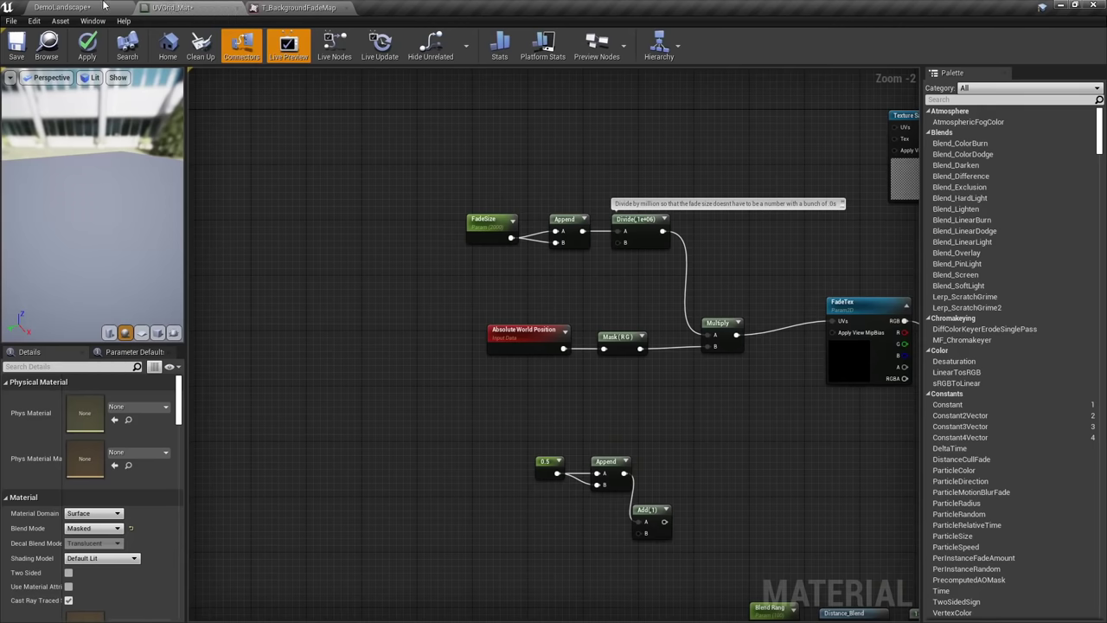
# Move the 0.5, Append and Add nodes up near the Multiply node, and shift the FadeSize, Append and Divide chain aside to make room
pyautogui.moveTo(619, 429); pyautogui.dragTo(525, 383, button='right')
pyautogui.moveTo(430, 389); pyautogui.dragTo(683, 211)
pyautogui.click(588, 245)
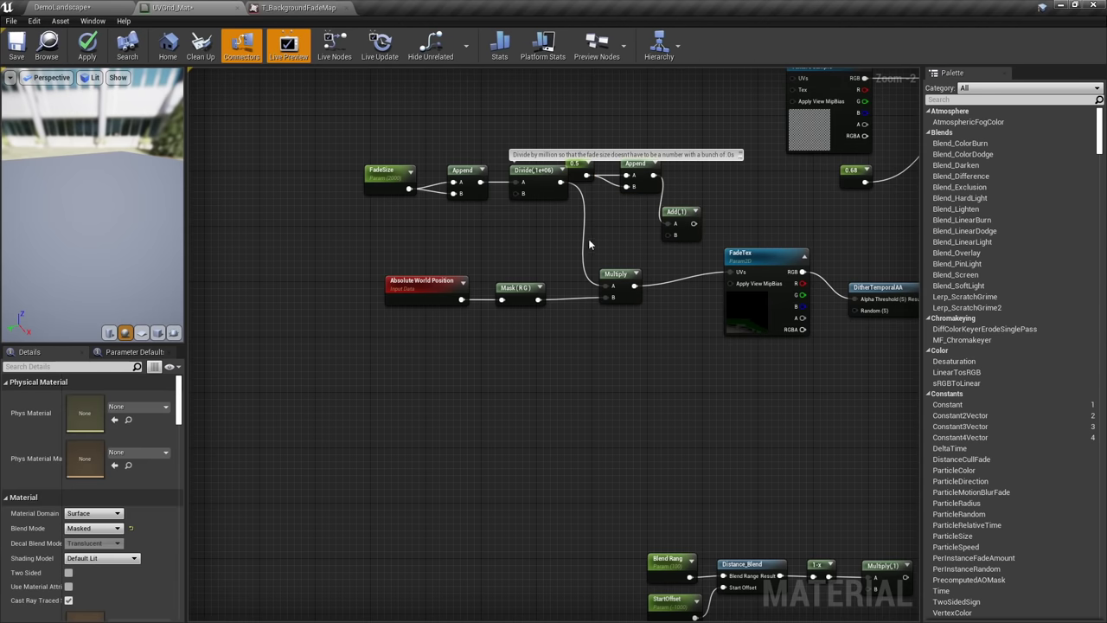
pyautogui.moveTo(558, 240); pyautogui.dragTo(382, 179)
pyautogui.moveTo(529, 192); pyautogui.dragTo(473, 213)
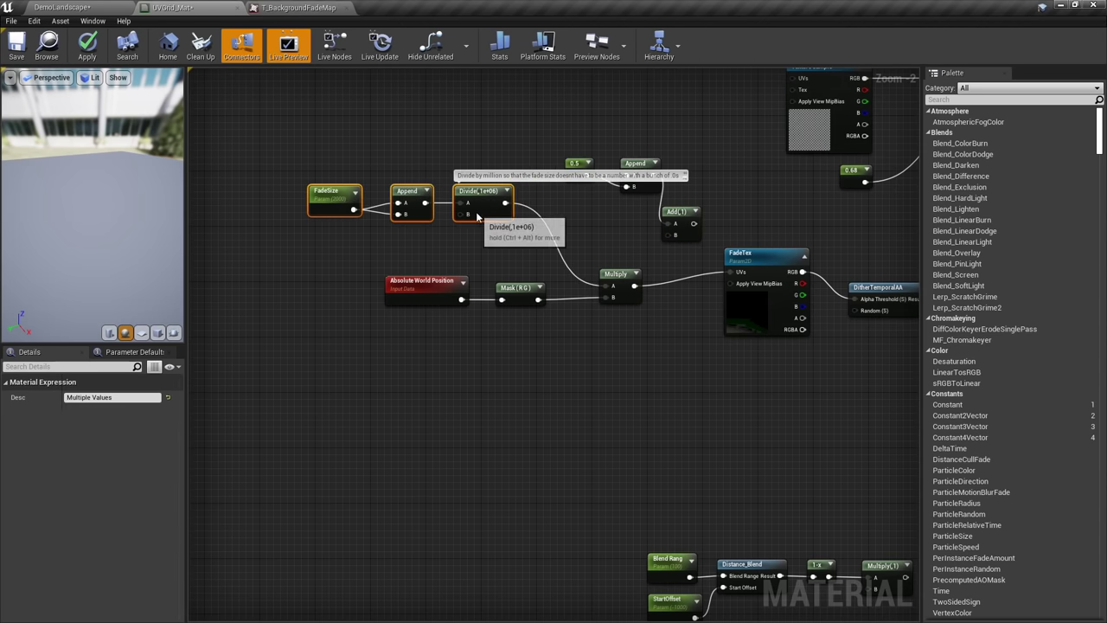
pyautogui.scroll(2, 680, 253)
pyautogui.moveTo(587, 223); pyautogui.dragTo(556, 248, button='right')
pyautogui.click(552, 244)
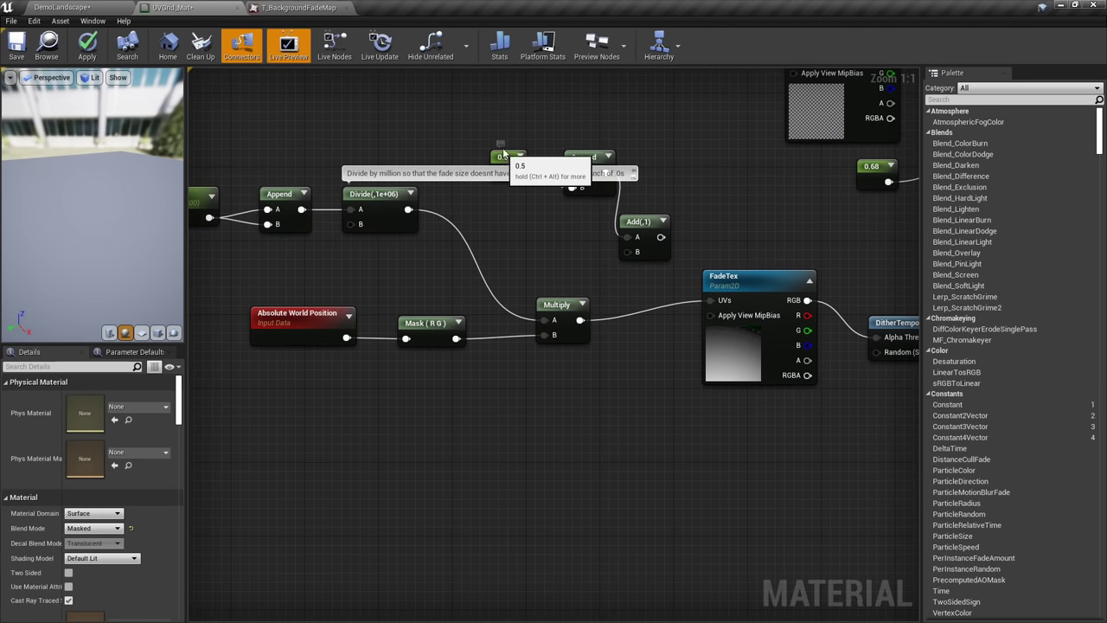
pyautogui.moveTo(503, 153); pyautogui.dragTo(514, 134)
pyautogui.moveTo(585, 157); pyautogui.dragTo(569, 130)
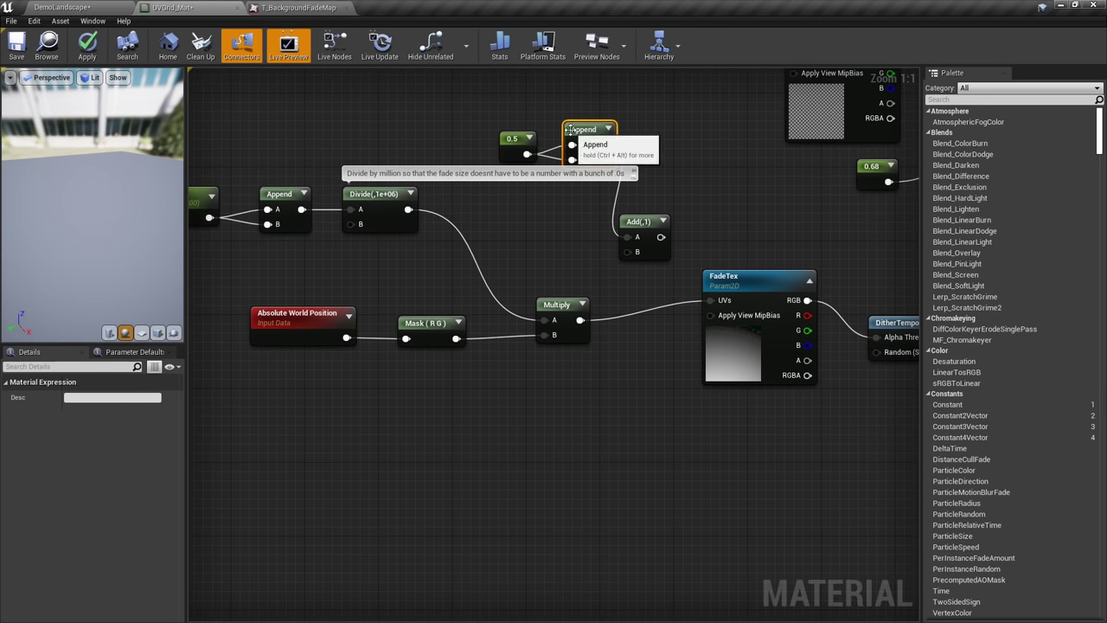
pyautogui.moveTo(538, 237); pyautogui.dragTo(512, 250, button='right')
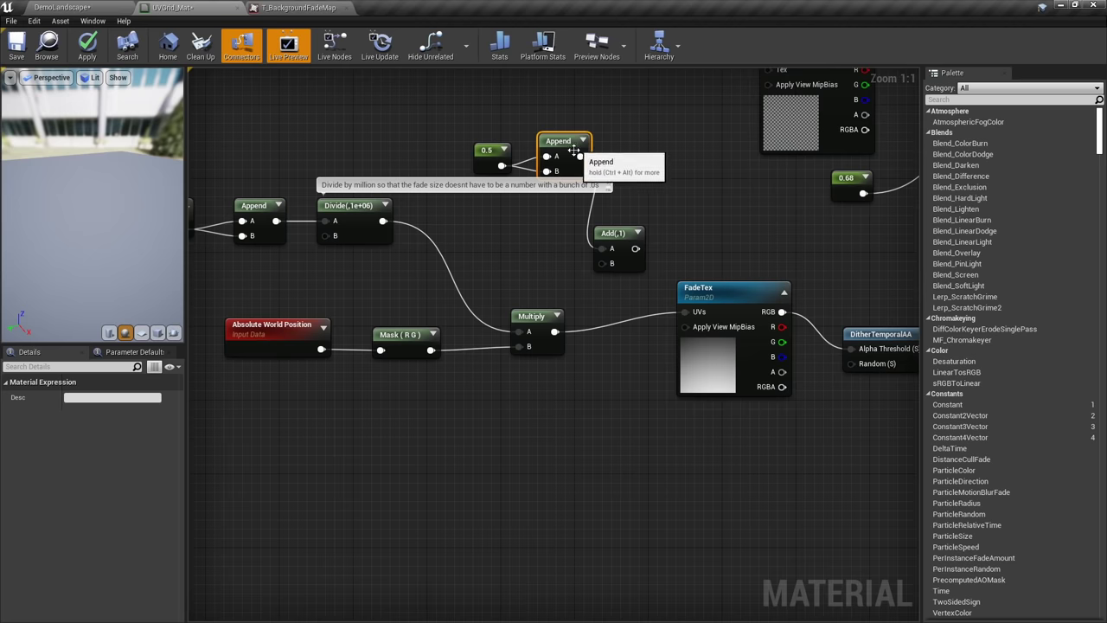
# Connect the world-position Multiply output to Add's B input and Add's output to FadeTex's UVs, and apply the material change
pyautogui.moveTo(619, 235); pyautogui.dragTo(629, 252)
pyautogui.moveTo(554, 332); pyautogui.dragTo(616, 282)
pyautogui.moveTo(634, 267); pyautogui.dragTo(685, 311)
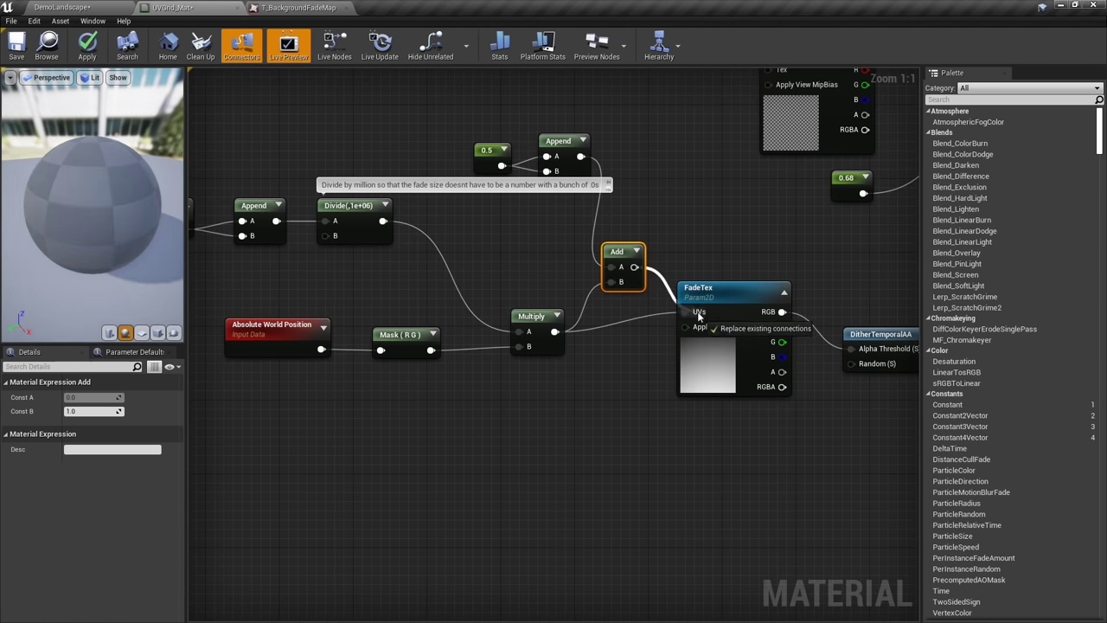
pyautogui.click(93, 48)
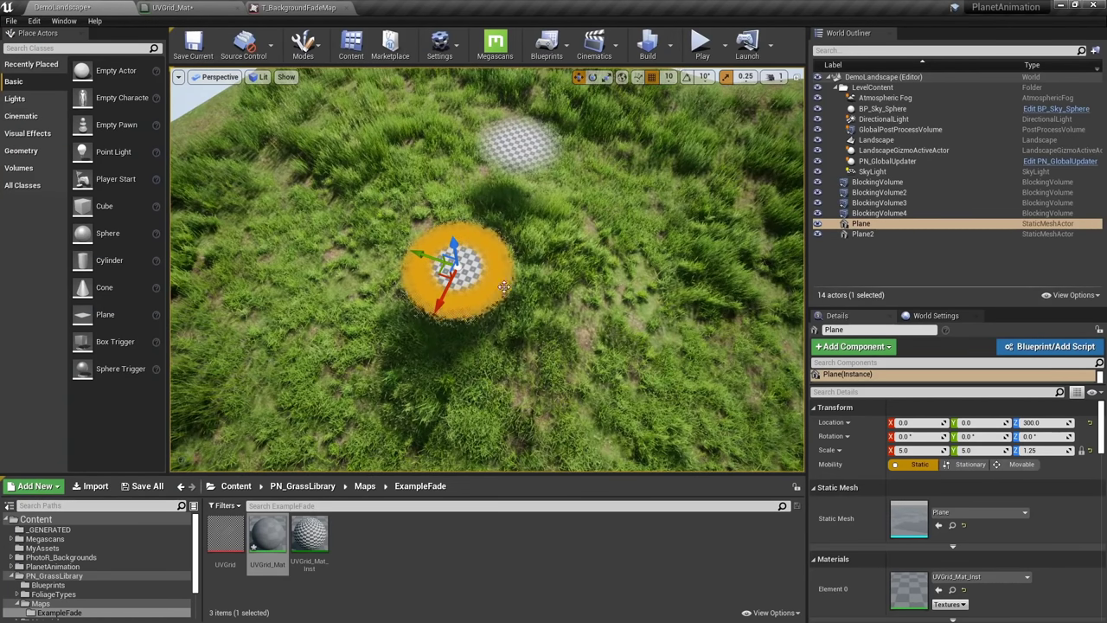
# Check the centred circular fade in the level with and without editor overlays, and move Plane to X -30, Y -30
pyautogui.press('g')
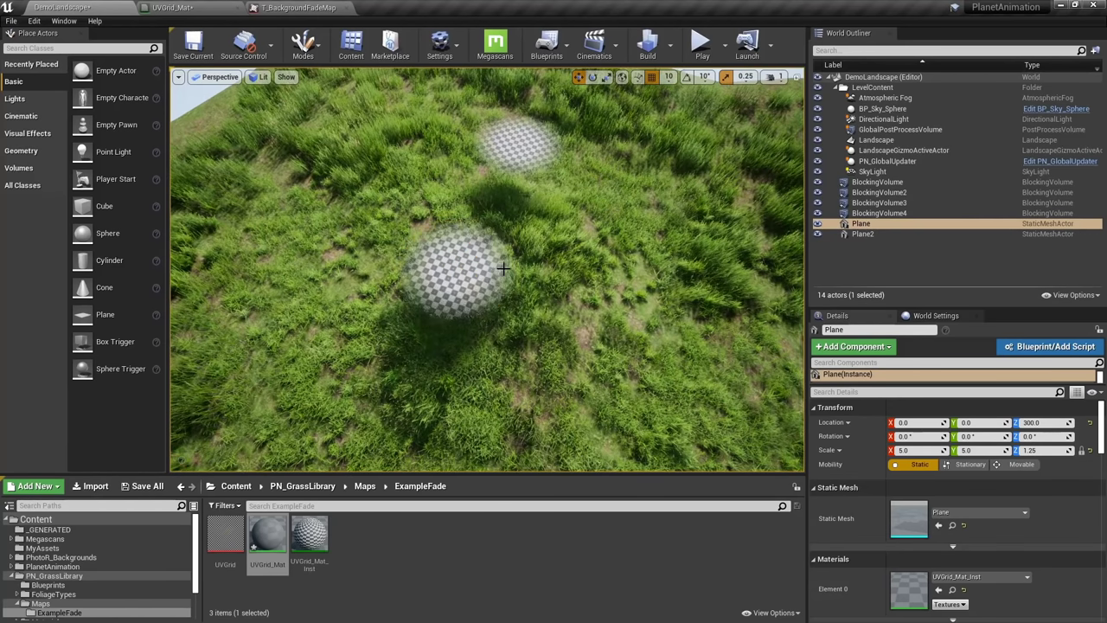
pyautogui.scroll(5, 467, 265)
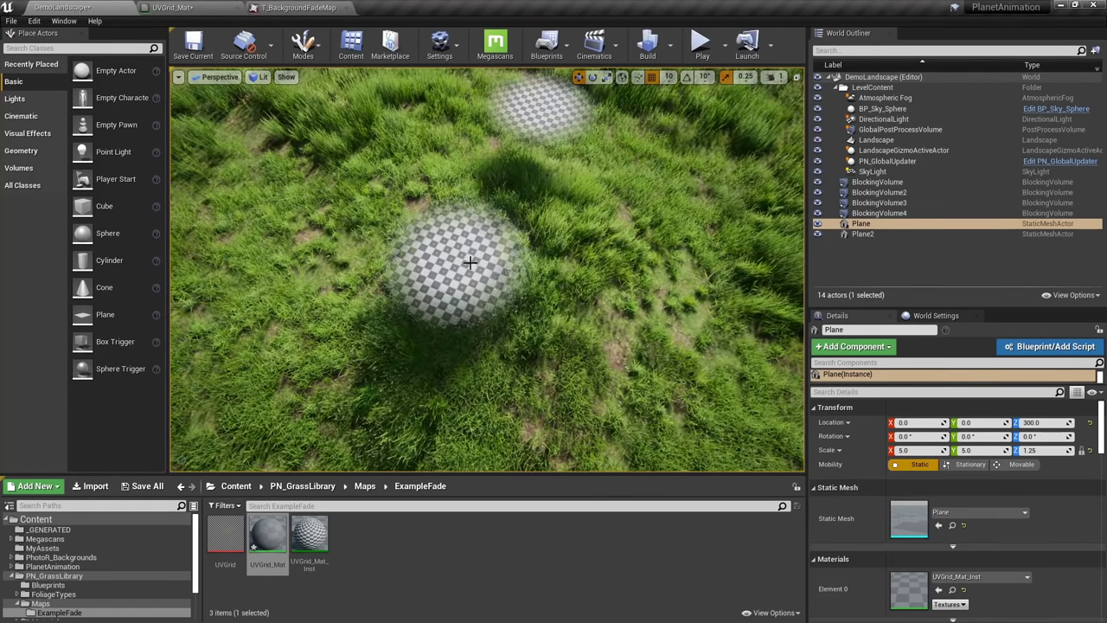
pyautogui.press('g')
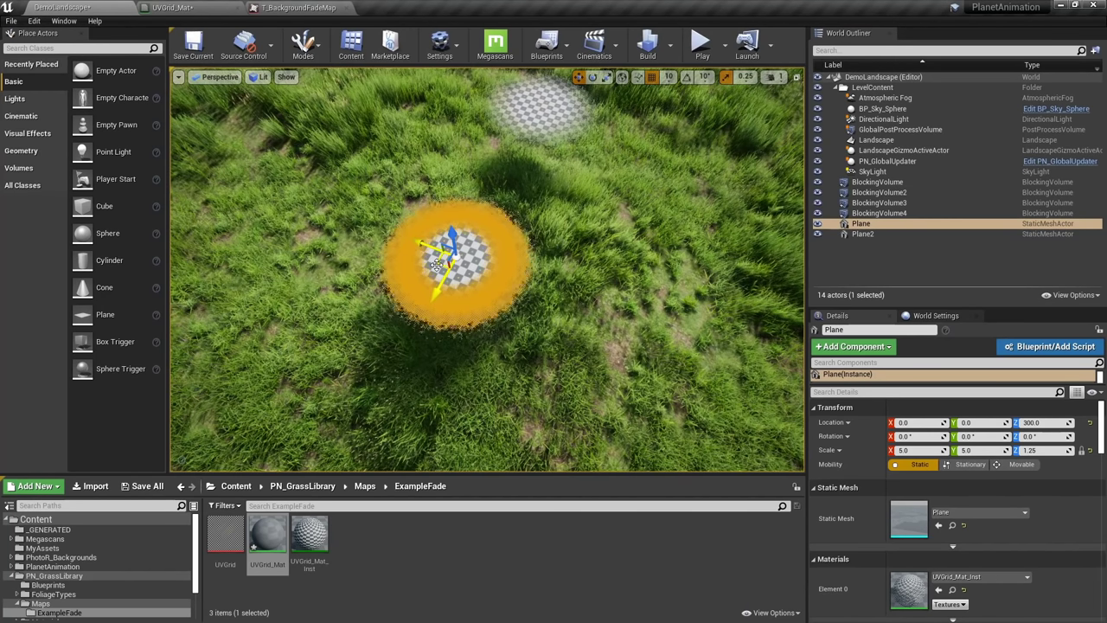
pyautogui.press('g')
pyautogui.moveTo(397, 262); pyautogui.dragTo(487, 260)
pyautogui.moveTo(407, 325); pyautogui.dragTo(490, 313)
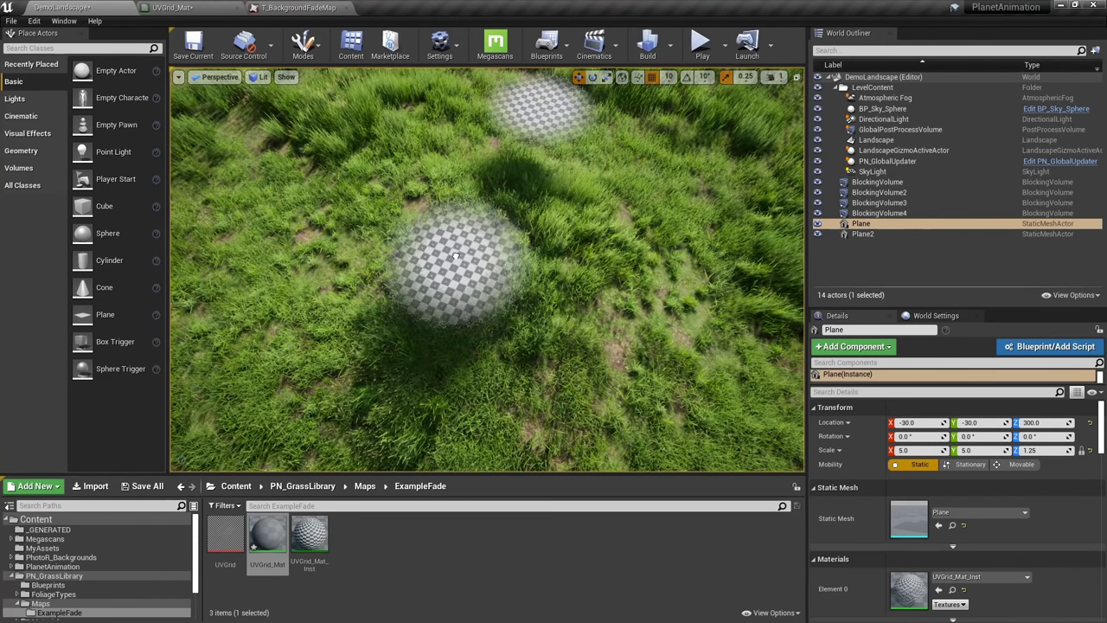
# Examine the fade map texture and the two circularly faded planes on the landscape from near and far
pyautogui.click(304, 6)
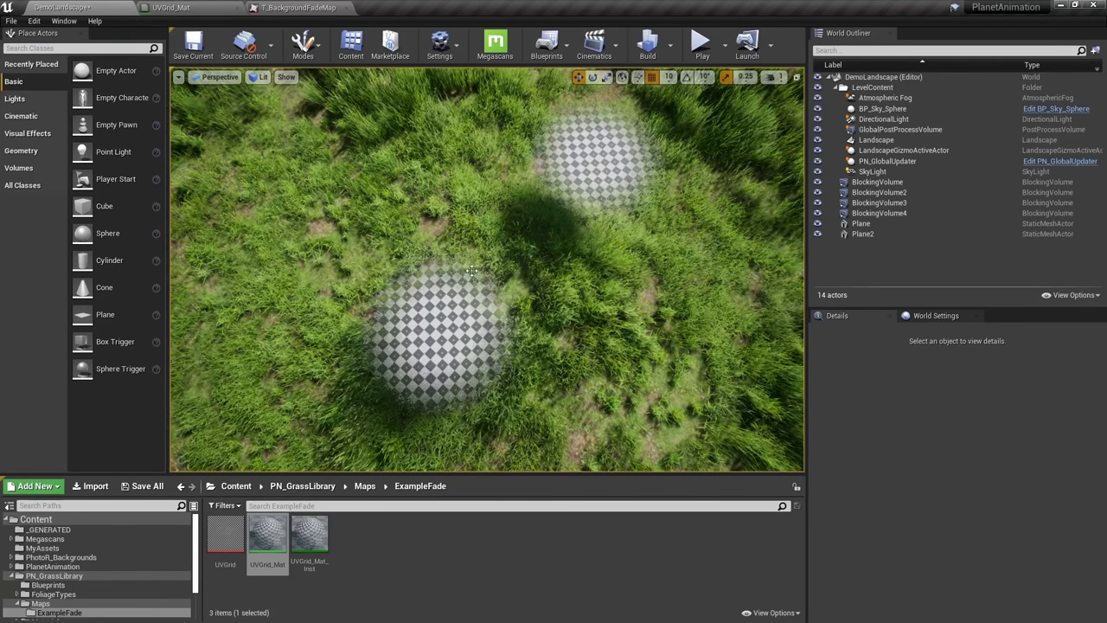
pyautogui.moveTo(471, 270); pyautogui.dragTo(378, 279, button='right')
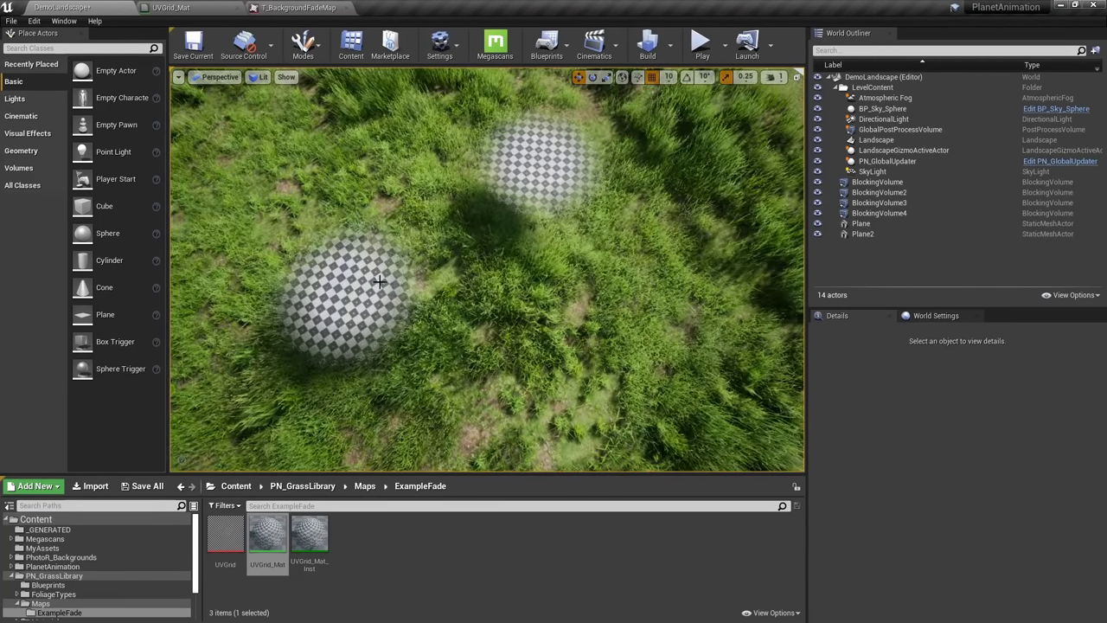
pyautogui.scroll(-15, 379, 281)
pyautogui.scroll(4, 380, 281)
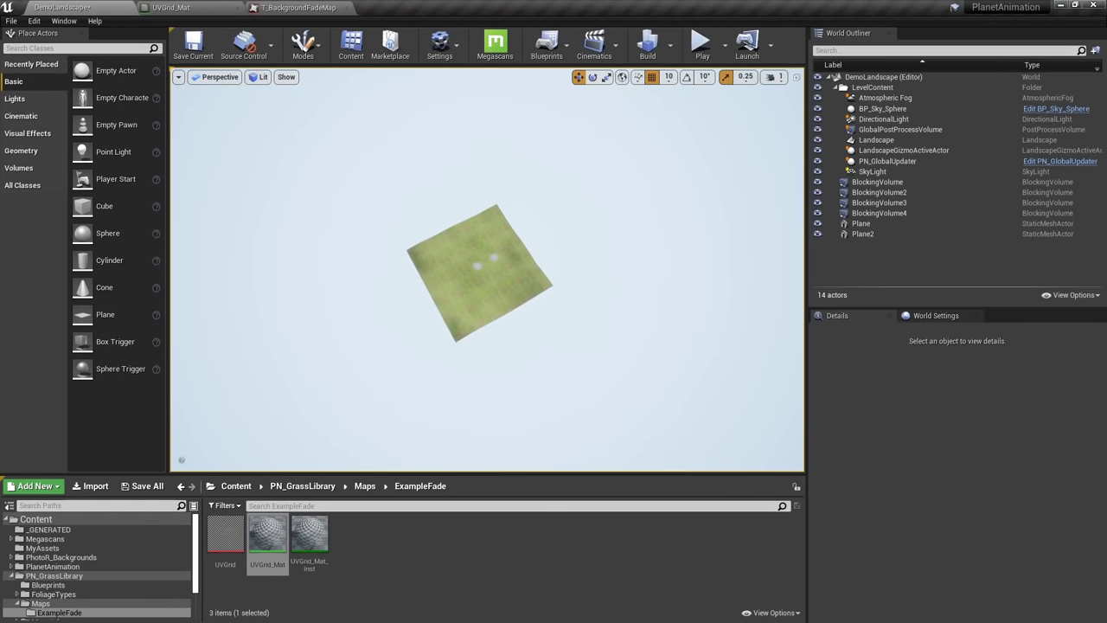
pyautogui.press('w')
pyautogui.moveTo(475, 265)
pyautogui.mouseDown(button='right')
pyautogui.moveTo(472, 299)
pyautogui.moveTo(478, 247)
pyautogui.mouseUp(button='right')
pyautogui.press('w')
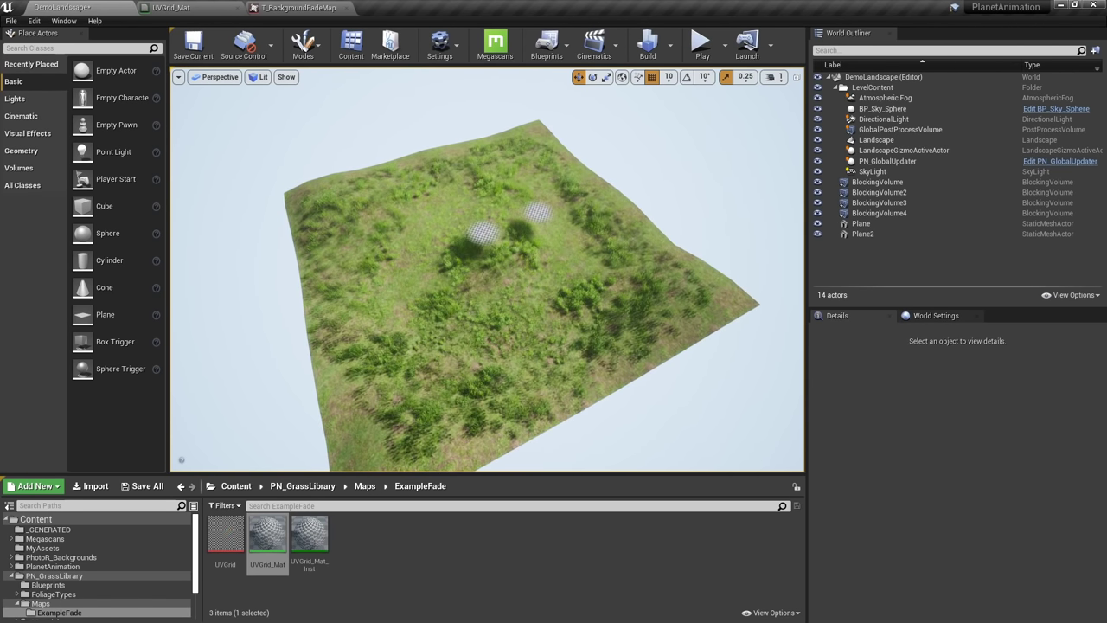
pyautogui.press('s')
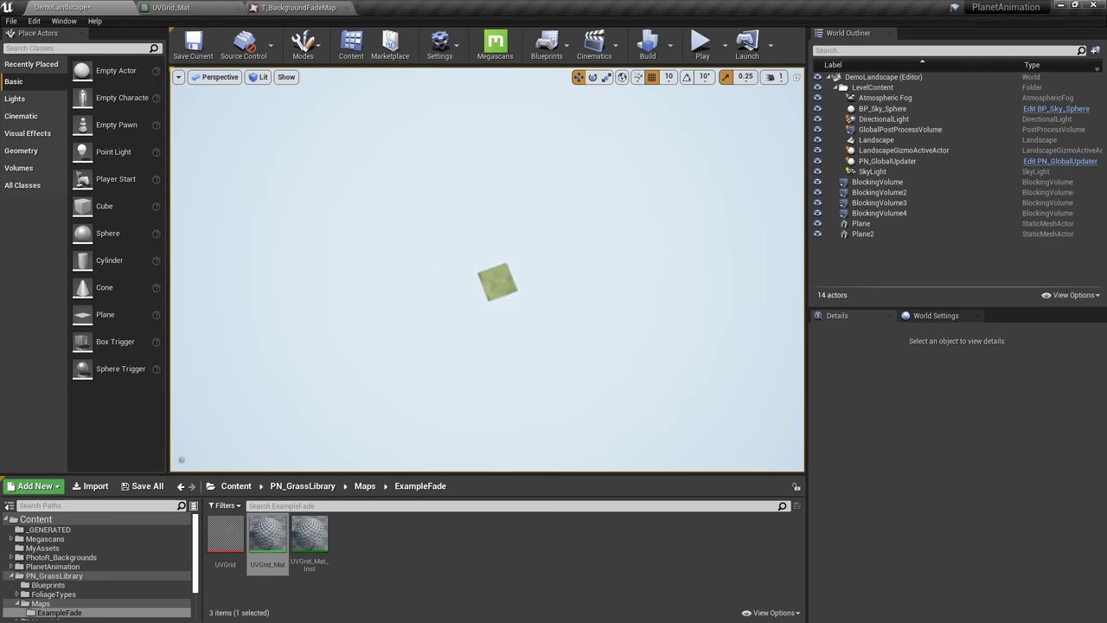
pyautogui.moveTo(463, 285); pyautogui.dragTo(478, 207)
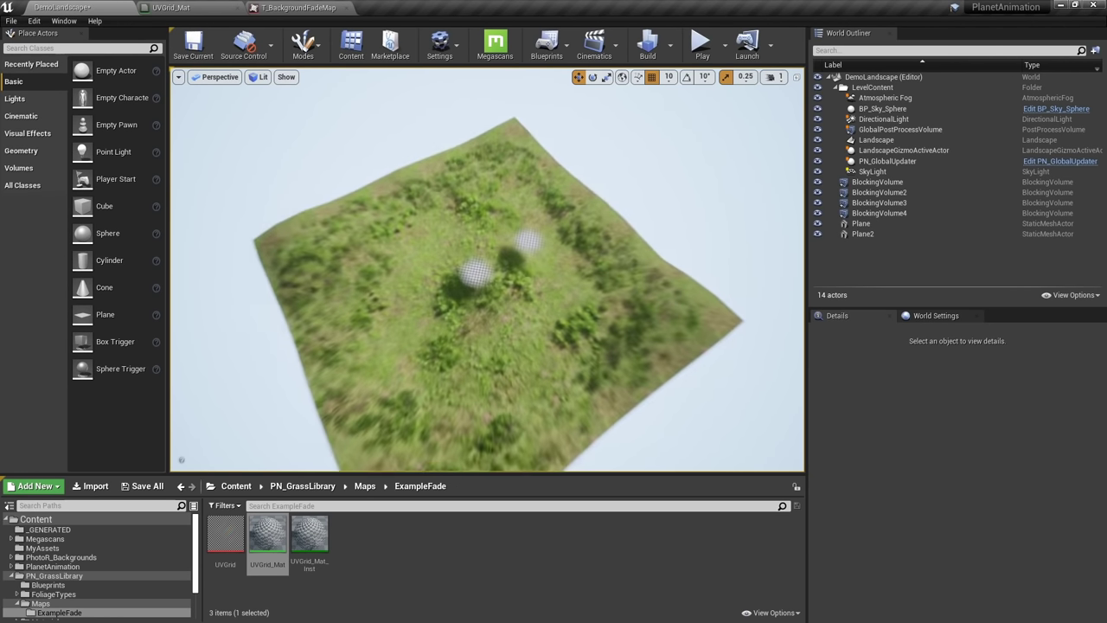
pyautogui.press('w')
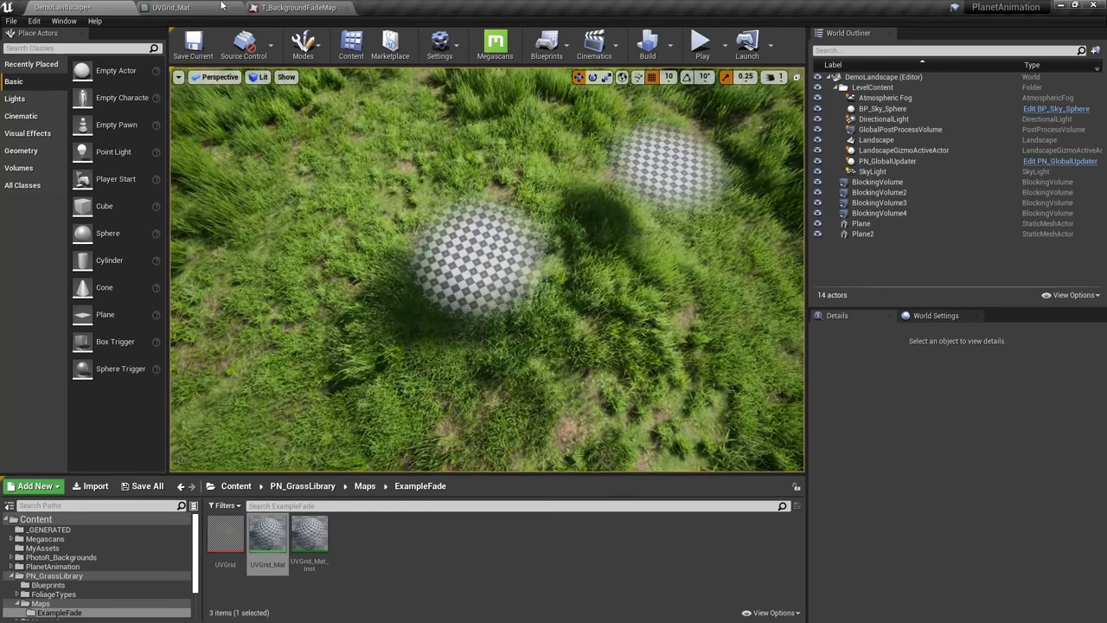
# Line up the 1-x node beside Distance_Blend in UVGrid_Mat, and review how the distance chain multiplies with FadeTex
pyautogui.click(221, 6)
pyautogui.moveTo(514, 327); pyautogui.dragTo(564, 152, button='right')
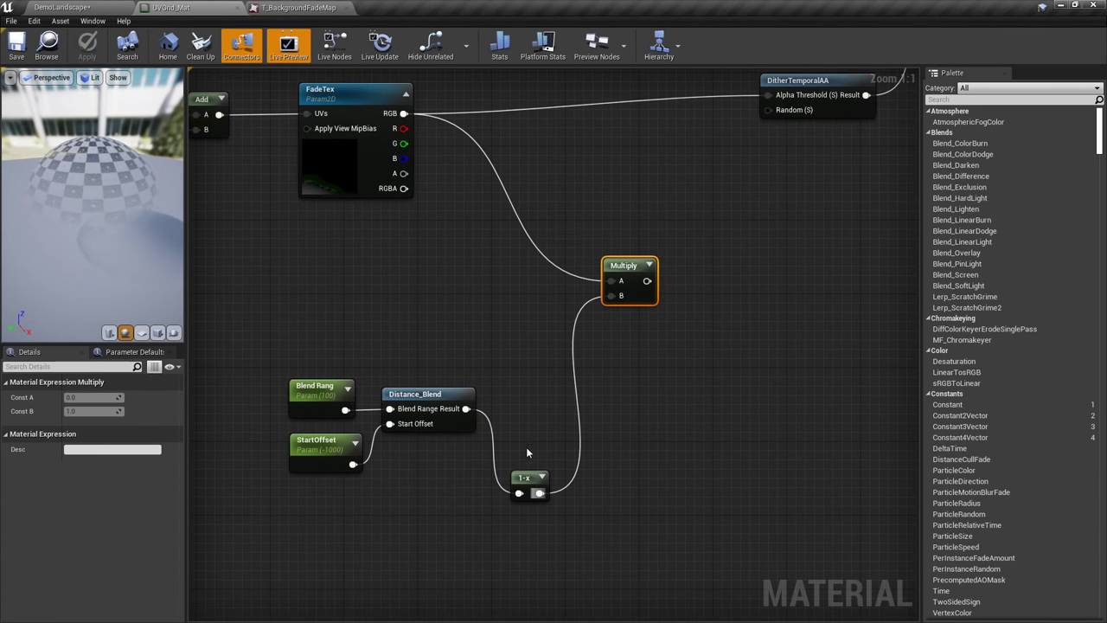
pyautogui.moveTo(522, 477); pyautogui.dragTo(520, 404)
pyautogui.click(424, 397)
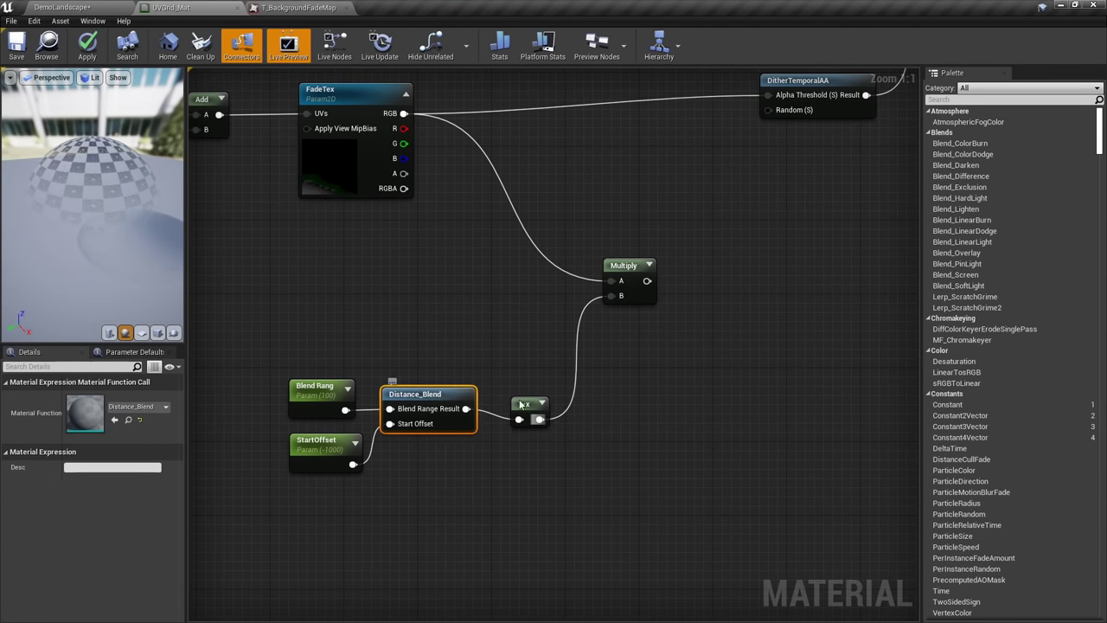
pyautogui.click(520, 403)
pyautogui.moveTo(520, 351); pyautogui.dragTo(498, 454, button='right')
pyautogui.moveTo(442, 290); pyautogui.dragTo(683, 307, button='right')
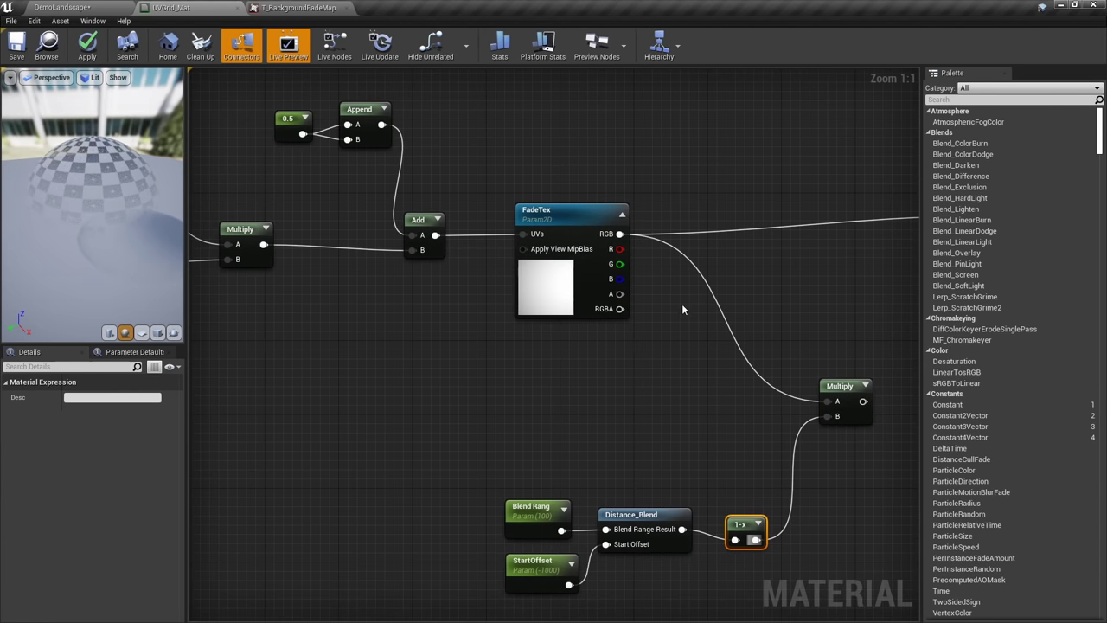
pyautogui.click(645, 345)
pyautogui.moveTo(628, 320); pyautogui.dragTo(364, 332, button='right')
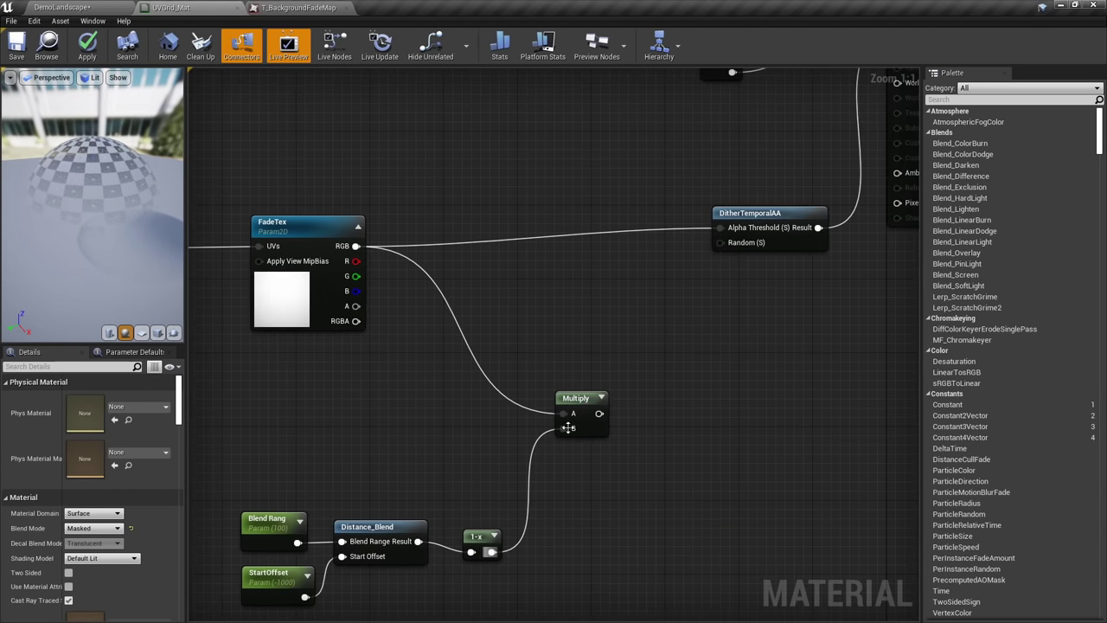
# Connect the output of the FadeTex and distance Multiply to DitherTemporalAA's Alpha Threshold, and move that Multiply up between the two nodes
pyautogui.moveTo(599, 413); pyautogui.dragTo(743, 229)
pyautogui.moveTo(580, 419); pyautogui.dragTo(635, 338, button='right')
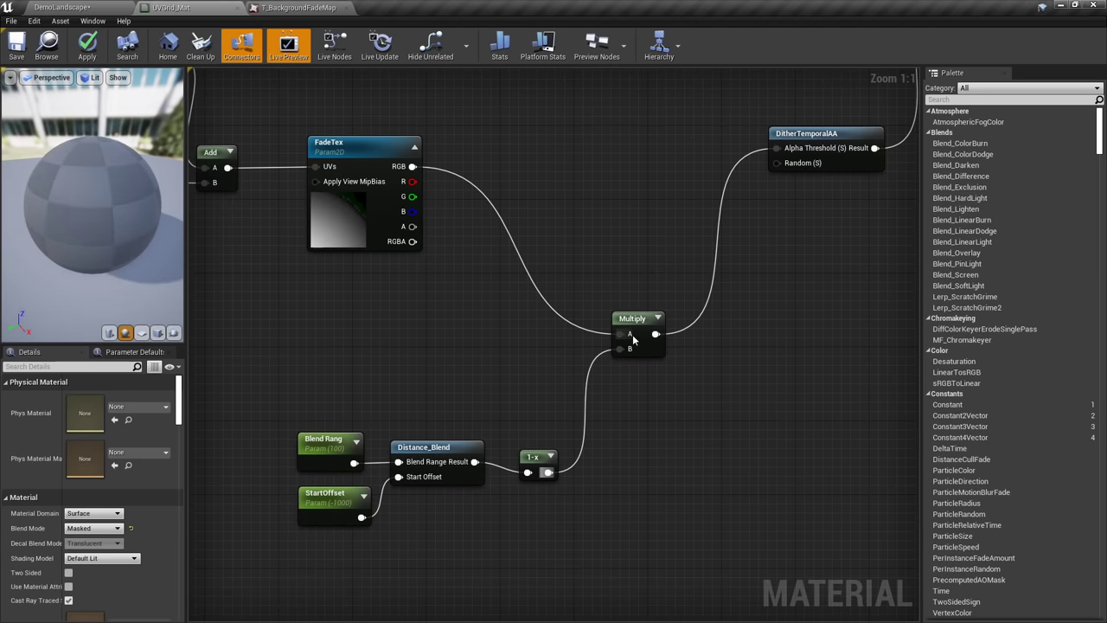
pyautogui.moveTo(633, 320); pyautogui.dragTo(656, 216)
# Review the StartOffset and Blend Rang parameters feeding Distance_Blend, and apply the material change
pyautogui.moveTo(536, 314); pyautogui.dragTo(625, 234, button='right')
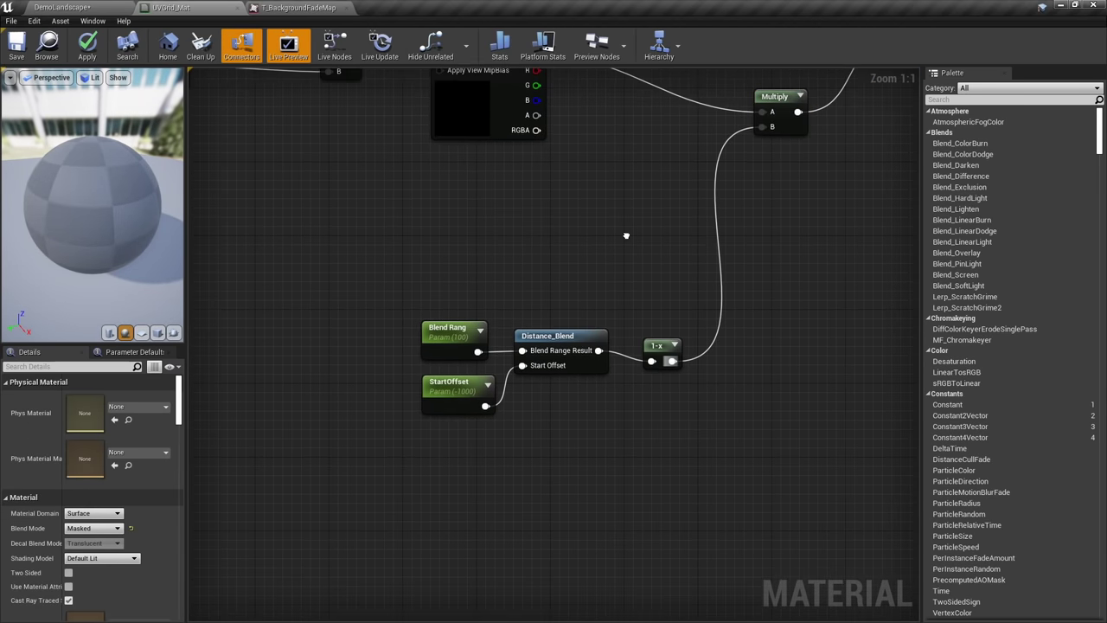
pyautogui.click(465, 408)
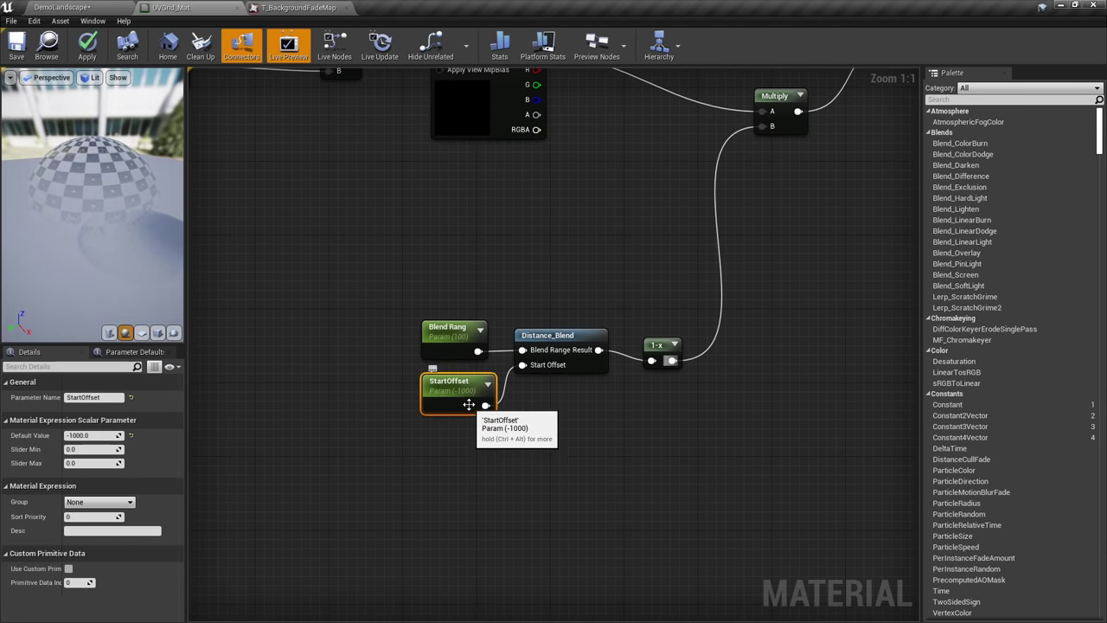
pyautogui.click(455, 354)
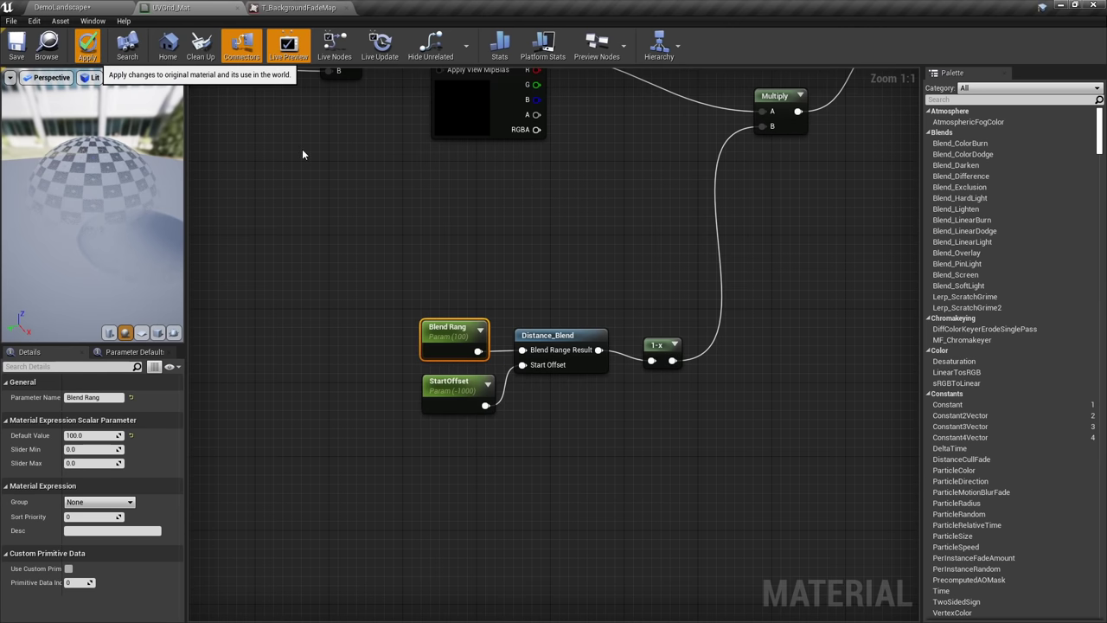
pyautogui.click(87, 44)
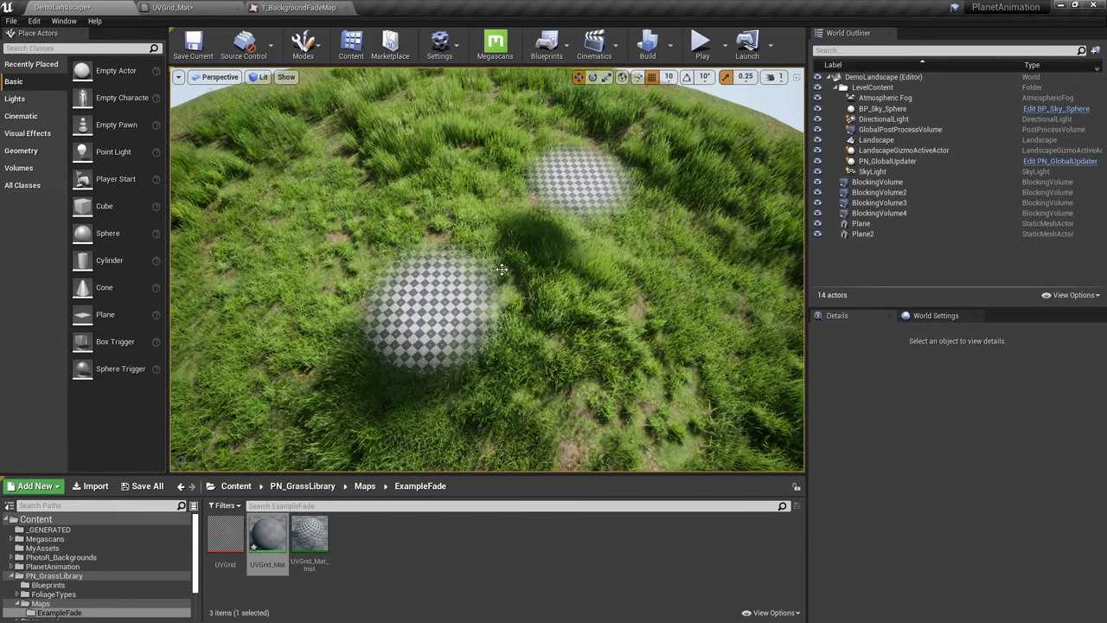
# Check the camera-distance fade on both planes in the level from close up and farther away
pyautogui.moveTo(502, 236); pyautogui.dragTo(415, 254, button='right')
pyautogui.scroll(10, 484, 252)
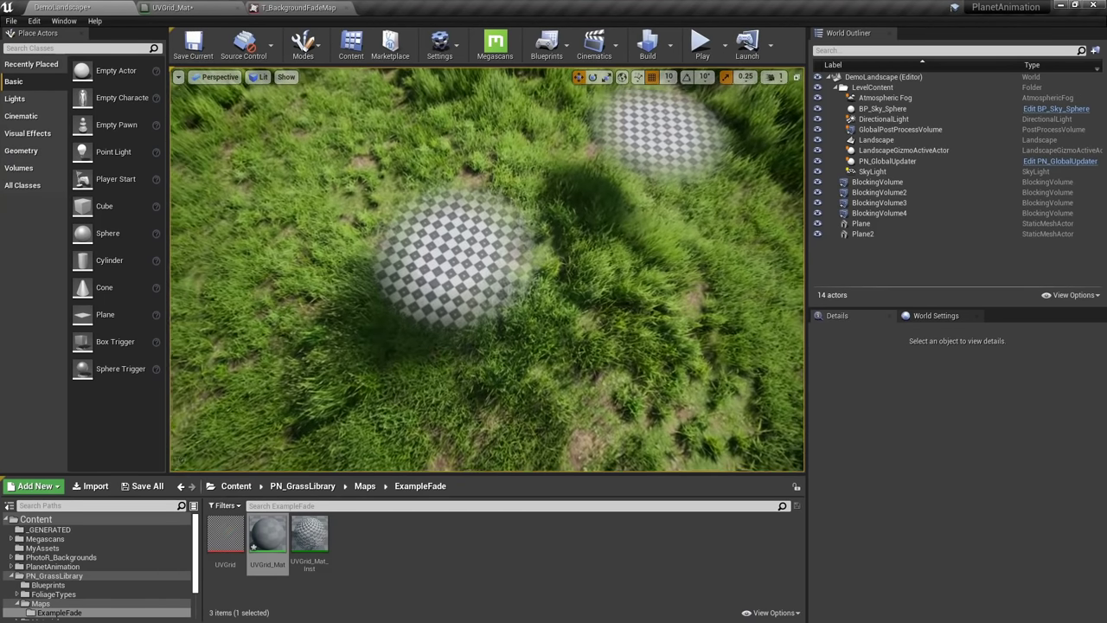
pyautogui.scroll(-8, 487, 270)
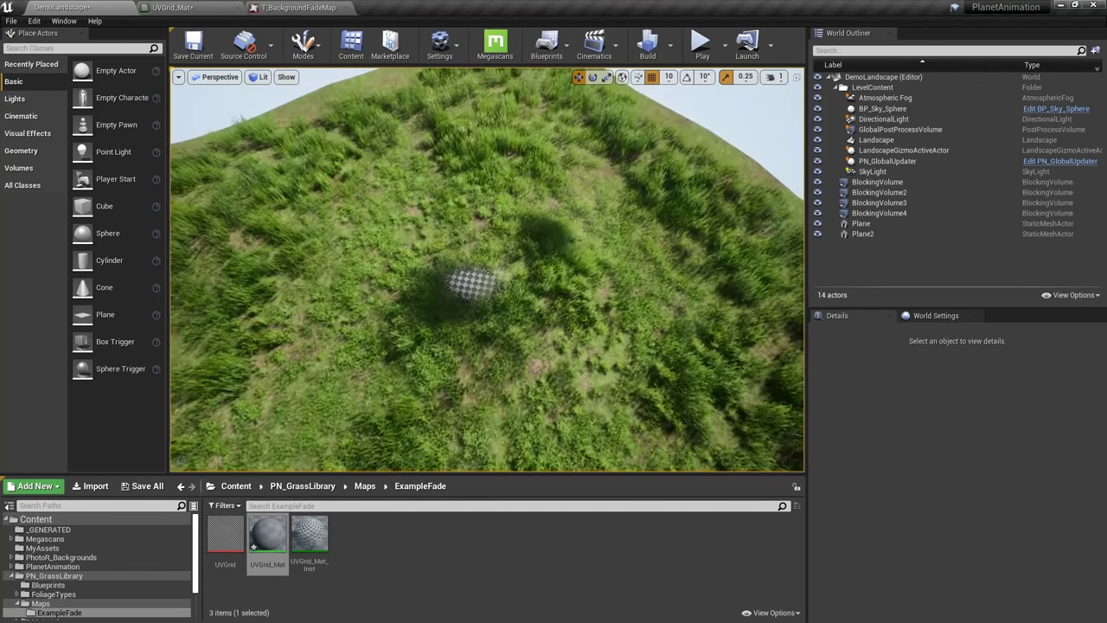
# Compare the fade of the checkered planes from farther above the grass landscape and from close up
pyautogui.scroll(-3, 487, 270)
pyautogui.keyDown('alt'); pyautogui.moveTo(493, 263); pyautogui.dragTo(486, 263, button='right'); pyautogui.keyUp('alt')
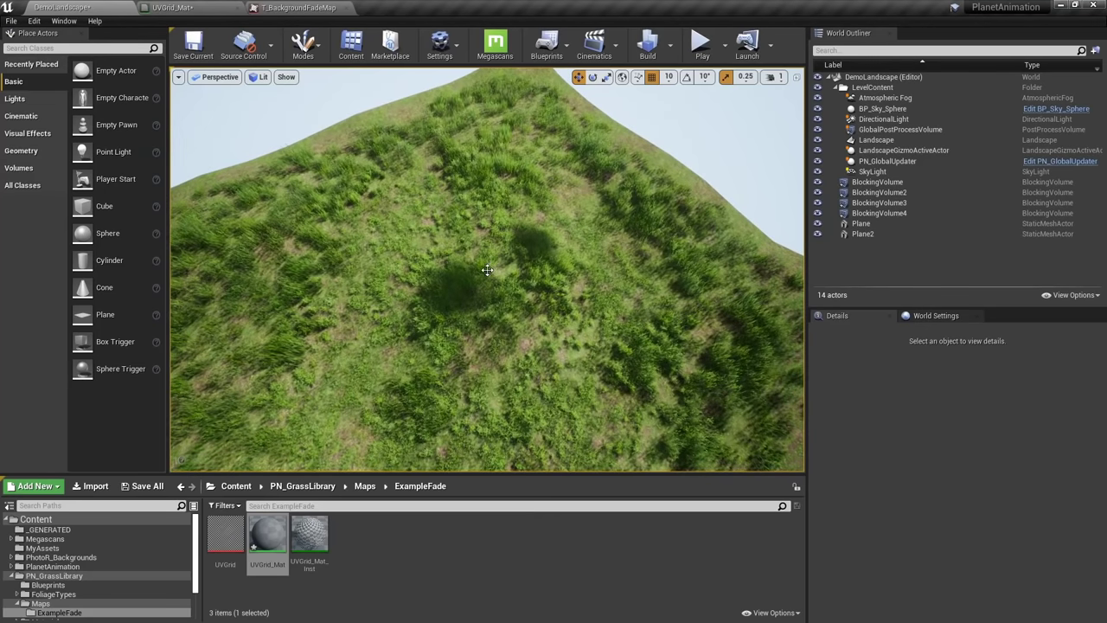
pyautogui.scroll(-2, 509, 319)
pyautogui.scroll(5, 509, 319)
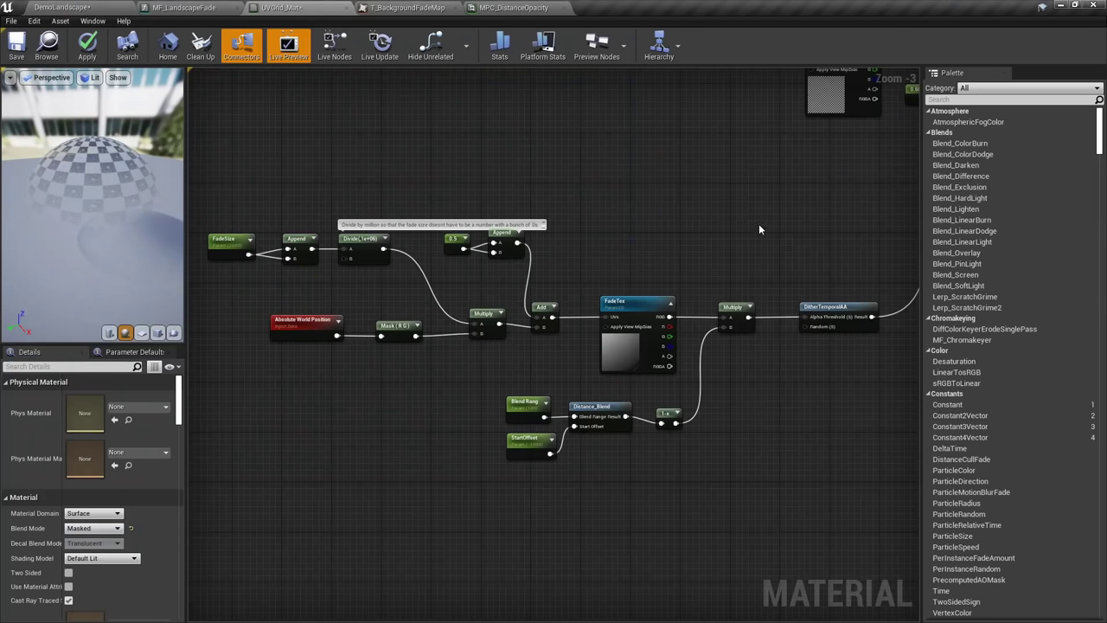
# Review the fade network in UVGrid_Mat, focusing on how FadeTex feeds the Multiply before DitherTemporalAA
pyautogui.moveTo(429, 323); pyautogui.dragTo(817, 496)
pyautogui.click(818, 497)
pyautogui.moveTo(614, 339); pyautogui.dragTo(620, 308)
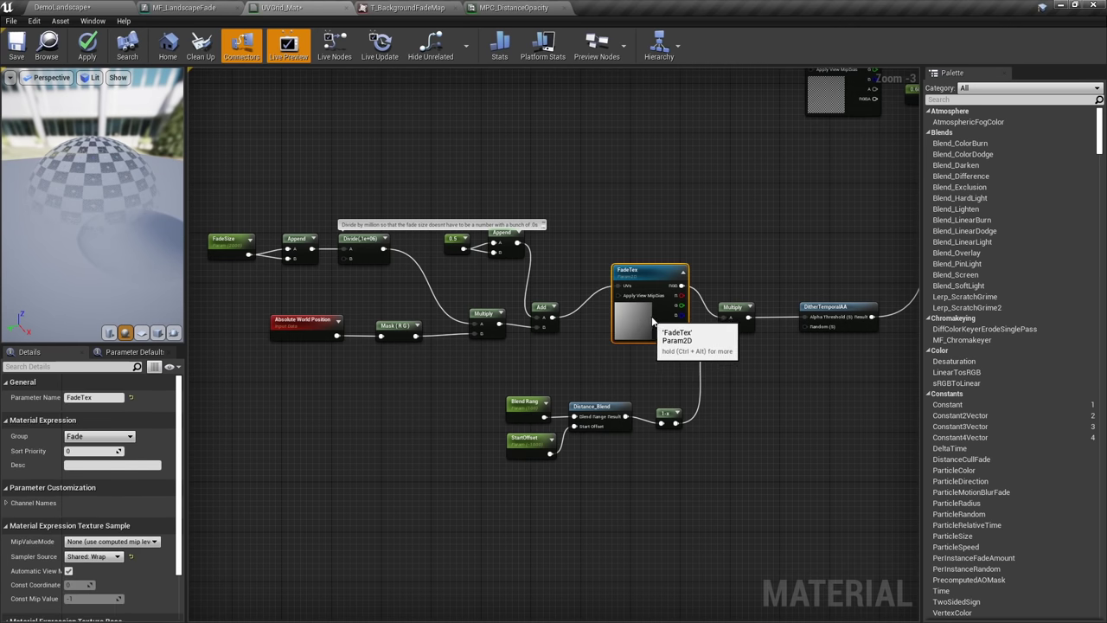
pyautogui.click(773, 431)
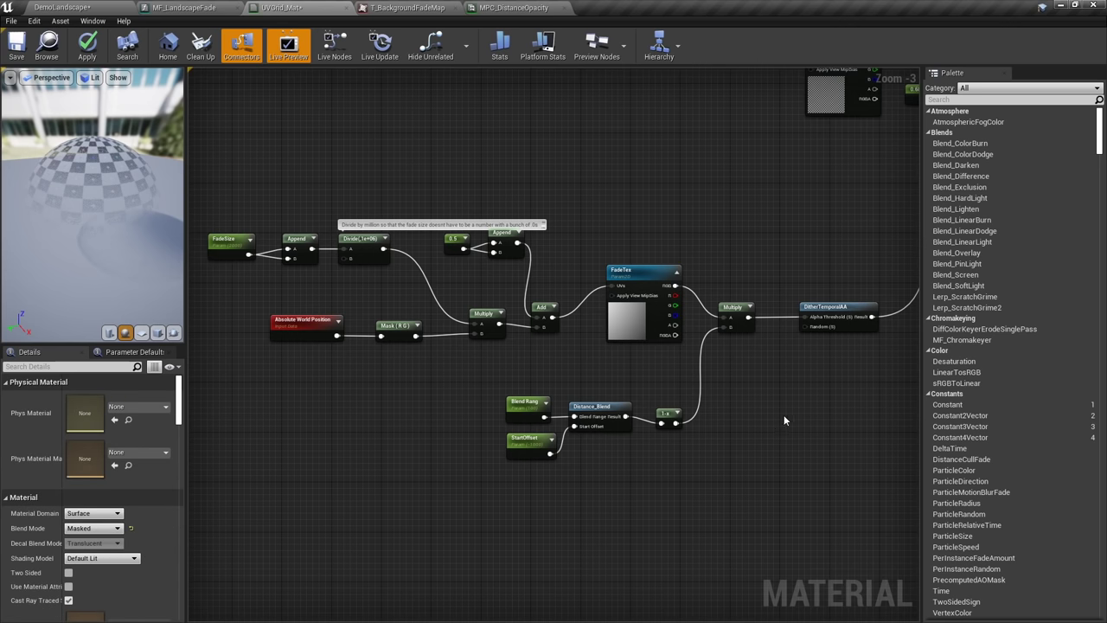
pyautogui.moveTo(650, 330); pyautogui.dragTo(642, 360)
pyautogui.click(763, 377)
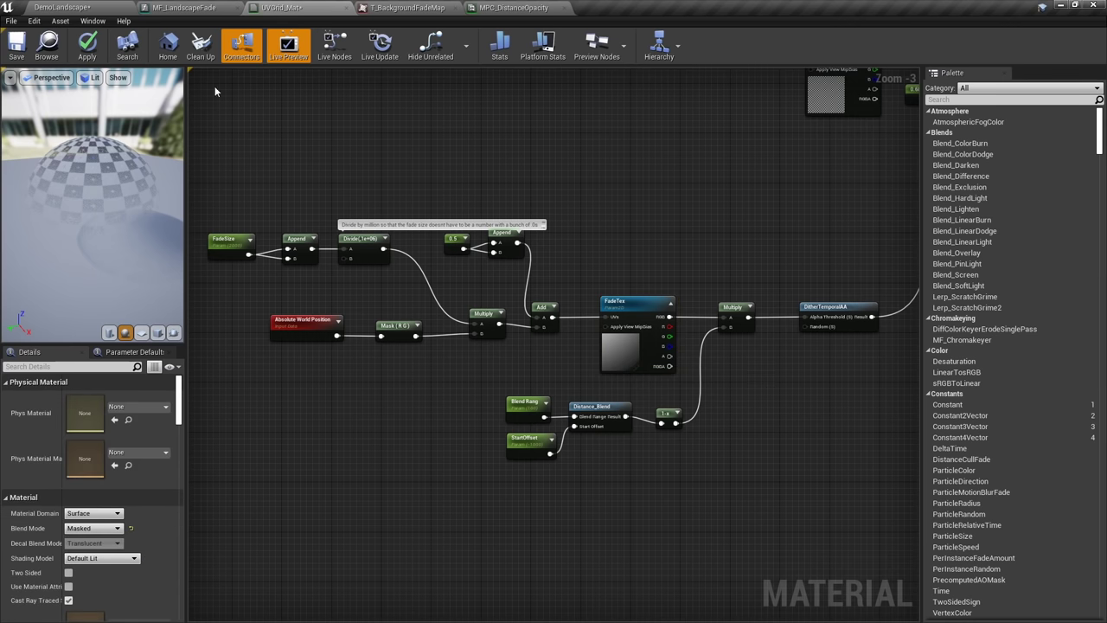
# Open the MF_LandscapeFade material function from the PlanetAnimation folder and review its complete node network
pyautogui.click(63, 6)
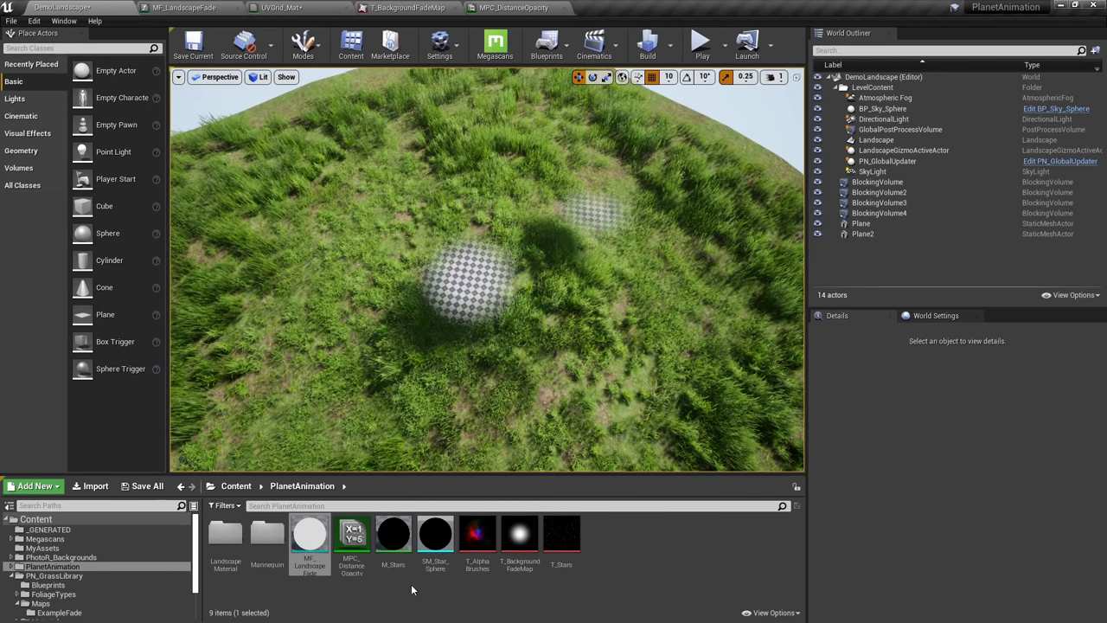
pyautogui.doubleClick(311, 544)
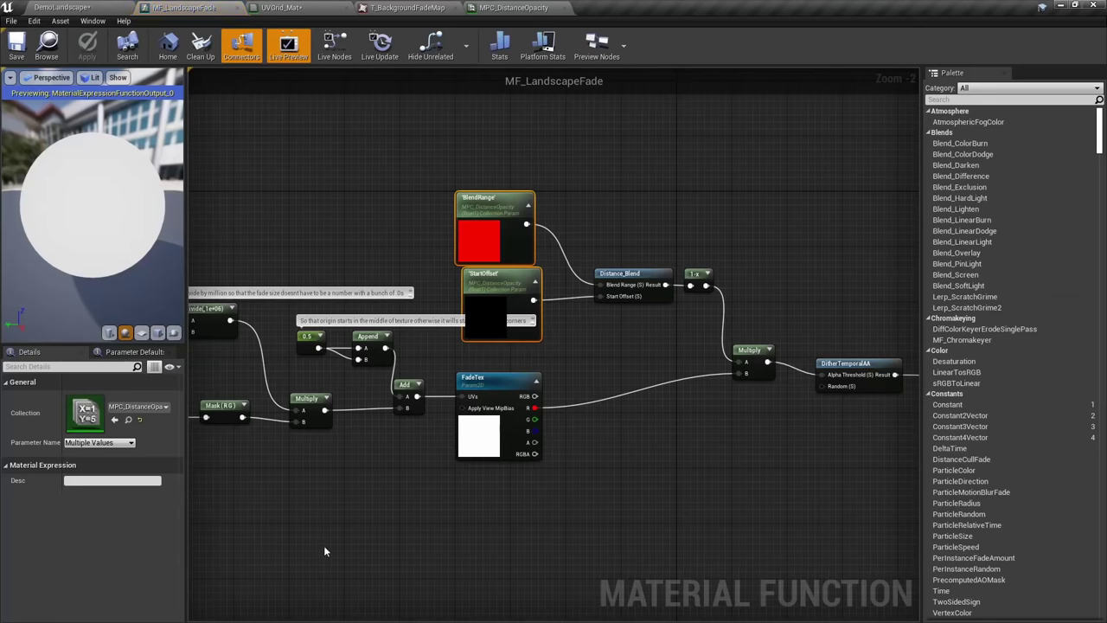
pyautogui.scroll(-1, 491, 467)
pyautogui.moveTo(491, 467); pyautogui.dragTo(538, 451, button='right')
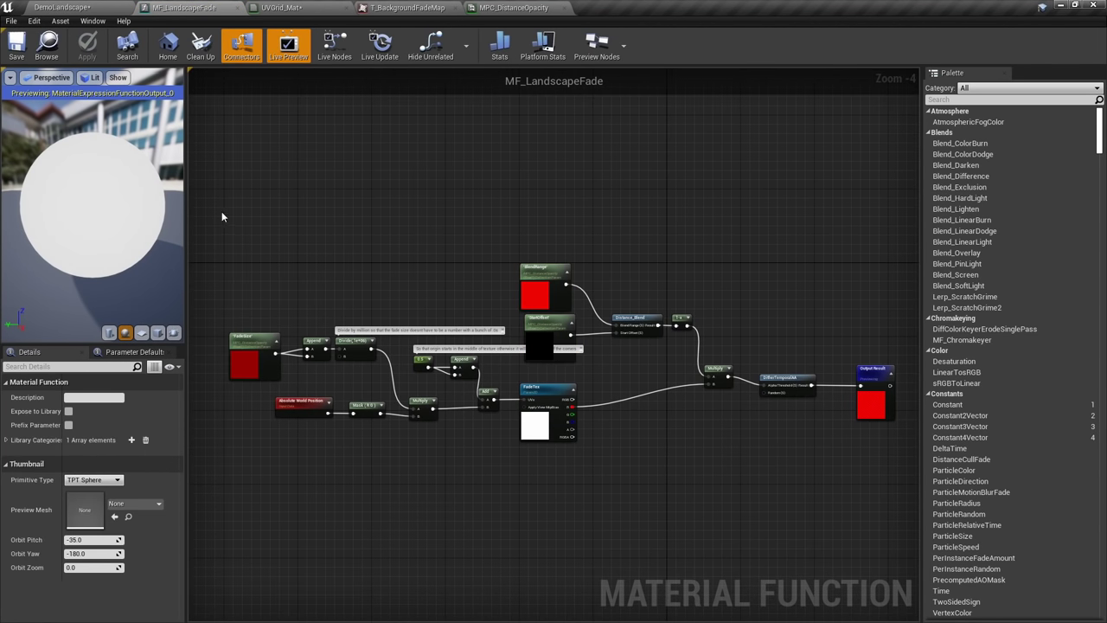
pyautogui.moveTo(222, 216); pyautogui.dragTo(780, 519)
pyautogui.click(780, 519)
# Examine the BlendRange, StartOffset and FadeSize collection parameters in MF_LandscapeFade, and open the MPC_DistanceOpacity collection
pyautogui.scroll(1, 564, 258)
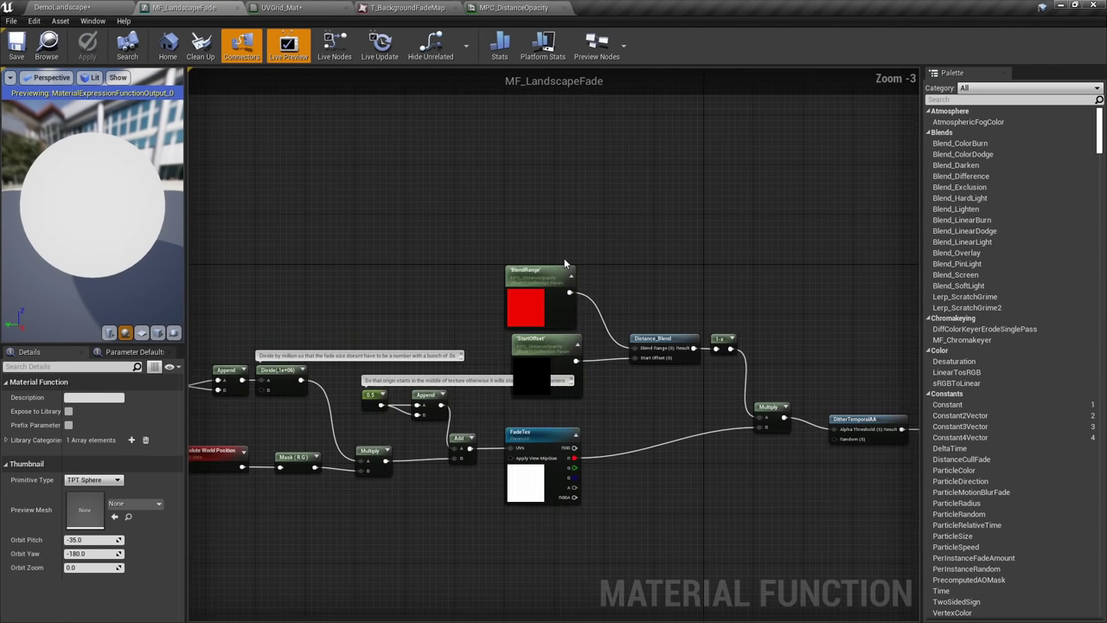
pyautogui.scroll(2, 563, 261)
pyautogui.moveTo(674, 293); pyautogui.dragTo(655, 233, button='right')
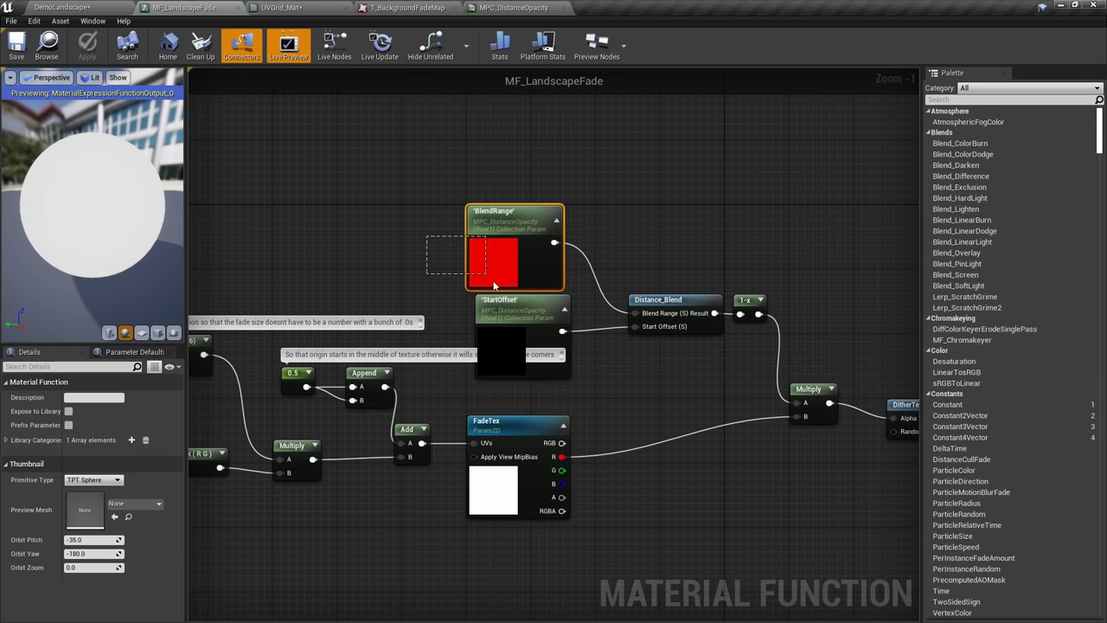
pyautogui.moveTo(494, 285); pyautogui.dragTo(511, 329)
pyautogui.moveTo(510, 329); pyautogui.dragTo(770, 332, button='right')
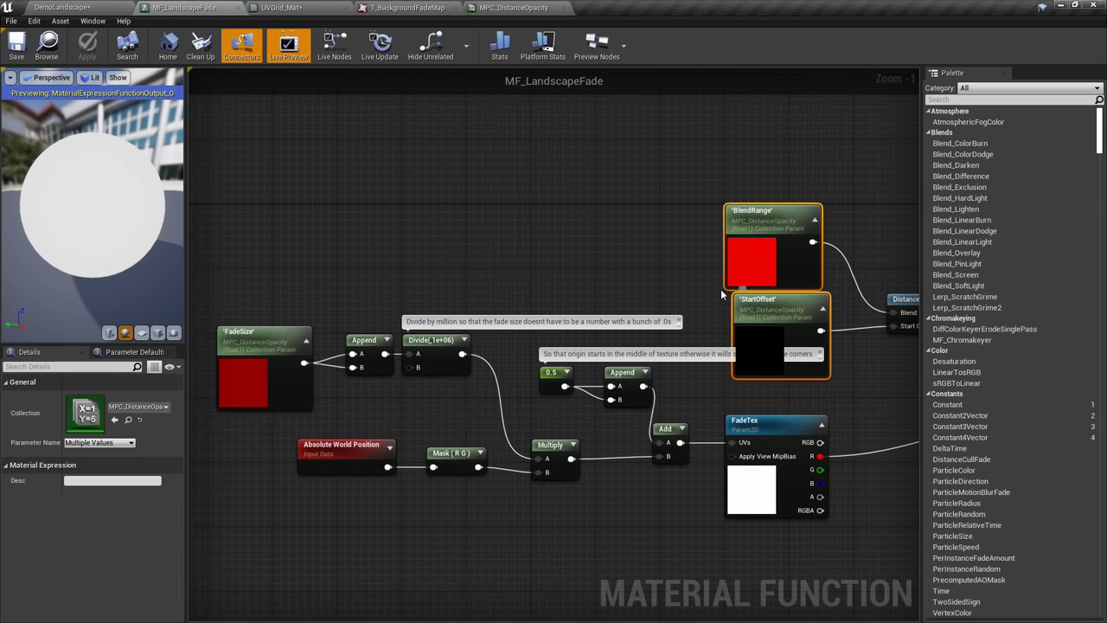
pyautogui.click(515, 8)
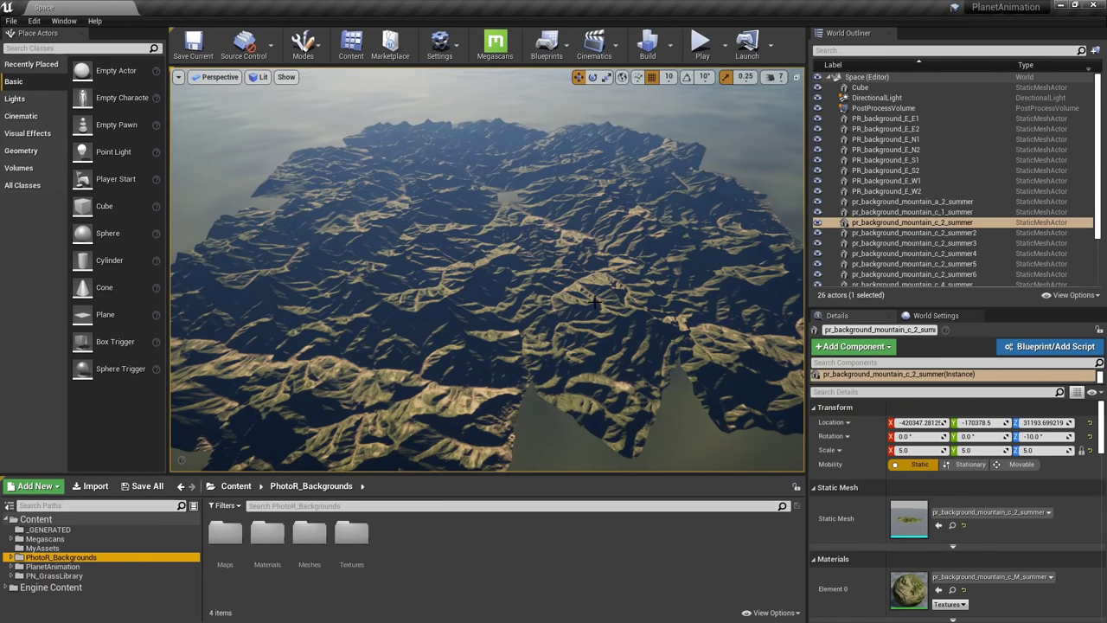
# Add a cube to the Space level's mountain landscape and set its location to 0, 0, 0
pyautogui.keyDown('alt'); pyautogui.moveTo(565, 235); pyautogui.dragTo(523, 347); pyautogui.keyUp('alt')
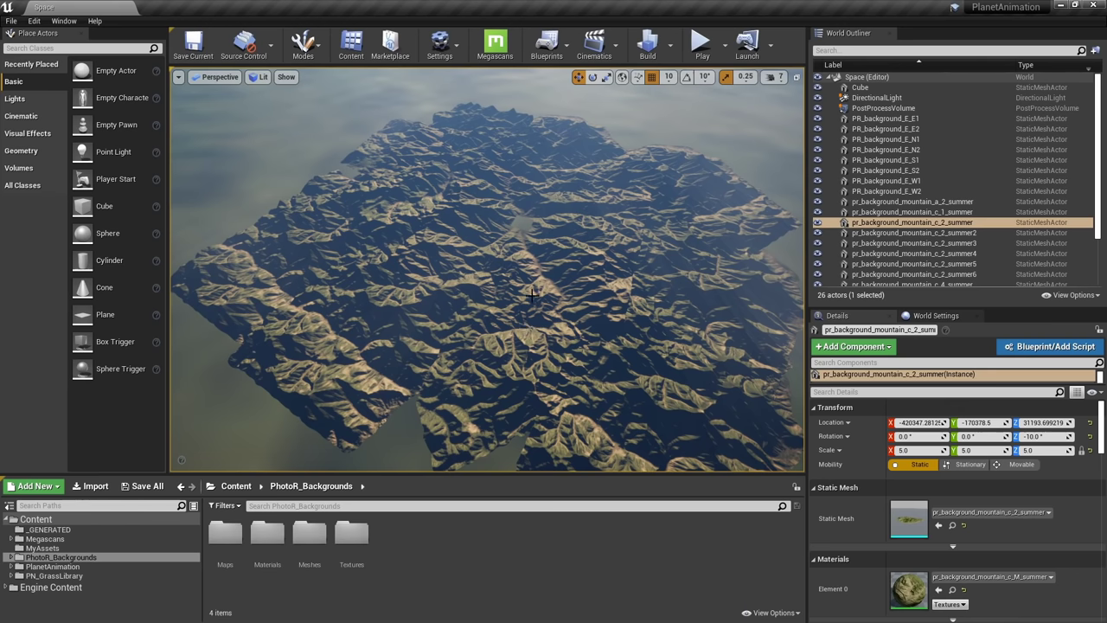
pyautogui.press('w')
pyautogui.moveTo(537, 284); pyautogui.dragTo(539, 135, button='right')
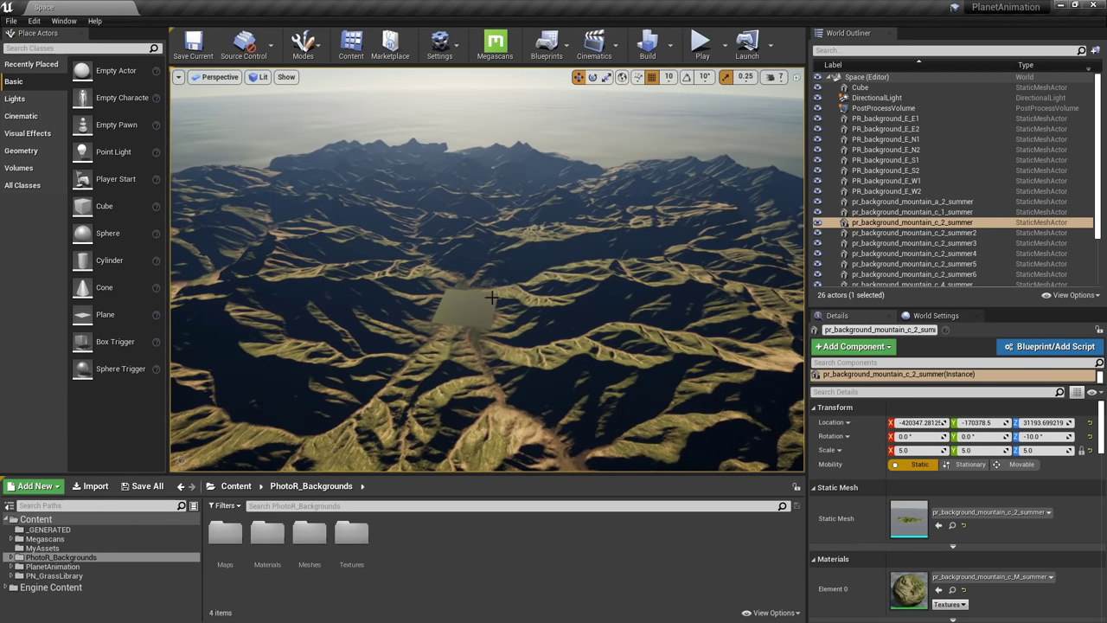
pyautogui.moveTo(104, 206); pyautogui.dragTo(270, 275)
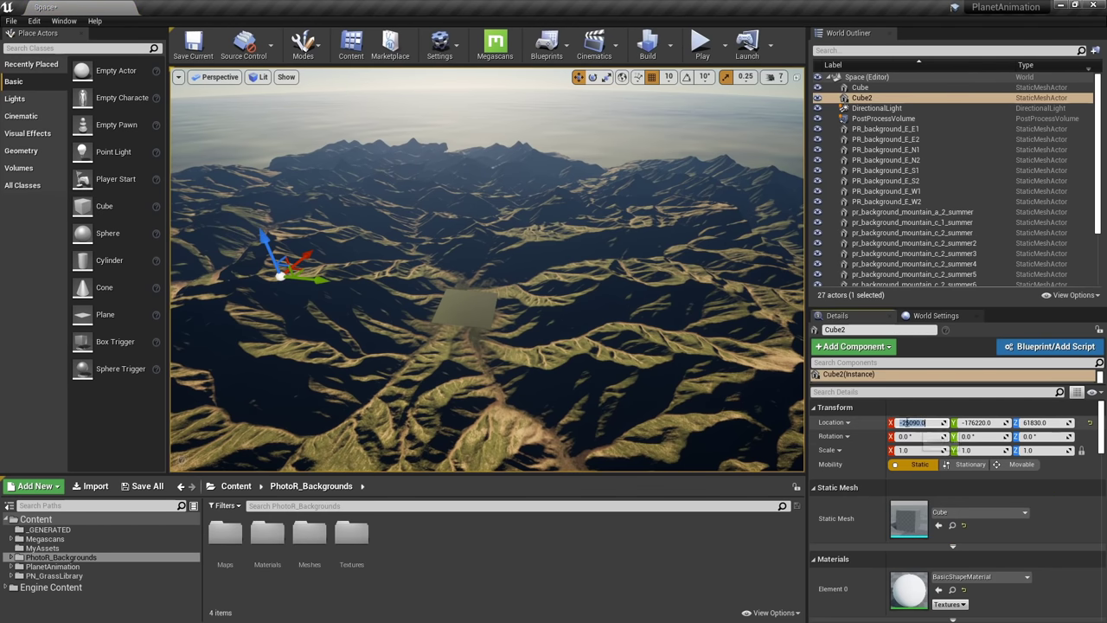
pyautogui.write('0')
pyautogui.press('Tab')
pyautogui.write('0')
pyautogui.press('Tab')
pyautogui.write('0')
pyautogui.press('Return')
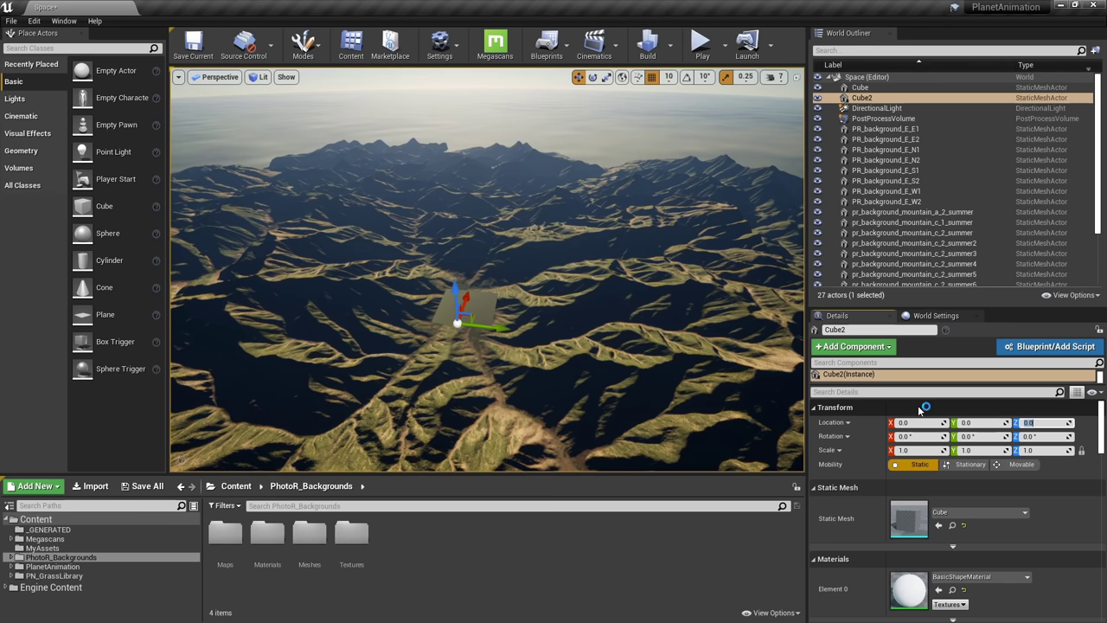
# Check where the cube at the world origin sits relative to the surrounding mountains
pyautogui.press('f')
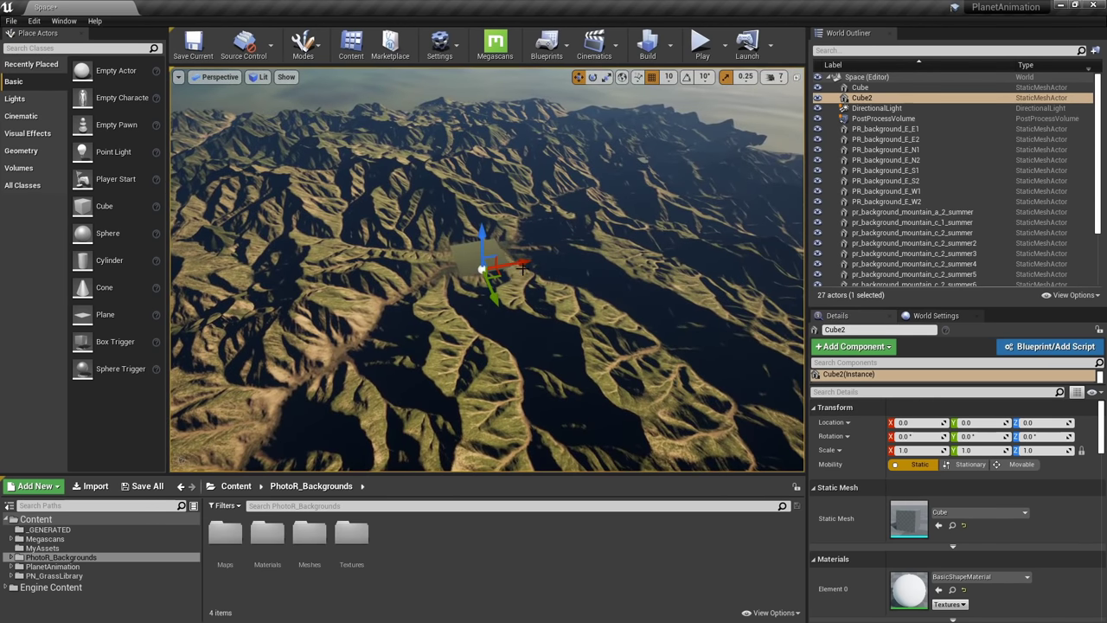
pyautogui.scroll(-10, 574, 249)
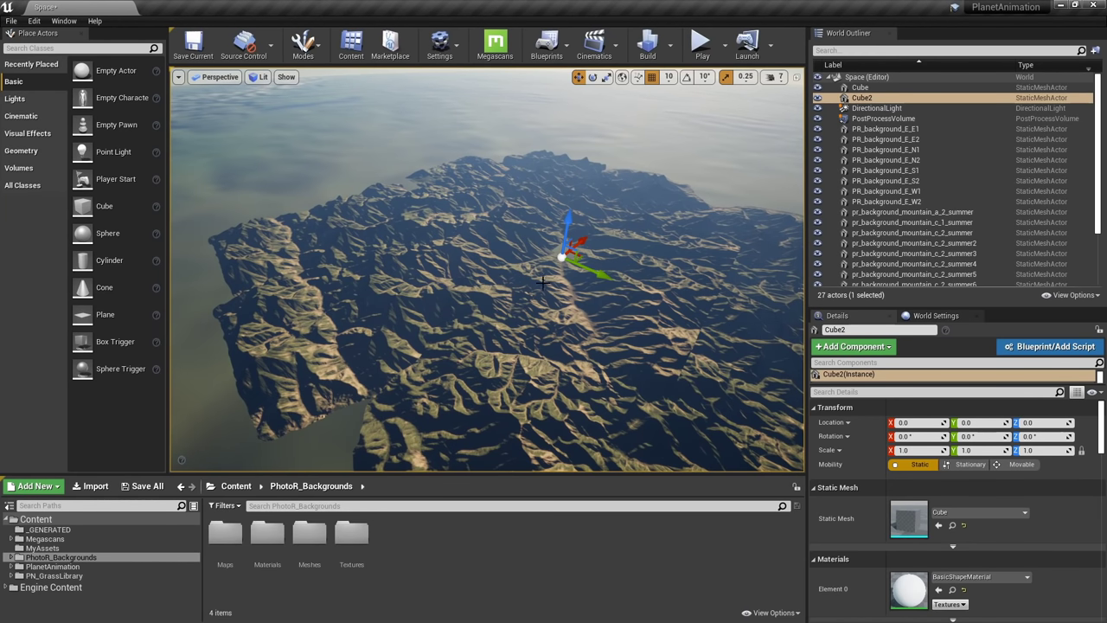
pyautogui.moveTo(516, 265); pyautogui.dragTo(549, 249, button='right')
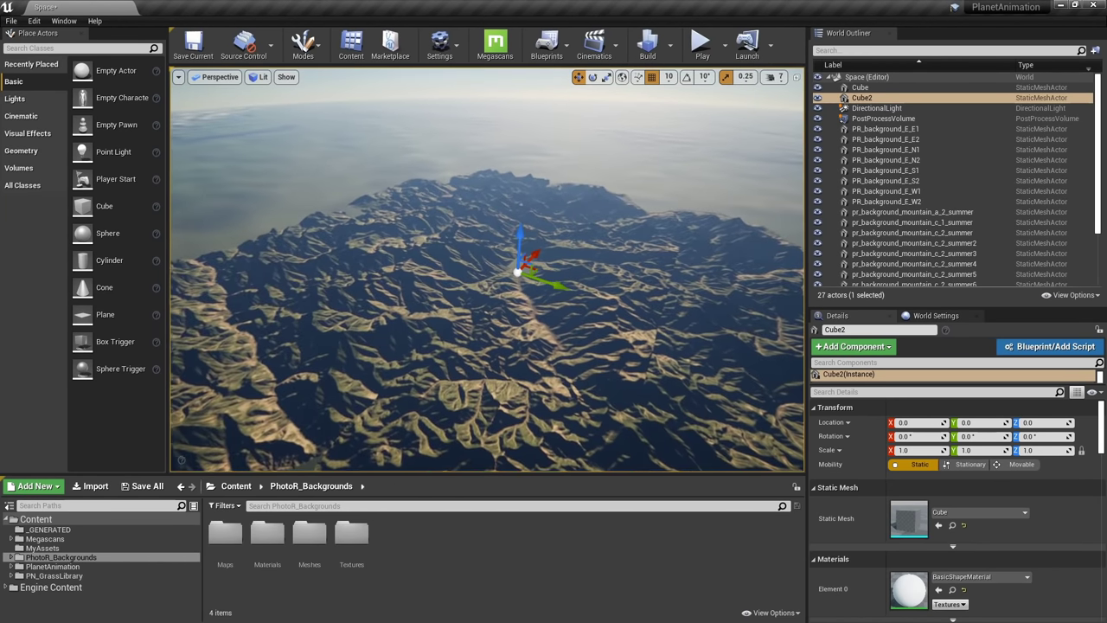
pyautogui.scroll(4, 511, 294)
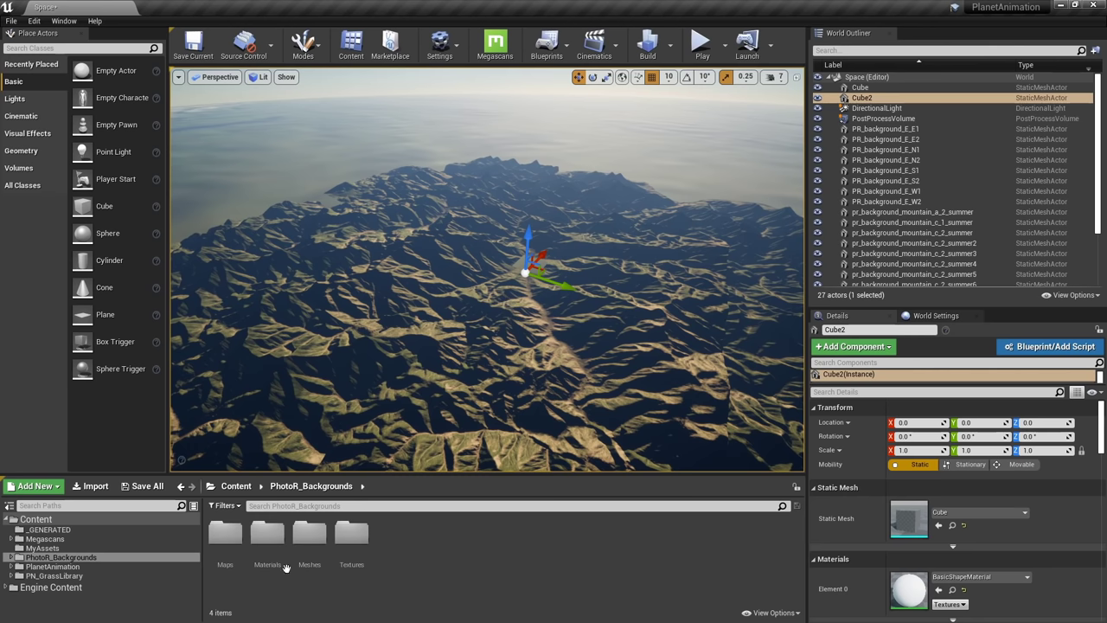
# Browse the project's content folders and open PlanetAnimation, which holds the landscape fade function
pyautogui.click(52, 549)
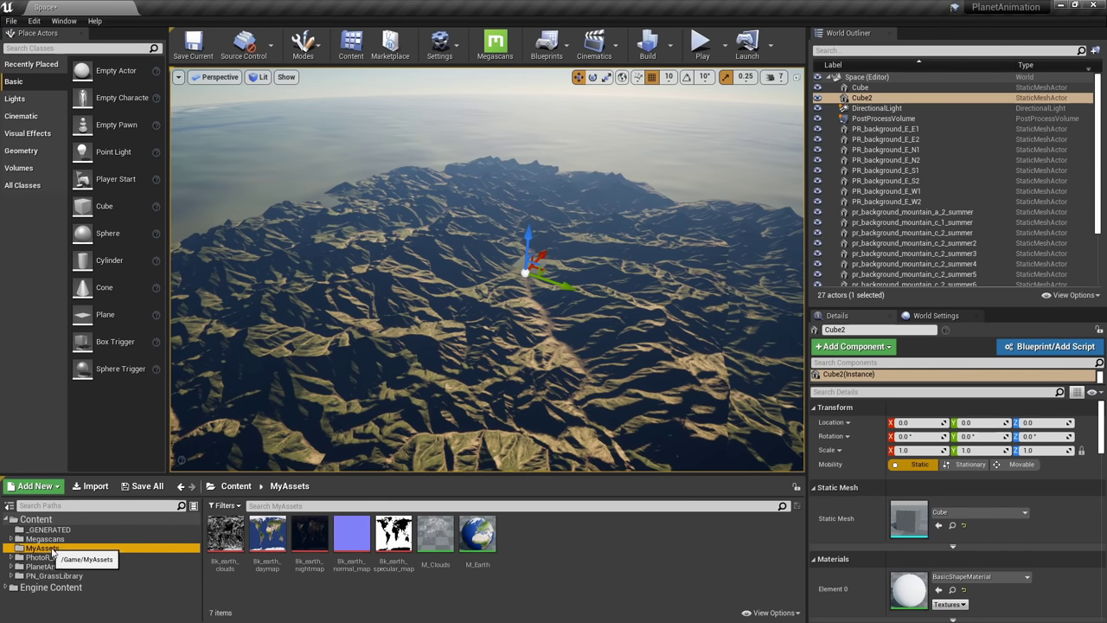
pyautogui.click(50, 567)
pyautogui.click(56, 549)
pyautogui.click(59, 558)
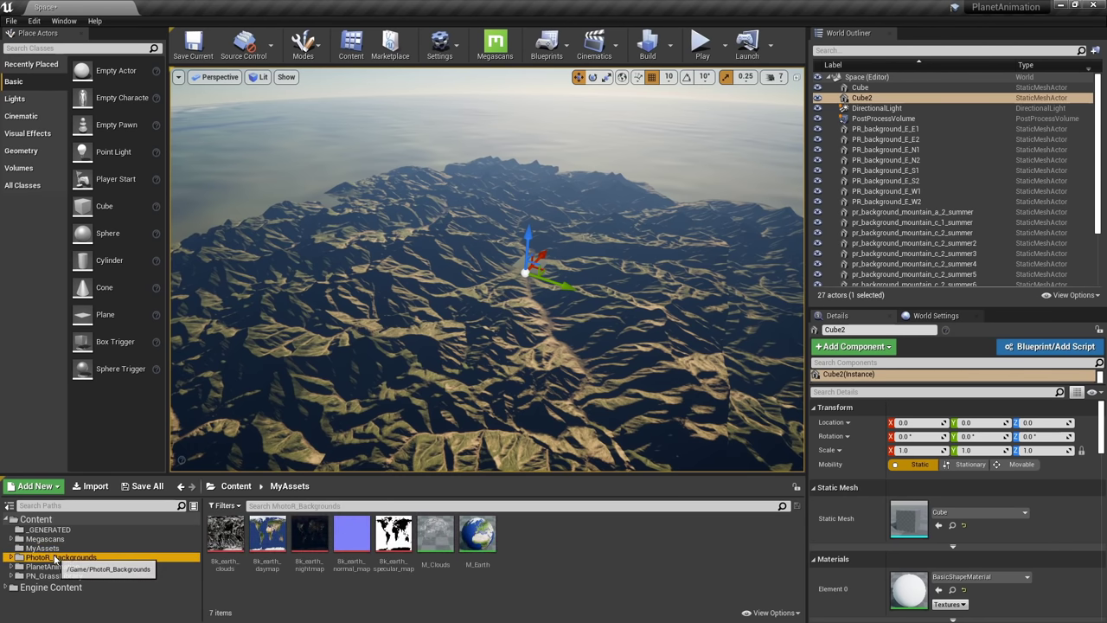
pyautogui.click(55, 566)
# Select the pr_background_mountain_c_2_summer mesh and open its material, pr_background_mountain_c_M_summer
pyautogui.moveTo(435, 353); pyautogui.dragTo(406, 406)
pyautogui.click(435, 353)
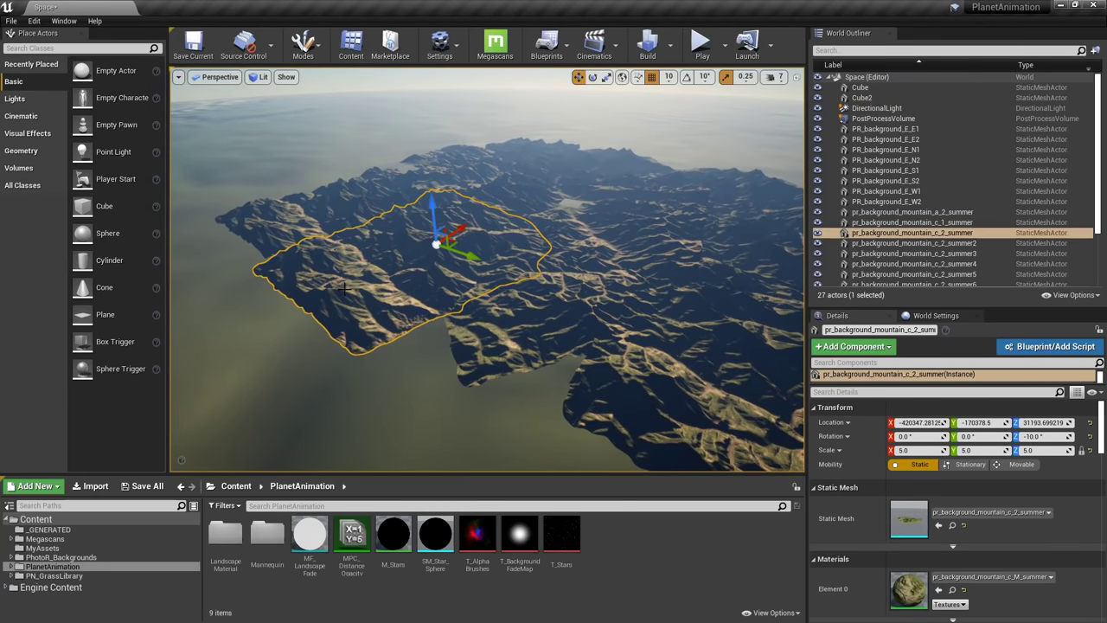
pyautogui.doubleClick(901, 588)
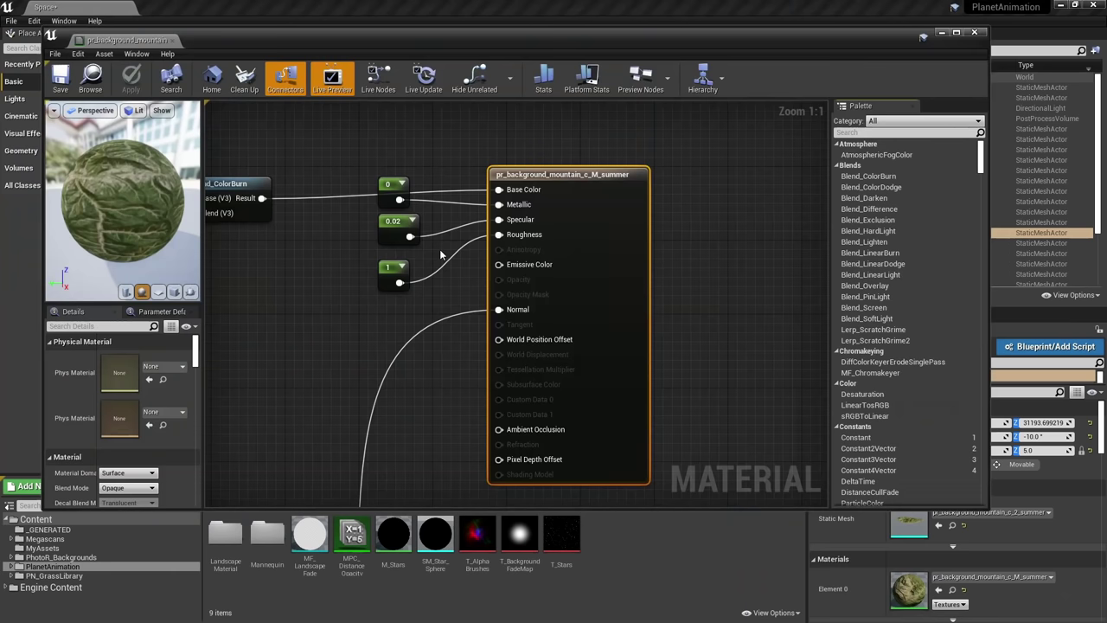
pyautogui.scroll(-6, 426, 323)
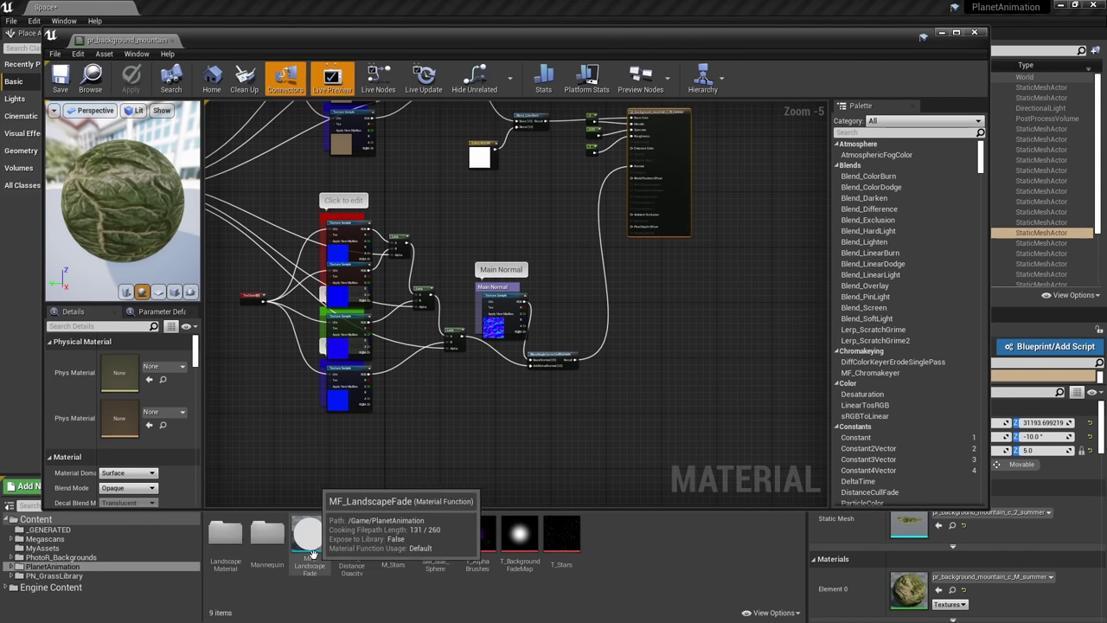
# Add the MF_LandscapeFade function to the mountain material and connect its Result to Opacity Mask
pyautogui.moveTo(309, 533); pyautogui.dragTo(538, 242)
pyautogui.scroll(4, 538, 242)
pyautogui.moveTo(538, 241); pyautogui.dragTo(447, 293, button='right')
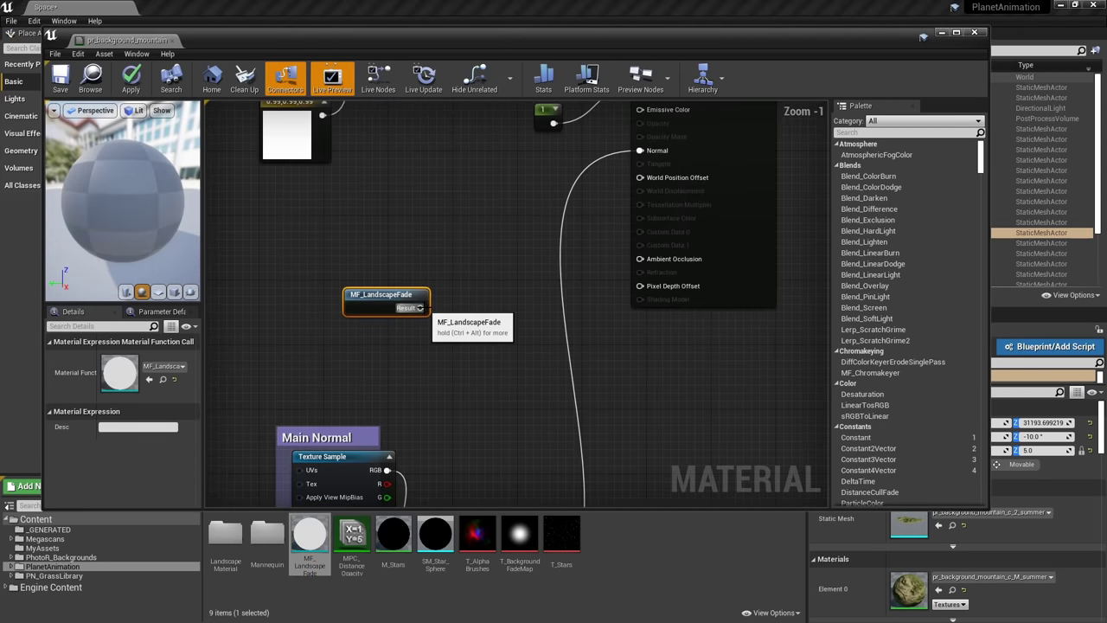
pyautogui.moveTo(421, 308); pyautogui.dragTo(659, 149)
pyautogui.click(494, 370)
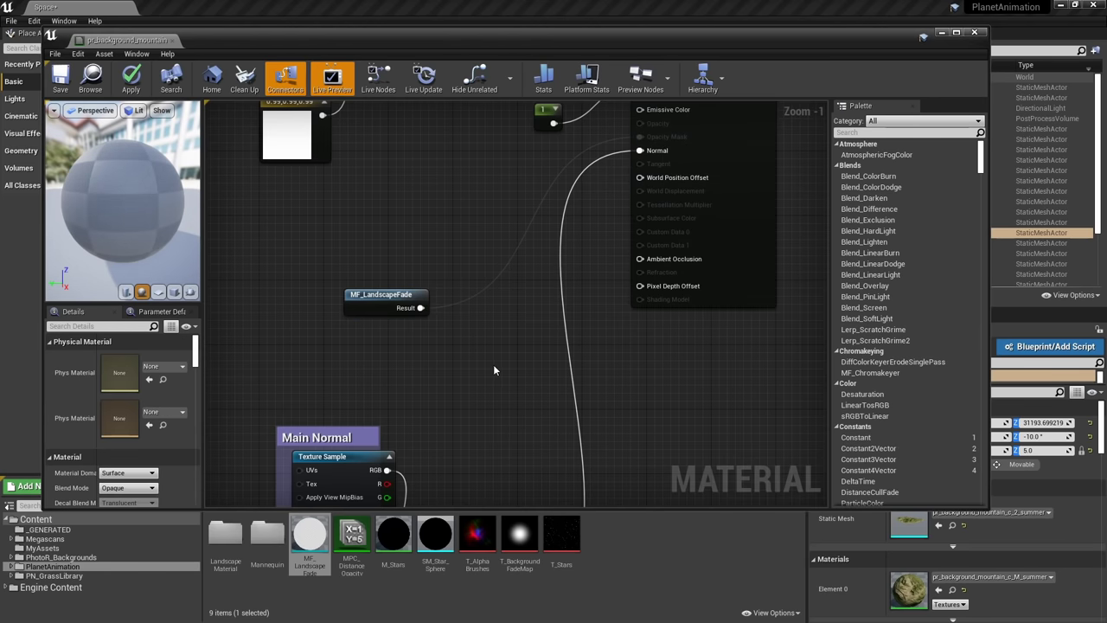
# Set the mountain material's Blend Mode to Masked and apply the change
pyautogui.scroll(-2, 121, 407)
pyautogui.click(128, 433)
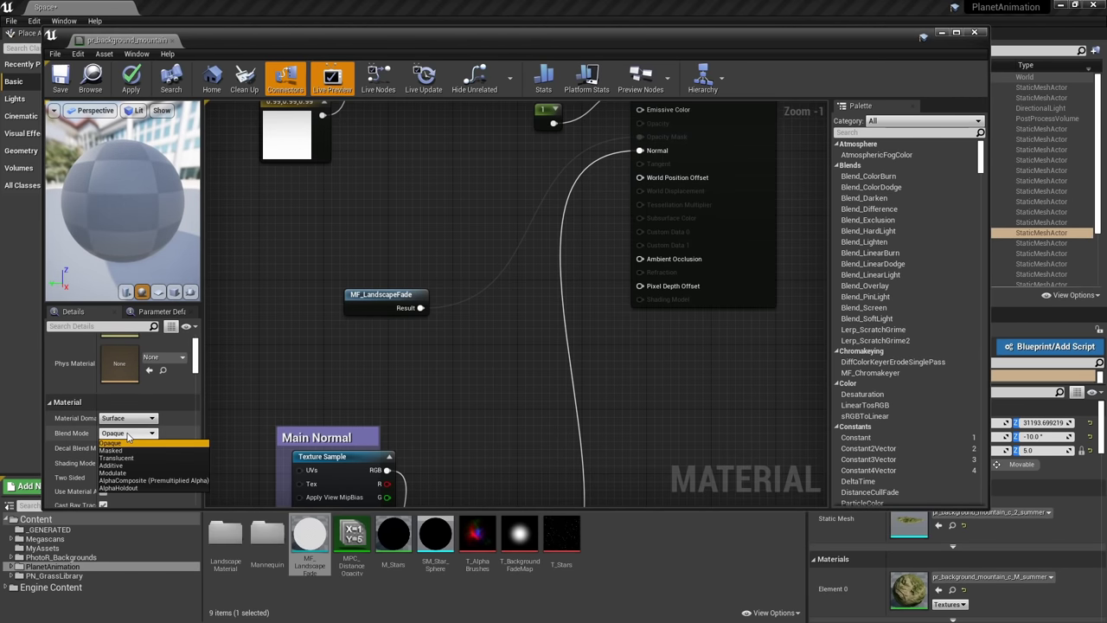
pyautogui.click(130, 450)
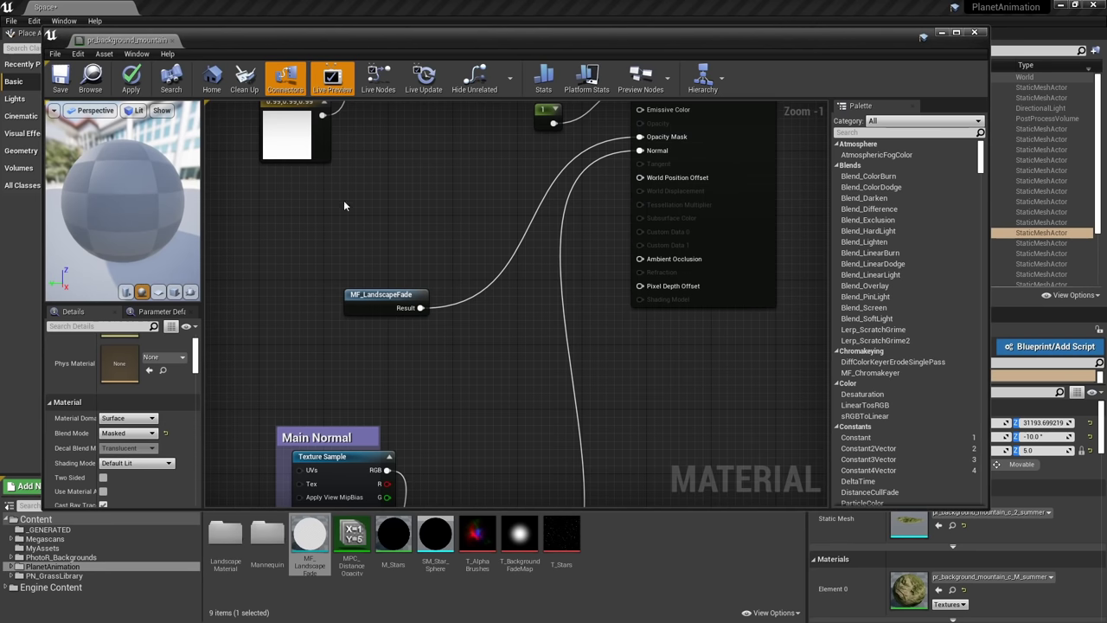
pyautogui.click(139, 83)
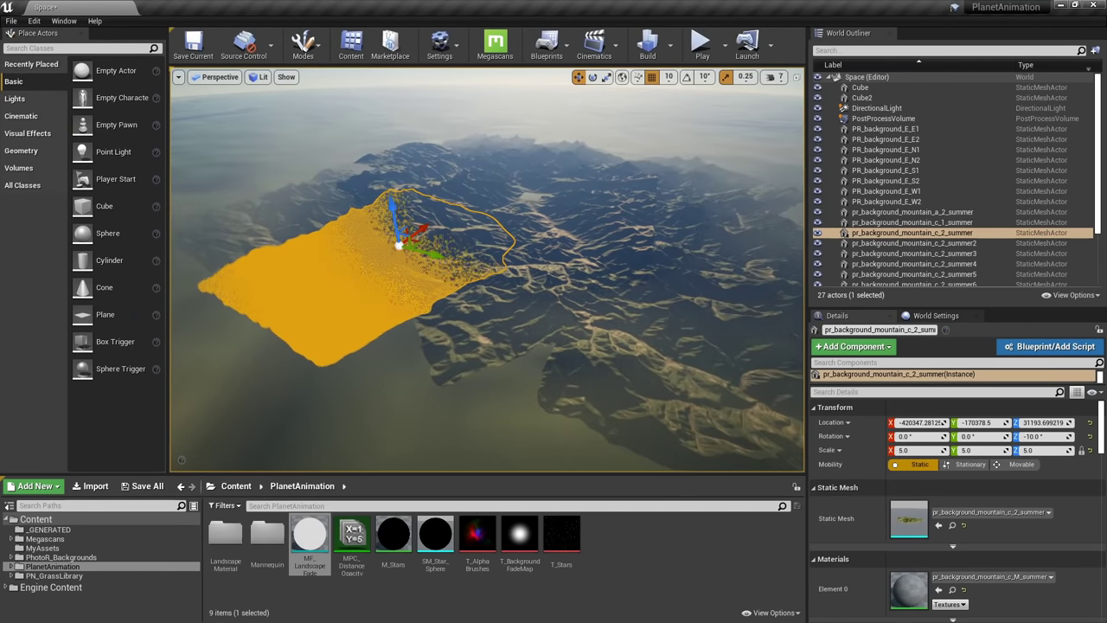
# Select the PR_background_E_W1 mesh near the landscape's centre and open its pr_background_mountain_e_M_summer material
pyautogui.moveTo(487, 269); pyautogui.dragTo(493, 293, button='right')
pyautogui.click(471, 242)
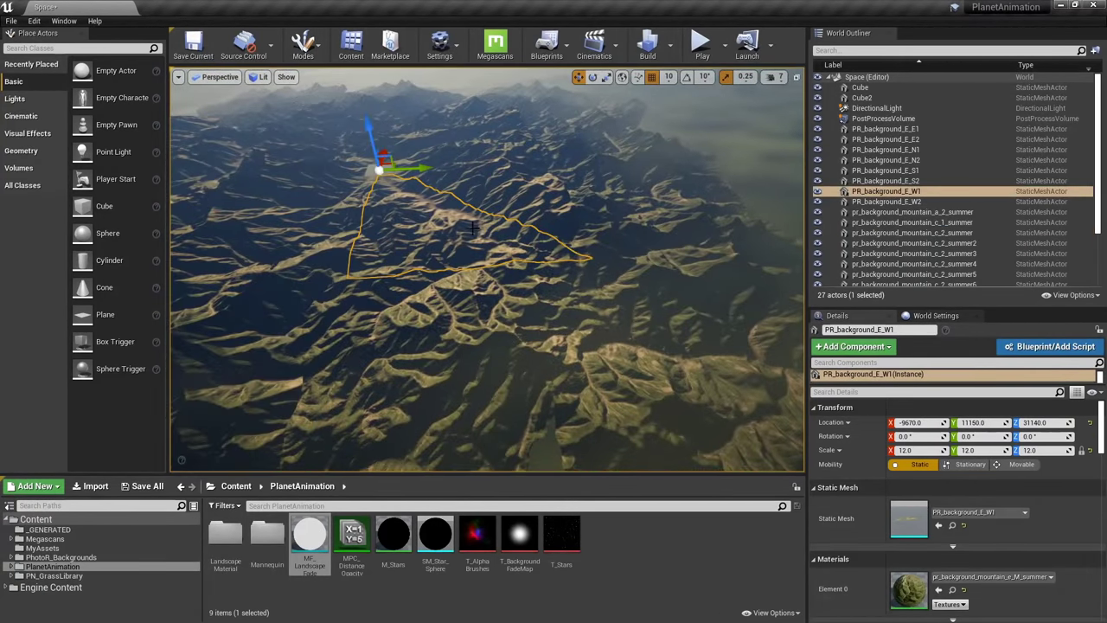
pyautogui.doubleClick(924, 593)
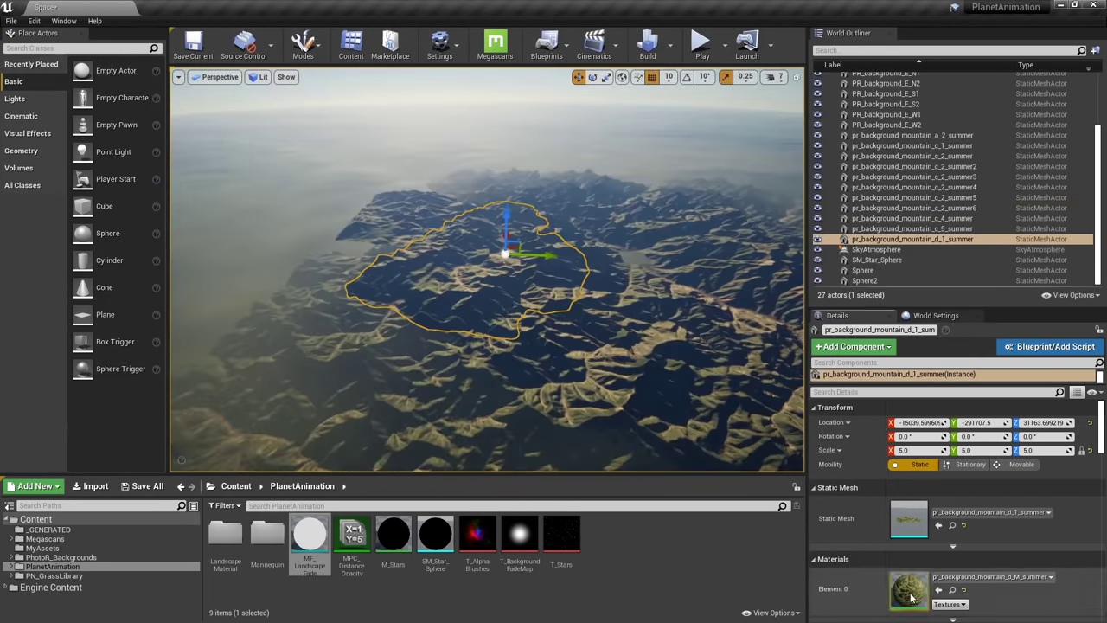
# Connect MF_LandscapeFade to Opacity Mask in the masked pr_background_mountain_d_M_summer and pr_background_mountain_a_M_summer materials, and save both
pyautogui.doubleClick(910, 595)
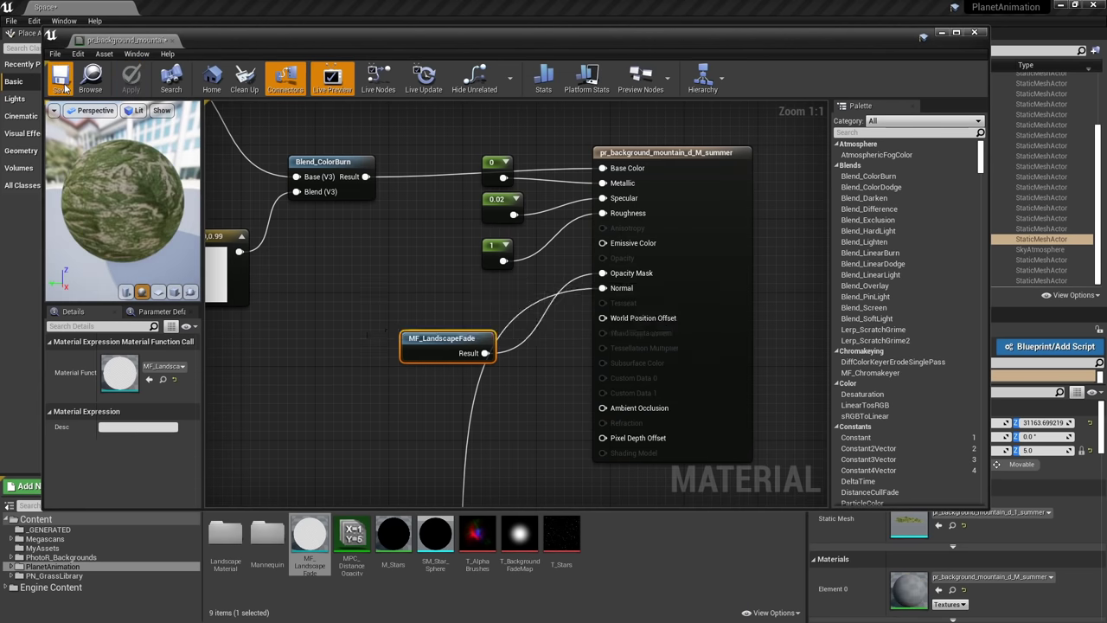
pyautogui.click(63, 82)
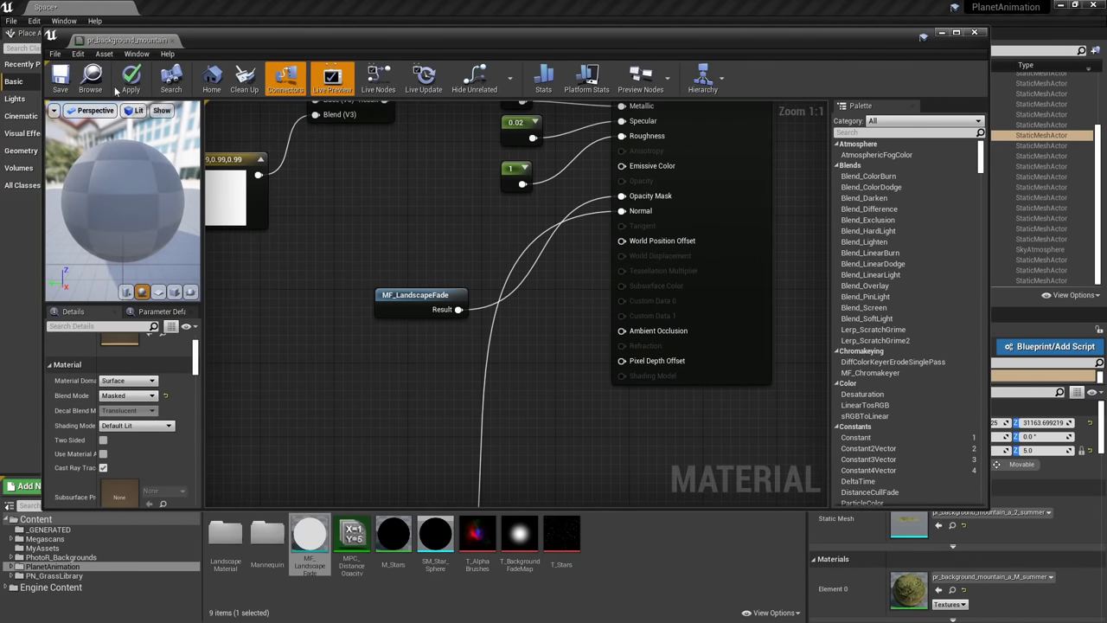
pyautogui.click(60, 82)
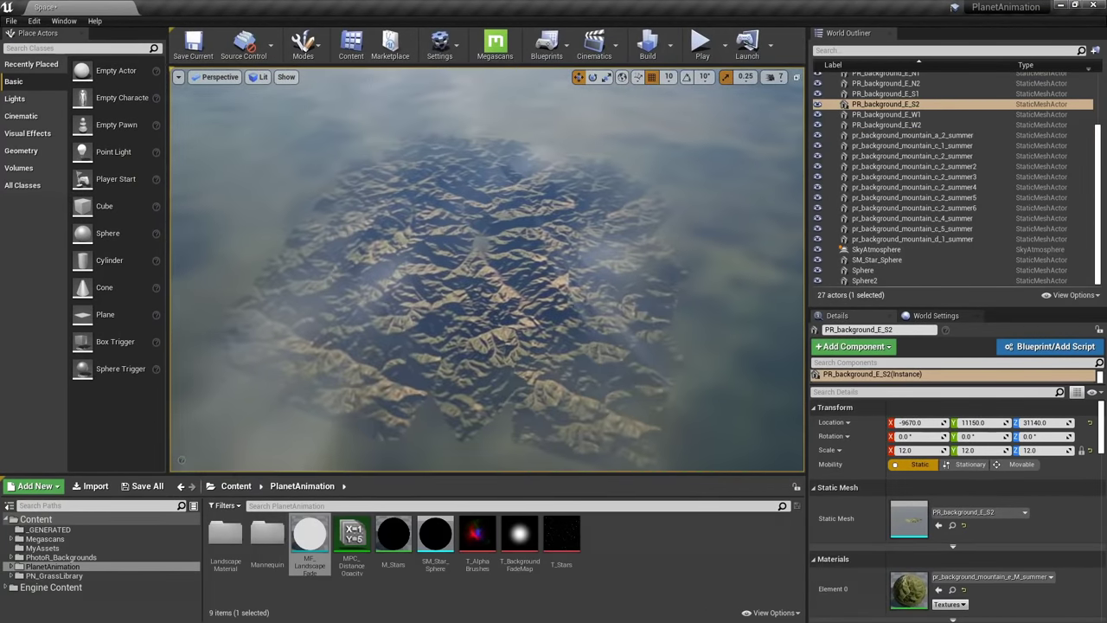
# Duplicate a pr_background_mountain_c_2_summer mesh and place the first copies along the outer edge of the mountain landscape
pyautogui.moveTo(487, 270); pyautogui.dragTo(428, 270, button='right')
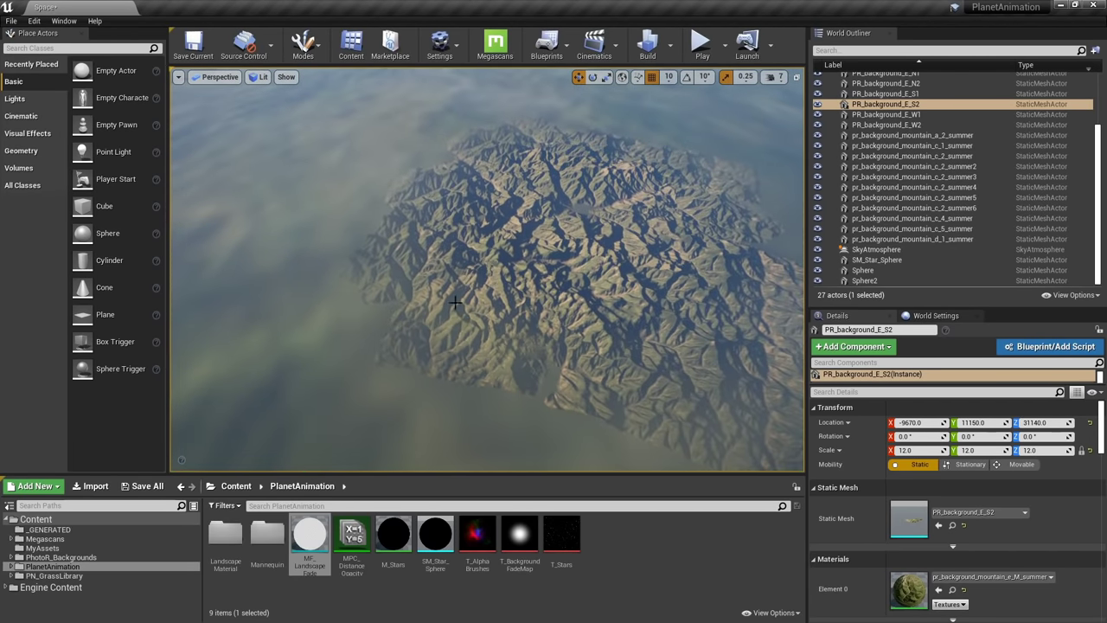
pyautogui.moveTo(467, 363); pyautogui.dragTo(501, 380, button='right')
pyautogui.click(473, 362)
pyautogui.press('Escape')
pyautogui.click(533, 270)
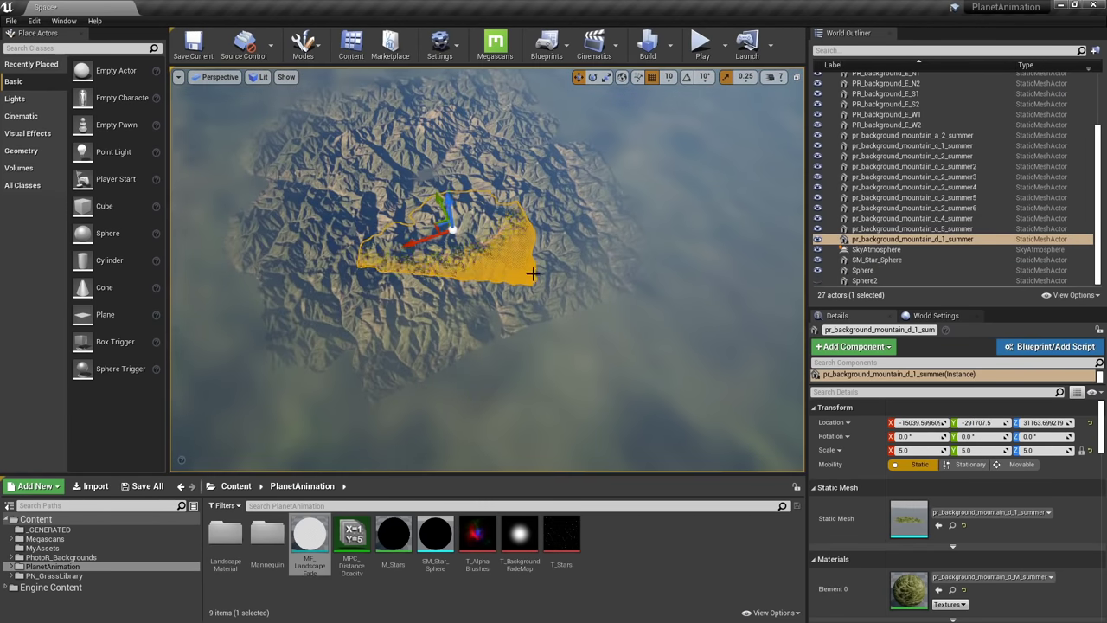
pyautogui.click(485, 260)
pyautogui.keyDown('alt'); pyautogui.moveTo(484, 260); pyautogui.dragTo(519, 346); pyautogui.keyUp('alt')
pyautogui.moveTo(519, 346); pyautogui.dragTo(484, 328, button='right')
pyautogui.keyDown('alt'); pyautogui.moveTo(484, 328); pyautogui.dragTo(244, 361); pyautogui.keyUp('alt')
pyautogui.moveTo(245, 362); pyautogui.dragTo(484, 285, button='right')
# Rotate the mountain copy and place further duplicates of it around the landscape's remaining edge
pyautogui.press('e')
pyautogui.keyDown('alt'); pyautogui.moveTo(484, 286); pyautogui.dragTo(683, 200); pyautogui.keyUp('alt')
pyautogui.moveTo(683, 201); pyautogui.dragTo(717, 208, button='right')
pyautogui.keyDown('alt'); pyautogui.moveTo(577, 192); pyautogui.dragTo(622, 189); pyautogui.keyUp('alt')
pyautogui.moveTo(623, 190); pyautogui.dragTo(597, 217, button='right')
pyautogui.keyDown('alt'); pyautogui.moveTo(597, 230); pyautogui.dragTo(627, 261); pyautogui.keyUp('alt')
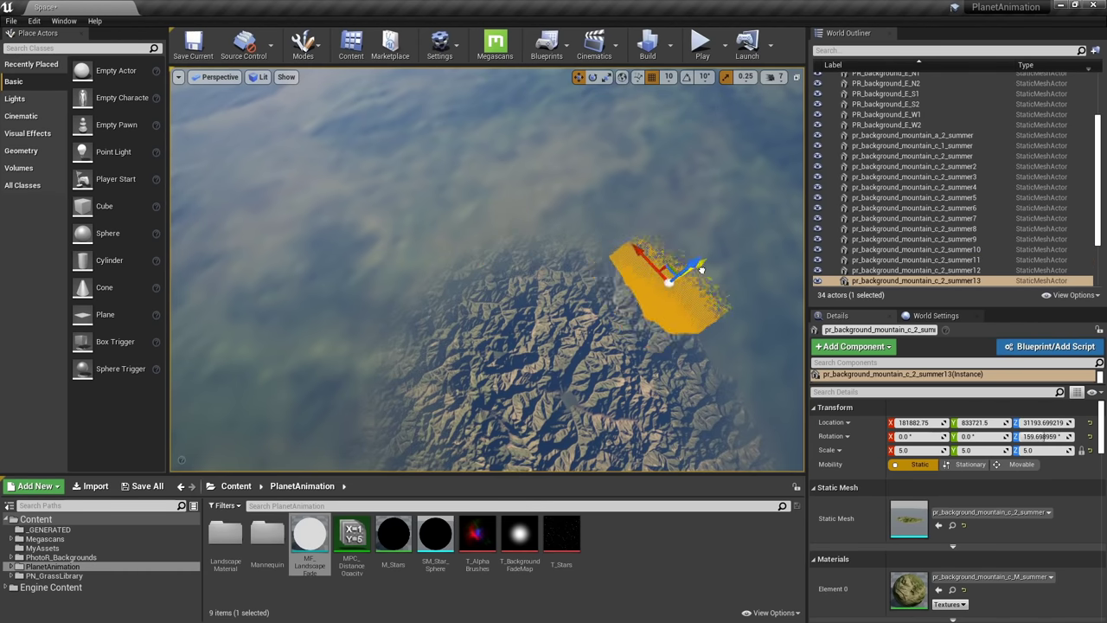
# Fill the remaining edge gaps with three more pr_background_mountain_c_2_summer copies, turning the last one to about 233° around Z
pyautogui.moveTo(701, 269); pyautogui.dragTo(553, 225, button='right')
pyautogui.keyDown('alt'); pyautogui.moveTo(553, 173); pyautogui.dragTo(640, 234); pyautogui.keyUp('alt')
pyautogui.press('e')
pyautogui.moveTo(640, 233); pyautogui.dragTo(647, 304)
pyautogui.press('w')
pyautogui.moveTo(646, 303); pyautogui.dragTo(654, 302, button='right')
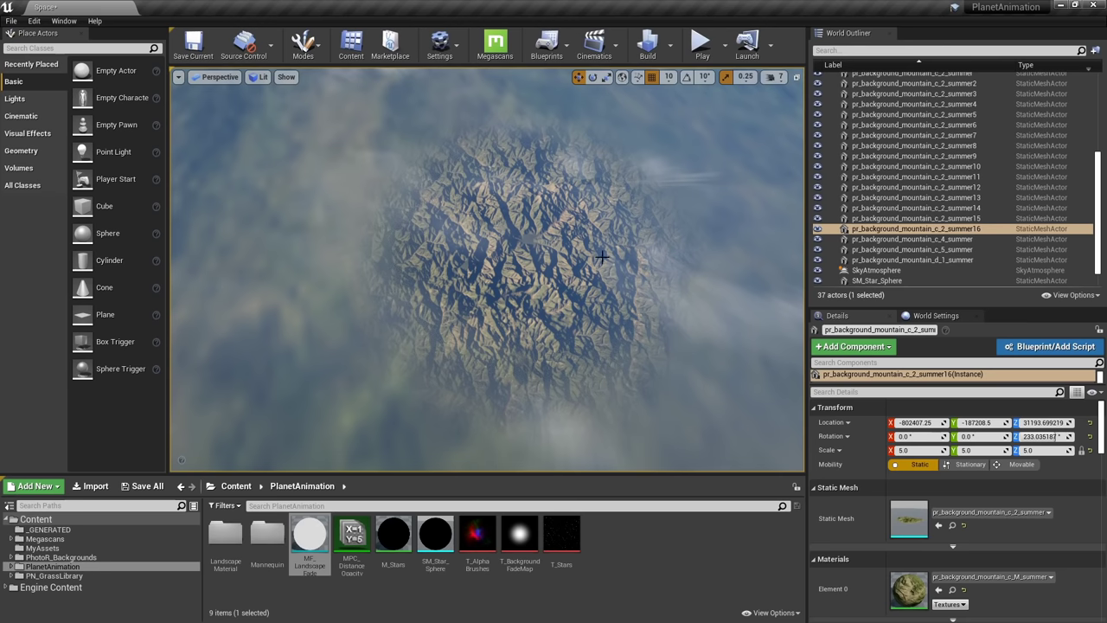
# Examine the landscape's fade from near and far, review the scalar parameters in MPC_DistanceOpacity, and close the collection
pyautogui.moveTo(602, 257)
pyautogui.mouseDown(button='right')
pyautogui.moveTo(612, 201)
pyautogui.moveTo(601, 256)
pyautogui.mouseUp(button='right')
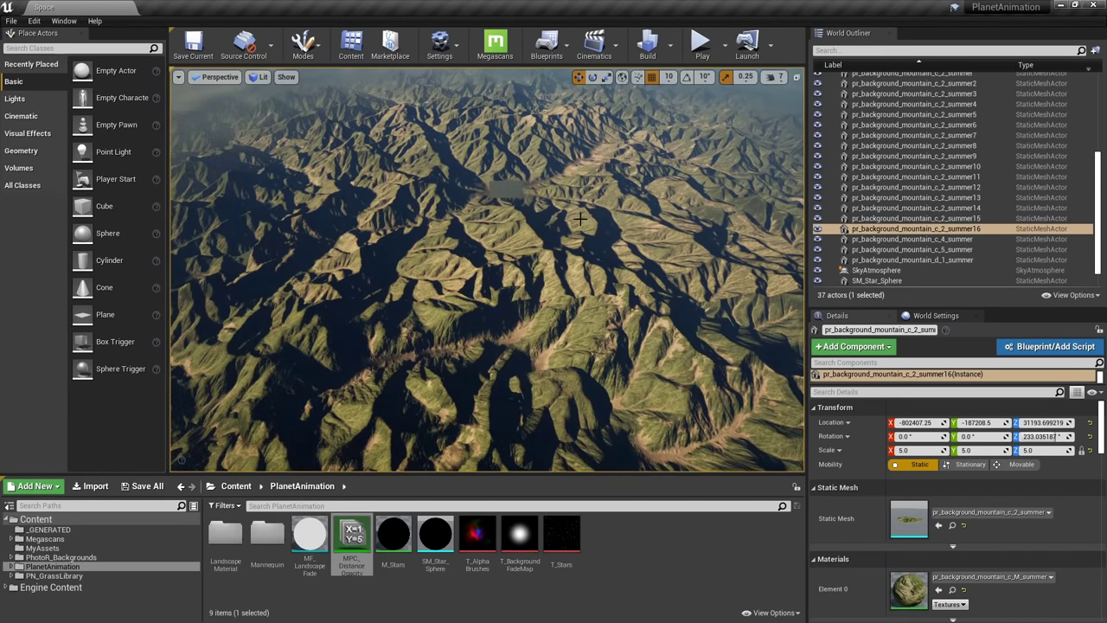
pyautogui.scroll(-15, 611, 238)
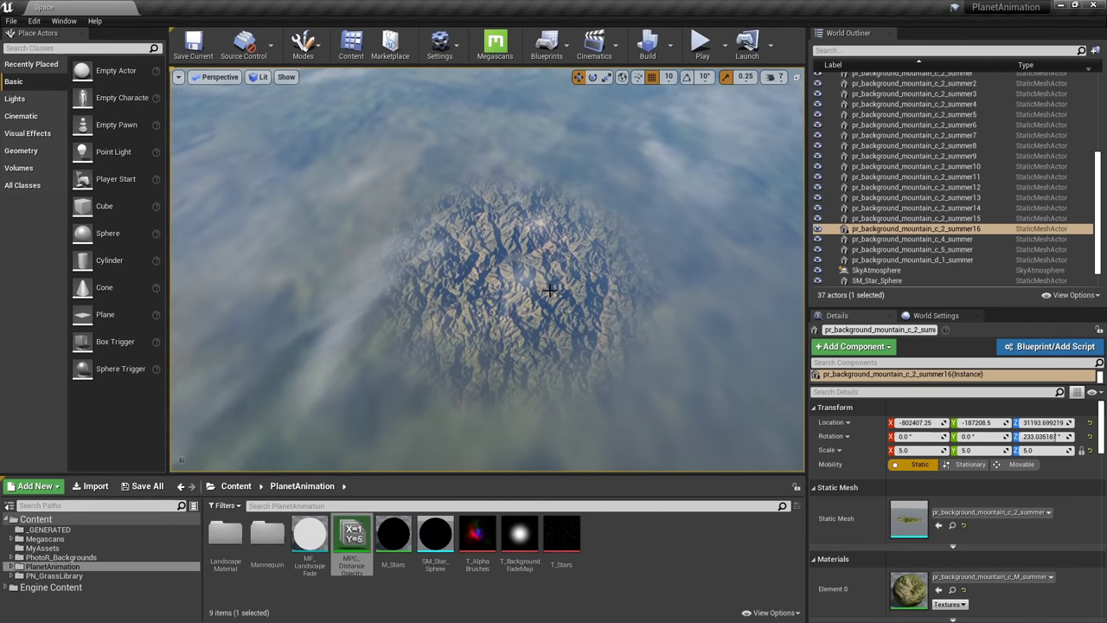
pyautogui.doubleClick(350, 543)
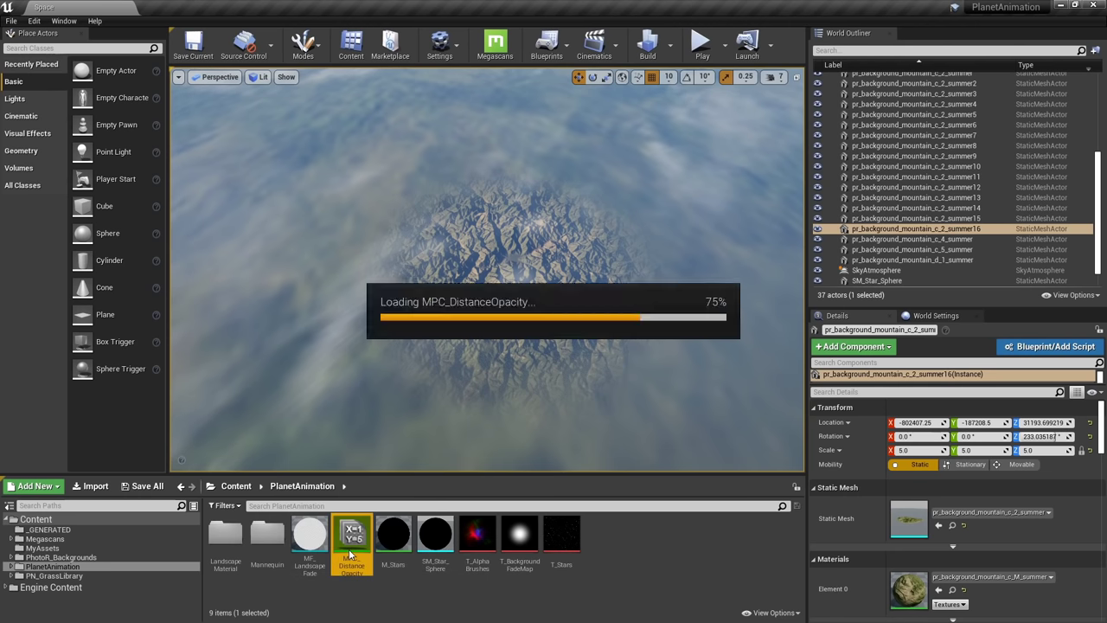
pyautogui.moveTo(360, 32); pyautogui.dragTo(522, 133)
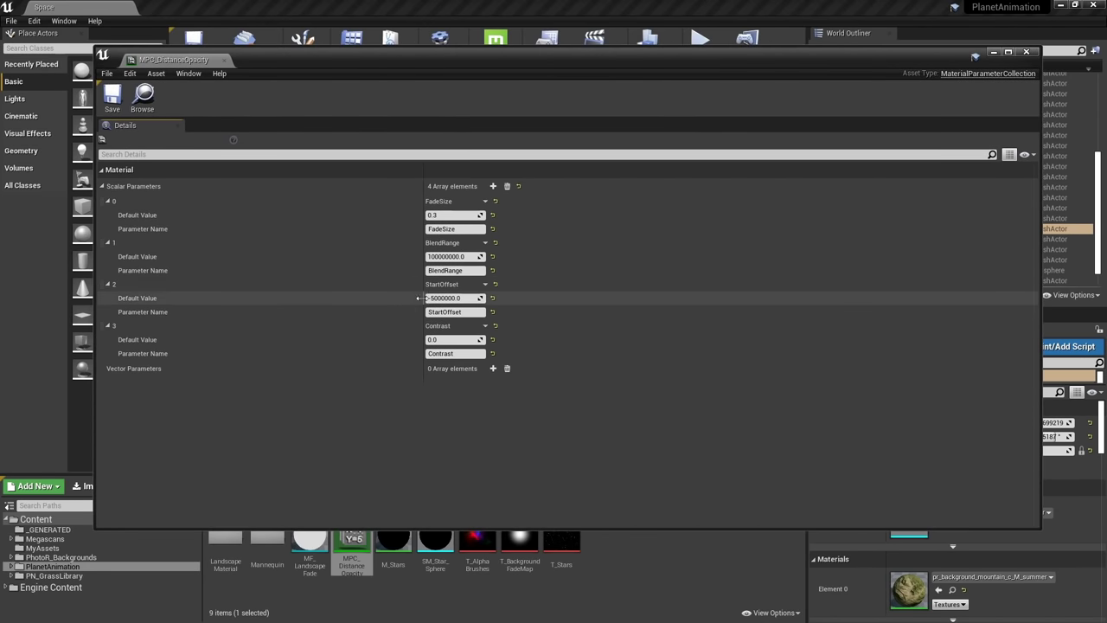
pyautogui.moveTo(461, 45); pyautogui.dragTo(966, 158)
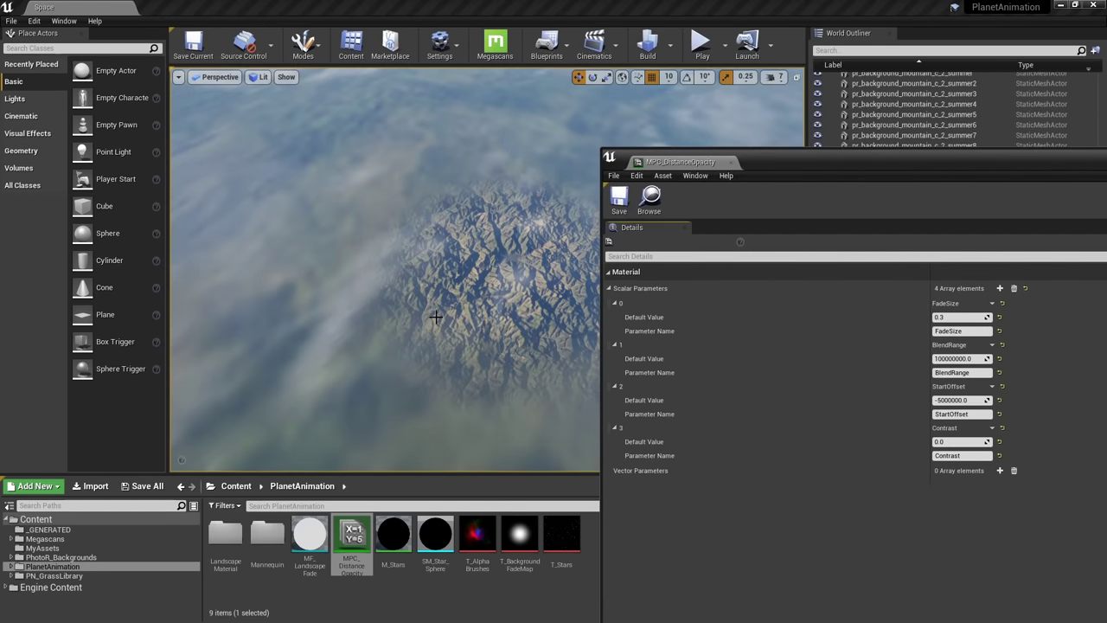
pyautogui.moveTo(794, 162); pyautogui.dragTo(320, 78)
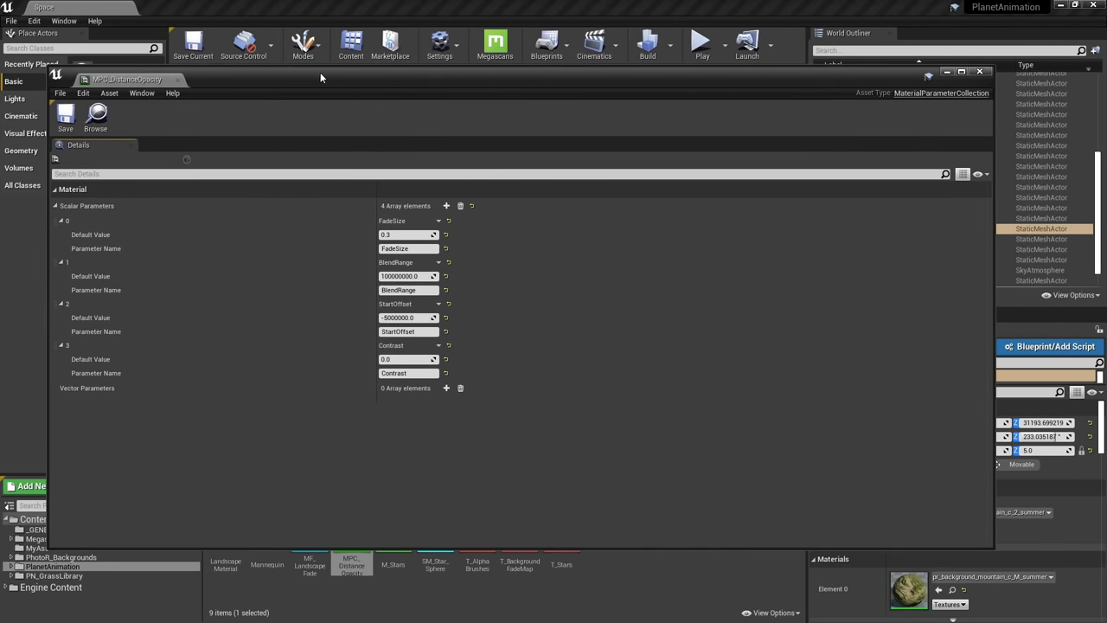
pyautogui.middleClick(140, 79)
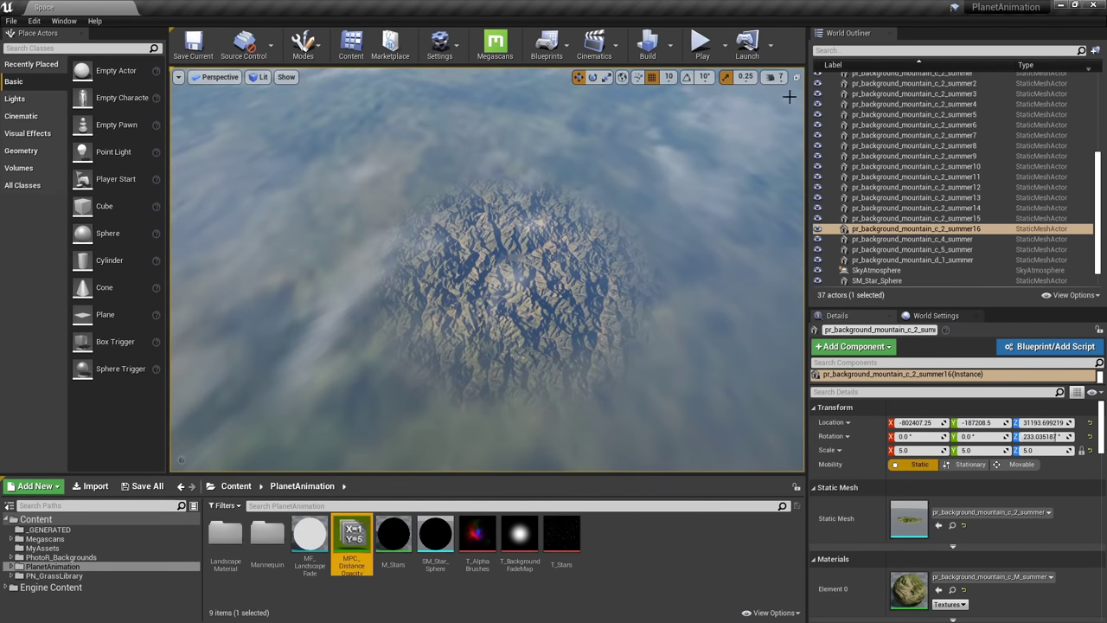
# Select the cloud sphere Sphere2 and open its M_Clouds material for editing
pyautogui.moveTo(684, 213); pyautogui.dragTo(595, 129, button='right')
pyautogui.press('w')
pyautogui.moveTo(666, 164); pyautogui.dragTo(645, 223, button='right')
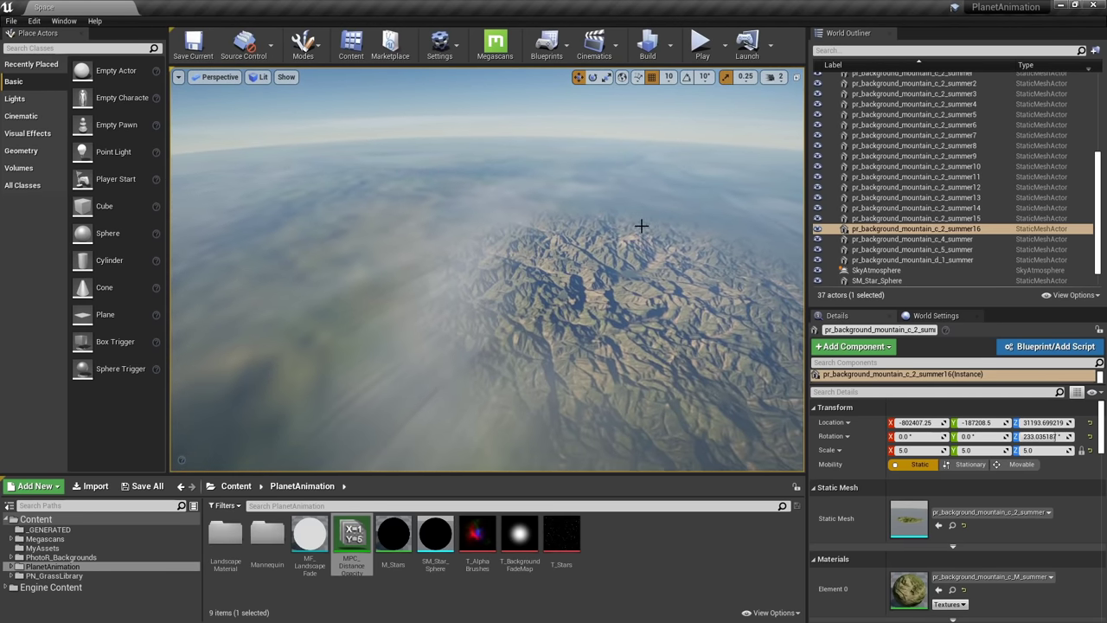
pyautogui.doubleClick(919, 590)
pyautogui.click(81, 6)
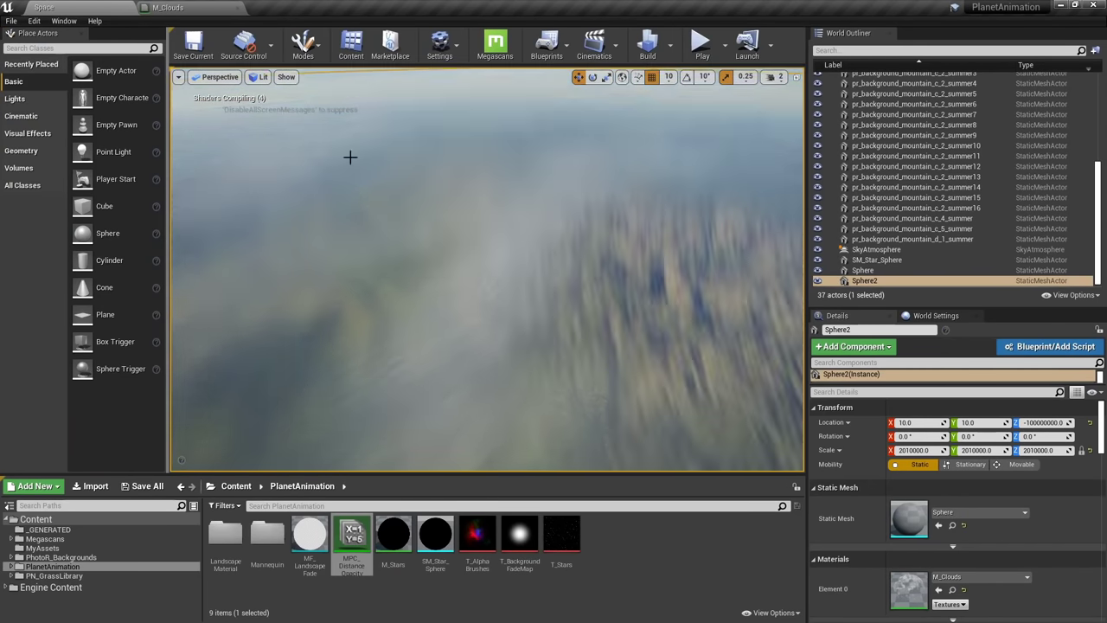
pyautogui.click(167, 7)
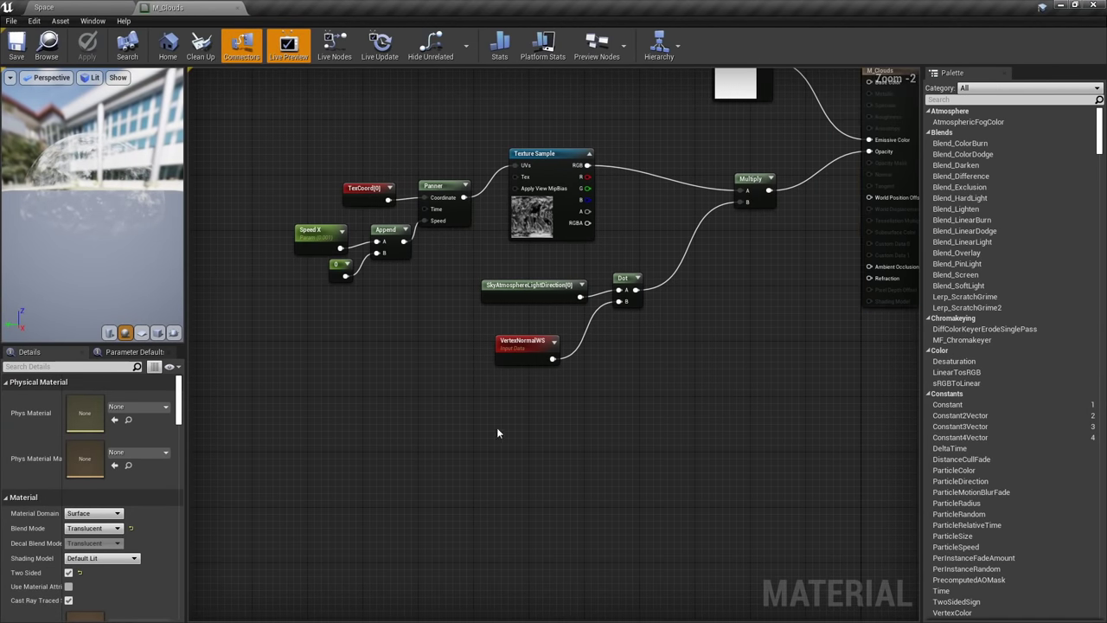
# Add Distance_Blend with Blend Range and Start Offset inputs to M_Clouds, multiply its Result with the texture's RGB, and check the clouds
pyautogui.hotkey('ctrl', 'v')
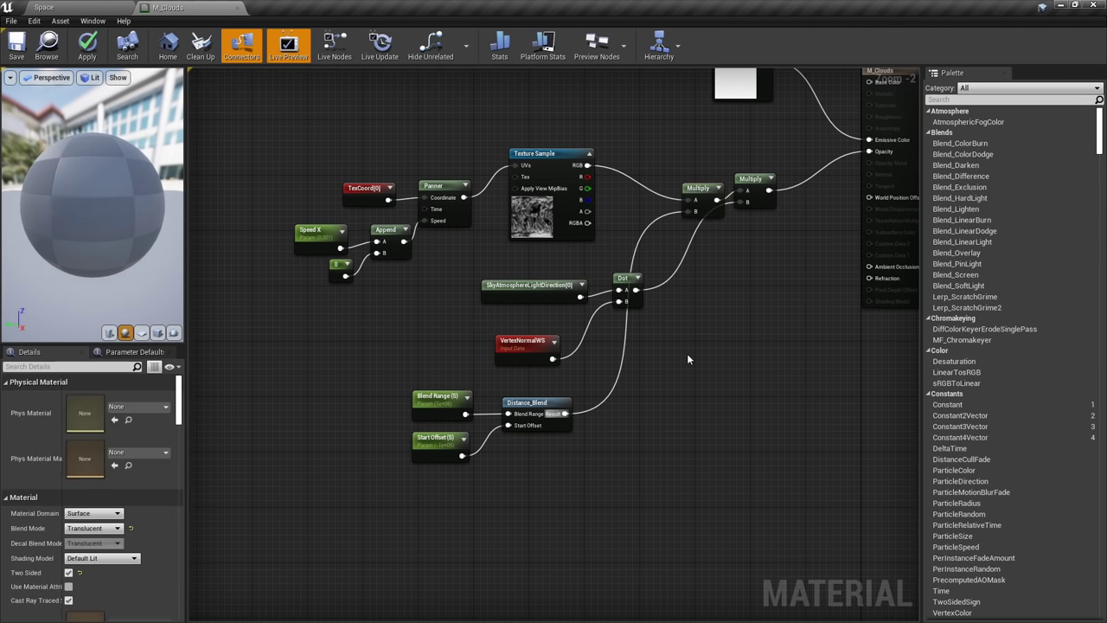
pyautogui.scroll(2, 589, 422)
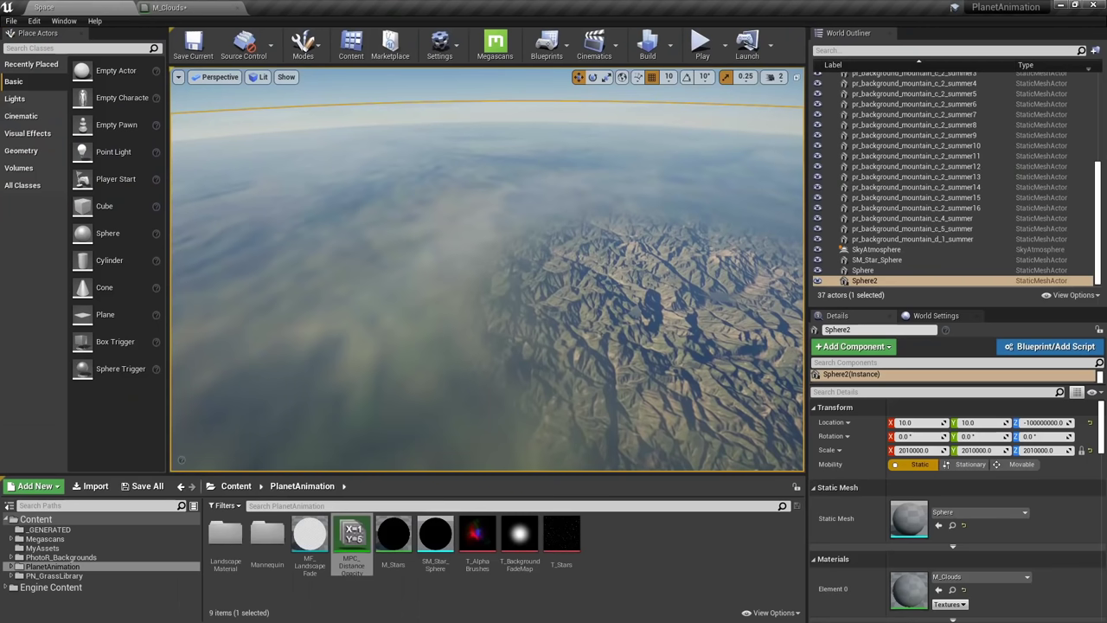
pyautogui.press('w')
pyautogui.moveTo(487, 285); pyautogui.dragTo(490, 173, button='right')
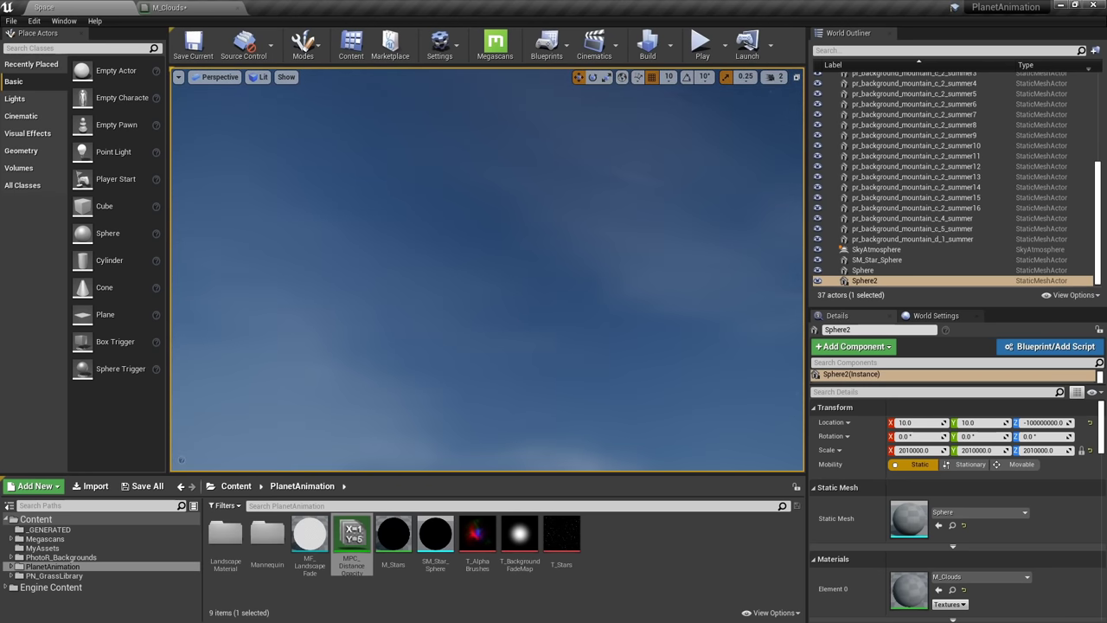
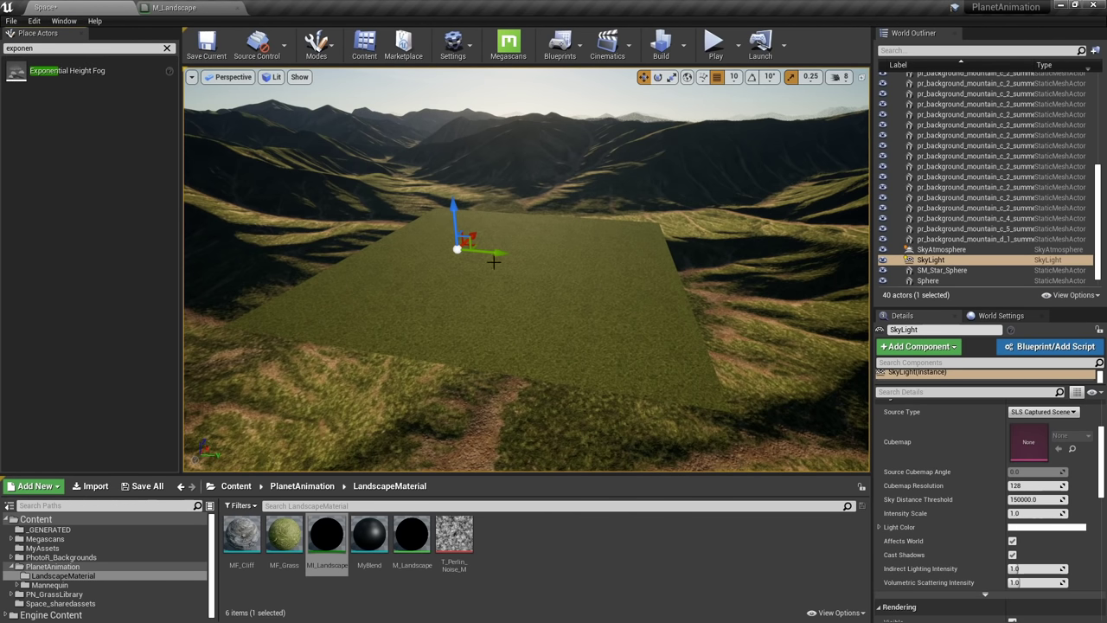
# Add an Exponential Height Fog actor to the level and lower it until the haze over the valley thins out
pyautogui.moveTo(67, 70); pyautogui.dragTo(458, 216)
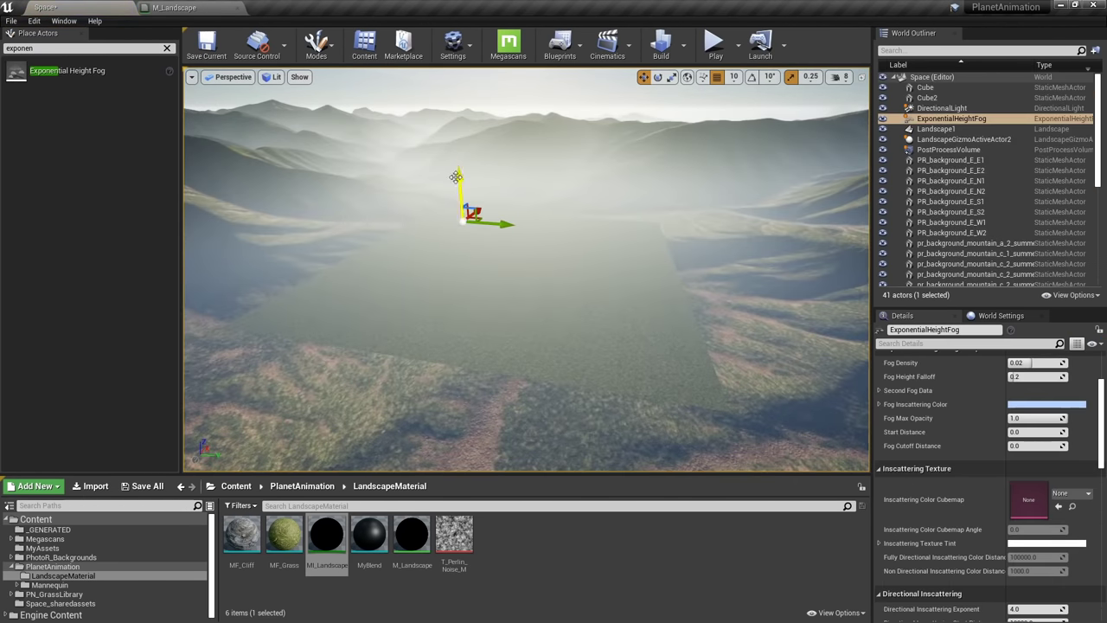
pyautogui.moveTo(456, 178); pyautogui.dragTo(465, 238)
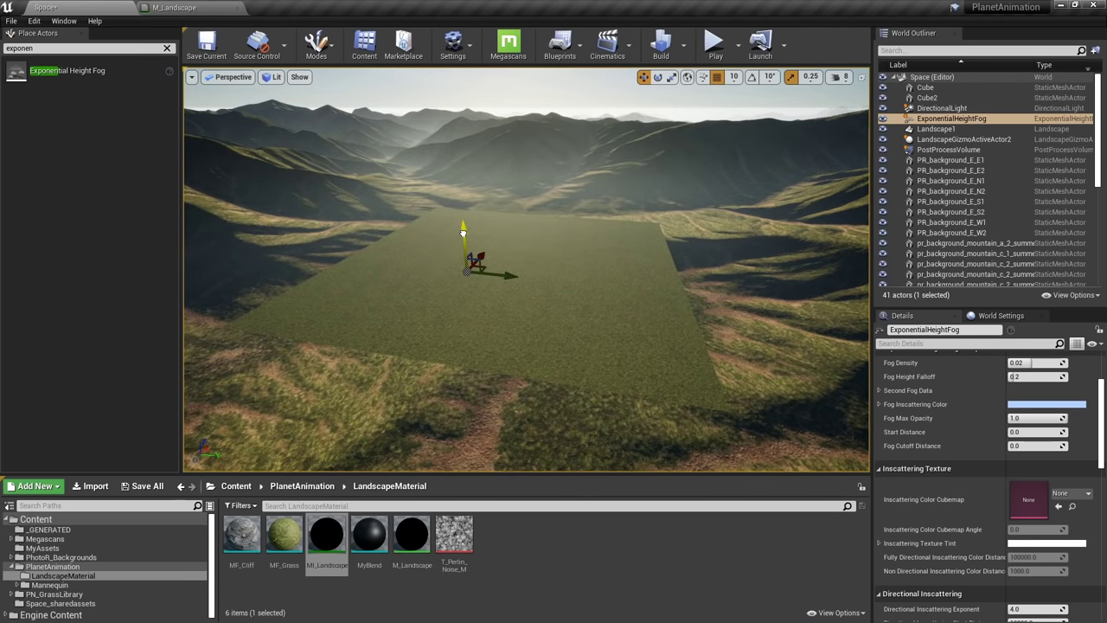
pyautogui.press('f')
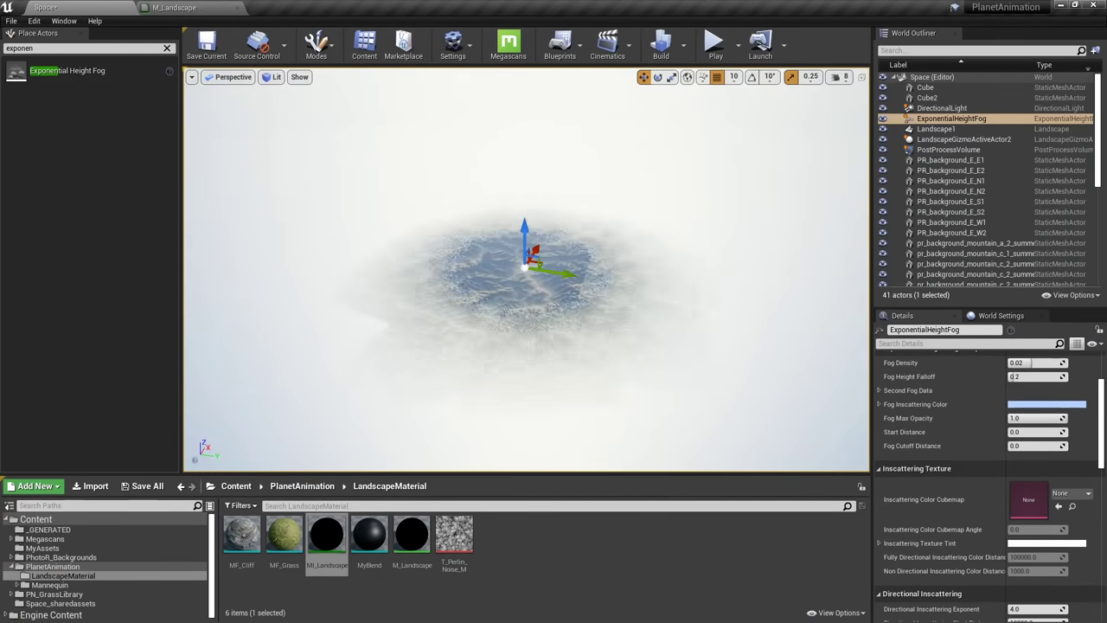
pyautogui.press('w')
pyautogui.moveTo(618, 306); pyautogui.dragTo(733, 296, button='right')
pyautogui.press('s')
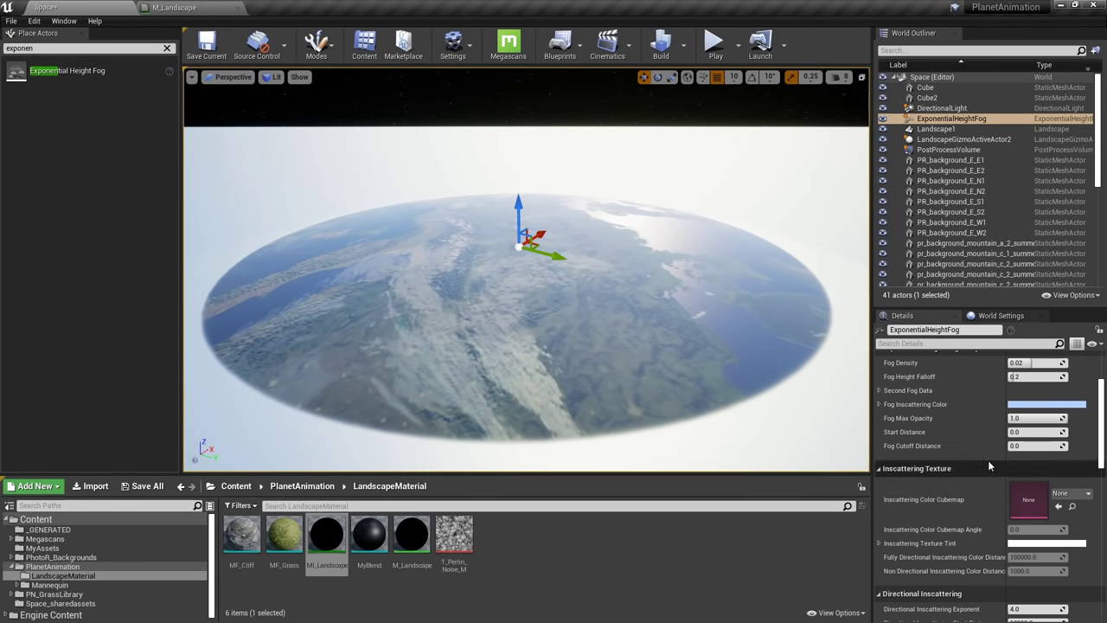
pyautogui.moveTo(538, 221); pyautogui.dragTo(529, 293, button='right')
pyautogui.press('s')
pyautogui.press('w')
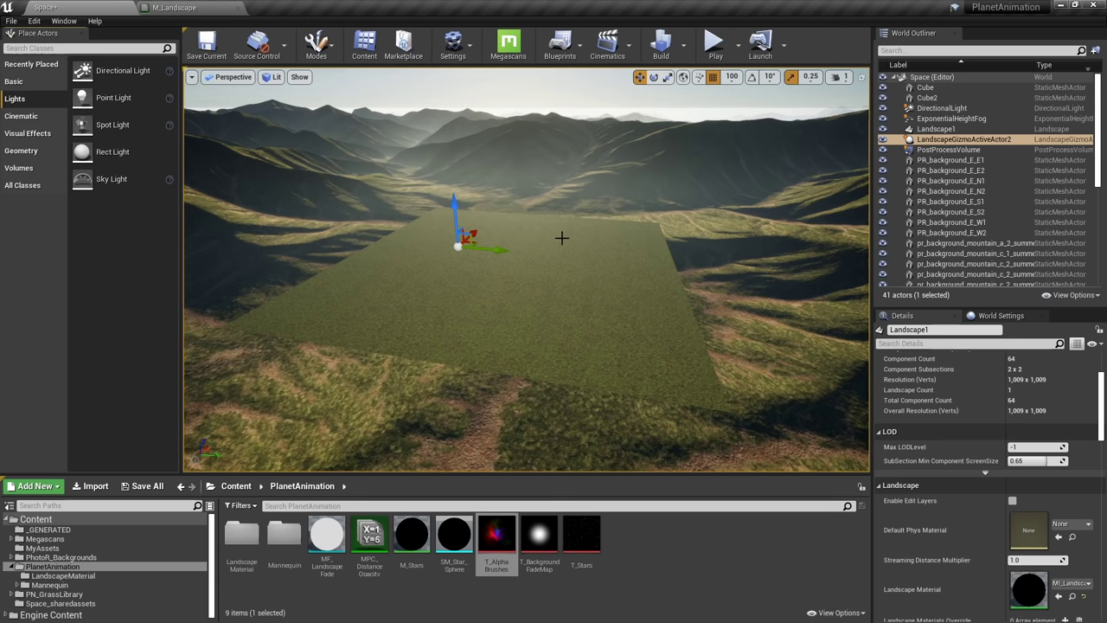
# Switch to Landscape mode with the Sculpt tools active
pyautogui.hotkey('shift', '3')
pyautogui.click(254, 74)
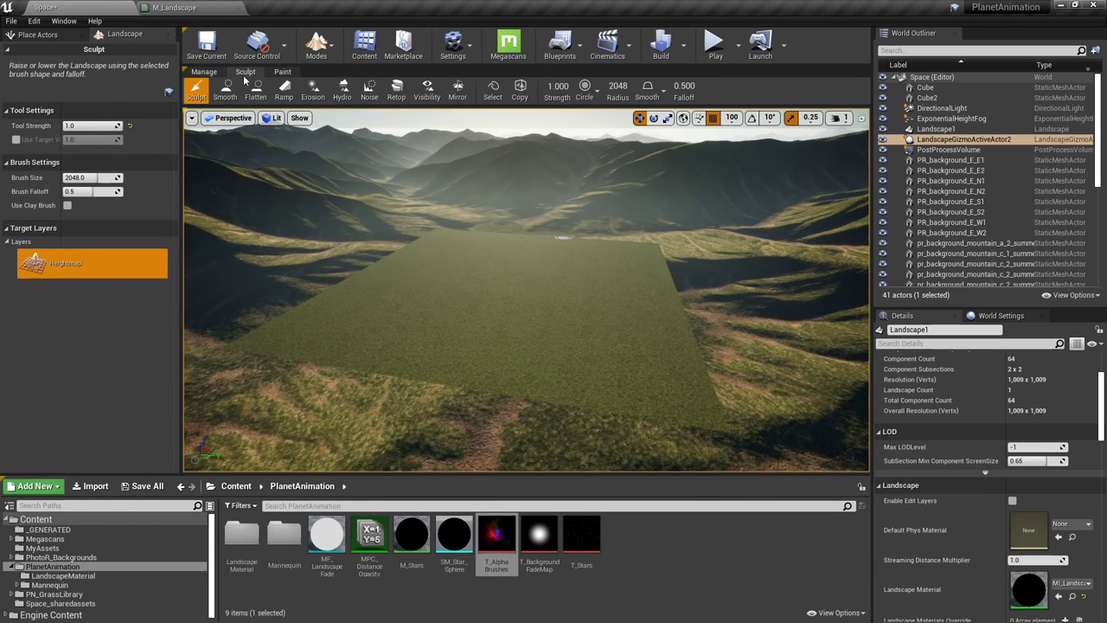
# Try sculpting bumps across the flat landscape with the circle brush at size 2048, and undo the strokes
pyautogui.moveTo(564, 280); pyautogui.dragTo(564, 313, button='right')
pyautogui.press('w')
pyautogui.moveTo(486, 257); pyautogui.dragTo(446, 271)
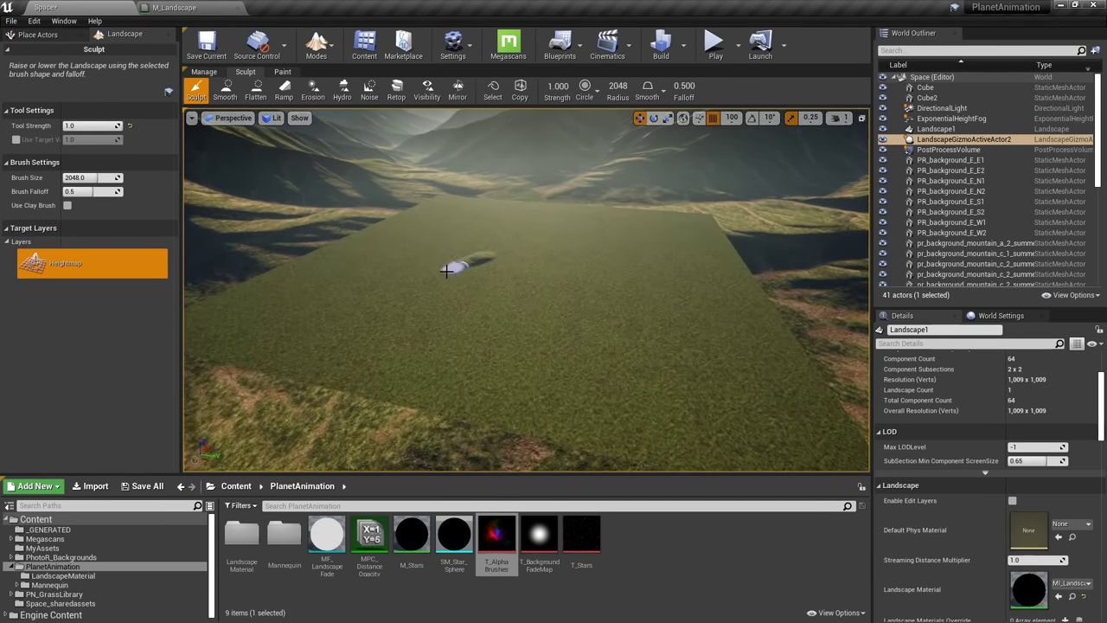
pyautogui.moveTo(548, 330); pyautogui.dragTo(670, 379)
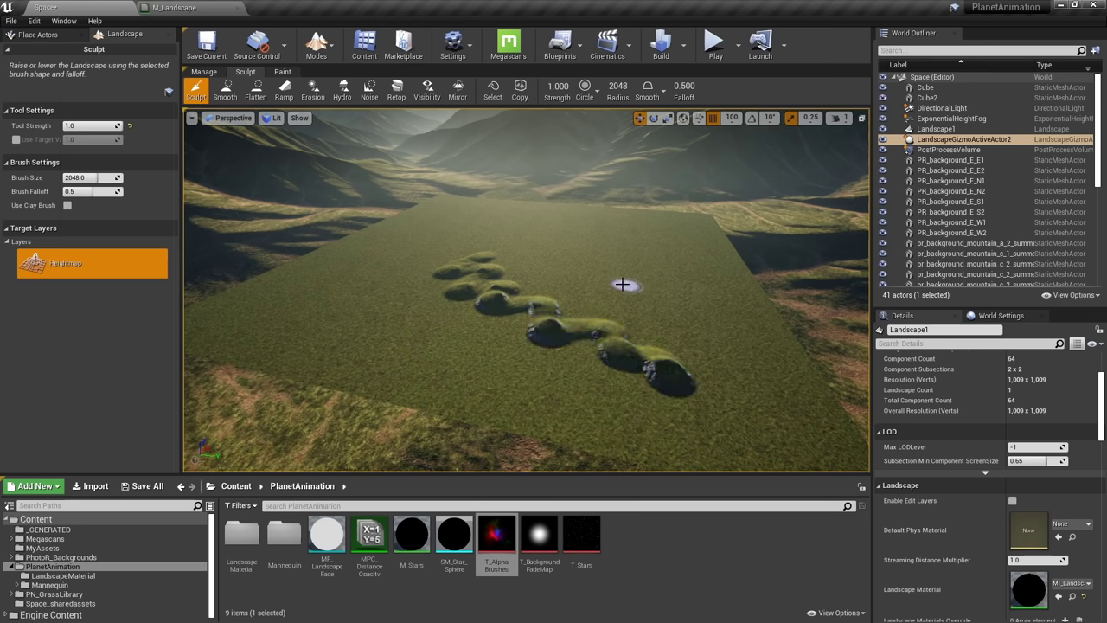
pyautogui.moveTo(622, 284); pyautogui.dragTo(625, 287, button='right')
pyautogui.hotkey('ctrl', 'z')
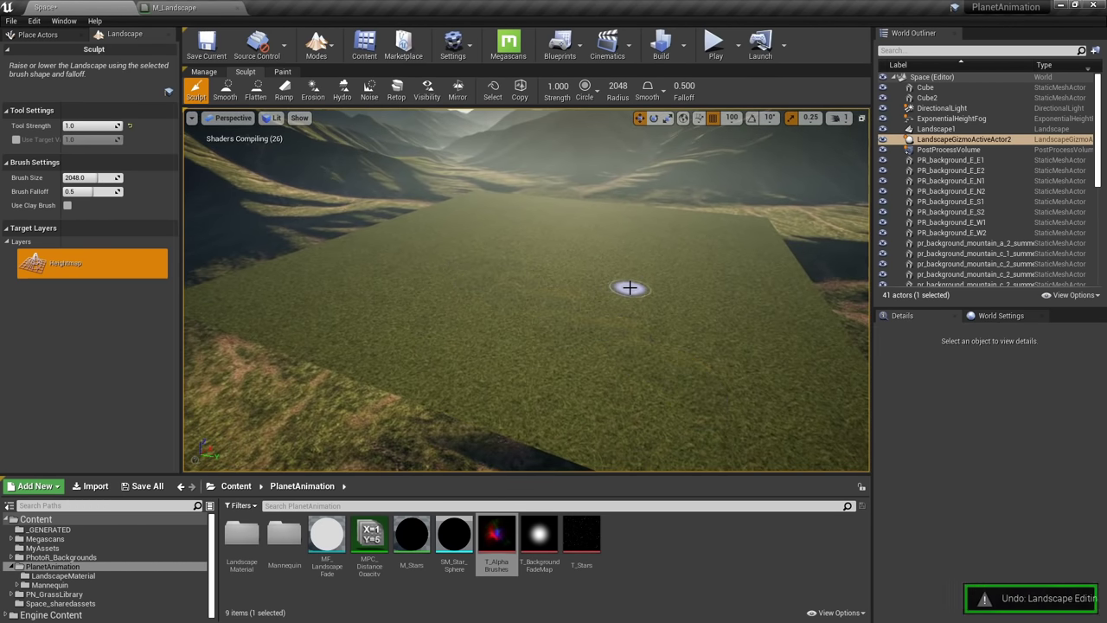
pyautogui.moveTo(548, 276)
pyautogui.mouseDown(button='right')
pyautogui.moveTo(583, 295)
pyautogui.moveTo(547, 289)
pyautogui.moveTo(555, 275)
pyautogui.mouseUp(button='right')
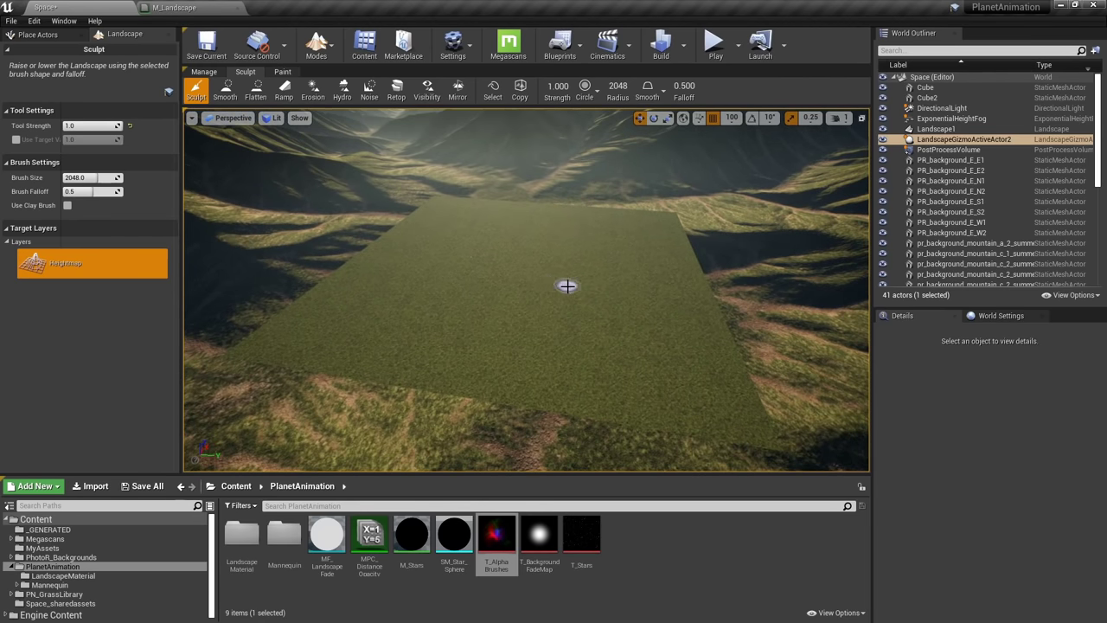
# Inspect the red, green and blue shapes in the T_AlphaBrushes texture and close its editor
pyautogui.doubleClick(483, 547)
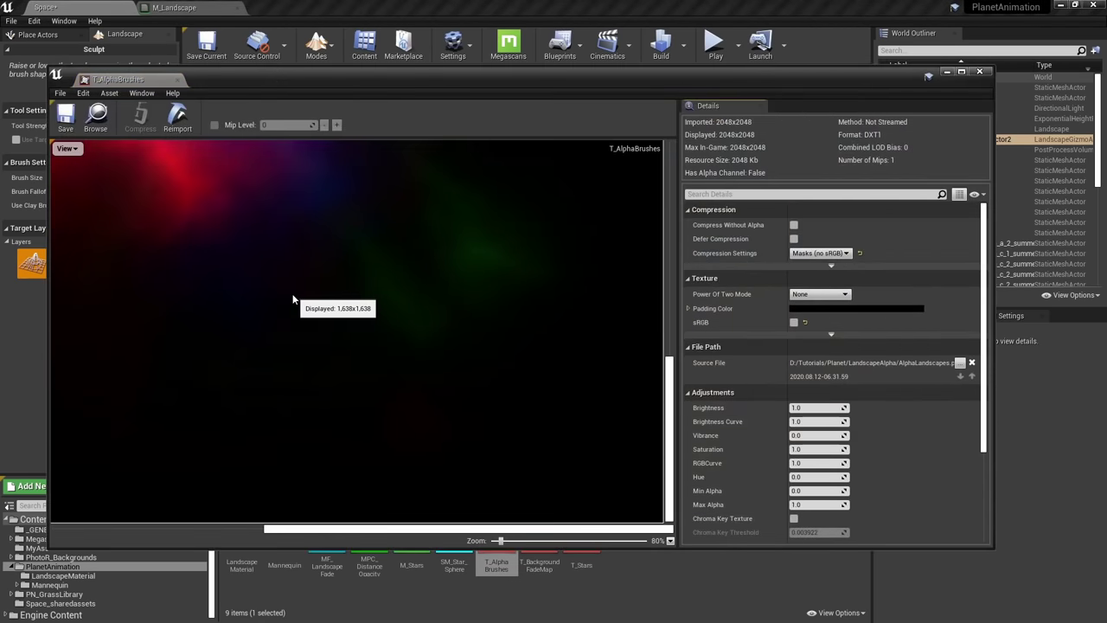
pyautogui.scroll(-2, 293, 300)
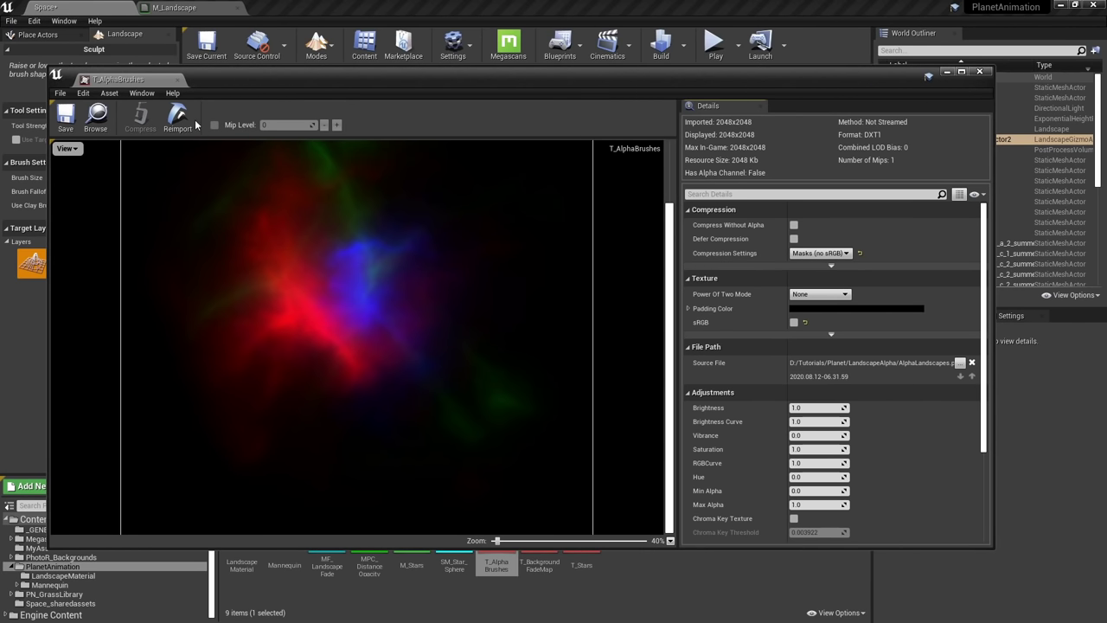
pyautogui.click(176, 80)
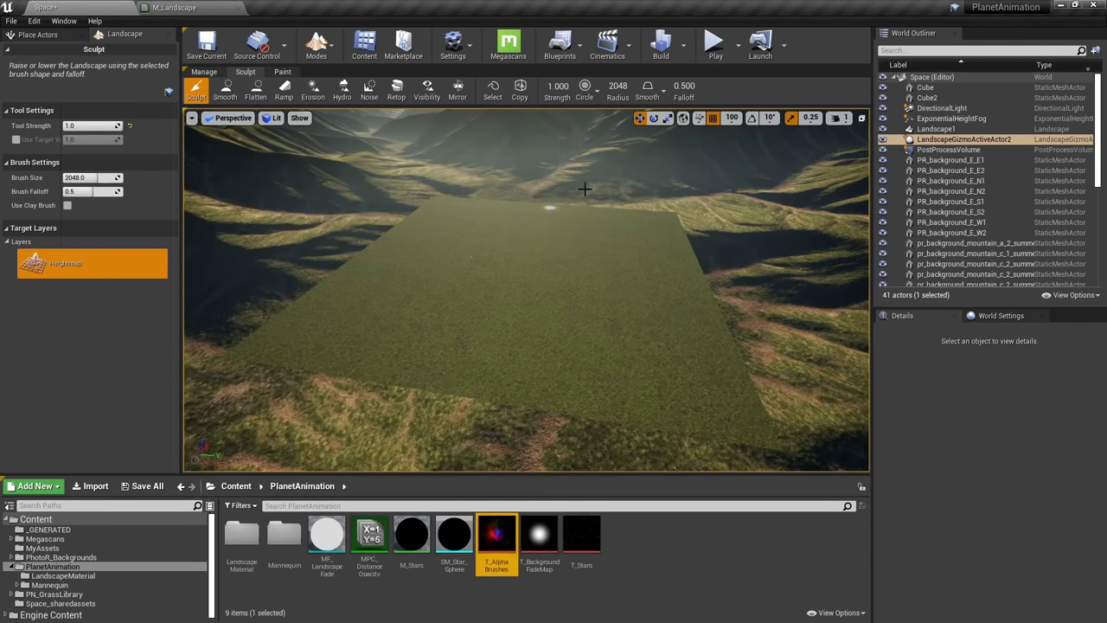
# Change the sculpt brush type to Alpha and assign T_AlphaBrushes as its texture
pyautogui.click(584, 89)
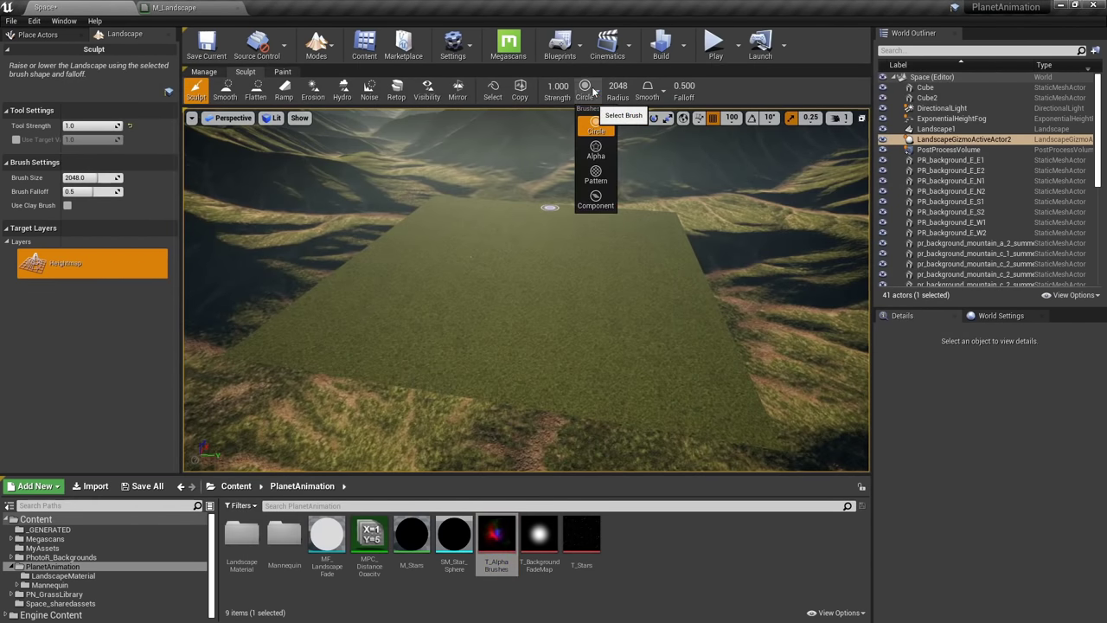
pyautogui.click(601, 153)
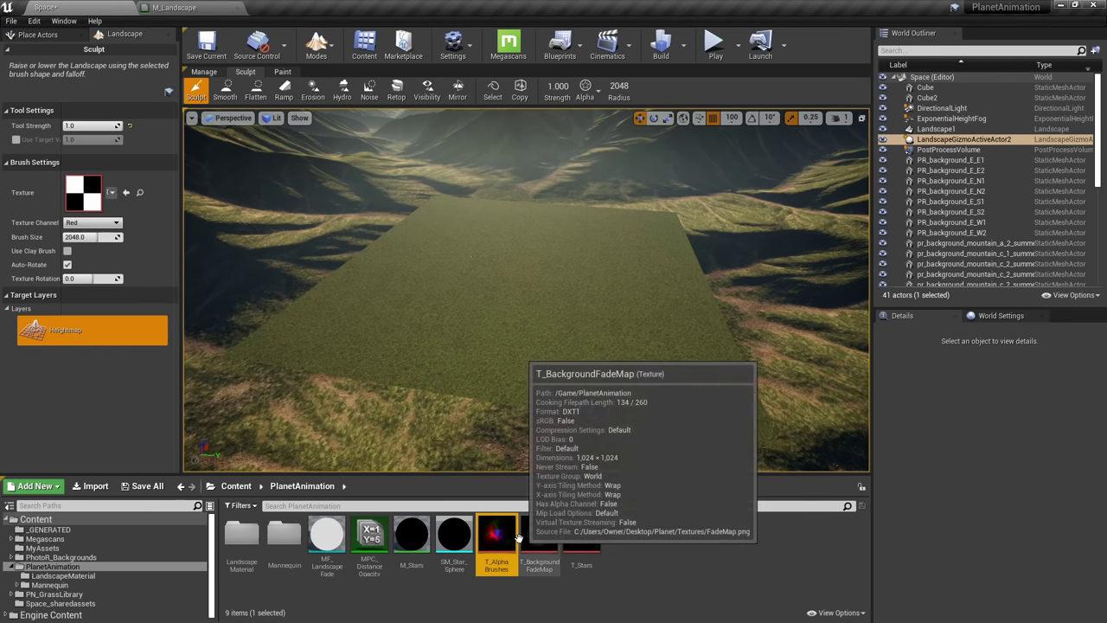
pyautogui.moveTo(496, 536)
pyautogui.mouseDown()
pyautogui.moveTo(222, 217)
pyautogui.moveTo(86, 207)
pyautogui.moveTo(89, 197)
pyautogui.mouseUp()
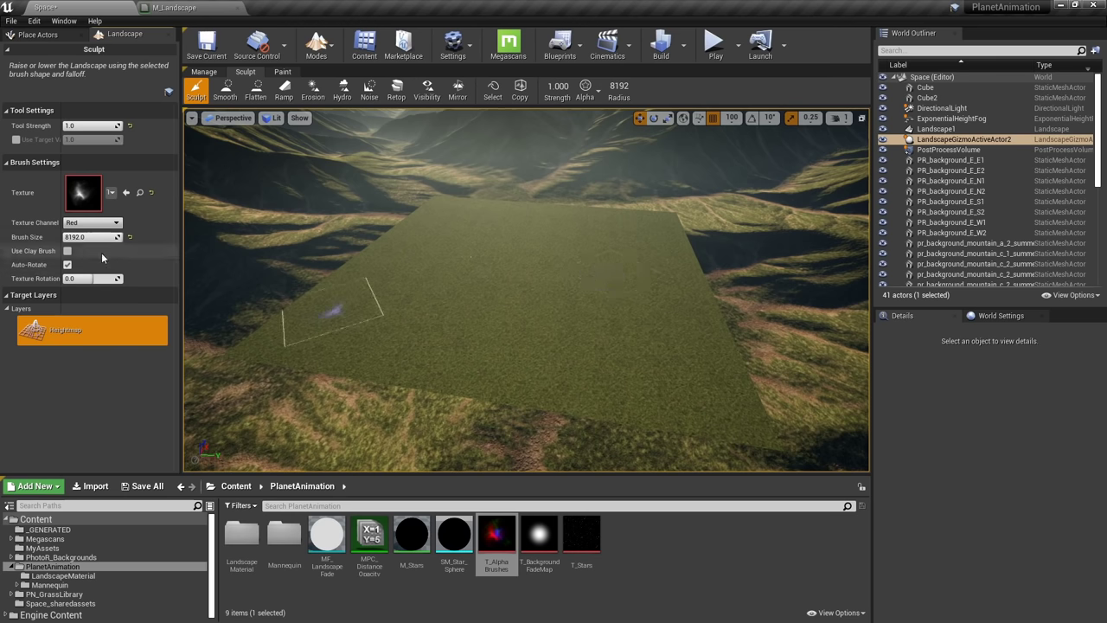
# Set the alpha brush size to 40192, enable Use Clay Brush and disable Auto-Rotate
pyautogui.click(80, 236)
pyautogui.press('BackSpace')
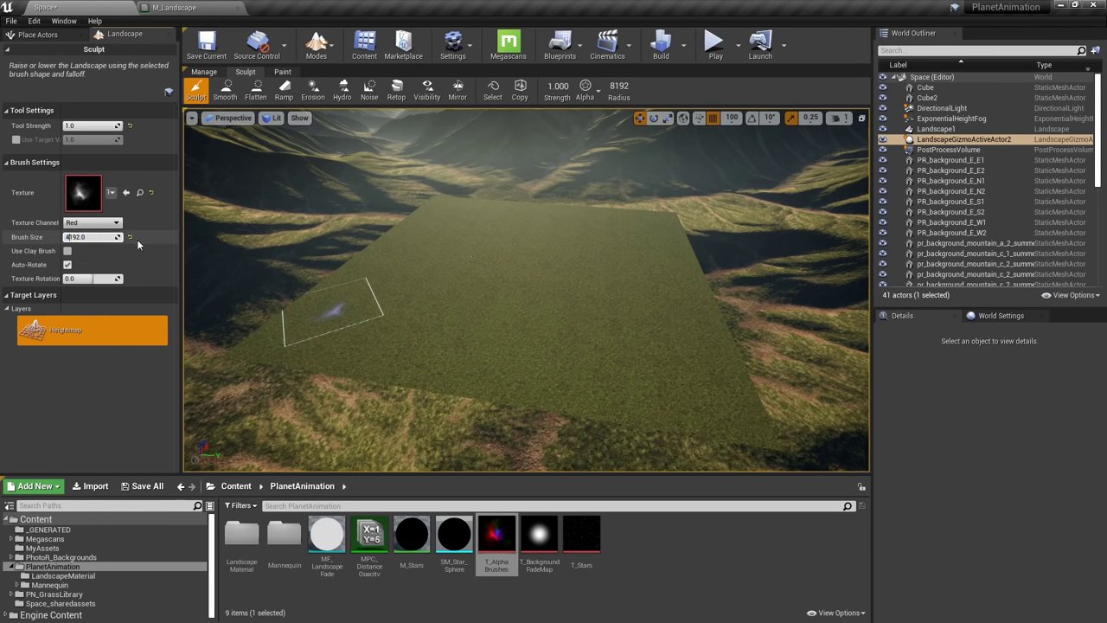
pyautogui.write('40')
pyautogui.press('Return')
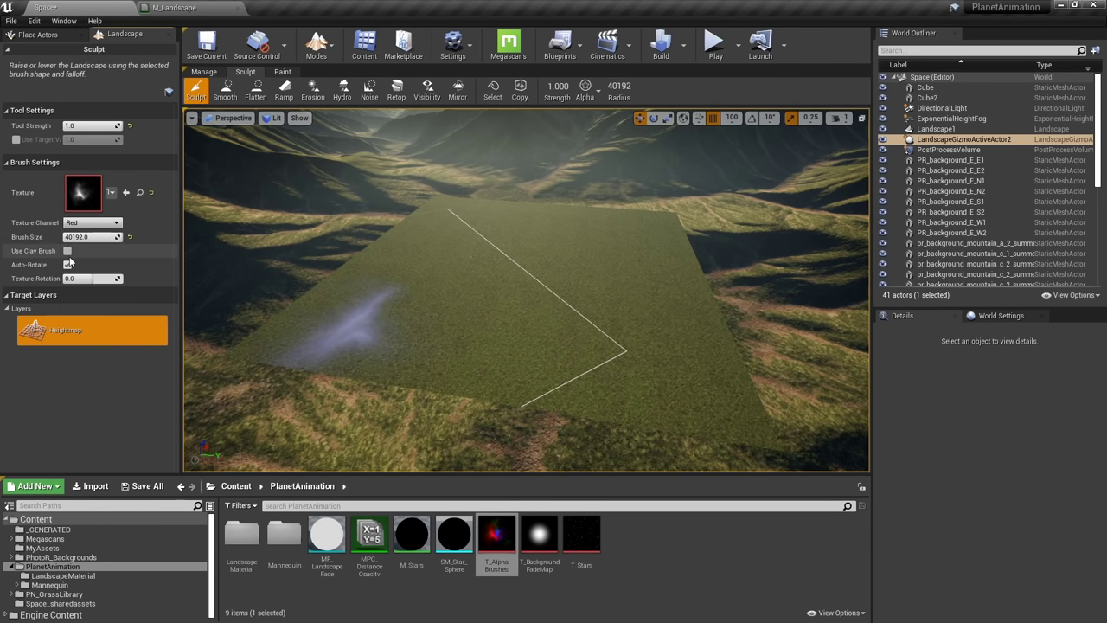
pyautogui.click(67, 252)
pyautogui.click(68, 264)
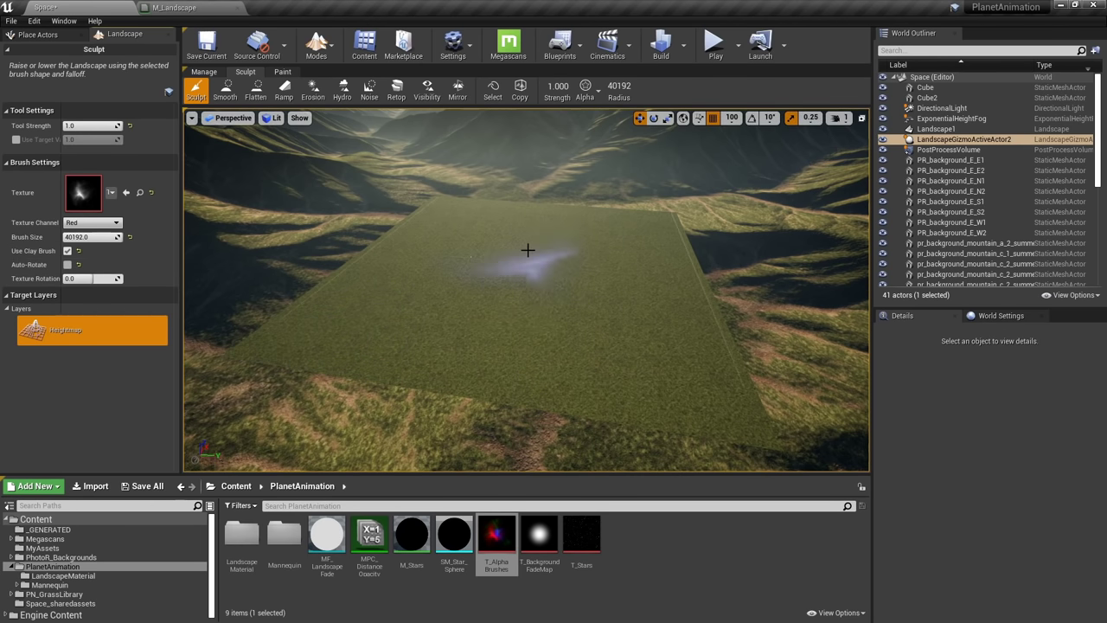
# Stamp a mountain ridge in the middle of the landscape using the brush texture's Red channel
pyautogui.moveTo(517, 264)
pyautogui.mouseDown(button='right')
pyautogui.moveTo(510, 279)
pyautogui.moveTo(522, 260)
pyautogui.moveTo(514, 242)
pyautogui.moveTo(567, 201)
pyautogui.moveTo(582, 266)
pyautogui.mouseUp(button='right')
pyautogui.click(504, 234)
pyautogui.press('w')
pyautogui.press('s')
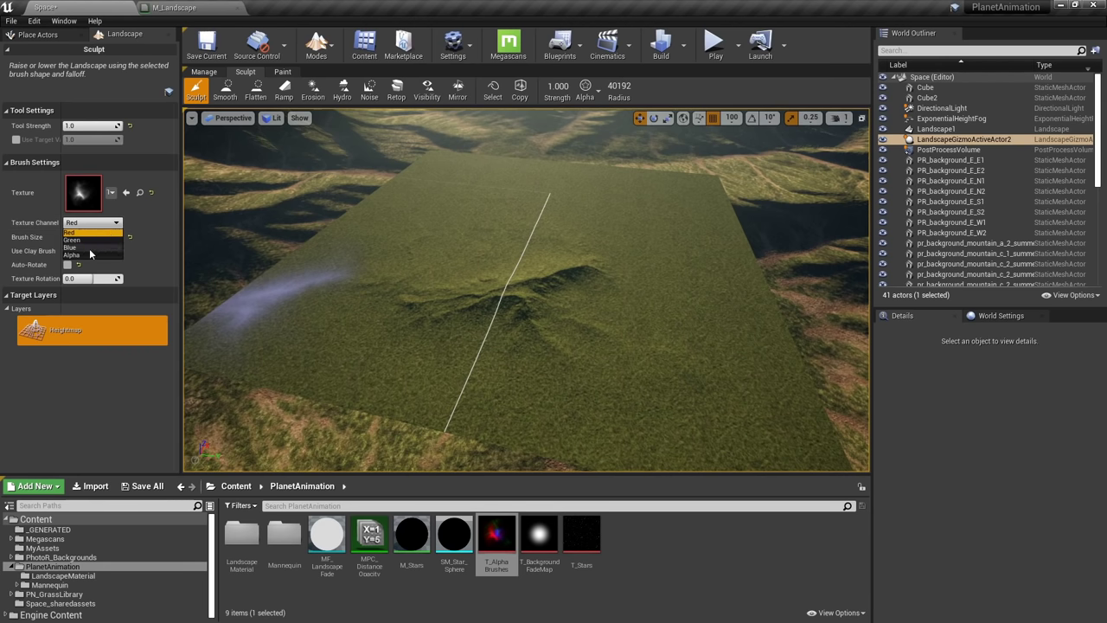
# Stamp a hill on the landscape with the Green texture channel and another near its right edge with the Blue channel
pyautogui.click(76, 239)
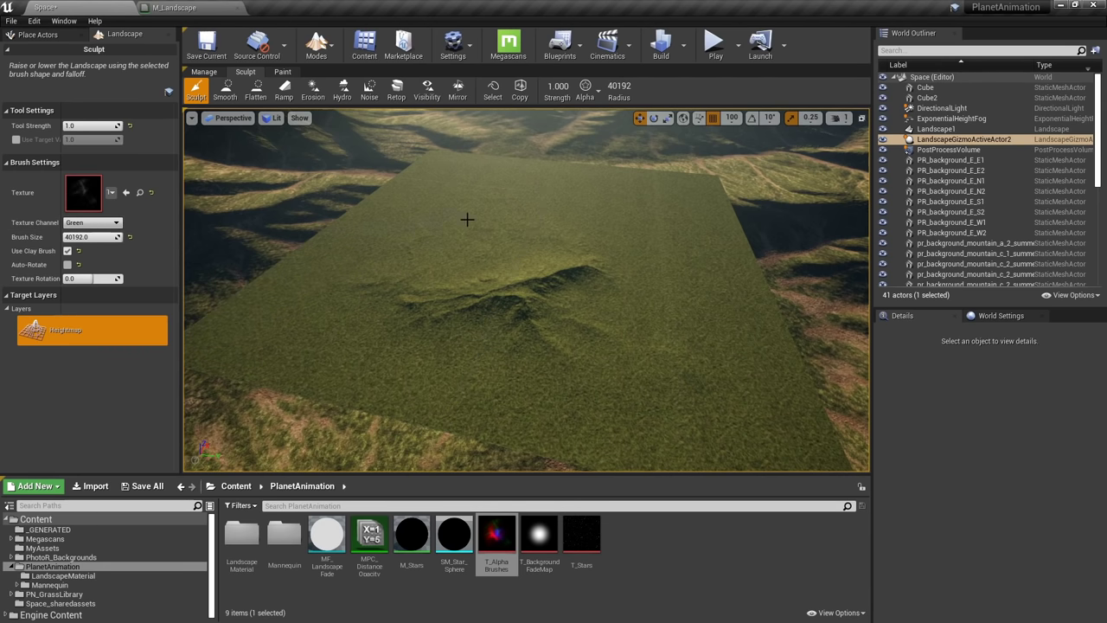
pyautogui.click(91, 248)
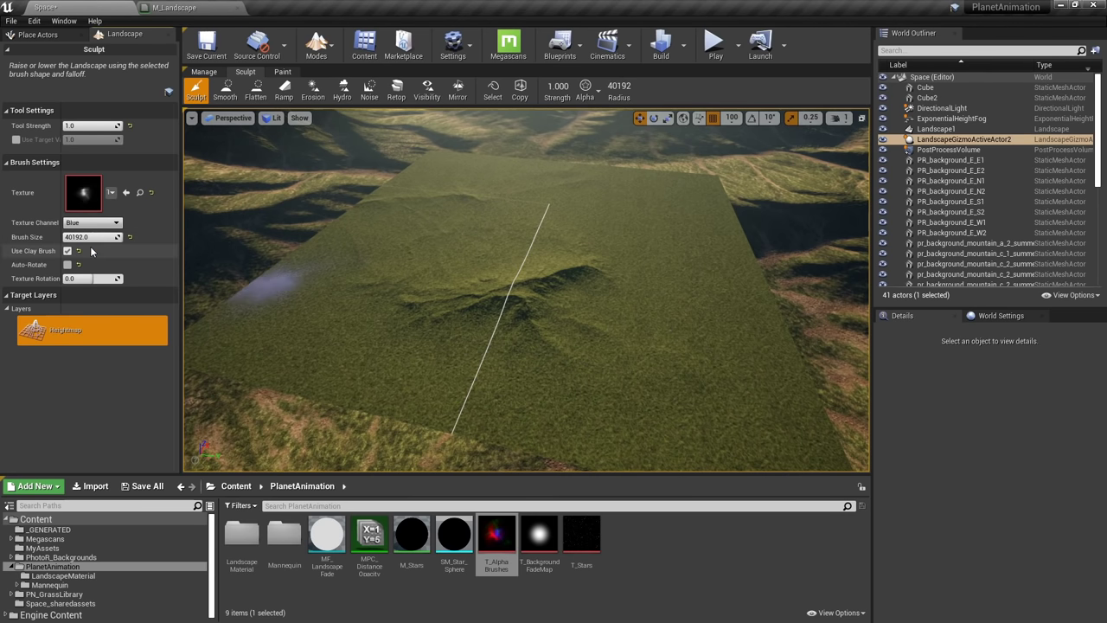
pyautogui.click(709, 287)
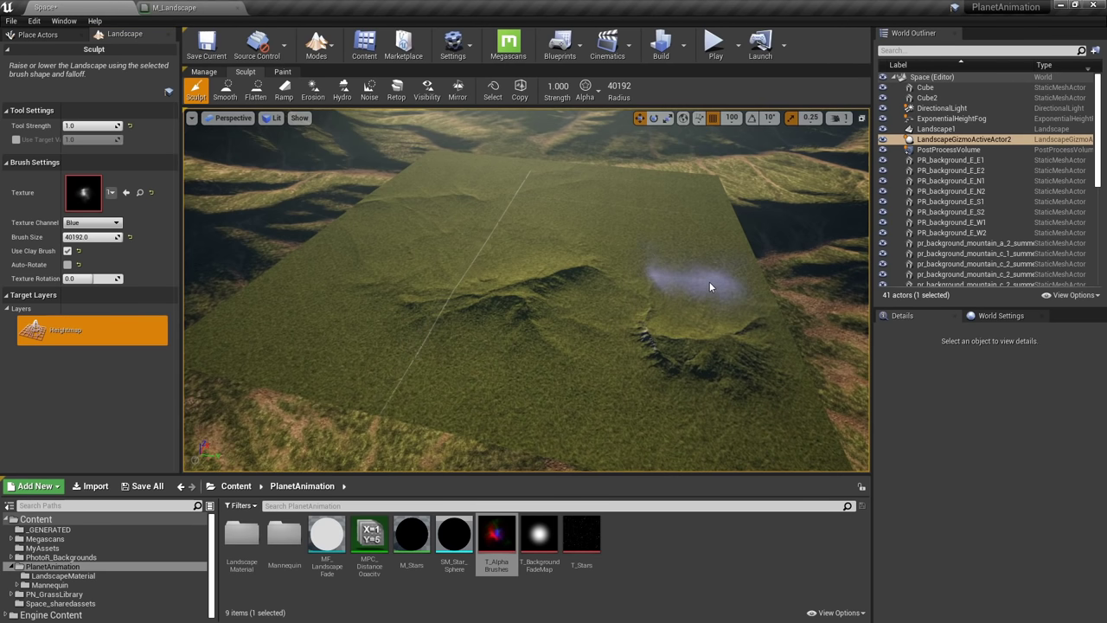
pyautogui.moveTo(709, 286)
pyautogui.mouseDown(button='right')
pyautogui.moveTo(660, 279)
pyautogui.moveTo(615, 332)
pyautogui.mouseUp(button='right')
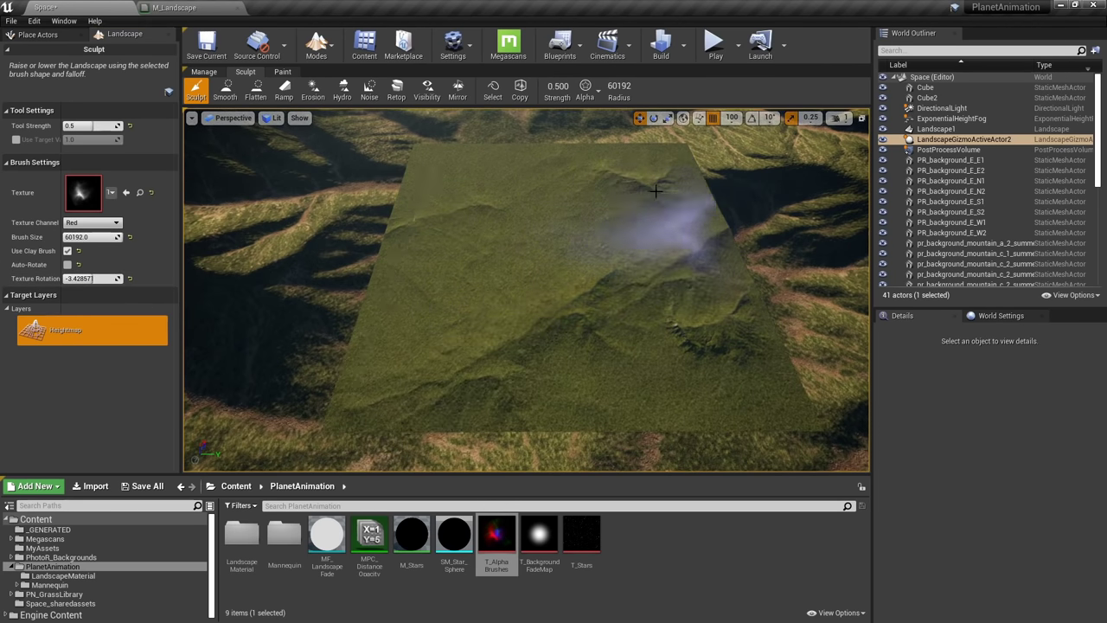
# Stamp ridges using the Green channel at 180 texture rotation and the Blue channel at brush size 65536 and about 111.43 rotation
pyautogui.click(91, 222)
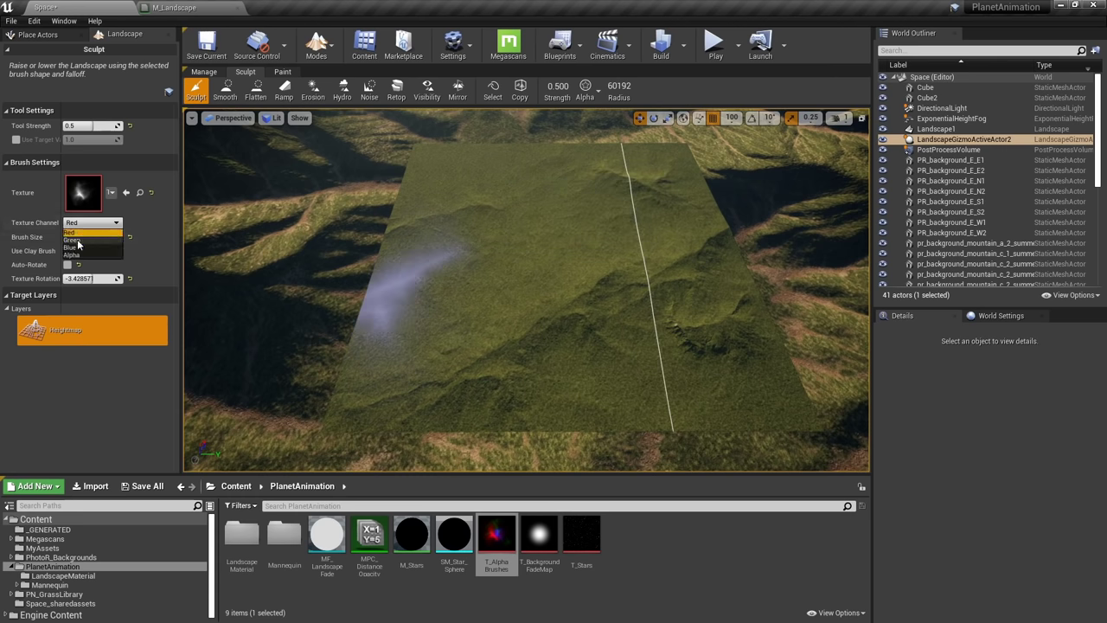
pyautogui.click(76, 241)
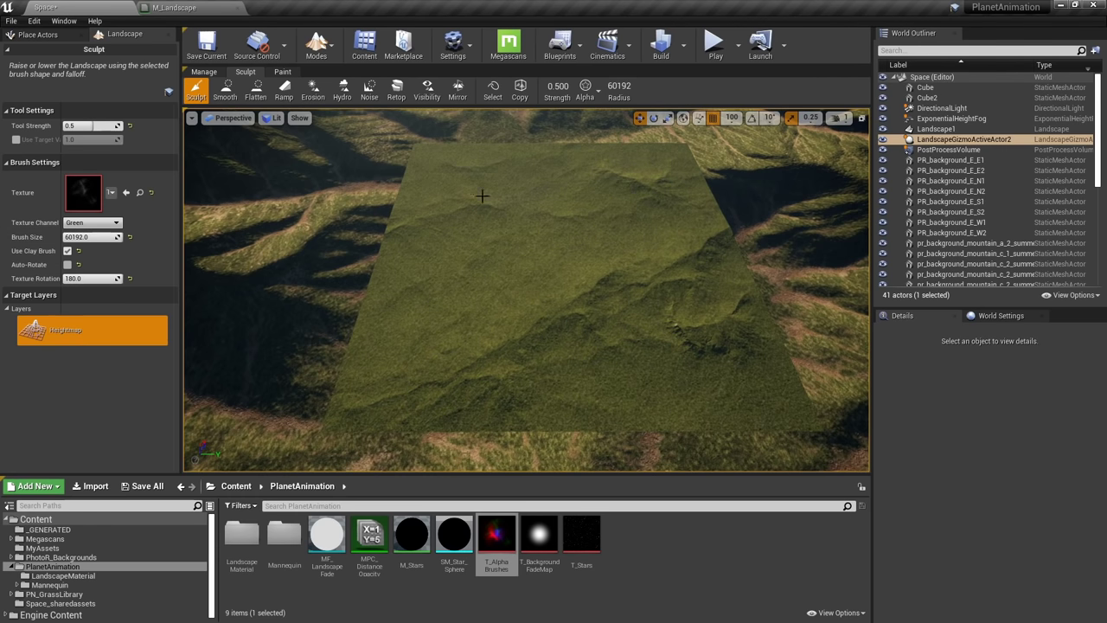
pyautogui.click(88, 223)
pyautogui.click(78, 250)
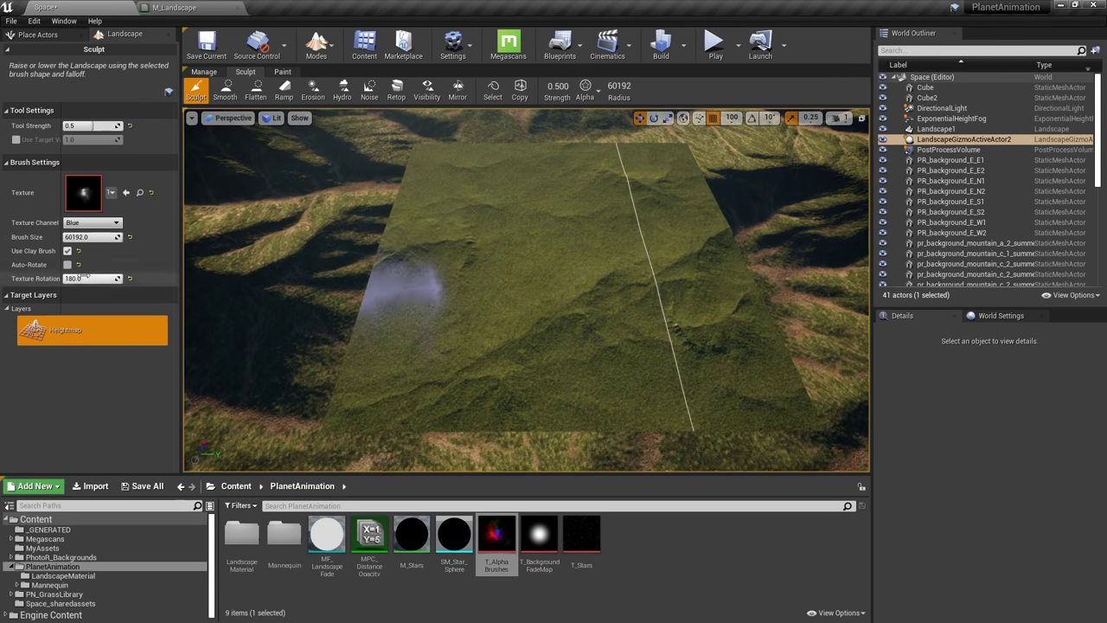
pyautogui.click(133, 237)
pyautogui.moveTo(96, 278); pyautogui.dragTo(85, 277)
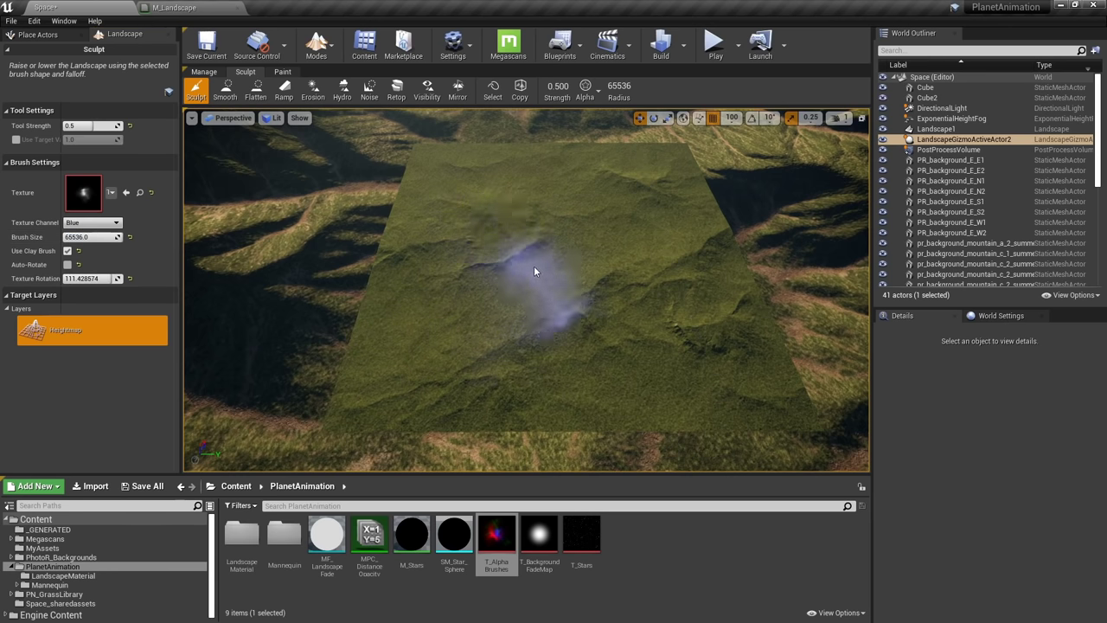
pyautogui.moveTo(608, 170); pyautogui.dragTo(553, 199, button='right')
pyautogui.moveTo(112, 278); pyautogui.dragTo(84, 278)
pyautogui.moveTo(467, 207); pyautogui.dragTo(493, 189, button='right')
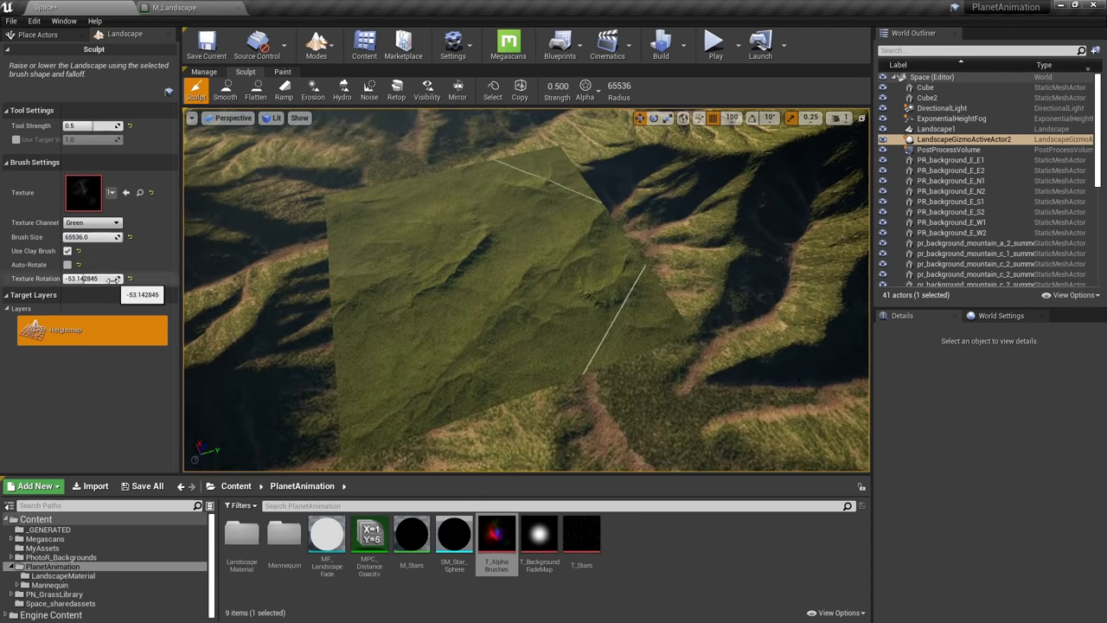
# Set the Green-channel brush's texture rotation to 180 and stamp it on the upper part of the landscape
pyautogui.moveTo(113, 279); pyautogui.dragTo(146, 279)
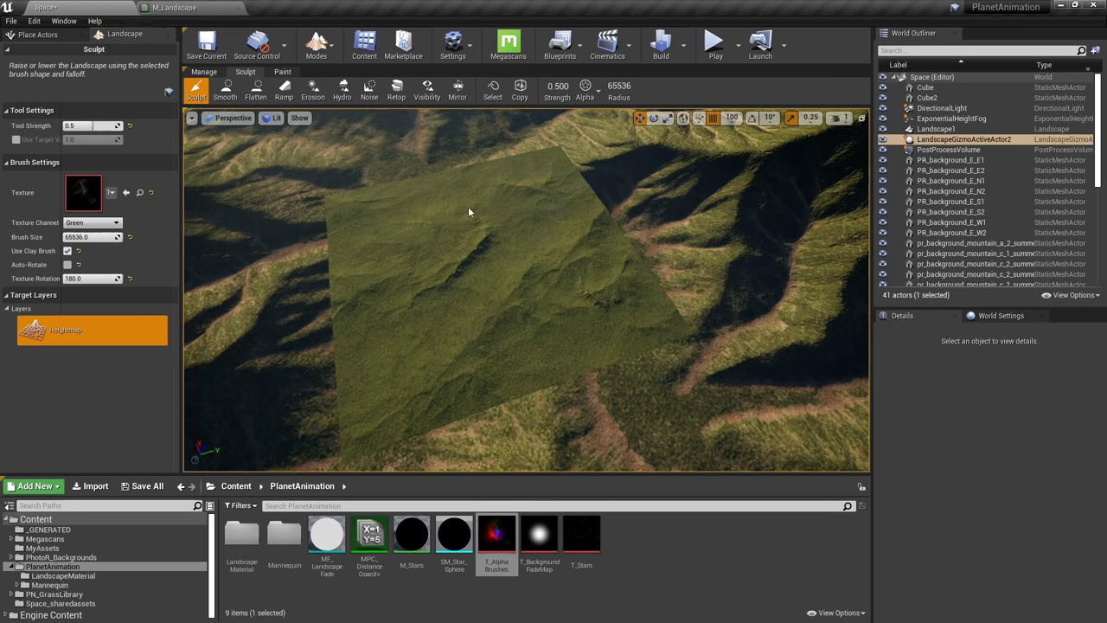
pyautogui.click(468, 206)
pyautogui.moveTo(467, 206); pyautogui.dragTo(572, 259, button='right')
# Leave Landscape mode and examine the sculpted terrain up close
pyautogui.hotkey('shift', '1')
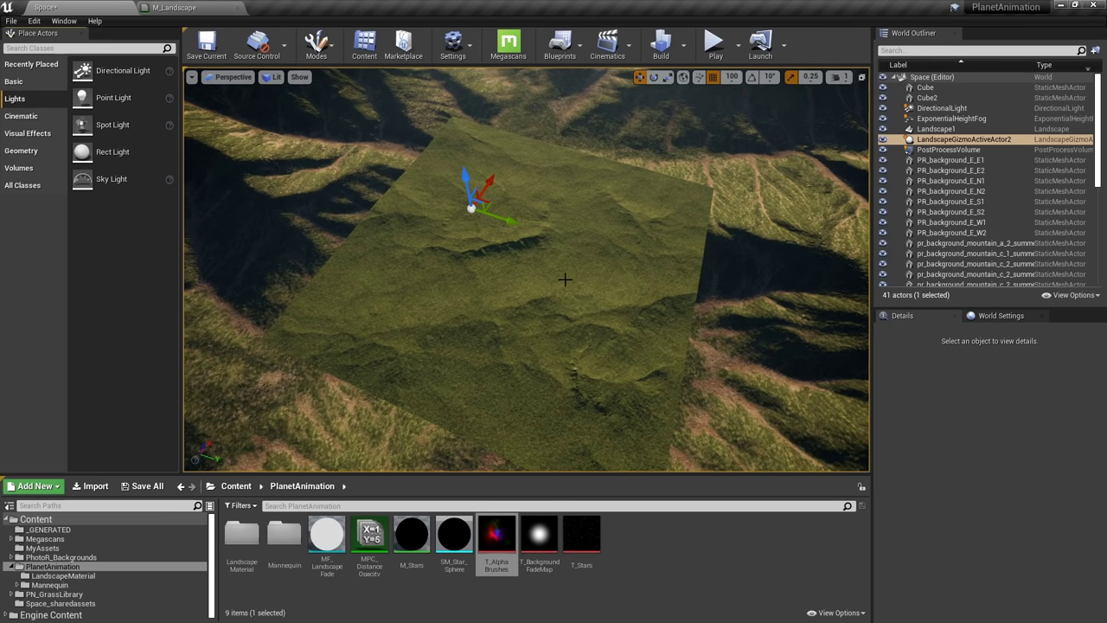
pyautogui.moveTo(564, 278); pyautogui.dragTo(666, 308, button='right')
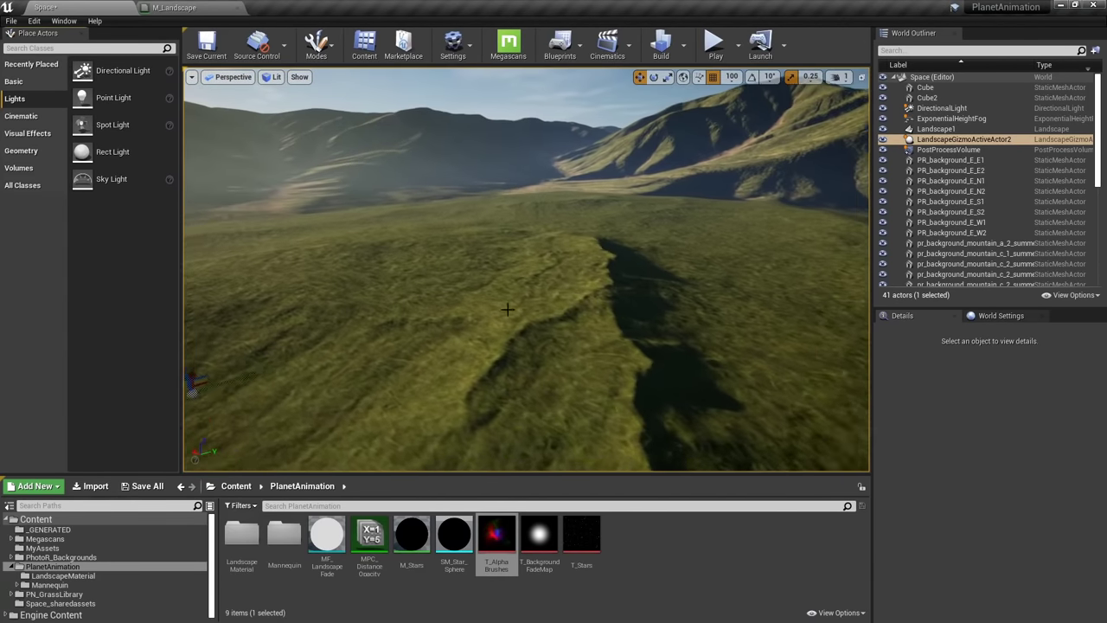
pyautogui.moveTo(507, 308); pyautogui.dragTo(861, 290, button='right')
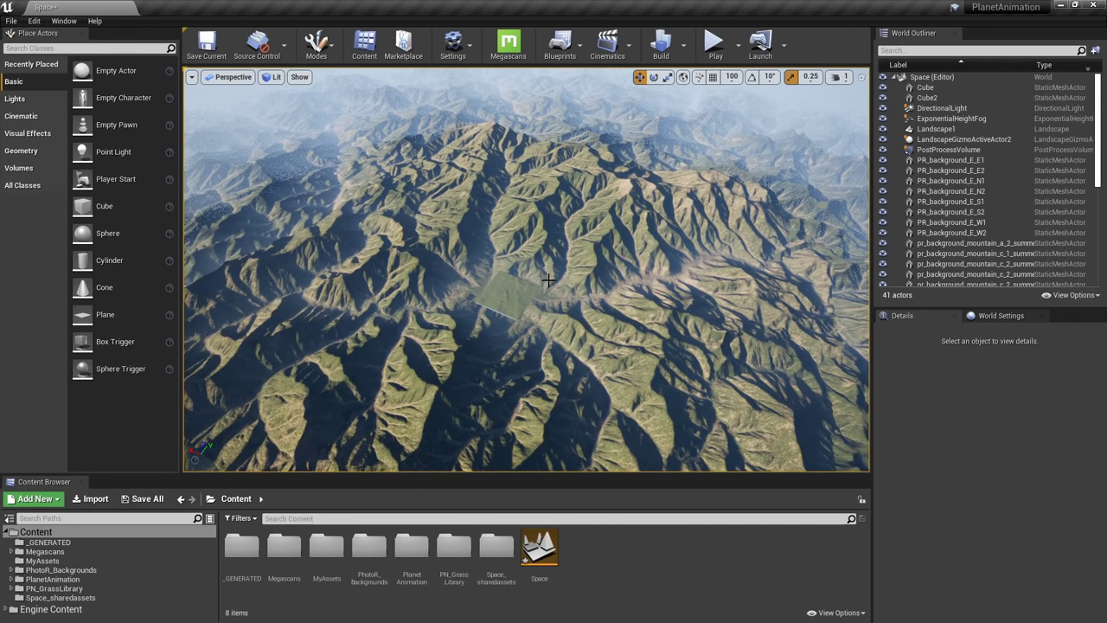
# Select the landscape between the background mountains and open Landscape mode with its Manage tools
pyautogui.moveTo(561, 277); pyautogui.dragTo(578, 280, button='right')
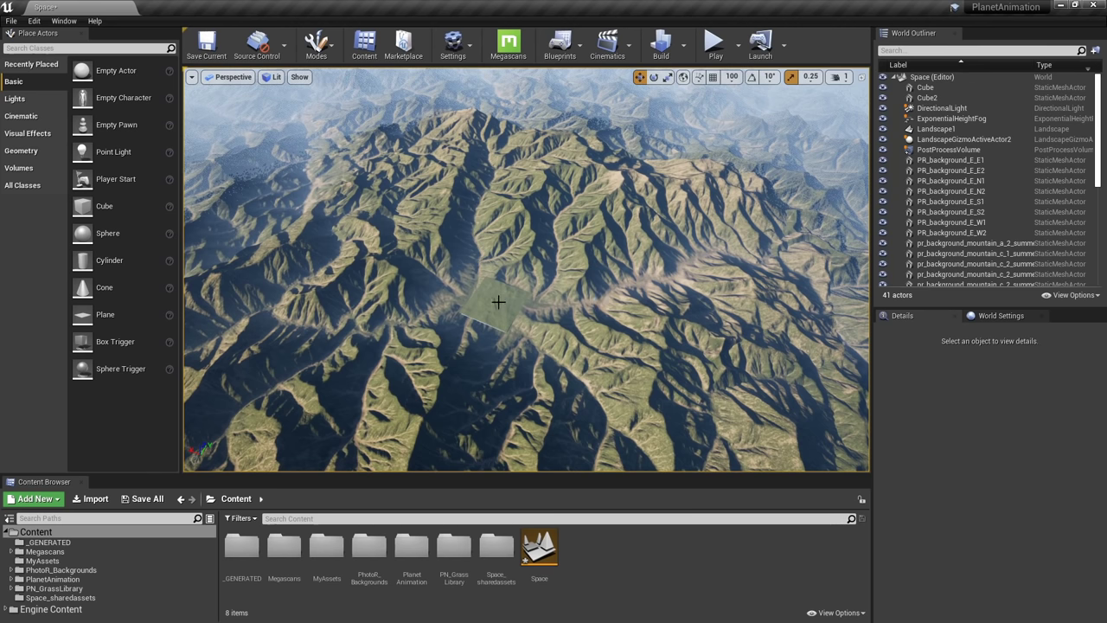
pyautogui.press('w')
pyautogui.moveTo(551, 321); pyautogui.dragTo(535, 304, button='right')
pyautogui.press('w')
pyautogui.click(535, 304)
pyautogui.hotkey('shift', '2')
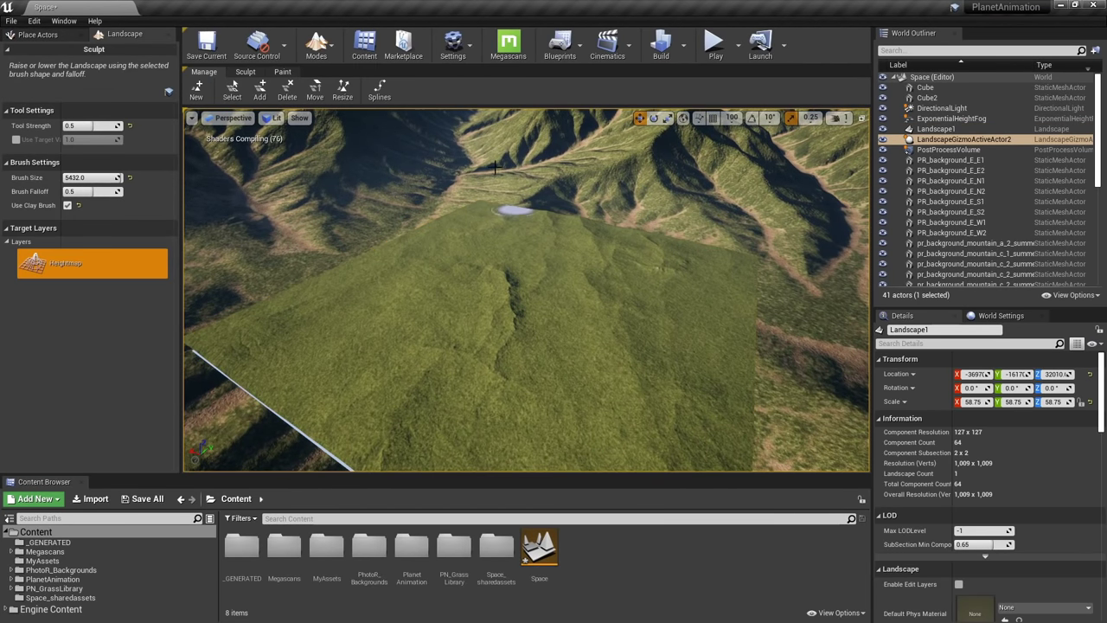
# Switch to landscape painting, choose the Gravel layer and set the brush size to 1843
pyautogui.click(278, 72)
pyautogui.click(250, 73)
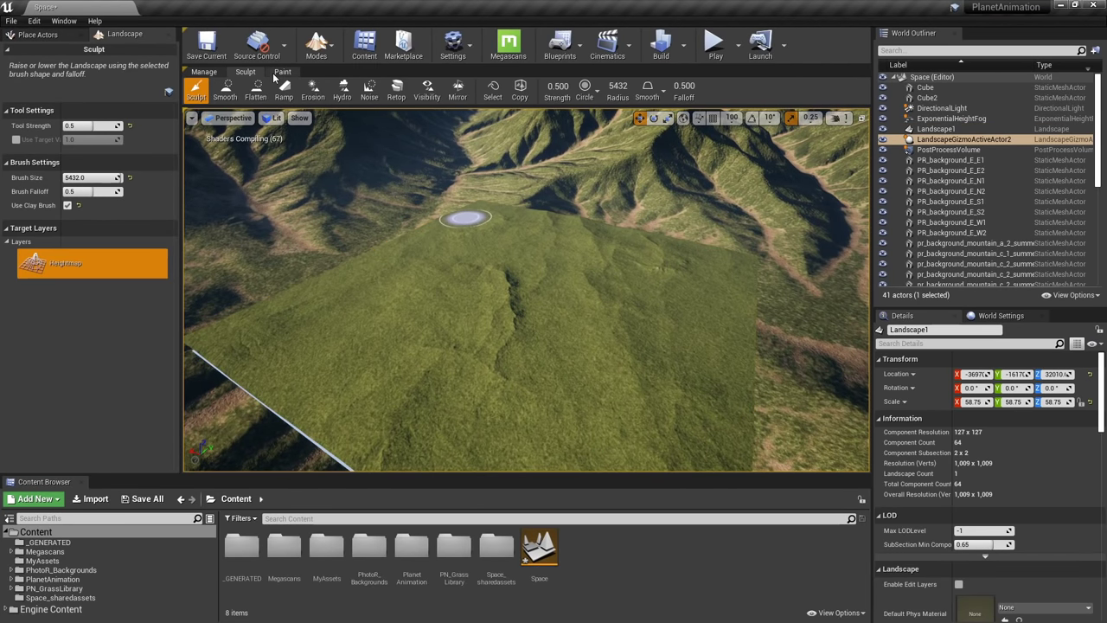
pyautogui.click(282, 72)
pyautogui.click(49, 370)
pyautogui.moveTo(338, 323); pyautogui.dragTo(639, 264, button='right')
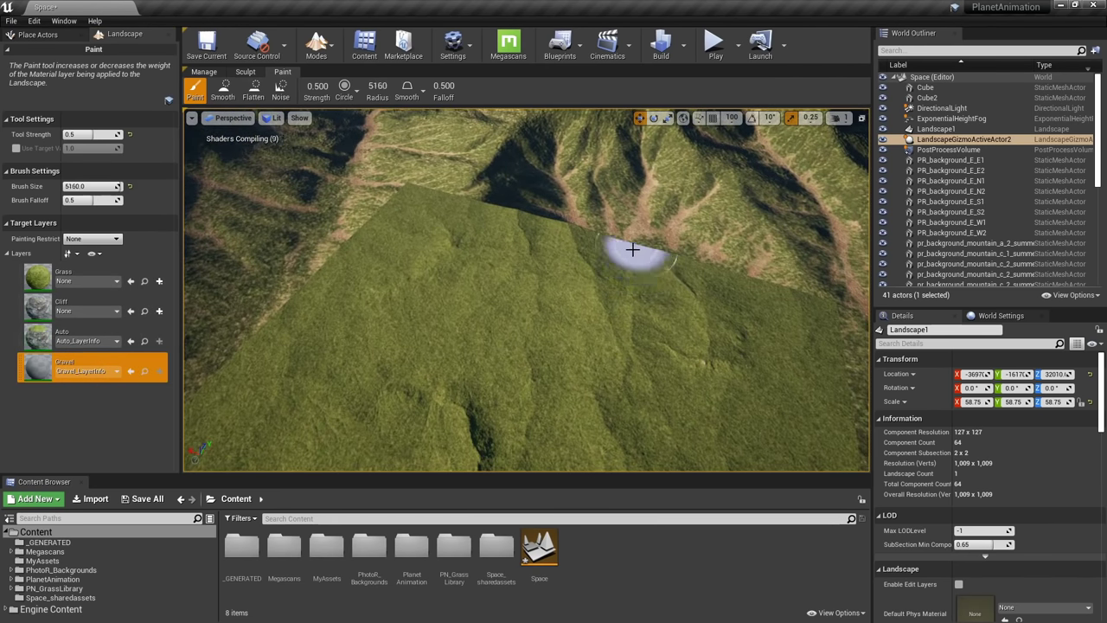
pyautogui.moveTo(606, 252); pyautogui.dragTo(609, 190, button='right')
pyautogui.moveTo(552, 344); pyautogui.dragTo(575, 330, button='right')
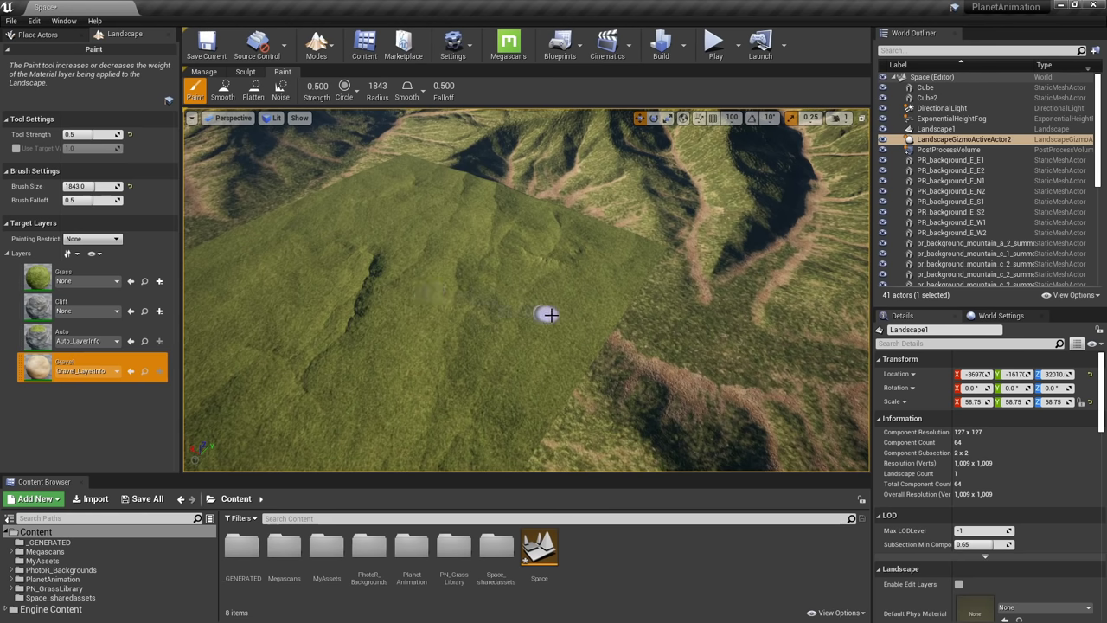
pyautogui.moveTo(605, 335); pyautogui.dragTo(607, 360, button='right')
pyautogui.press('w')
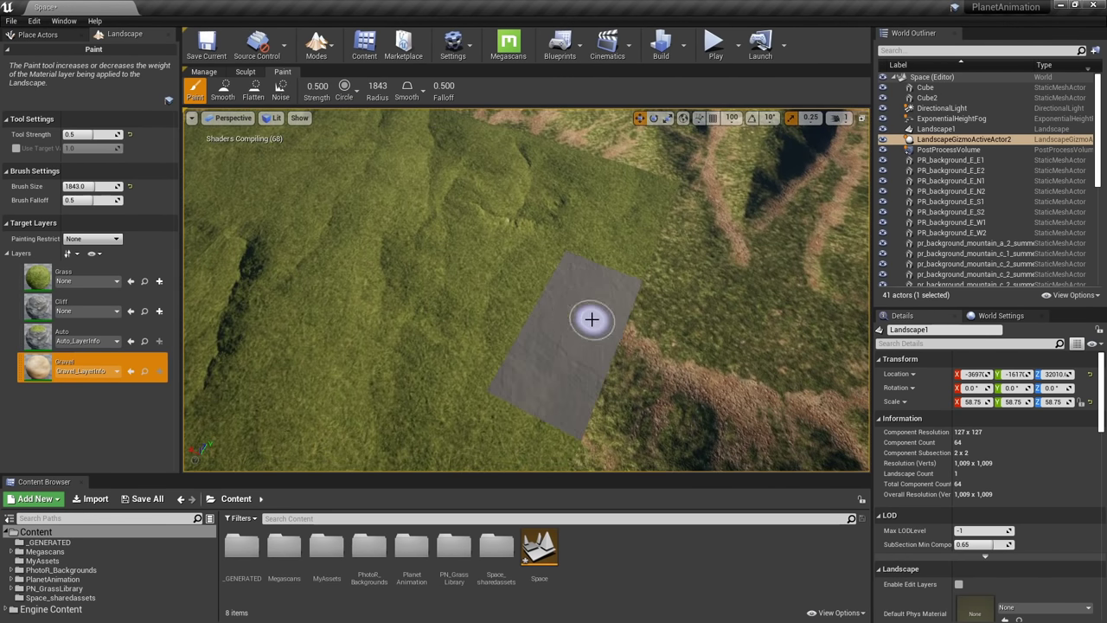
# Set the paint tool strength to 1.0 and the brush size to 726, and paint gravel where a mountain path meets the landscape's edge
pyautogui.moveTo(93, 134); pyautogui.dragTo(121, 135)
pyautogui.press('[')
pyautogui.press('[')
pyautogui.press('[')
pyautogui.press('[')
pyautogui.press('[')
pyautogui.moveTo(566, 313); pyautogui.dragTo(617, 334)
pyautogui.moveTo(618, 334)
pyautogui.mouseDown(button='right')
pyautogui.moveTo(421, 224)
pyautogui.moveTo(524, 279)
pyautogui.mouseUp(button='right')
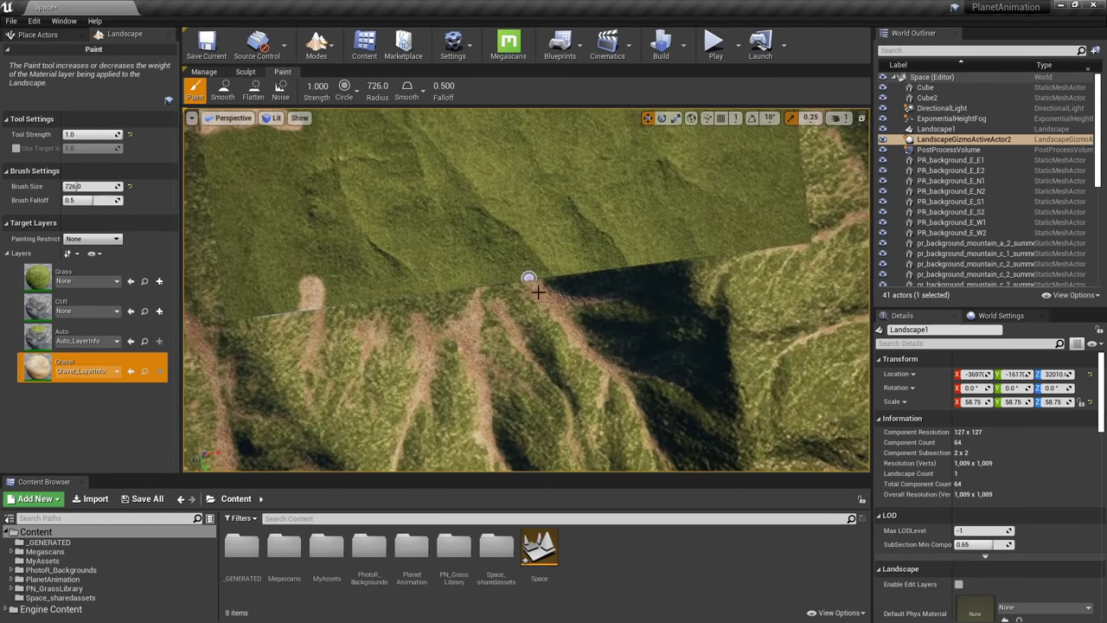
# Paint short gravel streaks along the remaining landscape edges to continue the paths of the background mountains
pyautogui.moveTo(566, 243); pyautogui.dragTo(510, 298, button='right')
pyautogui.moveTo(510, 299); pyautogui.dragTo(531, 302)
pyautogui.moveTo(530, 302); pyautogui.dragTo(599, 247, button='right')
pyautogui.moveTo(598, 247); pyautogui.dragTo(536, 241)
pyautogui.moveTo(536, 241)
pyautogui.mouseDown(button='right')
pyautogui.moveTo(495, 358)
pyautogui.moveTo(529, 366)
pyautogui.moveTo(477, 386)
pyautogui.mouseUp(button='right')
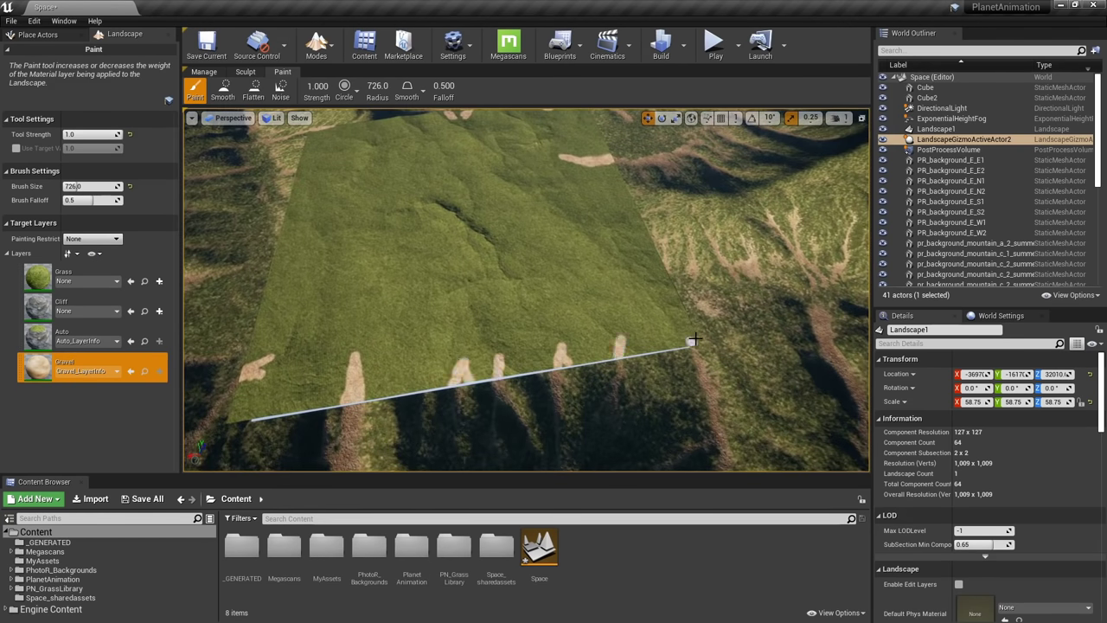
pyautogui.moveTo(694, 341); pyautogui.dragTo(558, 319, button='right')
pyautogui.moveTo(569, 232); pyautogui.dragTo(586, 254, button='right')
pyautogui.click(590, 213)
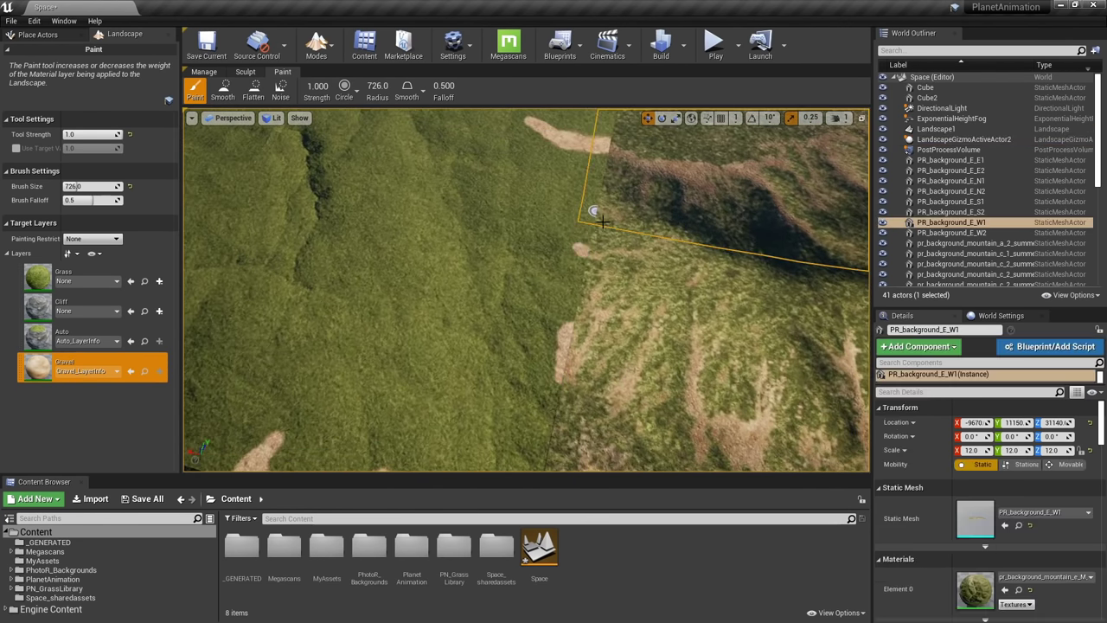
pyautogui.moveTo(590, 214); pyautogui.dragTo(571, 250, button='right')
pyautogui.moveTo(536, 286); pyautogui.dragTo(566, 243, button='right')
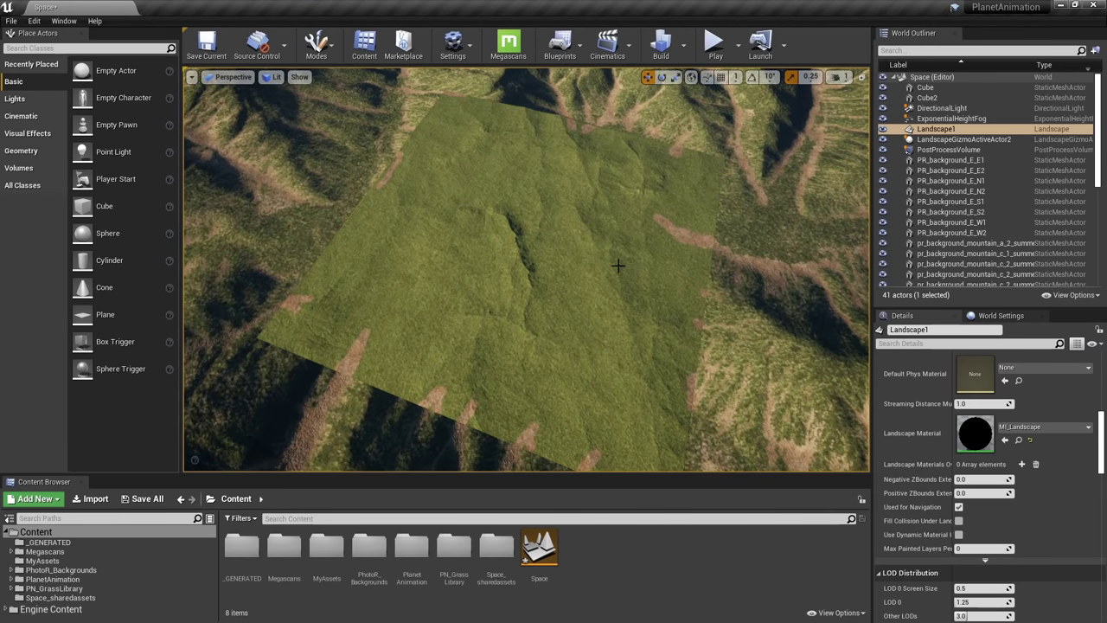
# Examine the painted landscape from above and near ground level against the background mountains
pyautogui.moveTo(618, 265); pyautogui.dragTo(437, 372, button='right')
pyautogui.press('w')
pyautogui.press('s')
pyautogui.press('w')
pyautogui.press('e')
pyautogui.moveTo(618, 213); pyautogui.dragTo(687, 210, button='right')
pyautogui.moveTo(661, 322); pyautogui.dragTo(602, 219, button='right')
pyautogui.press('w')
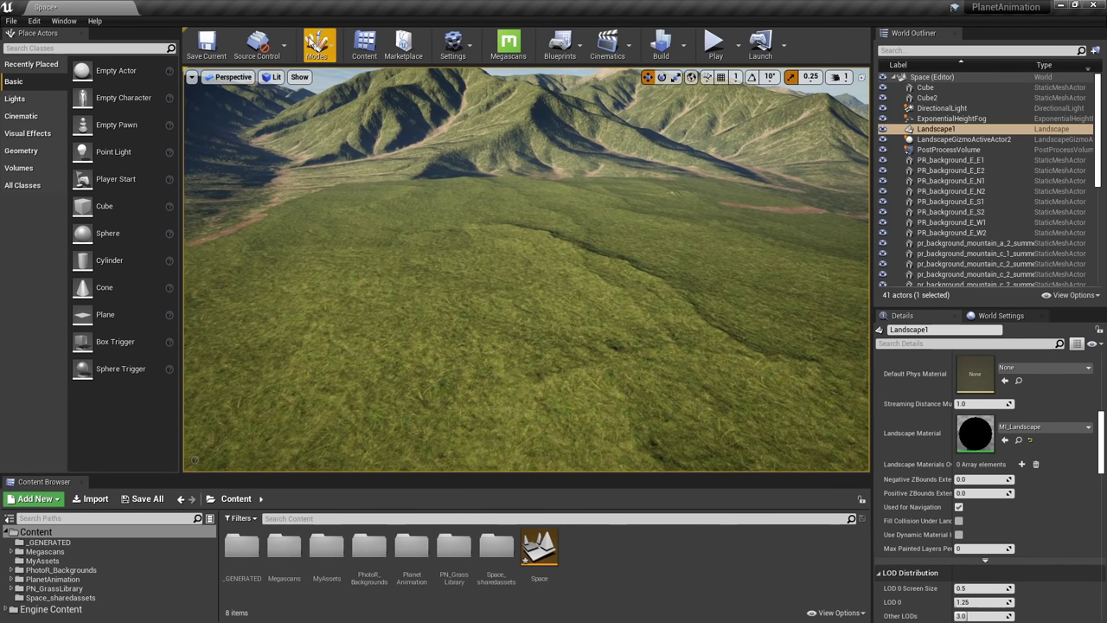
# Enter Foliage mode and select all foliage types in the grassFoliage folder of PN_GrassLibrary's FoliageTypes
pyautogui.click(317, 42)
pyautogui.click(338, 107)
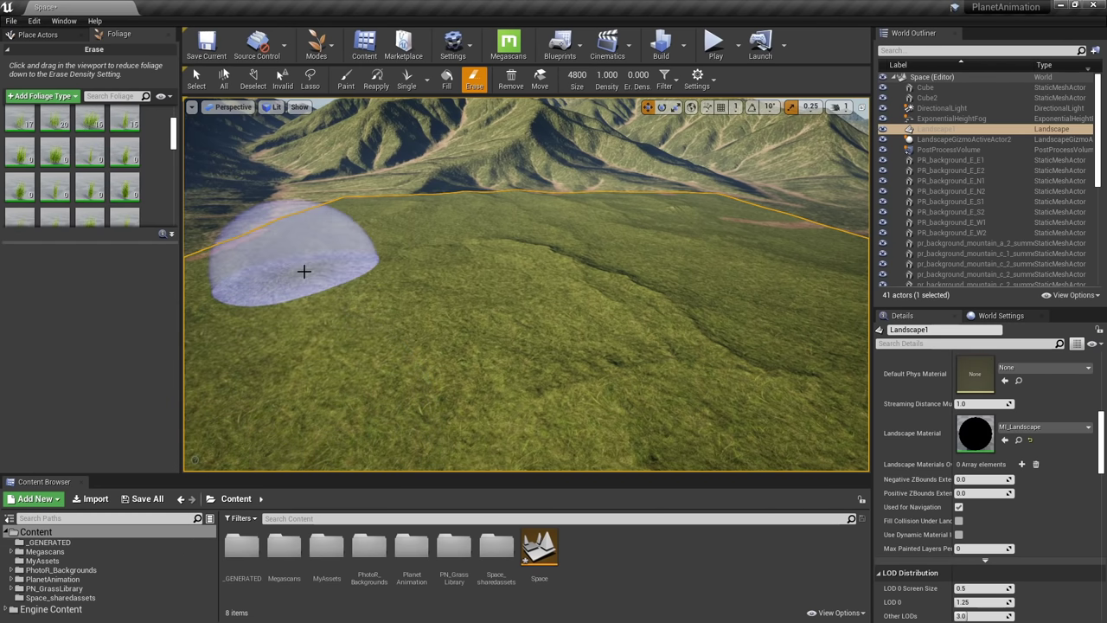
pyautogui.click(82, 590)
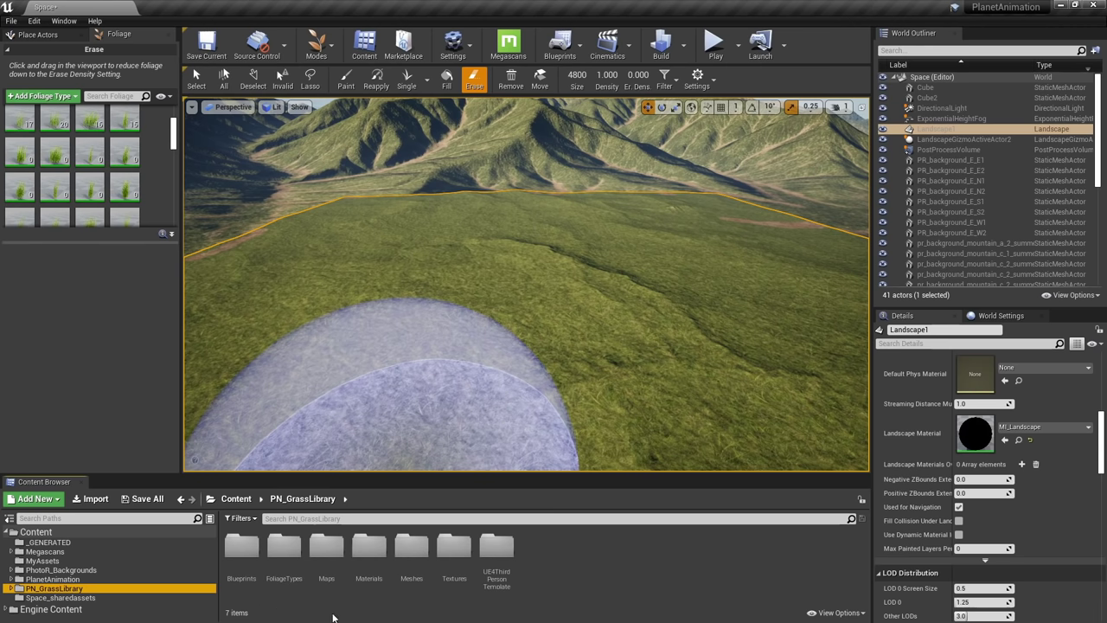
pyautogui.doubleClick(283, 549)
pyautogui.doubleClick(241, 563)
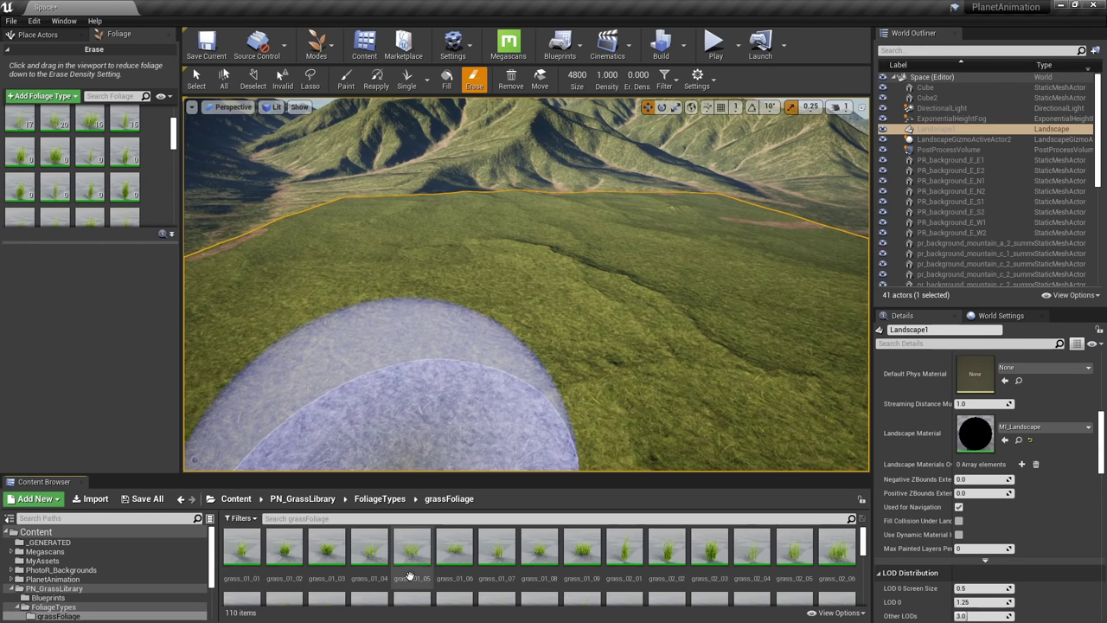
pyautogui.click(412, 552)
pyautogui.hotkey('ctrl', 'a')
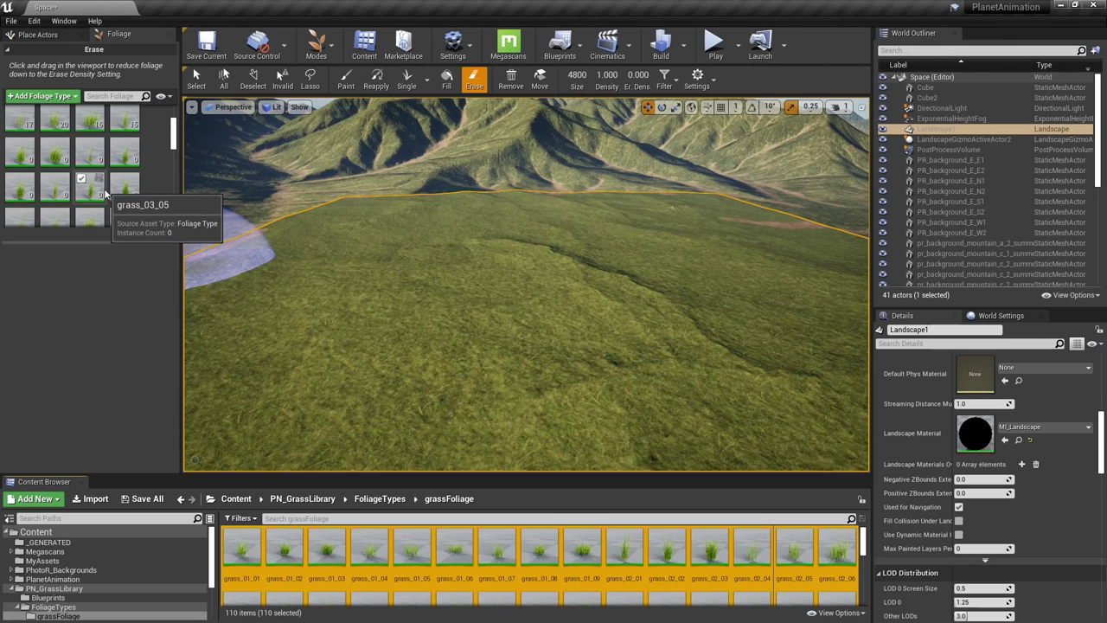
pyautogui.click(29, 121)
pyautogui.scroll(3, 35, 146)
pyautogui.scroll(1, 35, 145)
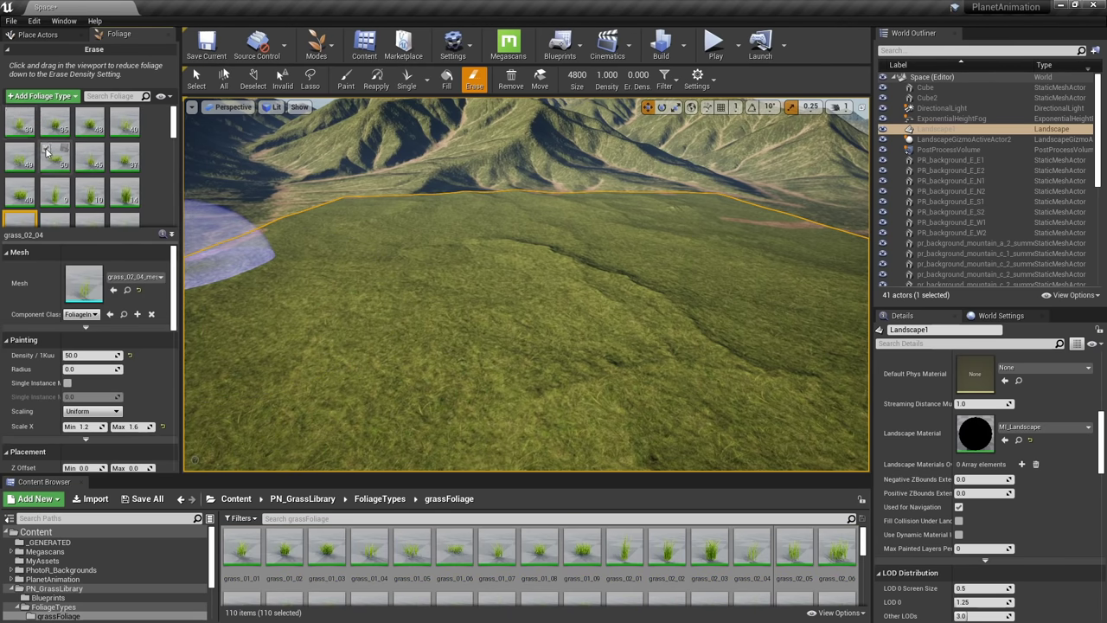
pyautogui.click(25, 133)
pyautogui.scroll(-2, 75, 177)
pyautogui.scroll(-1, 76, 185)
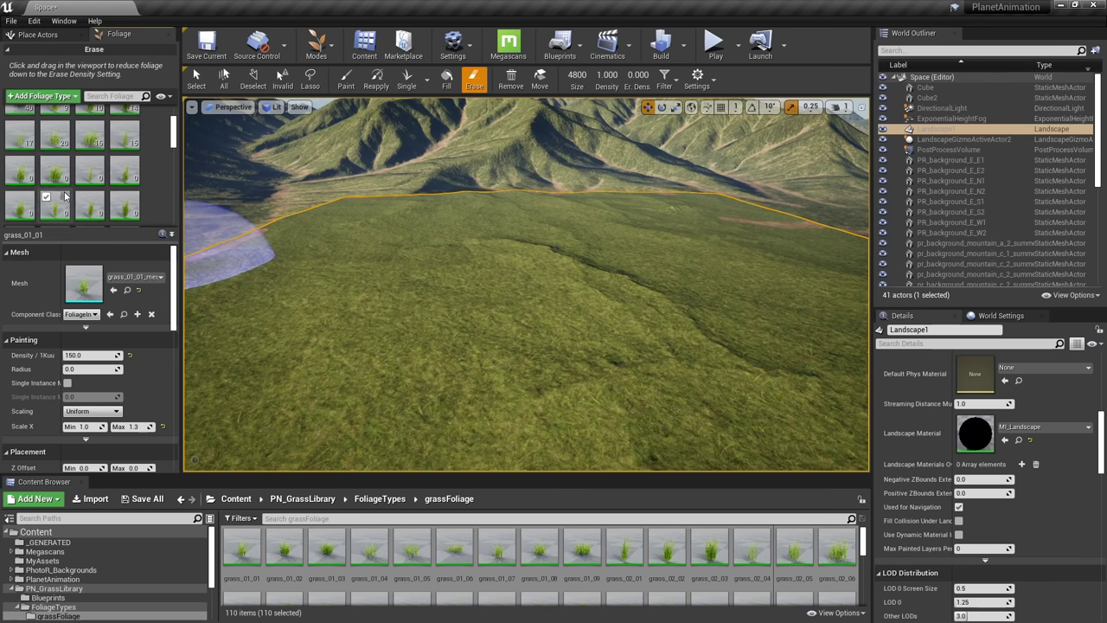
pyautogui.keyDown('shift'); pyautogui.click(120, 169); pyautogui.keyUp('shift')
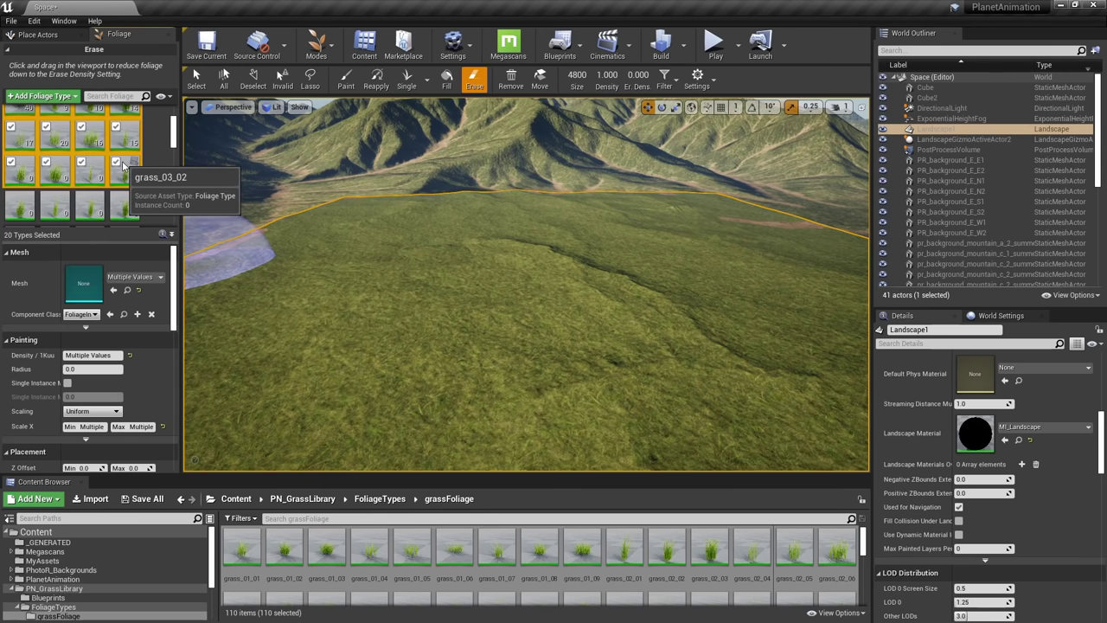
pyautogui.click(115, 165)
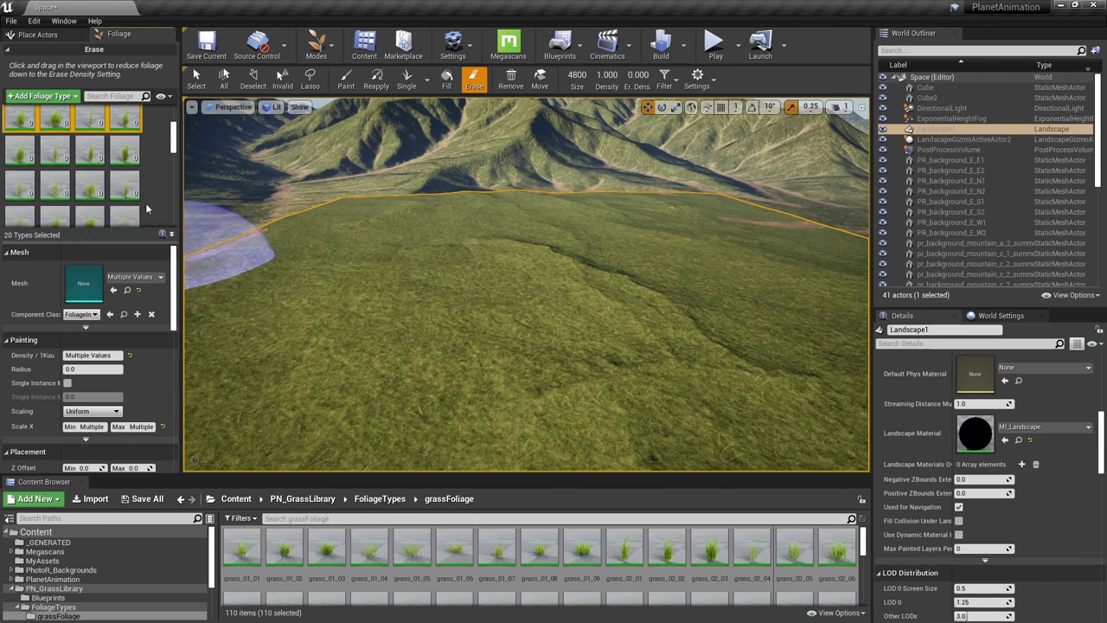
pyautogui.scroll(-3, 119, 210)
pyautogui.scroll(-5, 119, 210)
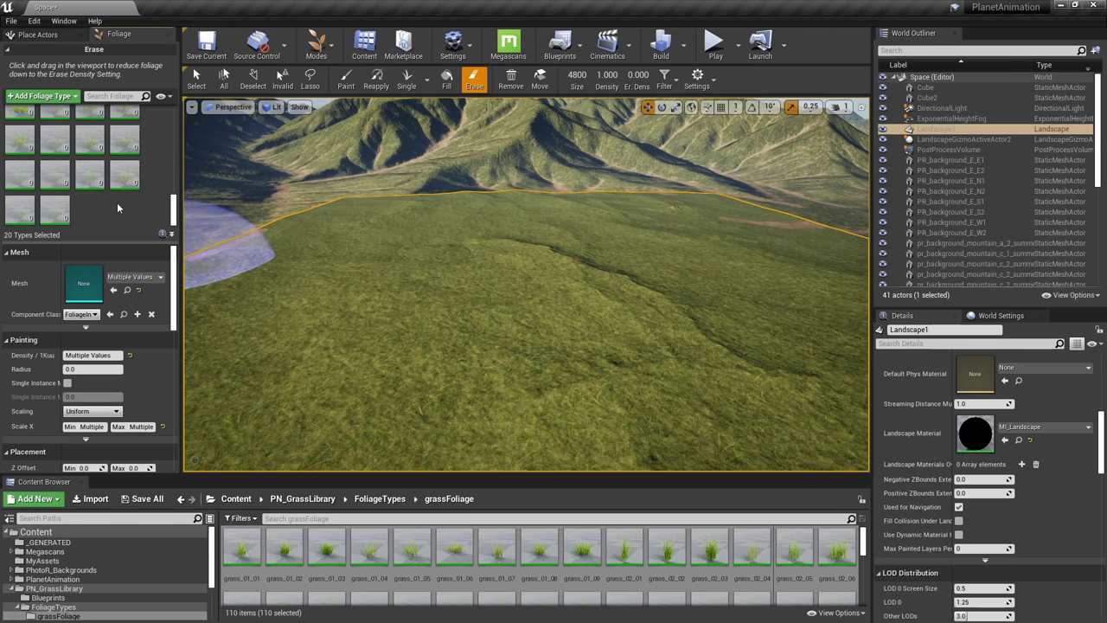
# Select every foliage type in the foliage list and deactivate them all for painting
pyautogui.click(130, 184)
pyautogui.hotkey('ctrl', 'a')
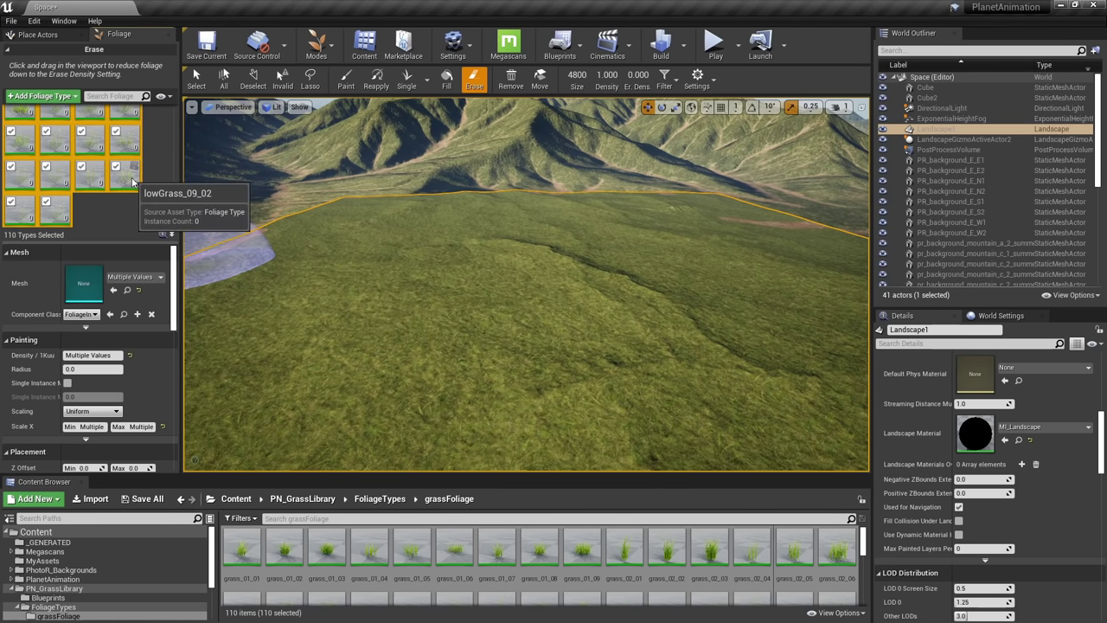
pyautogui.click(116, 167)
pyautogui.scroll(10, 115, 167)
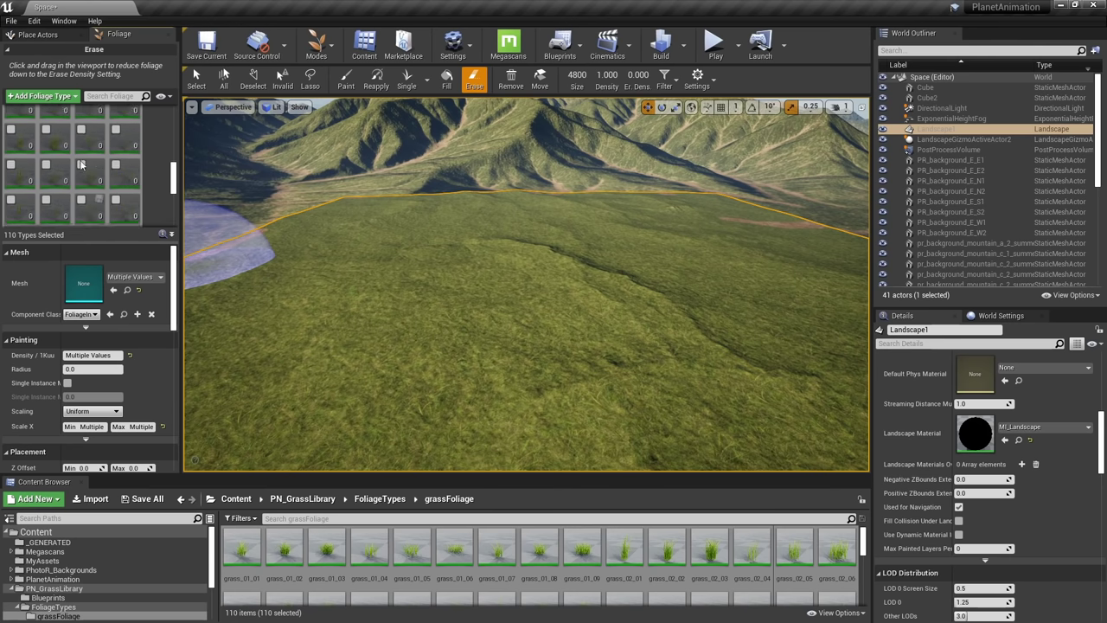
pyautogui.scroll(-2, 105, 177)
pyautogui.scroll(2, 105, 177)
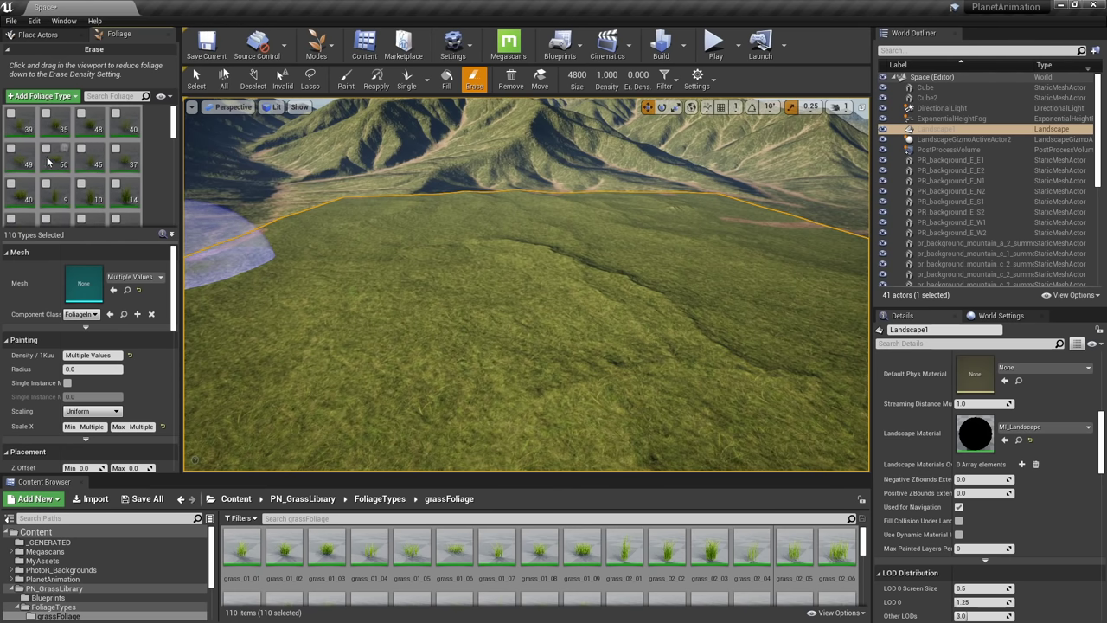
# Select the first 16 grass foliage types, starting at grass_01_01, and activate them for painting
pyautogui.click(21, 122)
pyautogui.scroll(-2, 104, 163)
pyautogui.scroll(-3, 102, 160)
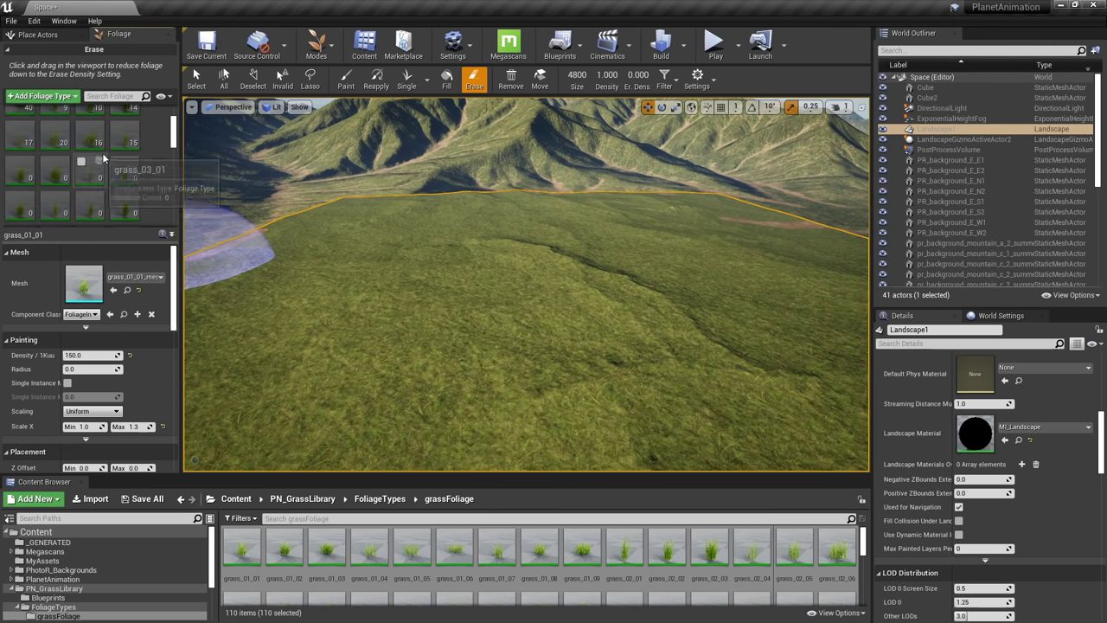
pyautogui.keyDown('shift'); pyautogui.click(130, 140); pyautogui.keyUp('shift')
pyautogui.scroll(5, 129, 143)
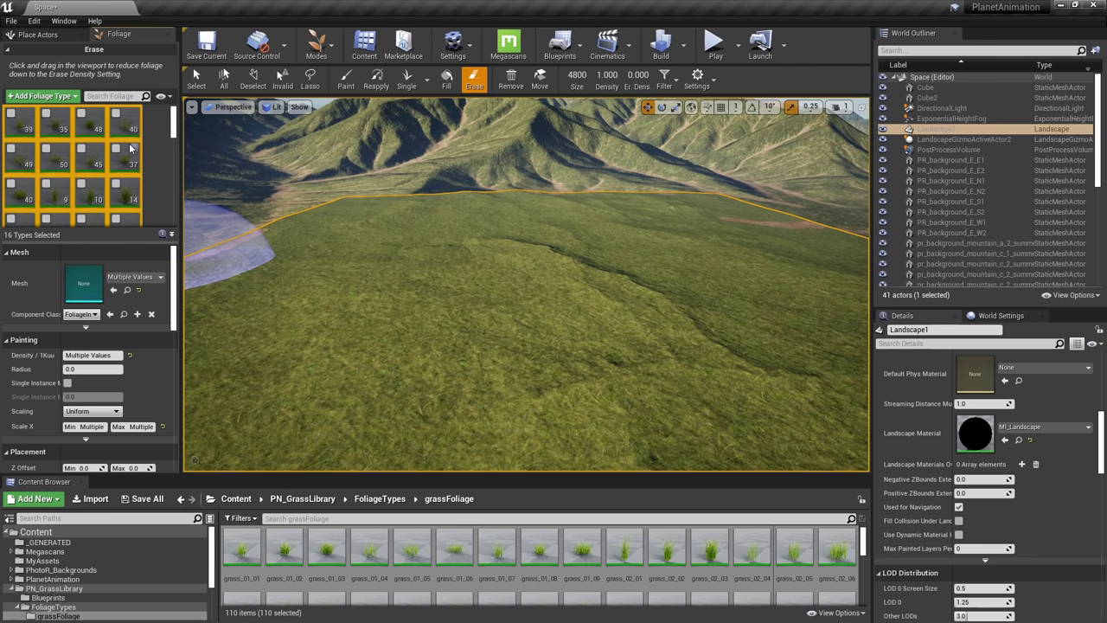
# Paint a round patch of grass over the landscape's crevice at brush size 4800 and density 1.0
pyautogui.moveTo(509, 211)
pyautogui.mouseDown(button='right')
pyautogui.moveTo(522, 294)
pyautogui.moveTo(497, 317)
pyautogui.moveTo(489, 163)
pyautogui.mouseUp(button='right')
pyautogui.press('w')
pyautogui.press('s')
pyautogui.moveTo(311, 189); pyautogui.dragTo(310, 166, button='right')
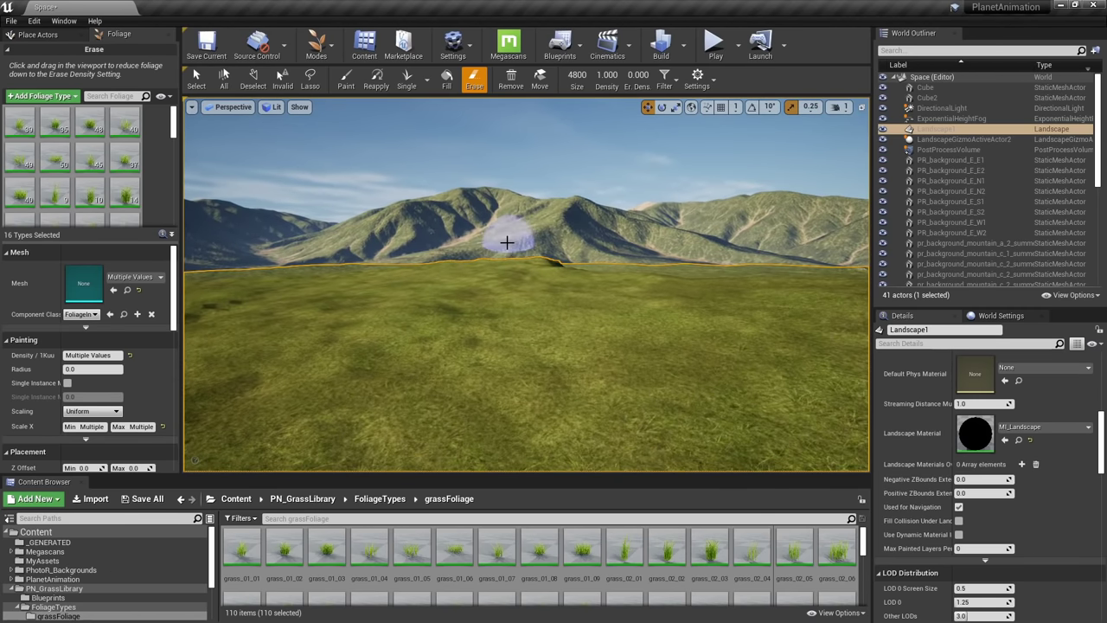
pyautogui.press('w')
pyautogui.moveTo(498, 240); pyautogui.dragTo(512, 311, button='right')
pyautogui.click(516, 229)
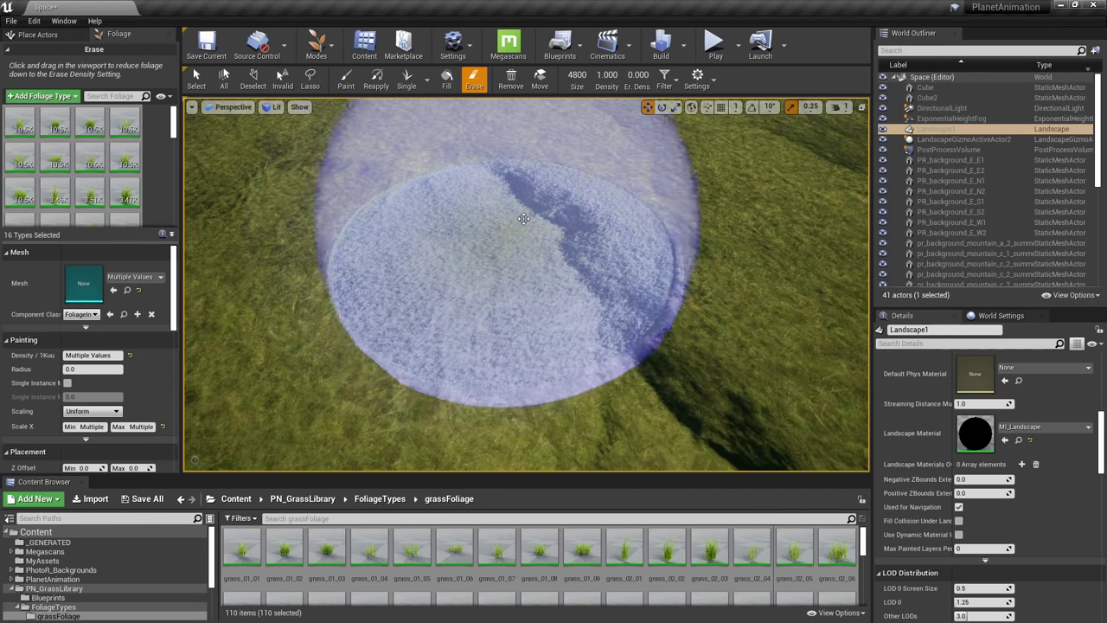
# Reduce the foliage brush size to 1085 and erase grass around the round patch to make its outline irregular
pyautogui.moveTo(515, 221)
pyautogui.mouseDown(button='right')
pyautogui.moveTo(517, 111)
pyautogui.moveTo(516, 129)
pyautogui.mouseUp(button='right')
pyautogui.press('w')
pyautogui.press('e')
pyautogui.moveTo(516, 179)
pyautogui.mouseDown(button='right')
pyautogui.moveTo(516, 246)
pyautogui.moveTo(301, 275)
pyautogui.mouseUp(button='right')
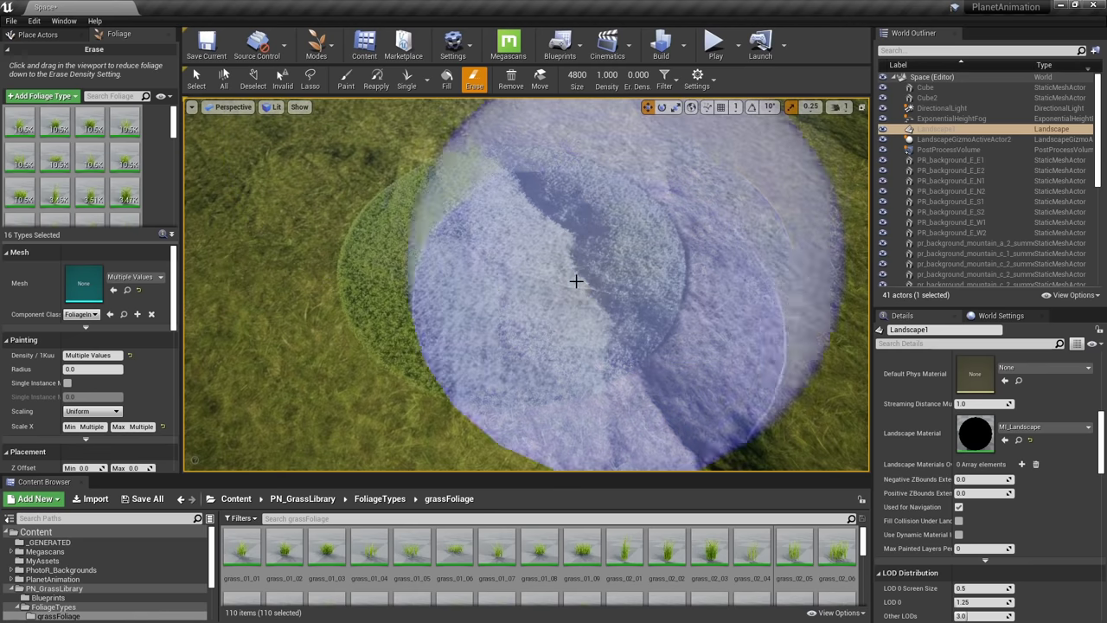
pyautogui.press('[')
pyautogui.press('[')
pyautogui.press('[')
pyautogui.press('[')
pyautogui.press('[')
pyautogui.press('[')
pyautogui.press('[')
pyautogui.press('[')
pyautogui.press('[')
pyautogui.press('[')
pyautogui.press('[')
pyautogui.press('[')
pyautogui.press('[')
pyautogui.press('[')
pyautogui.press('[')
pyautogui.press('[')
pyautogui.press('[')
pyautogui.press('[')
pyautogui.press('[')
pyautogui.press('[')
pyautogui.press('[')
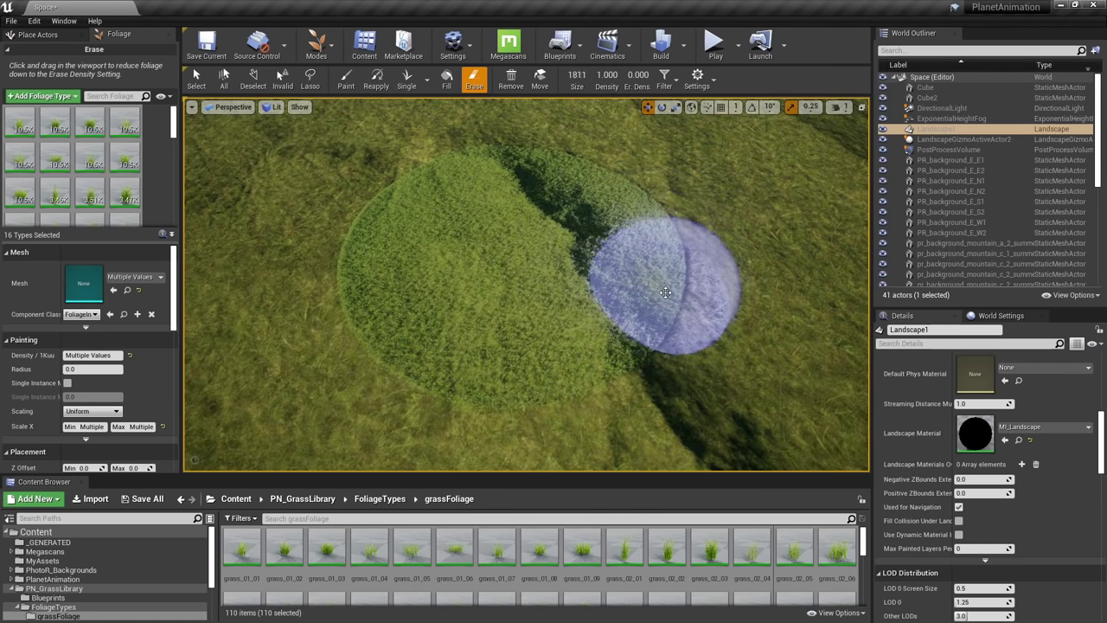
pyautogui.moveTo(683, 302)
pyautogui.mouseDown()
pyautogui.moveTo(691, 291)
pyautogui.moveTo(622, 366)
pyautogui.moveTo(375, 365)
pyautogui.moveTo(321, 241)
pyautogui.moveTo(454, 139)
pyautogui.moveTo(363, 153)
pyautogui.moveTo(576, 114)
pyautogui.moveTo(706, 299)
pyautogui.moveTo(603, 421)
pyautogui.moveTo(315, 401)
pyautogui.mouseUp()
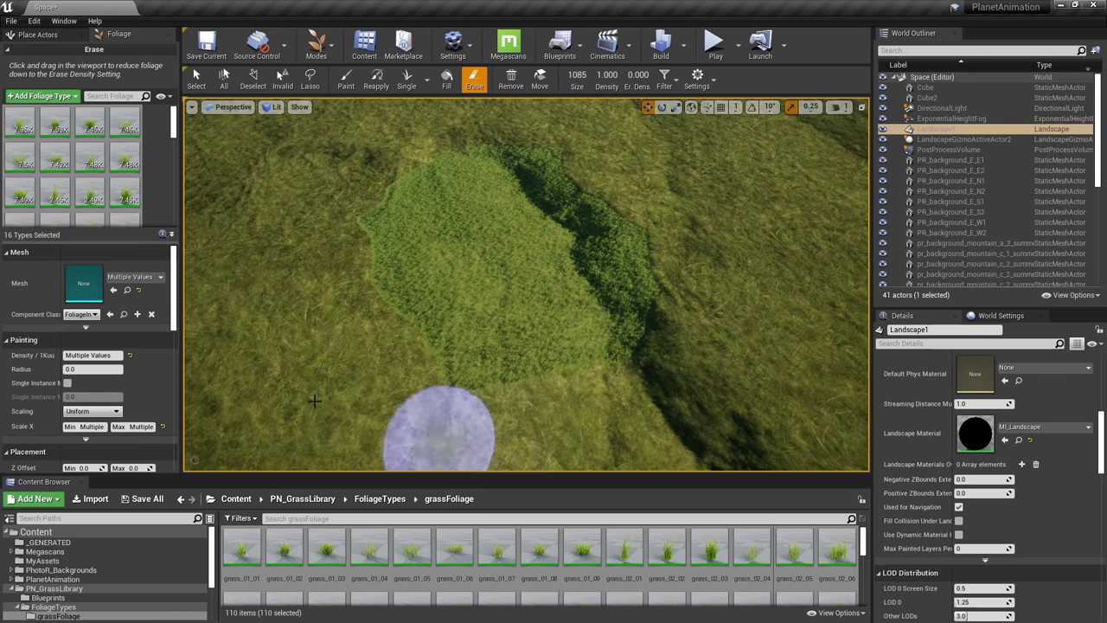
# Set the foliage paint density to 0.25 and paint sparser grass around the edges of the existing patch
pyautogui.scroll(-4, 65, 177)
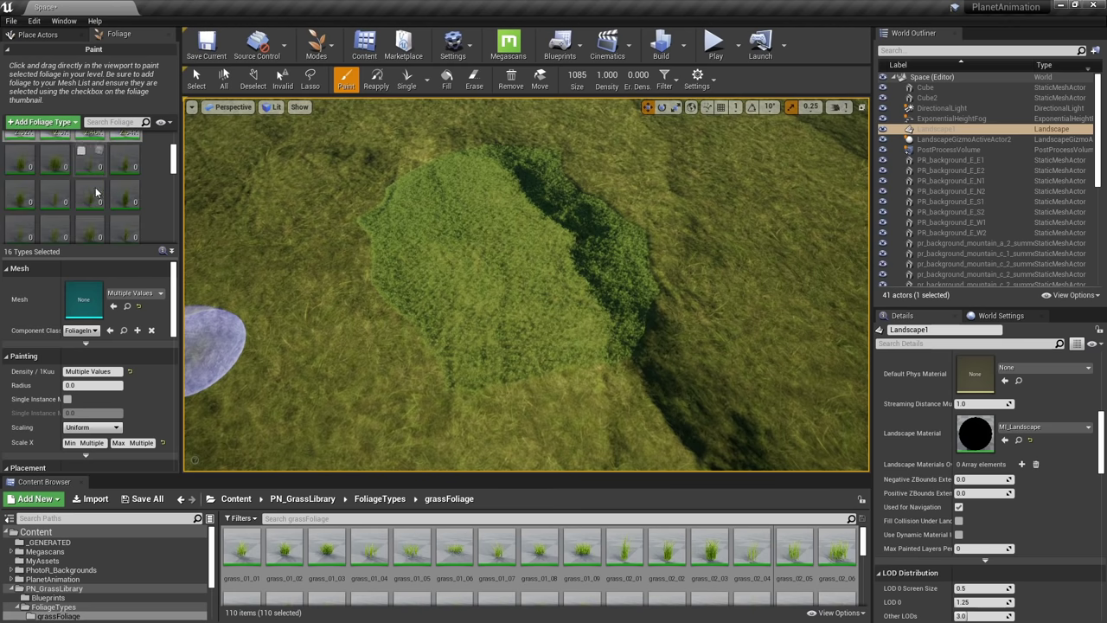
pyautogui.scroll(3, 96, 192)
pyautogui.click(608, 76)
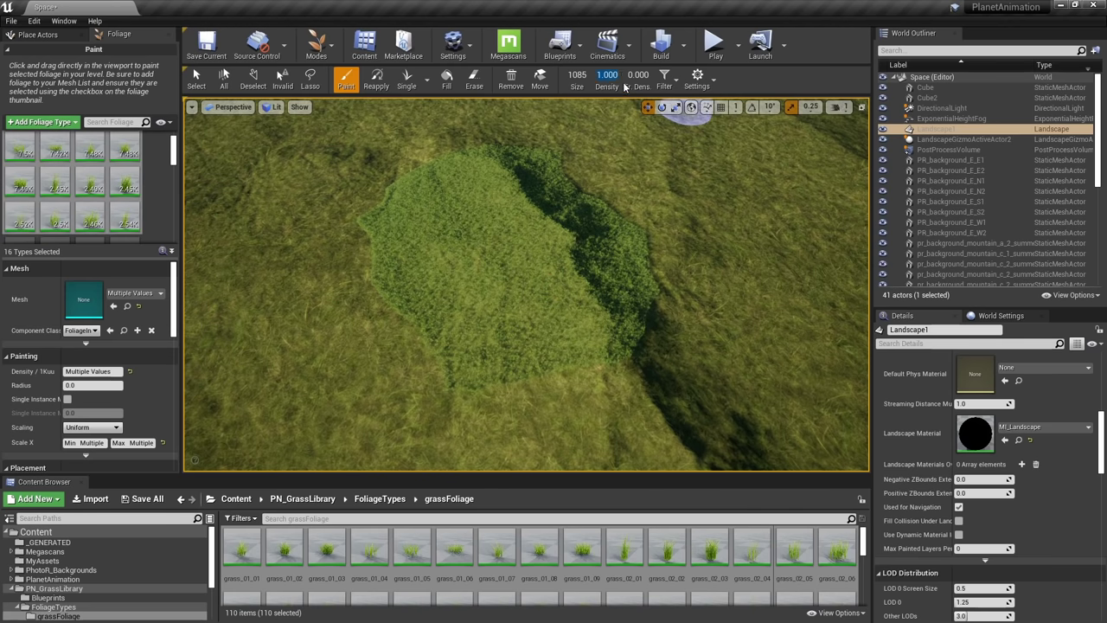
pyautogui.write('0.25')
pyautogui.press('Return')
pyautogui.moveTo(356, 189)
pyautogui.mouseDown()
pyautogui.moveTo(341, 239)
pyautogui.moveTo(395, 395)
pyautogui.moveTo(613, 421)
pyautogui.moveTo(688, 291)
pyautogui.moveTo(638, 193)
pyautogui.moveTo(559, 146)
pyautogui.moveTo(445, 143)
pyautogui.moveTo(344, 331)
pyautogui.moveTo(528, 432)
pyautogui.moveTo(718, 311)
pyautogui.moveTo(554, 173)
pyautogui.moveTo(311, 321)
pyautogui.moveTo(637, 432)
pyautogui.moveTo(697, 304)
pyautogui.mouseUp()
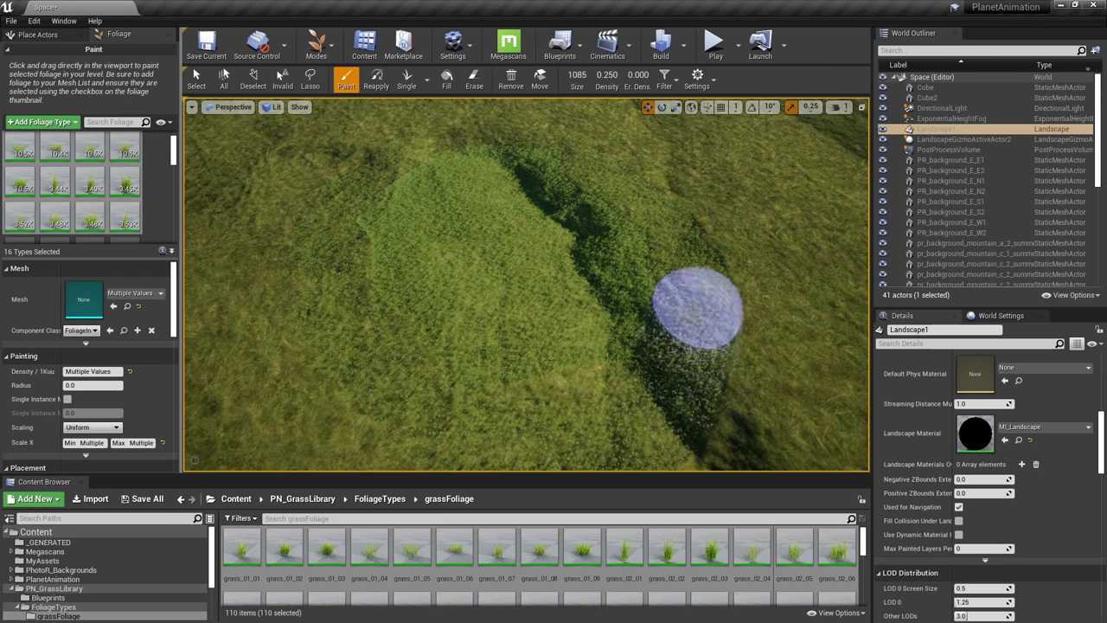
# Examine the painted grass from above and at ground level, and leave Foliage mode
pyautogui.moveTo(697, 303); pyautogui.dragTo(697, 139, button='right')
pyautogui.press('w')
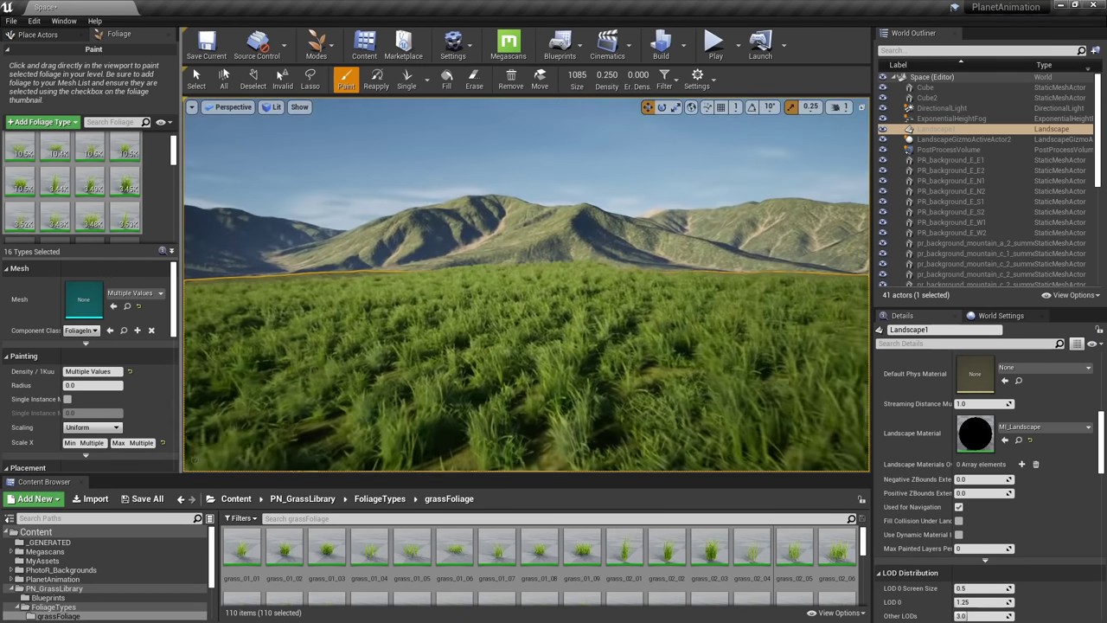
pyautogui.press('s')
pyautogui.moveTo(600, 307)
pyautogui.mouseDown(button='right')
pyautogui.moveTo(600, 333)
pyautogui.moveTo(666, 368)
pyautogui.mouseUp(button='right')
pyautogui.press('s')
pyautogui.moveTo(597, 354); pyautogui.dragTo(597, 432, button='right')
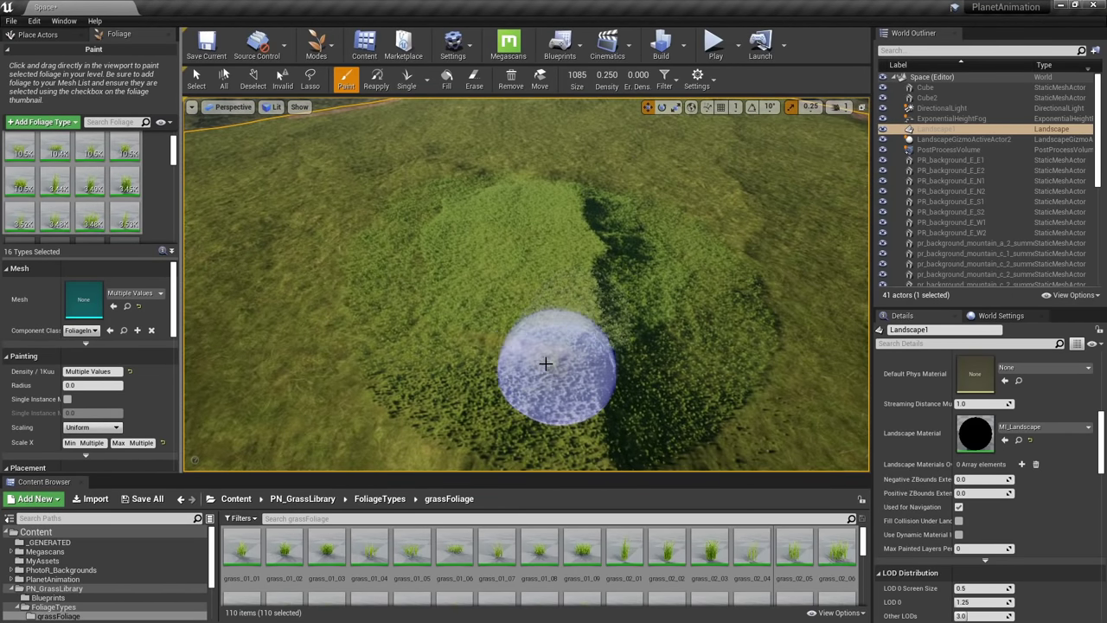
pyautogui.press('w')
pyautogui.moveTo(552, 283); pyautogui.dragTo(551, 164, button='right')
pyautogui.press('shift')
pyautogui.hotkey('shift', '1')
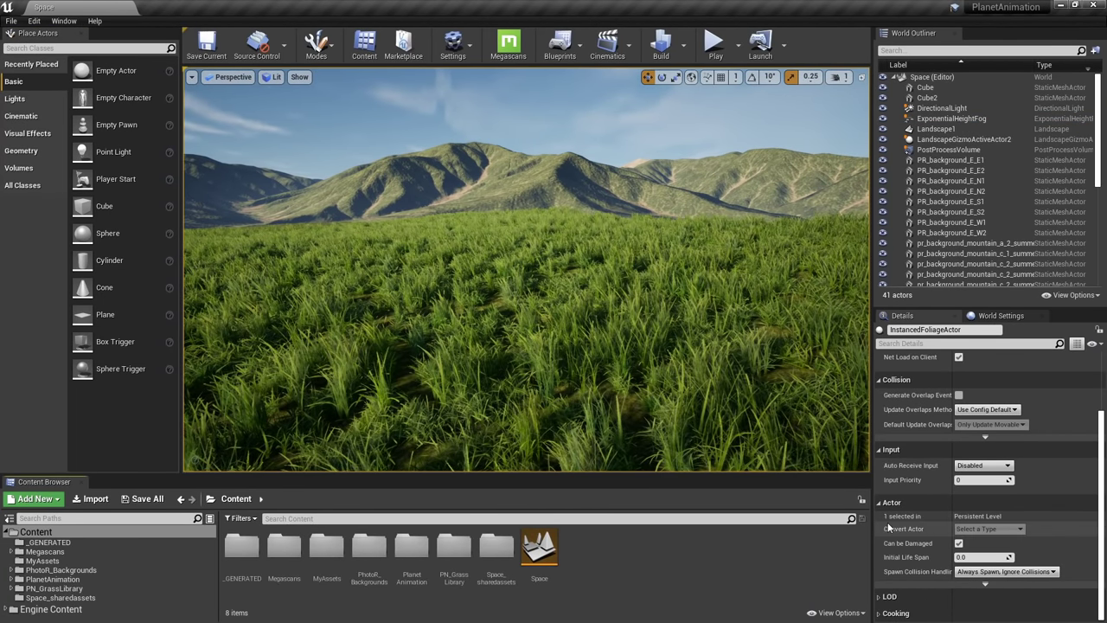
# Create a Level Sequence in the Content folder and name it MainAnim
pyautogui.rightClick(628, 563)
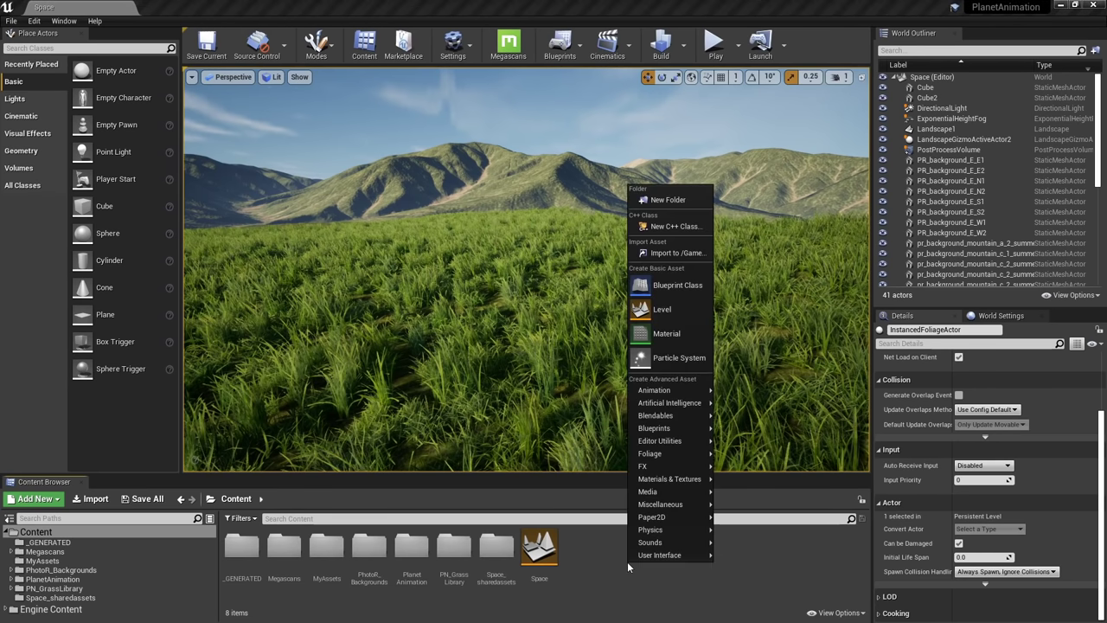
pyautogui.moveTo(659, 443)
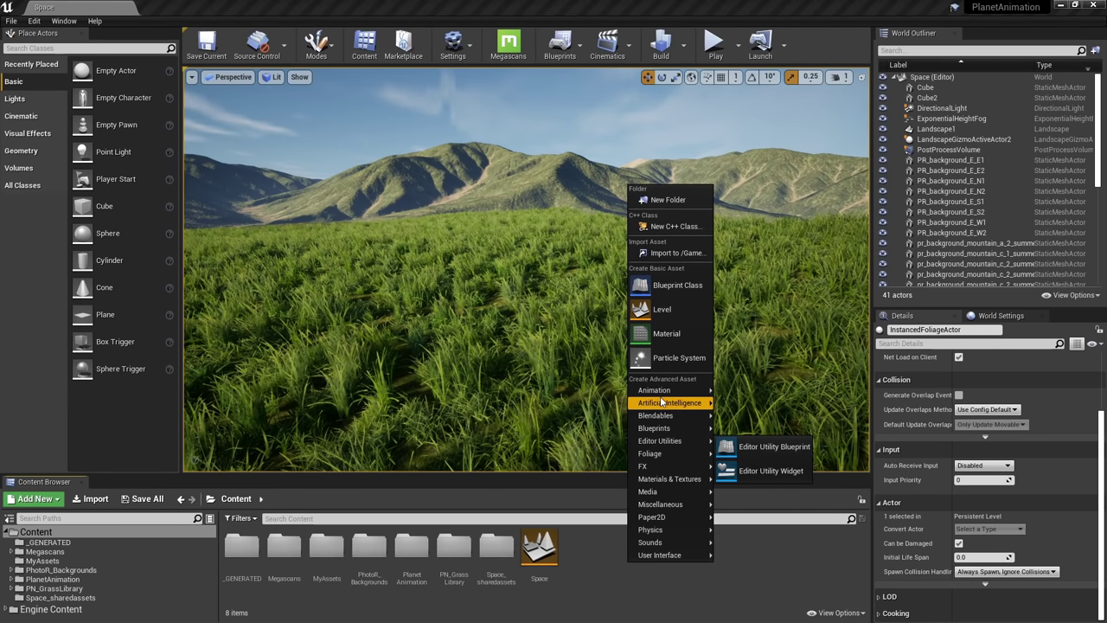
pyautogui.moveTo(660, 394)
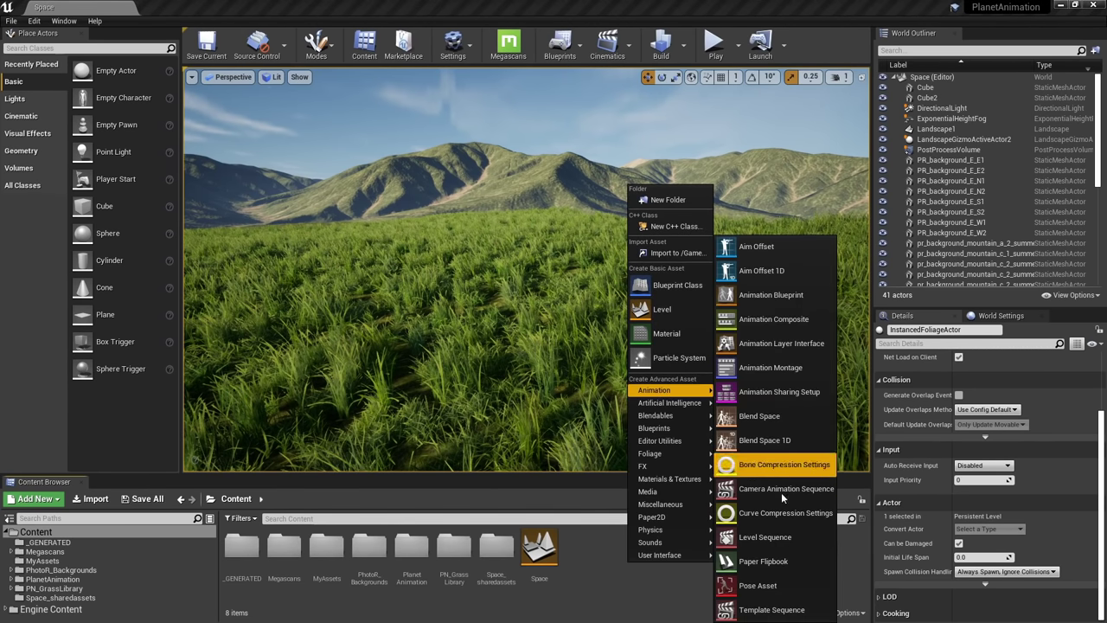
pyautogui.click(726, 537)
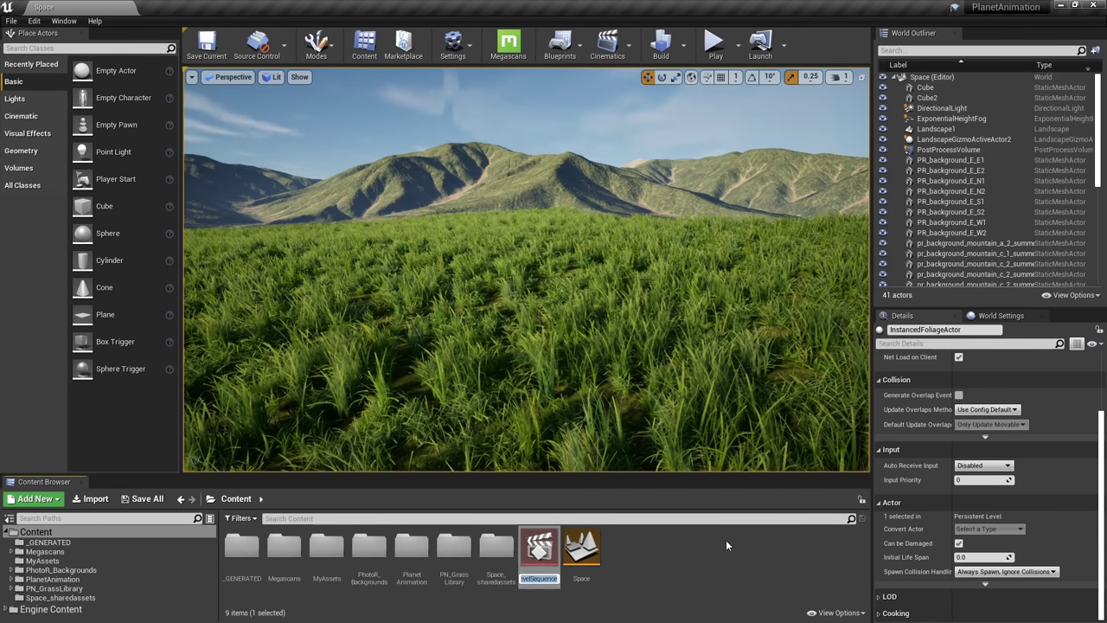
pyautogui.write('MainAnim')
pyautogui.press('Return')
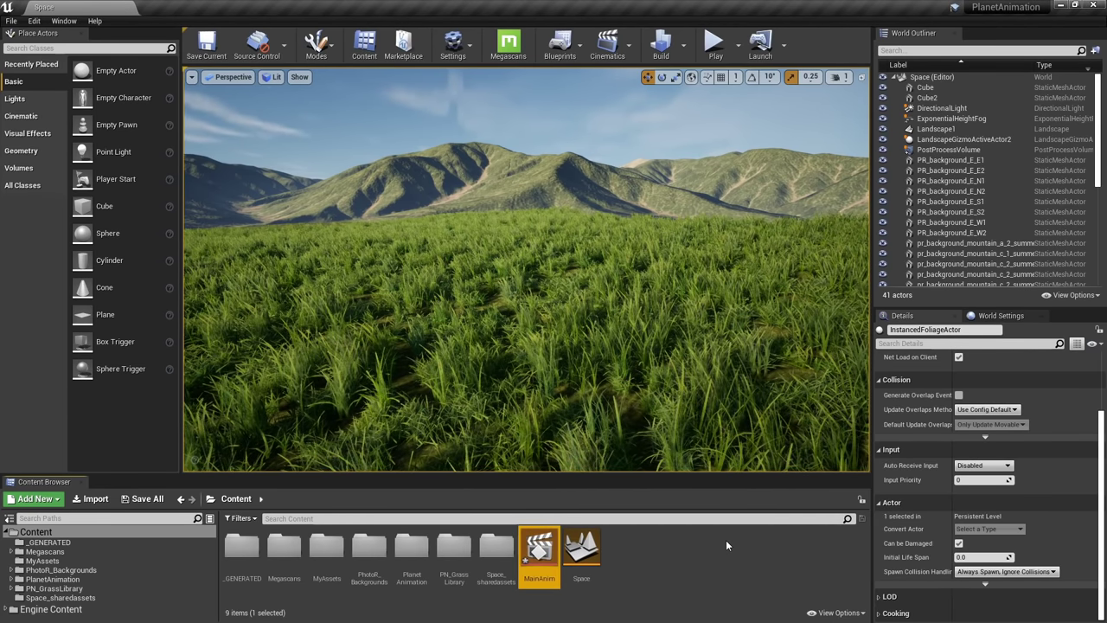
# Place the MainAnim sequence in the grass field, open it in Sequencer and scrub its timeline to frame 49
pyautogui.moveTo(538, 554); pyautogui.dragTo(439, 368)
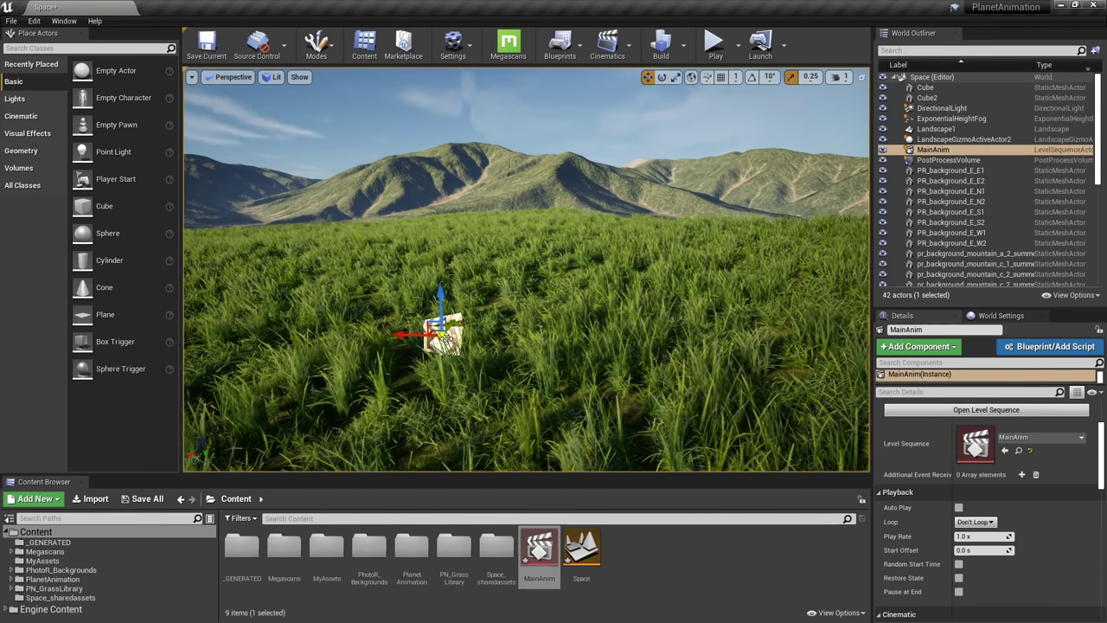
pyautogui.click(948, 410)
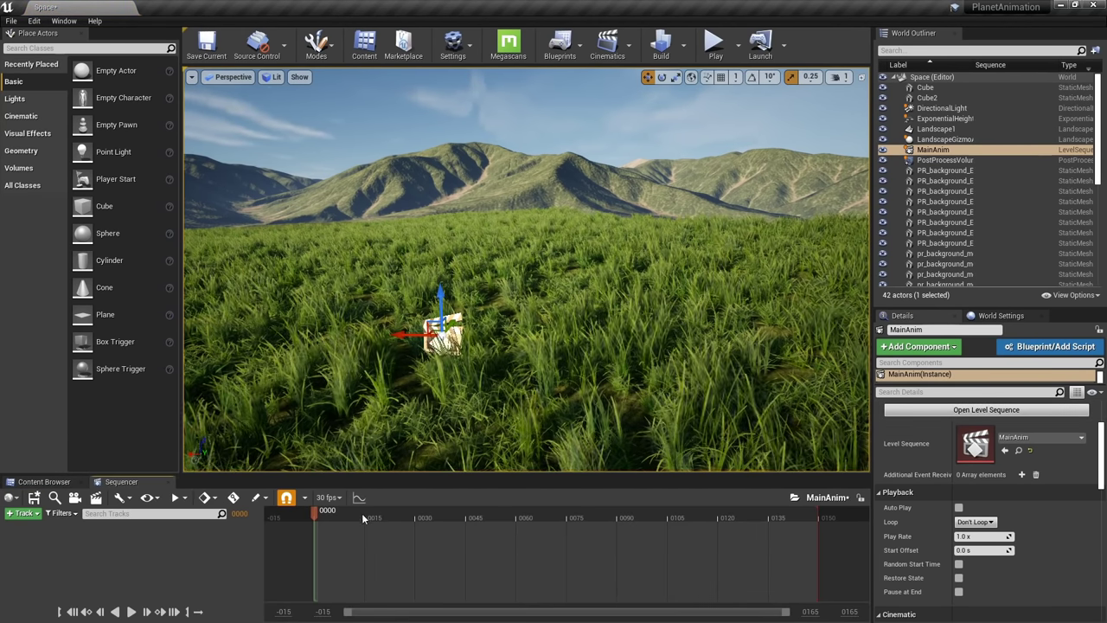
pyautogui.moveTo(363, 517); pyautogui.dragTo(424, 515)
pyautogui.moveTo(657, 515); pyautogui.dragTo(390, 516)
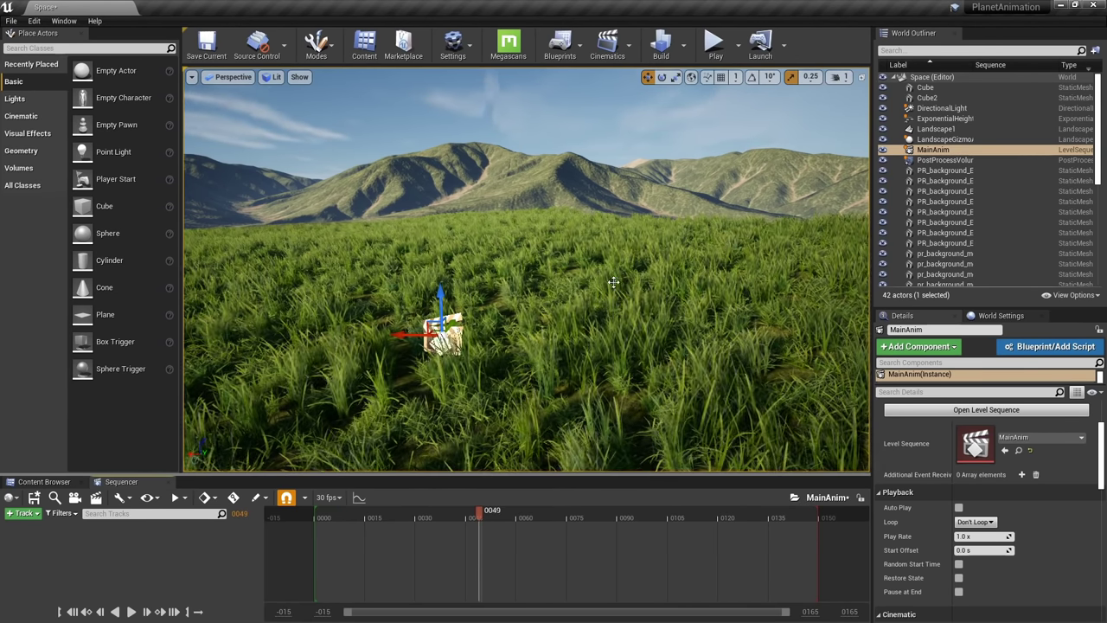
# Add a cine camera to the MainAnim sequence and frame it on the mountains above the grass
pyautogui.click(74, 498)
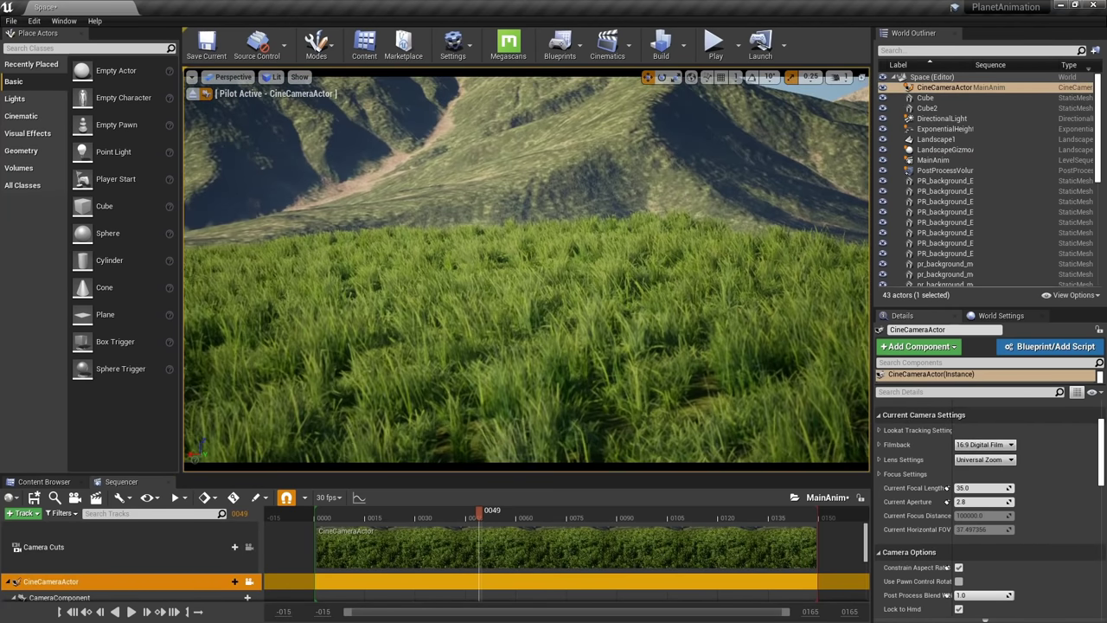
pyautogui.moveTo(527, 277); pyautogui.dragTo(458, 195, button='right')
pyautogui.moveTo(584, 220); pyautogui.dragTo(581, 198, button='right')
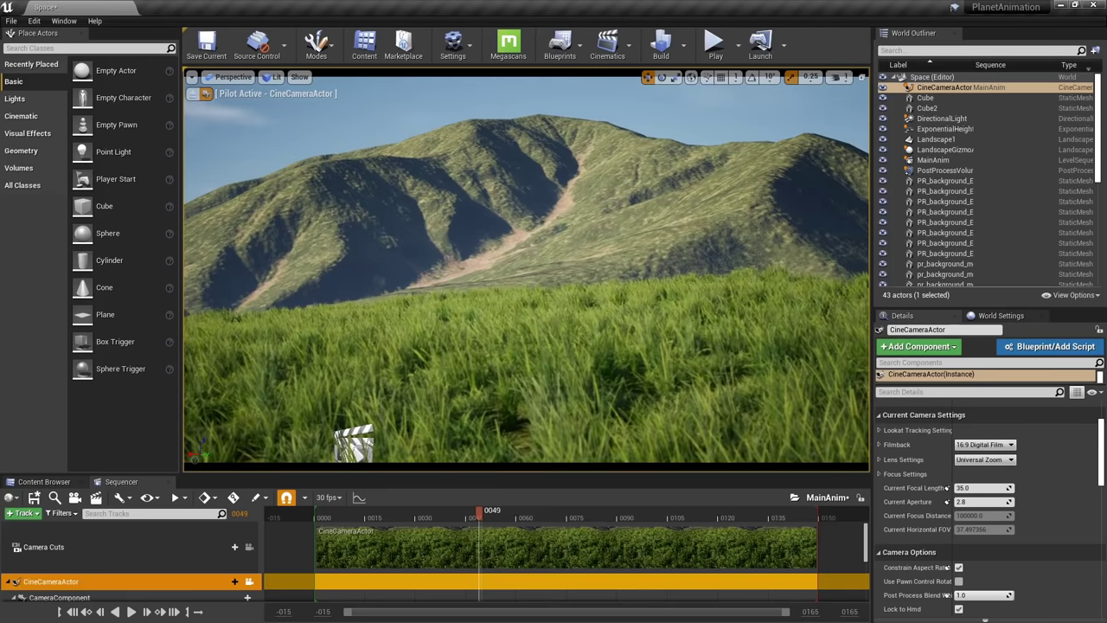
pyautogui.press('d')
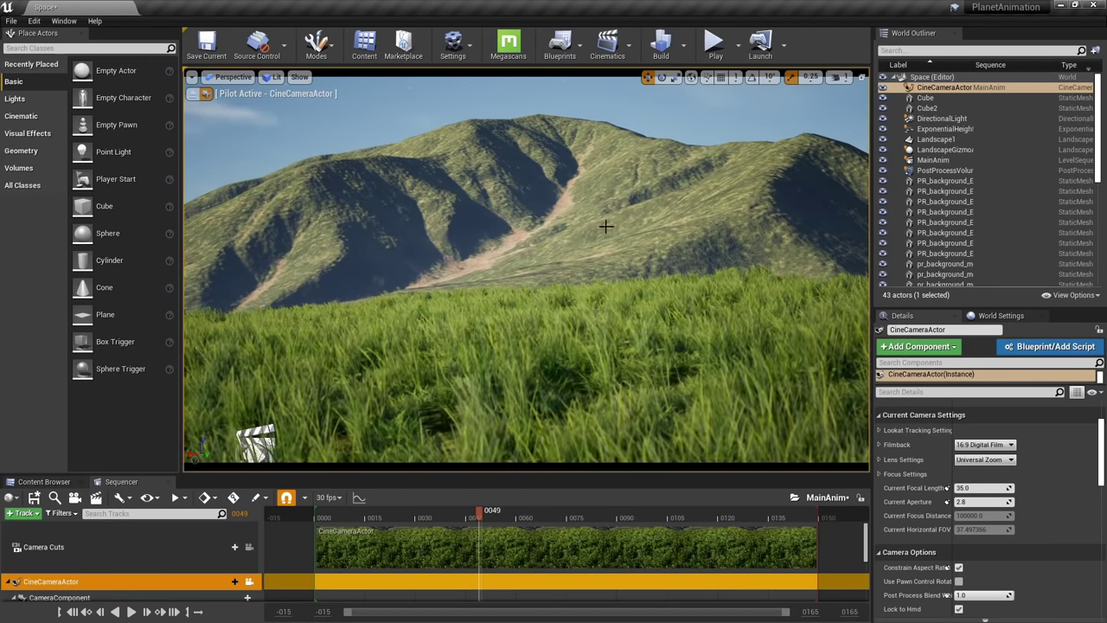
pyautogui.moveTo(586, 198)
pyautogui.mouseDown(button='right')
pyautogui.moveTo(578, 219)
pyautogui.moveTo(583, 207)
pyautogui.mouseUp(button='right')
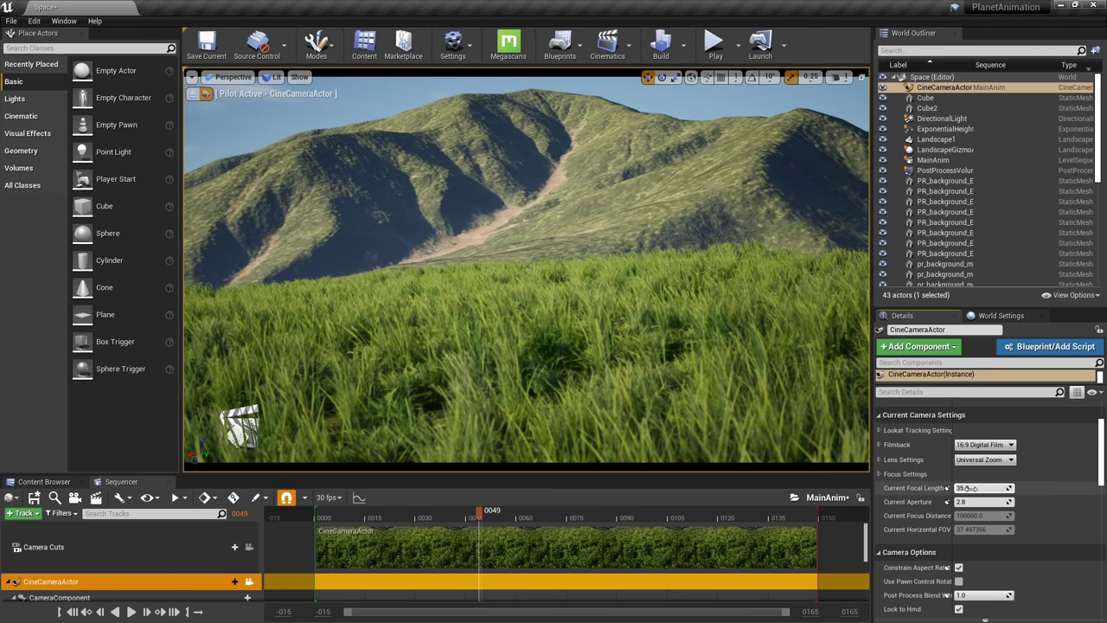
# Set the CineCameraActor's focal length to 16 and reframe the shot of the grass and mountains
pyautogui.moveTo(971, 487)
pyautogui.mouseDown()
pyautogui.moveTo(1007, 488)
pyautogui.moveTo(914, 488)
pyautogui.moveTo(970, 488)
pyautogui.mouseUp()
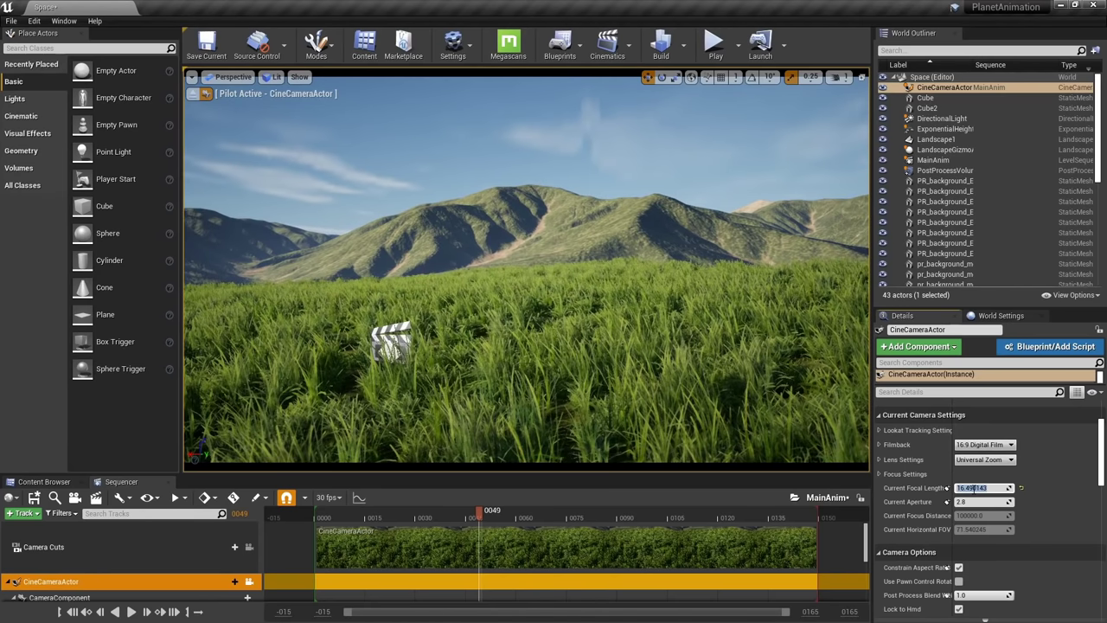
pyautogui.write('16')
pyautogui.press('Return')
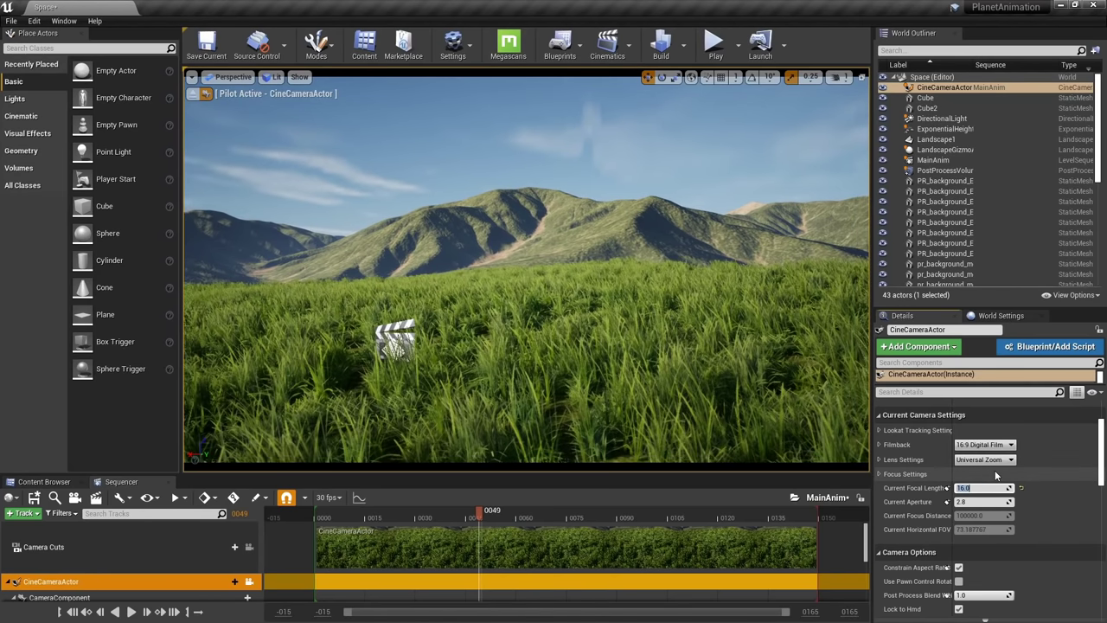
pyautogui.press('d')
pyautogui.moveTo(526, 274); pyautogui.dragTo(534, 281, button='right')
pyautogui.press('e')
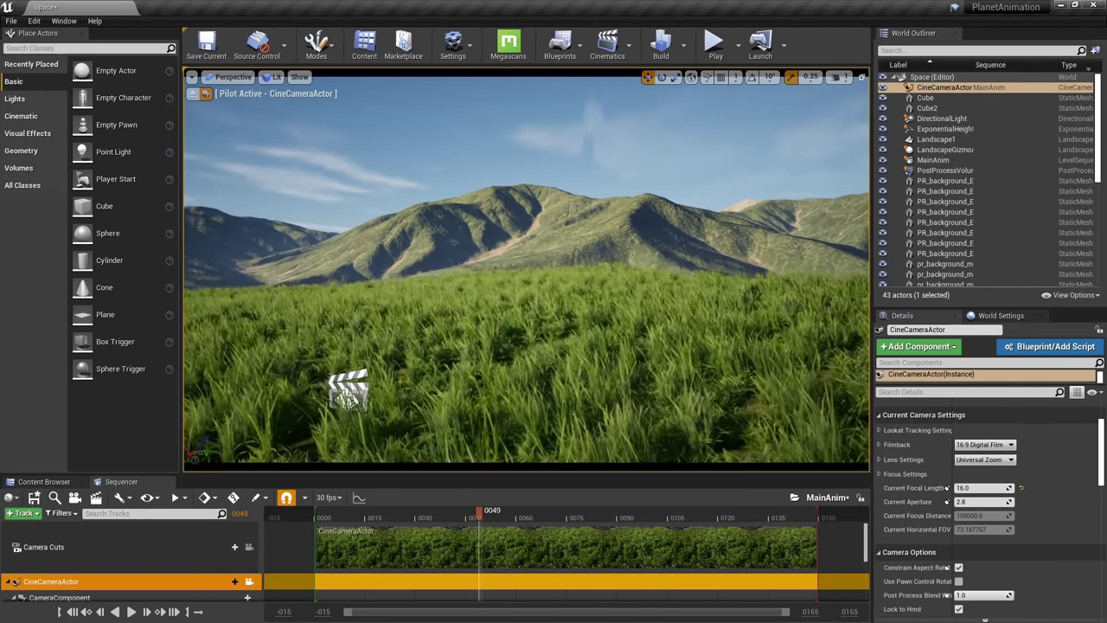
pyautogui.moveTo(585, 240); pyautogui.dragTo(588, 243, button='right')
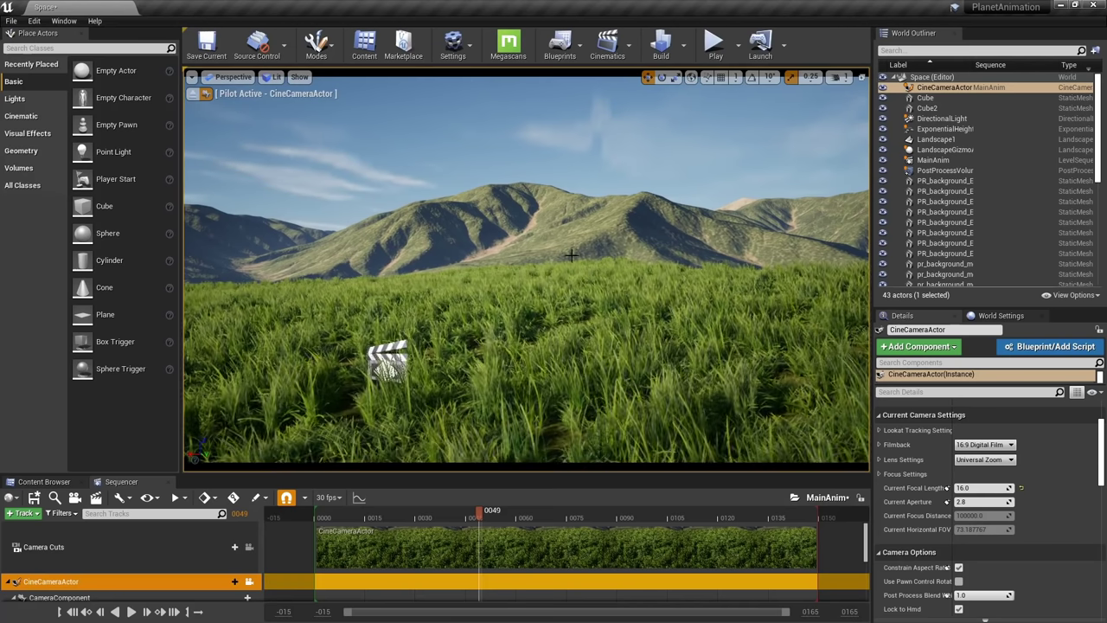
# Stop piloting the camera and move the MainAnim actor aside in the grass
pyautogui.click(194, 95)
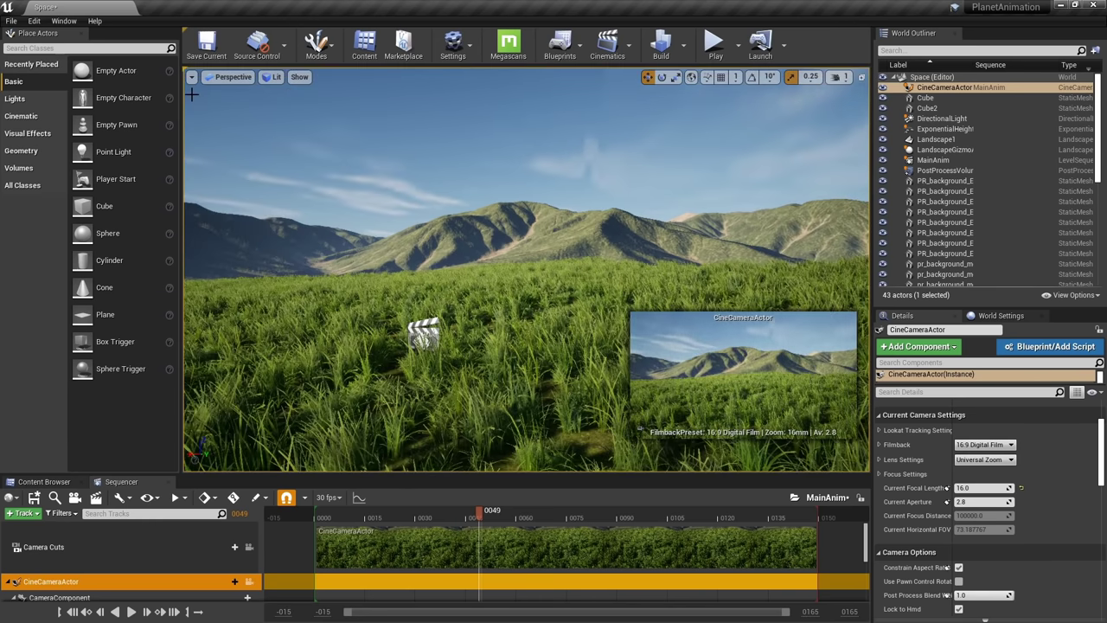
pyautogui.press('s')
pyautogui.moveTo(526, 260); pyautogui.dragTo(579, 337, button='right')
pyautogui.press('a')
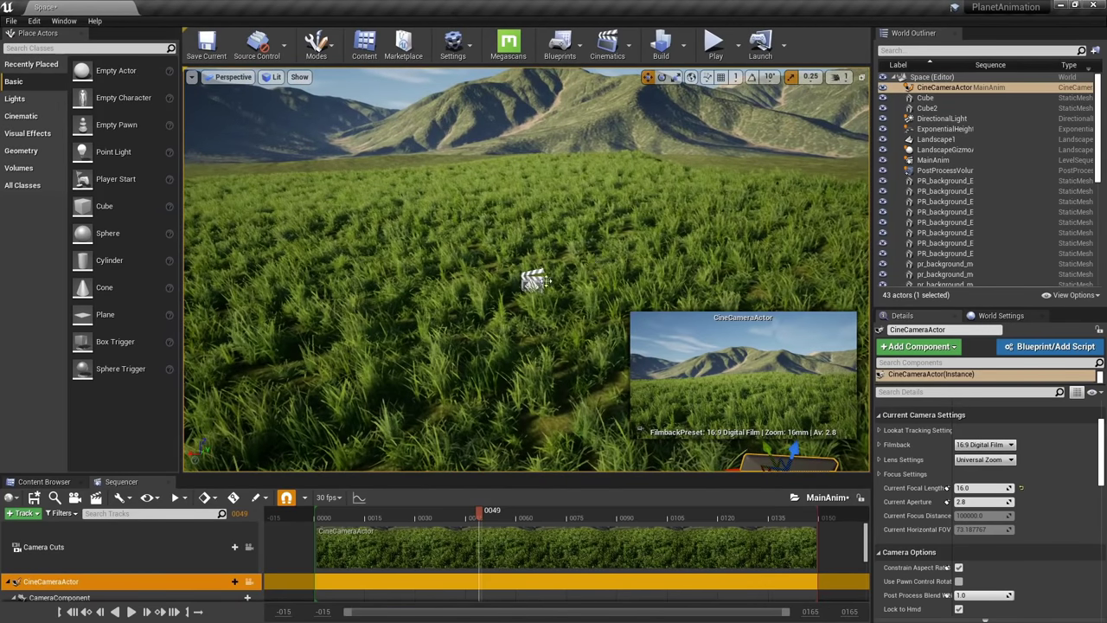
pyautogui.click(532, 279)
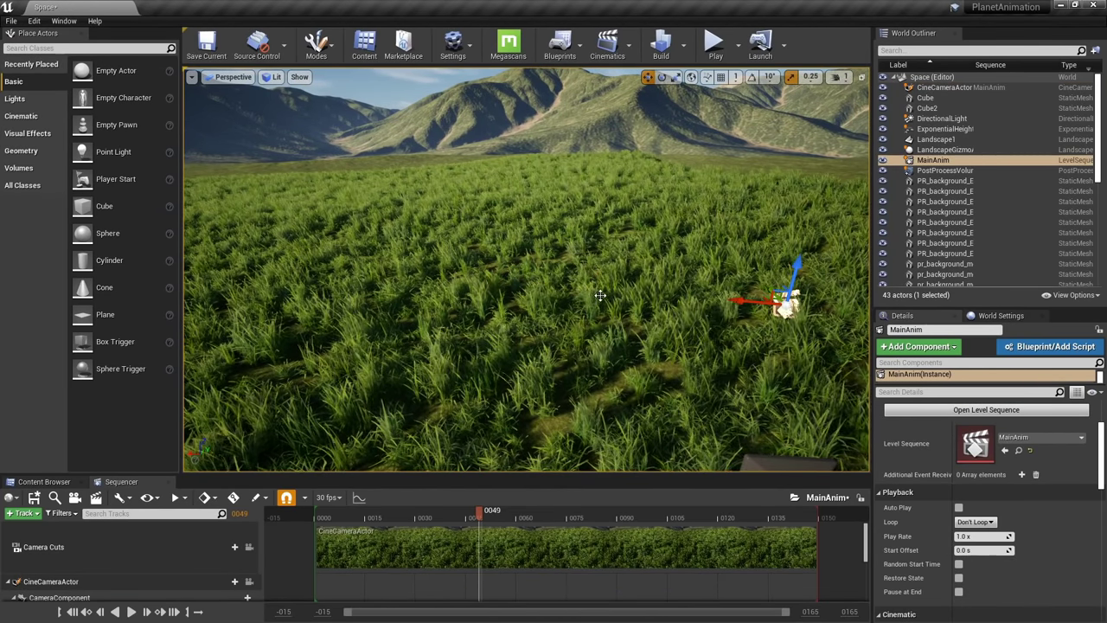
# Place SK_Mannequin from PlanetAnimation's Mannequin/Character/Mesh folder in the grass and rotate it about its vertical axis by about 160 degrees
pyautogui.click(43, 481)
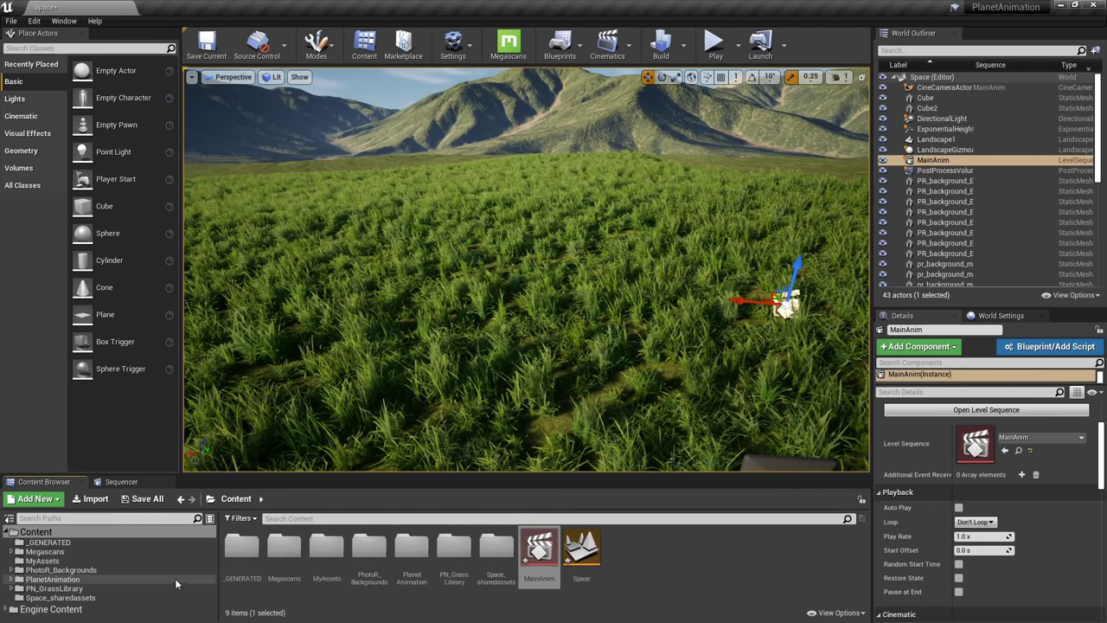
pyautogui.click(152, 578)
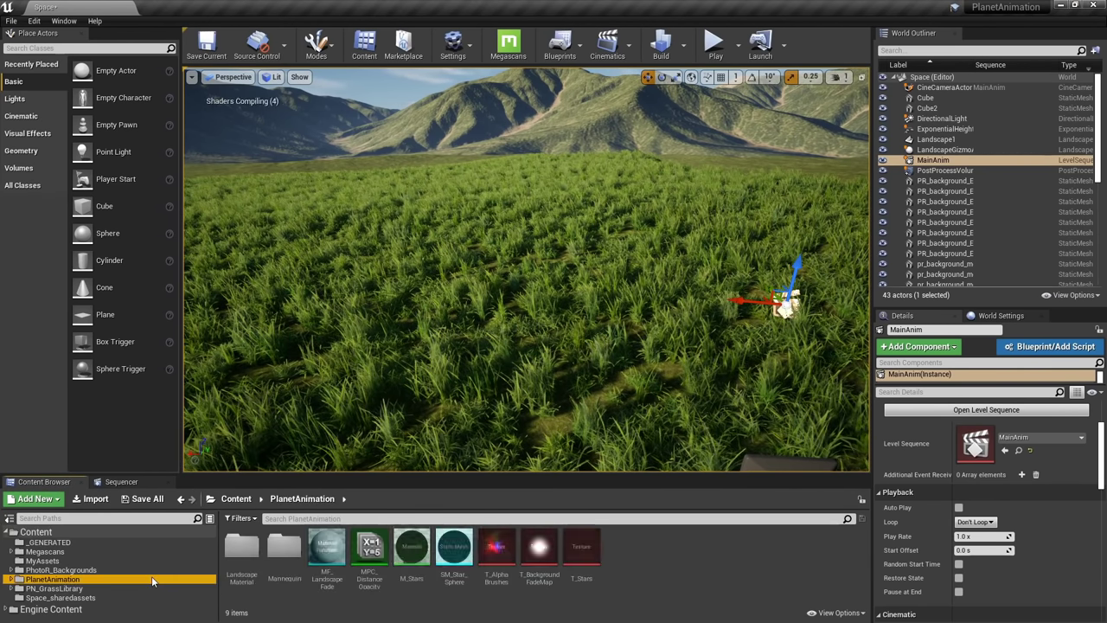
pyautogui.doubleClick(285, 547)
pyautogui.doubleClick(243, 549)
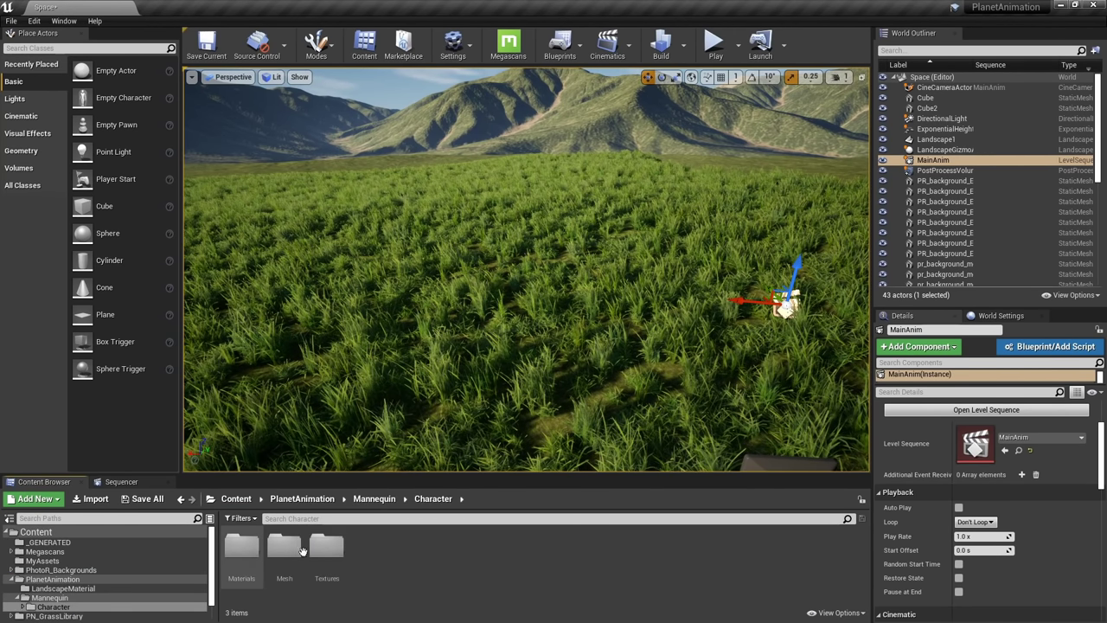
pyautogui.doubleClick(285, 547)
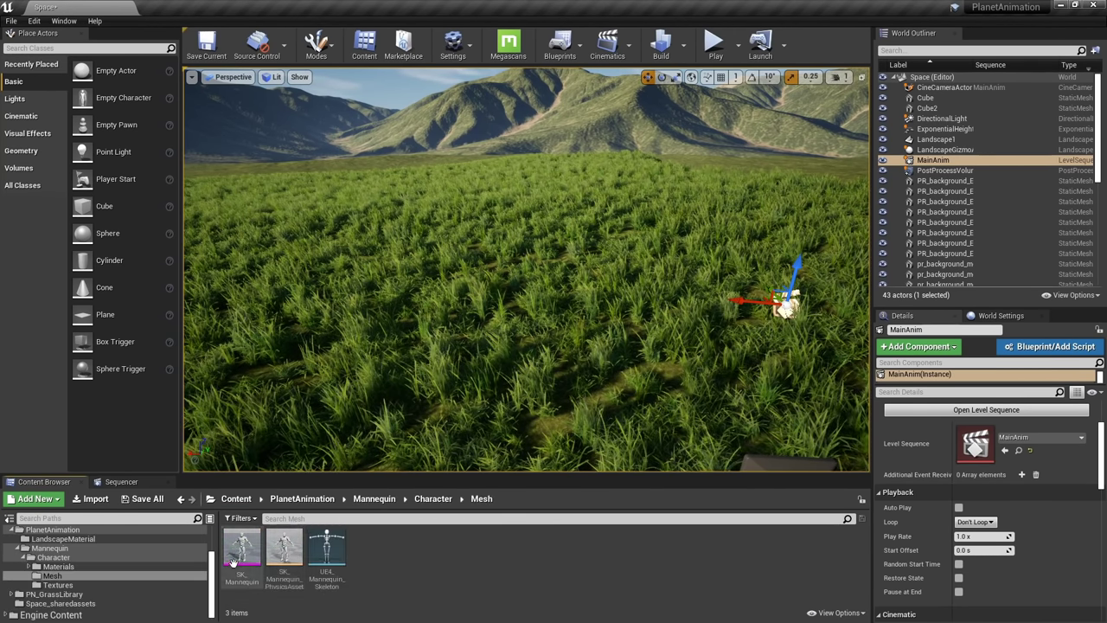
pyautogui.moveTo(232, 562); pyautogui.dragTo(537, 364)
pyautogui.moveTo(587, 332); pyautogui.dragTo(593, 364)
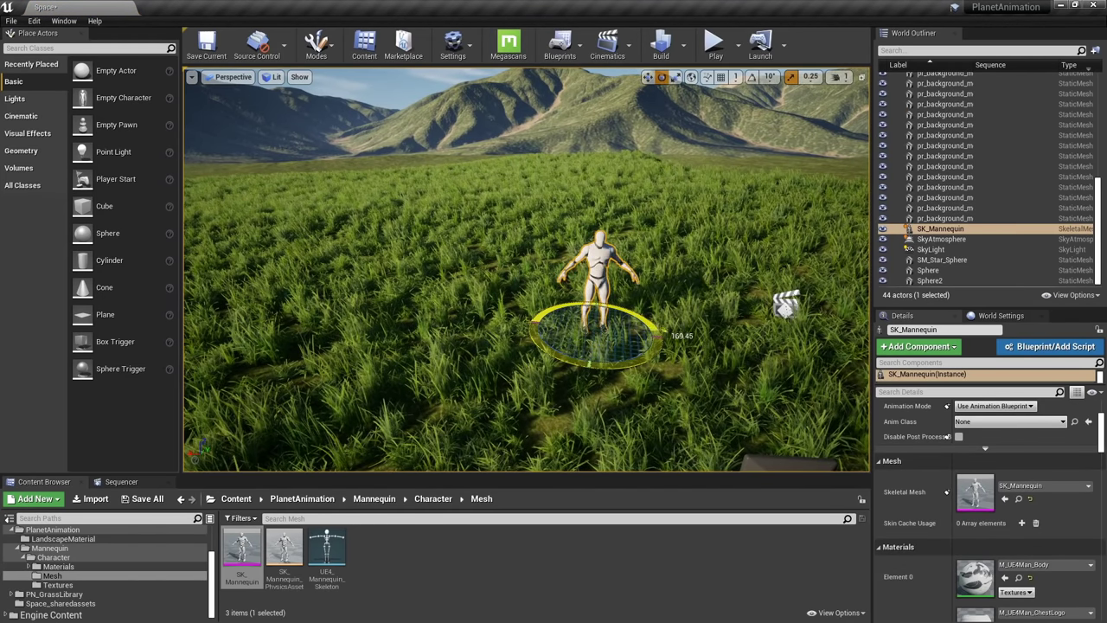
# Select the CineCameraActor behind the mannequin and pin its preview in the viewport
pyautogui.press('s')
pyautogui.moveTo(743, 413); pyautogui.dragTo(657, 326, button='right')
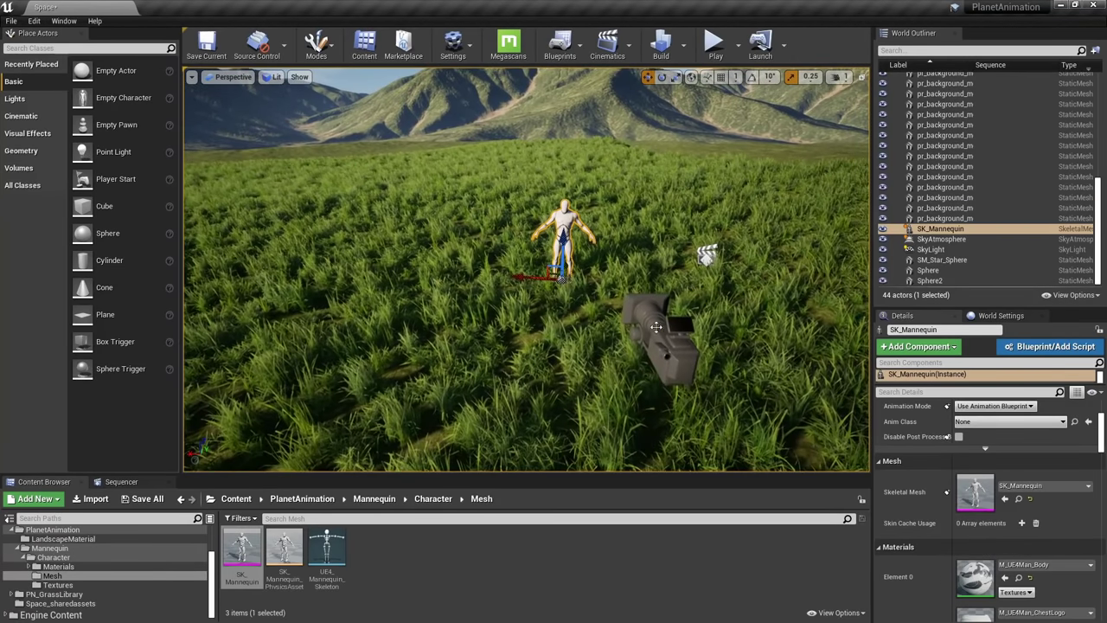
pyautogui.click(659, 337)
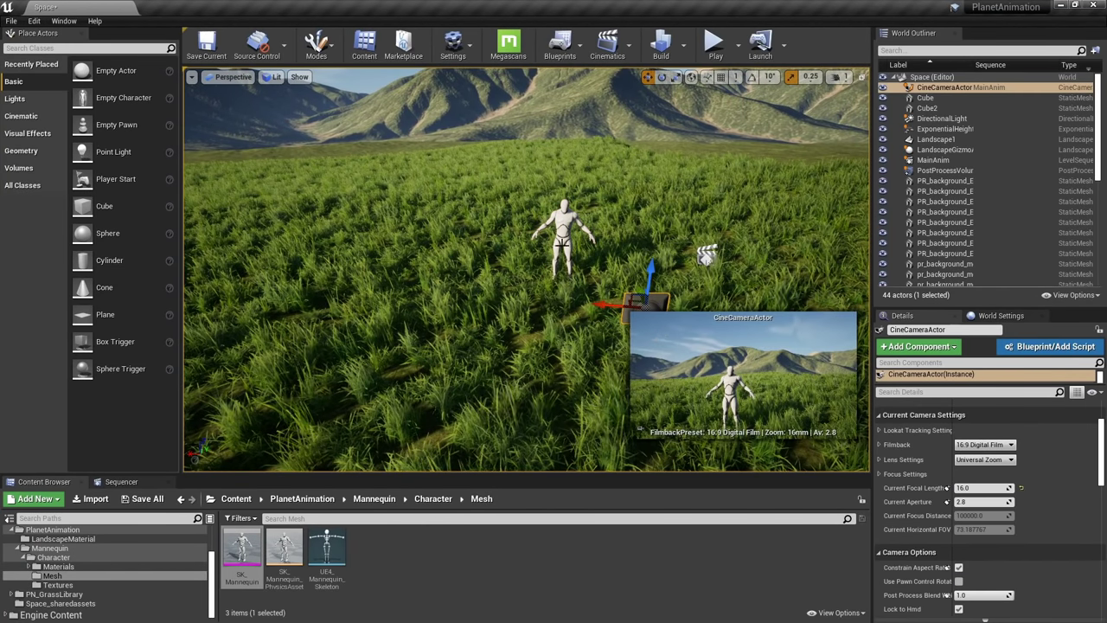
pyautogui.click(562, 244)
pyautogui.click(658, 340)
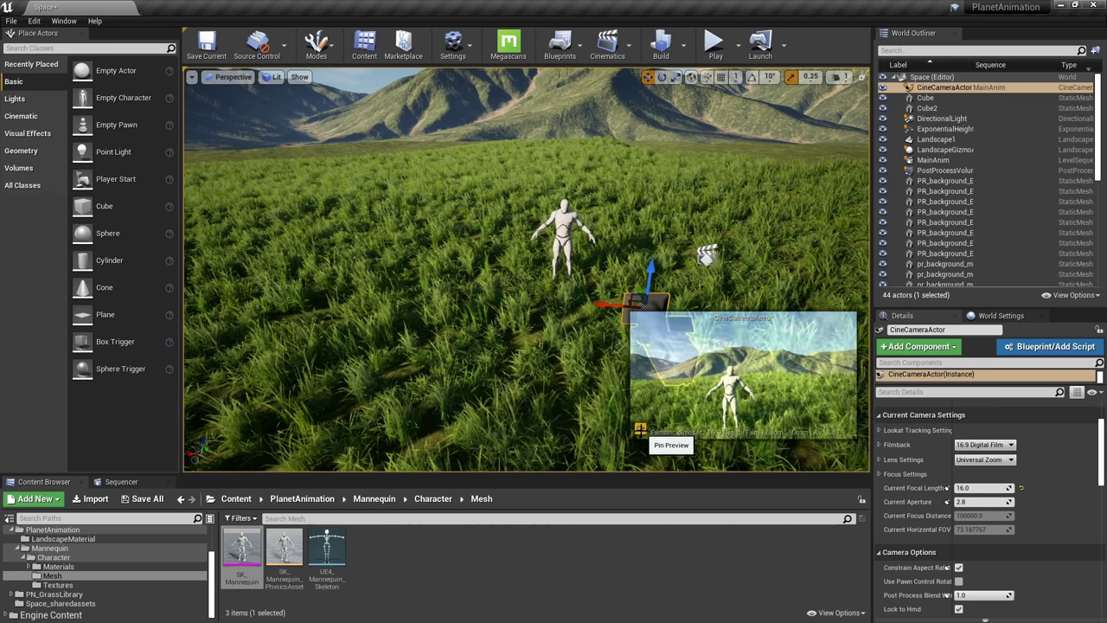
# Move the mannequin to the left side of the camera's shot, using the pinned preview as reference
pyautogui.click(564, 231)
pyautogui.press('d')
pyautogui.moveTo(563, 231); pyautogui.dragTo(506, 266, button='right')
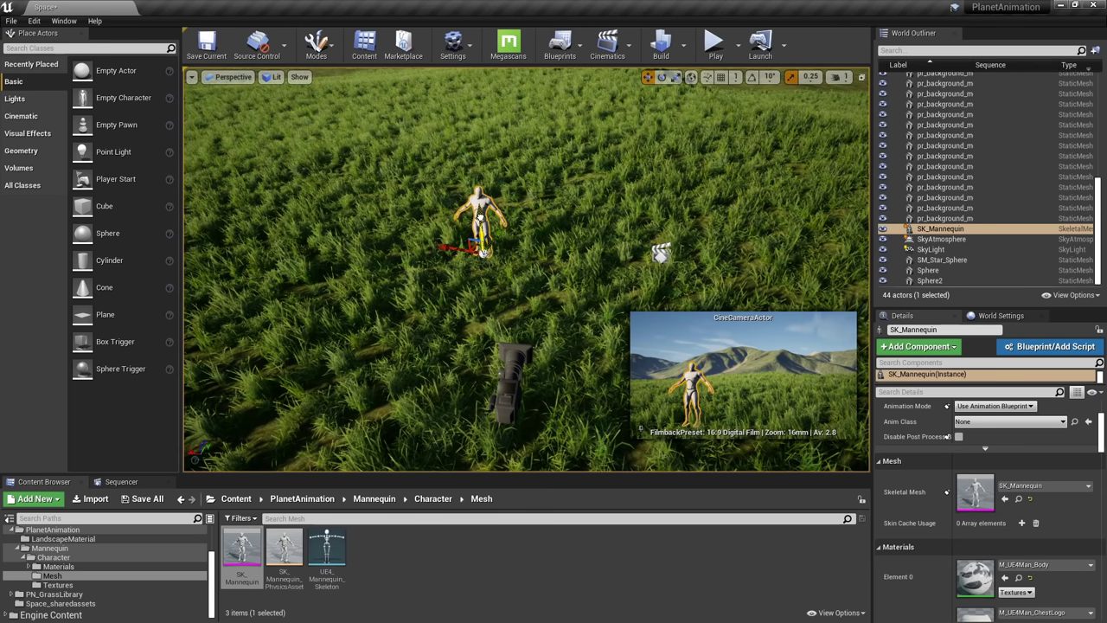
pyautogui.moveTo(484, 282); pyautogui.dragTo(484, 283, button='right')
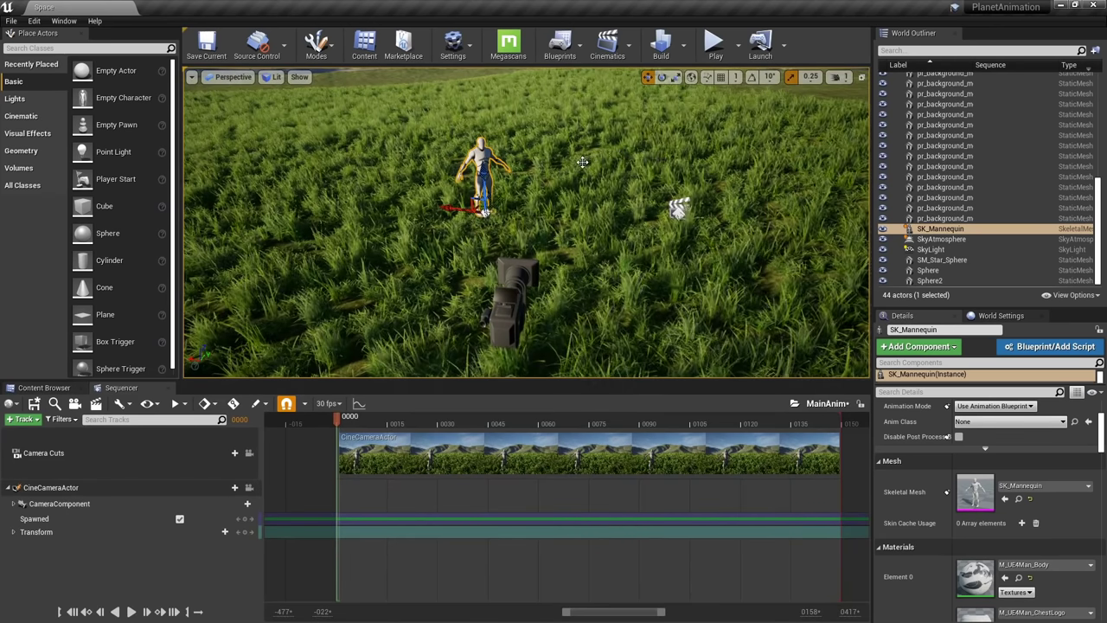
# Examine the sky and star sphere above the camera, and return the view to the mannequin and CineCameraActor
pyautogui.click(515, 276)
pyautogui.moveTo(515, 276); pyautogui.dragTo(519, 90, button='right')
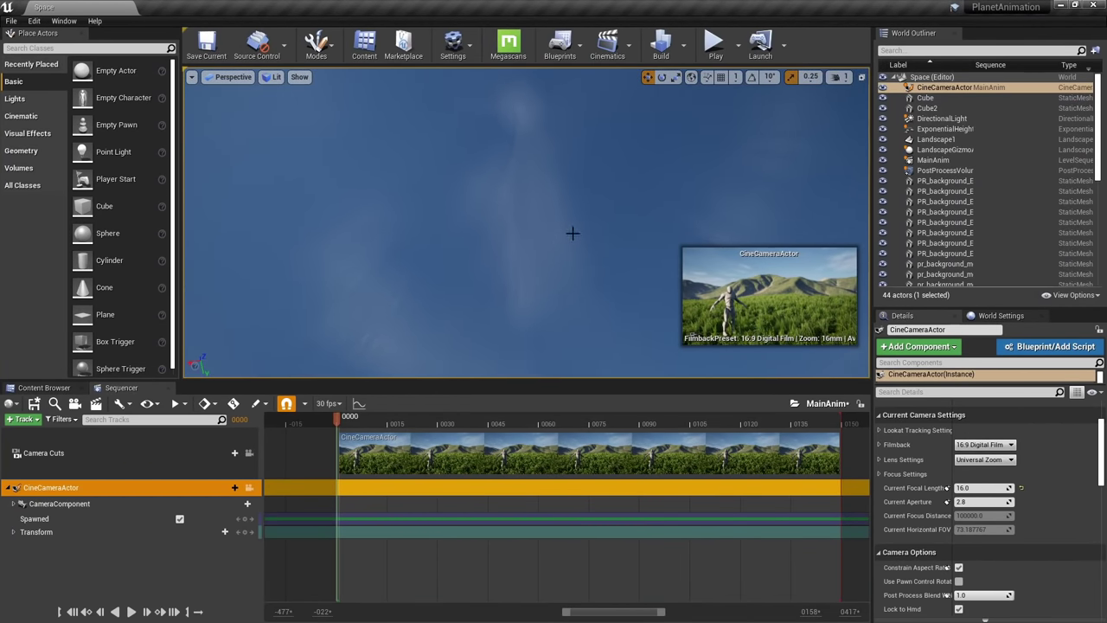
pyautogui.click(534, 190)
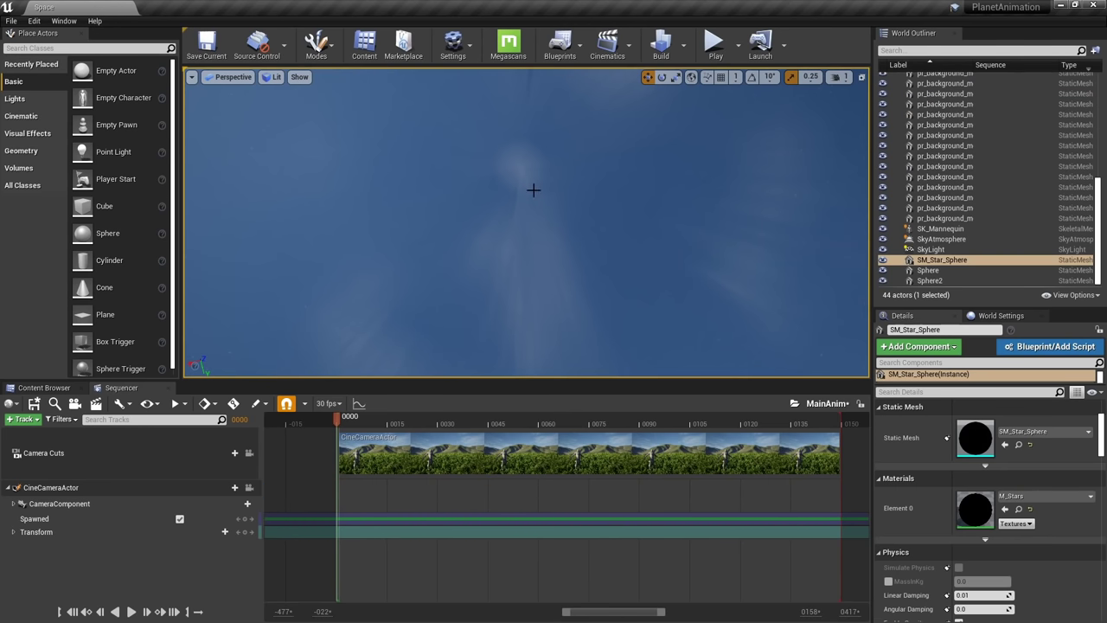
pyautogui.moveTo(529, 208); pyautogui.dragTo(529, 397, button='right')
pyautogui.moveTo(526, 224); pyautogui.dragTo(480, 201, button='right')
pyautogui.press('s')
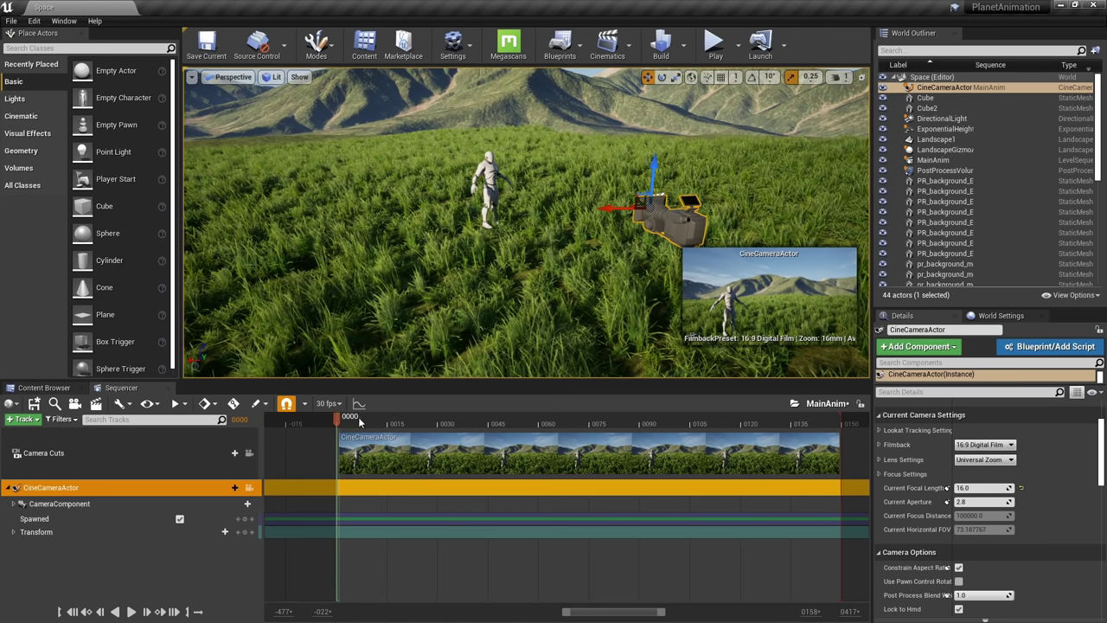
# Key the CineCameraActor's transform at frame 0 and move the playhead to frame 8
pyautogui.moveTo(412, 423); pyautogui.dragTo(344, 424)
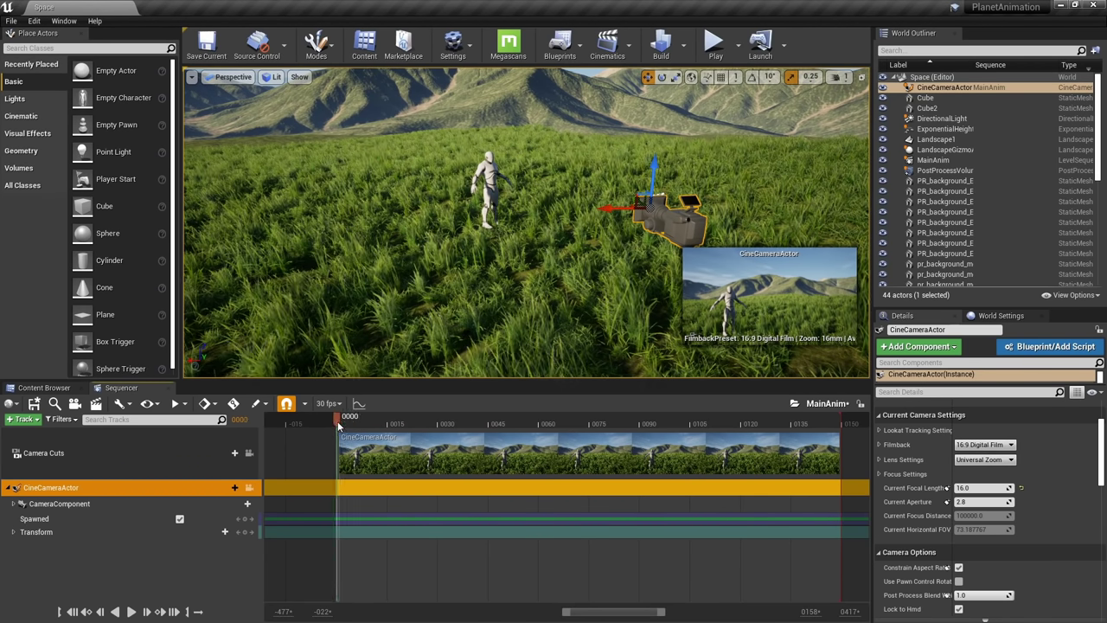
pyautogui.click(247, 534)
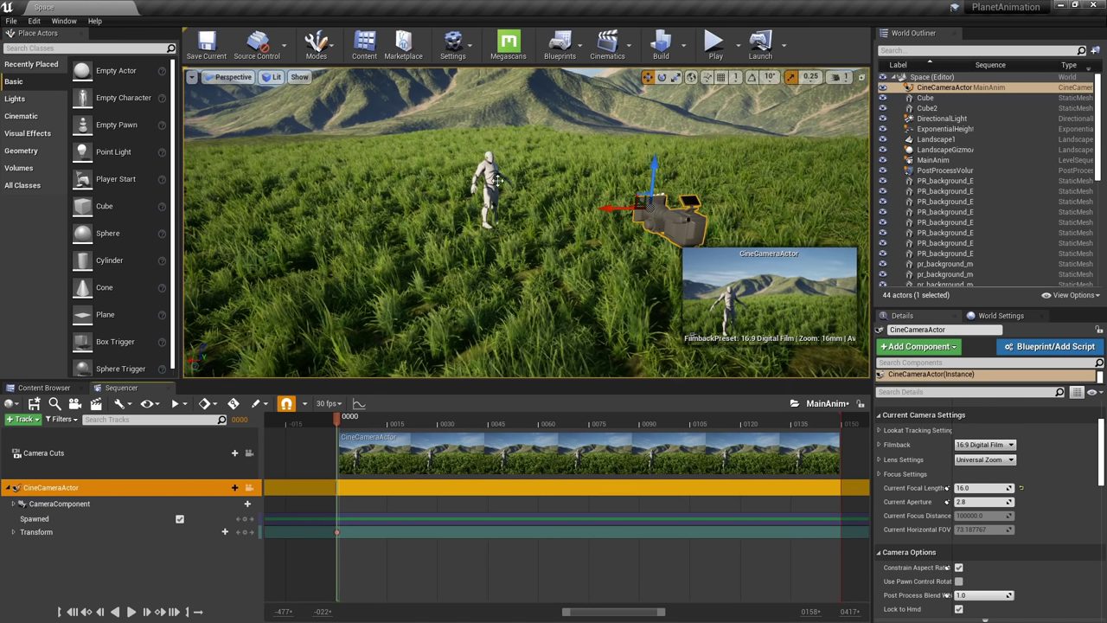
pyautogui.click(363, 424)
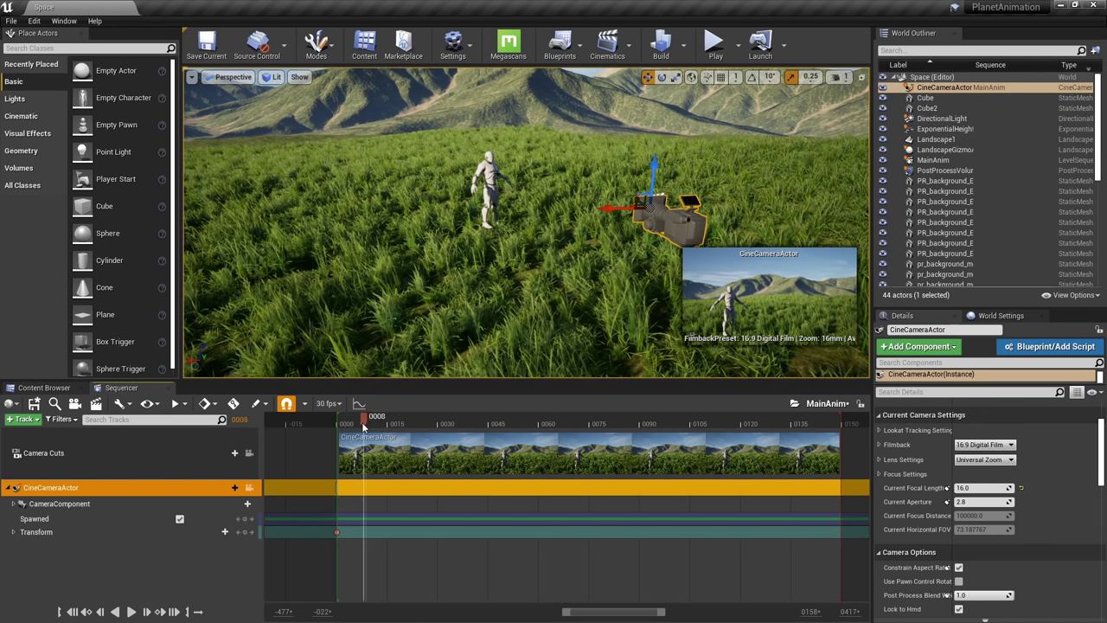
# Play the sequence from the start up to frame 58 and key the CineCameraActor's transform there to hold the opening shot
pyautogui.moveTo(361, 423); pyautogui.dragTo(342, 424)
pyautogui.press('space')
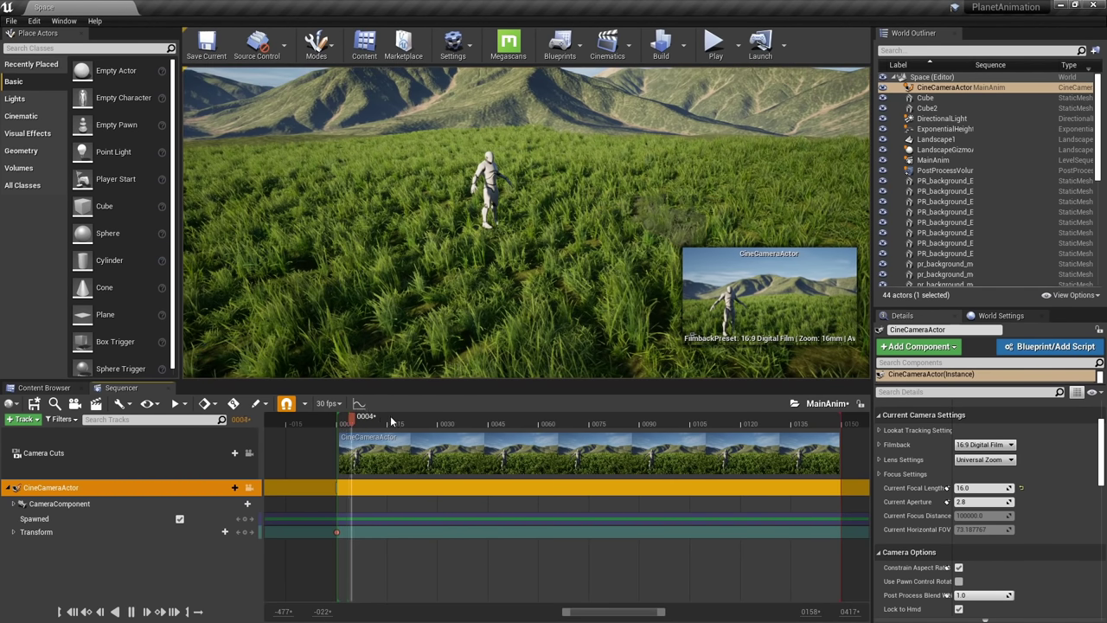
pyautogui.press('space')
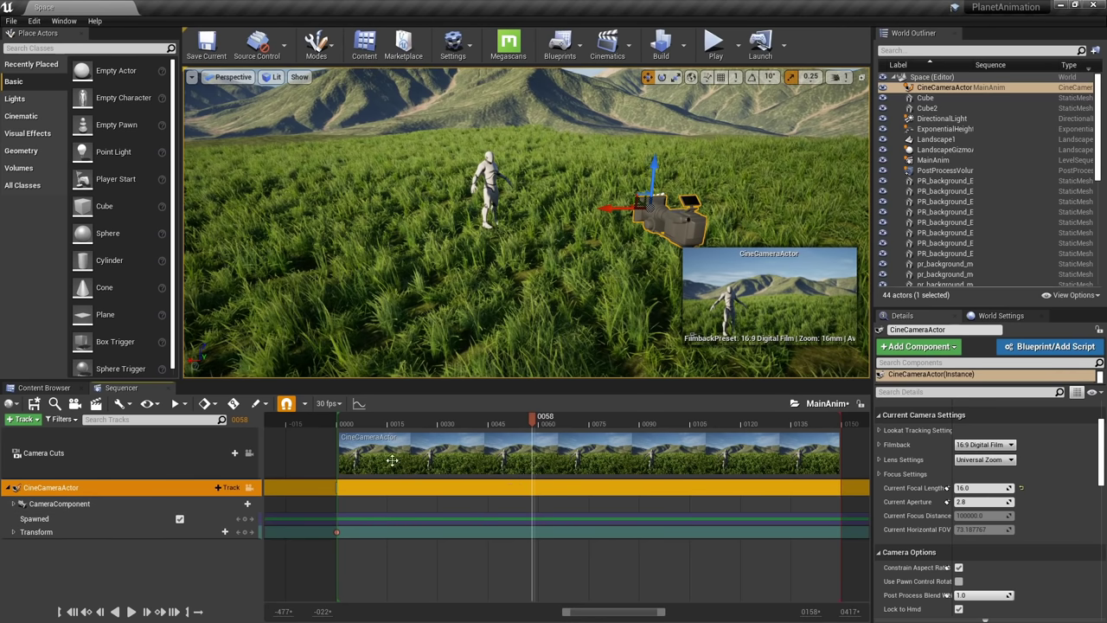
pyautogui.click(244, 532)
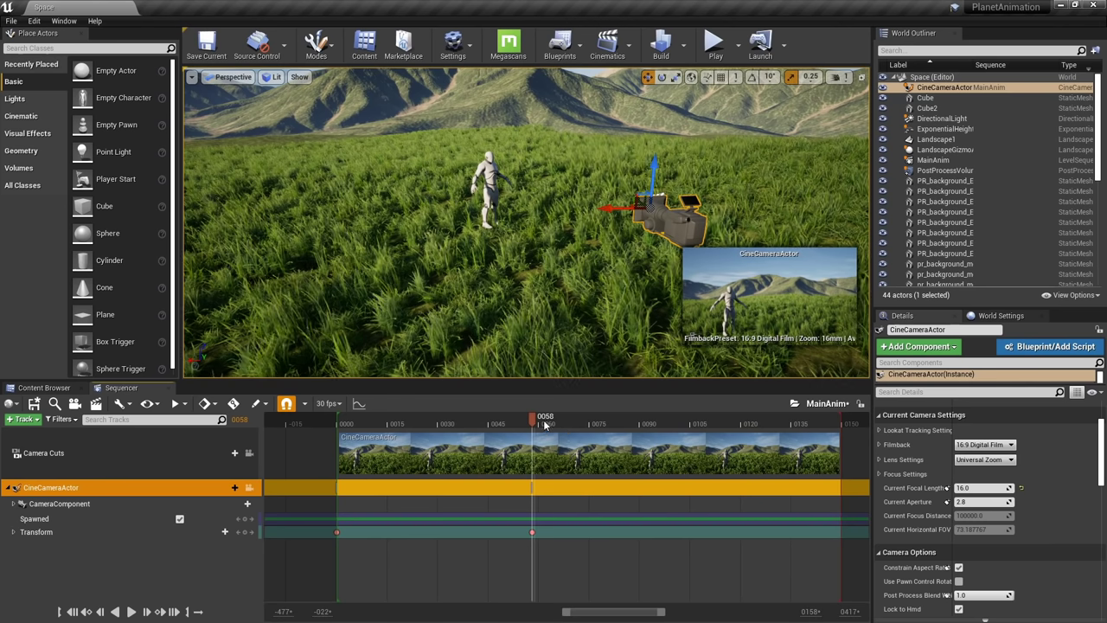
# At frame 147, pilot the CineCameraActor high above the field looking straight down at the grass, and key its transform
pyautogui.moveTo(533, 425); pyautogui.dragTo(832, 430)
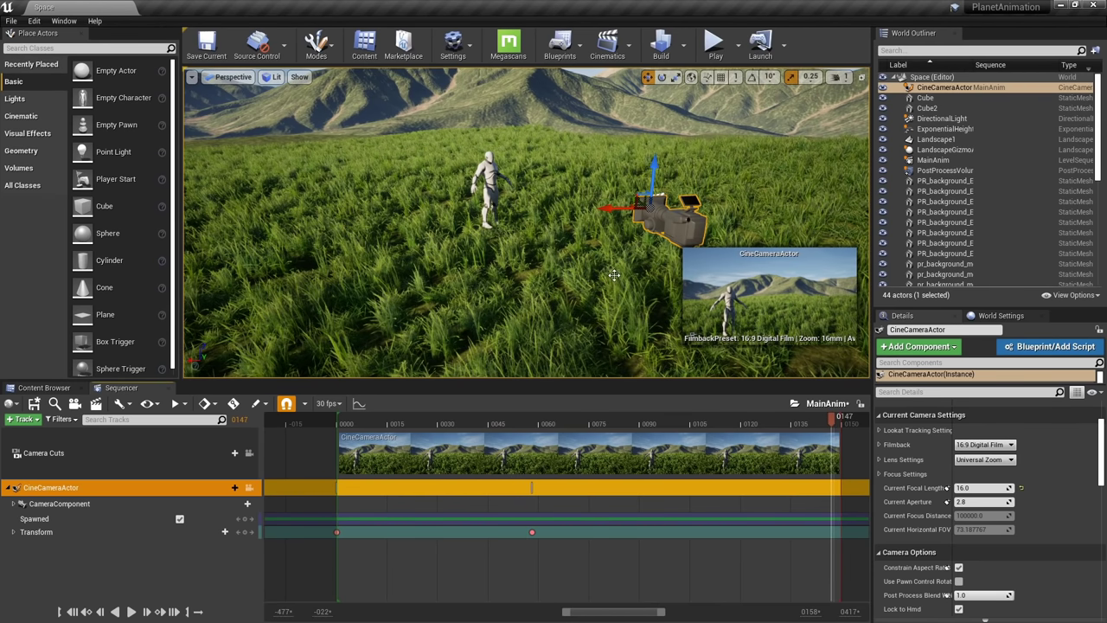
pyautogui.moveTo(607, 253); pyautogui.dragTo(419, 257, button='right')
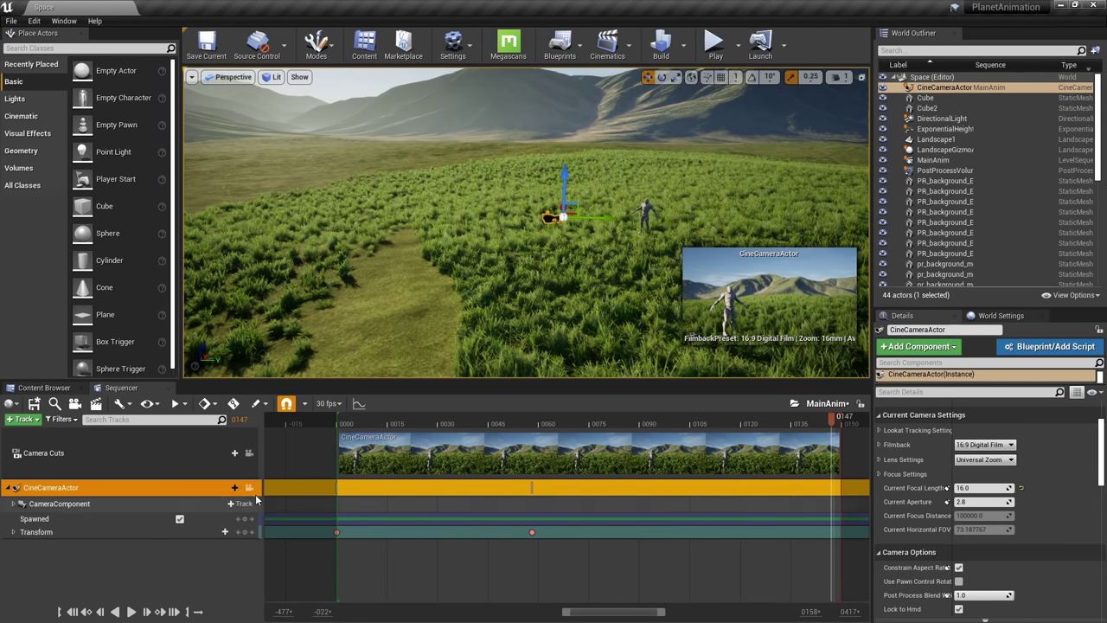
pyautogui.click(249, 489)
pyautogui.press('s')
pyautogui.moveTo(613, 211); pyautogui.dragTo(604, 330, button='right')
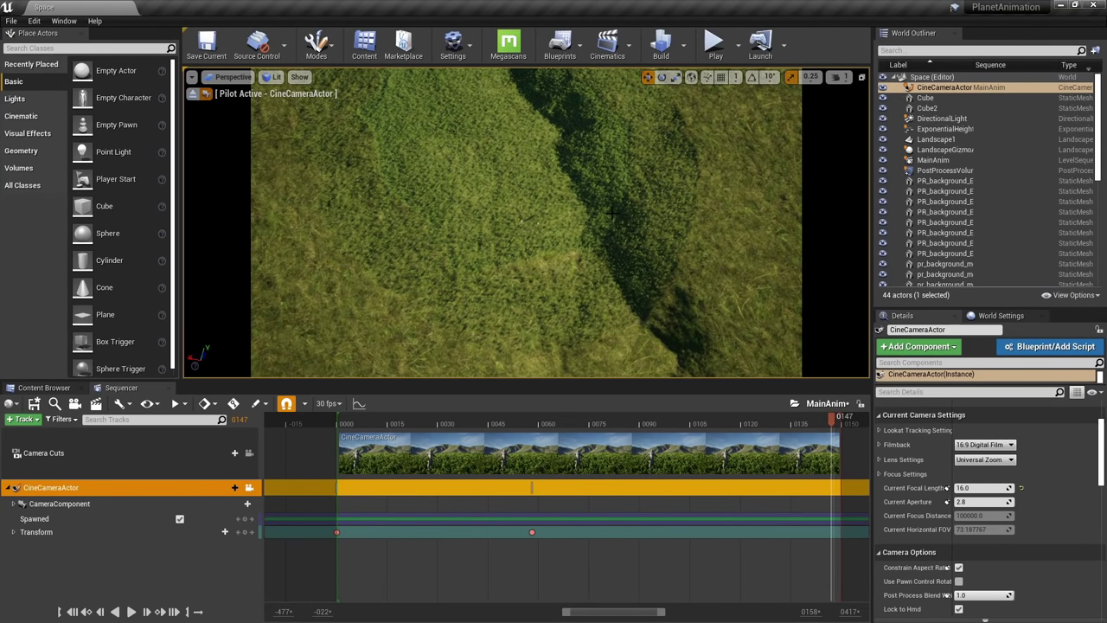
pyautogui.click(243, 532)
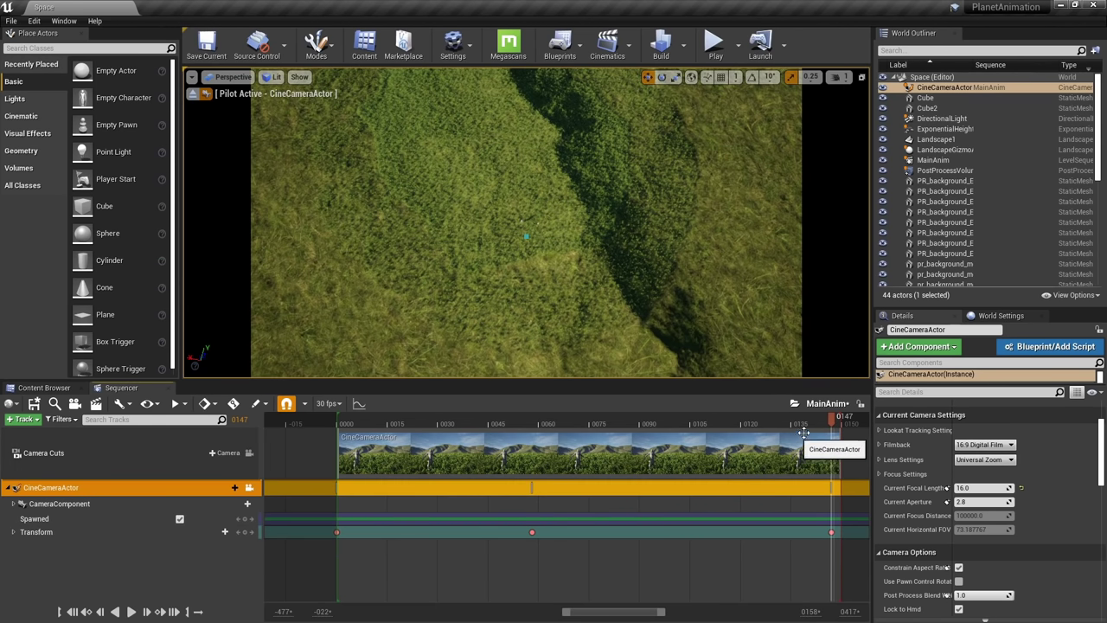
# Play the camera rise from frame 0 and scrub through the frames between 58 and 142 to check the motion
pyautogui.moveTo(835, 424); pyautogui.dragTo(335, 417)
pyautogui.press('space')
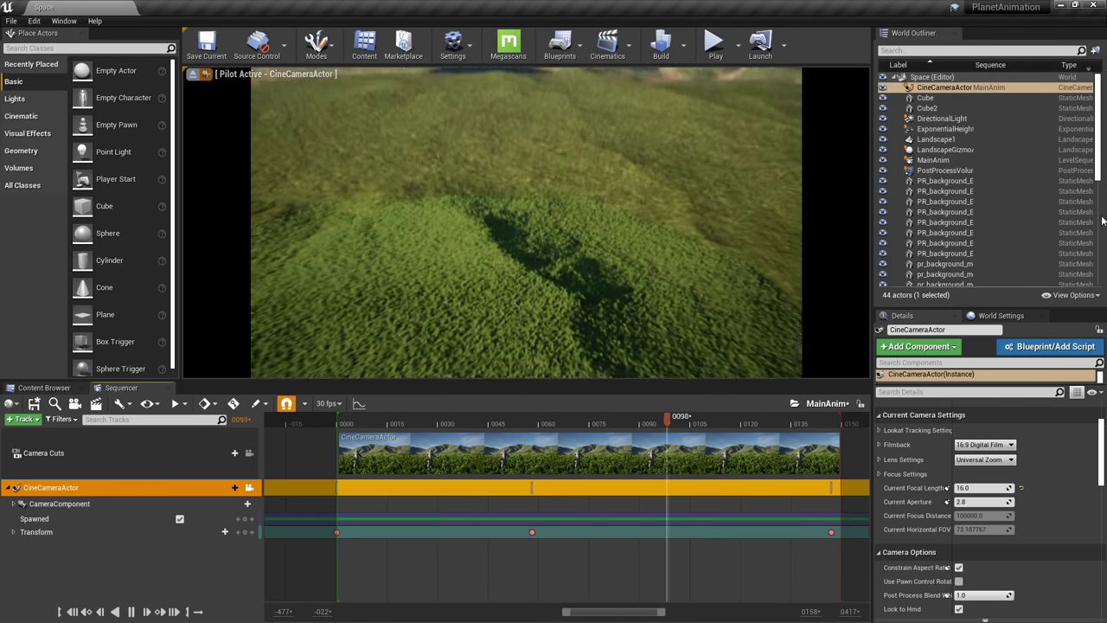
pyautogui.press('space')
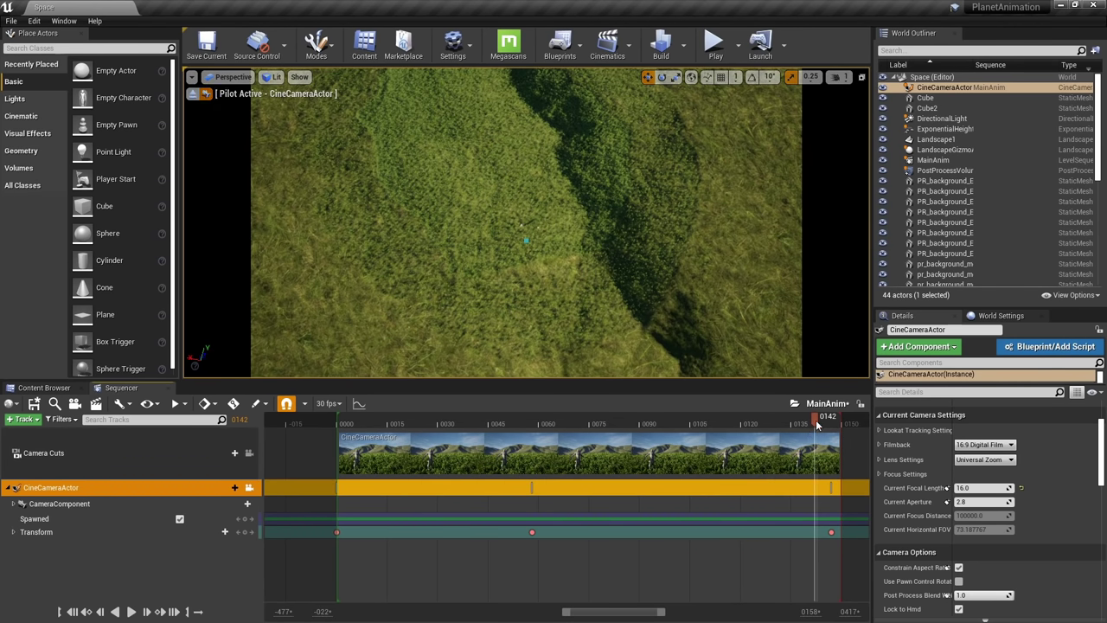
pyautogui.moveTo(796, 423); pyautogui.dragTo(535, 441)
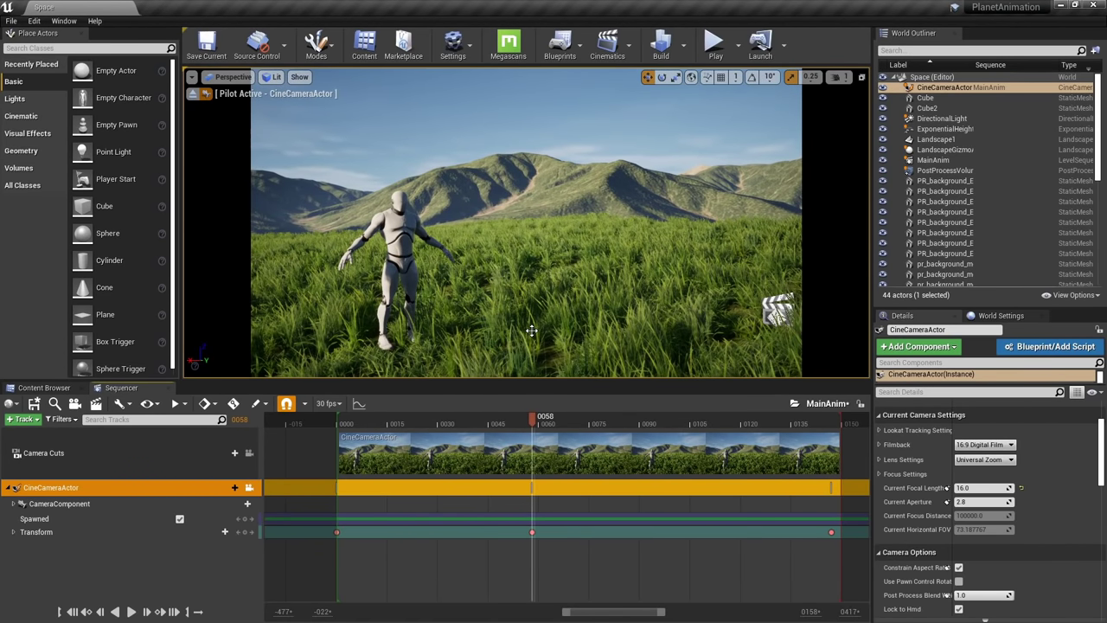
pyautogui.moveTo(578, 421)
pyautogui.mouseDown()
pyautogui.moveTo(729, 421)
pyautogui.moveTo(554, 421)
pyautogui.moveTo(808, 437)
pyautogui.moveTo(580, 436)
pyautogui.mouseUp()
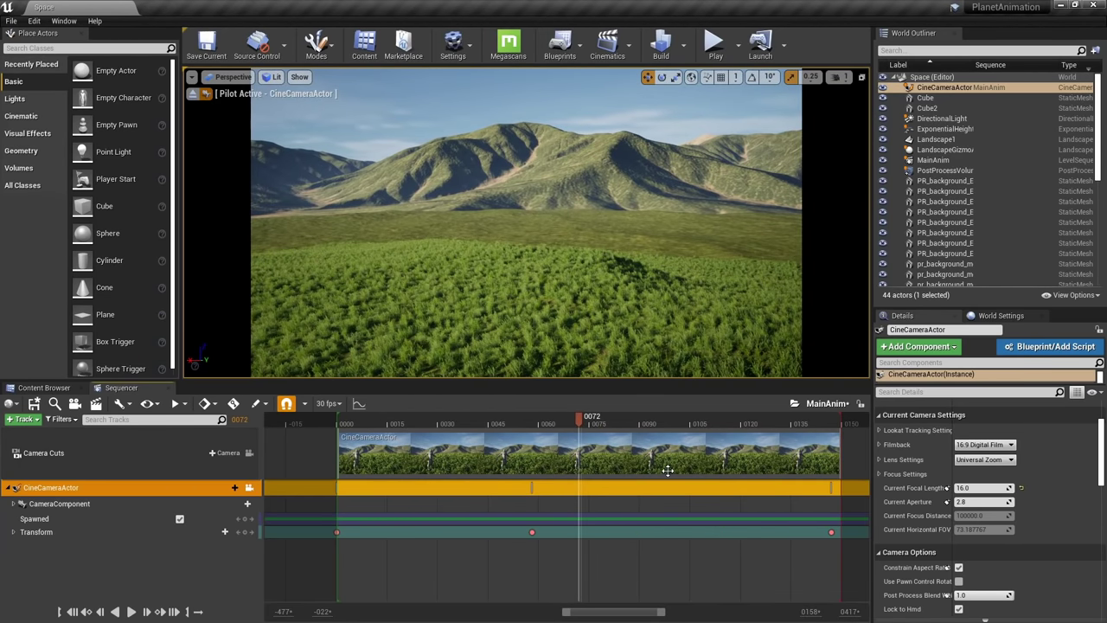
# Extend the sequence's playback end and the CineCameraActor camera cut to about frame 285
pyautogui.scroll(-5, 655, 458)
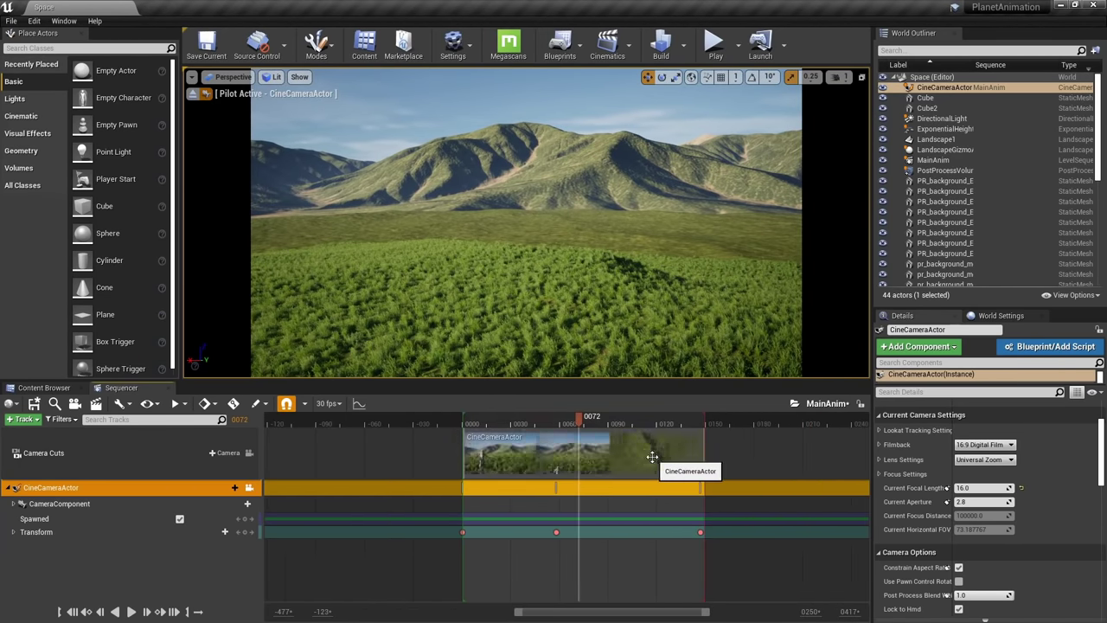
pyautogui.scroll(-3, 653, 453)
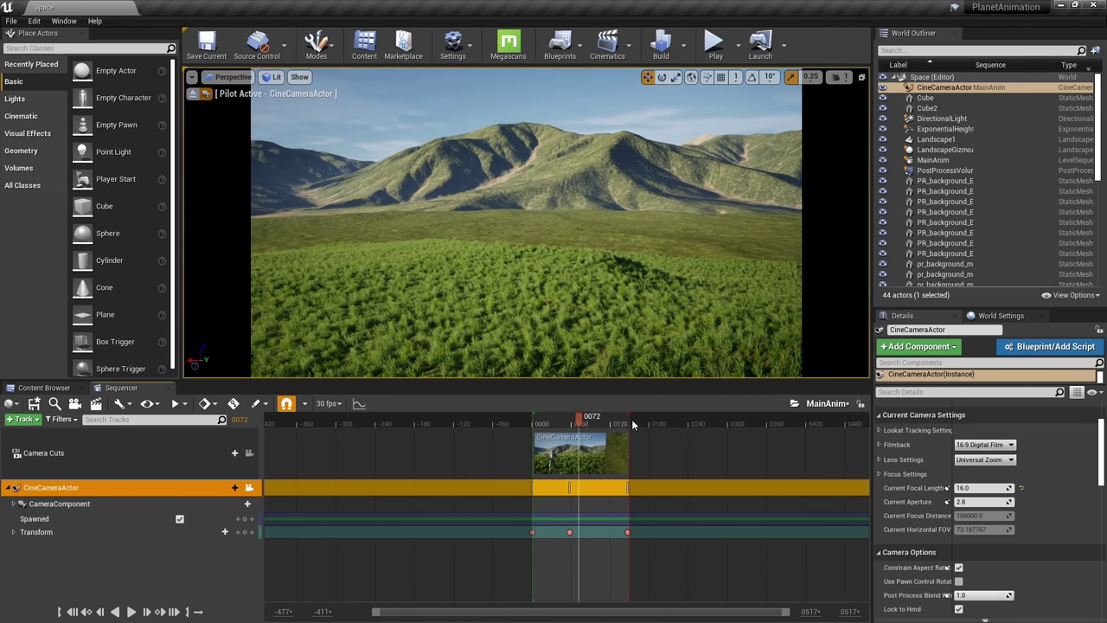
pyautogui.click(636, 420)
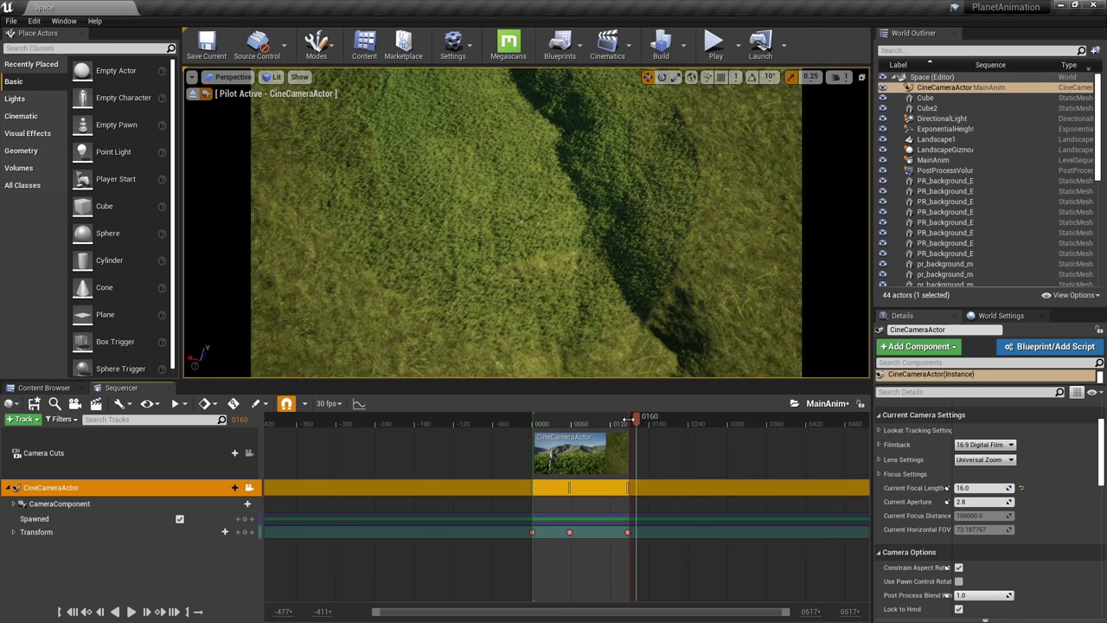
pyautogui.moveTo(638, 421)
pyautogui.mouseDown()
pyautogui.moveTo(743, 427)
pyautogui.moveTo(717, 430)
pyautogui.mouseUp()
pyautogui.click(628, 450)
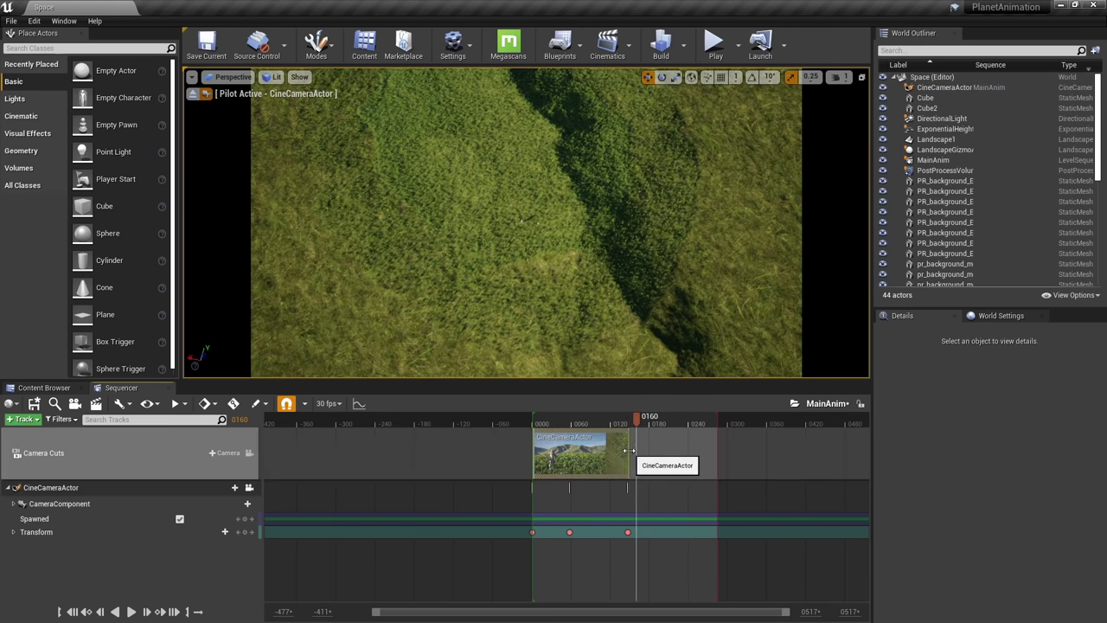
pyautogui.moveTo(637, 451); pyautogui.dragTo(714, 451)
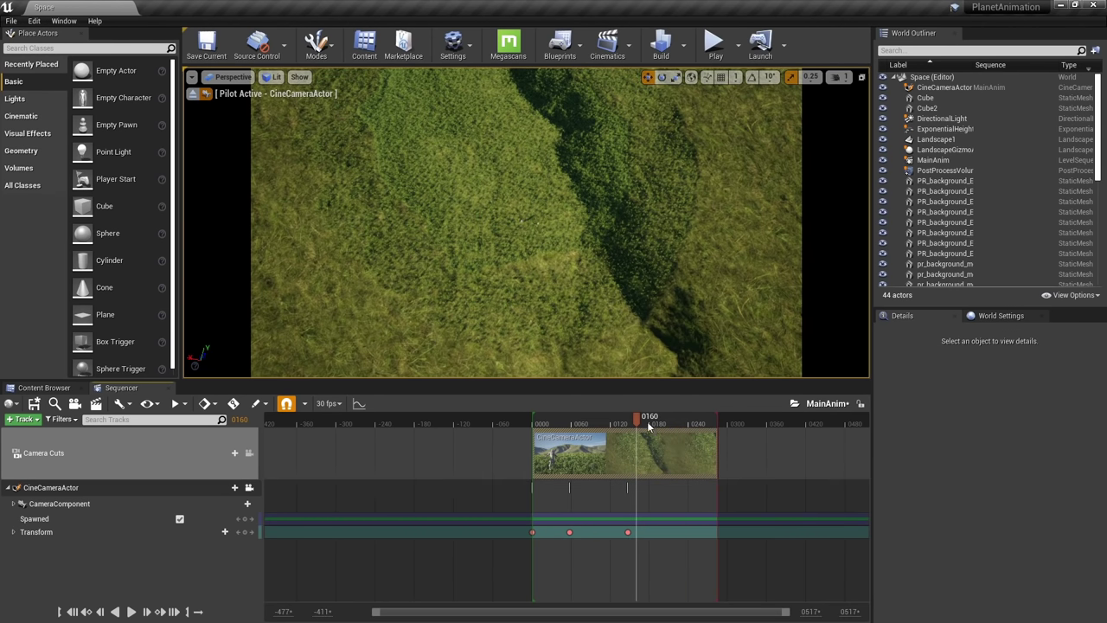
# At frame 279, raise the camera speed to 8, pull the piloted camera back into space to frame the whole planet, and key its transform
pyautogui.moveTo(640, 422); pyautogui.dragTo(650, 422)
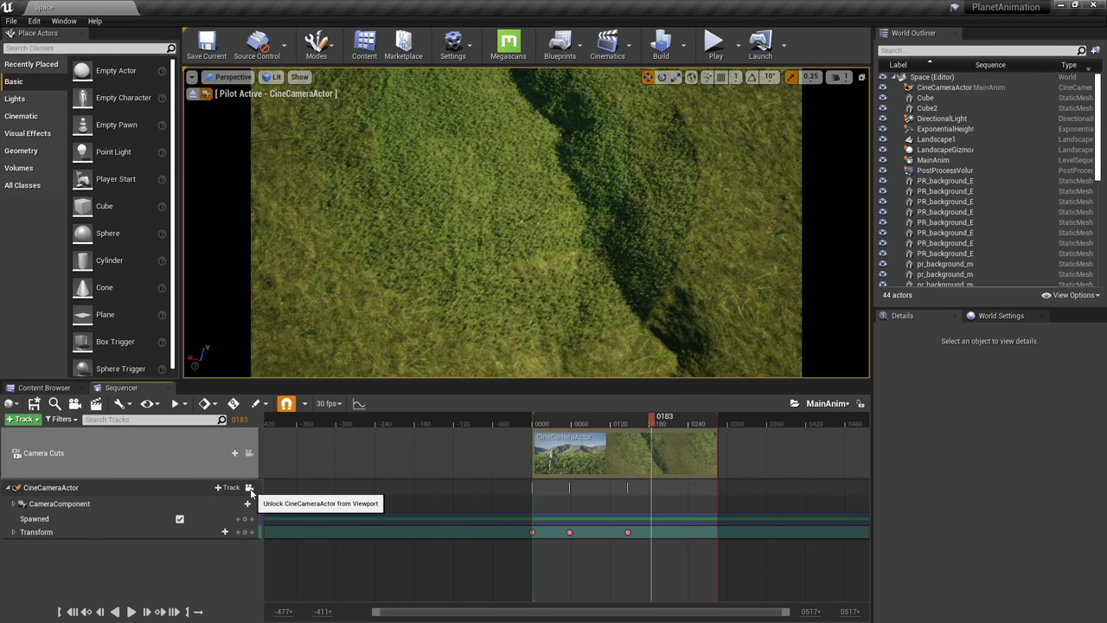
pyautogui.moveTo(573, 262); pyautogui.dragTo(648, 327, button='right')
pyautogui.moveTo(658, 420); pyautogui.dragTo(681, 421)
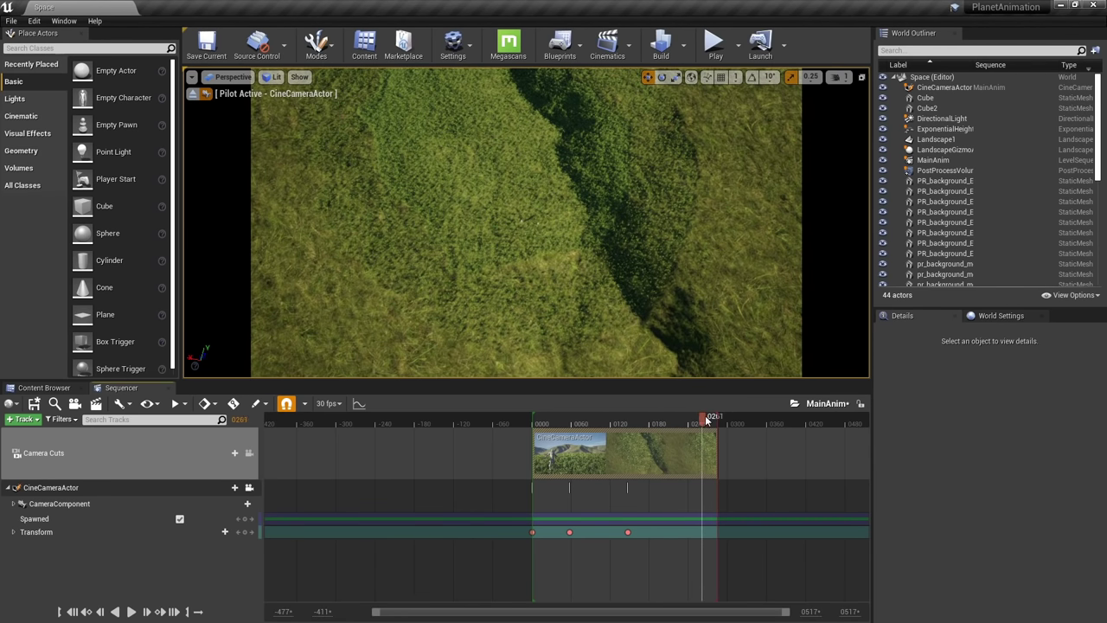
pyautogui.moveTo(588, 228); pyautogui.dragTo(598, 253, button='right')
pyautogui.click(849, 79)
pyautogui.press('s')
pyautogui.scroll(-15, 598, 252)
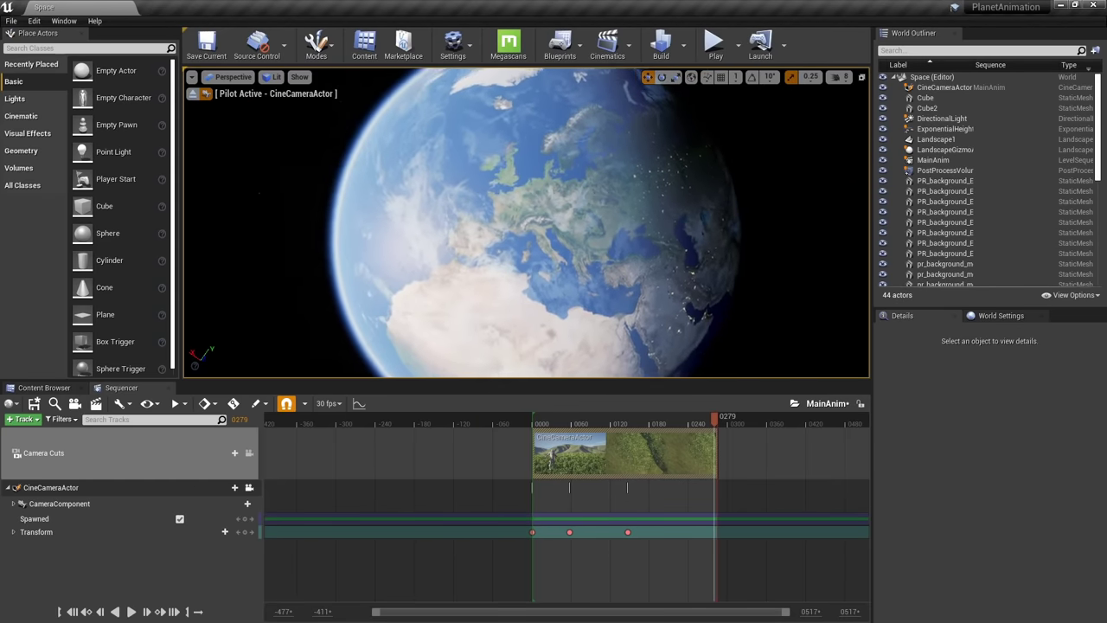
pyautogui.scroll(-6, 587, 251)
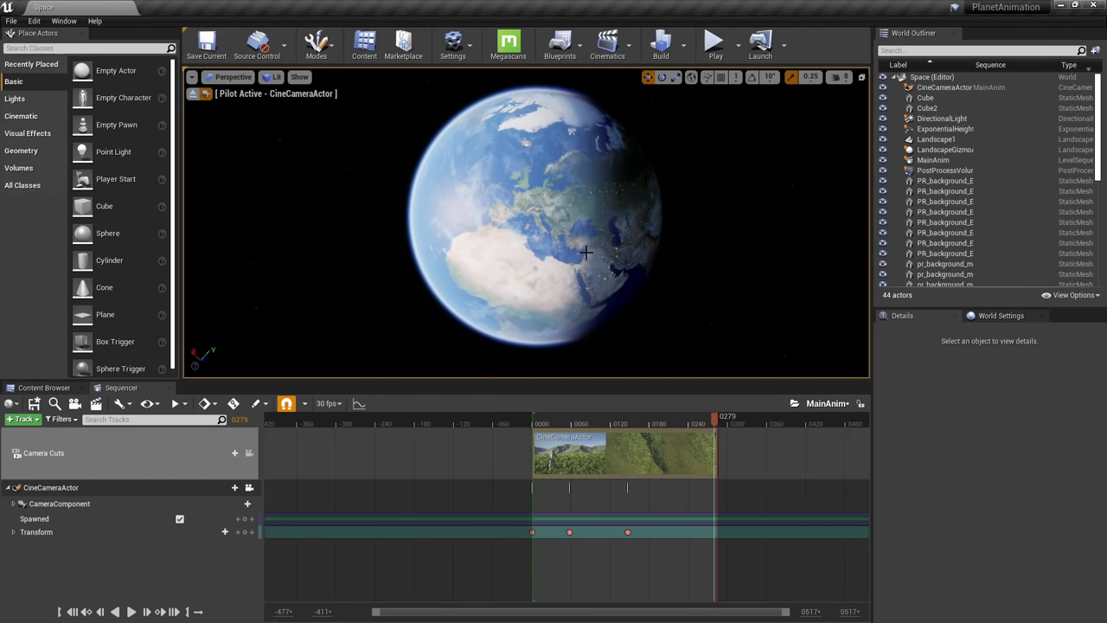
pyautogui.moveTo(244, 537)
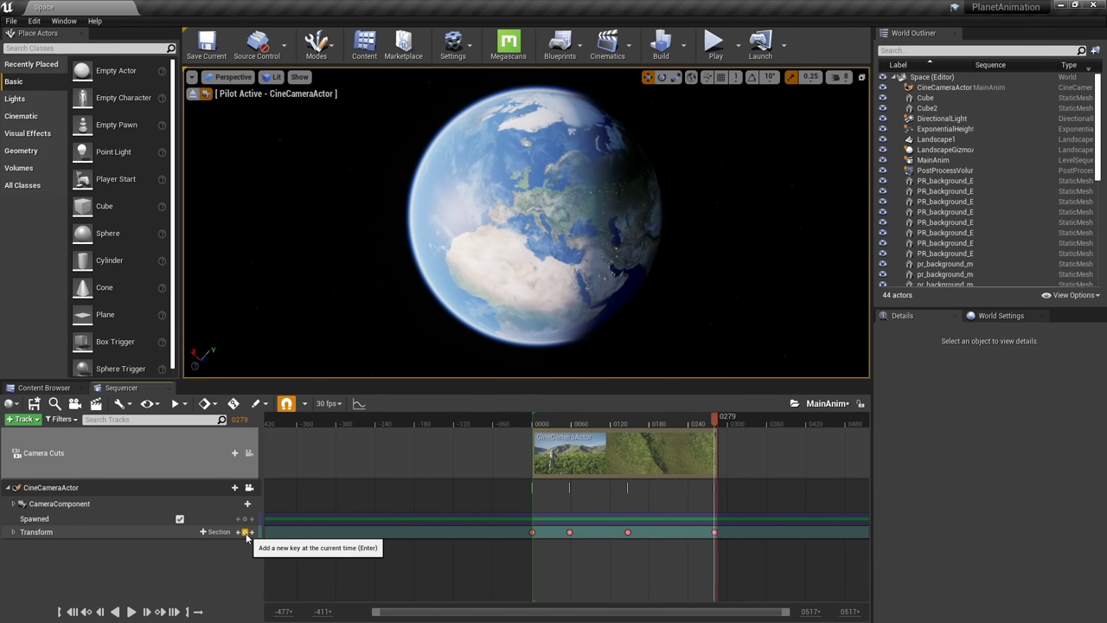
# Play the sequence from the start to review the full camera flight from the mannequin out to the planet
pyautogui.moveTo(715, 420); pyautogui.dragTo(529, 423)
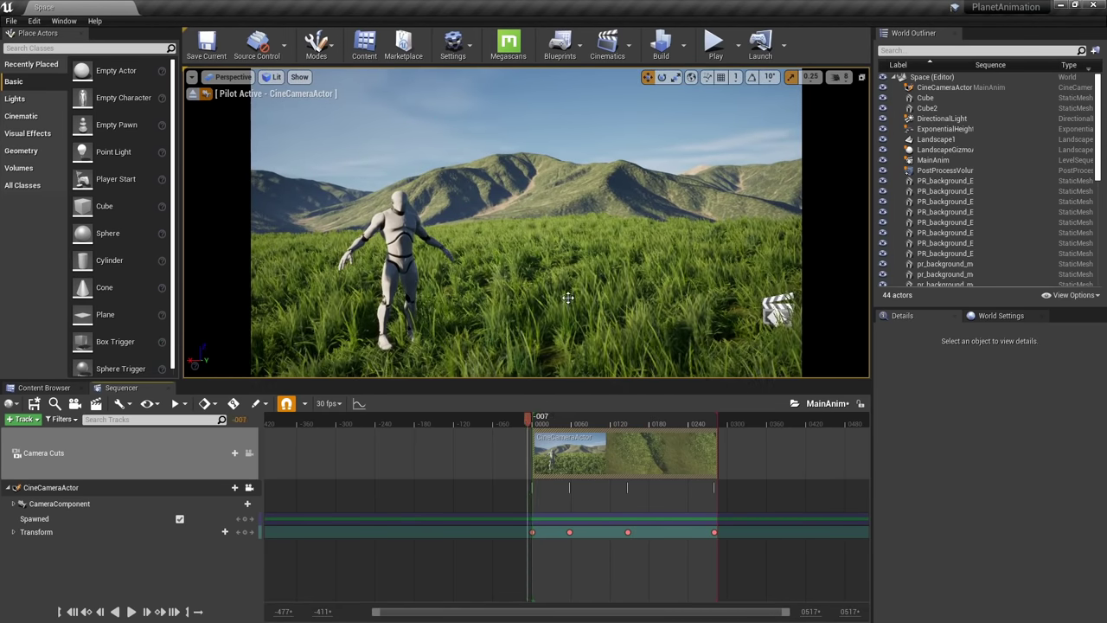
pyautogui.press('space')
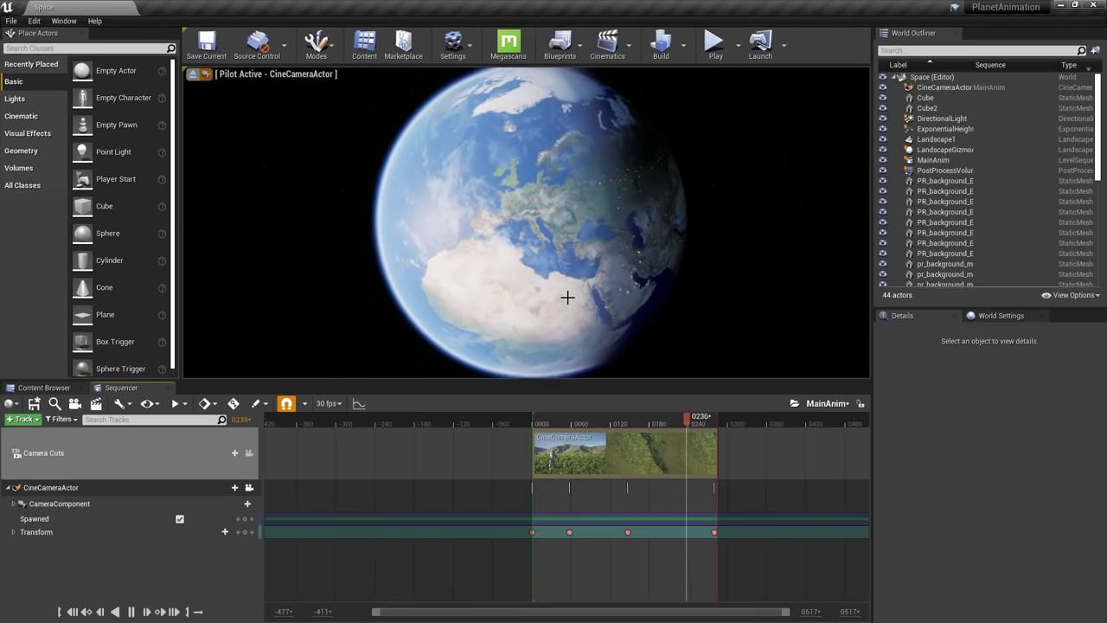
pyautogui.press('space')
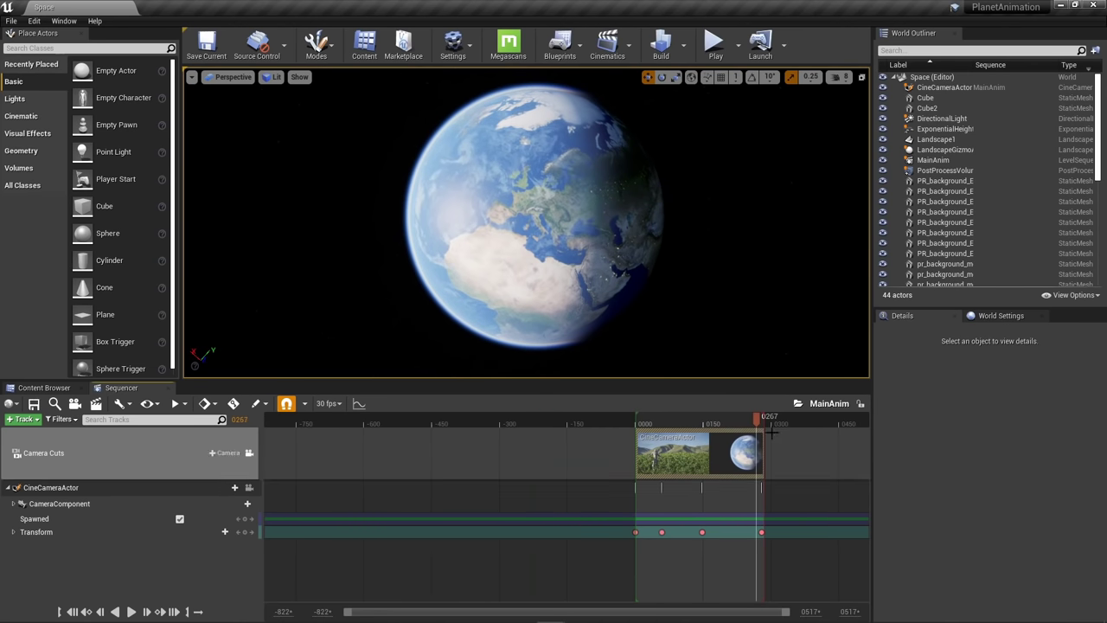
pyautogui.moveTo(758, 419); pyautogui.dragTo(650, 420)
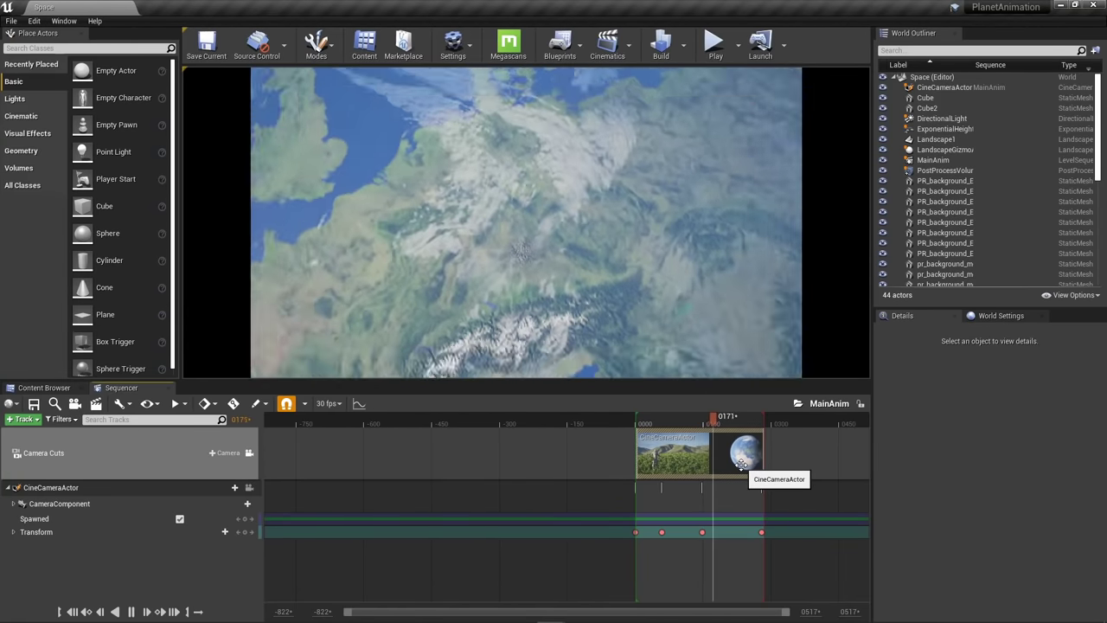
pyautogui.press('space')
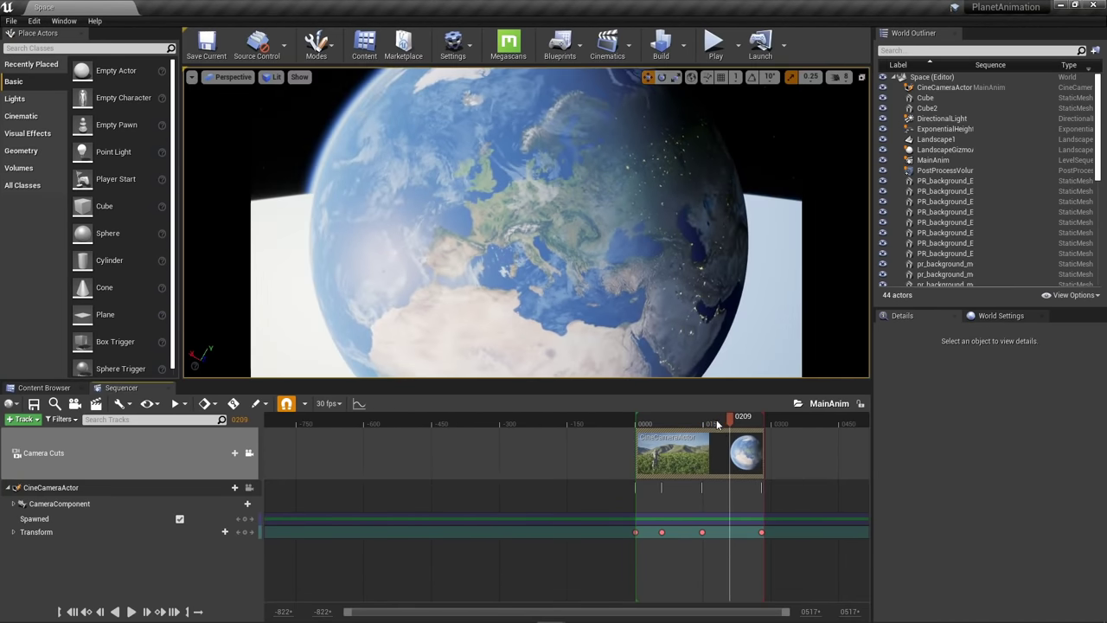
# Move the CineCameraActor's third transform key, the overhead grass view, earlier to frame 118
pyautogui.click(712, 424)
pyautogui.click(701, 532)
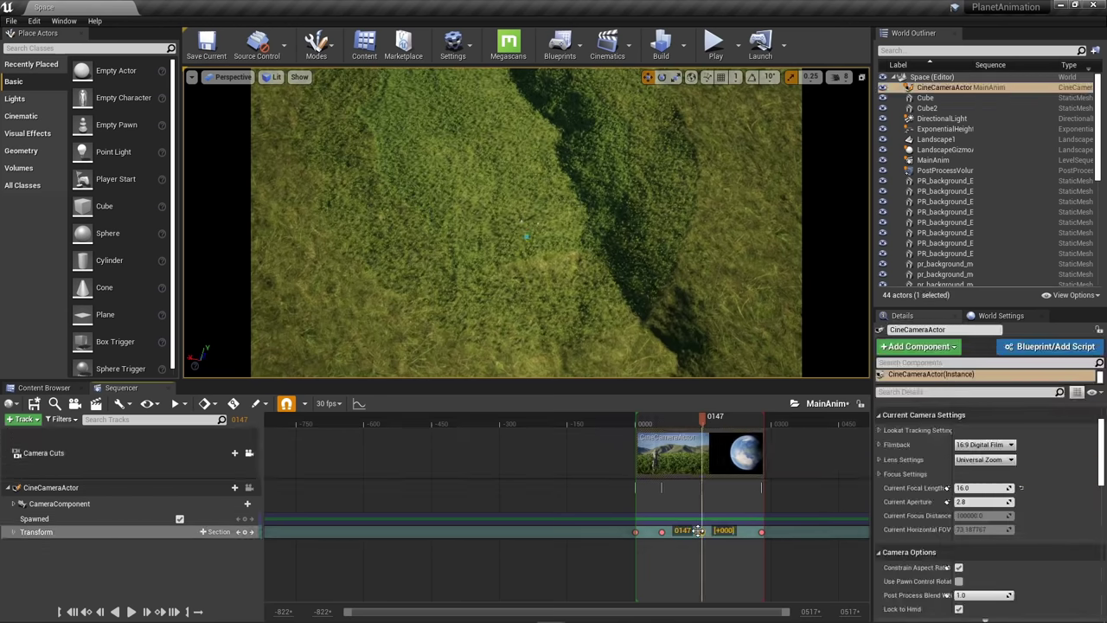
pyautogui.scroll(5, 752, 501)
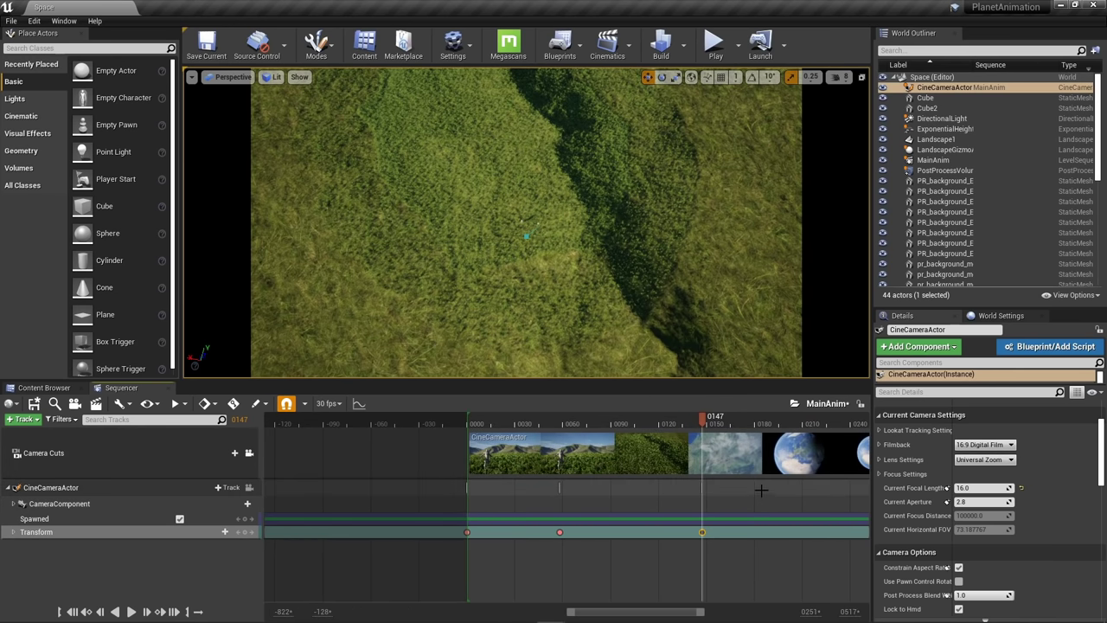
pyautogui.moveTo(761, 489); pyautogui.dragTo(521, 493, button='right')
pyautogui.moveTo(584, 531); pyautogui.dragTo(536, 531)
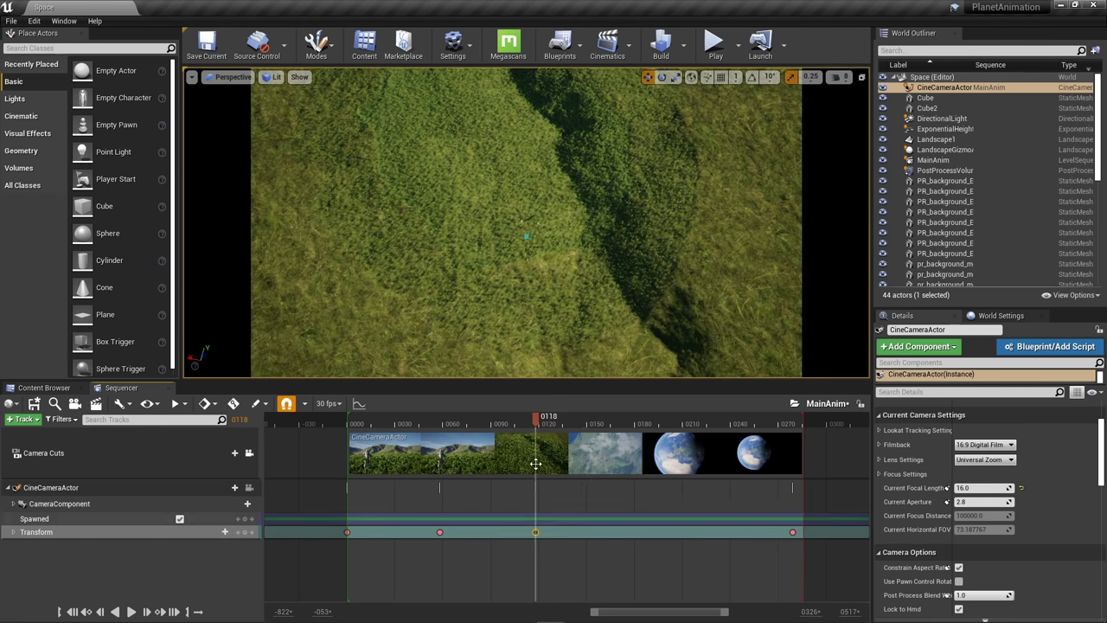
# Play the sequence from frame 0 to check the retimed pull-out to the planet
pyautogui.moveTo(377, 421); pyautogui.dragTo(335, 421)
pyautogui.press('space')
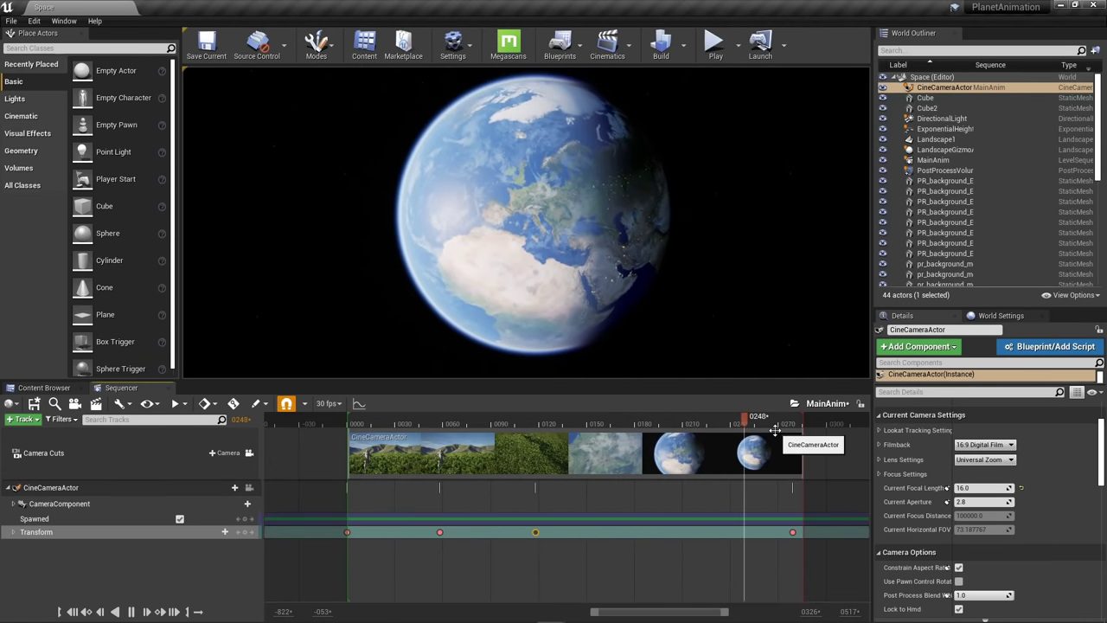
pyautogui.press('space')
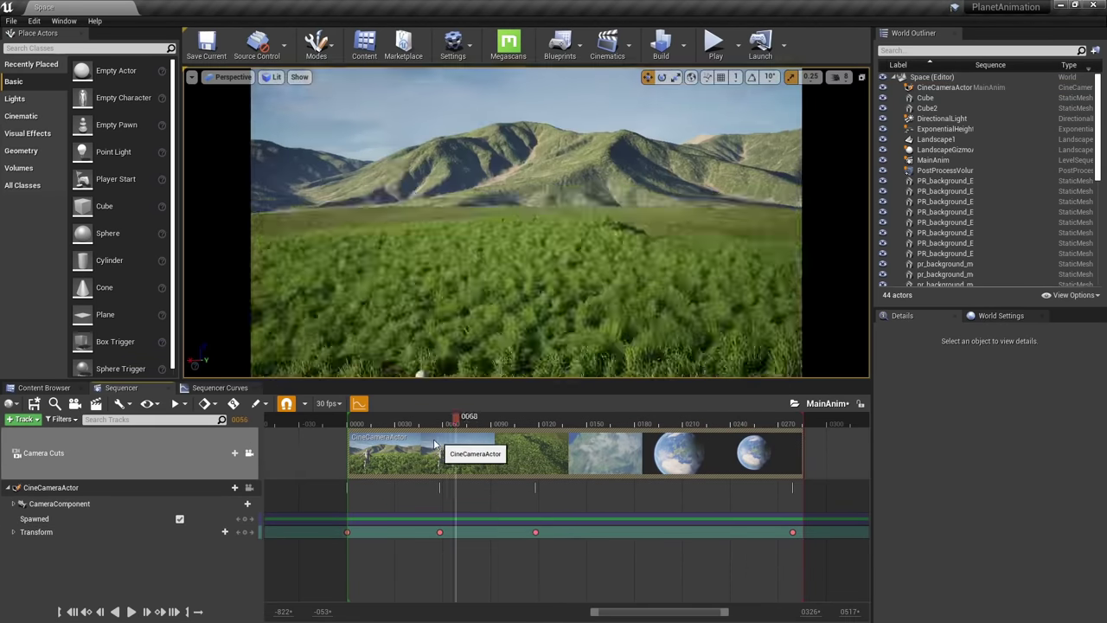
# Return to the mannequin view at frame 14 and add the SK_Mannequin actor to the sequence
pyautogui.moveTo(443, 441); pyautogui.dragTo(369, 438)
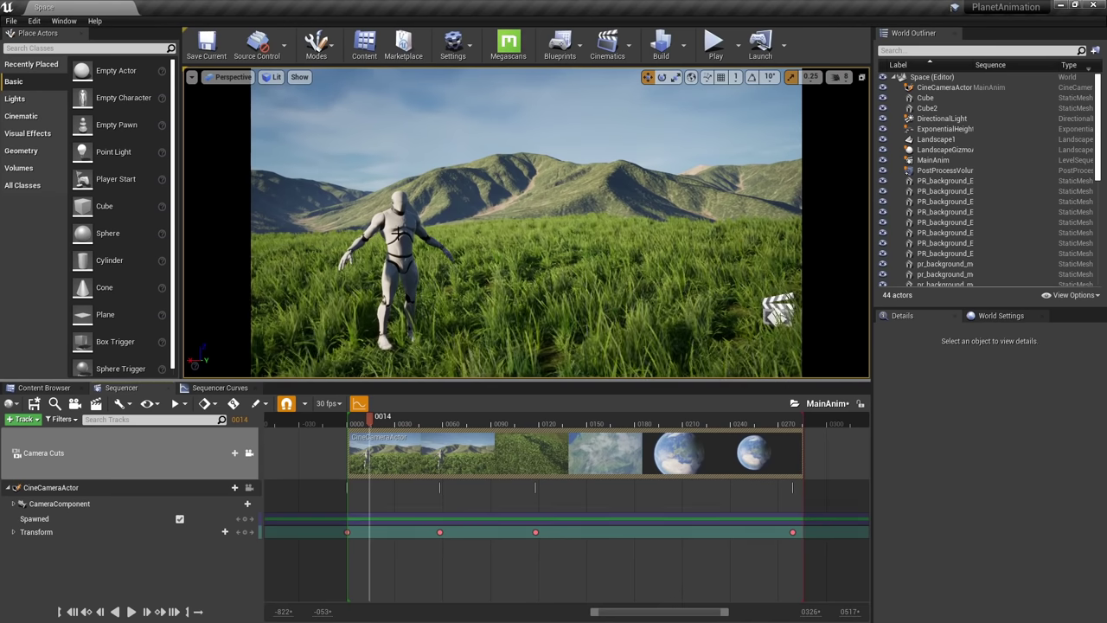
pyautogui.click(125, 449)
pyautogui.click(23, 419)
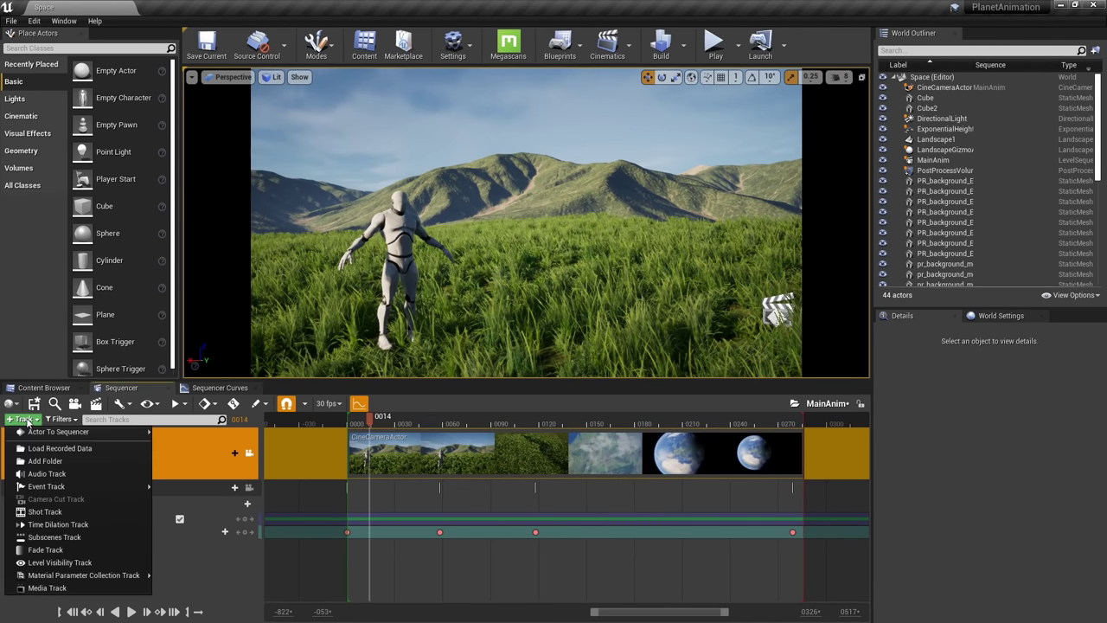
pyautogui.moveTo(31, 433)
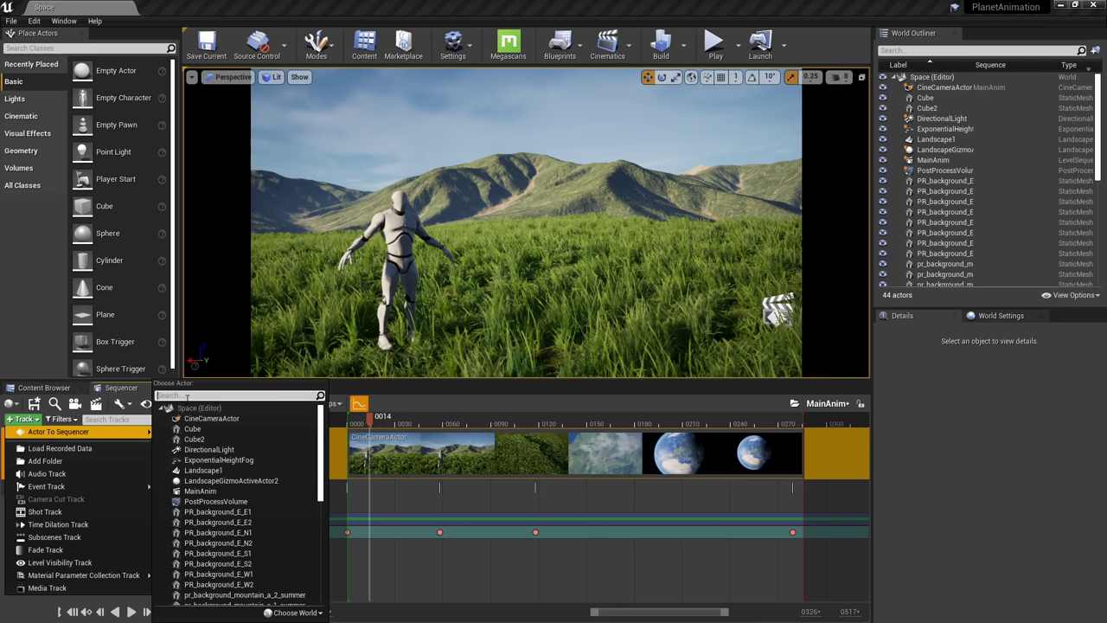
pyautogui.write('manne')
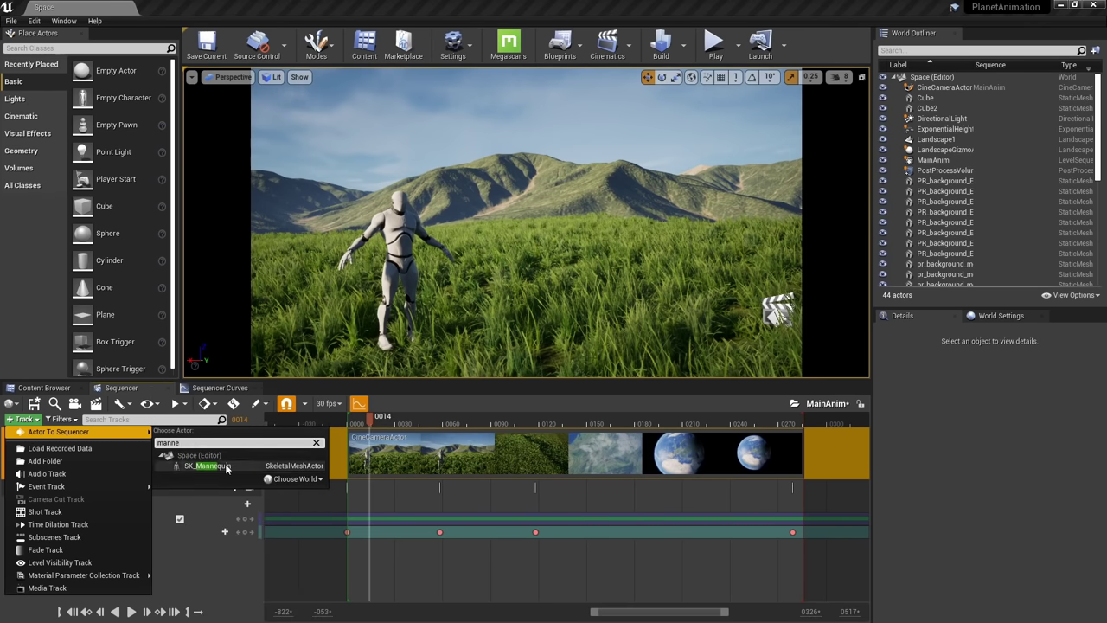
pyautogui.click(225, 466)
# Add the UE4_Mannequin_Skeleton_WaveAnimGOOD animation to SK_Mannequin and shift the clip earlier to start at about frame -45
pyautogui.moveTo(251, 571)
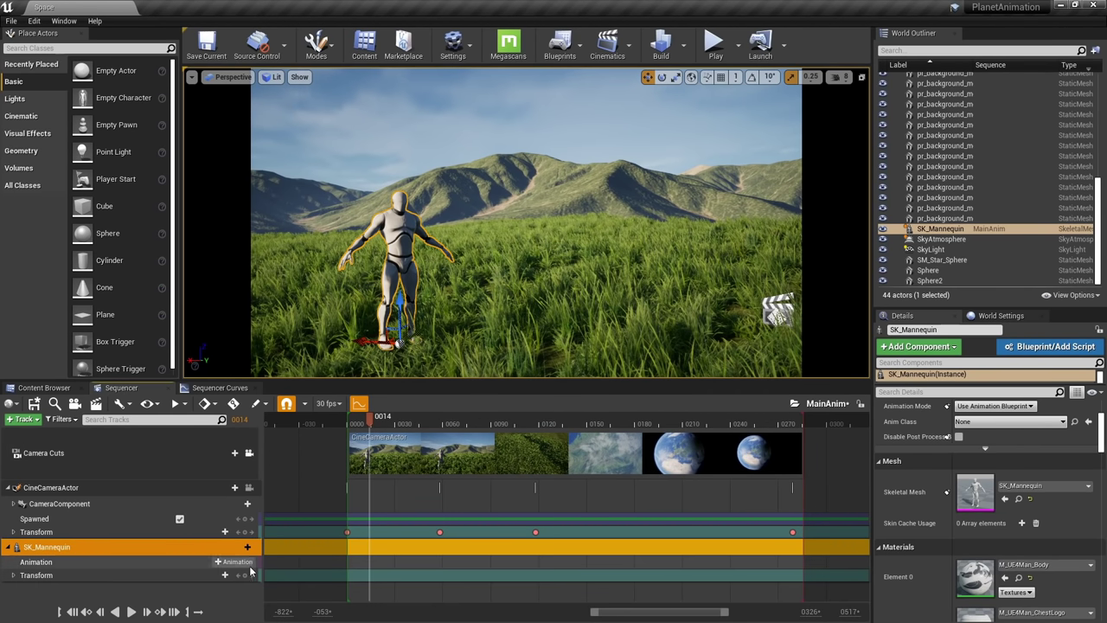
pyautogui.click(234, 562)
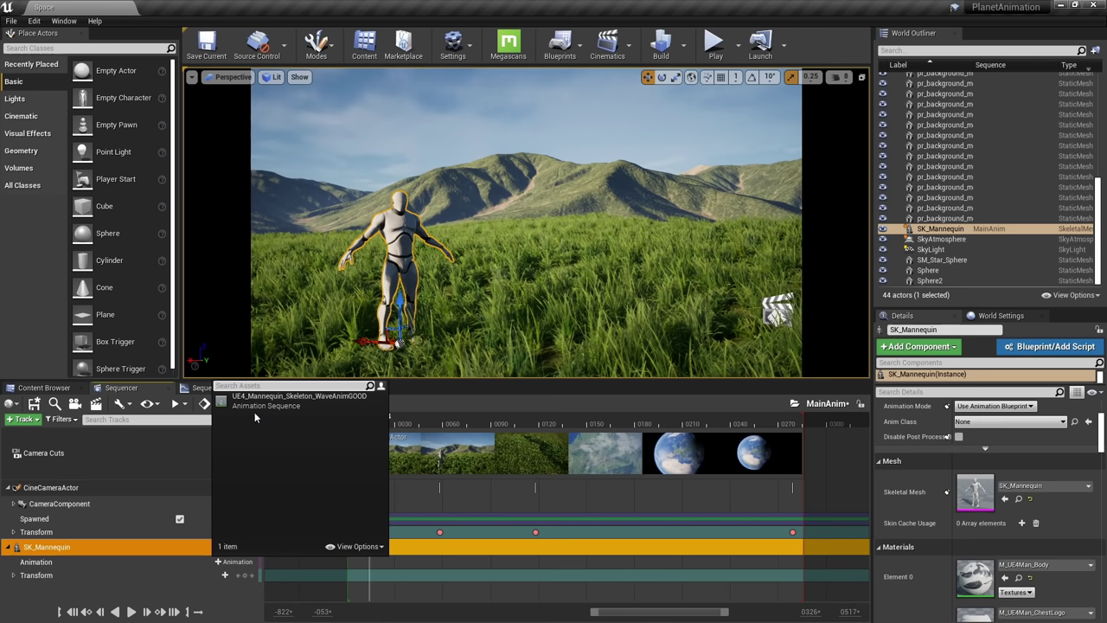
pyautogui.click(303, 410)
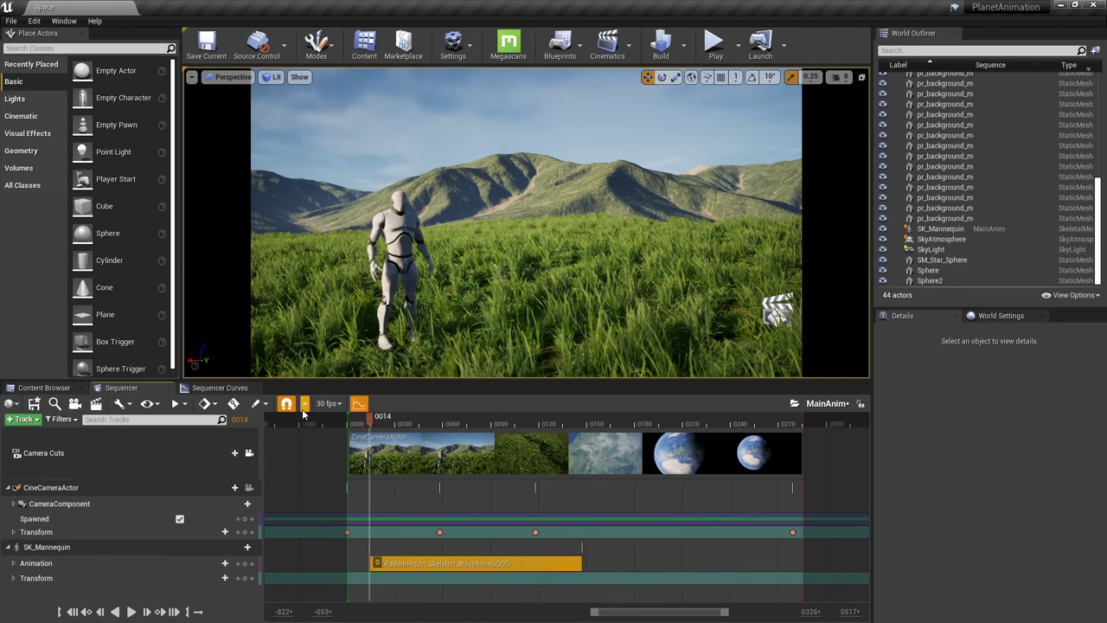
pyautogui.moveTo(412, 564); pyautogui.dragTo(319, 565)
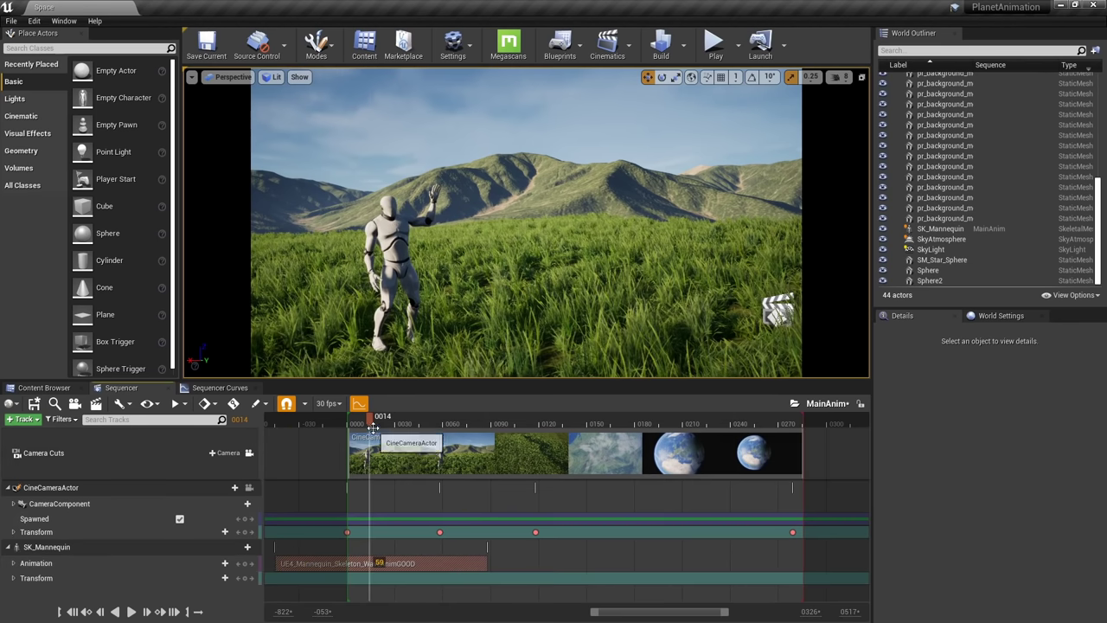
# Play the sequence from near the start to check the mannequin's wave, and return the playhead to the beginning
pyautogui.moveTo(373, 428); pyautogui.dragTo(364, 429)
pyautogui.press('space')
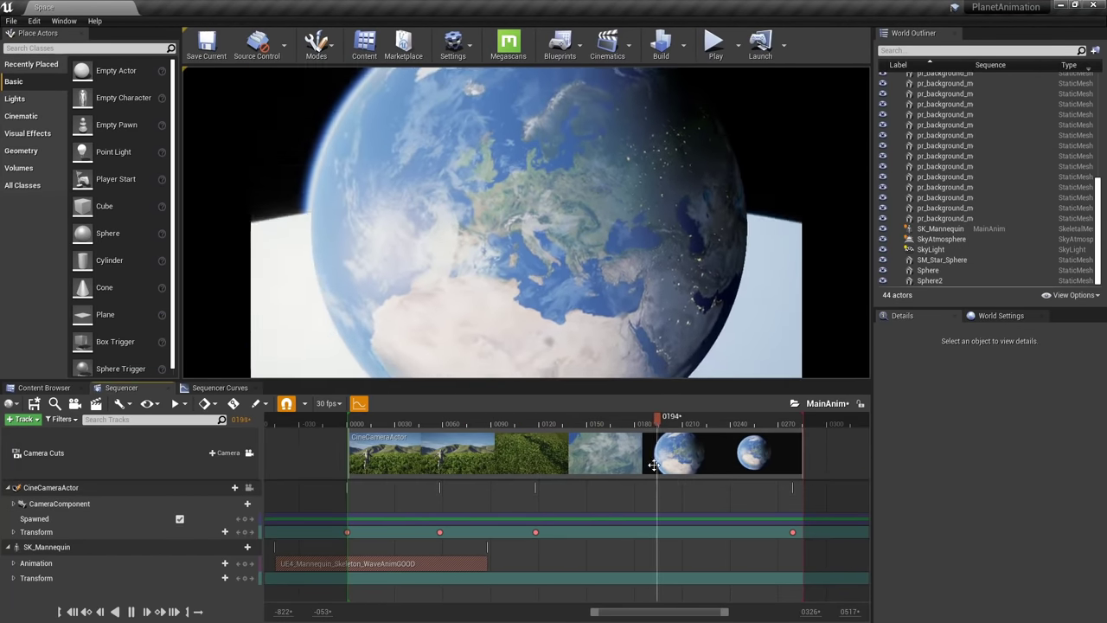
pyautogui.moveTo(683, 420); pyautogui.dragTo(347, 439)
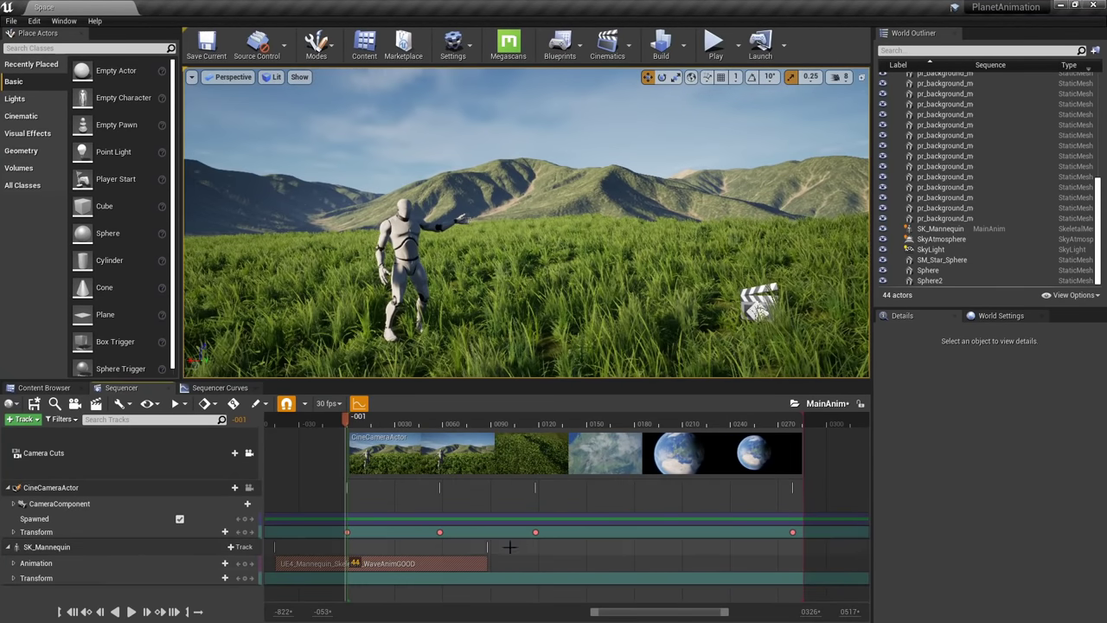
# Collapse the SK_Mannequin and CineCameraActor tracks and place the playhead at frame 2
pyautogui.click(9, 548)
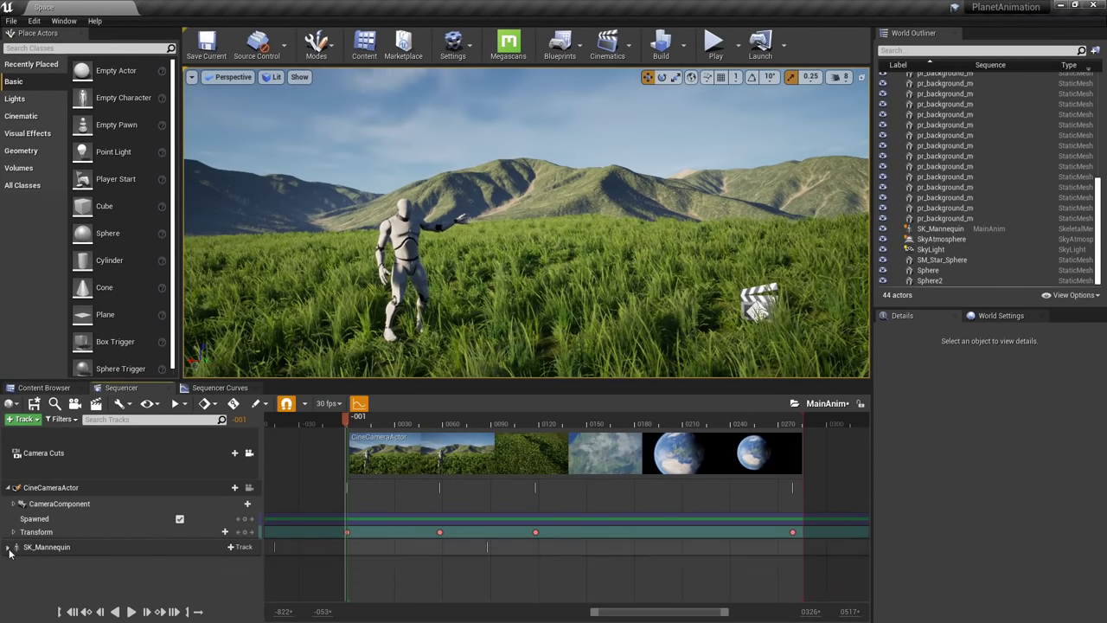
pyautogui.click(8, 487)
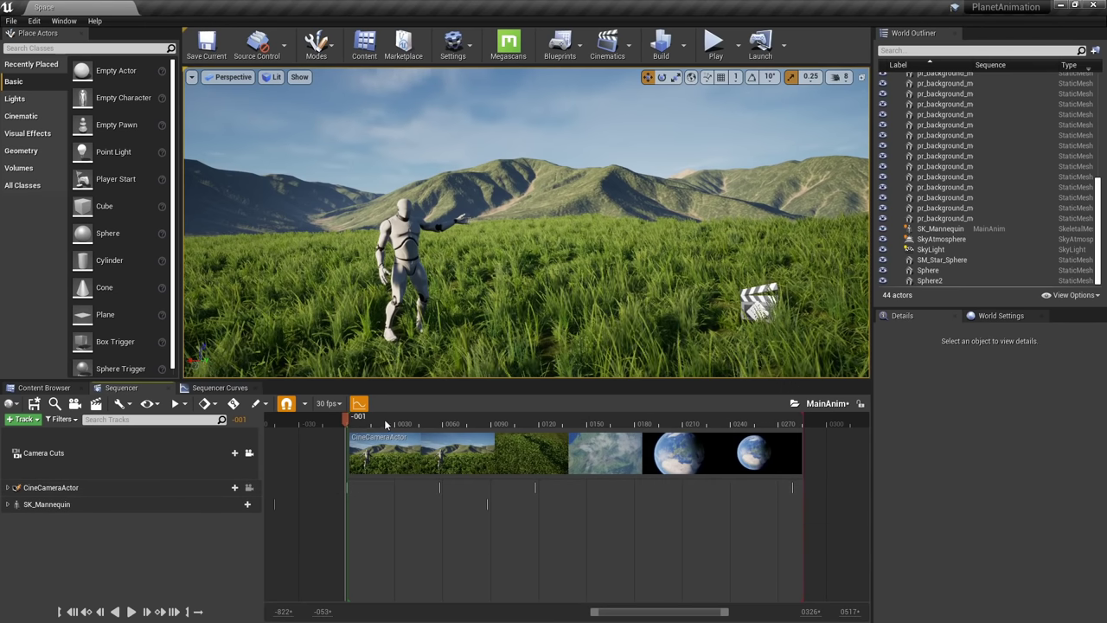
pyautogui.moveTo(386, 423); pyautogui.dragTo(351, 428)
# Find the SkyLight among the level's actors and add it to the sequence
pyautogui.click(23, 420)
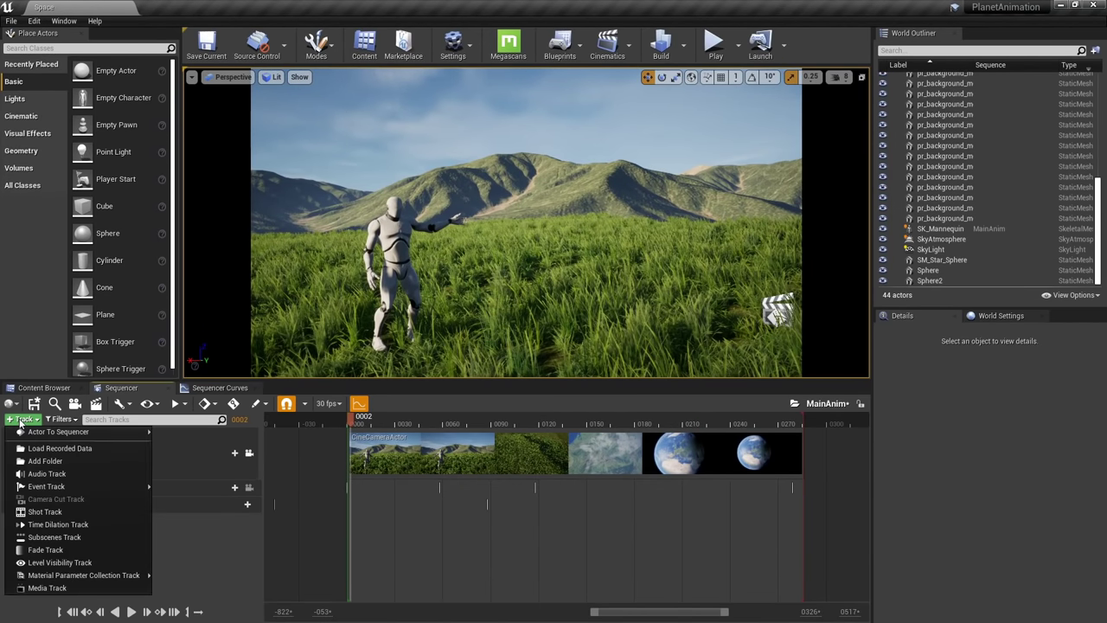
pyautogui.moveTo(78, 432)
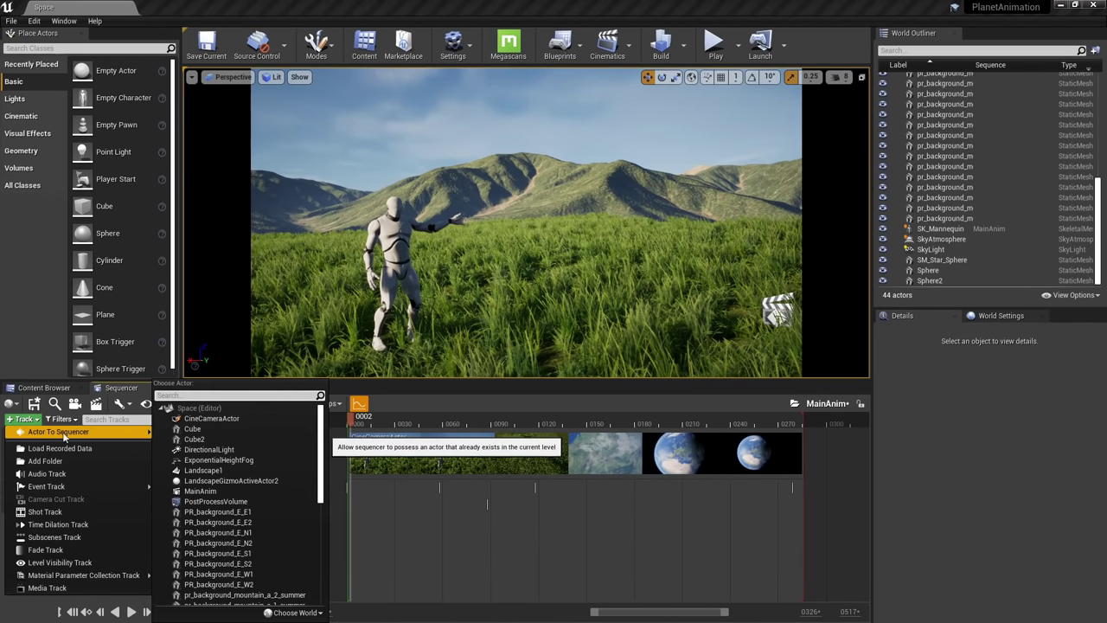
pyautogui.write('sky')
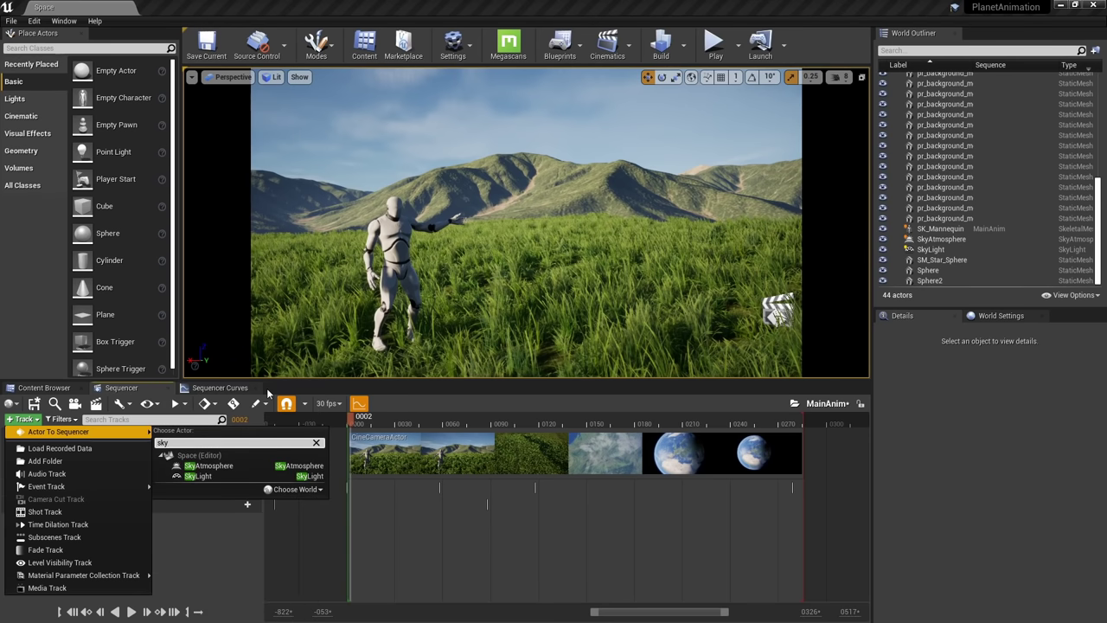
pyautogui.click(201, 474)
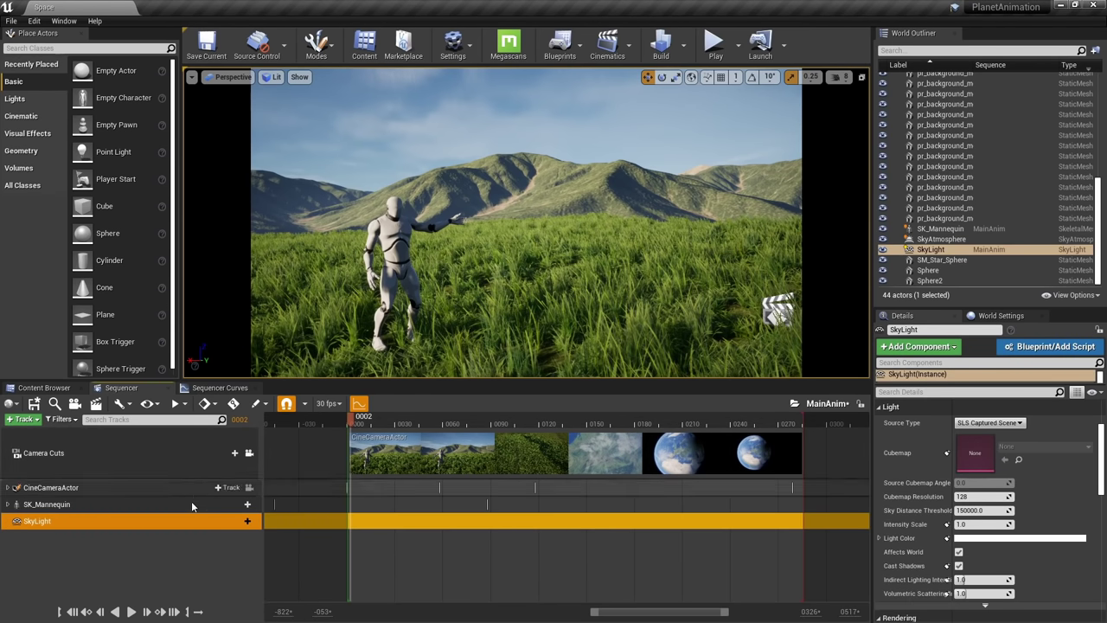
# Add SkyLightComponent0 under the SkyLight and give it an Intensity track
pyautogui.click(242, 520)
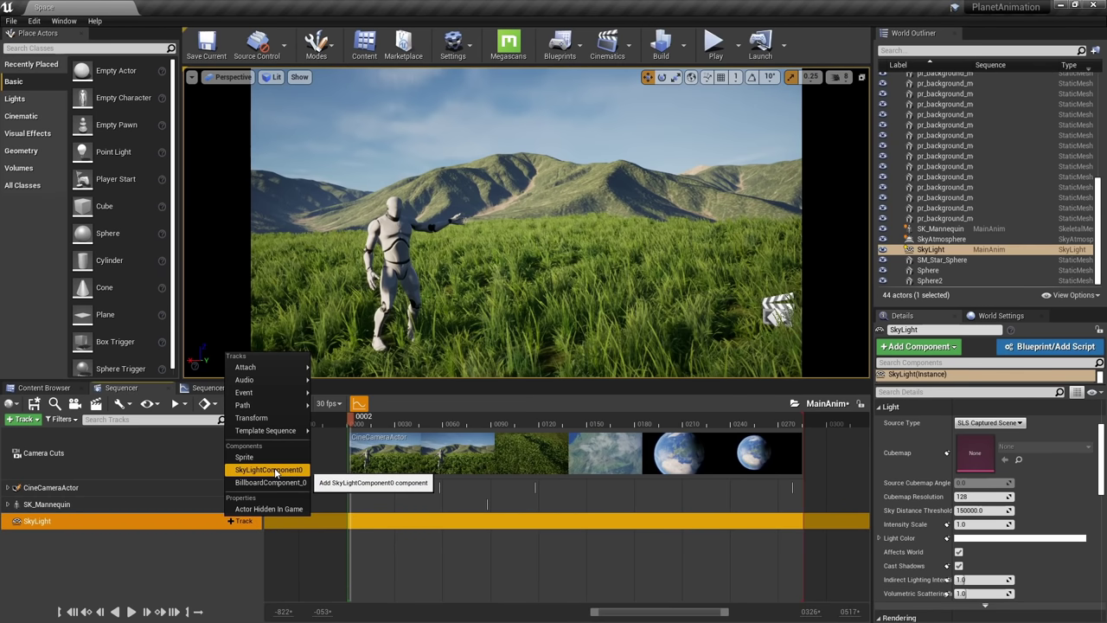
pyautogui.click(275, 469)
pyautogui.click(226, 537)
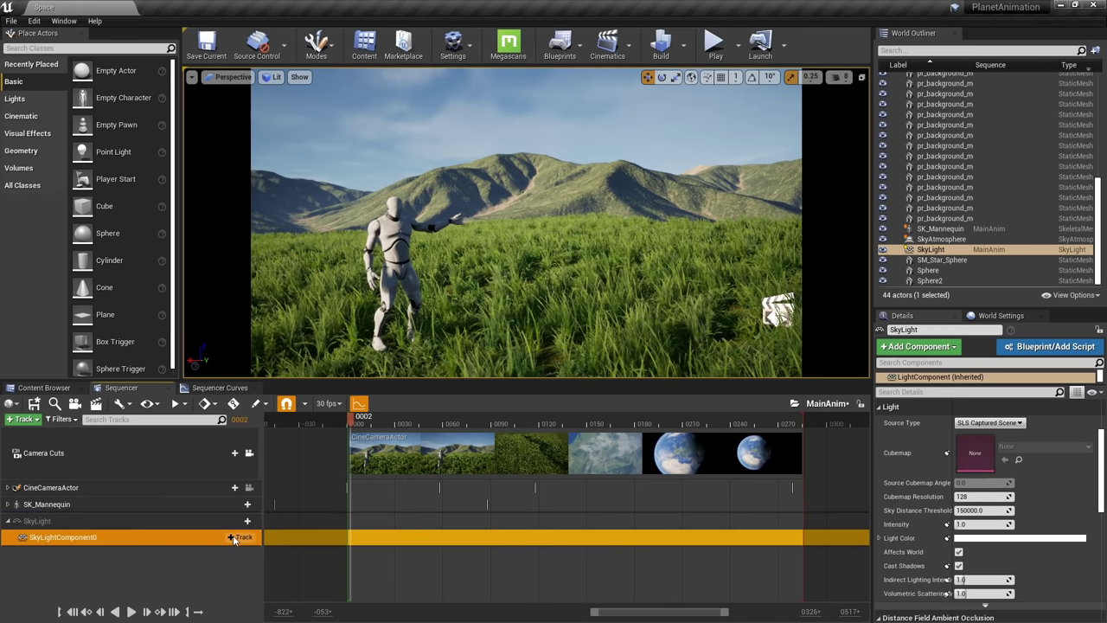
pyautogui.click(241, 537)
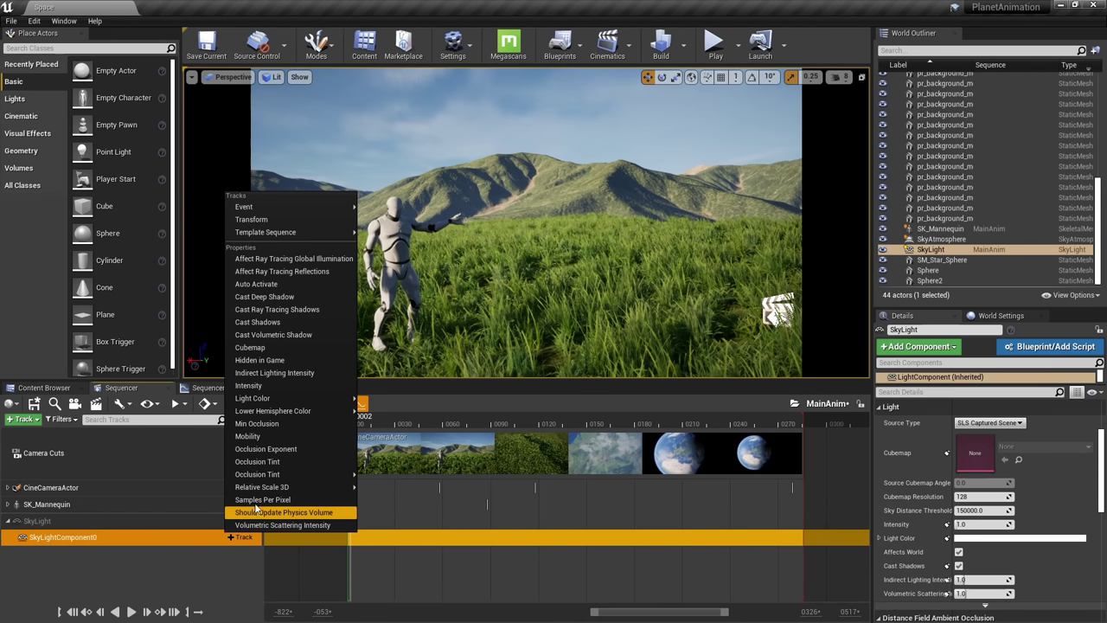
pyautogui.click(279, 385)
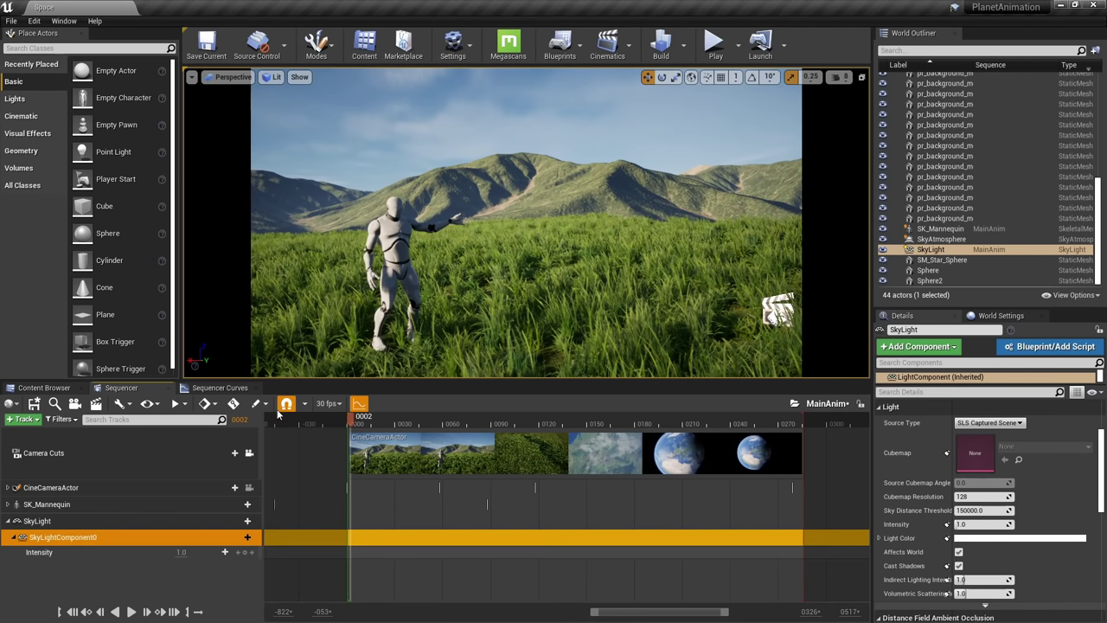
# Key the SkyLight Intensity at 1.0 on frame -3 and again on frame 78
pyautogui.moveTo(350, 421); pyautogui.dragTo(343, 419)
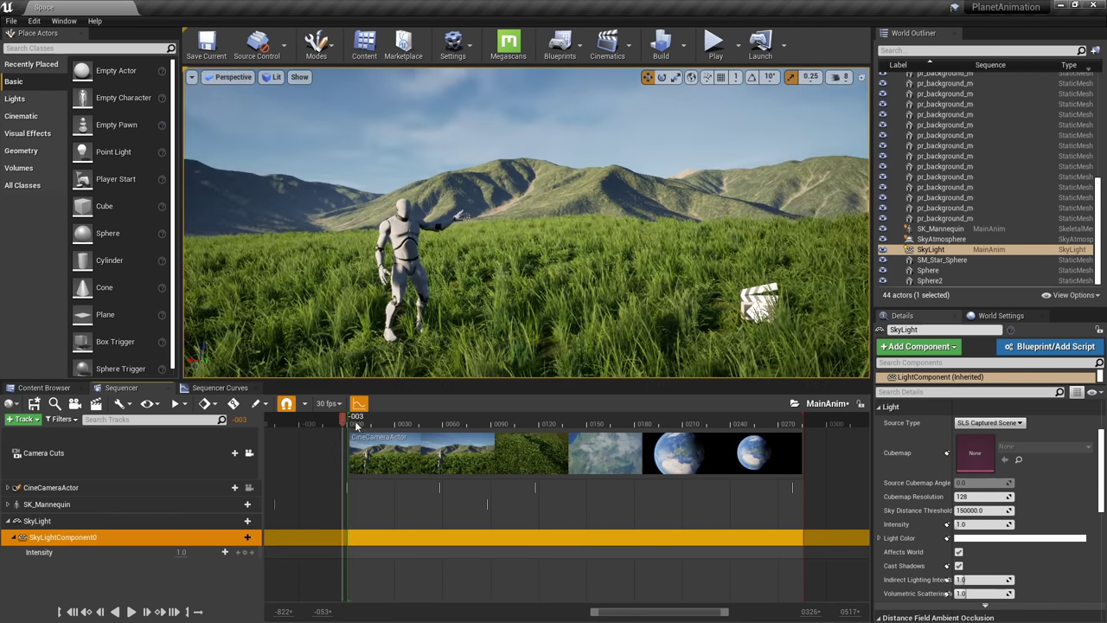
pyautogui.click(245, 552)
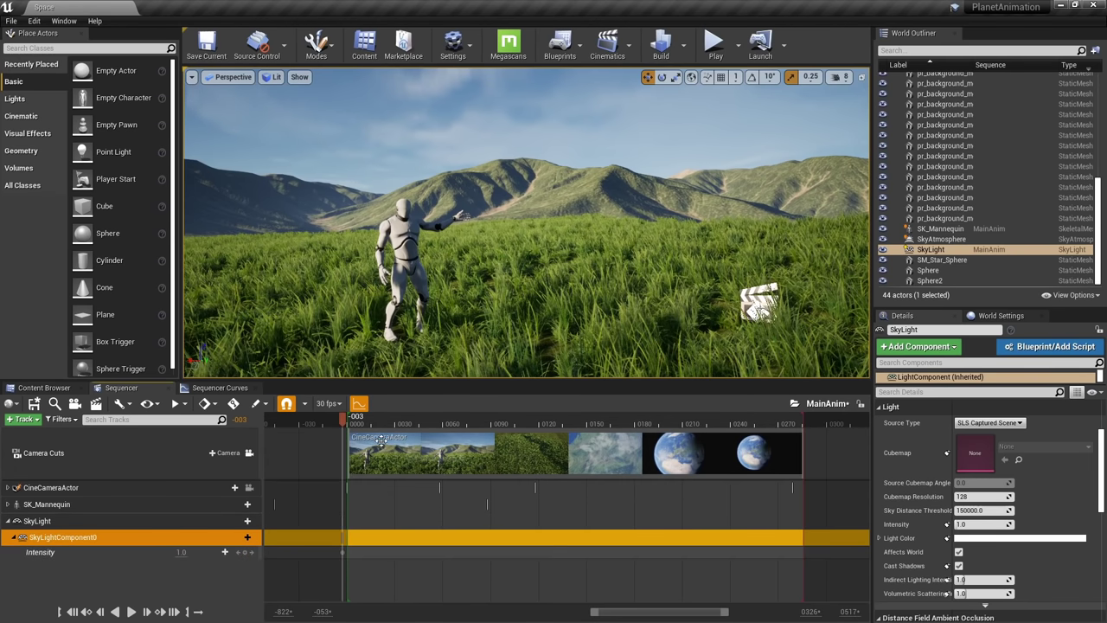
pyautogui.moveTo(370, 425); pyautogui.dragTo(471, 422)
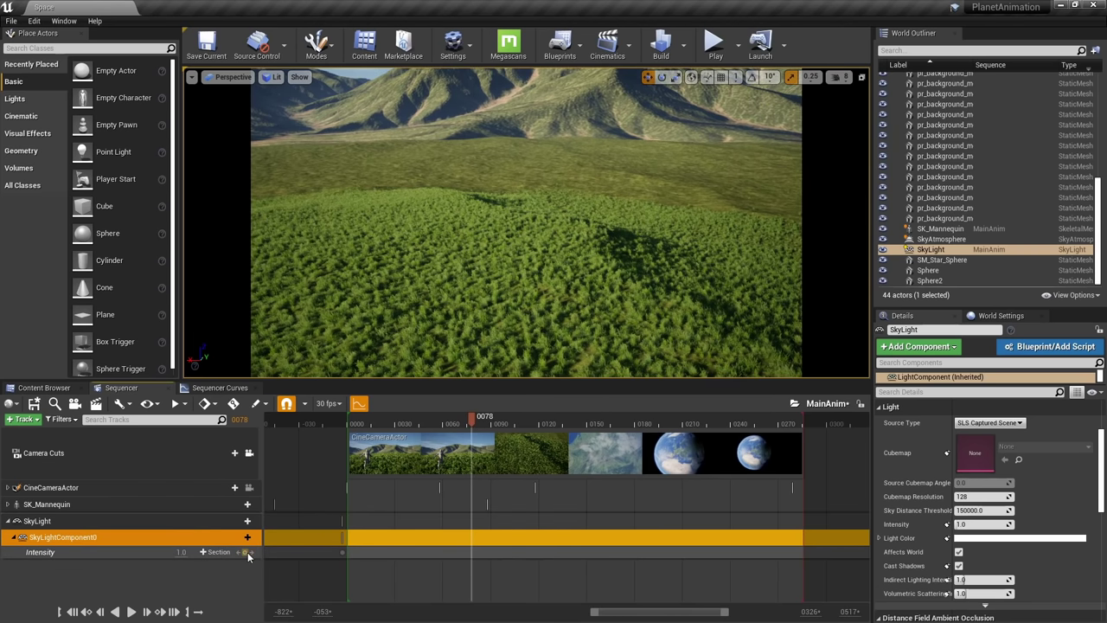
pyautogui.click(247, 552)
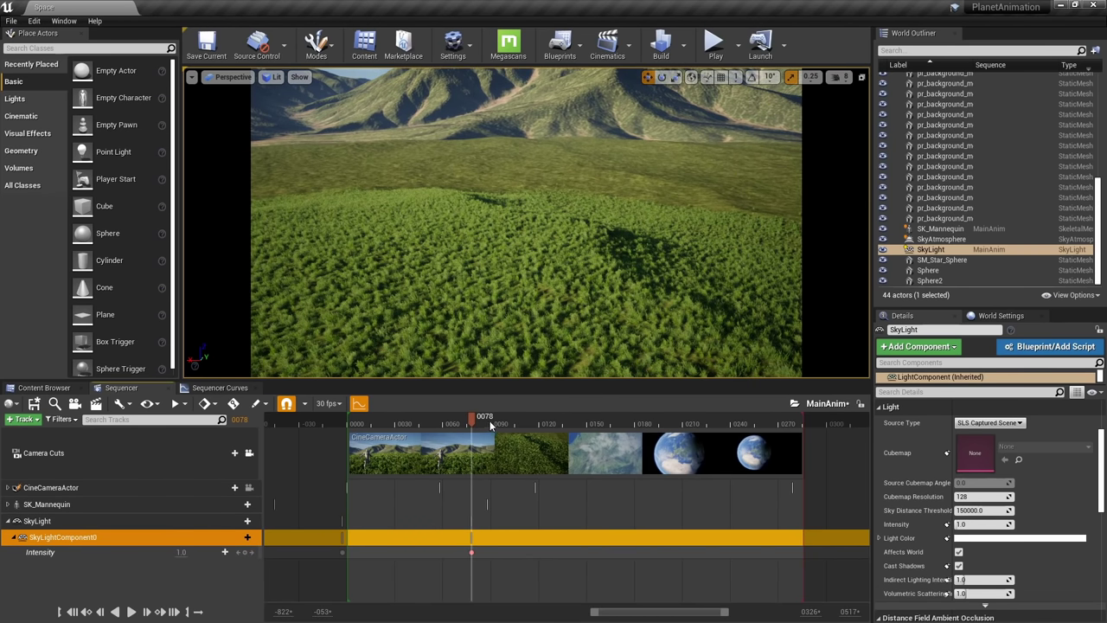
# At frame 122, over the aerial mountain view, key the SkyLight Intensity at 0
pyautogui.moveTo(490, 425); pyautogui.dragTo(545, 424)
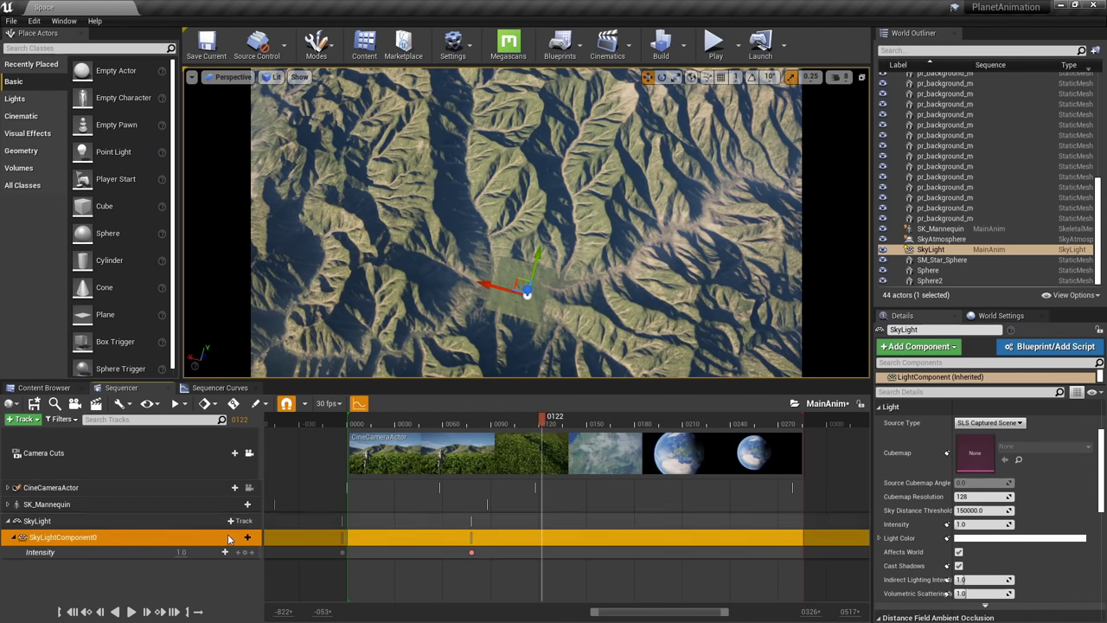
pyautogui.write('0')
pyautogui.press('Return')
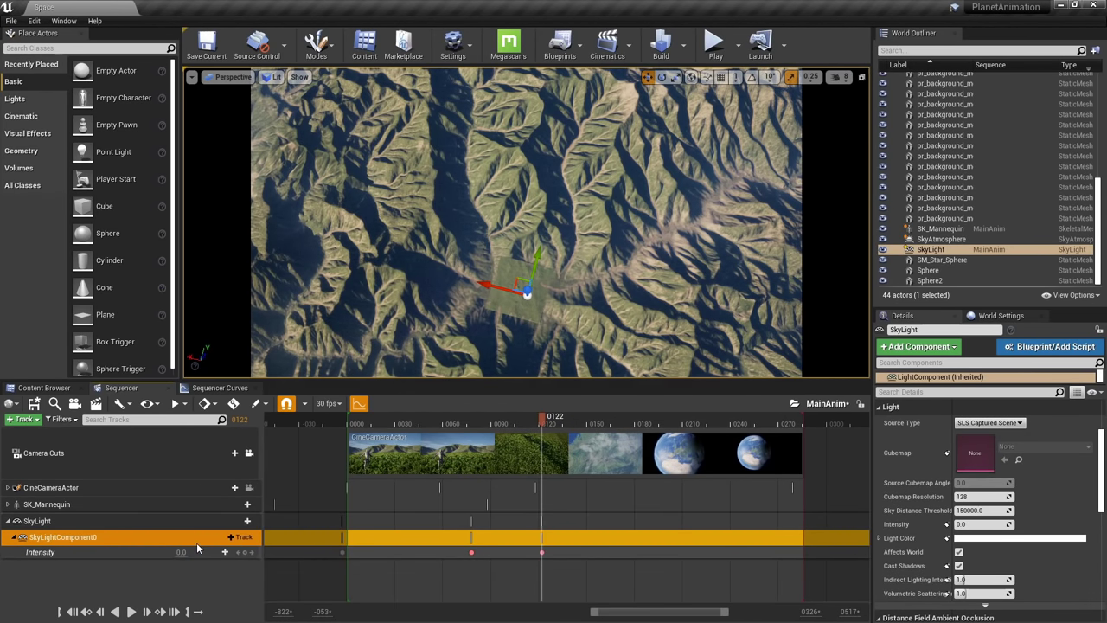
pyautogui.click(229, 570)
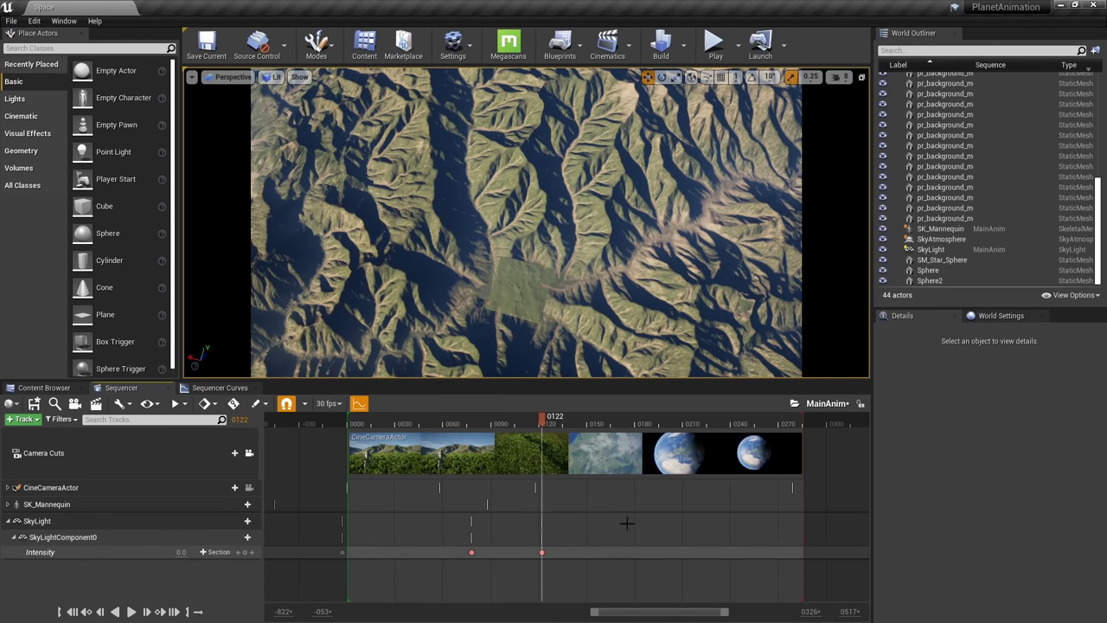
# Scrub between the grass view and the planet to check the SkyLight fade, ending at frame 33
pyautogui.moveTo(543, 424); pyautogui.dragTo(470, 422)
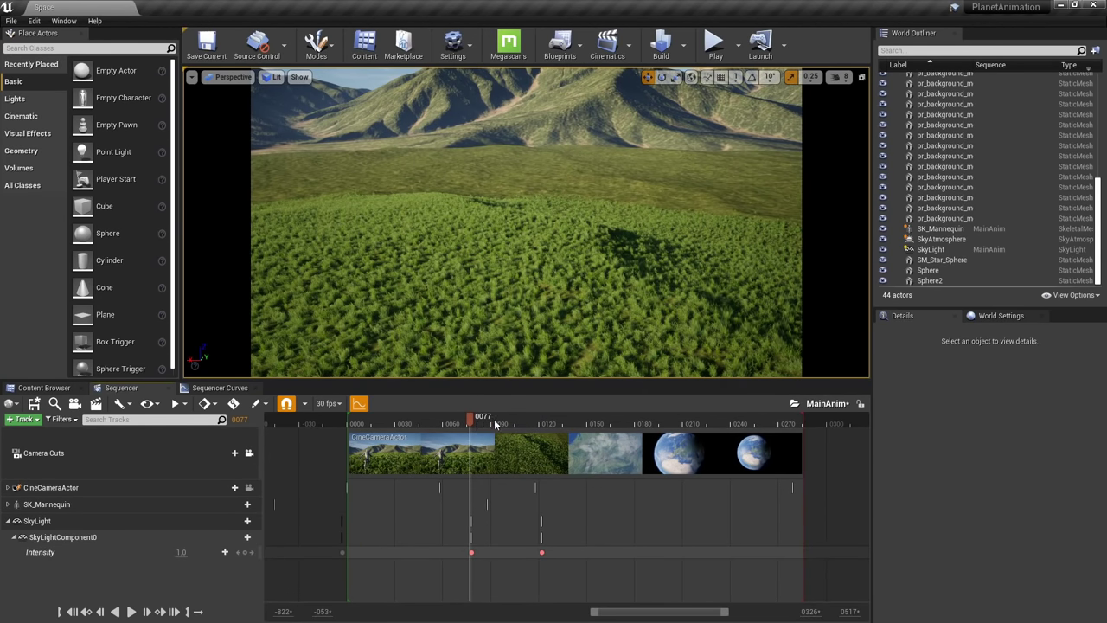
pyautogui.moveTo(496, 421); pyautogui.dragTo(741, 419)
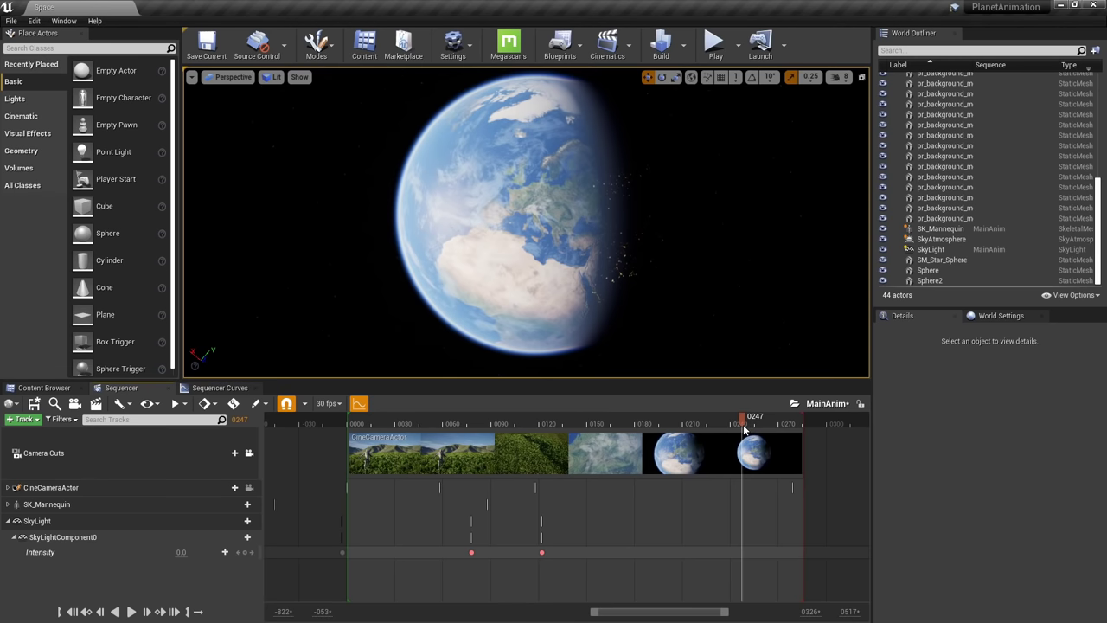
pyautogui.moveTo(740, 429); pyautogui.dragTo(400, 431)
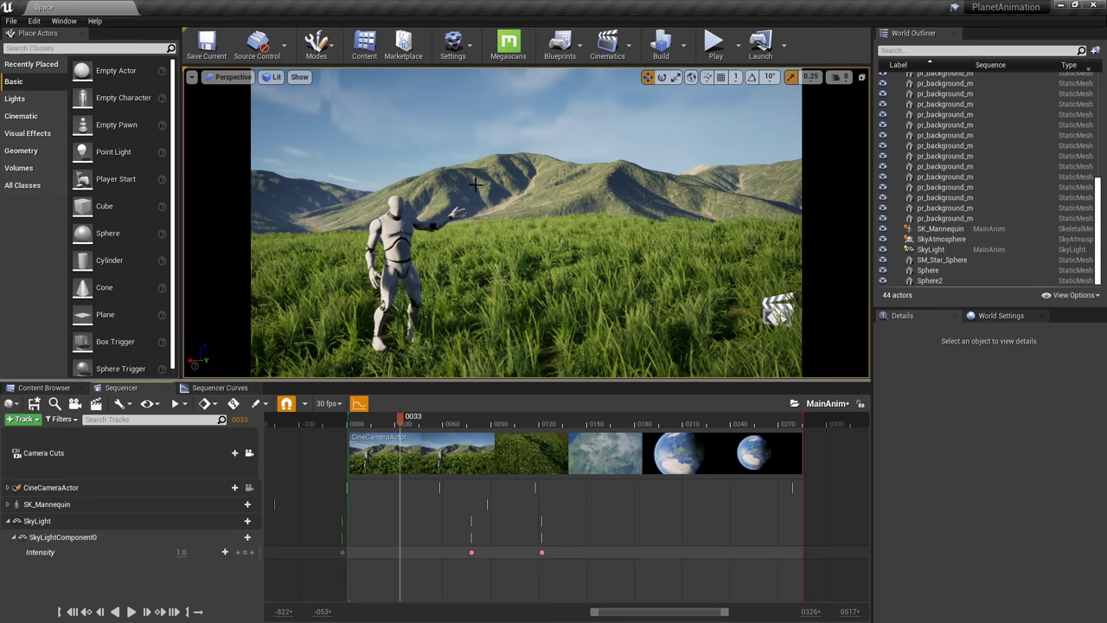
# Find the ExponentialHeightFog among the level's actors and add it to the sequence
pyautogui.click(23, 418)
pyautogui.moveTo(78, 431)
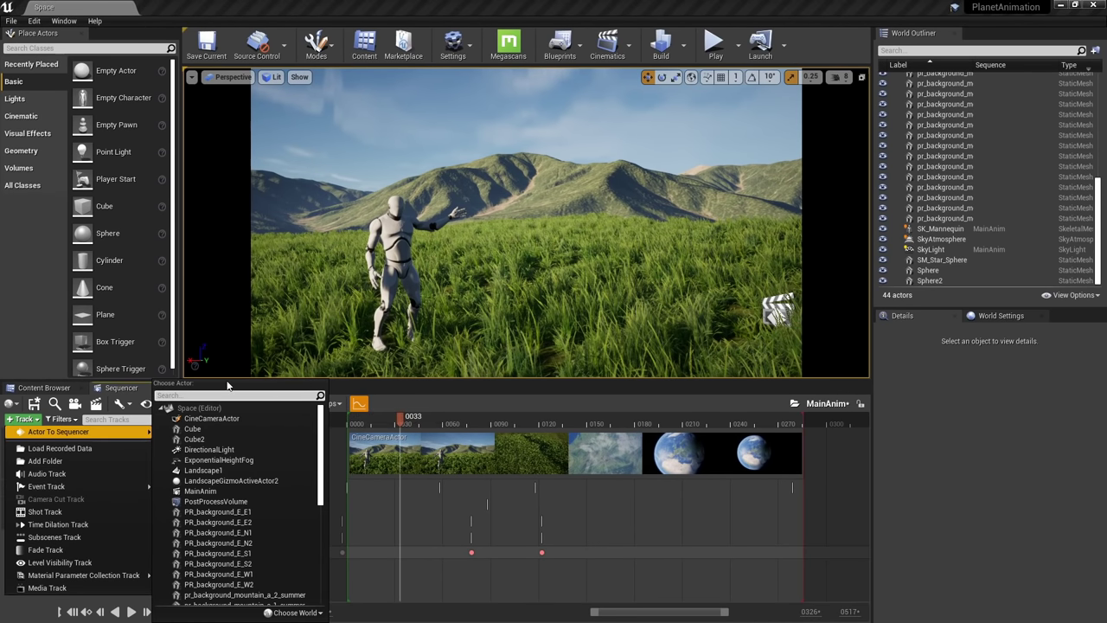
pyautogui.write('heigh')
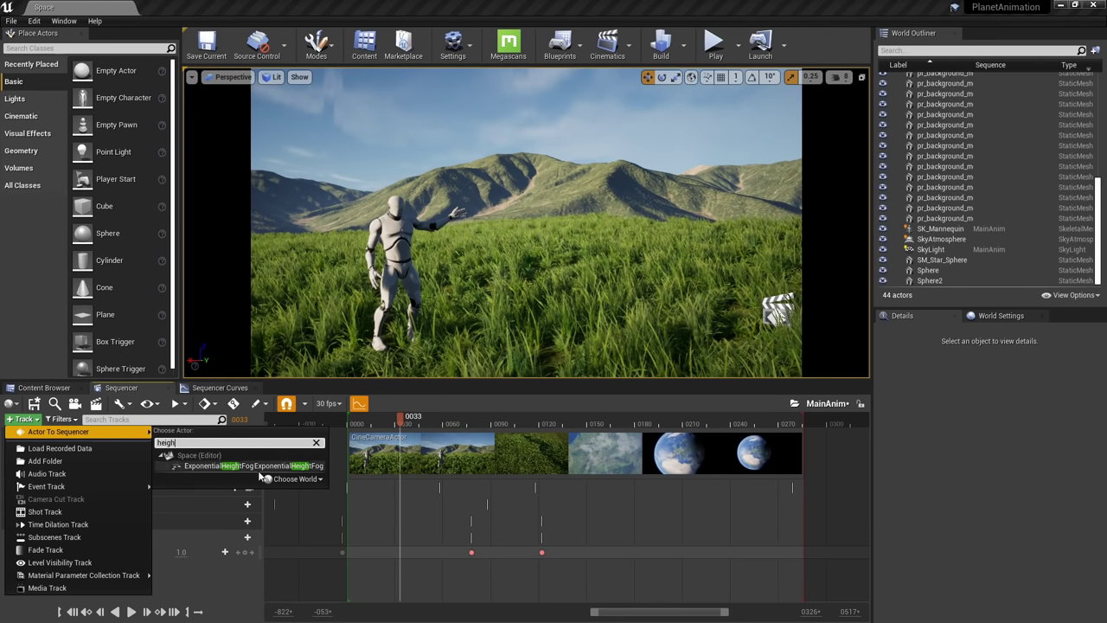
pyautogui.click(260, 466)
# Add a Fog Density track for the ExponentialHeightFog's HeightFogComponent0 and key it at 0.02 on frame 0
pyautogui.click(241, 504)
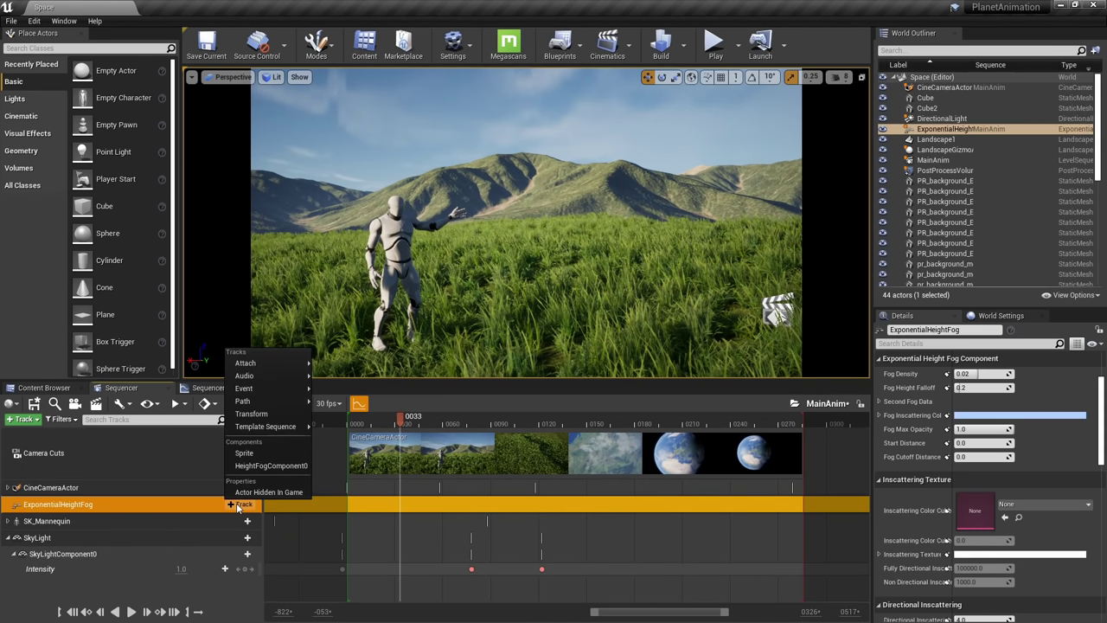
pyautogui.click(271, 466)
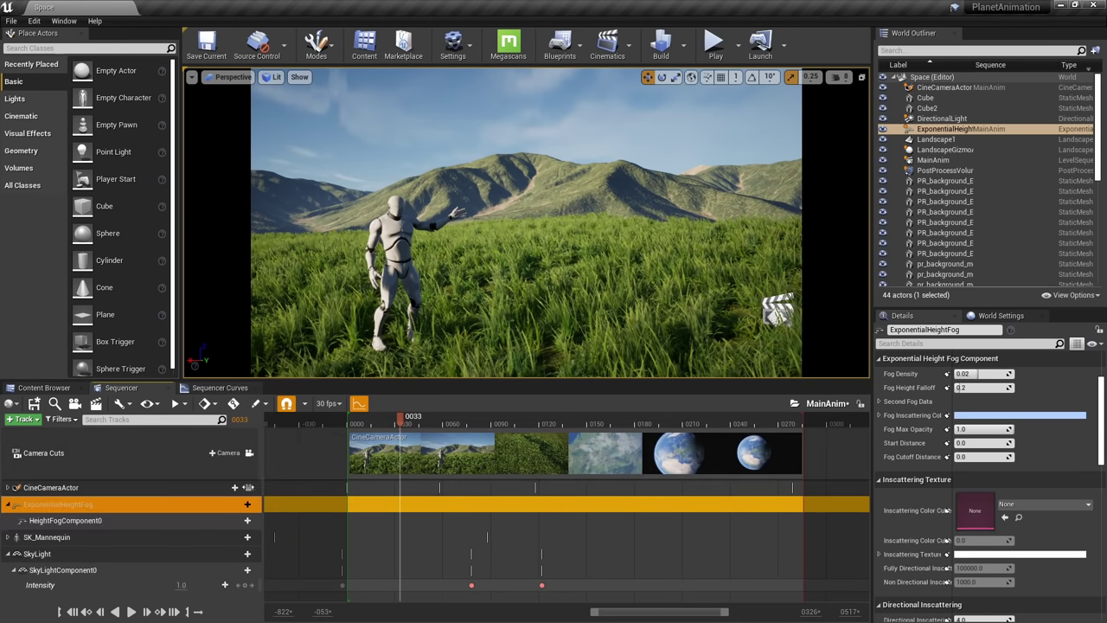
pyautogui.click(244, 520)
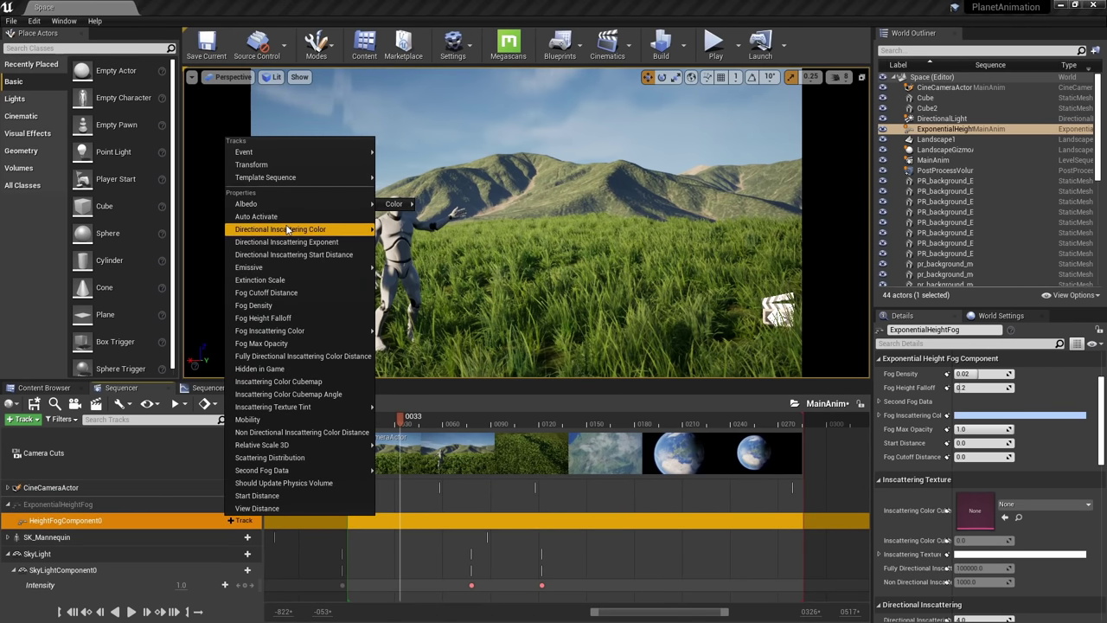
pyautogui.click(275, 307)
pyautogui.moveTo(396, 418); pyautogui.dragTo(347, 425)
pyautogui.moveTo(165, 534)
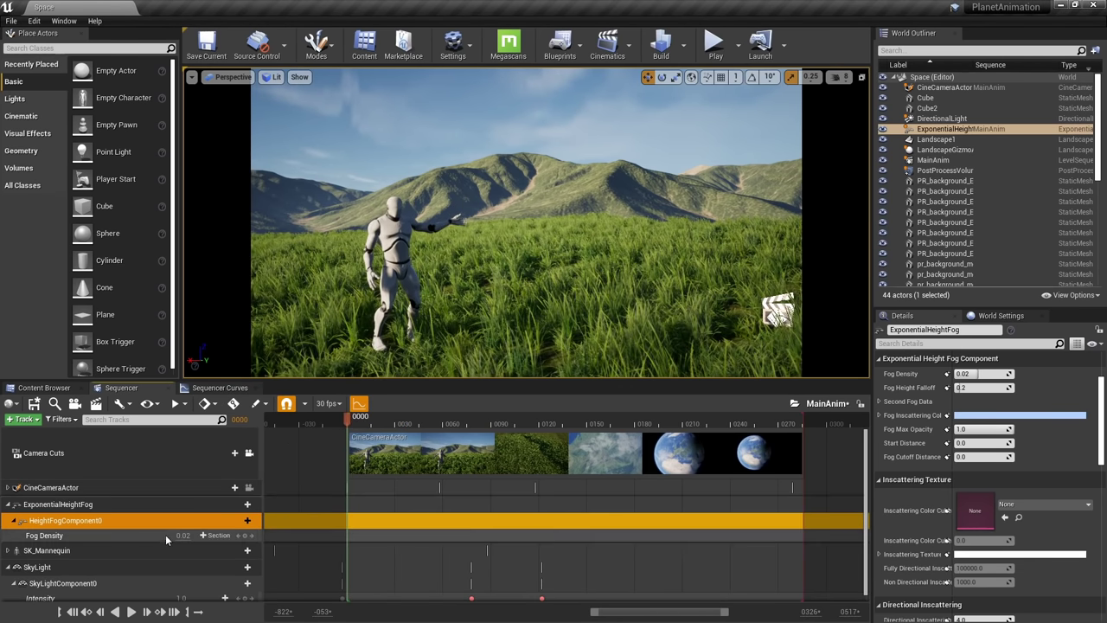
pyautogui.click(245, 537)
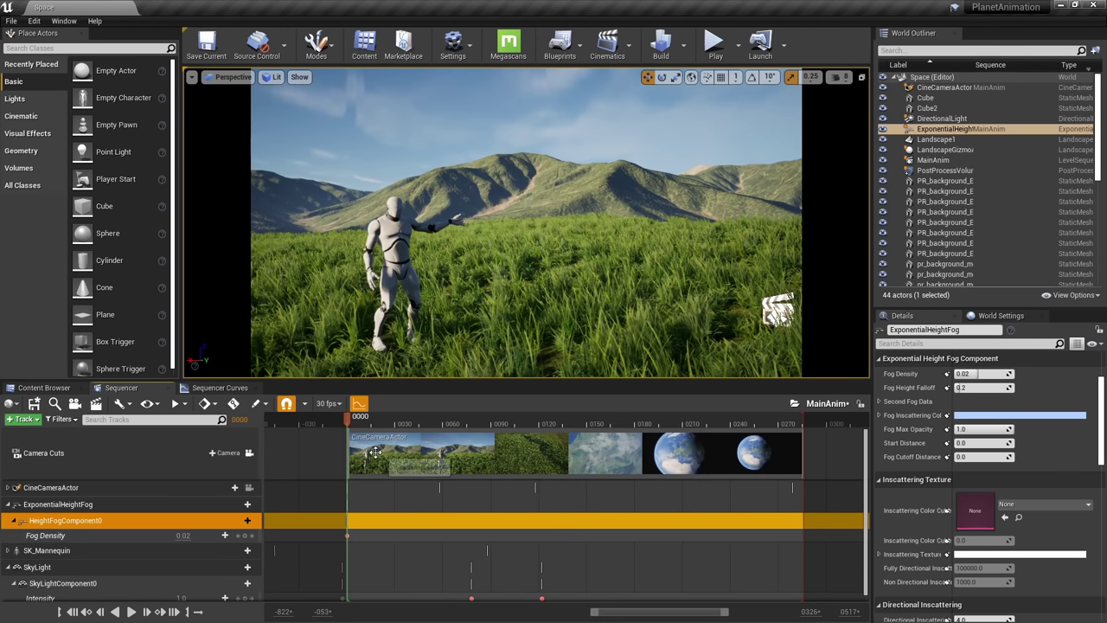
# Key the Fog Density at 0.02 on frame 99 and at 0 on frame 121
pyautogui.moveTo(422, 421); pyautogui.dragTo(506, 425)
pyautogui.click(247, 537)
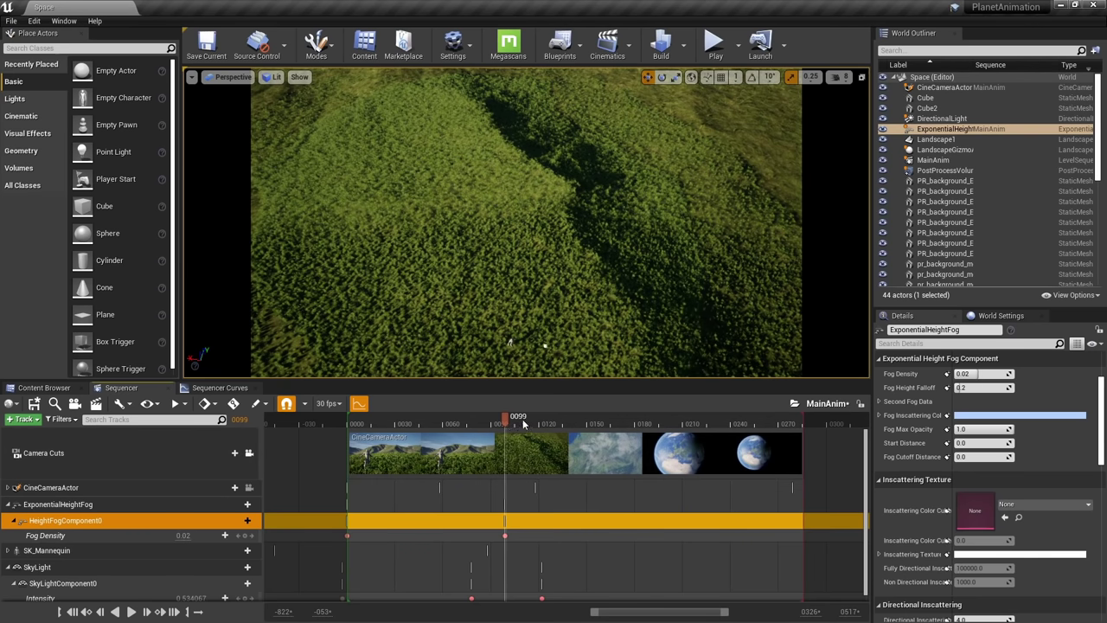
pyautogui.click(520, 419)
pyautogui.moveTo(529, 423); pyautogui.dragTo(543, 424)
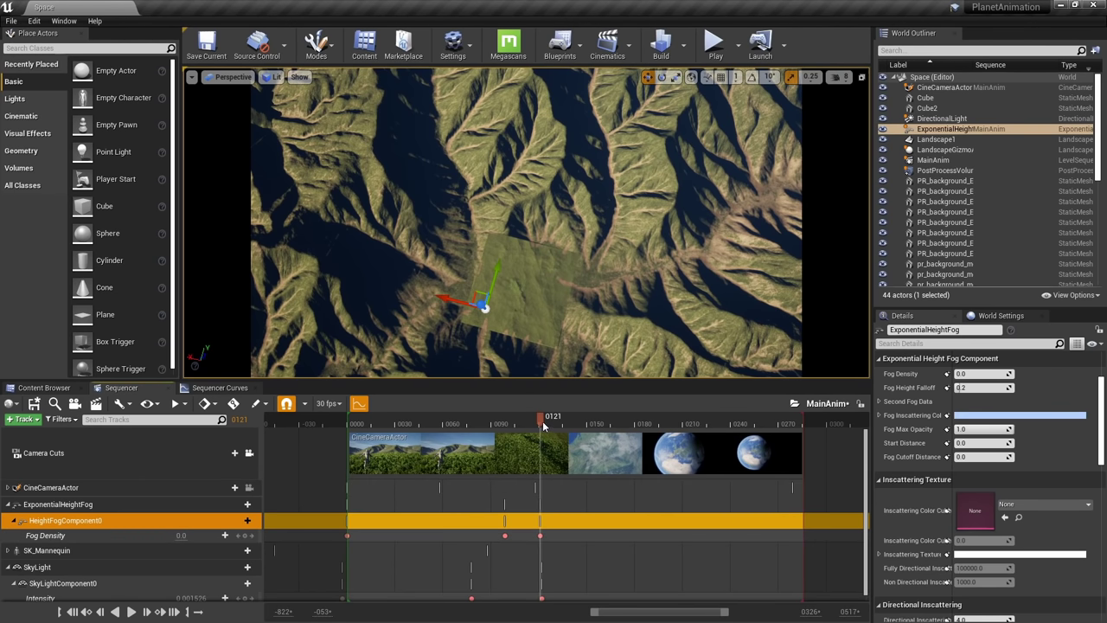
# Play and scrub the sequence from the grass view to the planet to check the fog fade, ending at frame 6
pyautogui.moveTo(540, 422); pyautogui.dragTo(349, 441)
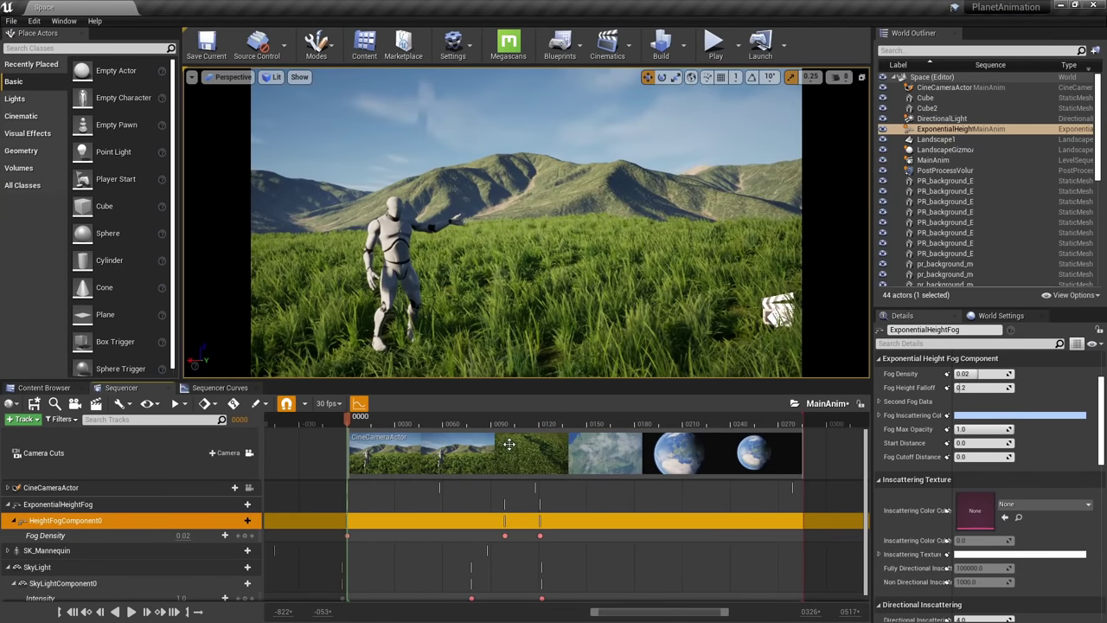
pyautogui.press('space')
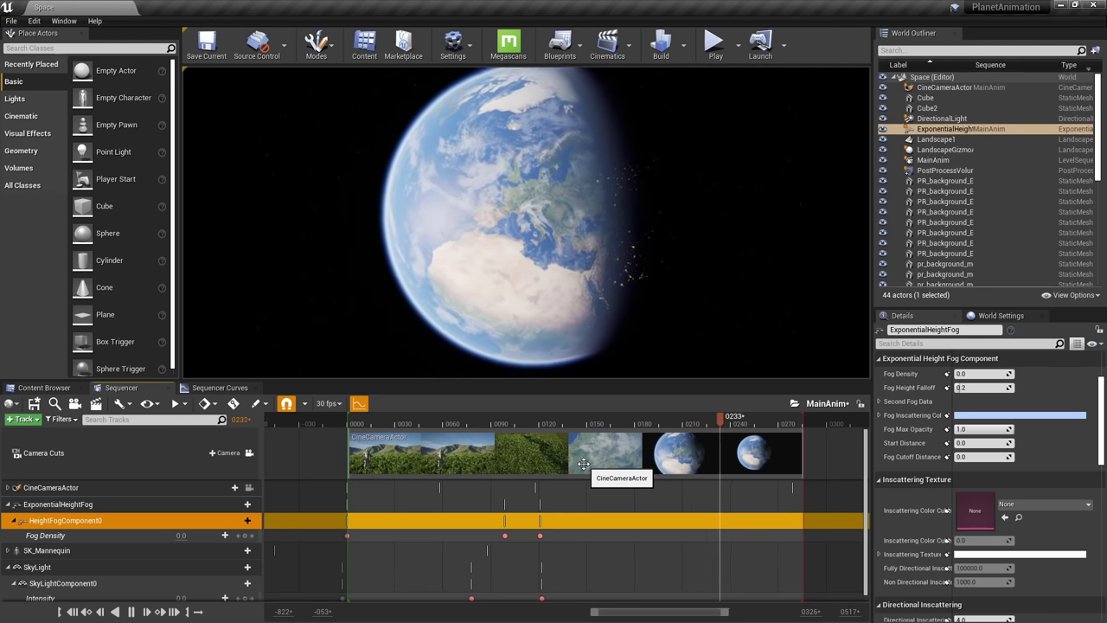
pyautogui.moveTo(605, 417); pyautogui.dragTo(402, 421)
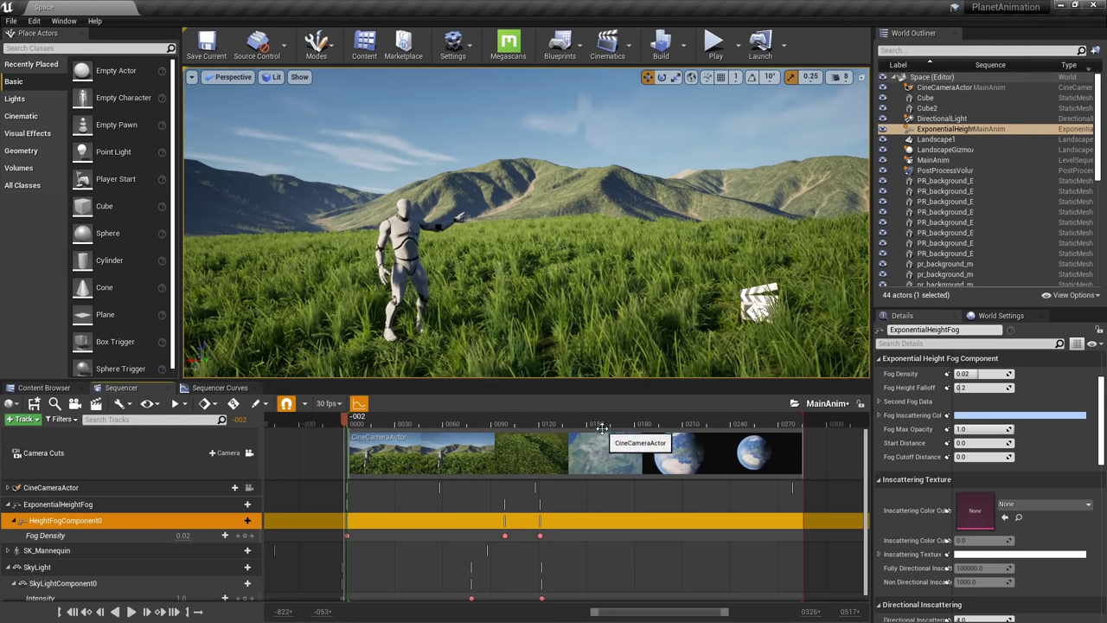
pyautogui.press('space')
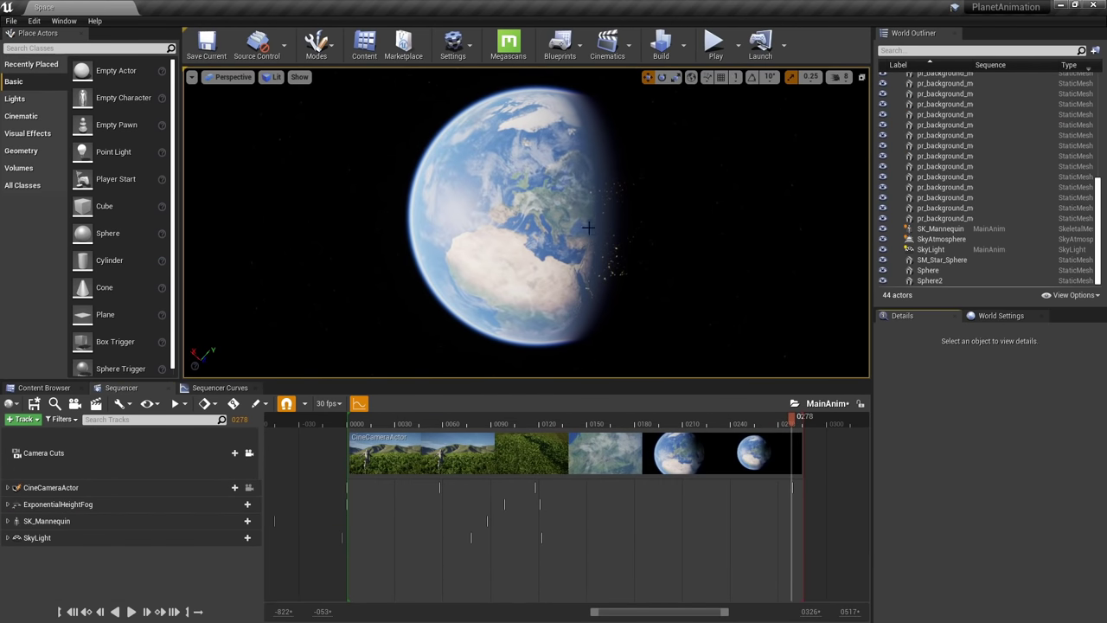
pyautogui.moveTo(791, 418); pyautogui.dragTo(365, 427)
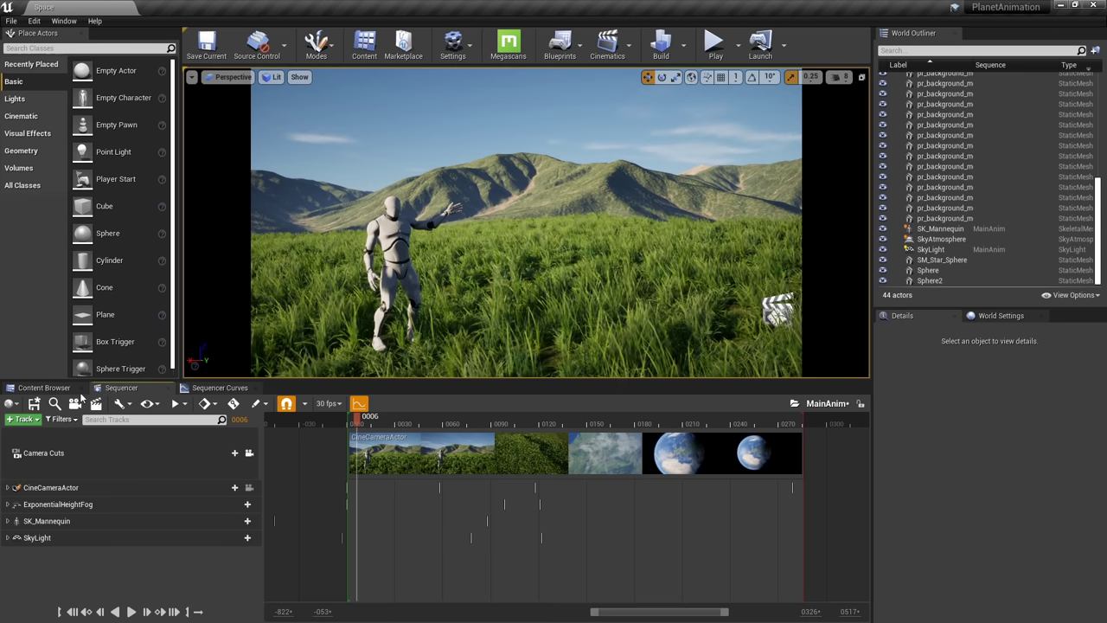
# Show the project's MyAssets folder with the earth and cloud materials
pyautogui.click(43, 387)
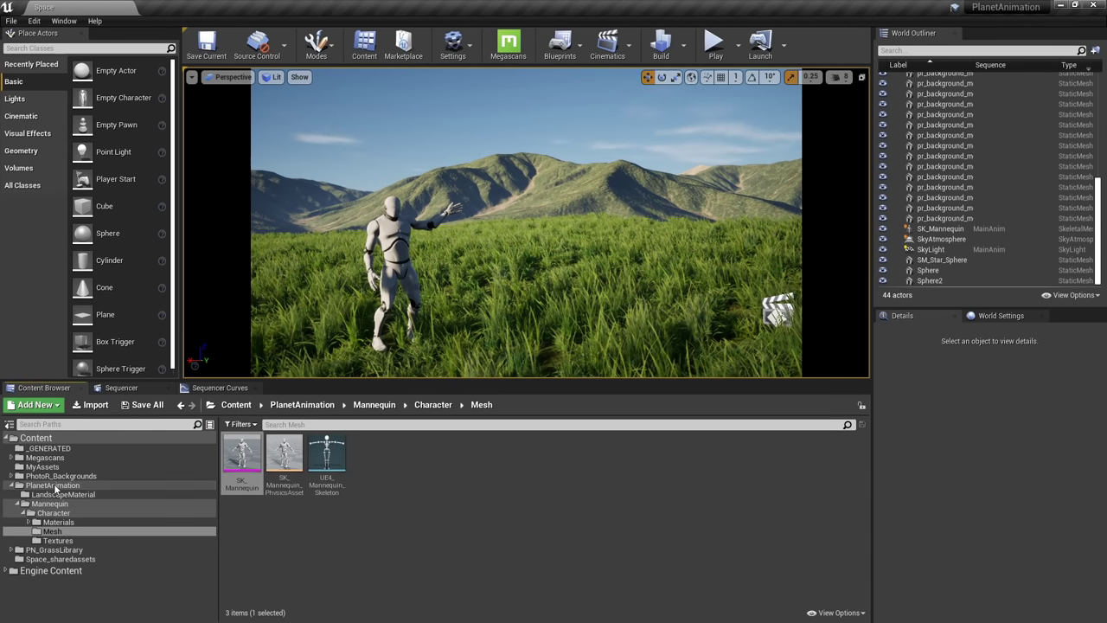
pyautogui.click(53, 486)
pyautogui.click(40, 439)
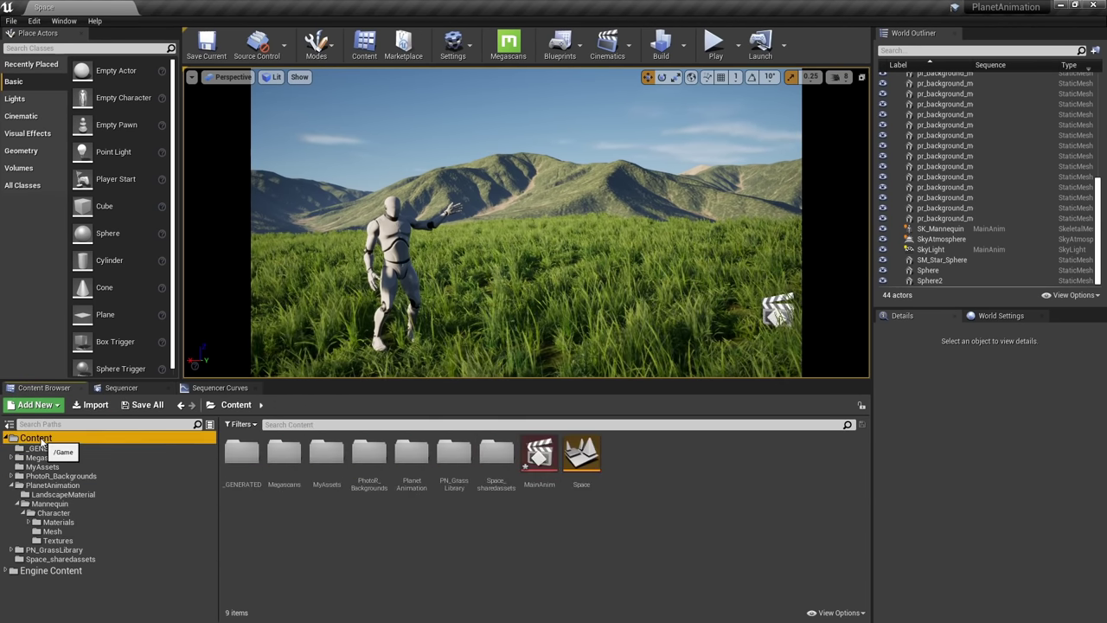
pyautogui.click(48, 467)
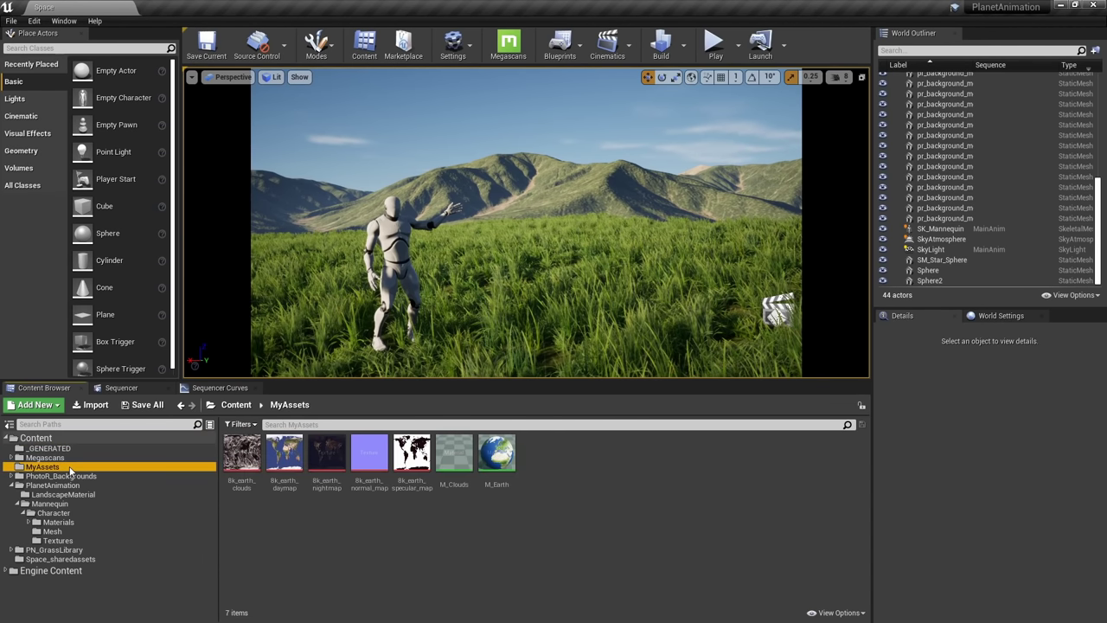
# Open the M_Clouds material and move its TexCoord node farther away from the Panner
pyautogui.doubleClick(454, 459)
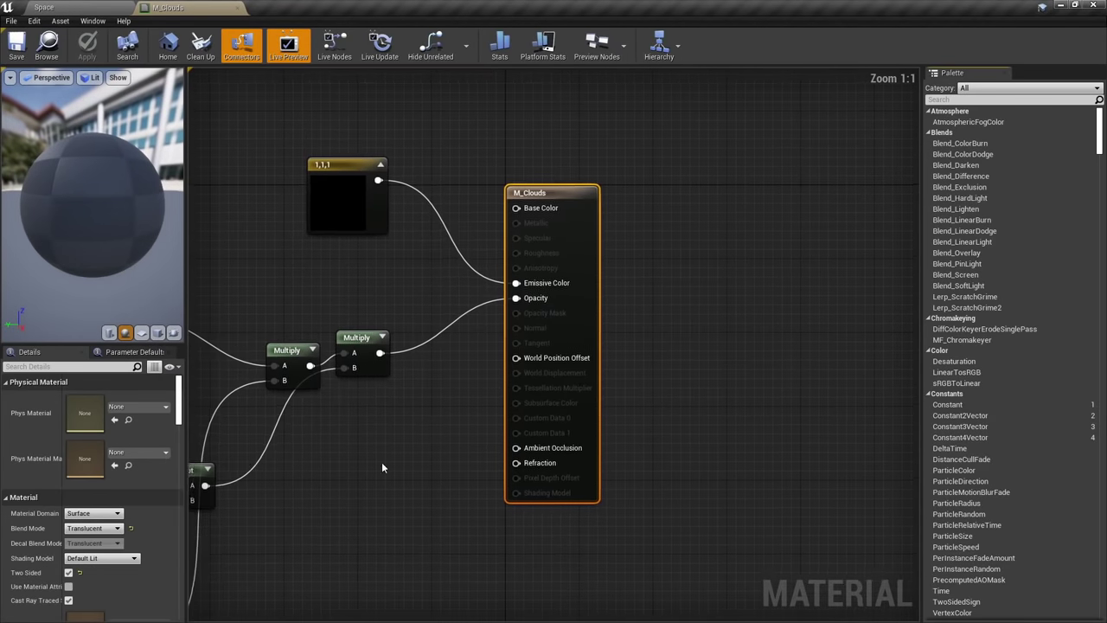
pyautogui.moveTo(383, 464); pyautogui.dragTo(736, 385, button='right')
pyautogui.scroll(-1, 689, 420)
pyautogui.moveTo(444, 309); pyautogui.dragTo(325, 294)
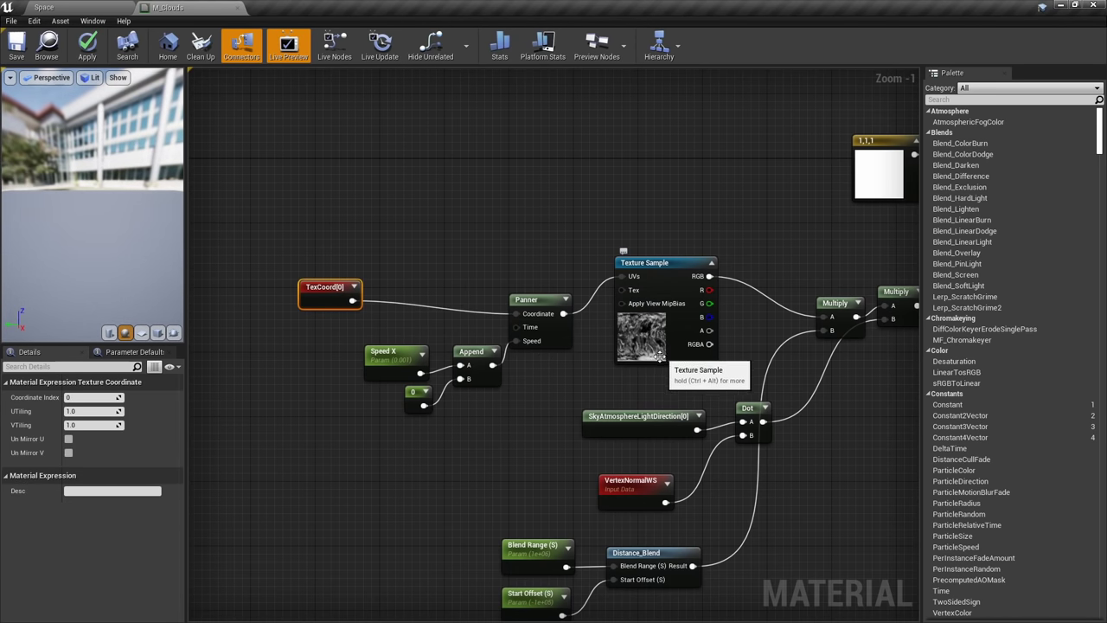
# Return to the Space level and duplicate the M_Clouds material under the name M_CloudsSurface
pyautogui.click(47, 8)
pyautogui.click(453, 541)
pyautogui.click(465, 471)
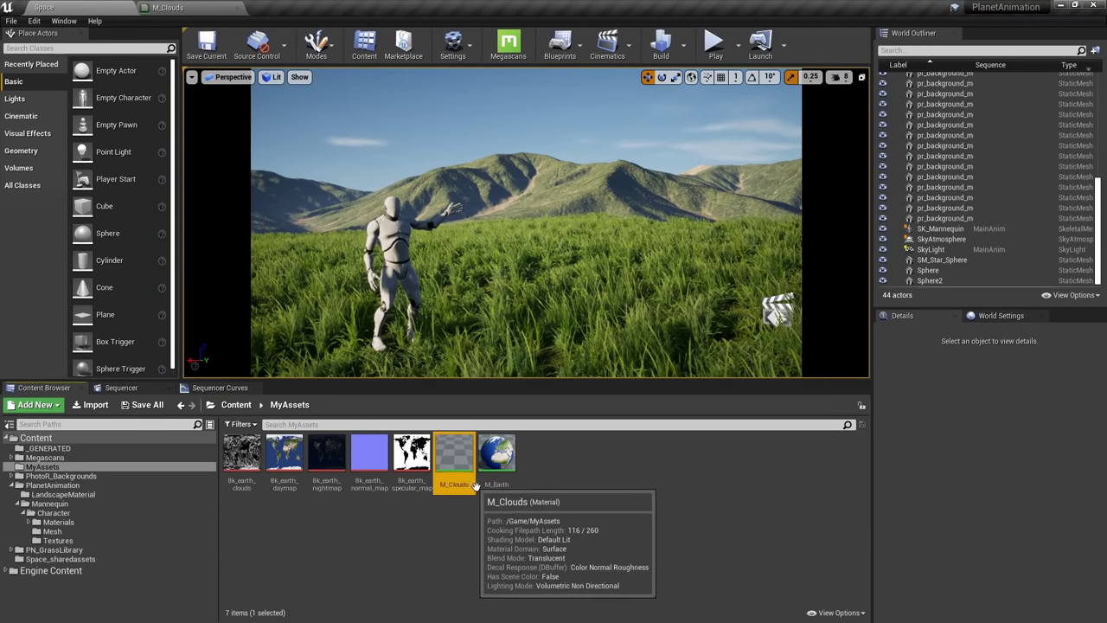
pyautogui.hotkey('ctrl', 'w')
pyautogui.write('M_CloudsSur')
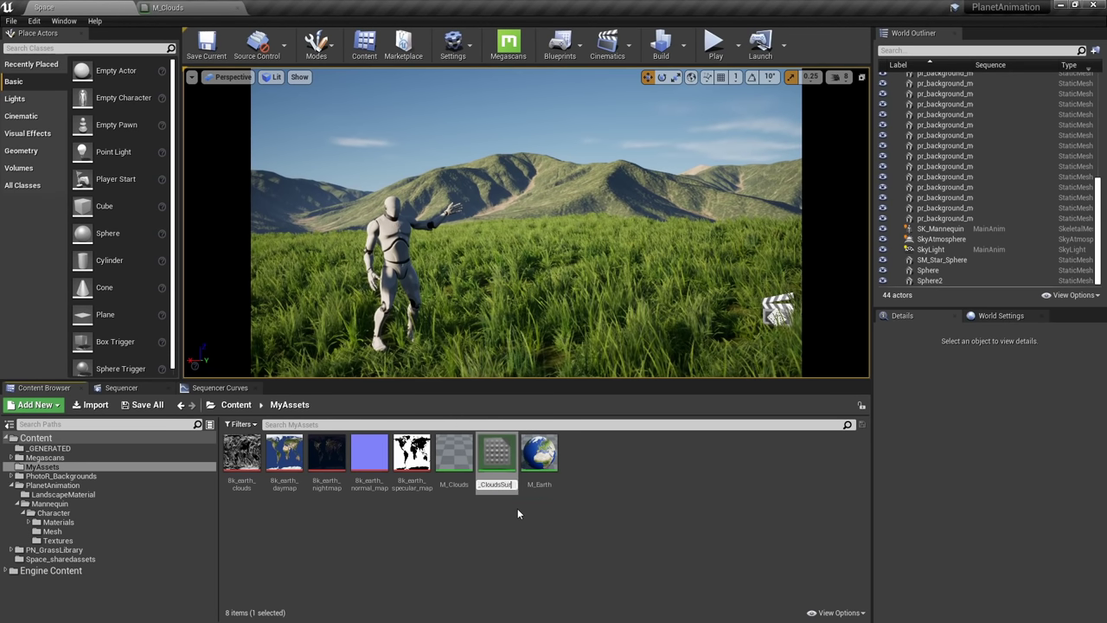
pyautogui.write('face')
pyautogui.press('Return')
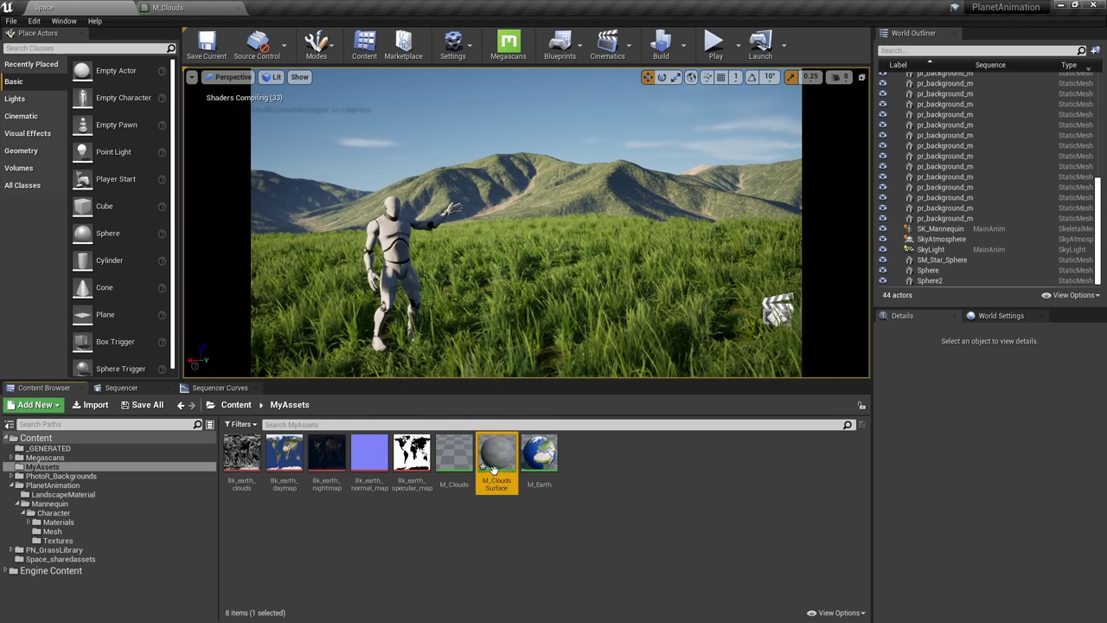
# In M_CloudsSurface, multiply the TexCoord by a constant of 5 and feed the result into the Panner's Coordinate input
pyautogui.doubleClick(501, 469)
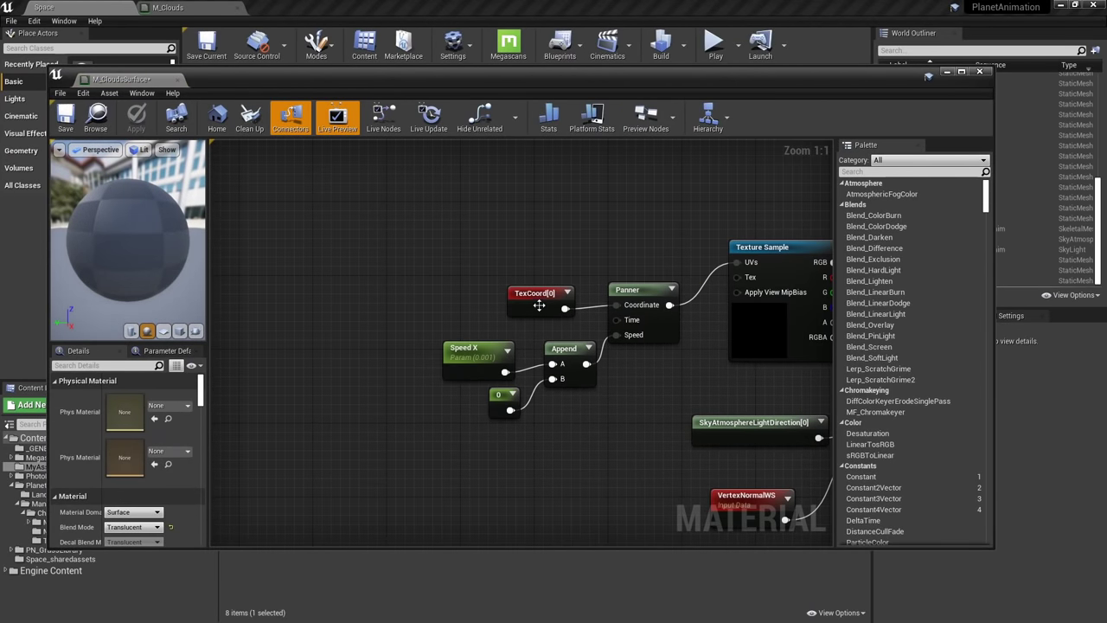
pyautogui.moveTo(539, 301); pyautogui.dragTo(317, 275)
pyautogui.click(426, 307)
pyautogui.click(502, 229)
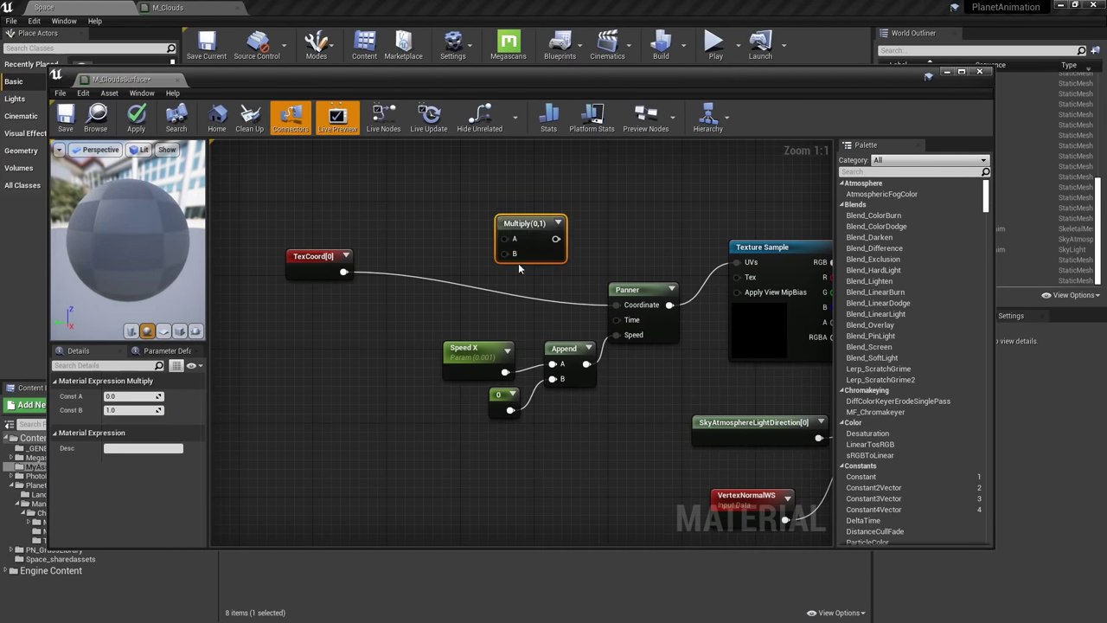
pyautogui.moveTo(504, 239); pyautogui.dragTo(343, 272)
pyautogui.click(371, 303)
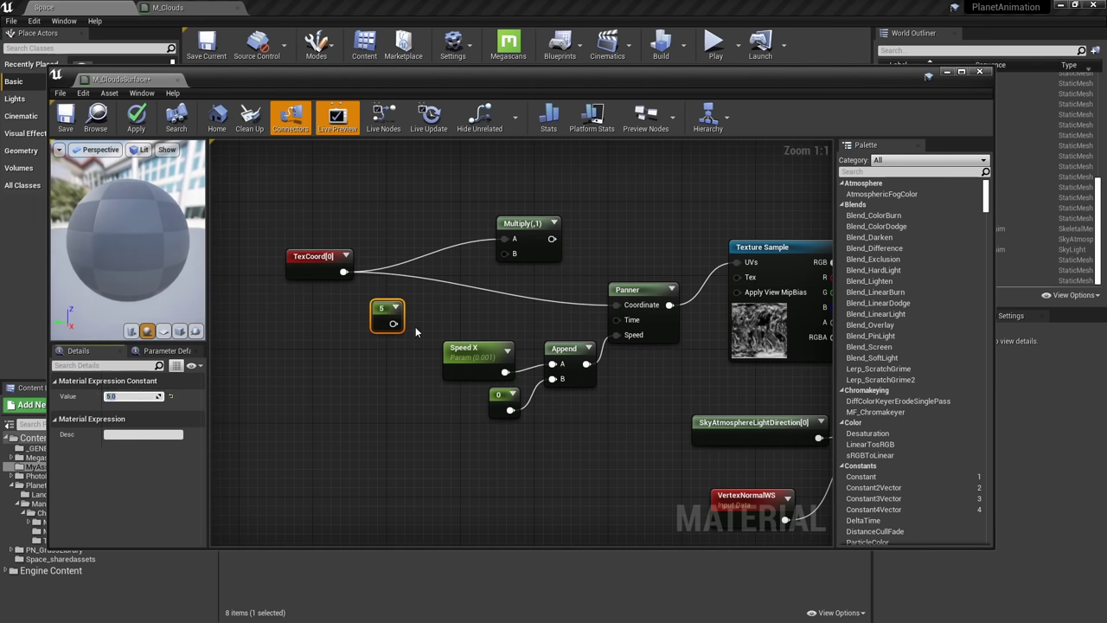
pyautogui.click(415, 326)
pyautogui.moveTo(393, 324); pyautogui.dragTo(448, 296)
pyautogui.moveTo(508, 257); pyautogui.dragTo(623, 307)
# Set the Speed X parameter's default value to 0.000025 and shift its node slightly up beside the Append node
pyautogui.moveTo(465, 355); pyautogui.dragTo(447, 330, button='right')
pyautogui.click(447, 330)
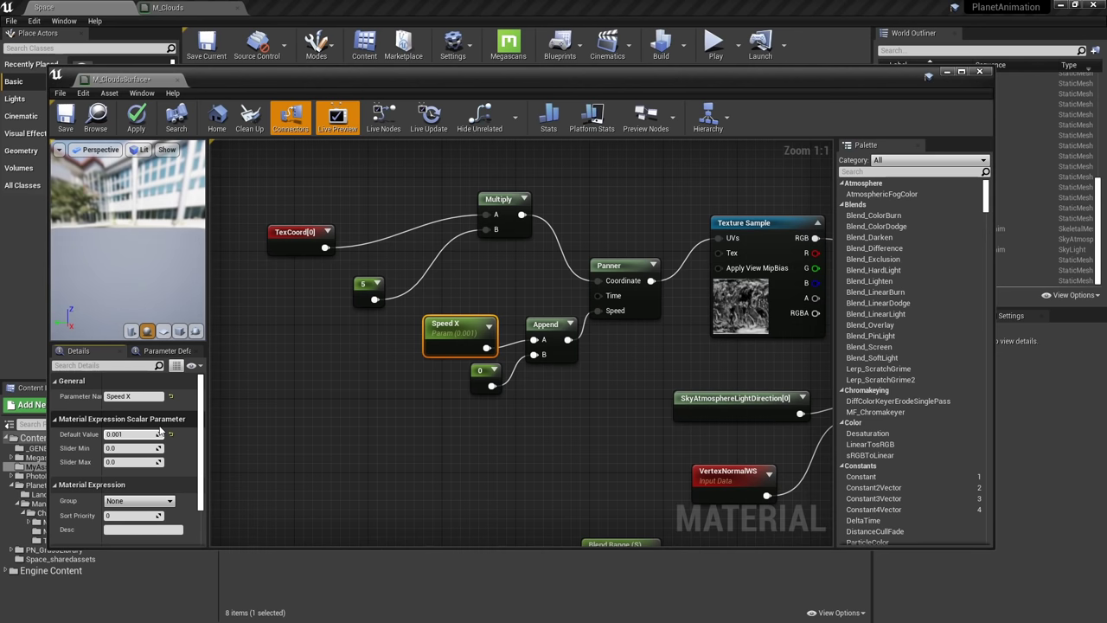
pyautogui.write('25')
pyautogui.press('Return')
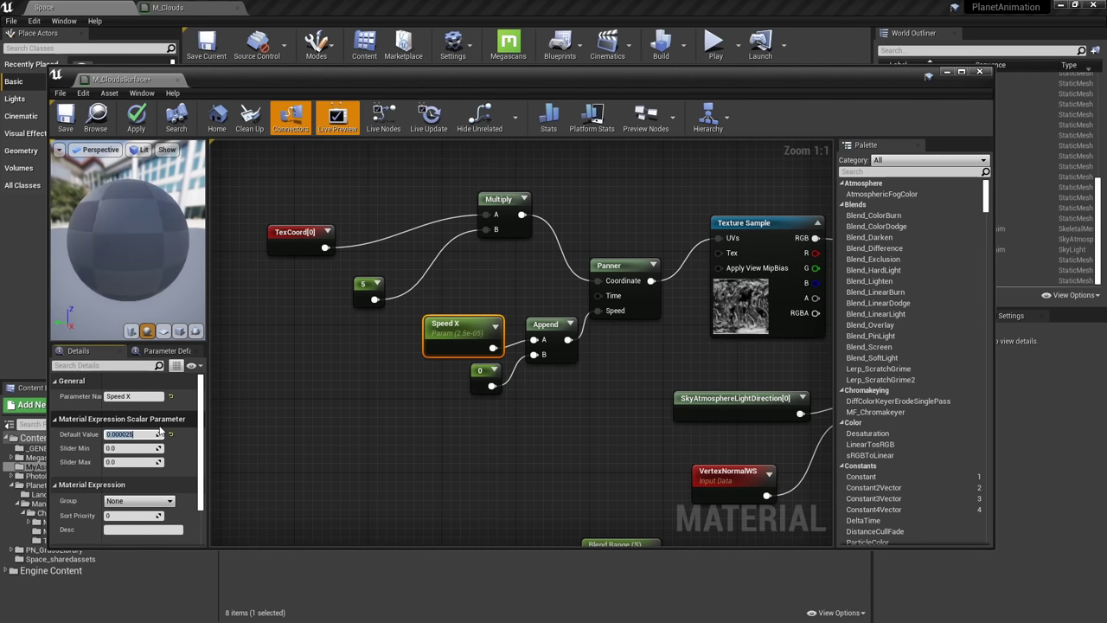
pyautogui.moveTo(486, 335); pyautogui.dragTo(495, 307)
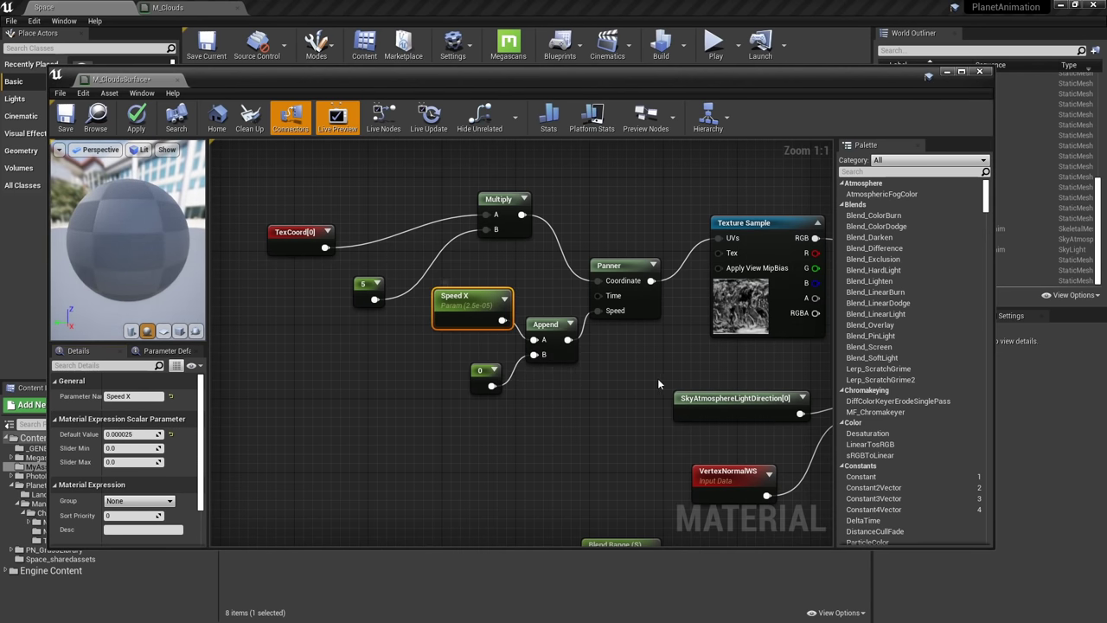
# Review the rest of the M_CloudsSurface graph, apply the material changes and close its editor
pyautogui.moveTo(669, 387); pyautogui.dragTo(487, 407, button='right')
pyautogui.click(487, 406)
pyautogui.scroll(-2, 487, 408)
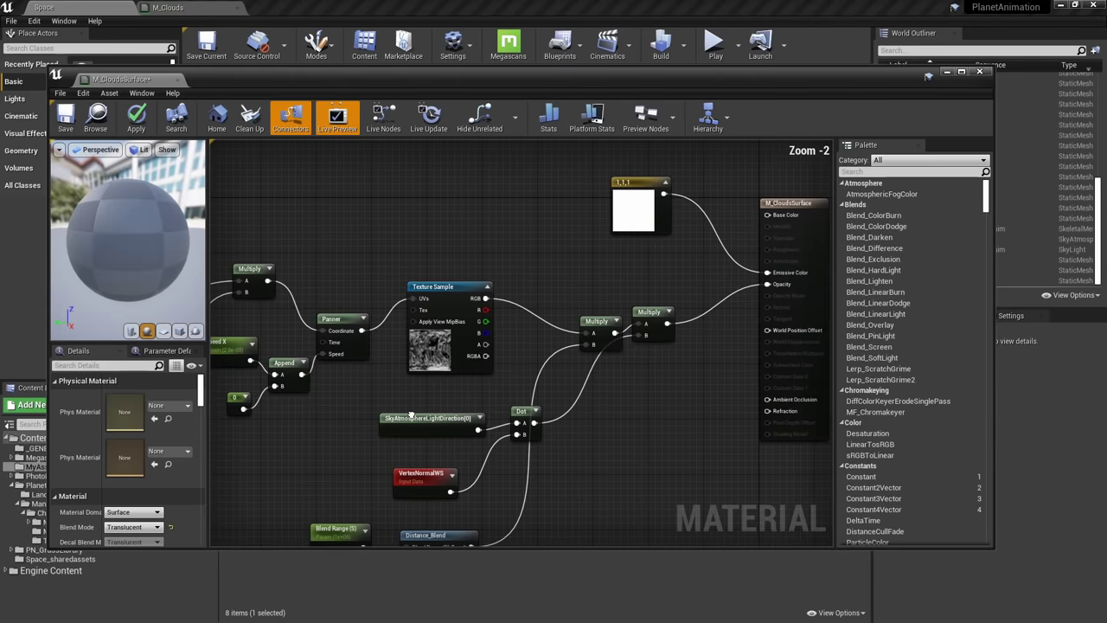
pyautogui.click(136, 119)
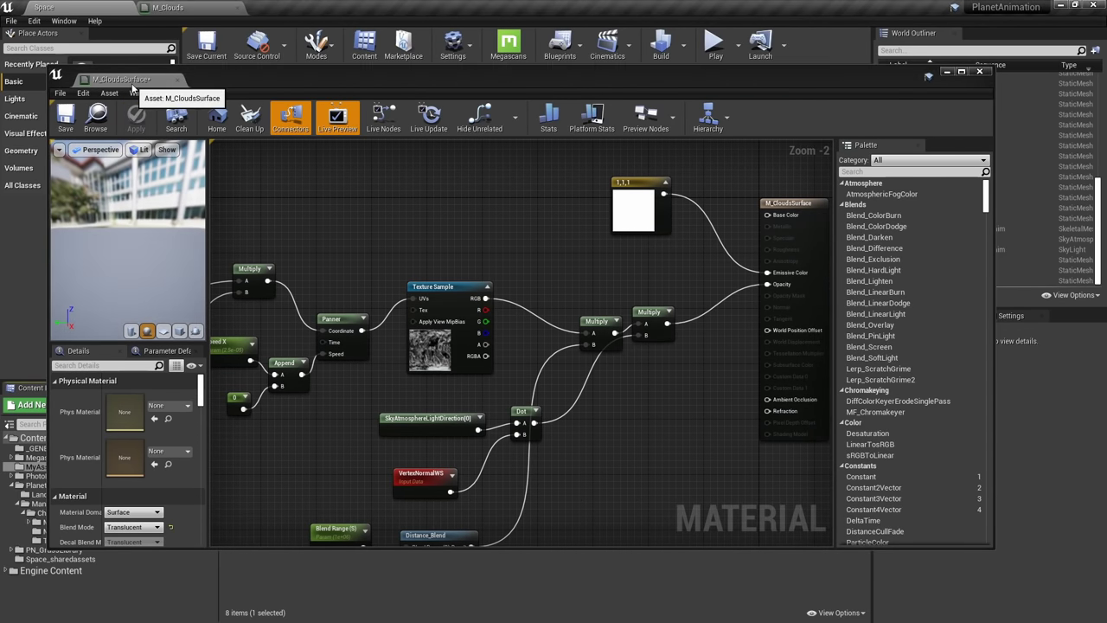
pyautogui.middleClick(132, 83)
# Select the cloud sphere Sphere2 through the sky in the level view and add it to the MainAnim sequence
pyautogui.click(413, 136)
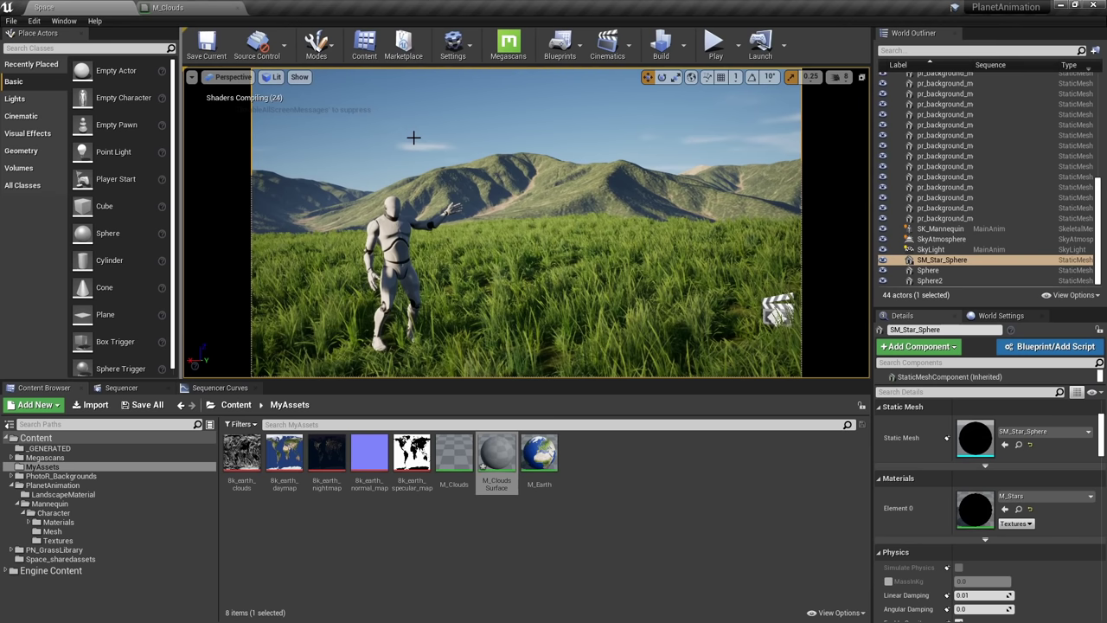
pyautogui.click(419, 138)
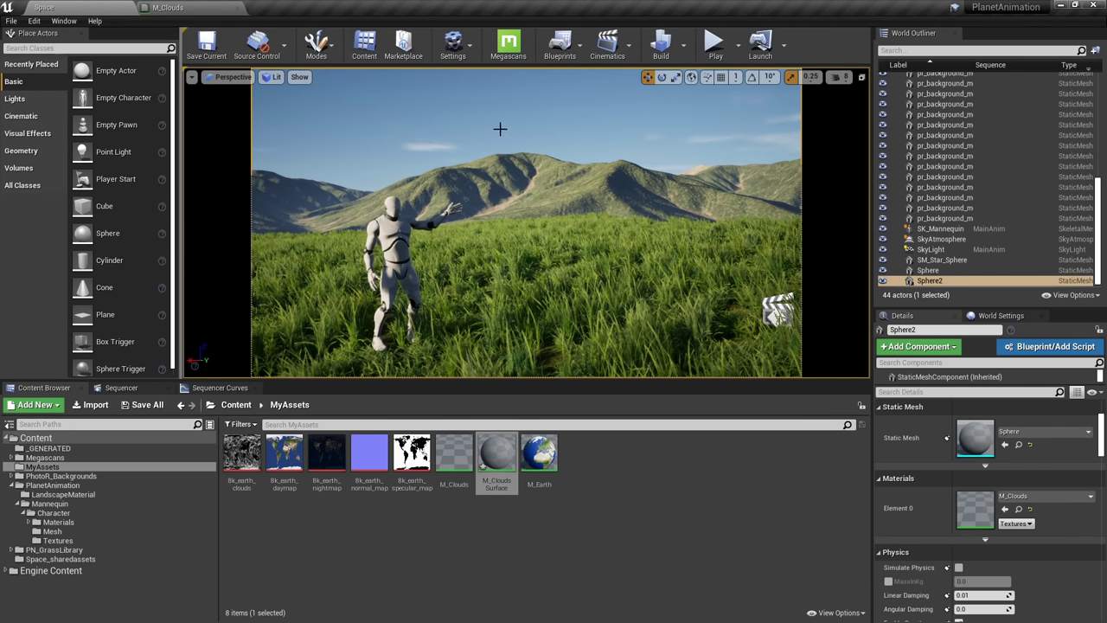
pyautogui.click(131, 388)
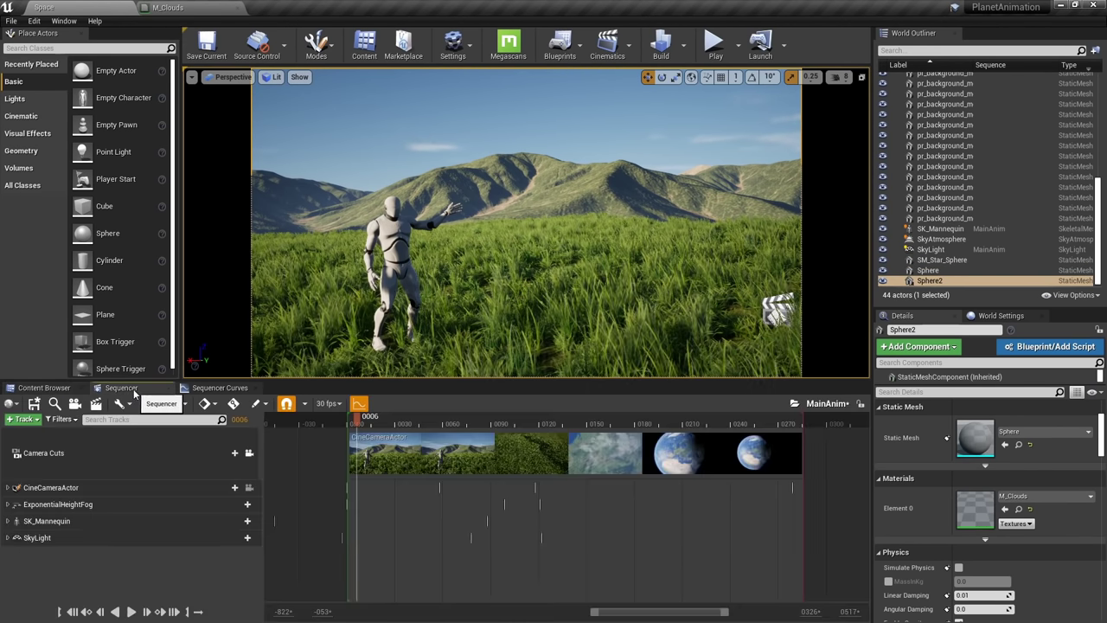
pyautogui.click(24, 419)
pyautogui.moveTo(28, 433)
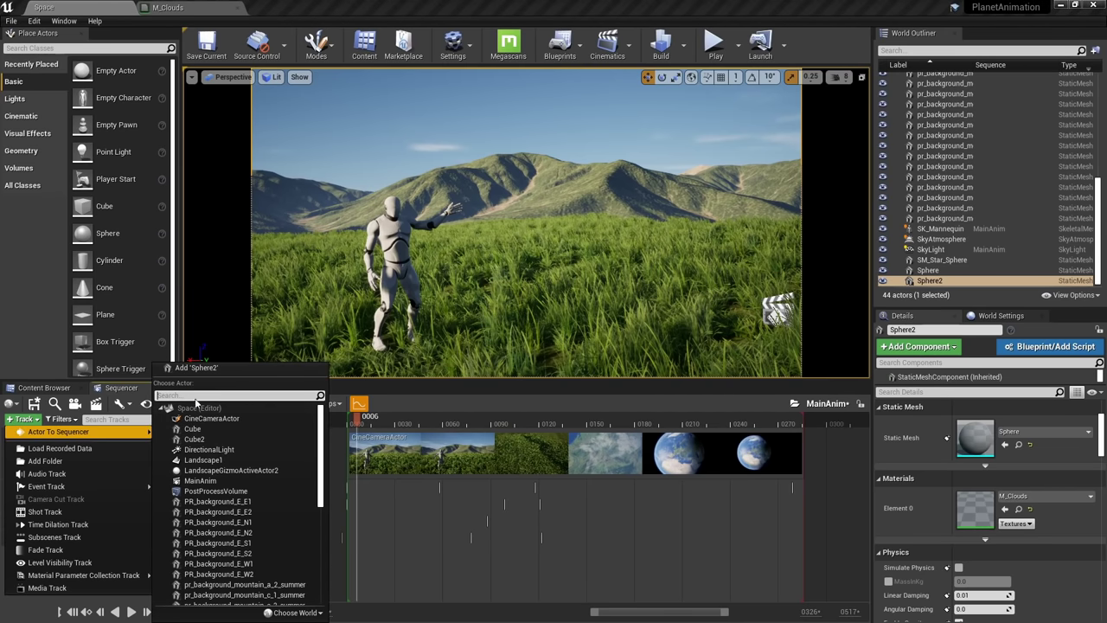
pyautogui.click(197, 367)
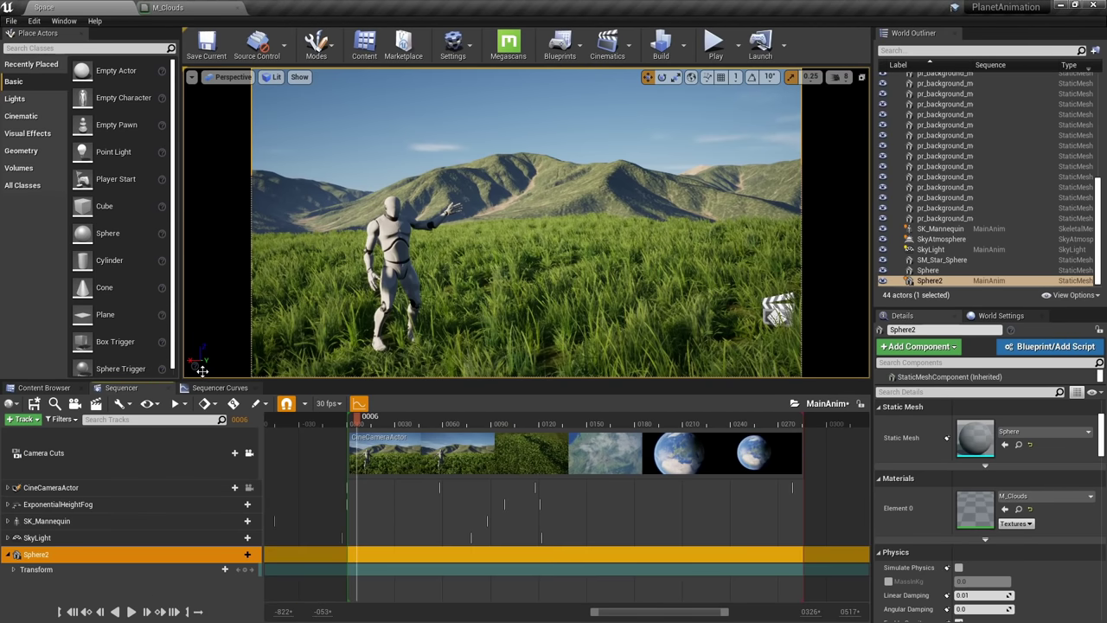
# Add the StaticMeshComponent0 track to Sphere2 in the sequence and give it a Material Element 0 Switcher
pyautogui.moveTo(365, 418); pyautogui.dragTo(362, 417)
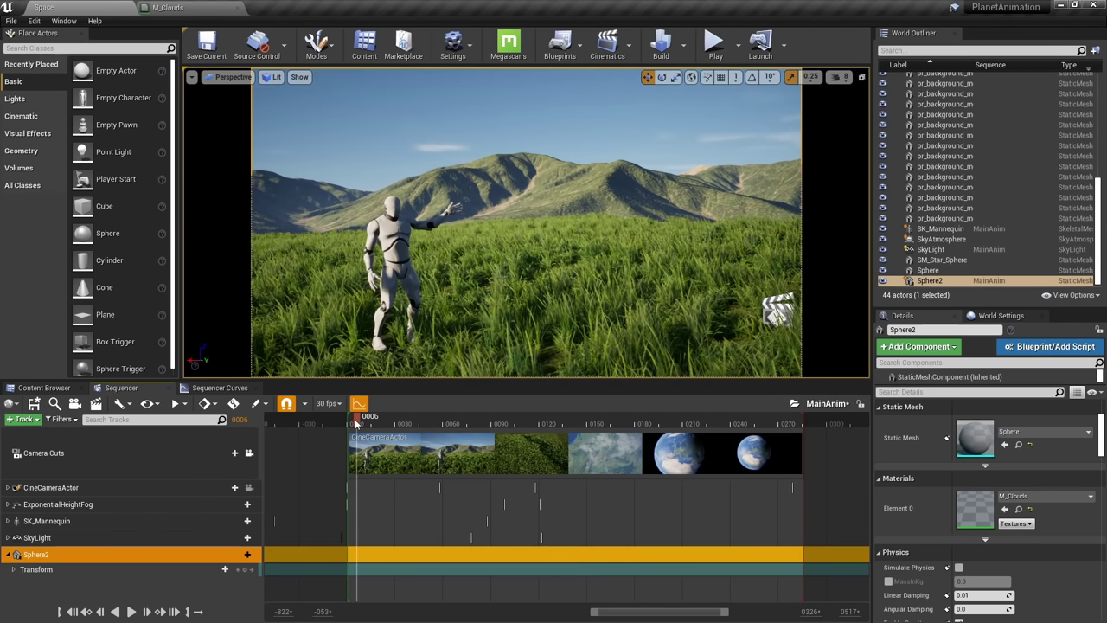
pyautogui.click(244, 554)
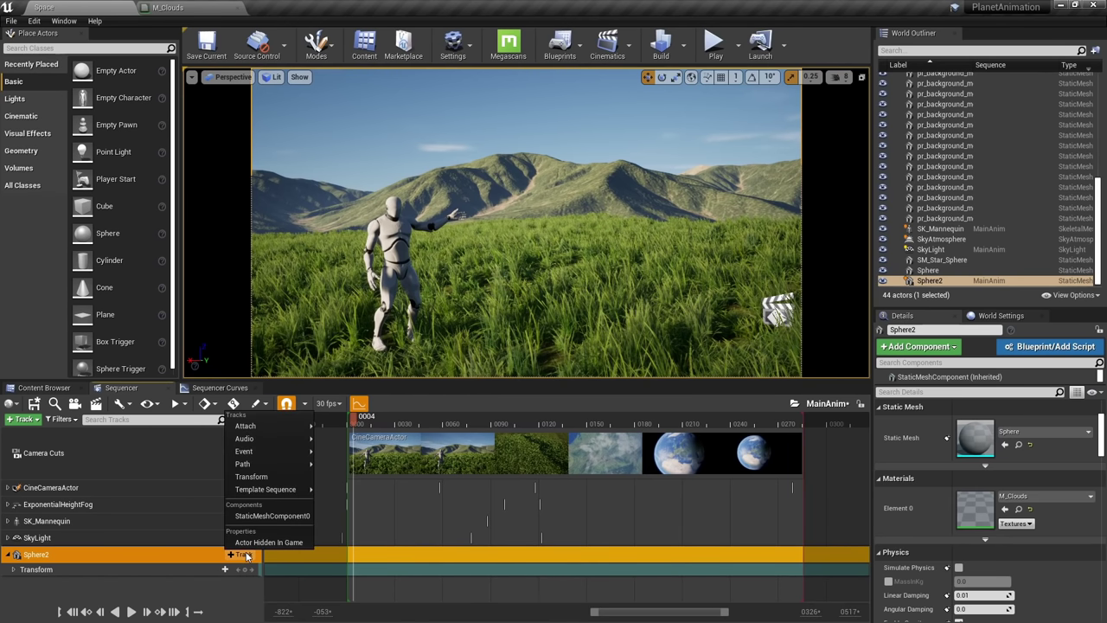
pyautogui.click(273, 515)
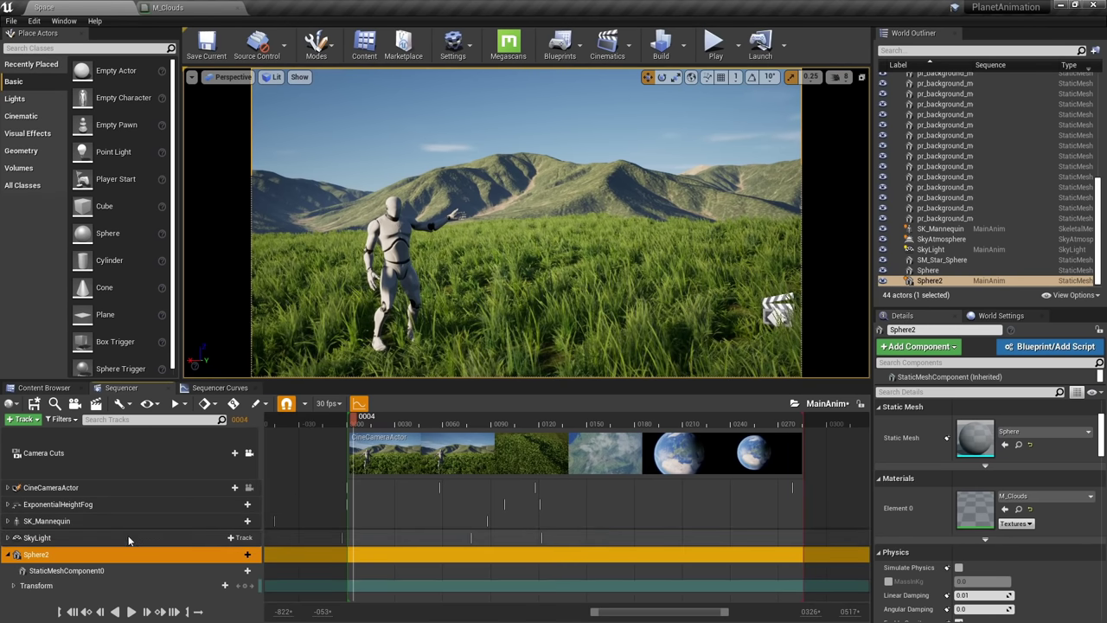
pyautogui.click(243, 570)
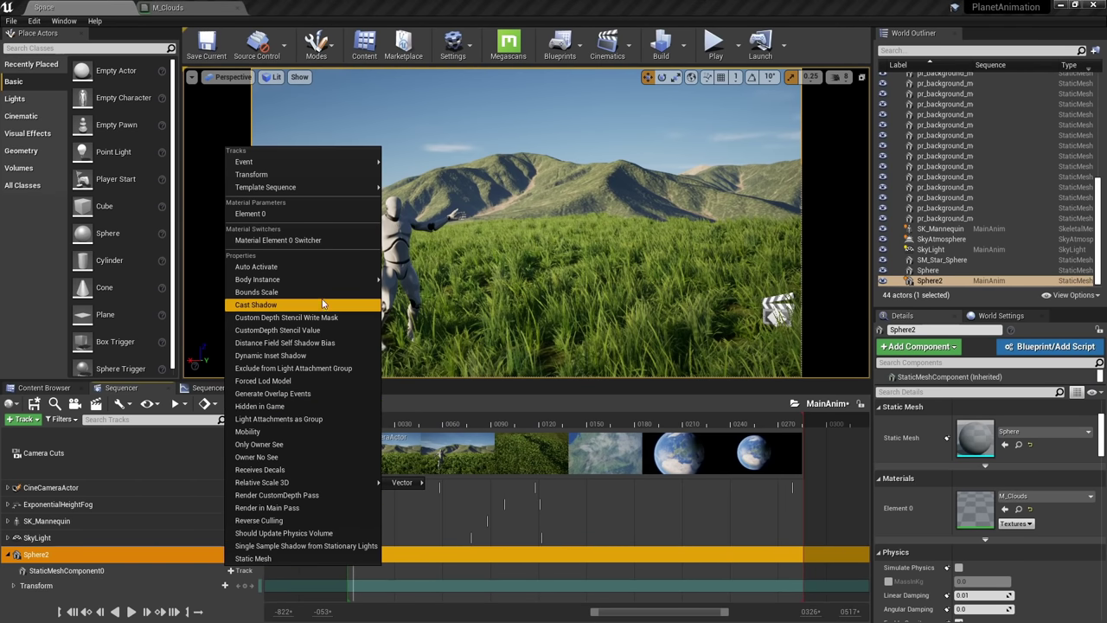
pyautogui.click(317, 240)
pyautogui.scroll(-1, 474, 529)
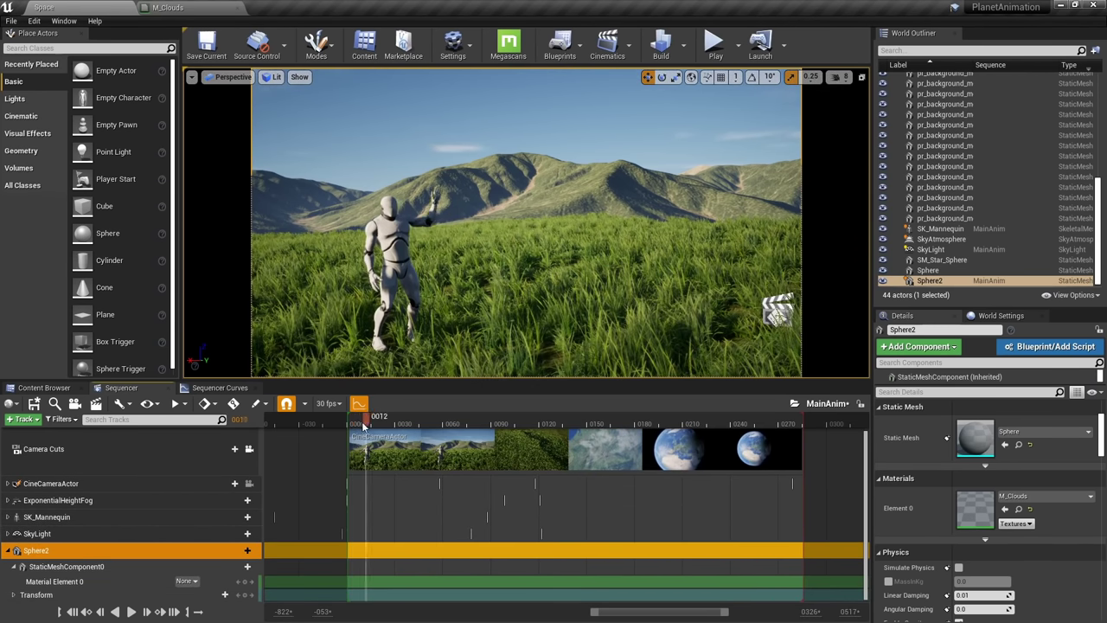
# Set Sphere2's Material Element 0 to M_CloudsSurface near the start of the sequence and key it at frame 103
pyautogui.moveTo(366, 417); pyautogui.dragTo(351, 417)
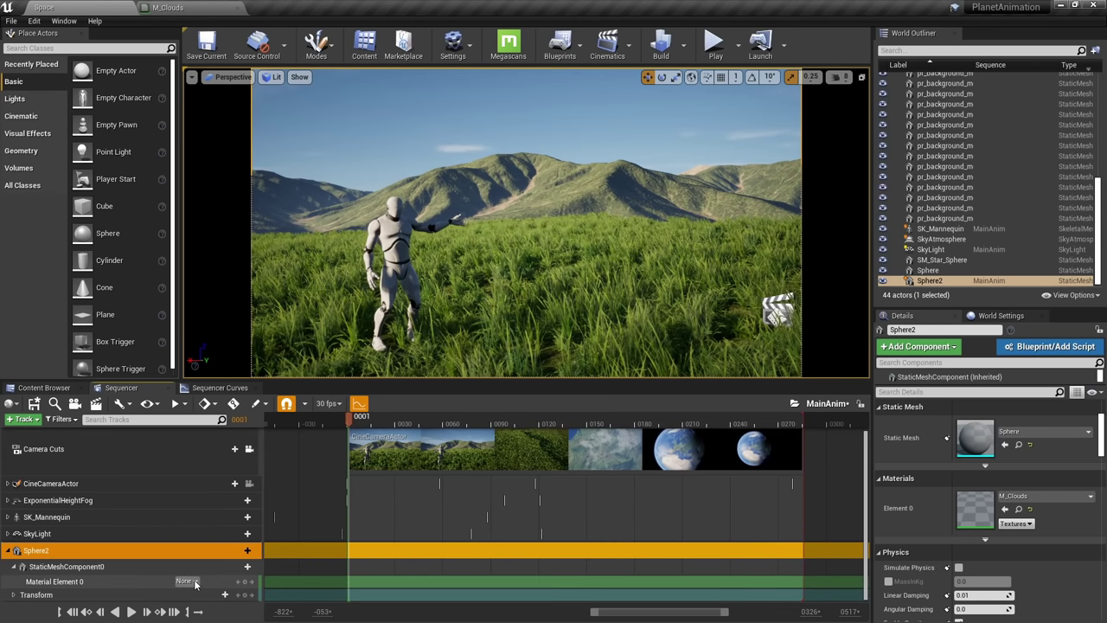
pyautogui.click(194, 582)
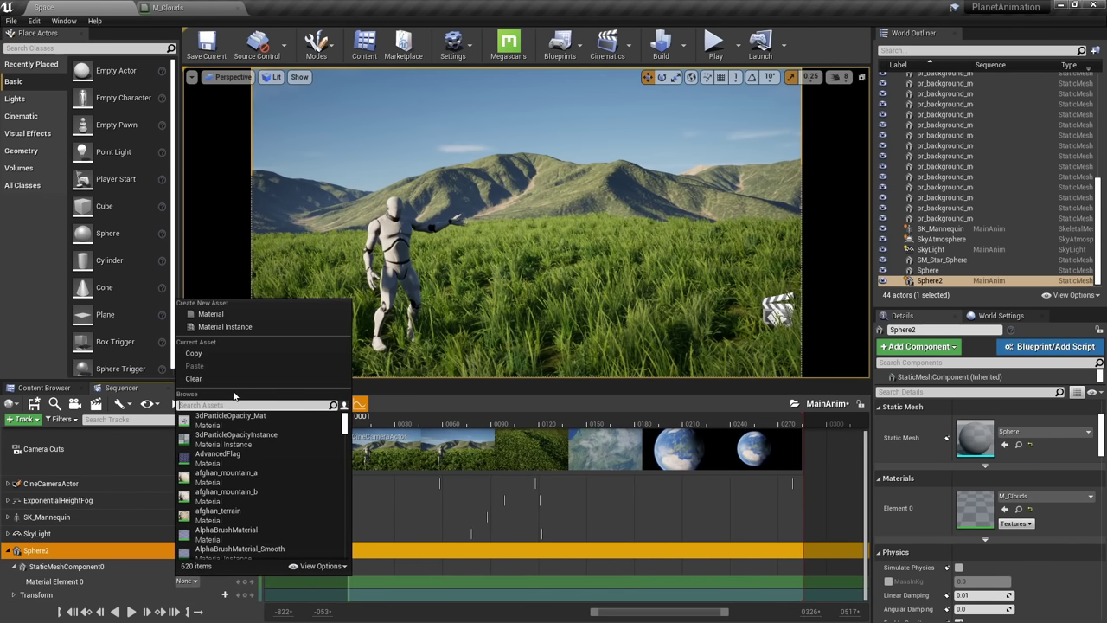
pyautogui.write('cloud')
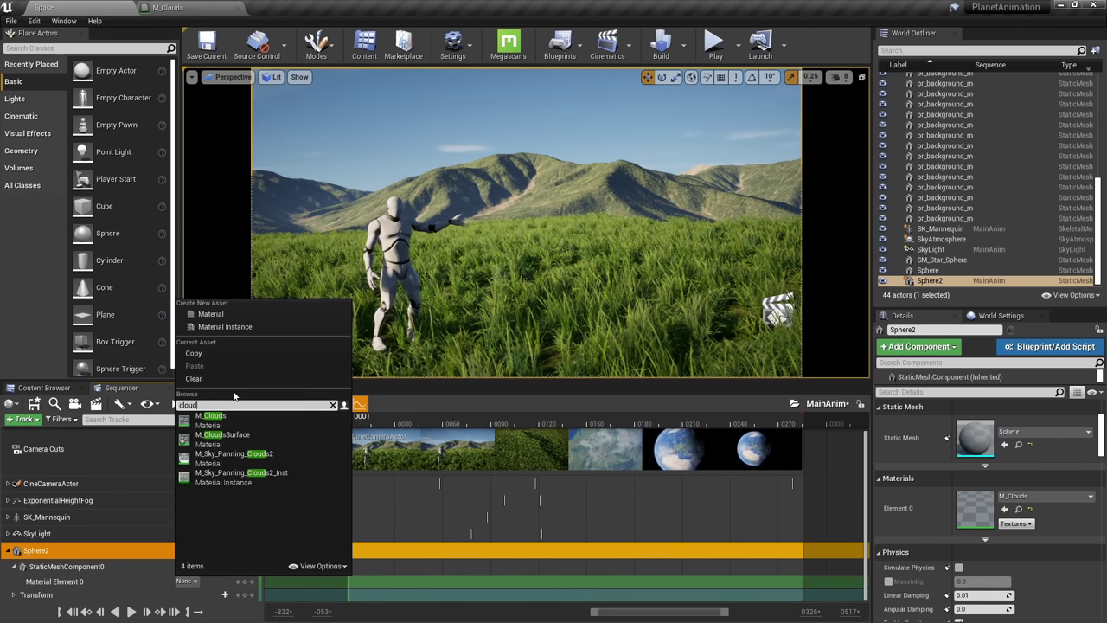
pyautogui.click(232, 435)
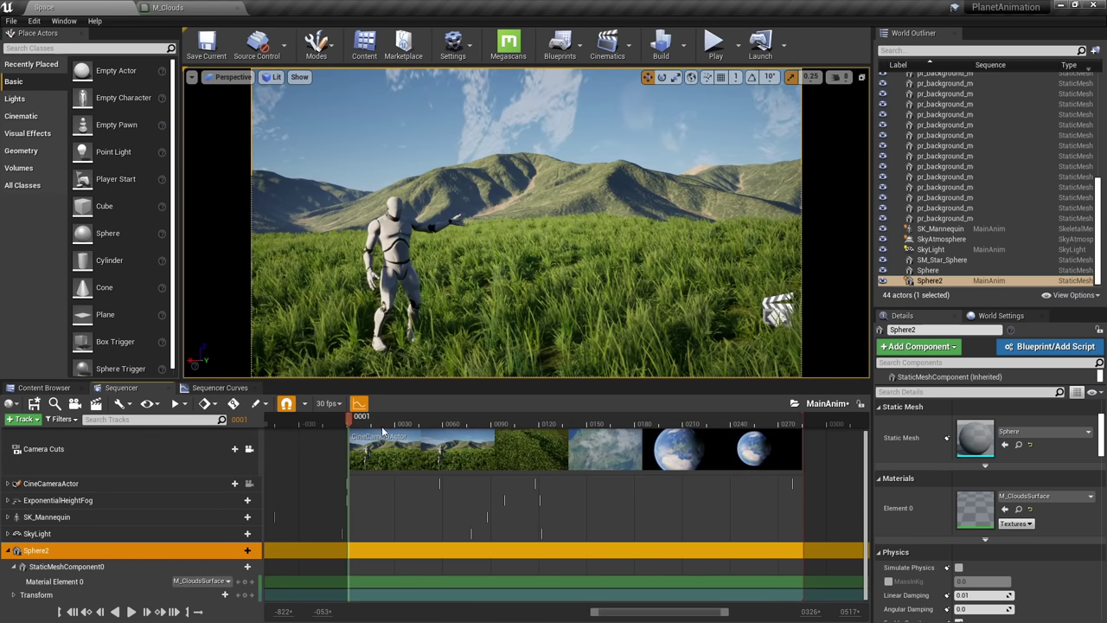
pyautogui.moveTo(375, 424); pyautogui.dragTo(512, 431)
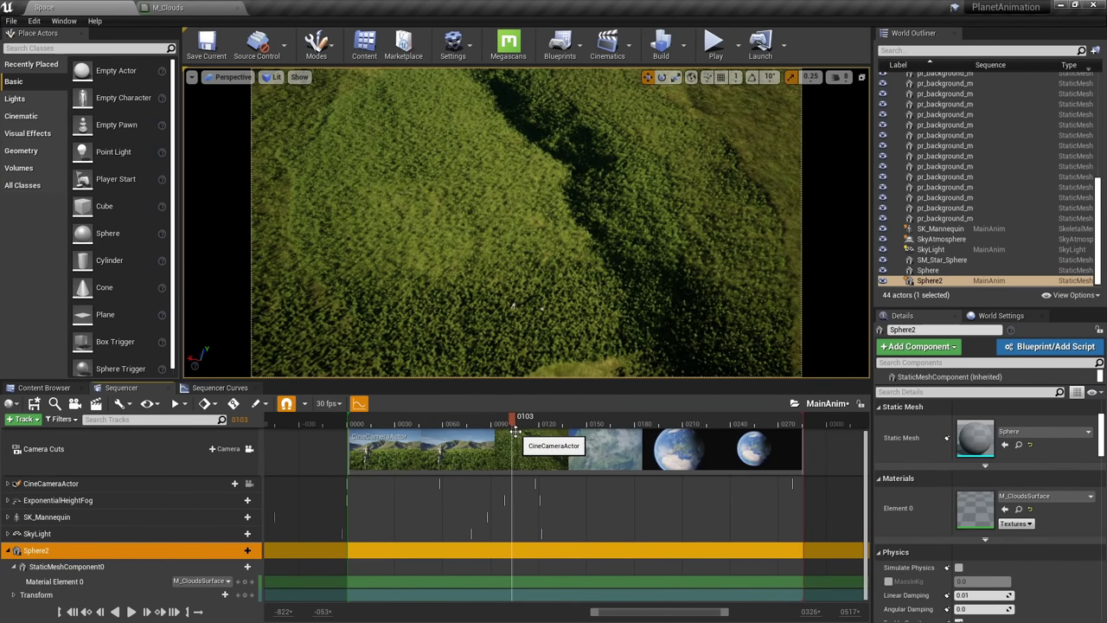
pyautogui.click(245, 582)
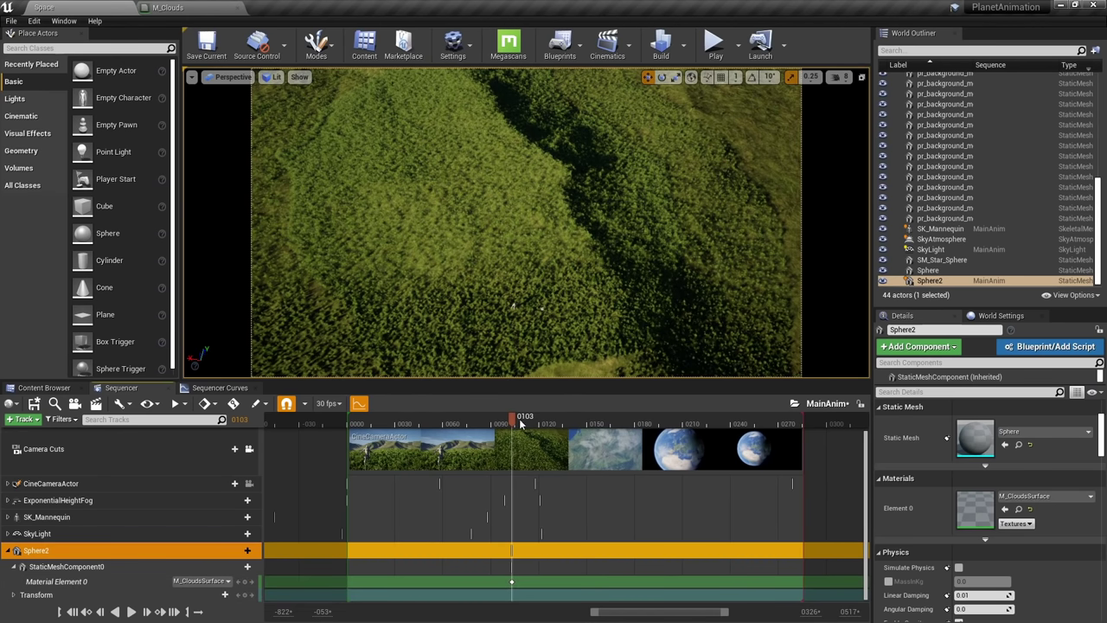
# Switch Sphere2's Material Element 0 to M_Clouds at frame 109 and scrub back to frame 46 to check it
pyautogui.moveTo(519, 419); pyautogui.dragTo(508, 420)
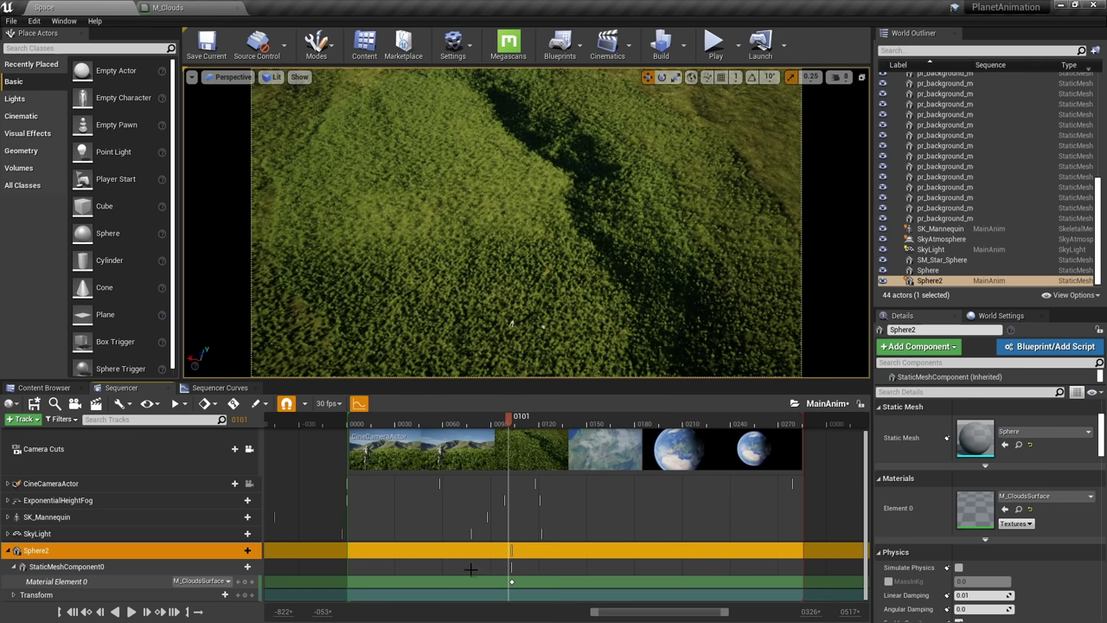
pyautogui.moveTo(514, 422); pyautogui.dragTo(523, 425)
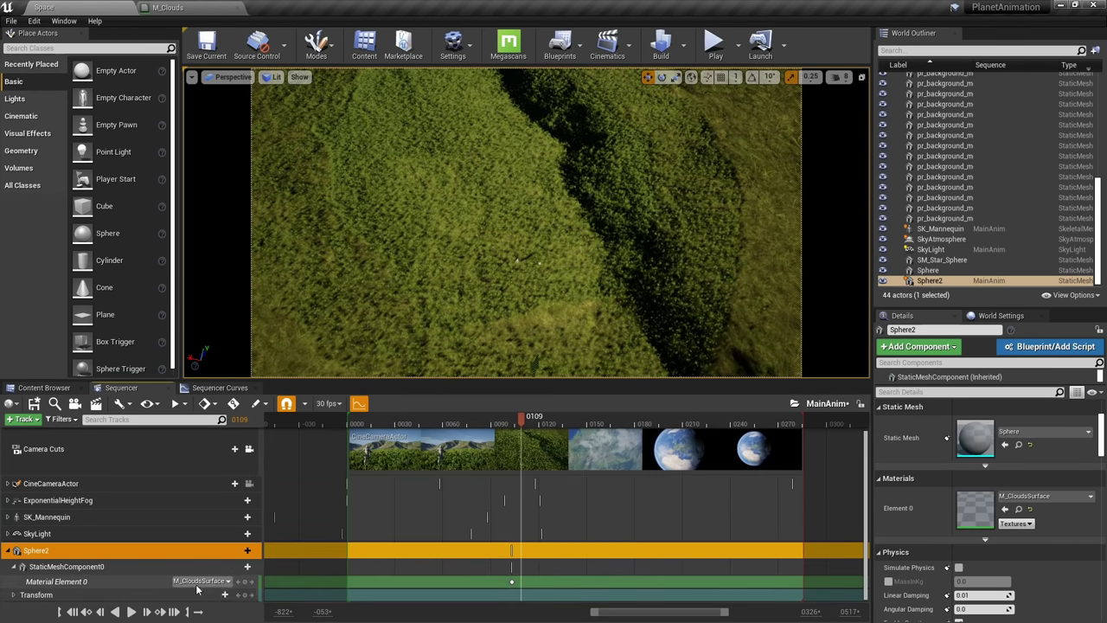
pyautogui.click(194, 581)
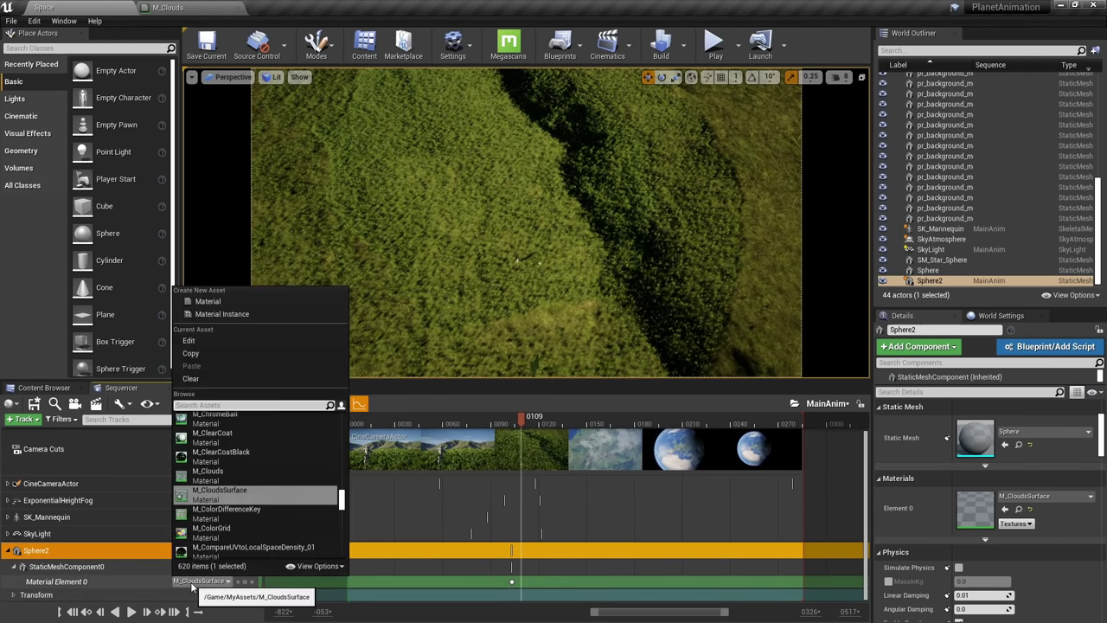
pyautogui.click(235, 474)
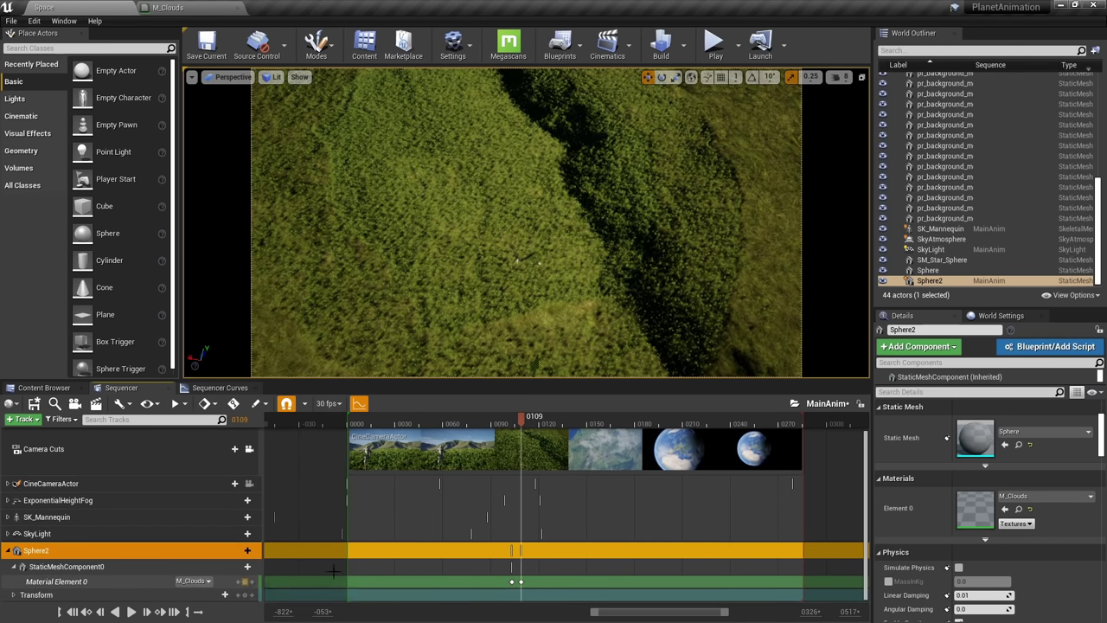
pyautogui.moveTo(522, 425); pyautogui.dragTo(423, 435)
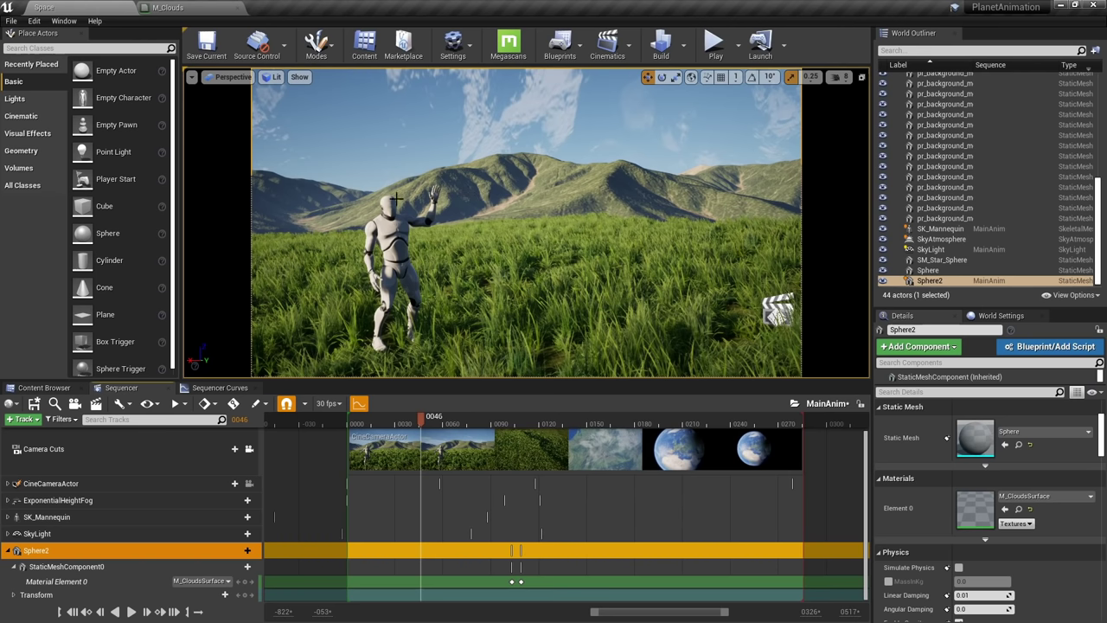
# Reopen the M_CloudsSurface material from MyAssets and edit the Speed X parameter's default value
pyautogui.click(48, 387)
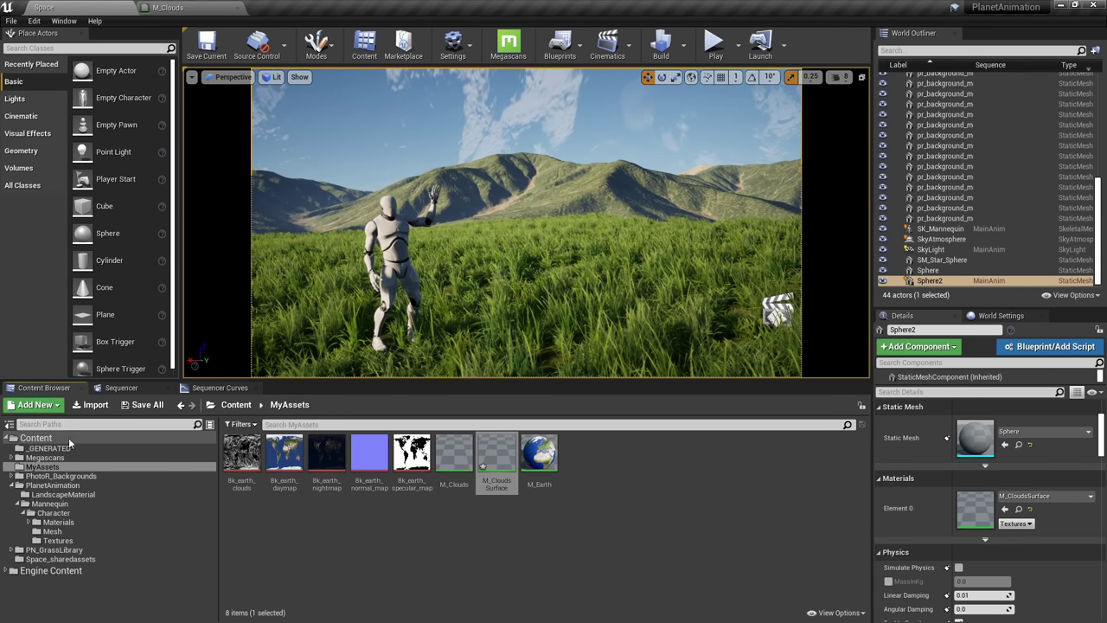
pyautogui.doubleClick(493, 467)
pyautogui.moveTo(509, 467); pyautogui.dragTo(1106, 378, button='right')
pyautogui.click(502, 299)
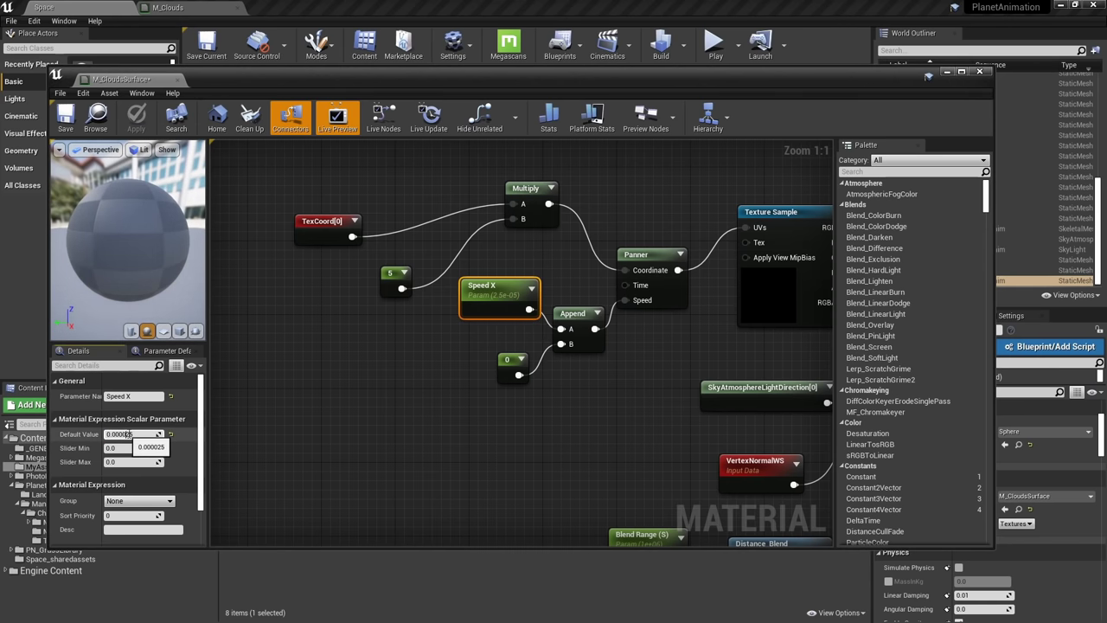
pyautogui.press('Return')
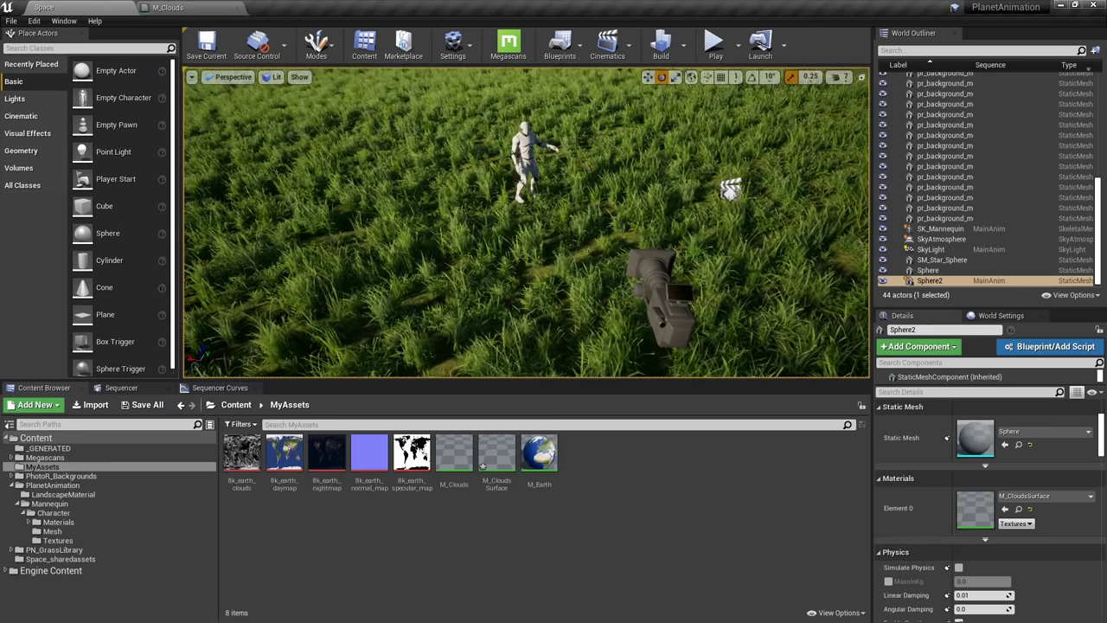
# Rotate the cloud sphere Sphere2 around the Earth and check the clouds above the mountains from ground level
pyautogui.moveTo(525, 259); pyautogui.dragTo(526, 125, button='right')
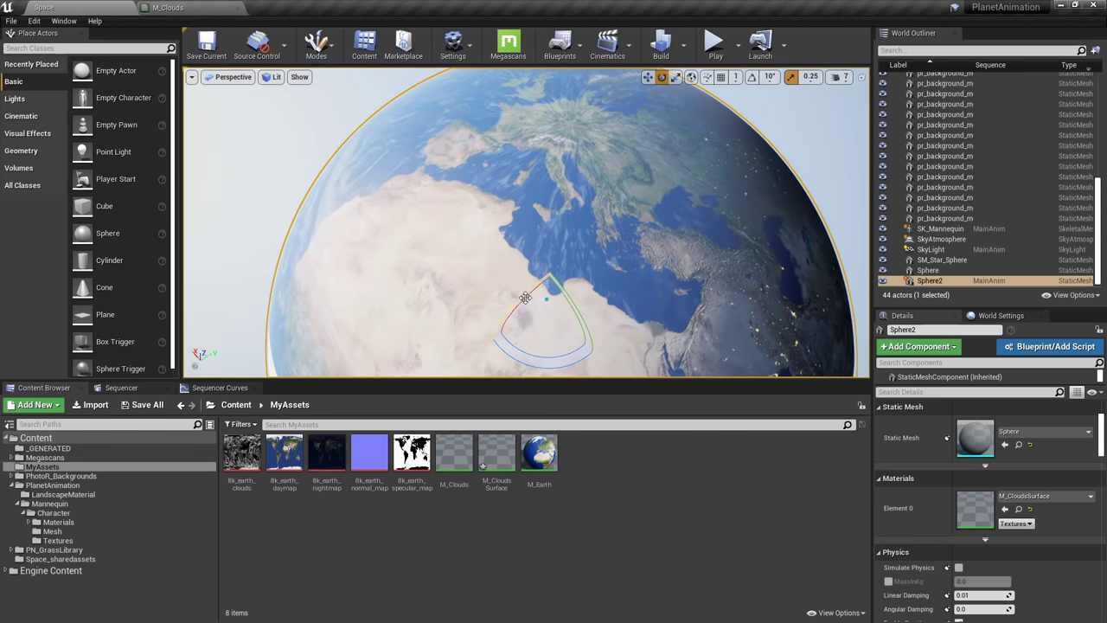
pyautogui.moveTo(525, 297)
pyautogui.mouseDown()
pyautogui.moveTo(566, 259)
pyautogui.moveTo(524, 302)
pyautogui.mouseUp()
pyautogui.moveTo(550, 354); pyautogui.dragTo(610, 114)
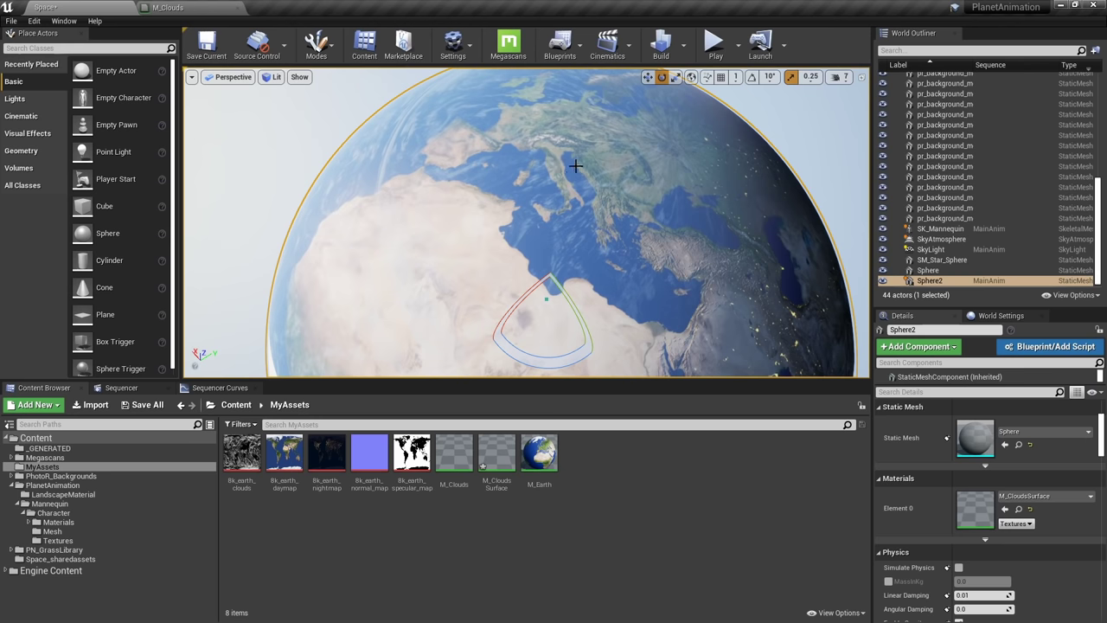
pyautogui.click(585, 250)
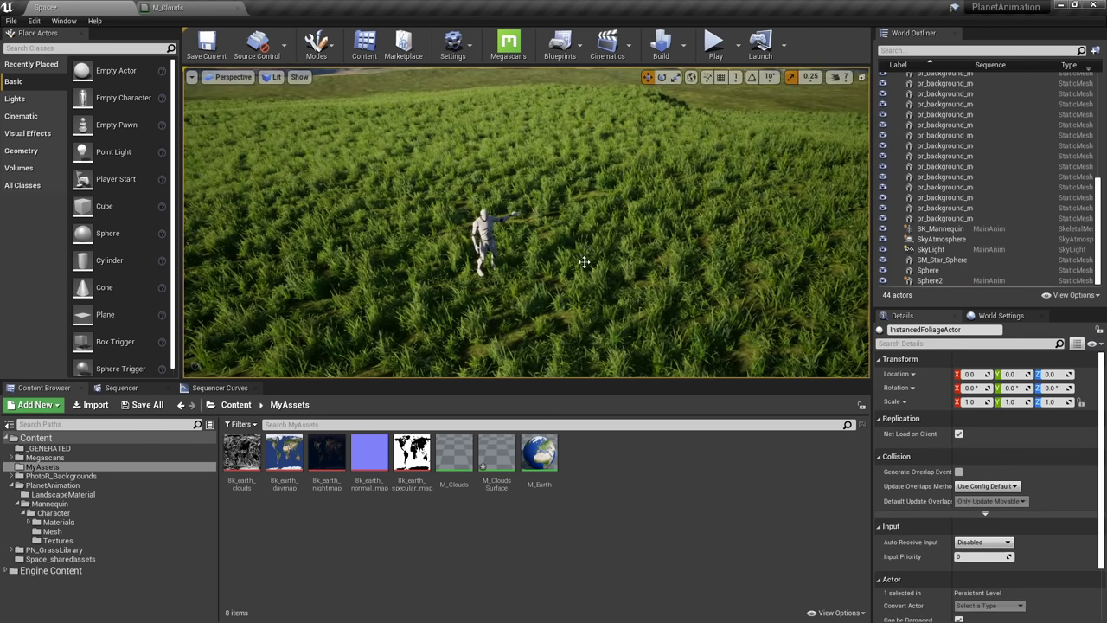
pyautogui.moveTo(584, 262); pyautogui.dragTo(581, 143, button='right')
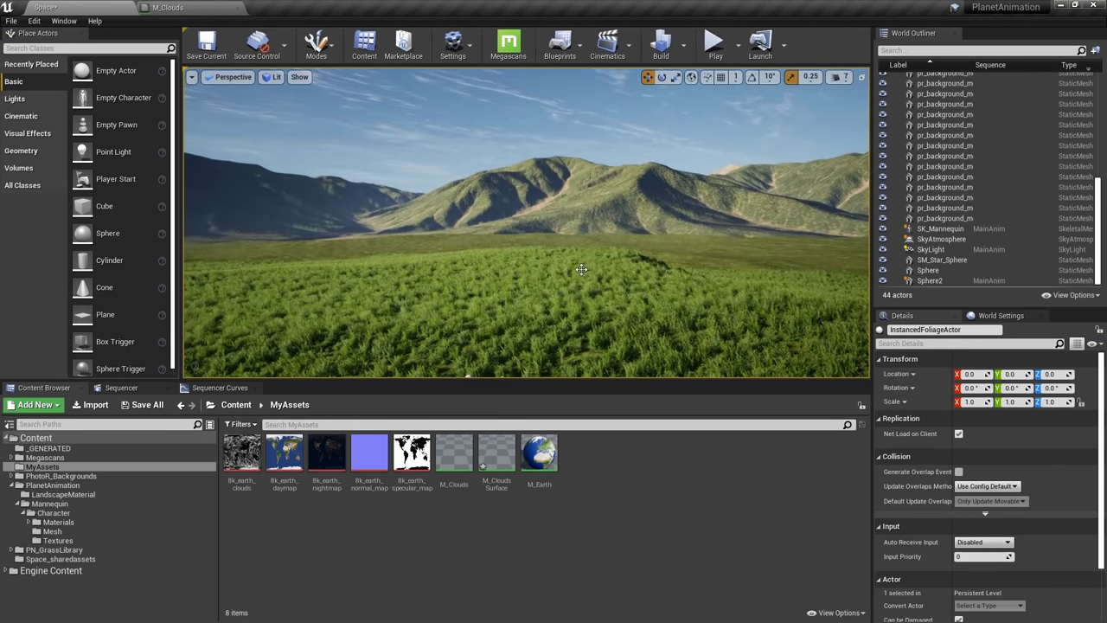
pyautogui.moveTo(586, 268); pyautogui.dragTo(570, 242, button='right')
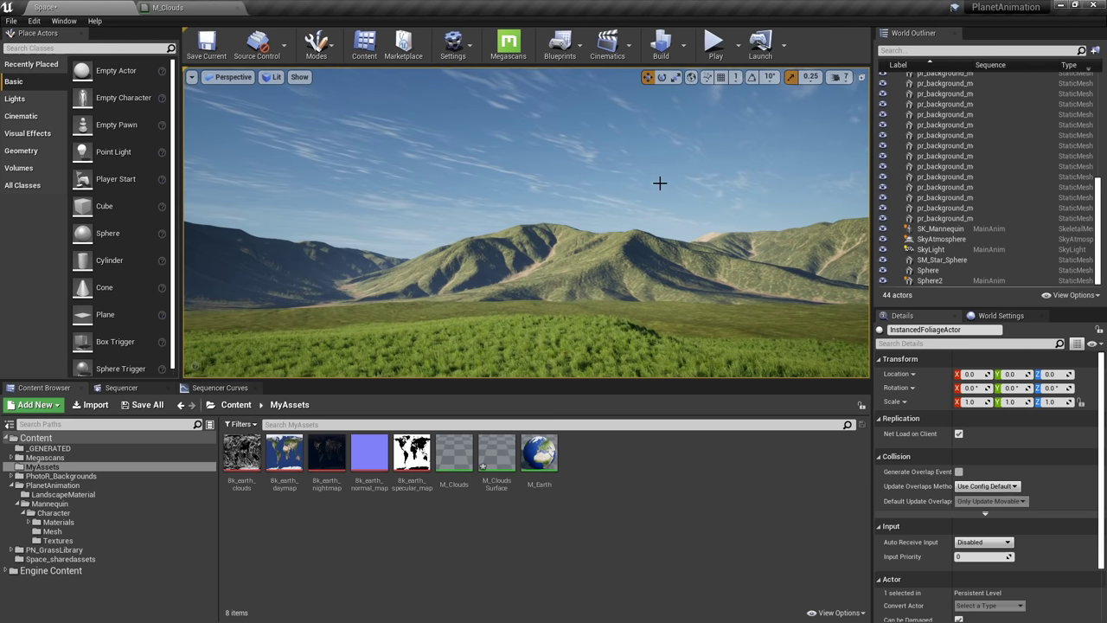
# Move the MainAnim playhead to frame 176 and examine the sky over the mountains in the level view
pyautogui.click(169, 383)
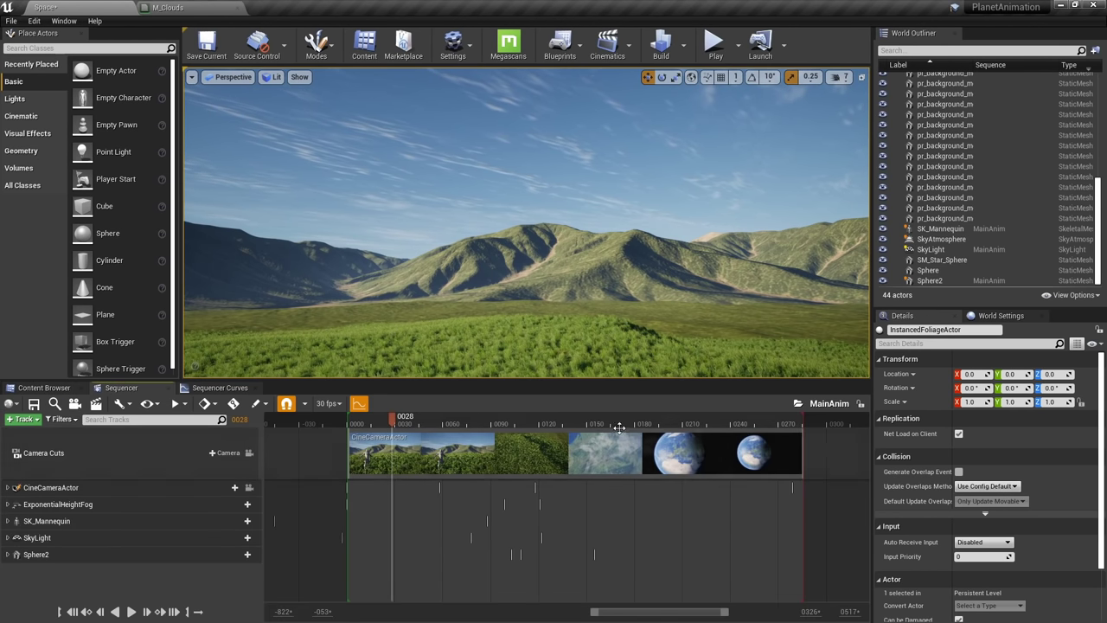
pyautogui.click(628, 421)
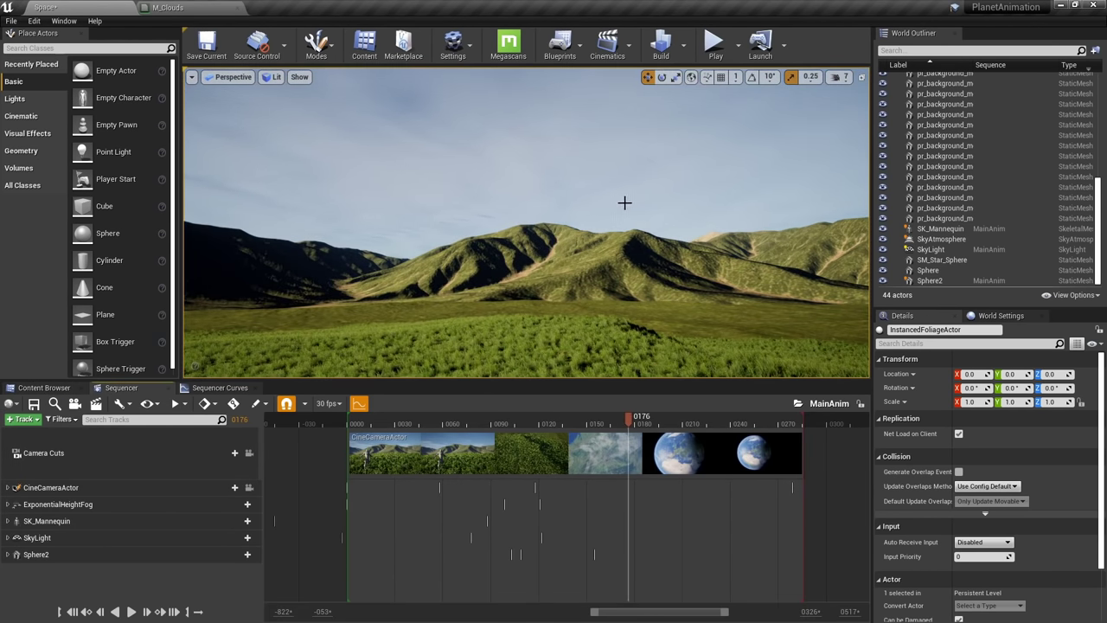
pyautogui.press('s')
pyautogui.moveTo(584, 189); pyautogui.dragTo(584, 350, button='right')
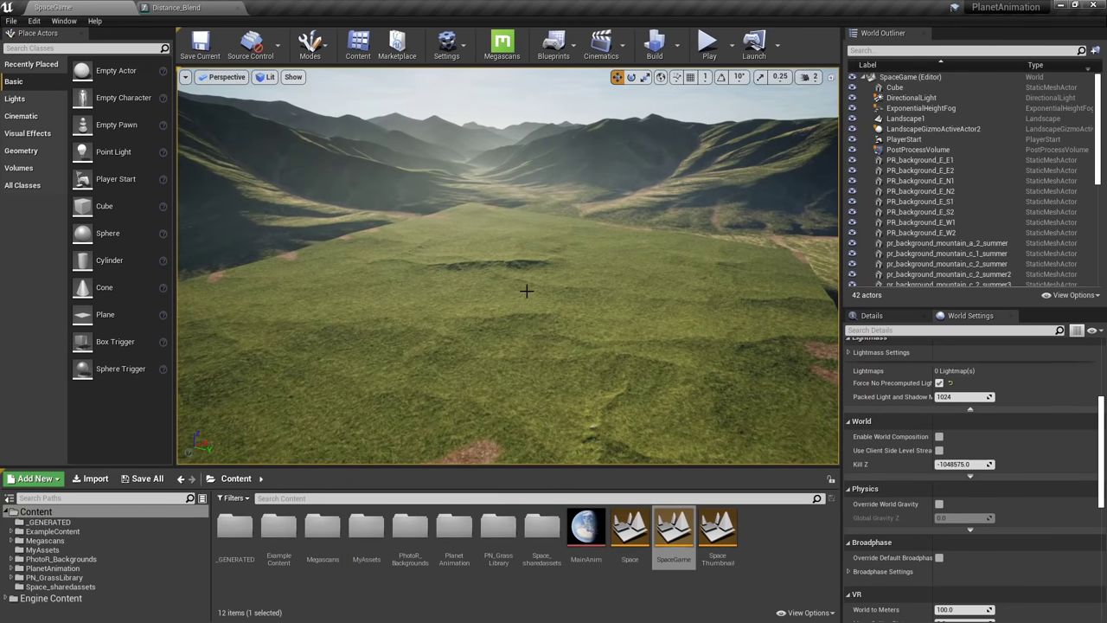
# Look over the SpaceGame landscape, play-test the flight up into the sky and stop the session
pyautogui.moveTo(552, 292); pyautogui.dragTo(550, 291, button='right')
pyautogui.moveTo(631, 319); pyautogui.dragTo(631, 319, button='right')
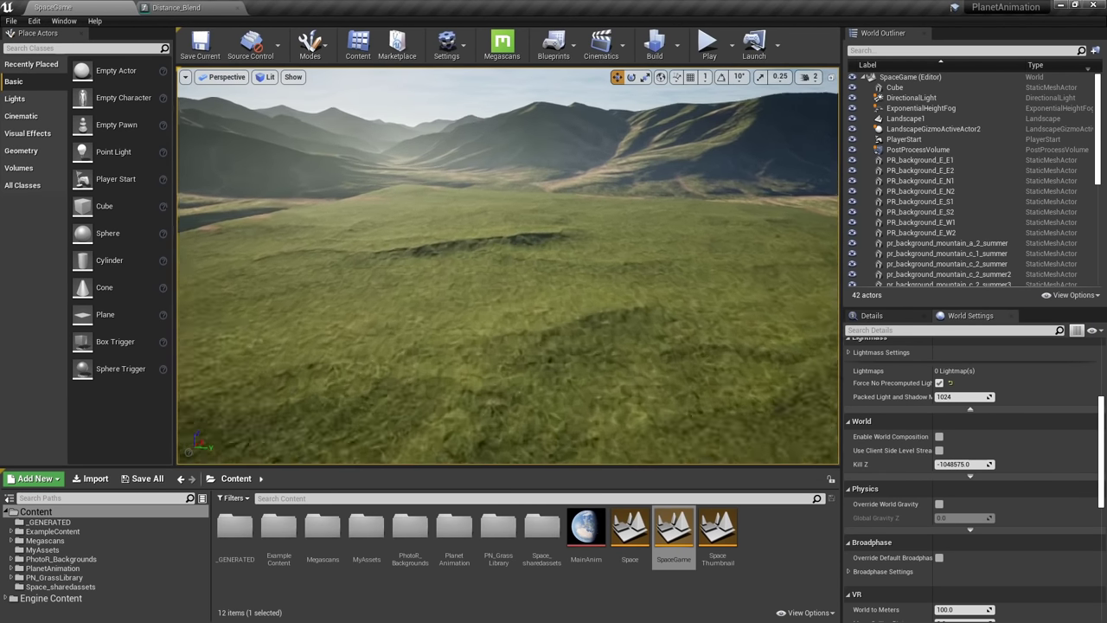
pyautogui.click(708, 48)
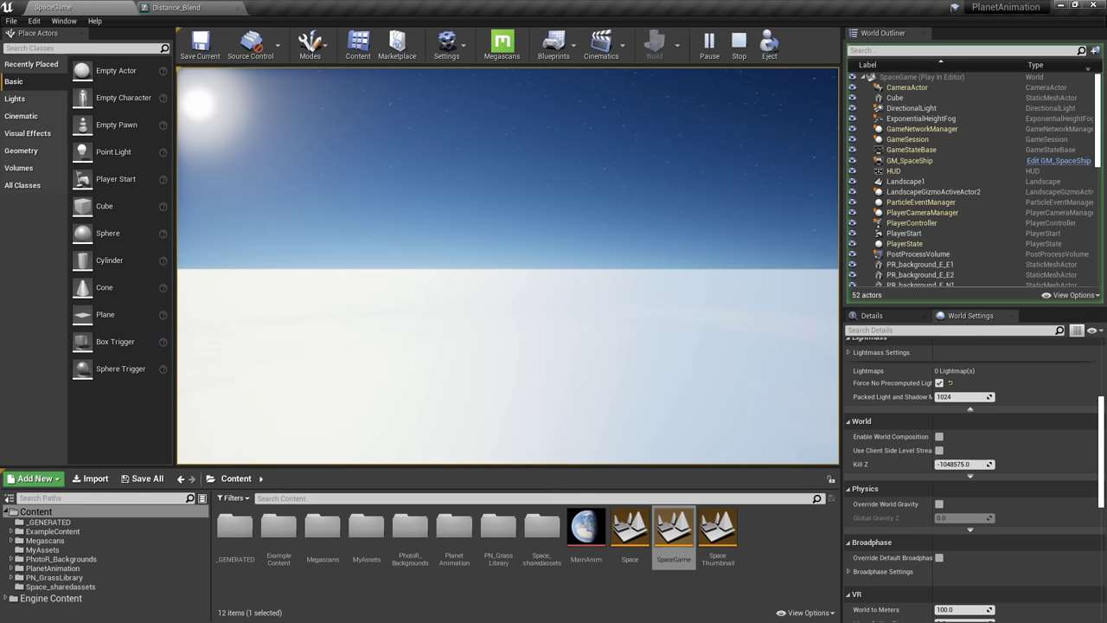
pyautogui.press('Escape')
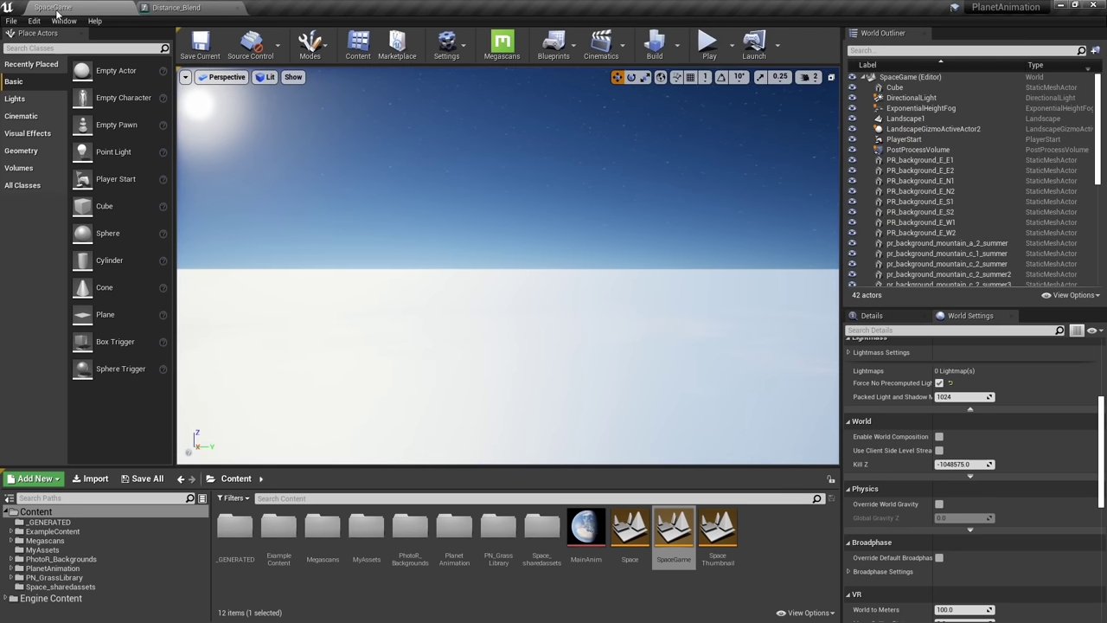
# Open the Output Log to examine the messages from the play session
pyautogui.click(62, 20)
pyautogui.moveTo(125, 224)
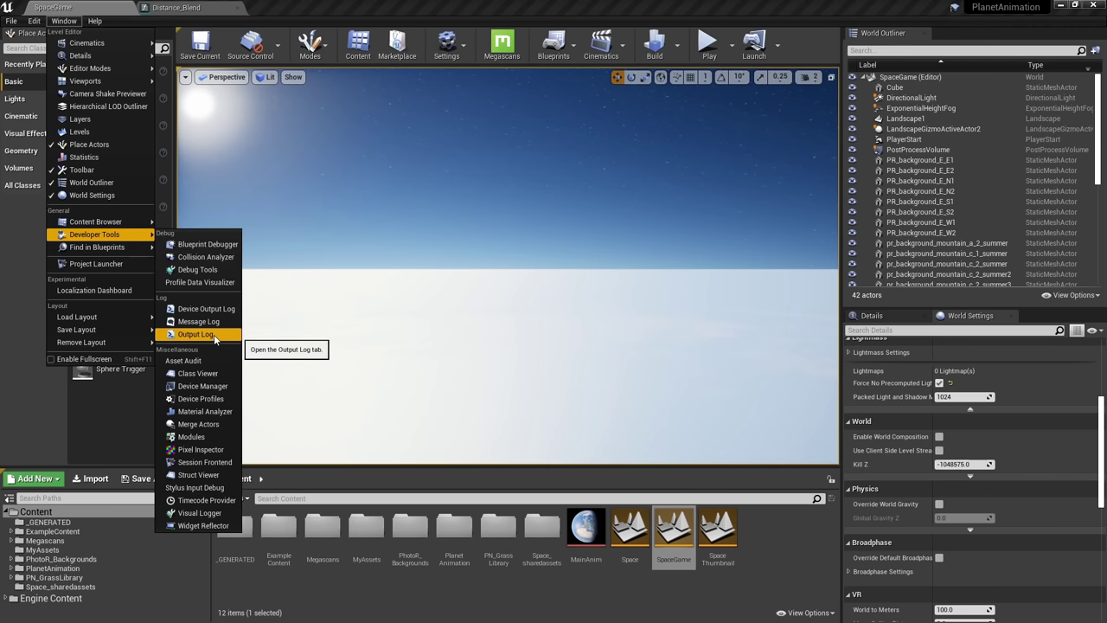
pyautogui.click(196, 333)
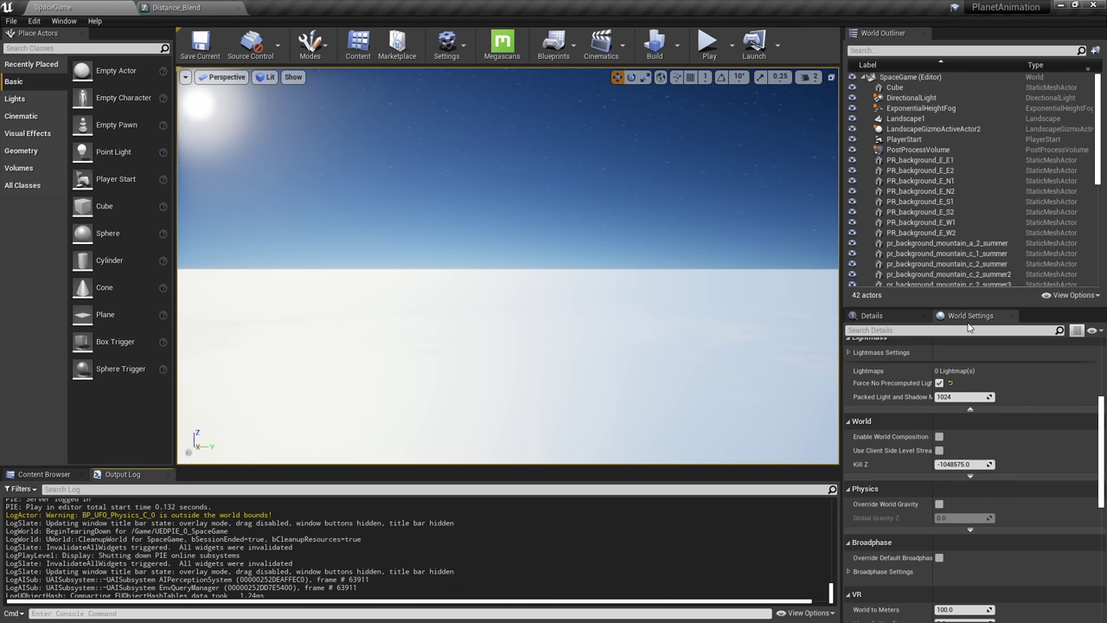
# Turn off Enable World Bounds Checks in the advanced World options of the SpaceGame level's World Settings
pyautogui.click(969, 475)
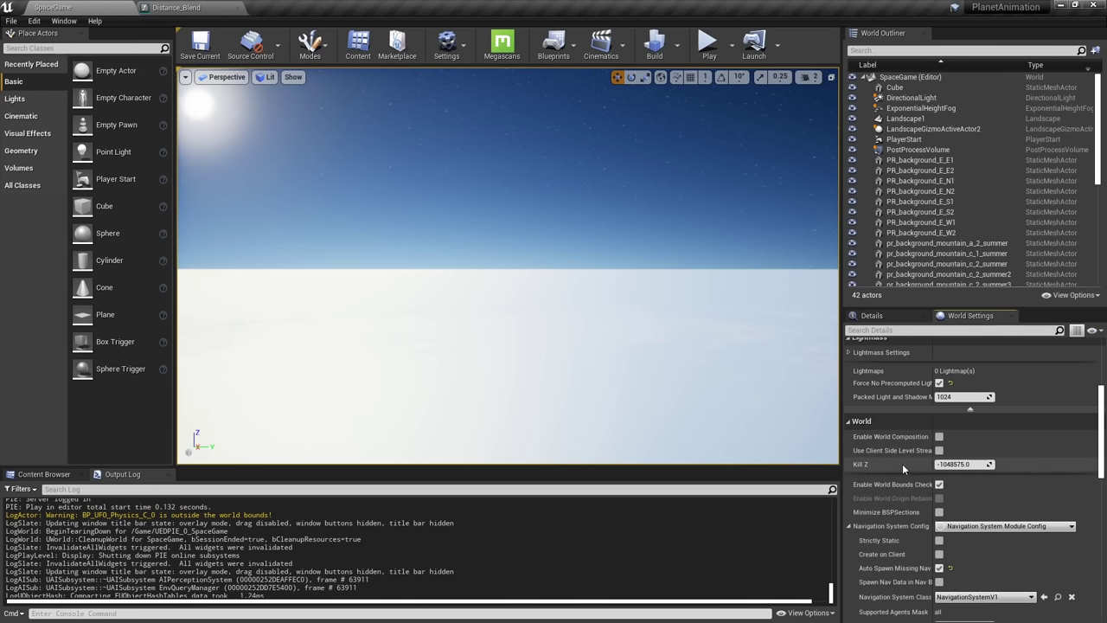
pyautogui.scroll(-3, 902, 463)
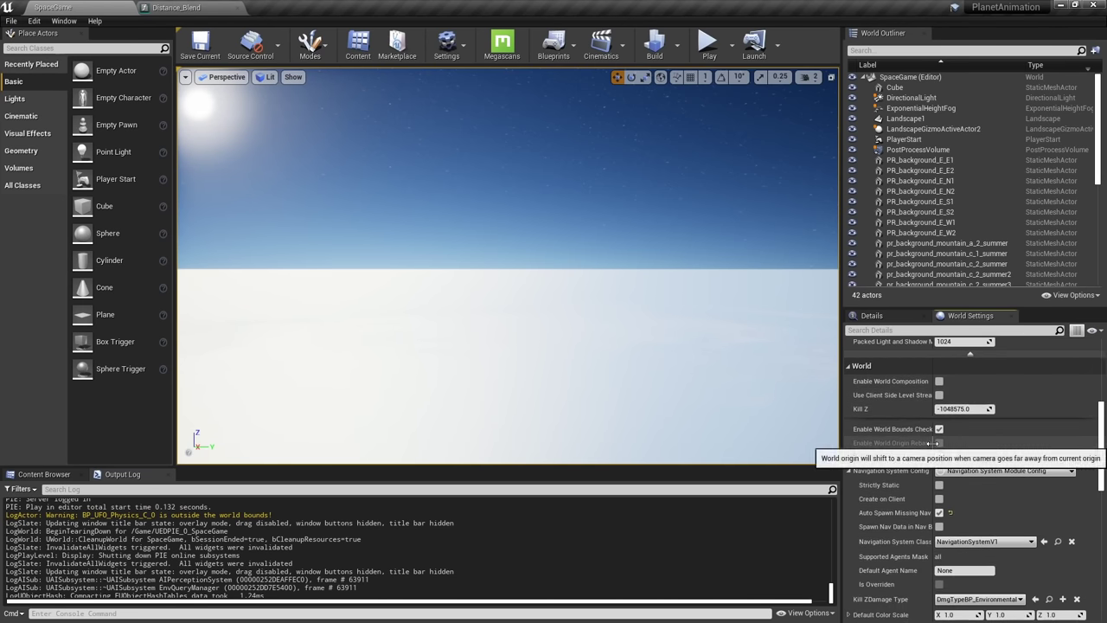
pyautogui.moveTo(933, 443); pyautogui.dragTo(960, 443)
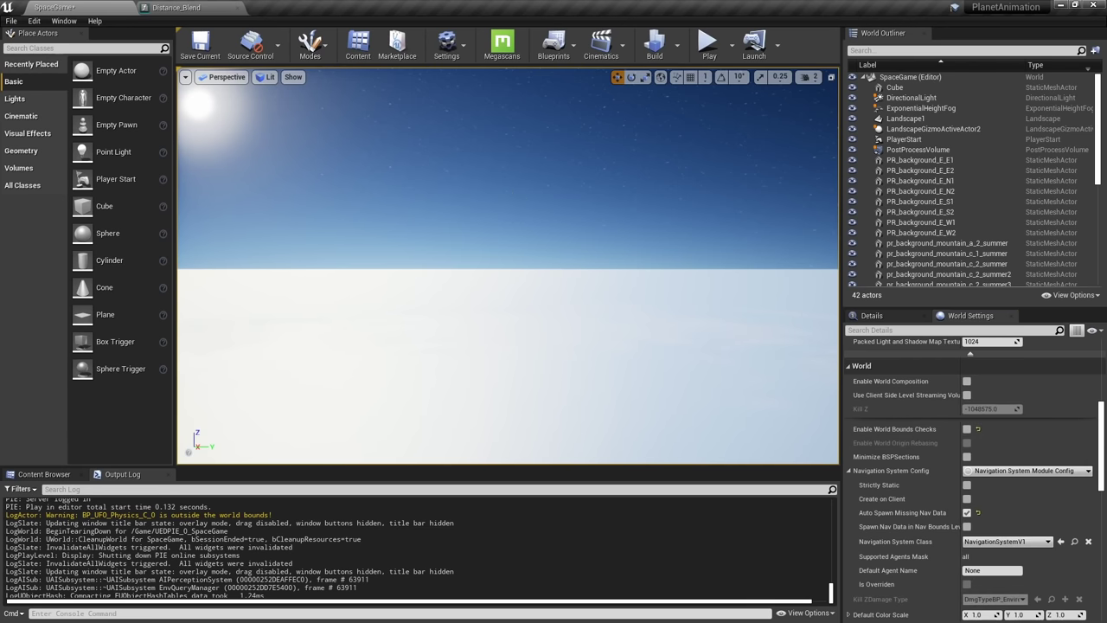
# Play-test the SpaceGame level by flying the spaceship from the grass landscape up into space, and stop the session
pyautogui.moveTo(508, 267); pyautogui.dragTo(528, 415, button='right')
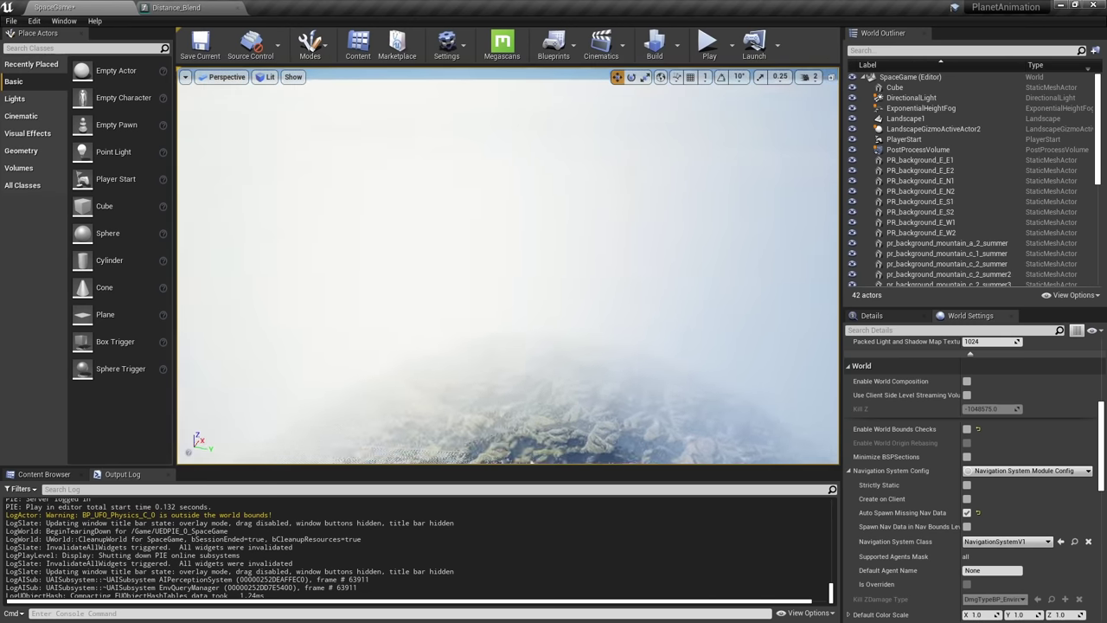
pyautogui.moveTo(532, 462); pyautogui.dragTo(546, 557, button='right')
pyautogui.press('w')
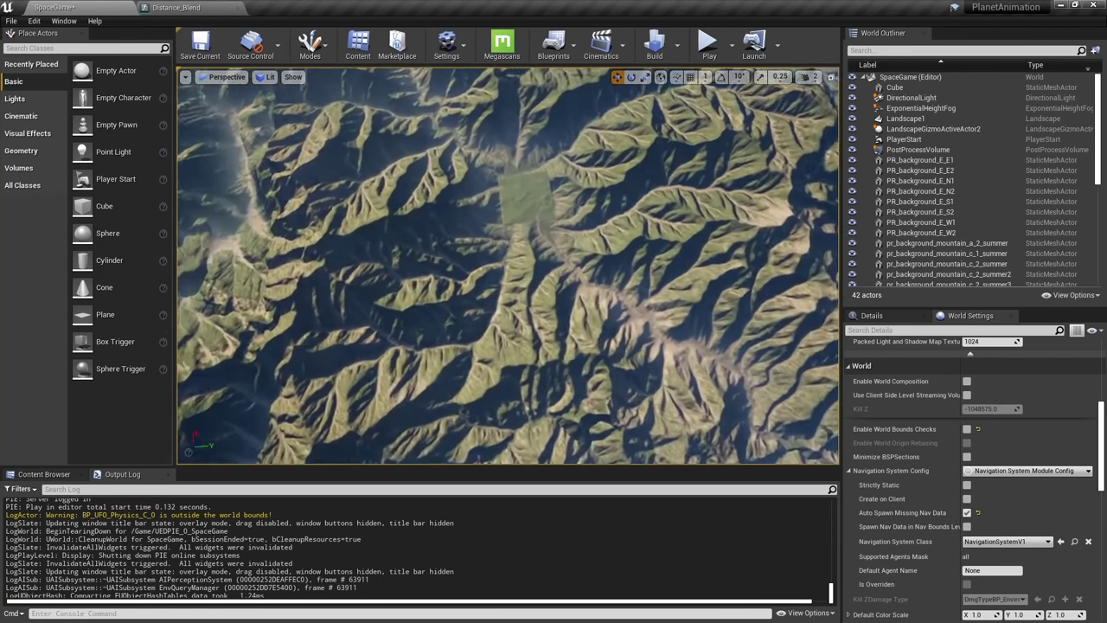
pyautogui.moveTo(507, 394); pyautogui.dragTo(520, 295, button='right')
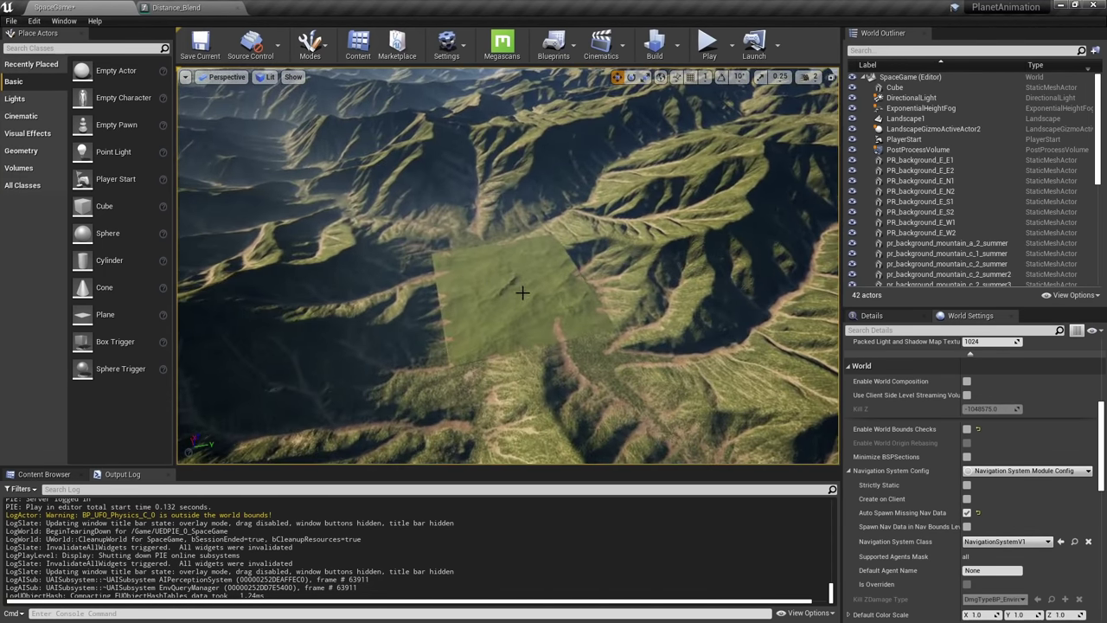
pyautogui.click(709, 41)
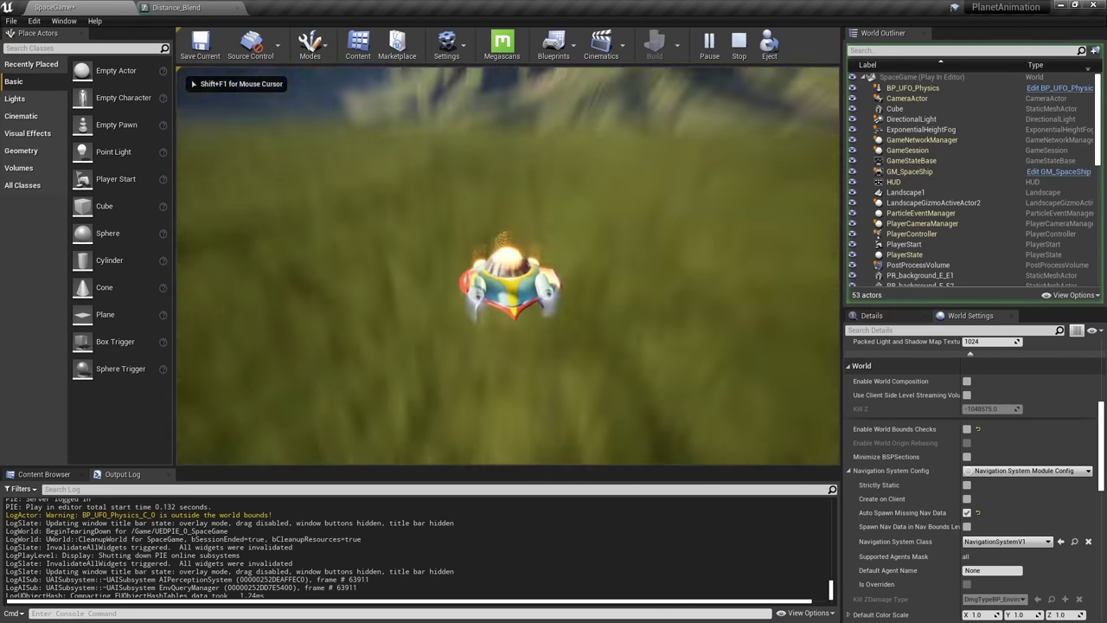
pyautogui.press('space')
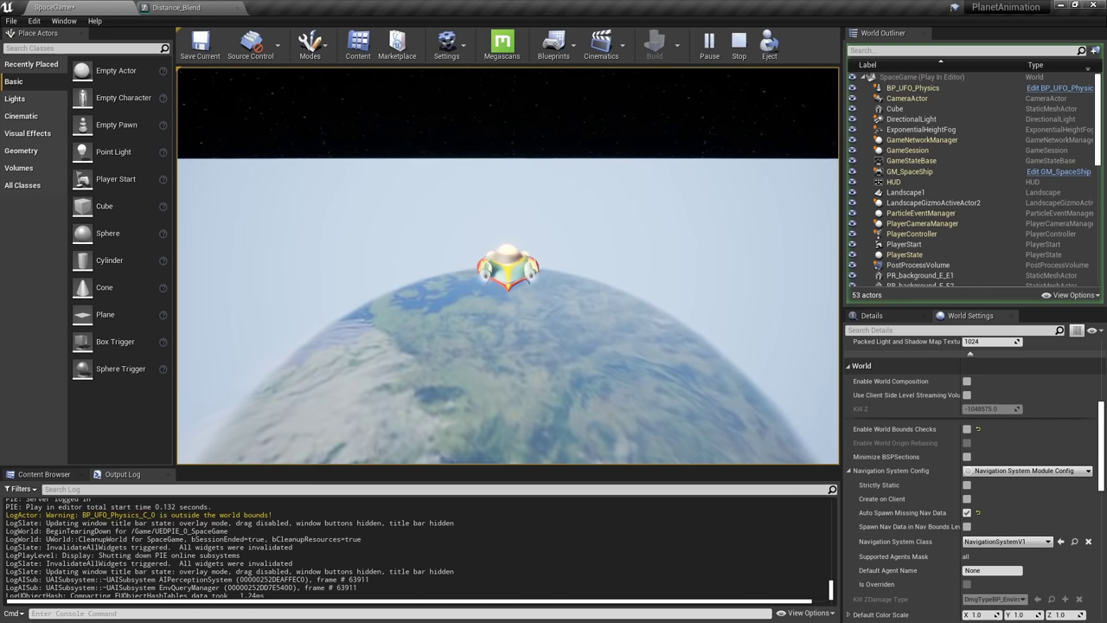
pyautogui.press('Escape')
# Raise the viewport camera speed to 6 and inspect the planet surface from space down to the mountain terrain
pyautogui.moveTo(674, 217); pyautogui.dragTo(554, 359, button='right')
pyautogui.scroll(-10, 691, 123)
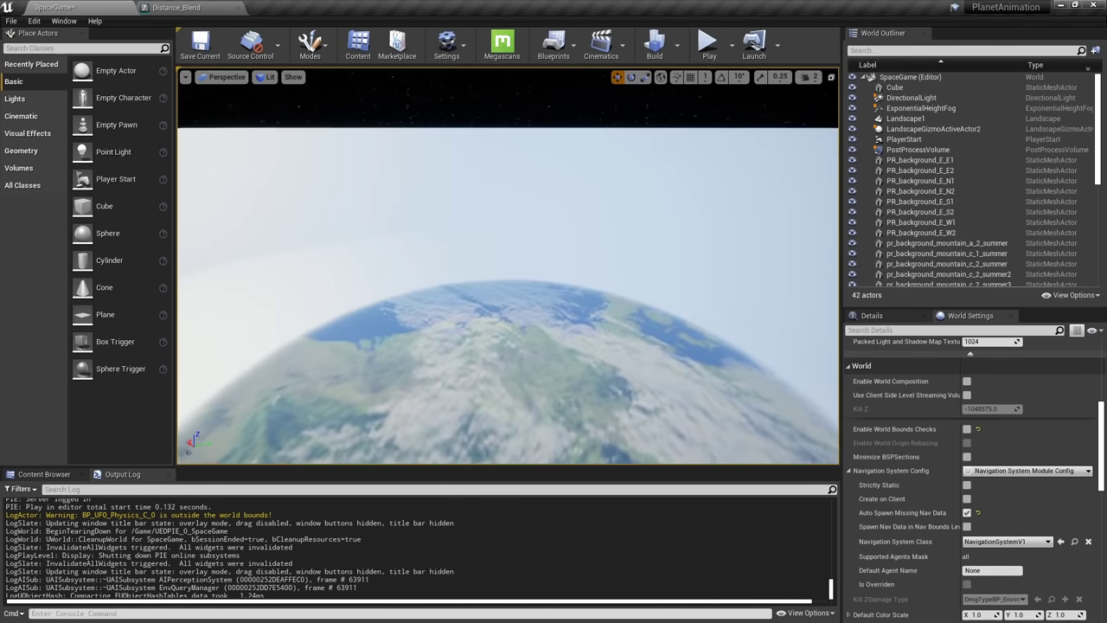
pyautogui.scroll(10, 691, 123)
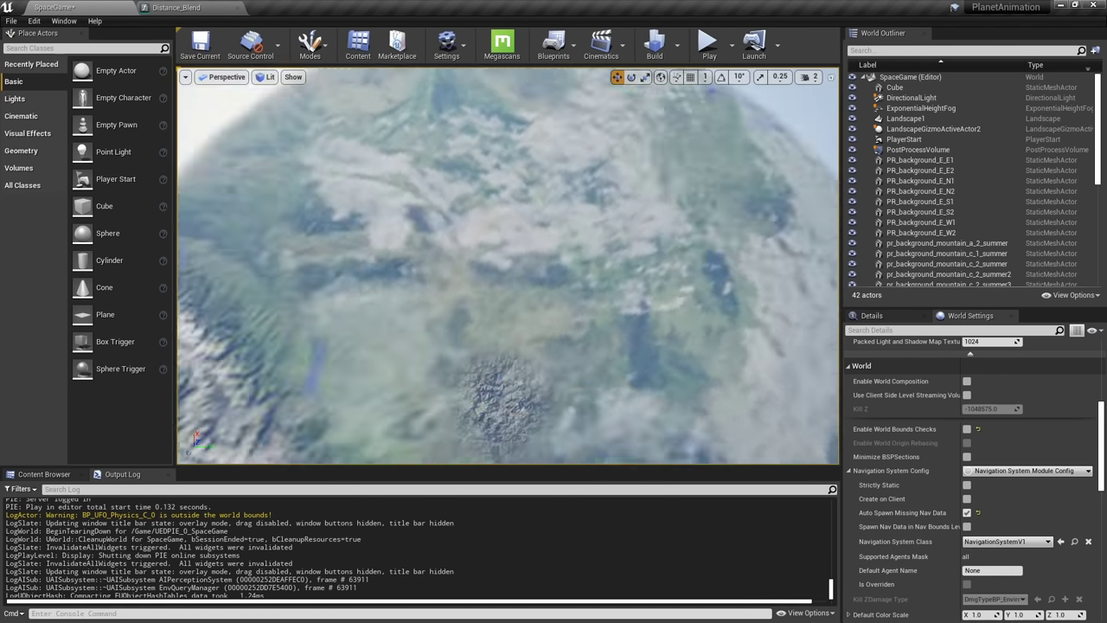
pyautogui.moveTo(691, 124); pyautogui.dragTo(338, 195, button='right')
pyautogui.scroll(1, 734, 97)
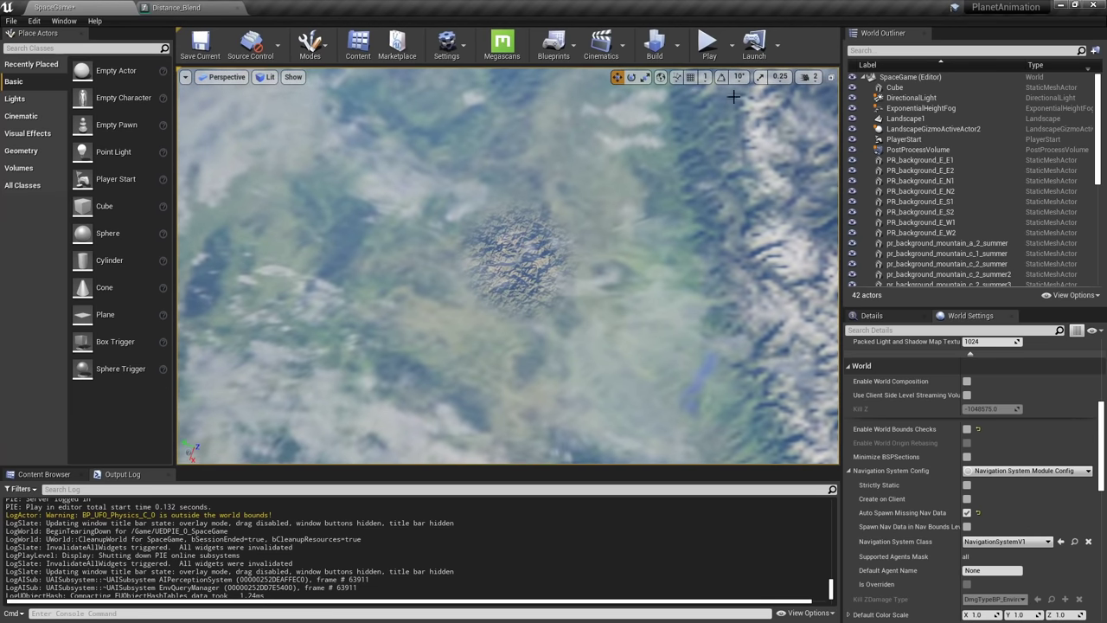
pyautogui.click(807, 78)
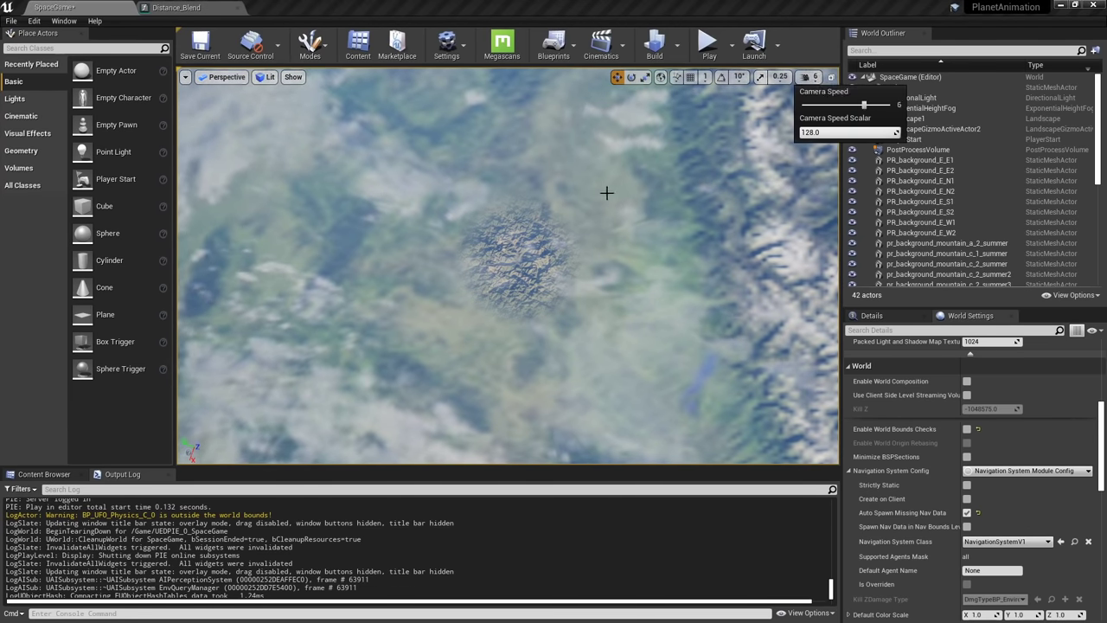
pyautogui.press('w')
pyautogui.moveTo(607, 193); pyautogui.dragTo(588, 71, button='right')
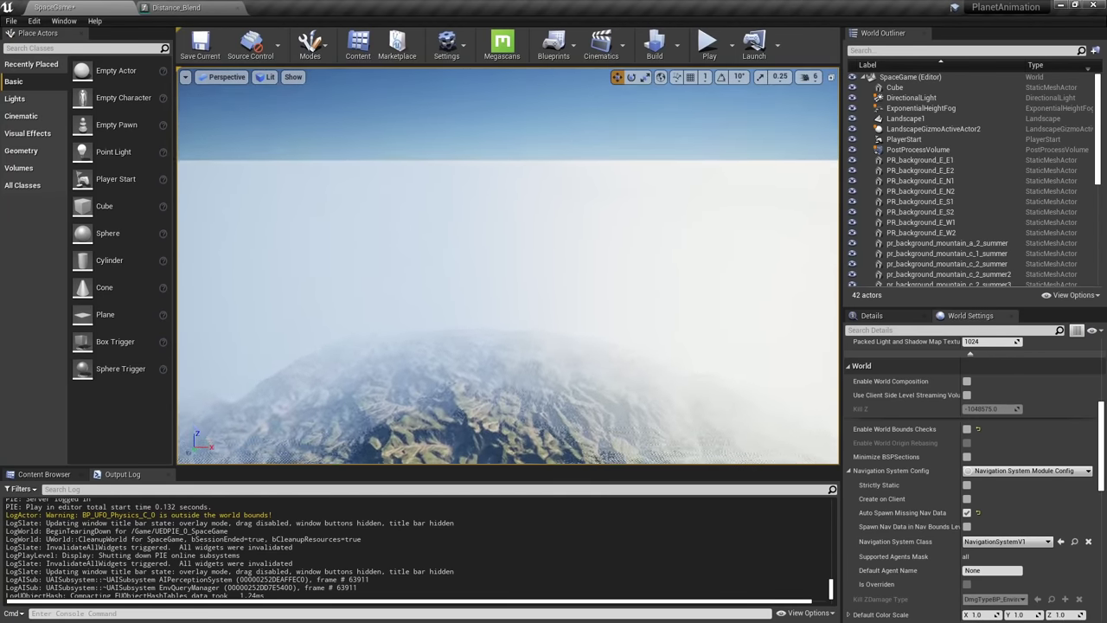
pyautogui.moveTo(358, 112); pyautogui.dragTo(357, 199, button='right')
# Open the SpaceGame Level Blueprint and look over its distance-blend event graph
pyautogui.click(447, 51)
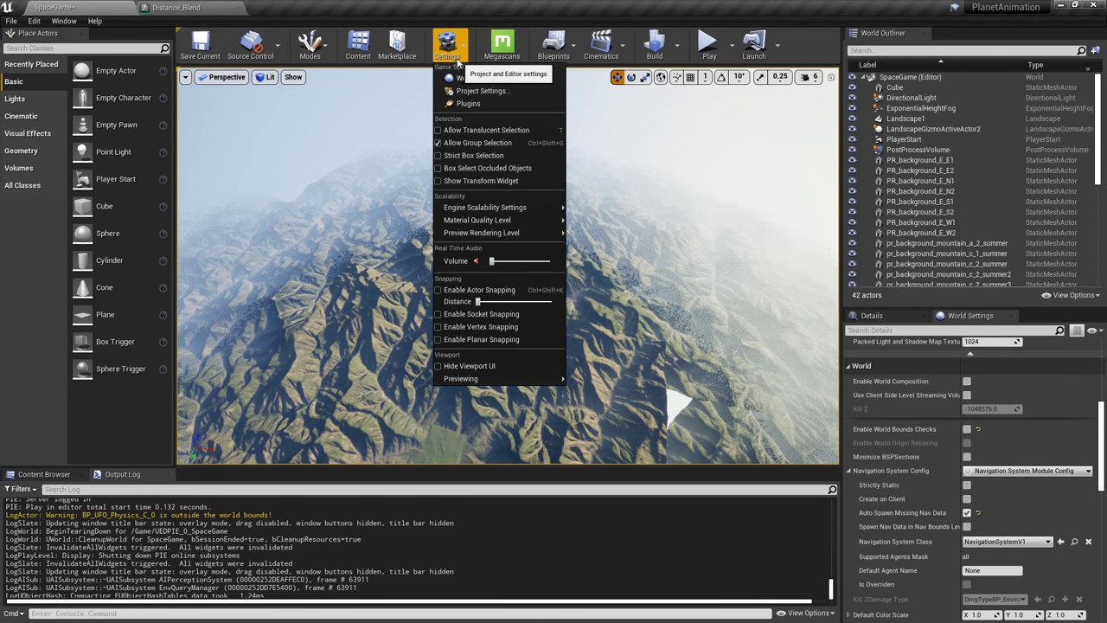
pyautogui.click(562, 38)
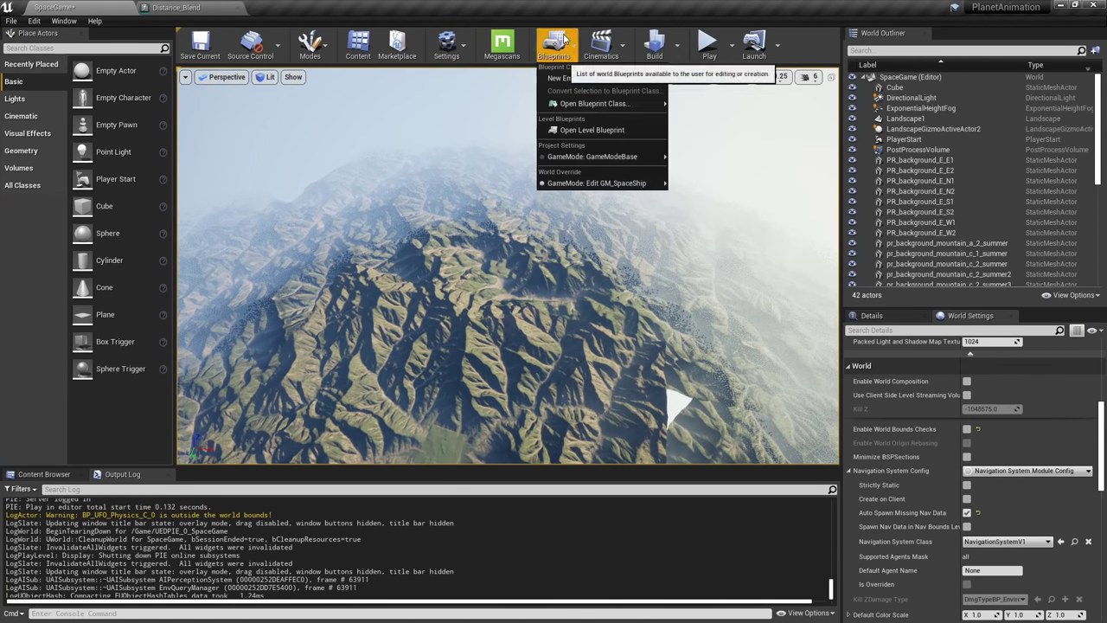
pyautogui.click(608, 131)
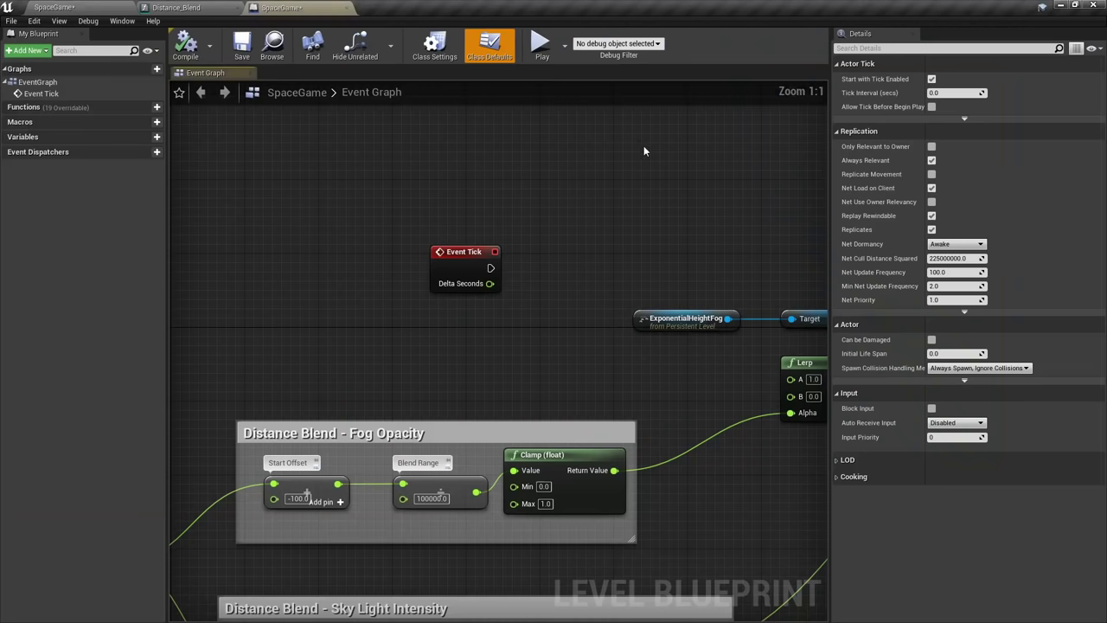
pyautogui.scroll(-5, 560, 188)
pyautogui.moveTo(563, 192); pyautogui.dragTo(519, 211, button='right')
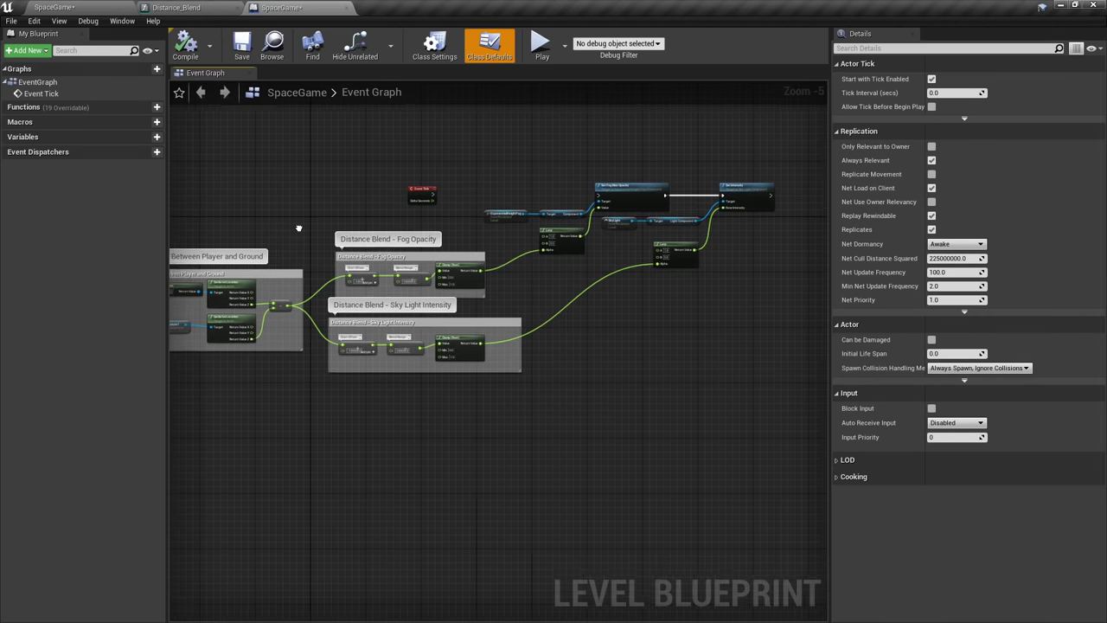
pyautogui.moveTo(239, 292); pyautogui.dragTo(623, 285, button='right')
# Examine how the Distance Between Player and Ground group subtracts the Landscape1 Z location from the player pawn's Z location
pyautogui.scroll(5, 623, 285)
pyautogui.moveTo(476, 272); pyautogui.dragTo(391, 259, button='right')
pyautogui.moveTo(391, 258); pyautogui.dragTo(389, 258)
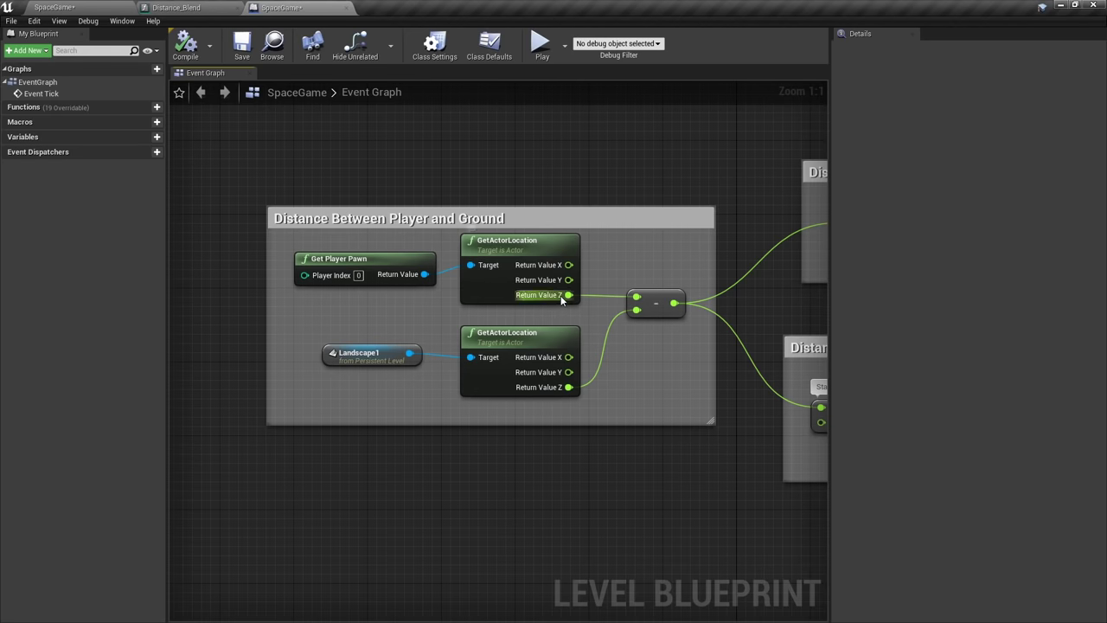
pyautogui.moveTo(392, 396); pyautogui.dragTo(373, 348, button='right')
pyautogui.moveTo(346, 310); pyautogui.dragTo(353, 321)
pyautogui.moveTo(406, 349); pyautogui.dragTo(316, 355, button='right')
pyautogui.click(316, 355)
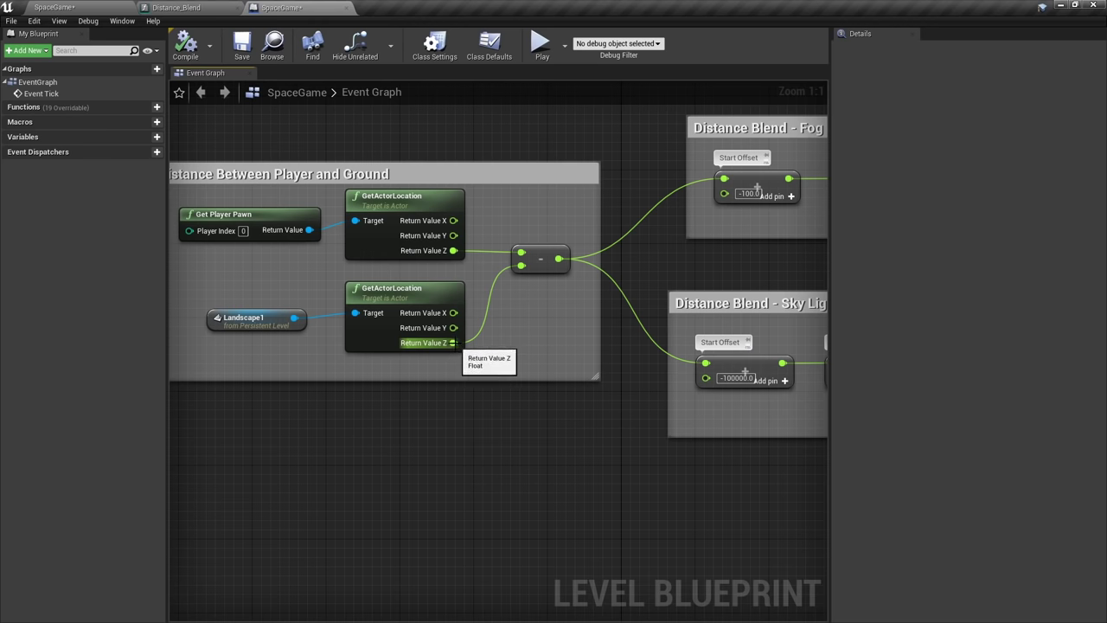
pyautogui.moveTo(410, 325); pyautogui.dragTo(439, 362, button='right')
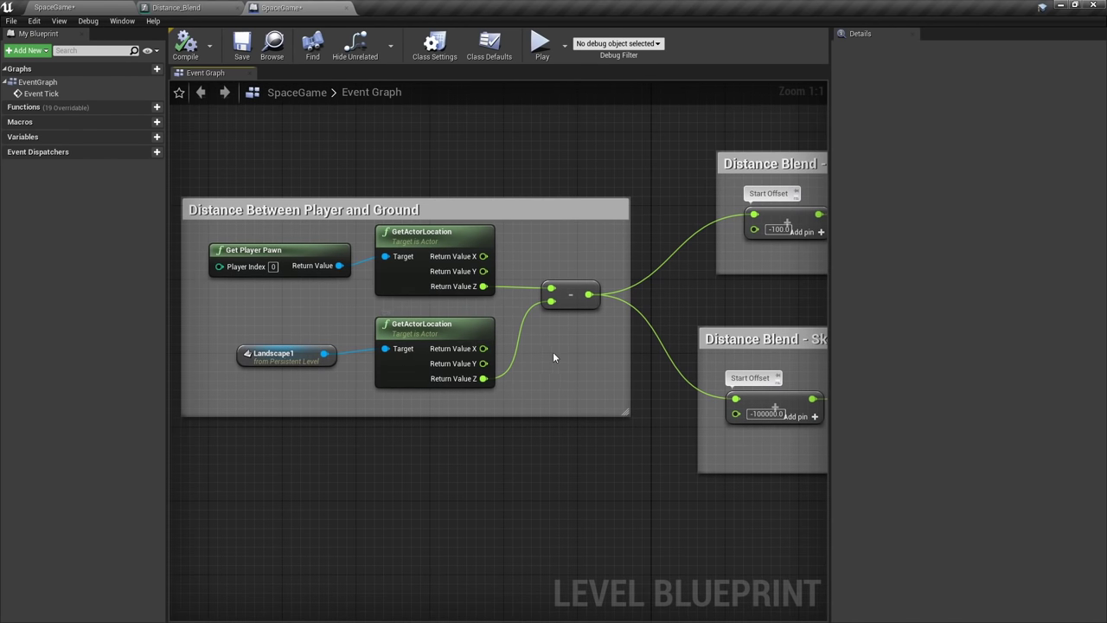
pyautogui.click(571, 302)
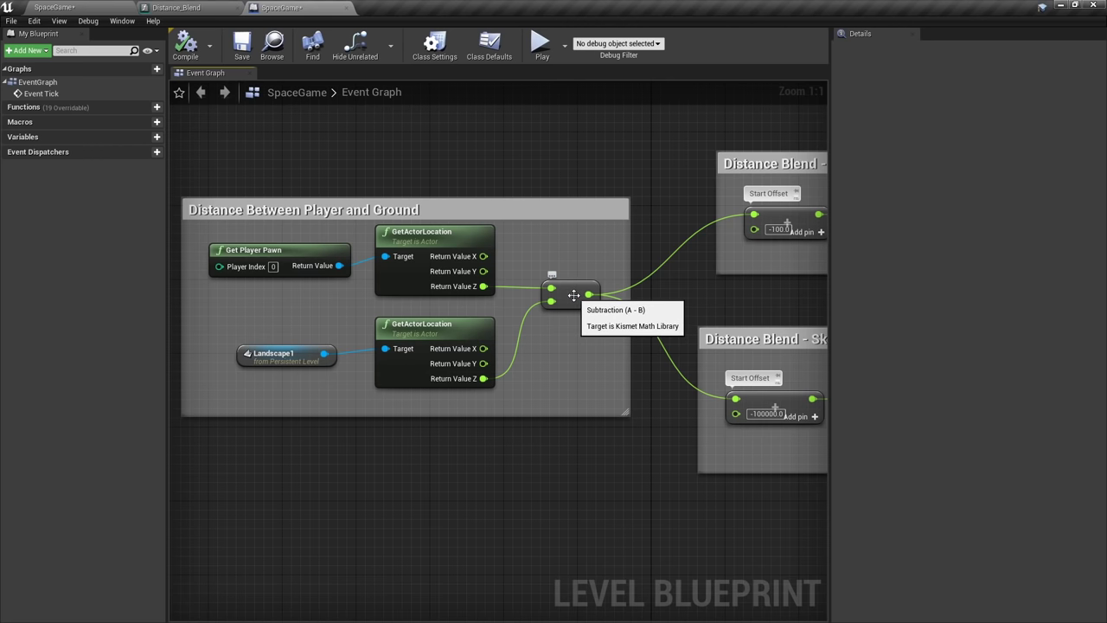
pyautogui.moveTo(272, 357); pyautogui.dragTo(263, 358)
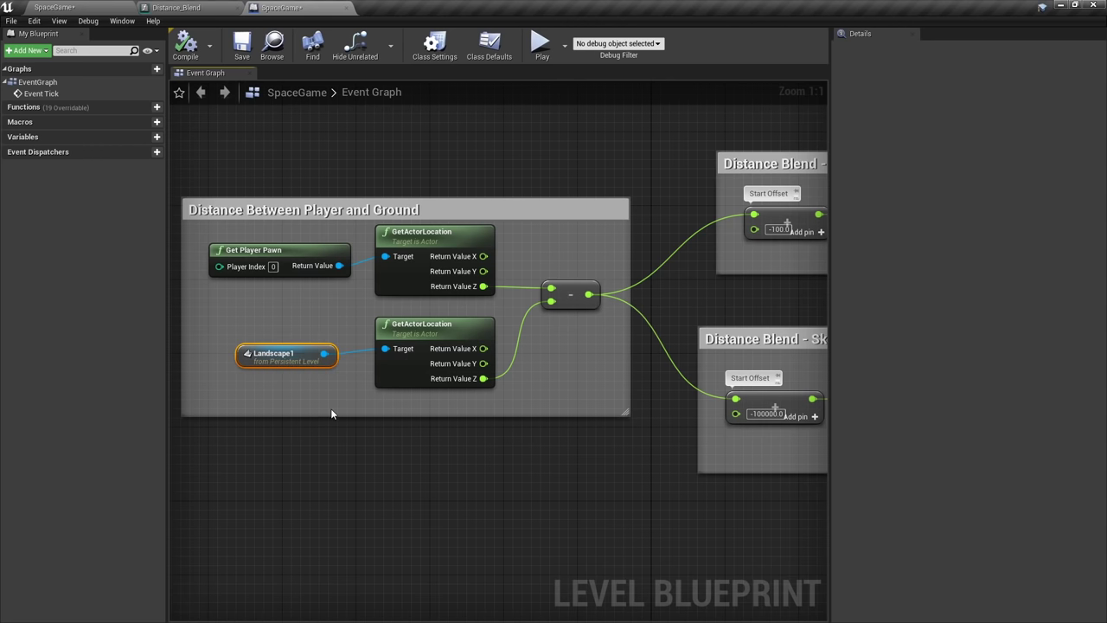
pyautogui.moveTo(349, 382); pyautogui.dragTo(356, 370, button='right')
pyautogui.scroll(-2, 357, 370)
pyautogui.moveTo(418, 355); pyautogui.dragTo(498, 374, button='right')
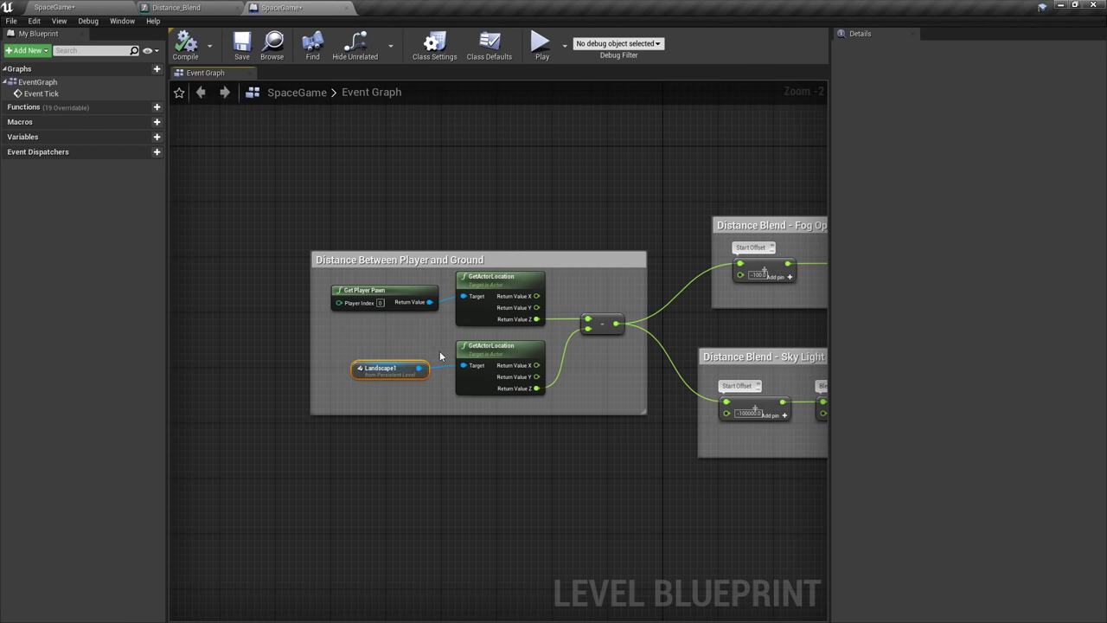
# Select the pr_background_mountain_d_1_summer mesh in the level and try adding a reference to it in the Level Blueprint
pyautogui.click(89, 5)
pyautogui.moveTo(248, 144); pyautogui.dragTo(251, 173, button='right')
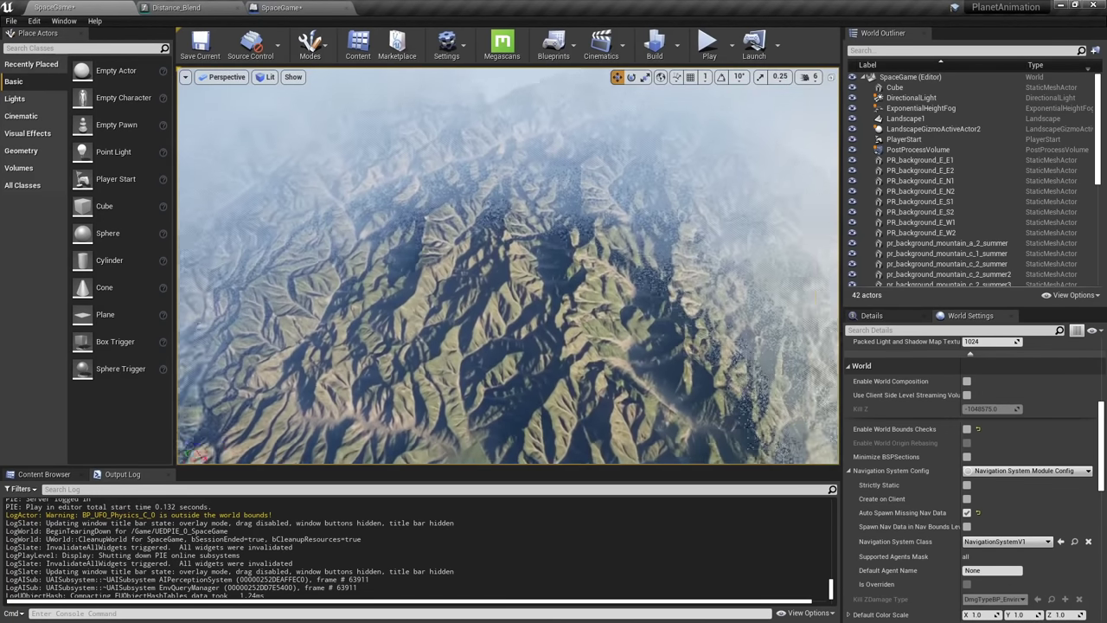
pyautogui.moveTo(627, 300); pyautogui.dragTo(627, 363, button='right')
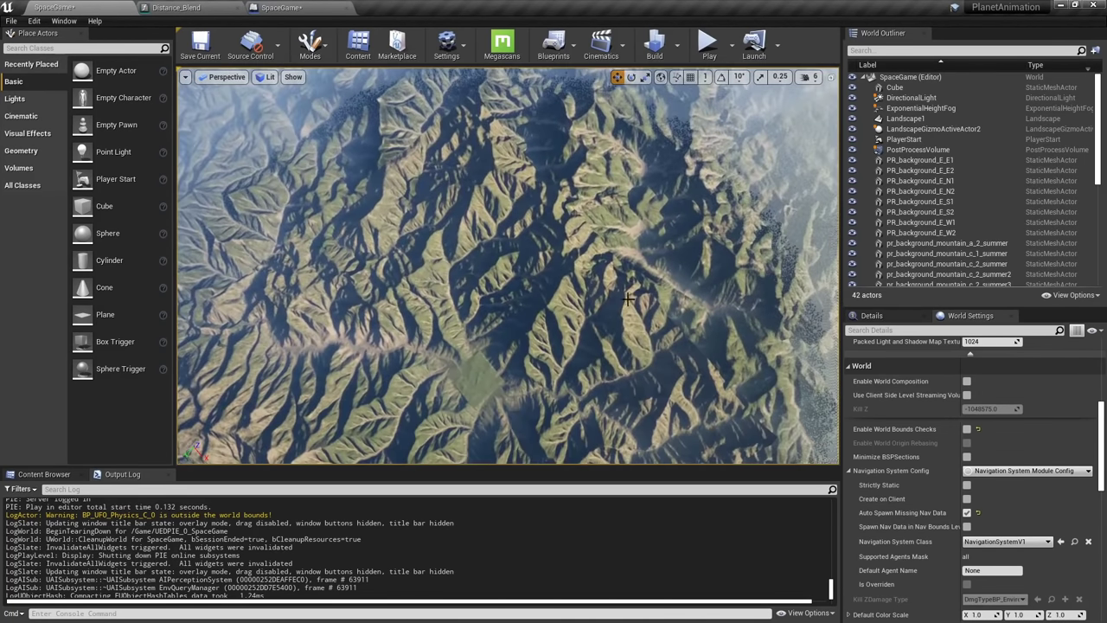
pyautogui.click(582, 232)
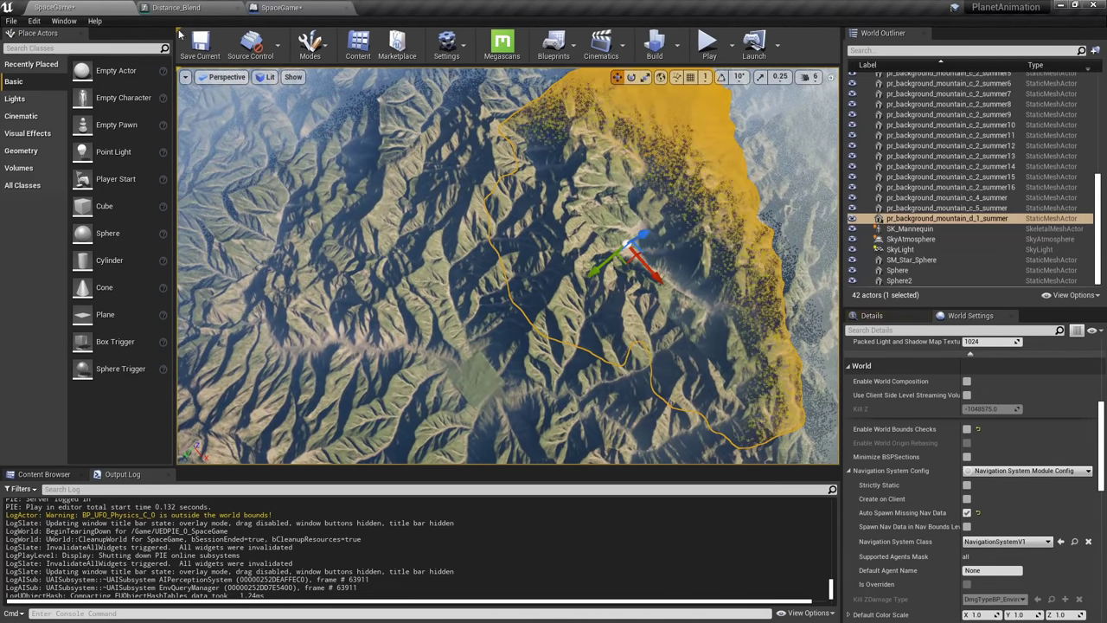
pyautogui.click(314, 6)
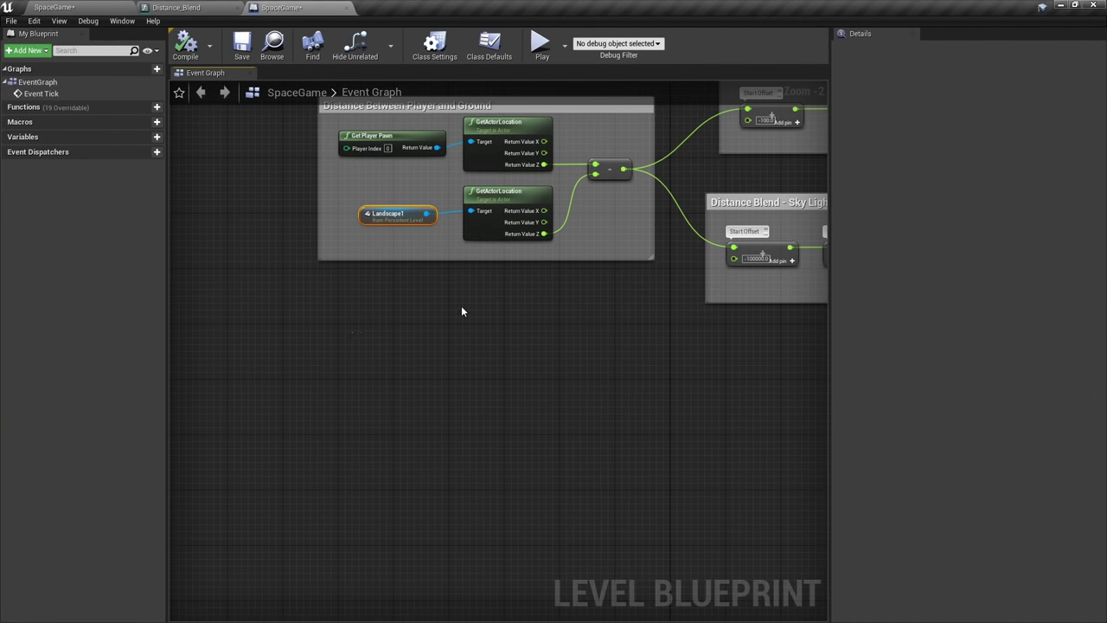
pyautogui.rightClick(394, 306)
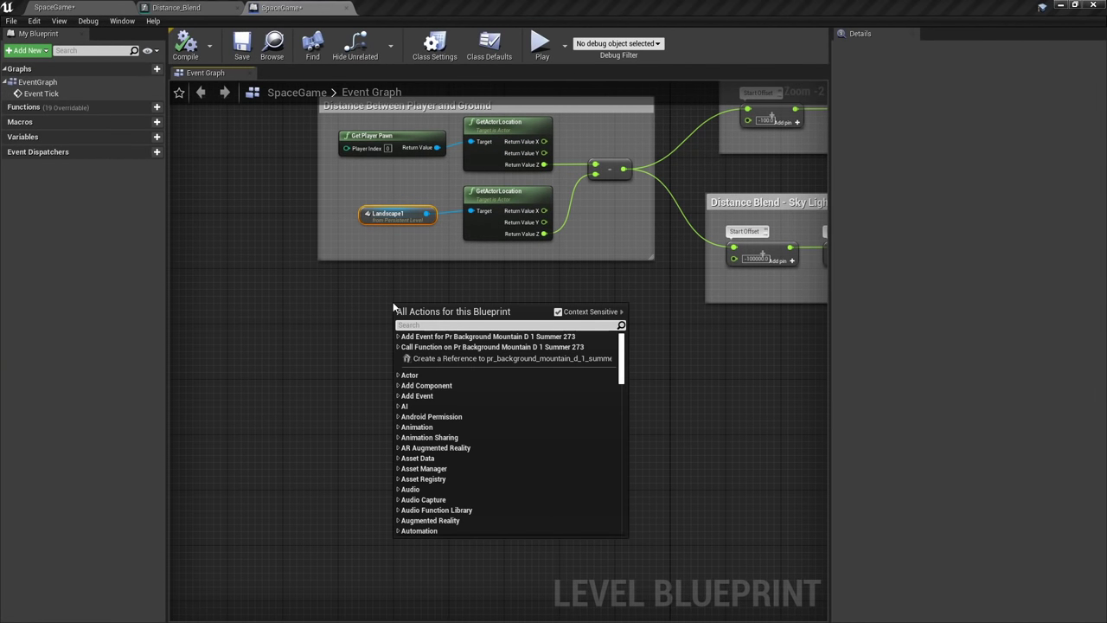
pyautogui.click(468, 358)
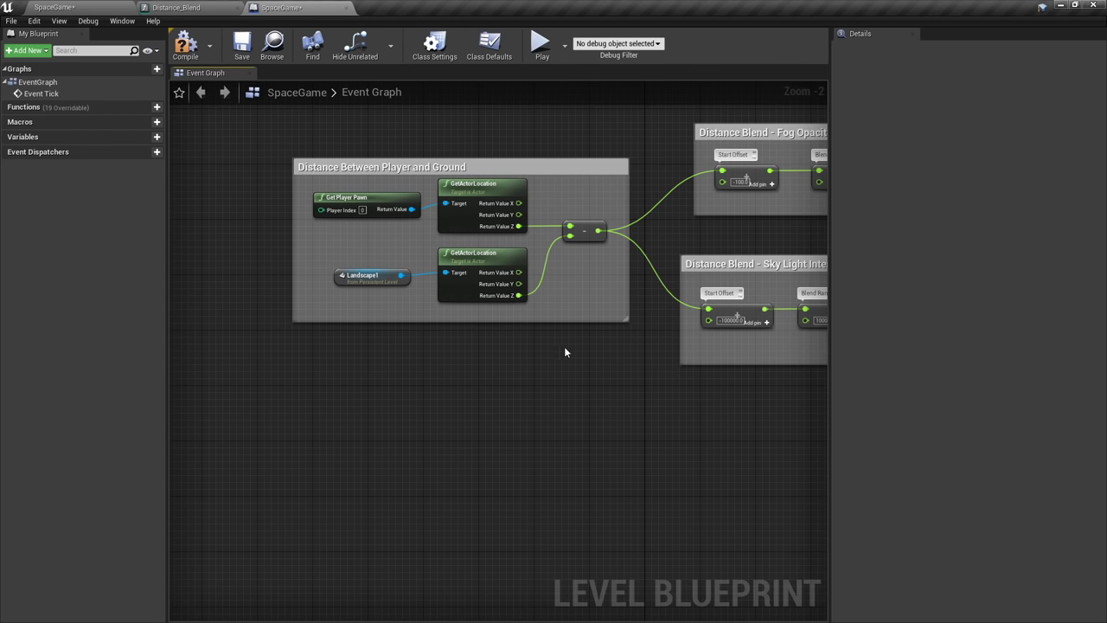
# Shift the Distance Blend - Fog Opacity comment group slightly upward in the event graph
pyautogui.moveTo(564, 352); pyautogui.dragTo(167, 407, button='right')
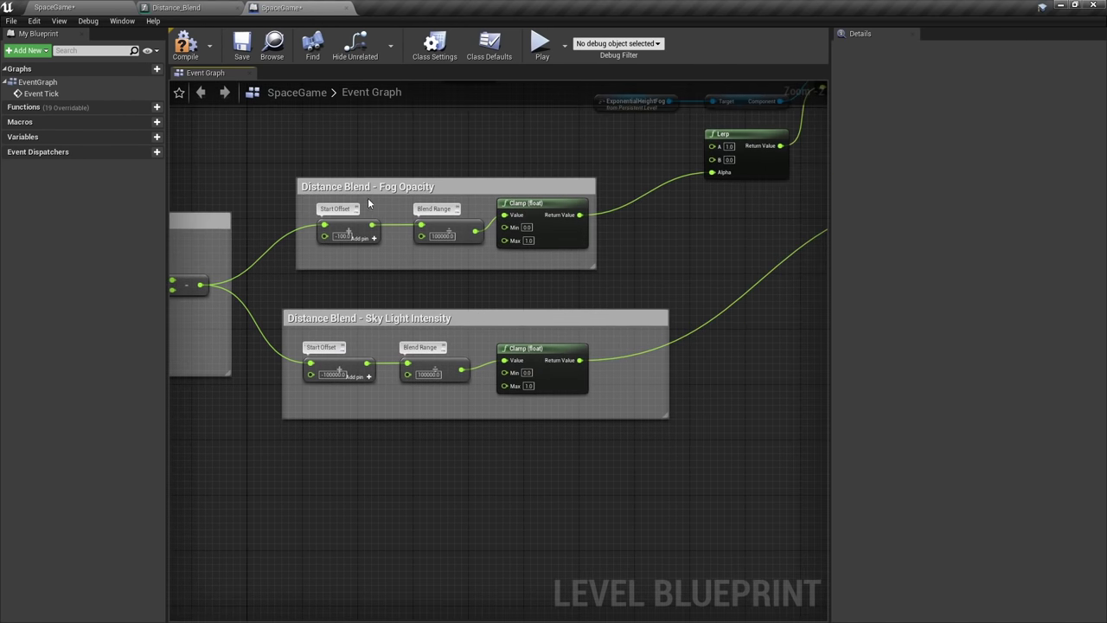
pyautogui.moveTo(383, 183)
pyautogui.mouseDown()
pyautogui.moveTo(371, 177)
pyautogui.moveTo(385, 170)
pyautogui.mouseUp()
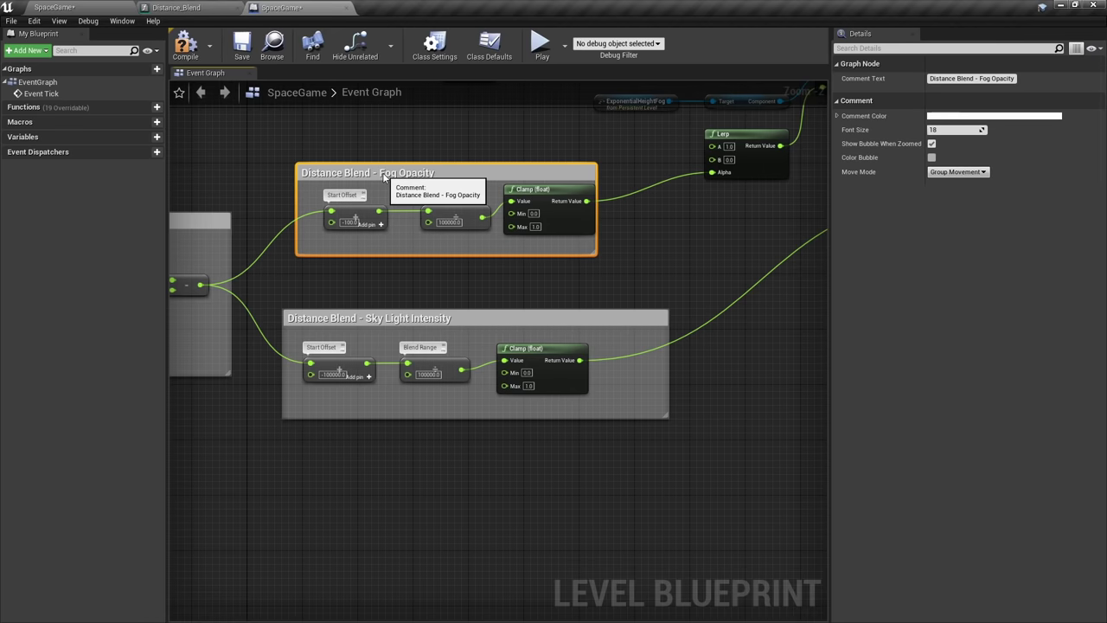
pyautogui.click(385, 265)
pyautogui.moveTo(386, 265); pyautogui.dragTo(414, 277, button='right')
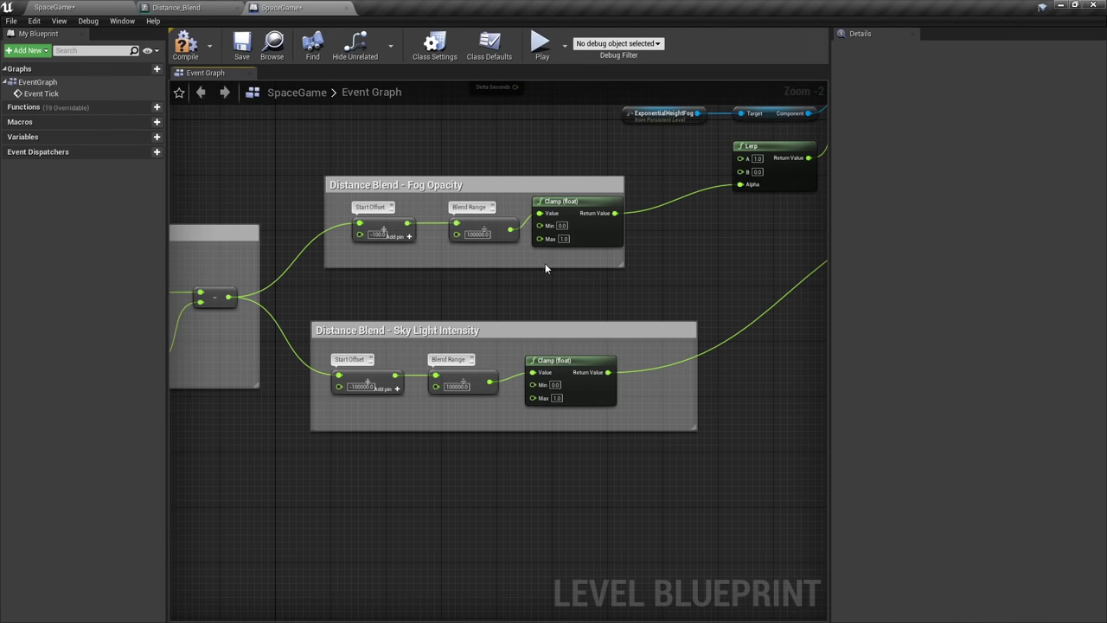
# Examine the PixelDepth, Add, Divide and Clamp node chain in the Distance_Blend material function
pyautogui.click(183, 7)
pyautogui.moveTo(294, 191); pyautogui.dragTo(642, 178, button='right')
pyautogui.scroll(-1, 679, 205)
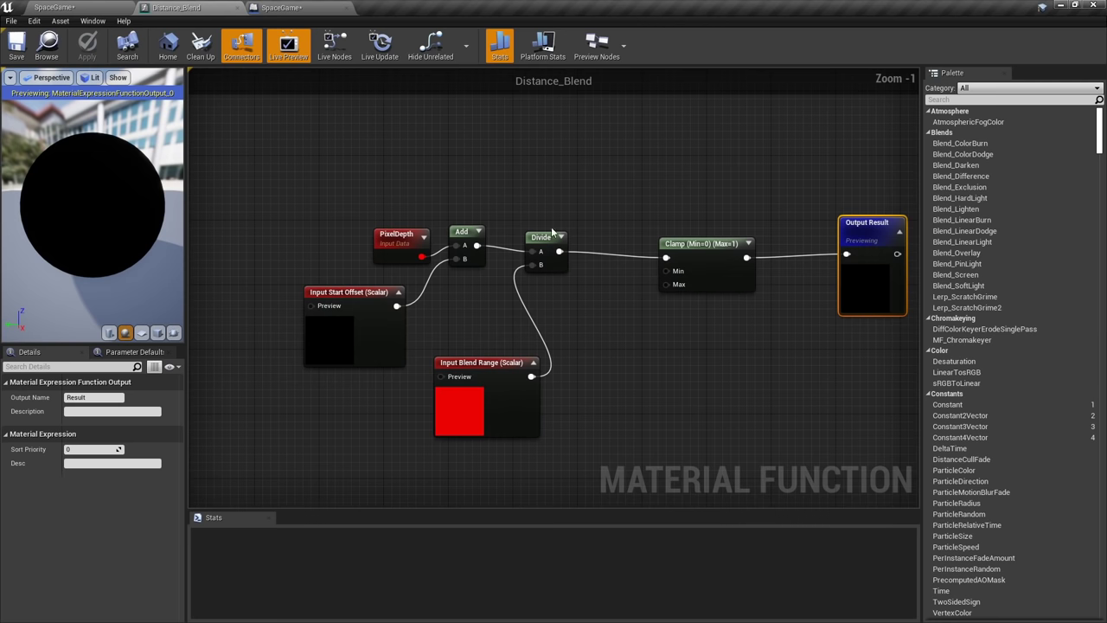
pyautogui.moveTo(195, 161); pyautogui.dragTo(737, 420)
pyautogui.click(736, 424)
pyautogui.moveTo(735, 424); pyautogui.dragTo(688, 413, button='right')
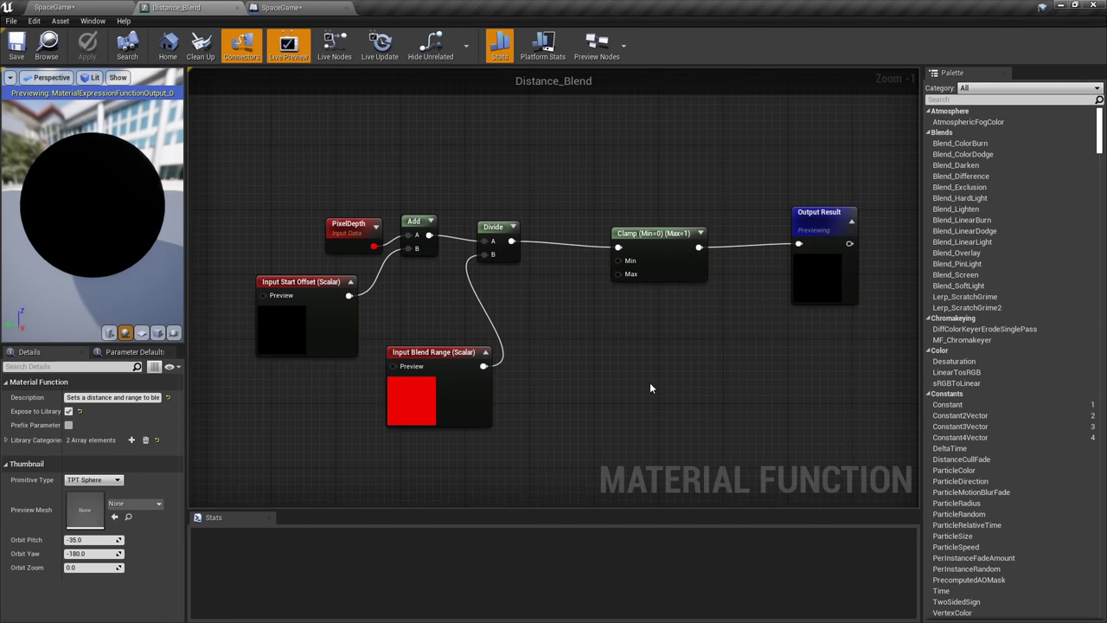
# Return to the Level Blueprint and examine how the two distance blends drive Set Fog Max Opacity and the SkyLight's Set Intensity through Lerps
pyautogui.click(294, 8)
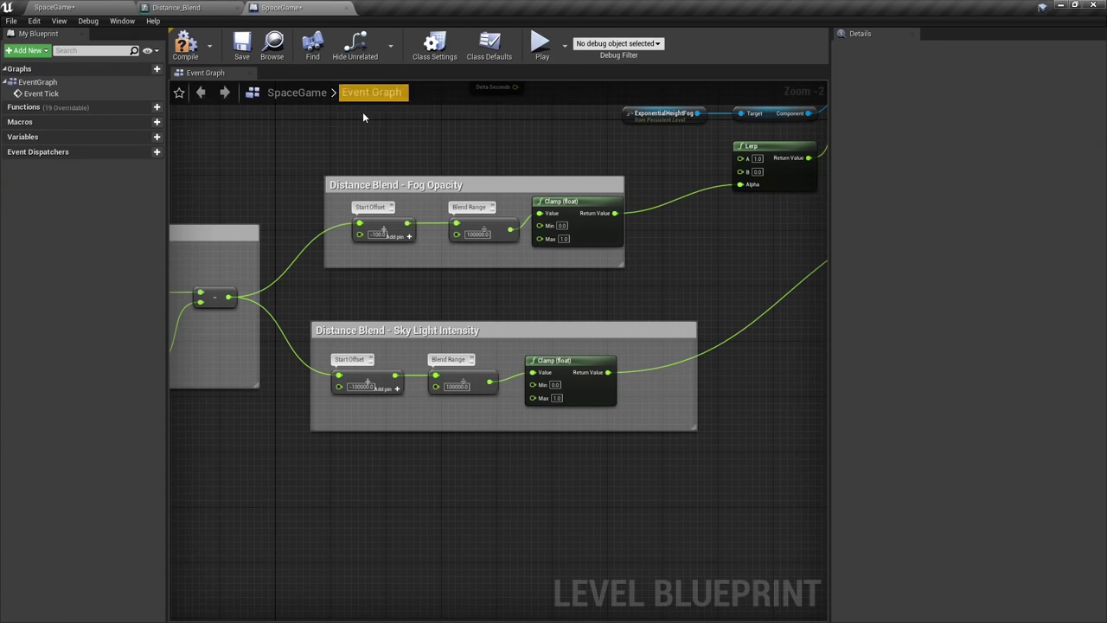
pyautogui.moveTo(331, 169); pyautogui.dragTo(618, 289)
pyautogui.click(618, 290)
pyautogui.moveTo(618, 290); pyautogui.dragTo(344, 450, button='right')
pyautogui.scroll(2, 420, 407)
pyautogui.click(493, 248)
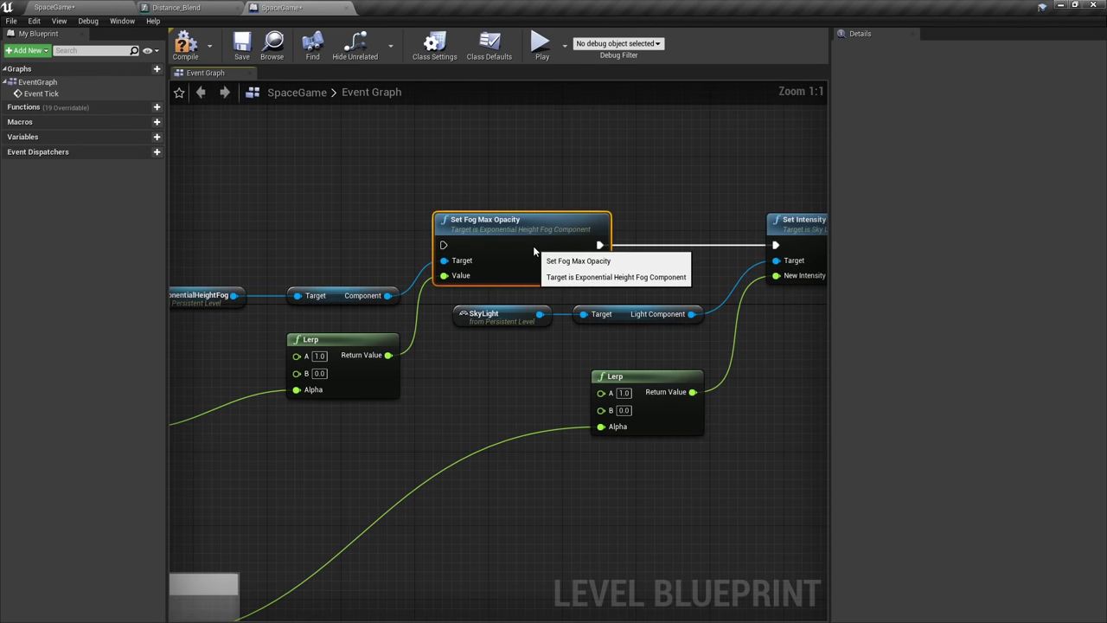
pyautogui.moveTo(573, 259); pyautogui.dragTo(402, 325, button='right')
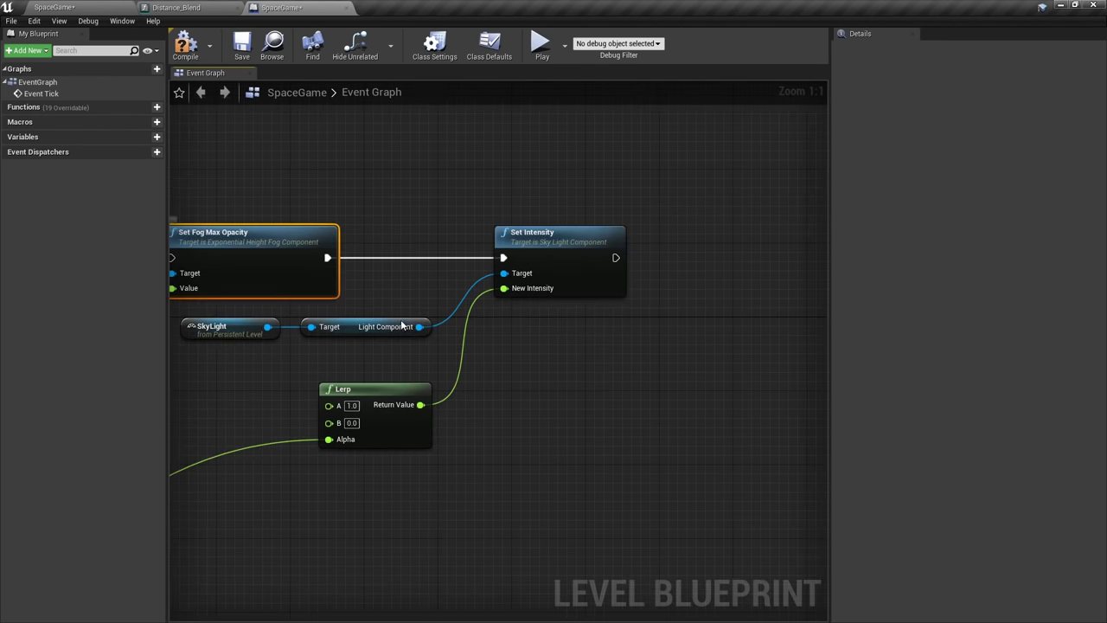
pyautogui.click(572, 283)
pyautogui.moveTo(325, 457); pyautogui.dragTo(690, 351, button='right')
pyautogui.scroll(-1, 581, 375)
pyautogui.moveTo(520, 348); pyautogui.dragTo(492, 353, button='right')
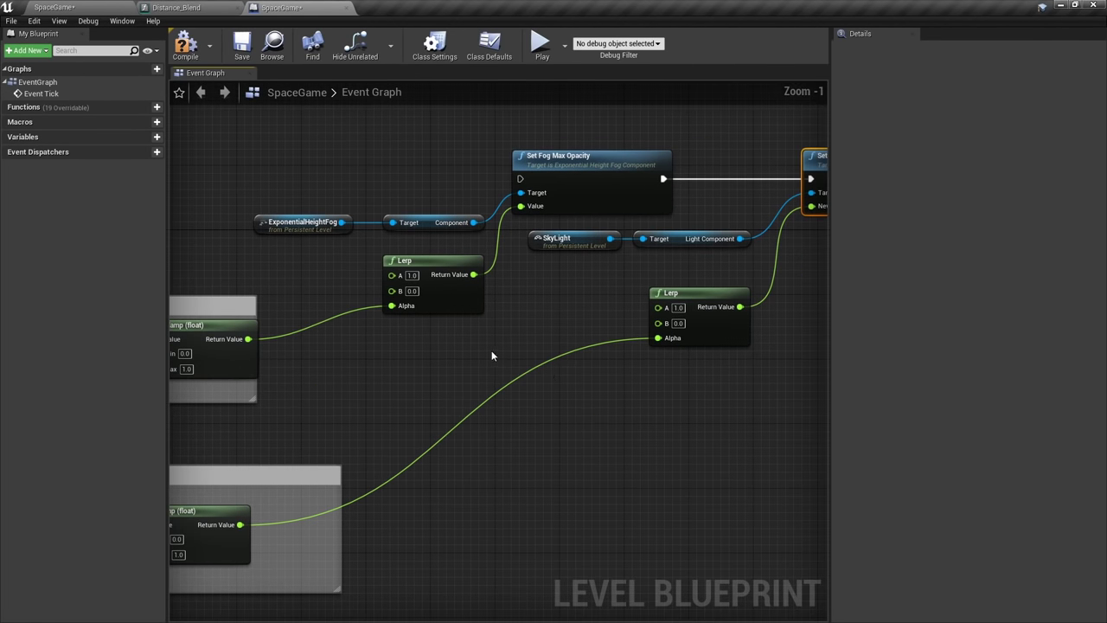
# Examine the path from the two distance blend groups through the Lerps to Set Fog Max Opacity and Set Intensity
pyautogui.moveTo(447, 282); pyautogui.dragTo(563, 233, button='right')
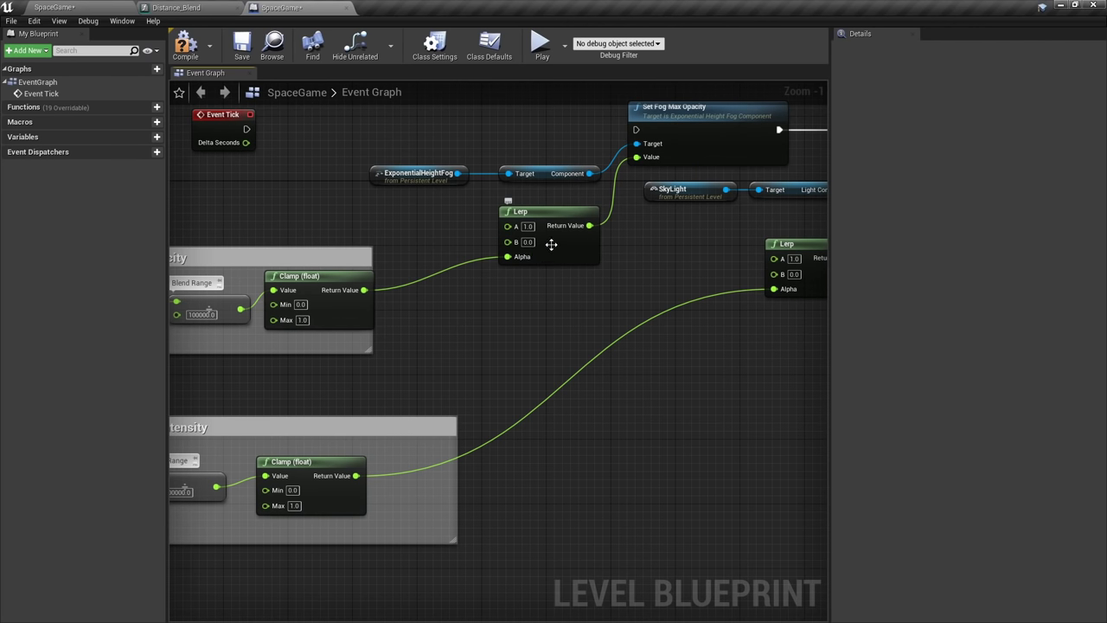
pyautogui.moveTo(563, 242); pyautogui.dragTo(548, 251)
pyautogui.moveTo(552, 273); pyautogui.dragTo(580, 325, button='right')
pyautogui.click(631, 204)
pyautogui.click(531, 331)
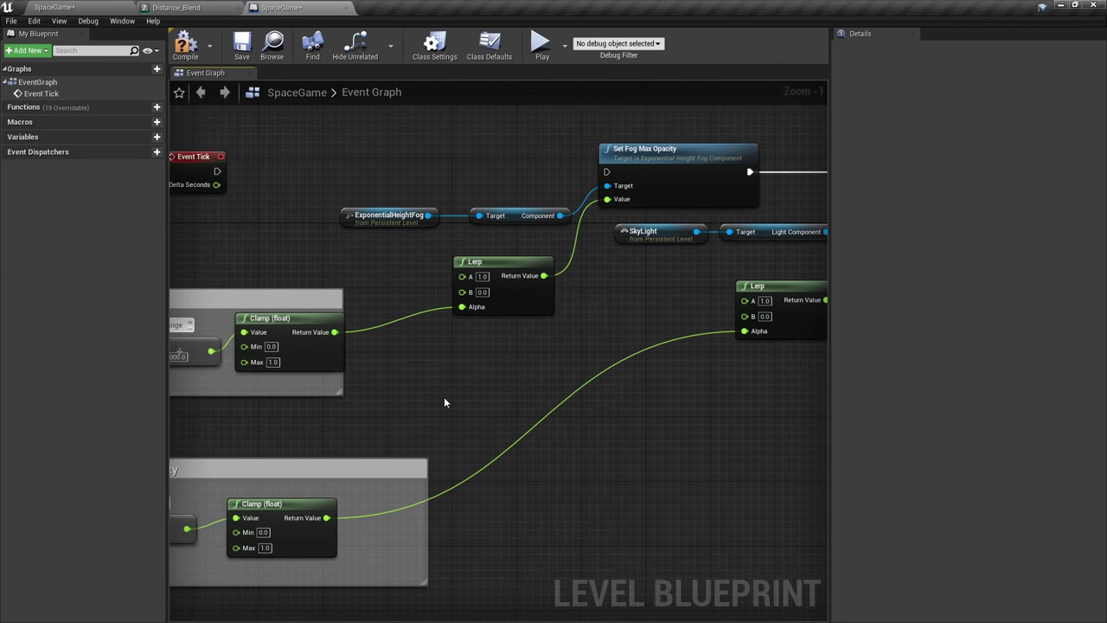
pyautogui.scroll(-1, 445, 403)
pyautogui.moveTo(444, 403); pyautogui.dragTo(561, 355, button='right')
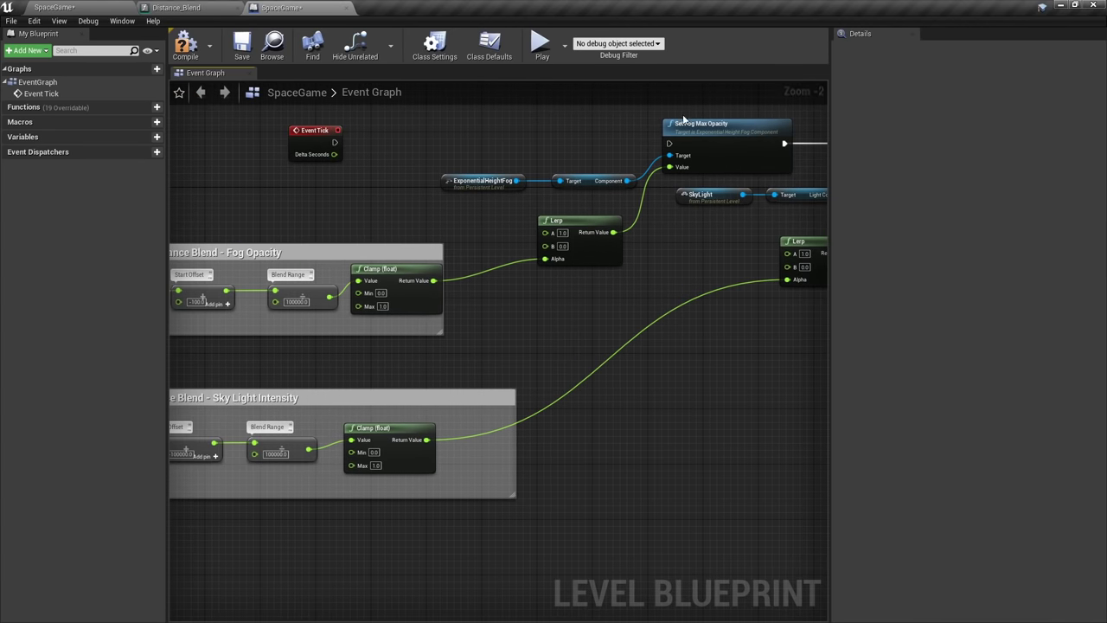
pyautogui.moveTo(684, 262); pyautogui.dragTo(533, 323, button='right')
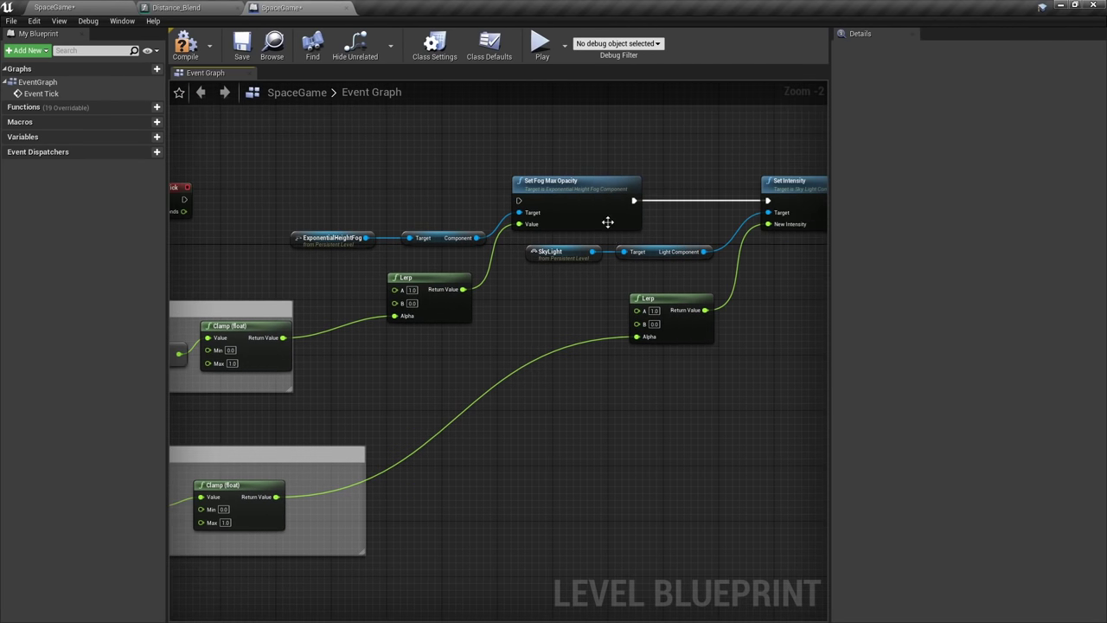
pyautogui.click(613, 195)
pyautogui.moveTo(591, 221); pyautogui.dragTo(509, 221, button='right')
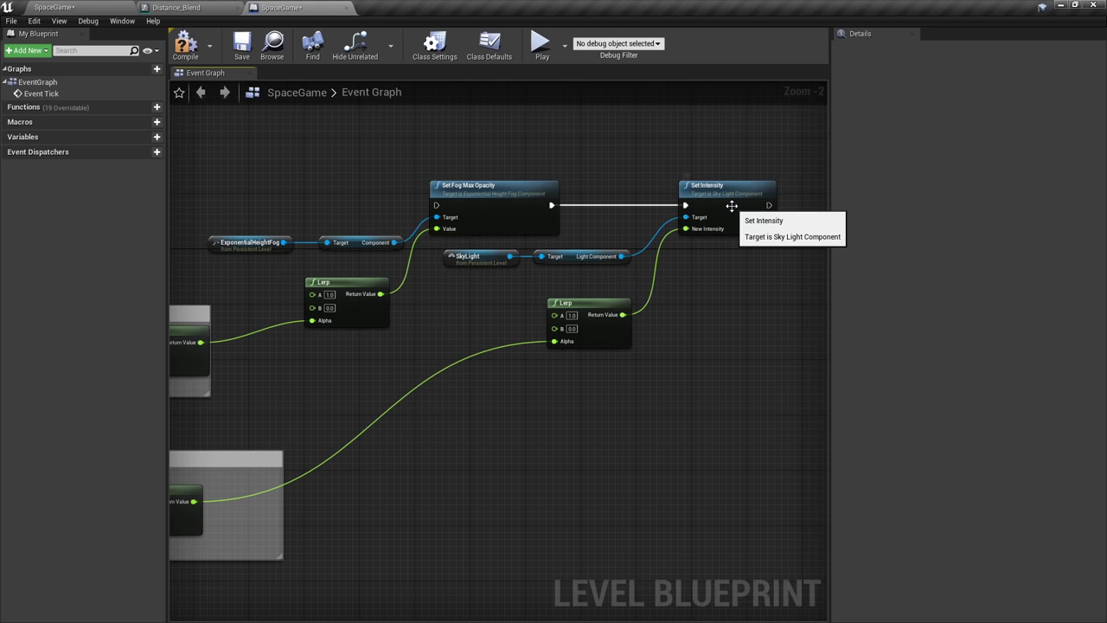
pyautogui.moveTo(341, 489); pyautogui.dragTo(816, 398, button='right')
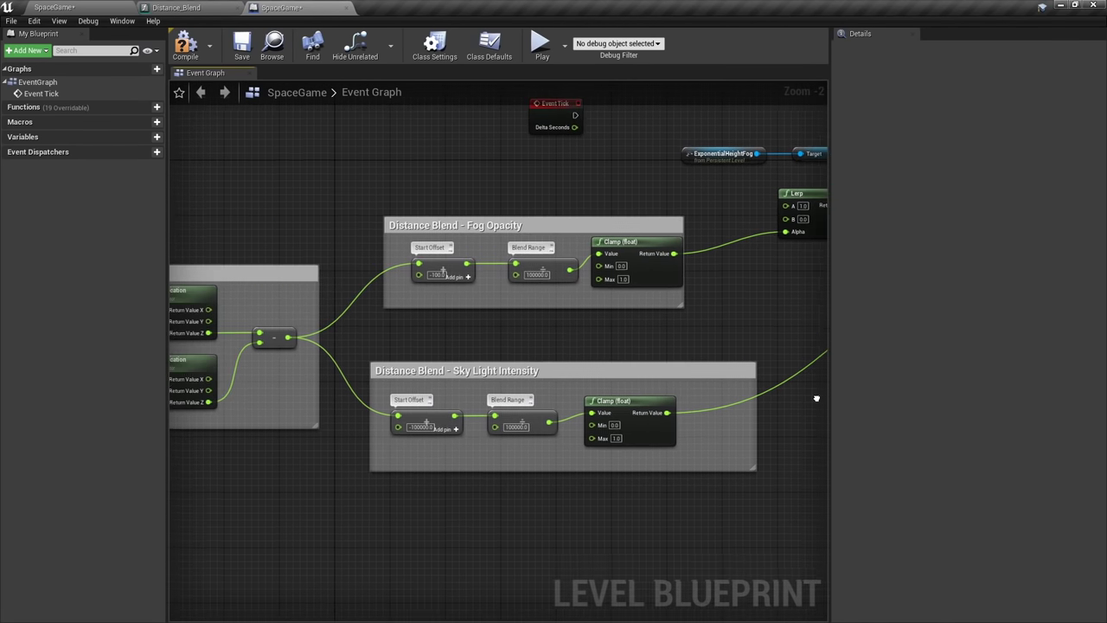
pyautogui.scroll(2, 587, 333)
pyautogui.moveTo(537, 335); pyautogui.dragTo(562, 342, button='right')
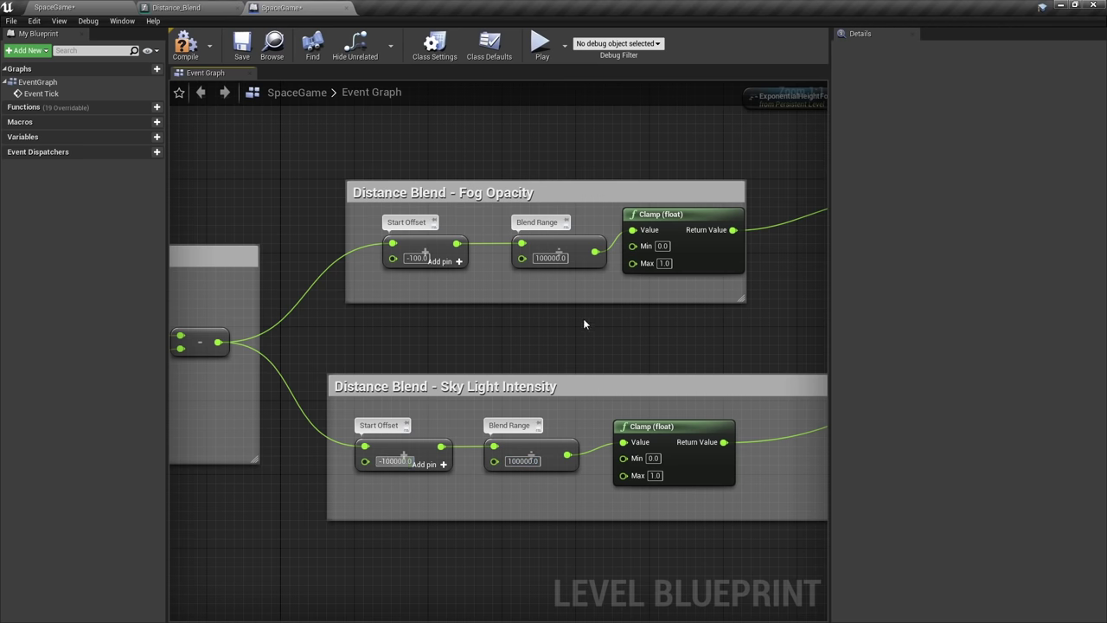
# Connect Event Tick's execution output to the Set Fog Max Opacity node
pyautogui.scroll(-1, 580, 318)
pyautogui.moveTo(579, 320); pyautogui.dragTo(356, 470, button='right')
pyautogui.moveTo(373, 220); pyautogui.dragTo(379, 228)
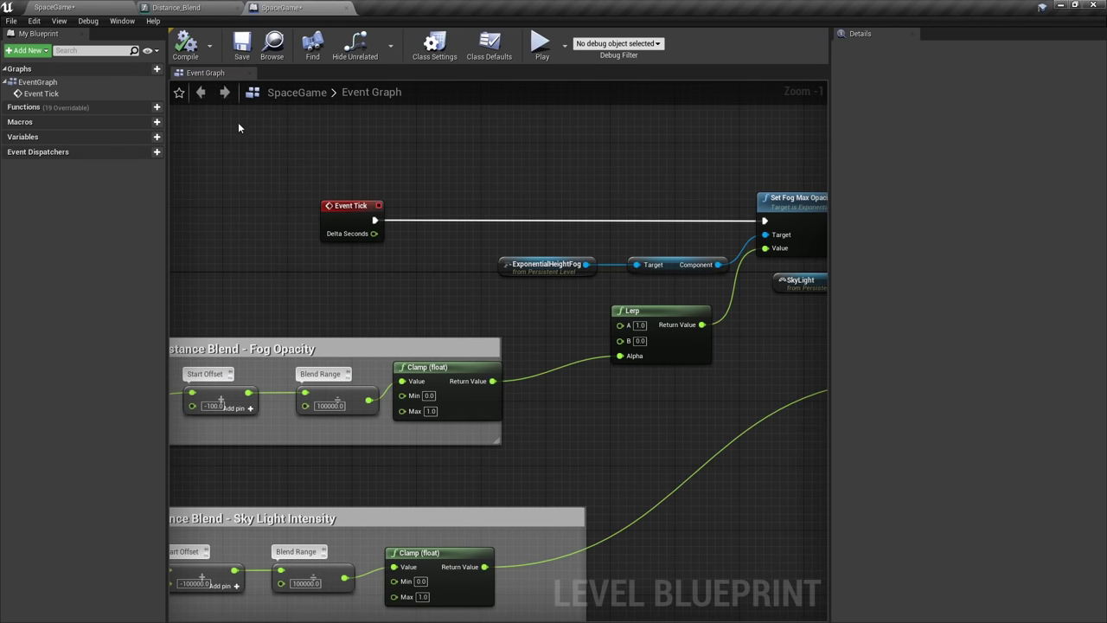
# Play the SpaceGame level, fly the ship from the grass field up into space, and stop the play session
pyautogui.click(53, 7)
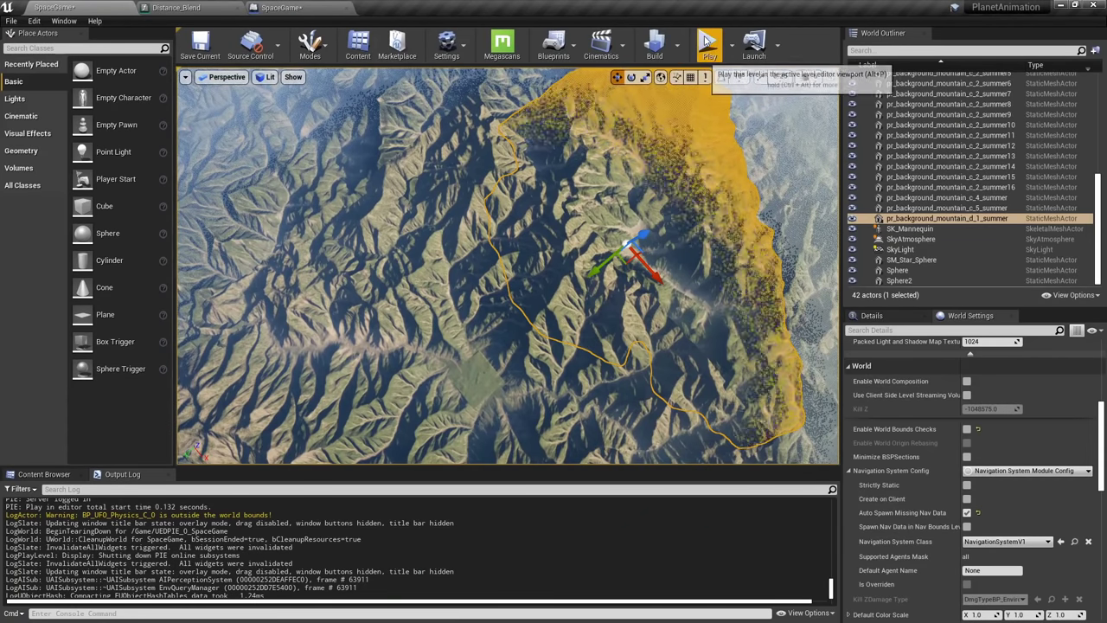
pyautogui.click(709, 42)
pyautogui.click(568, 429)
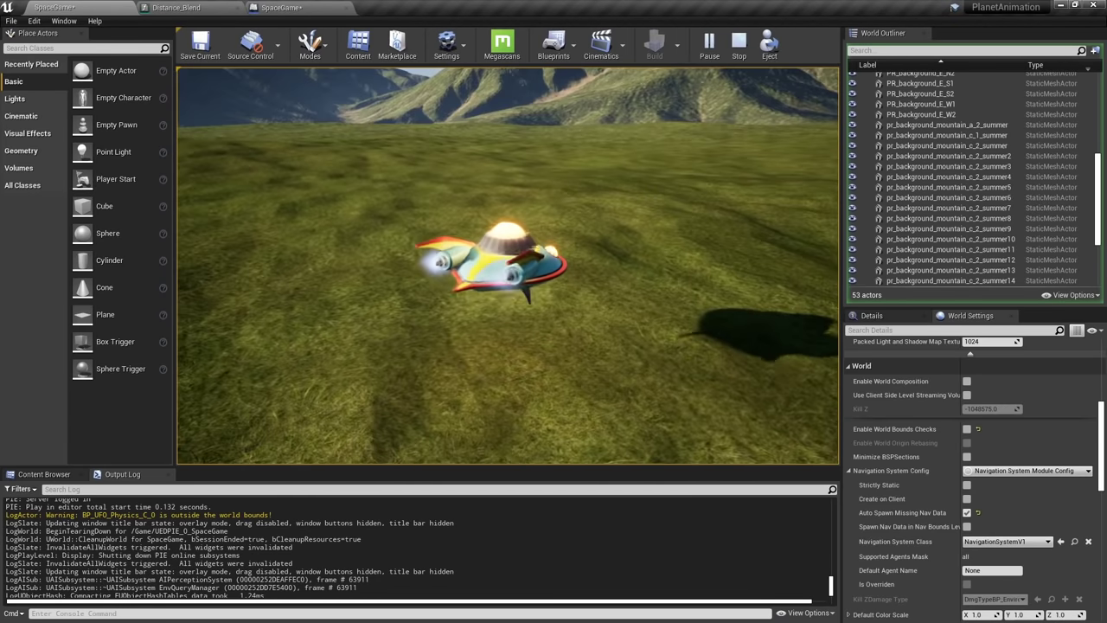
pyautogui.press('space')
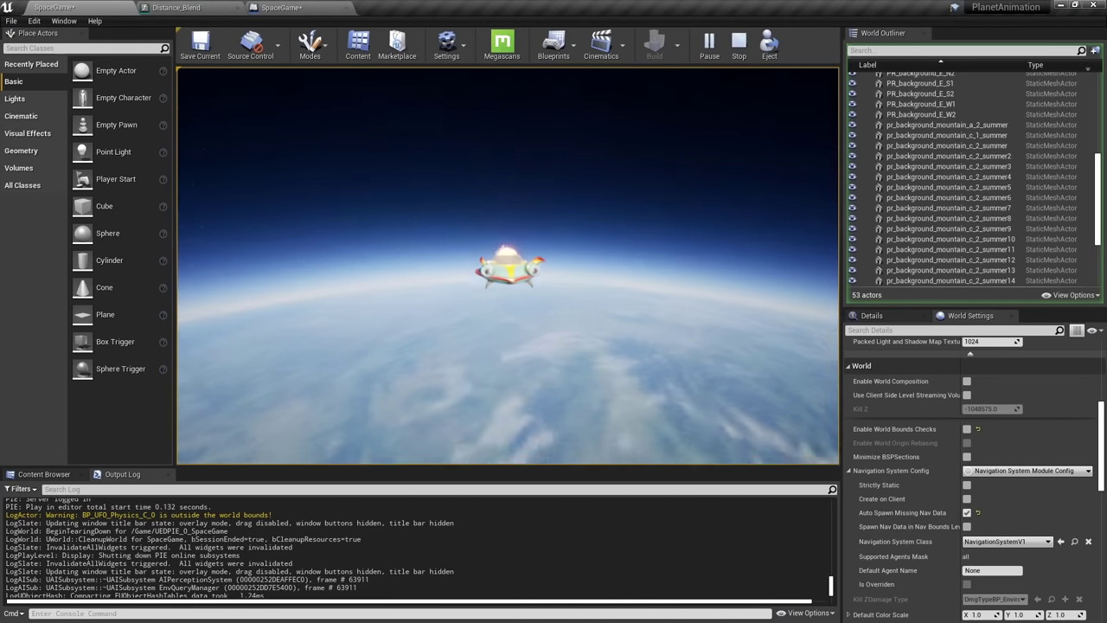
pyautogui.press('space')
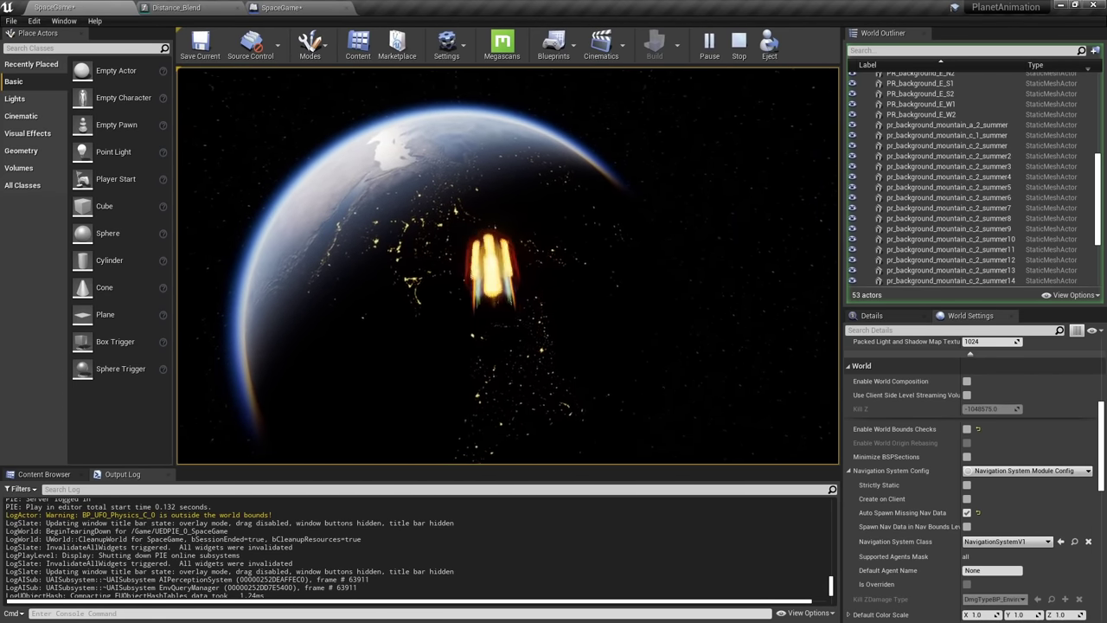
pyautogui.press('Escape')
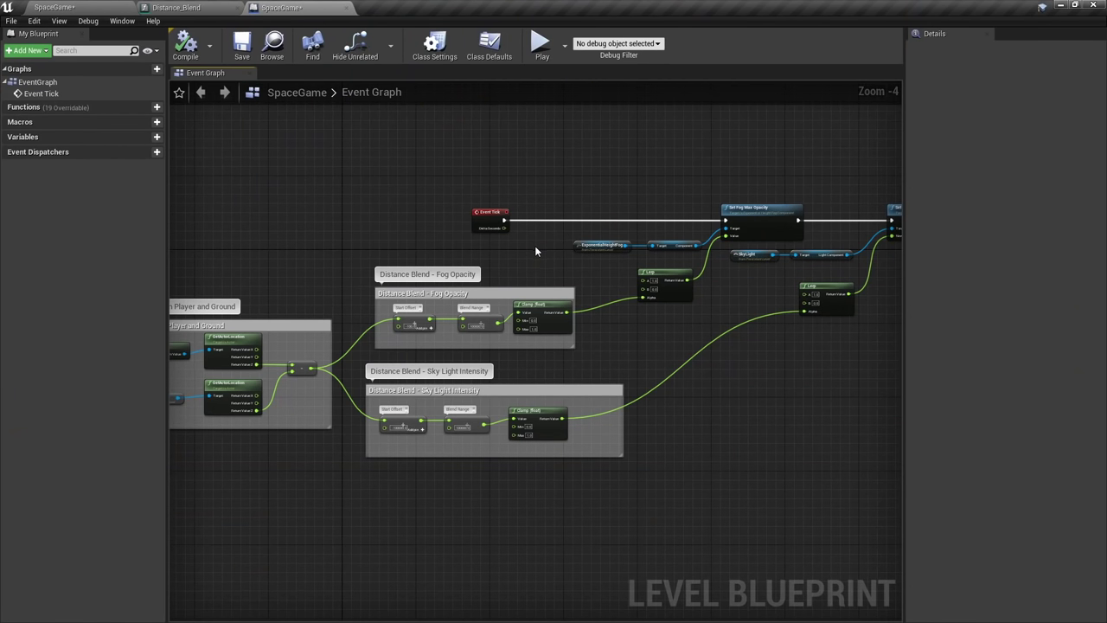
# Review the Level Blueprint's execution chain from Event Tick through Set Fog Max Opacity to the SkyLight's Set Intensity
pyautogui.scroll(3, 534, 251)
pyautogui.moveTo(389, 231); pyautogui.dragTo(779, 232)
pyautogui.moveTo(735, 213); pyautogui.dragTo(384, 263, button='right')
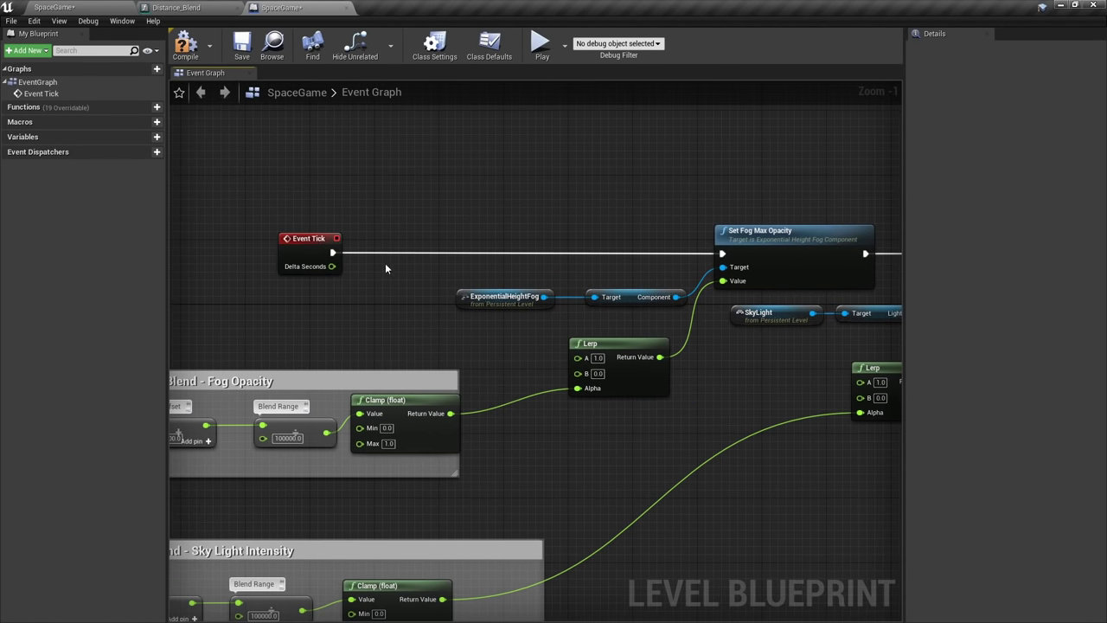
pyautogui.moveTo(324, 222); pyautogui.dragTo(286, 245)
pyautogui.scroll(-4, 566, 275)
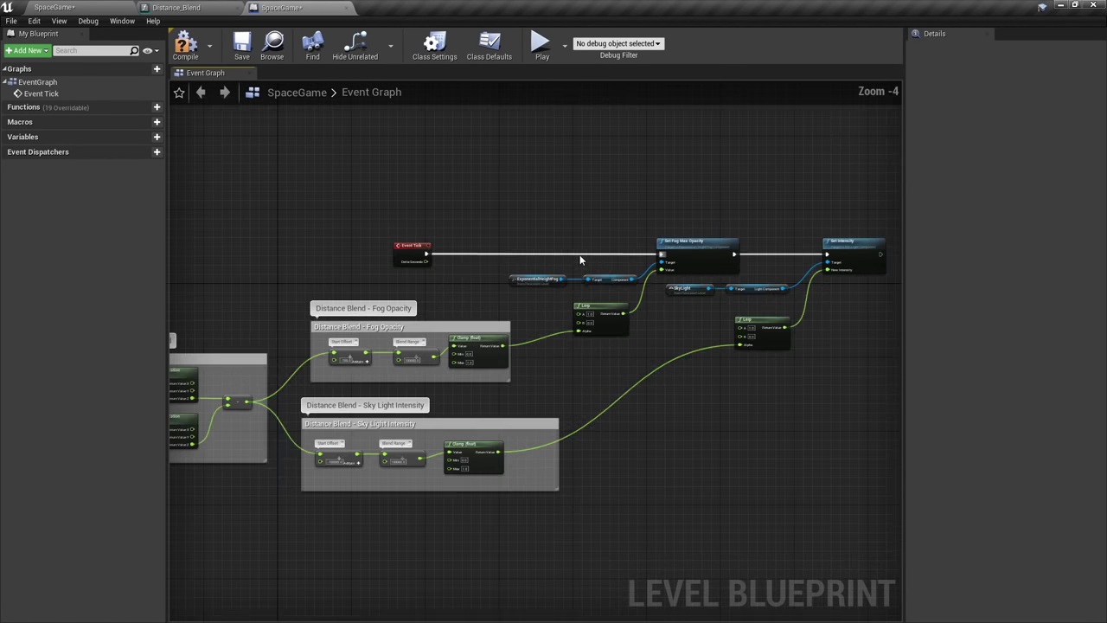
pyautogui.moveTo(475, 281); pyautogui.dragTo(473, 246, button='right')
pyautogui.moveTo(222, 237); pyautogui.dragTo(537, 403)
pyautogui.click(659, 335)
pyautogui.moveTo(662, 332); pyautogui.dragTo(533, 374, button='right')
pyautogui.scroll(3, 534, 373)
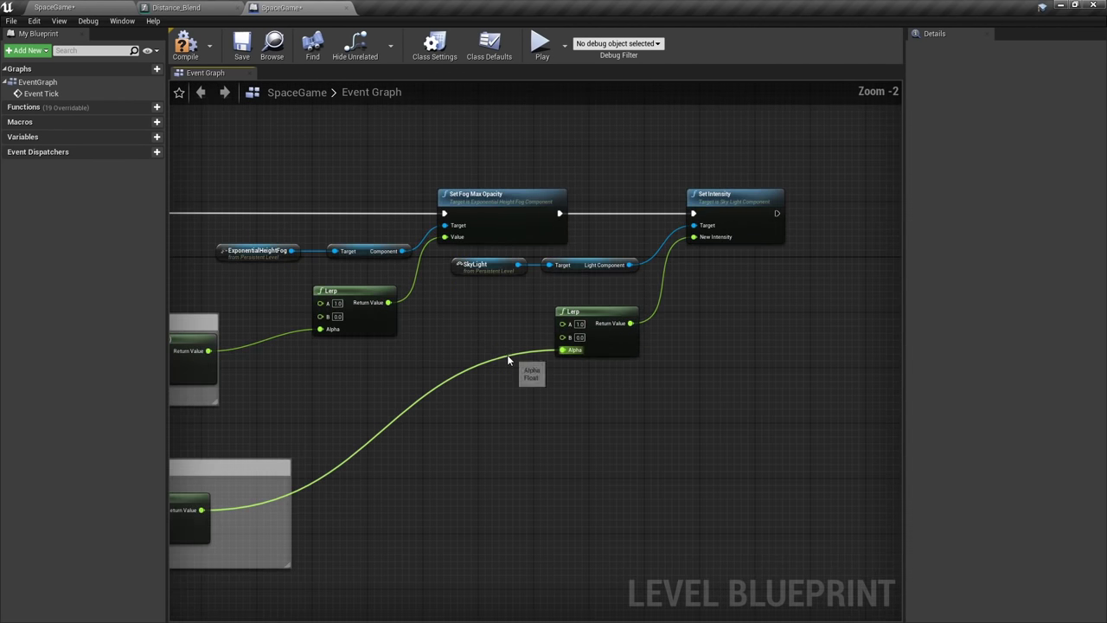
pyautogui.moveTo(790, 266); pyautogui.dragTo(790, 267)
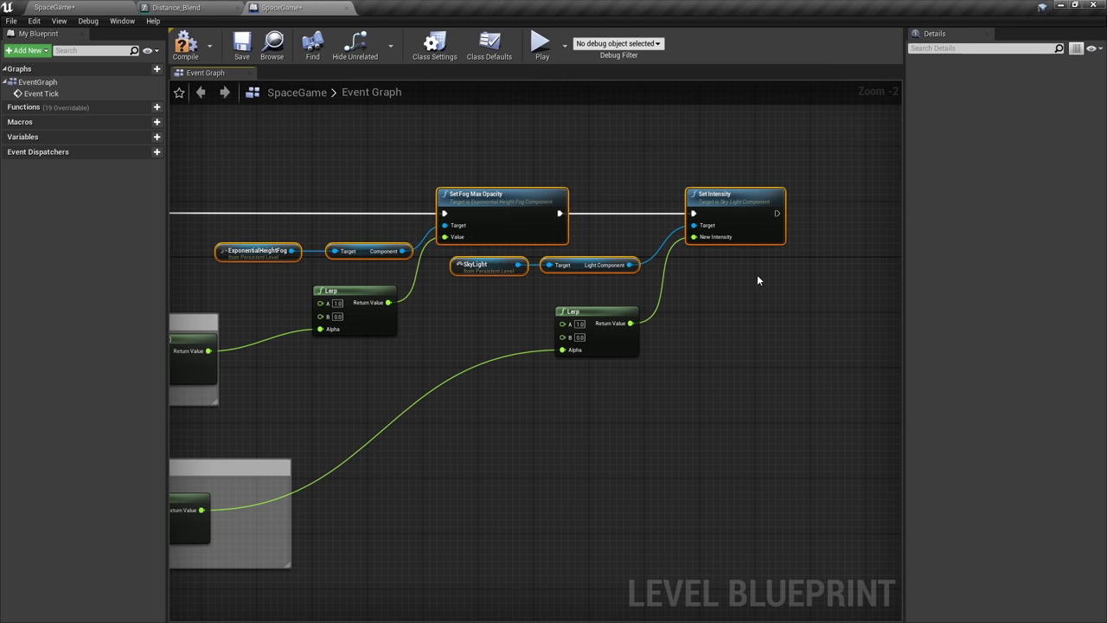
pyautogui.click(746, 275)
pyautogui.moveTo(692, 279); pyautogui.dragTo(765, 288, button='right')
pyautogui.moveTo(476, 318); pyautogui.dragTo(601, 334, button='right')
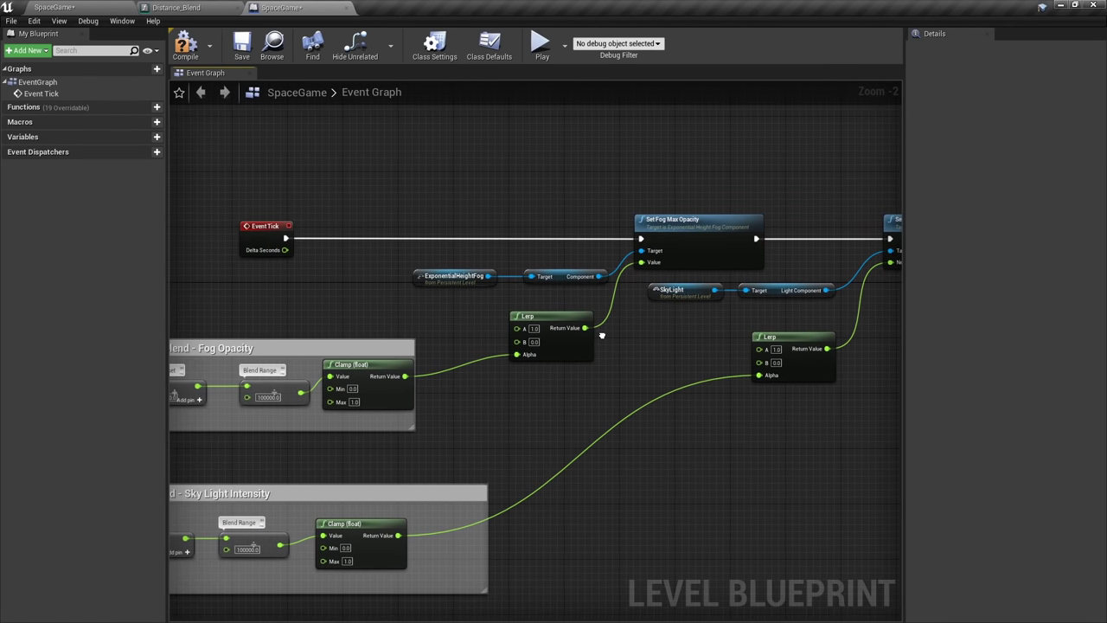
# Inspect the Fog Opacity and Sky Light Intensity comment groups in the event graph, along with the Event Tick node
pyautogui.scroll(-2, 579, 334)
pyautogui.scroll(3, 576, 339)
pyautogui.moveTo(432, 354); pyautogui.dragTo(607, 342, button='right')
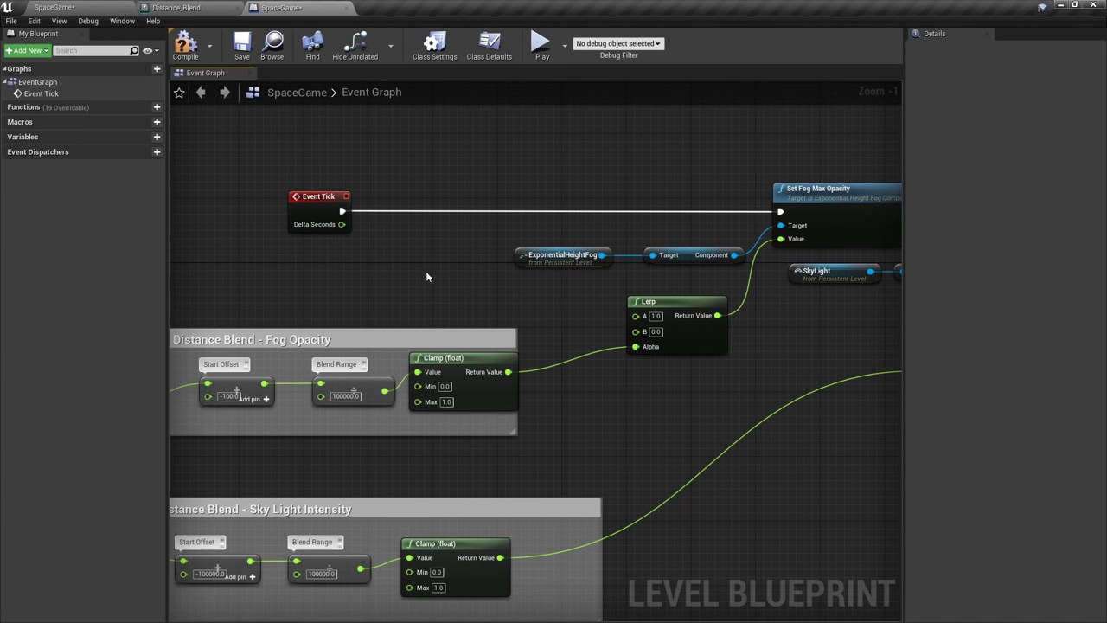
pyautogui.scroll(-2, 546, 273)
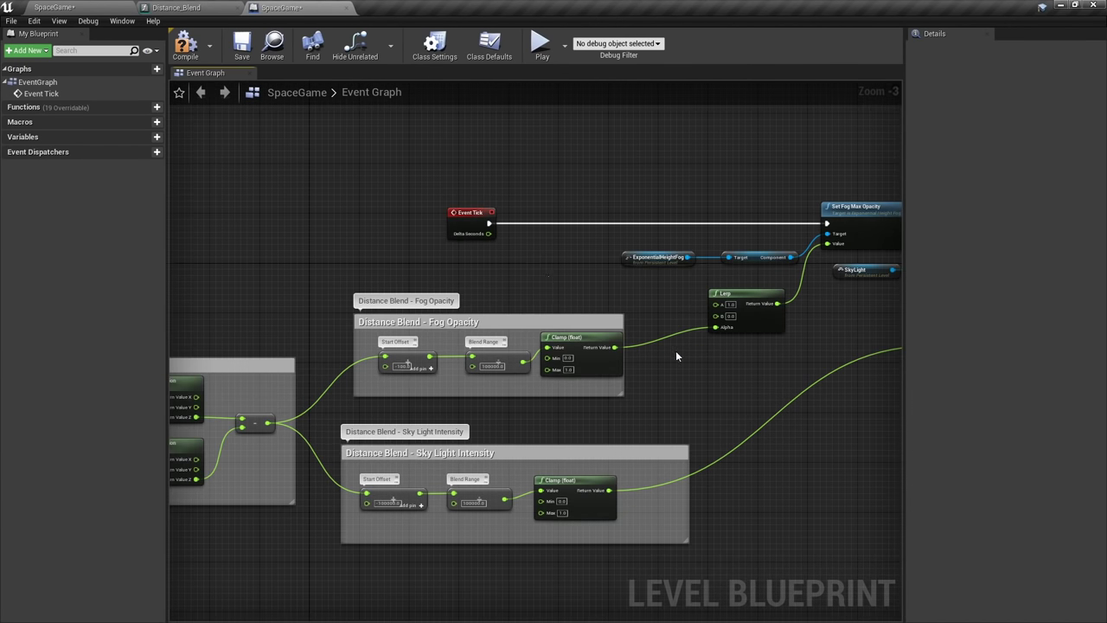
pyautogui.moveTo(716, 360); pyautogui.dragTo(661, 320, button='right')
pyautogui.scroll(-1, 600, 366)
pyautogui.moveTo(243, 265); pyautogui.dragTo(619, 486)
pyautogui.click(682, 379)
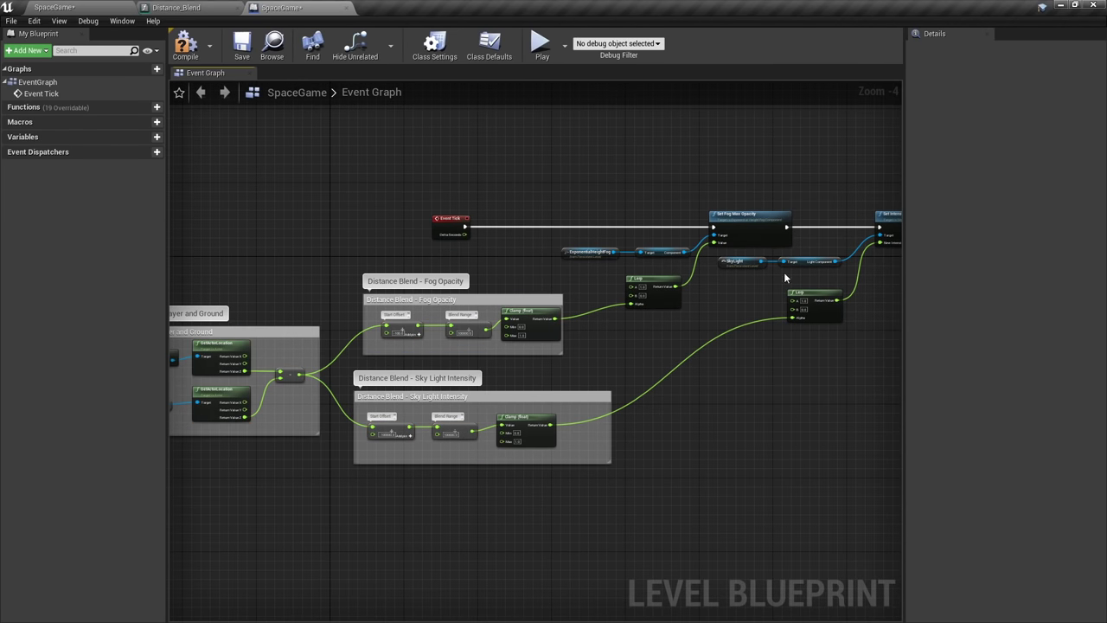
pyautogui.scroll(3, 525, 187)
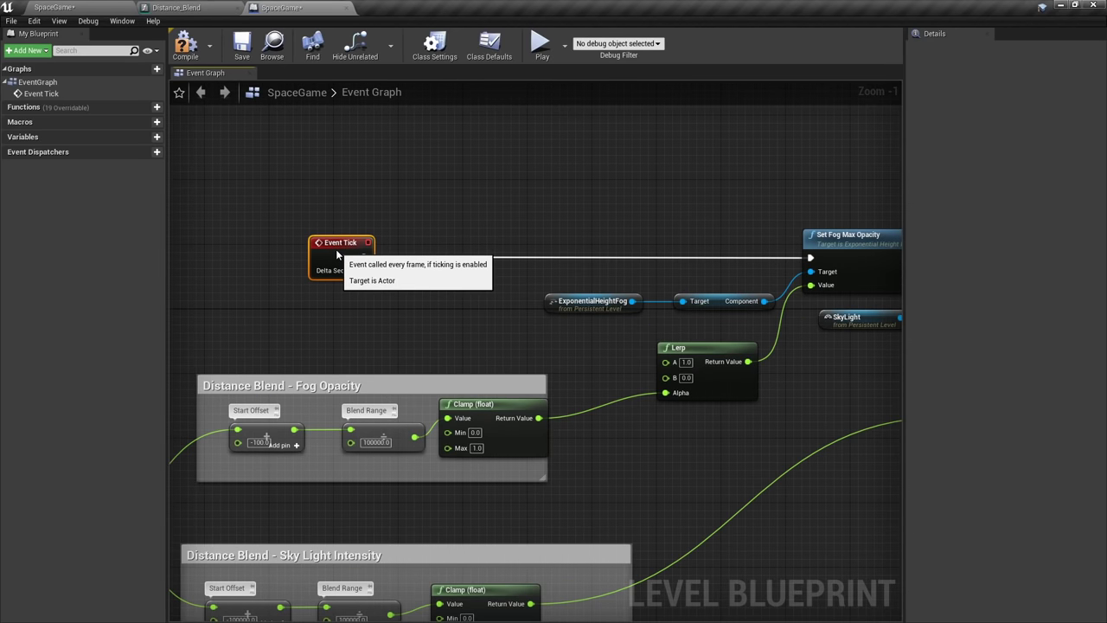
pyautogui.scroll(-3, 528, 256)
pyautogui.moveTo(527, 257); pyautogui.dragTo(594, 244, button='right')
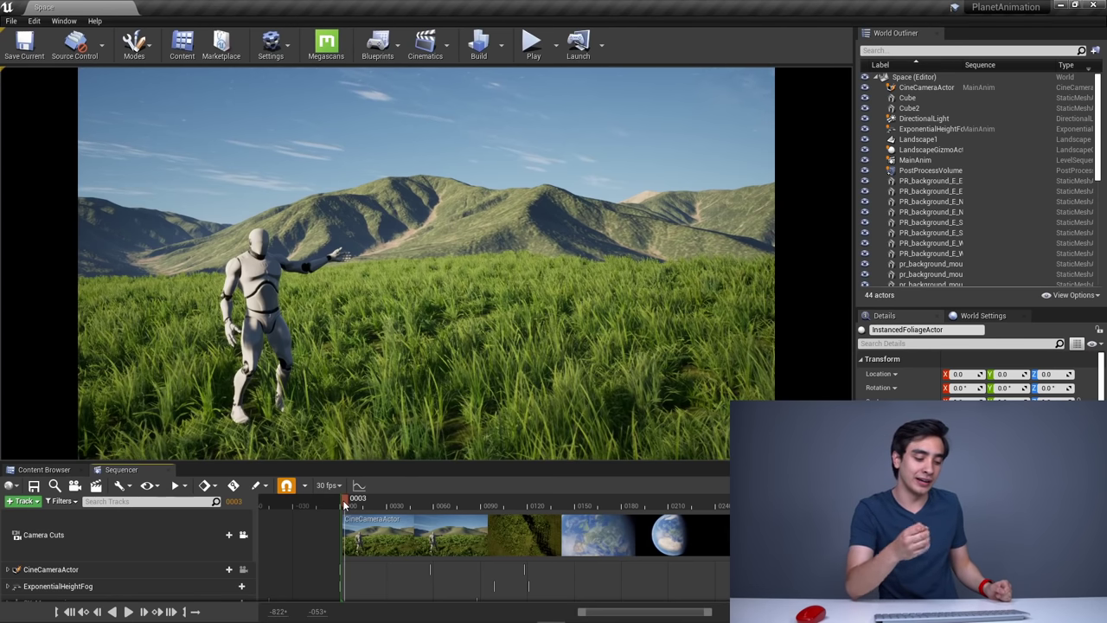
# Play back the cinematic sequence of the Space level in game view, from the grass field out to the planet
pyautogui.press('g')
pyautogui.press('space')
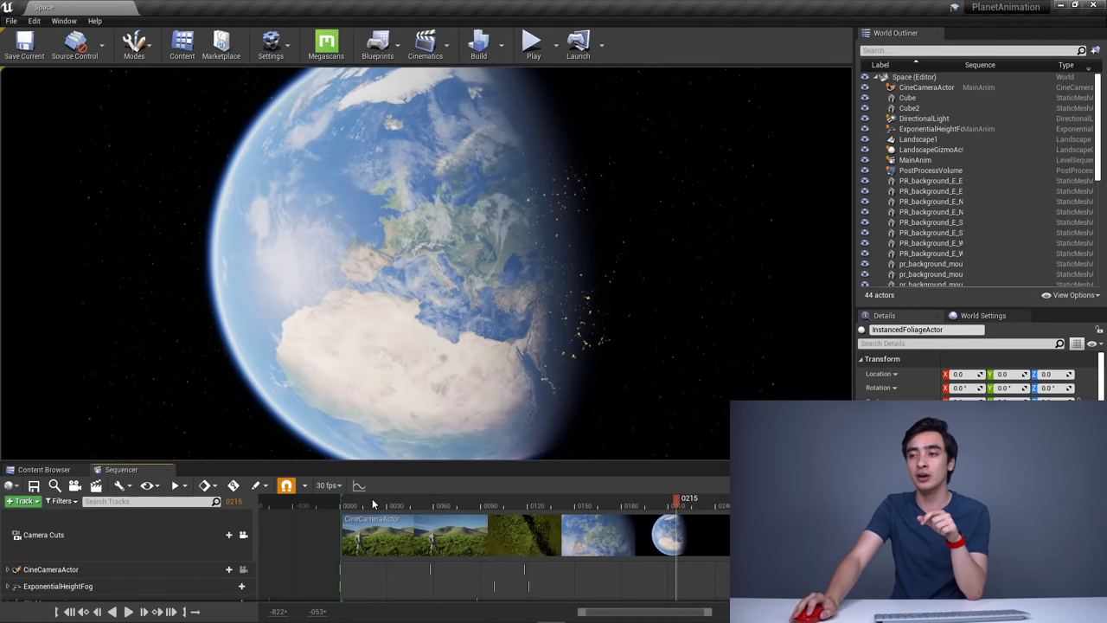
# Open the sequence's Render Movie Settings and look through the available capture resolutions
pyautogui.click(121, 486)
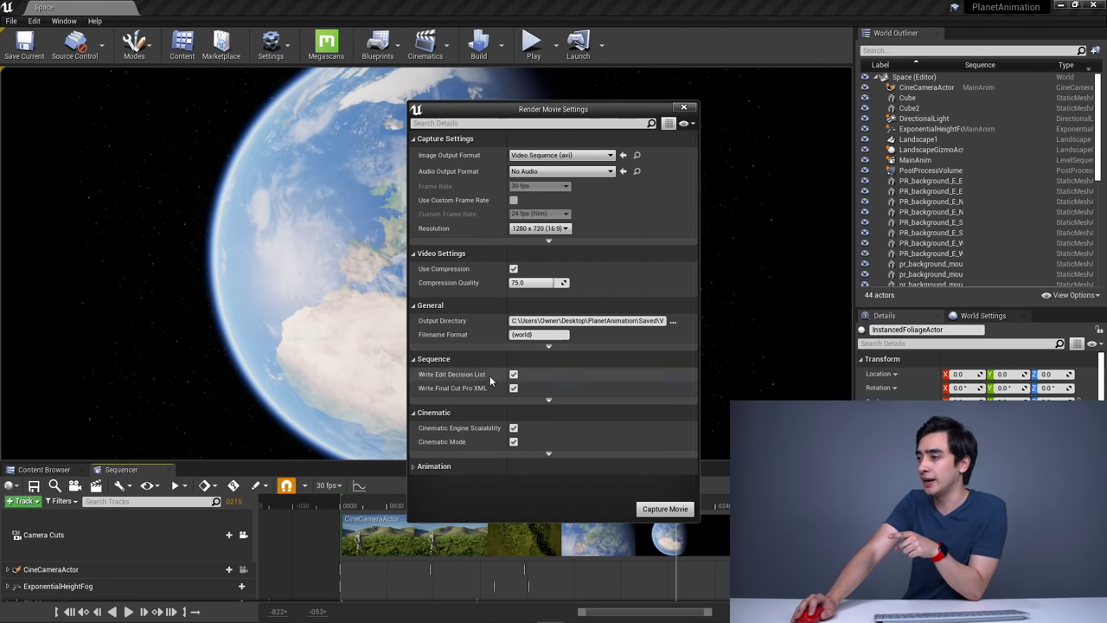
pyautogui.click(562, 228)
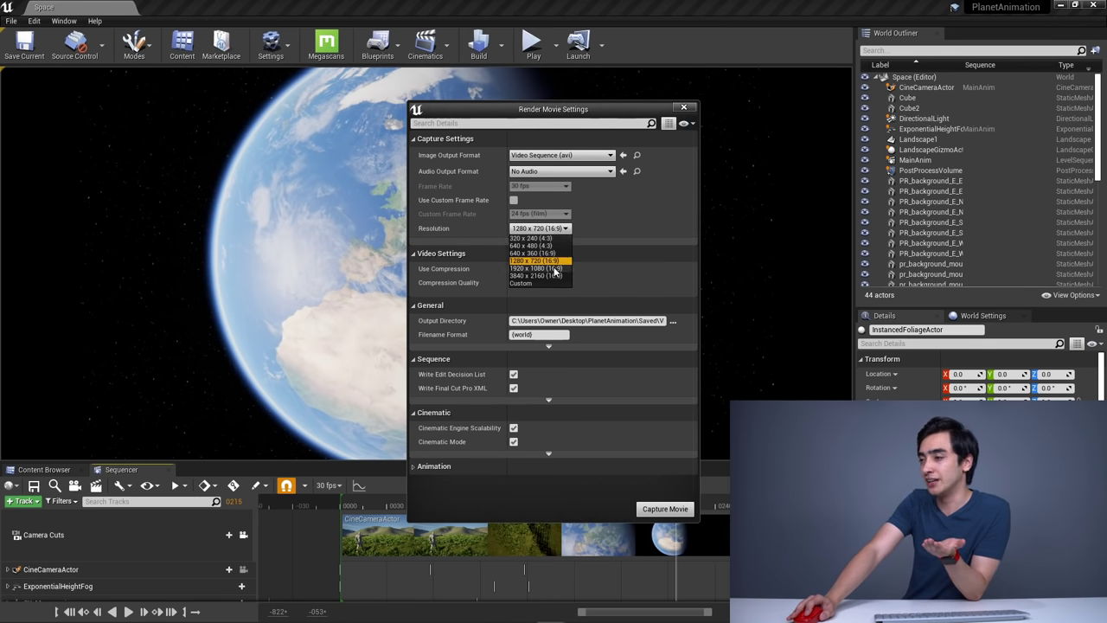
pyautogui.click(496, 230)
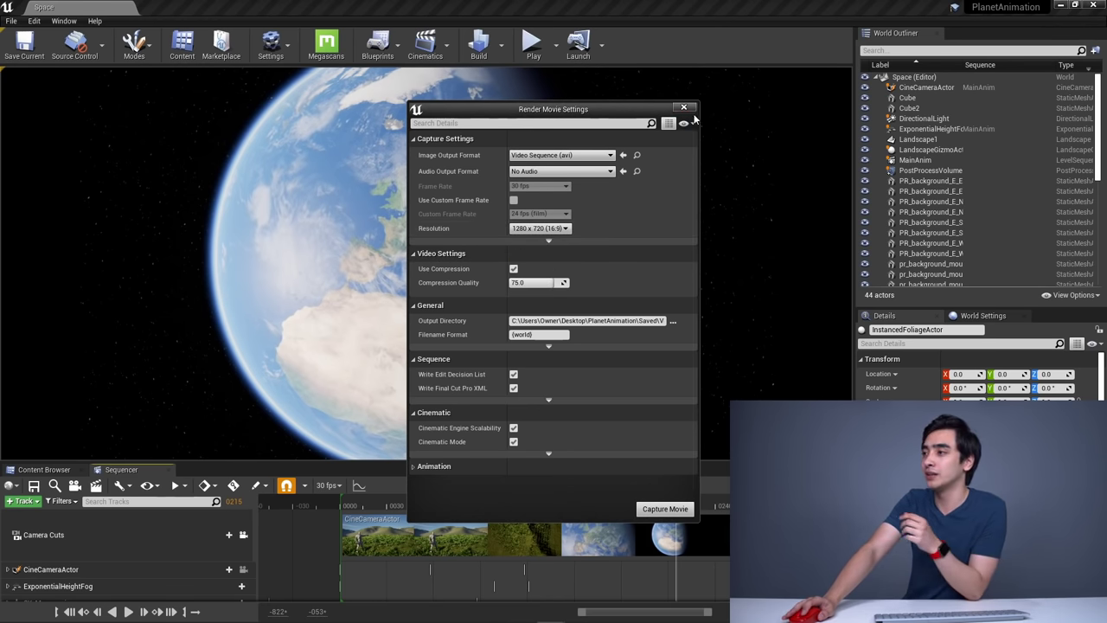